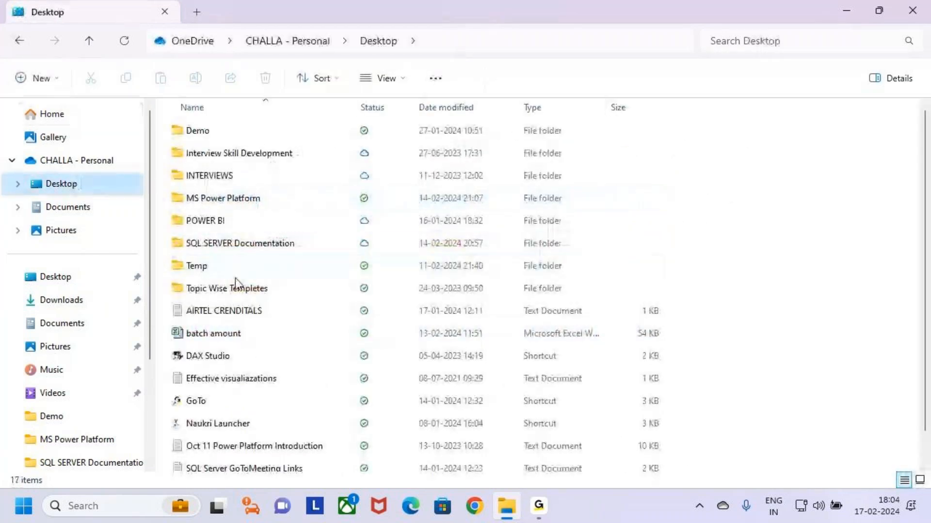
Open the MS Power Platform folder in File Explorer
click(182, 182)
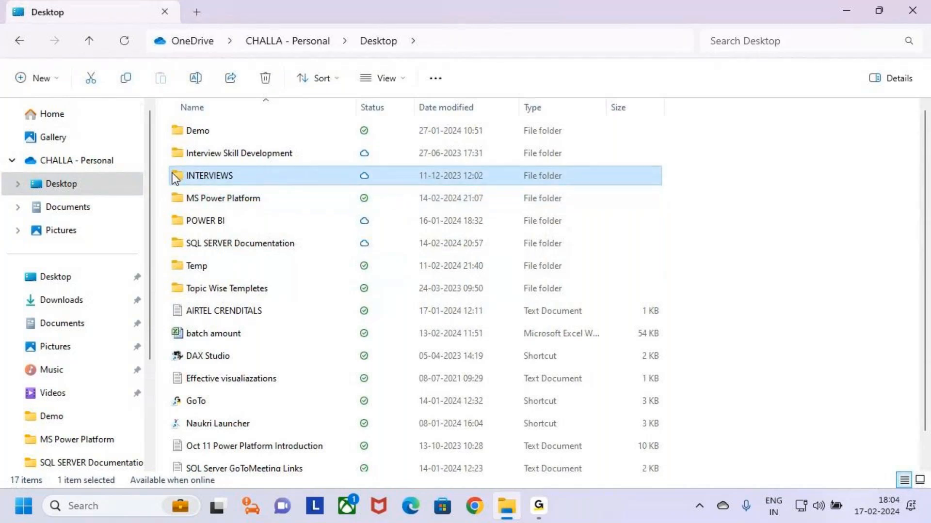
right_click(180, 181)
click(721, 185)
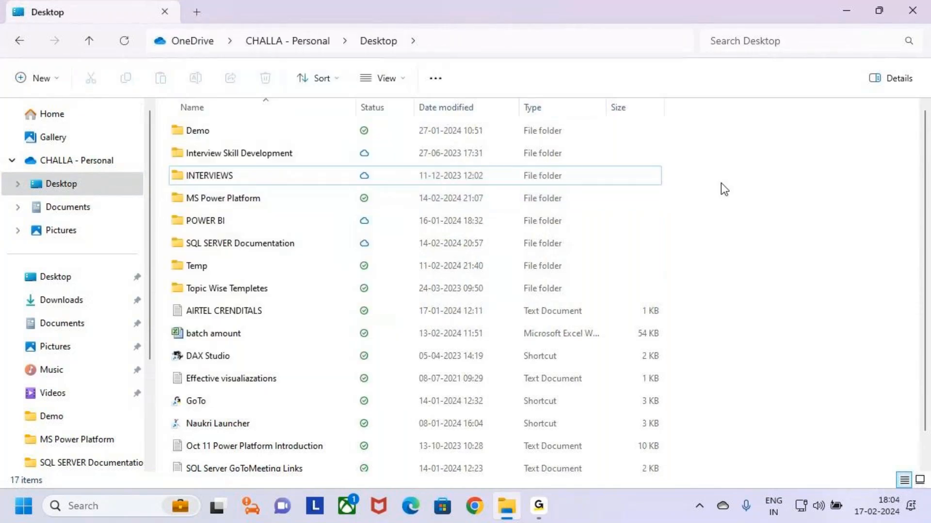
click(185, 195)
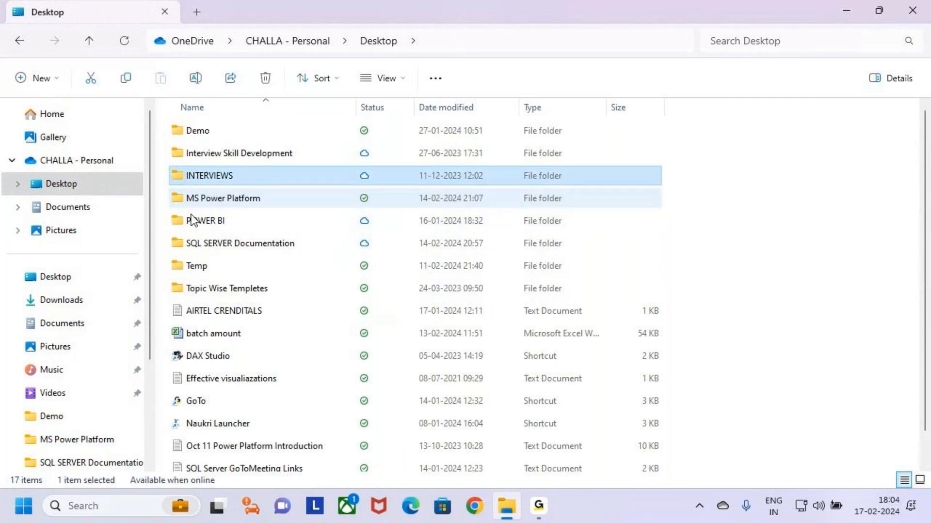
double_click(196, 198)
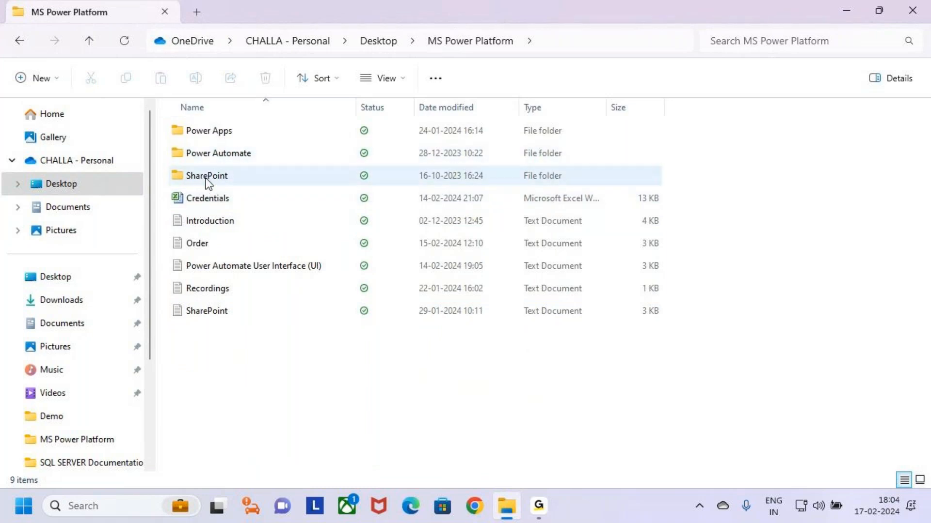
Go through Power Automate > 4.Class Notes > Batch 6 PM and open the 3.Cloud Flows notes
click(180, 153)
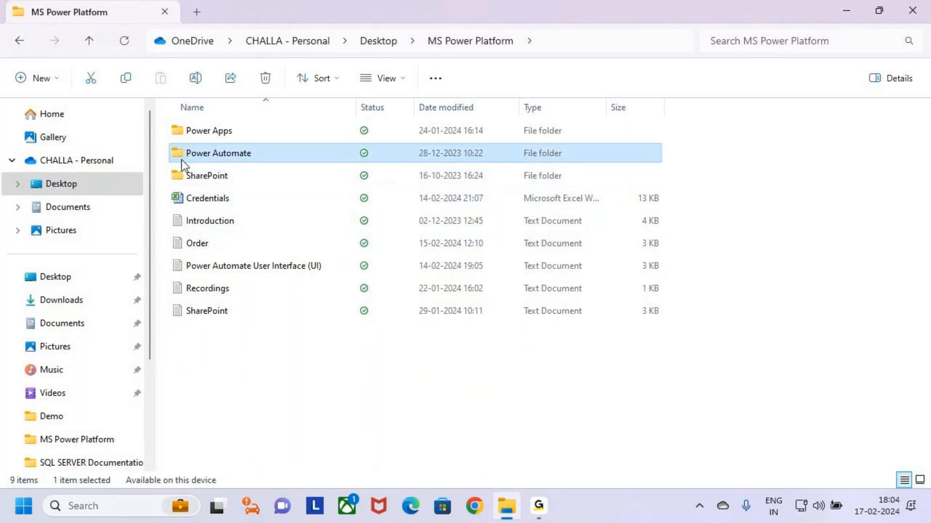
click(175, 136)
key(Down)
key(Return)
drag(210, 281, 187, 197)
double_click(185, 195)
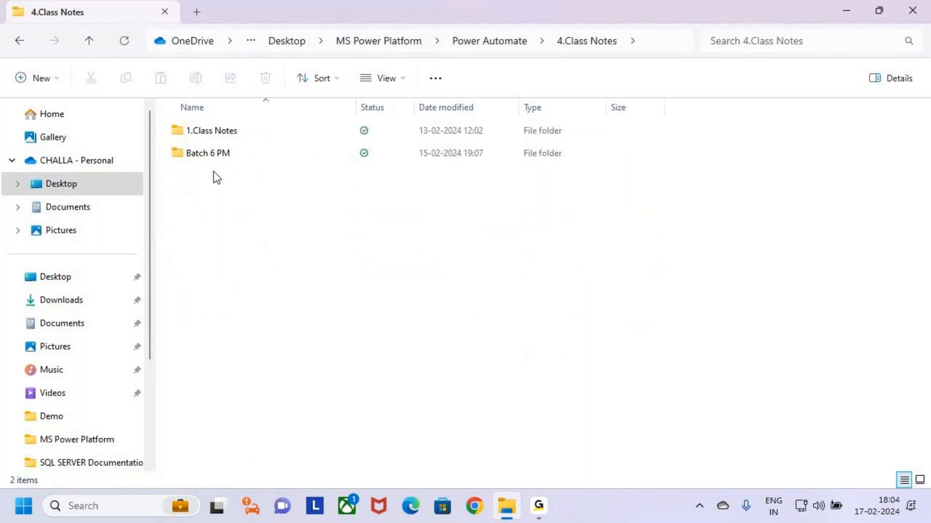
double_click(241, 154)
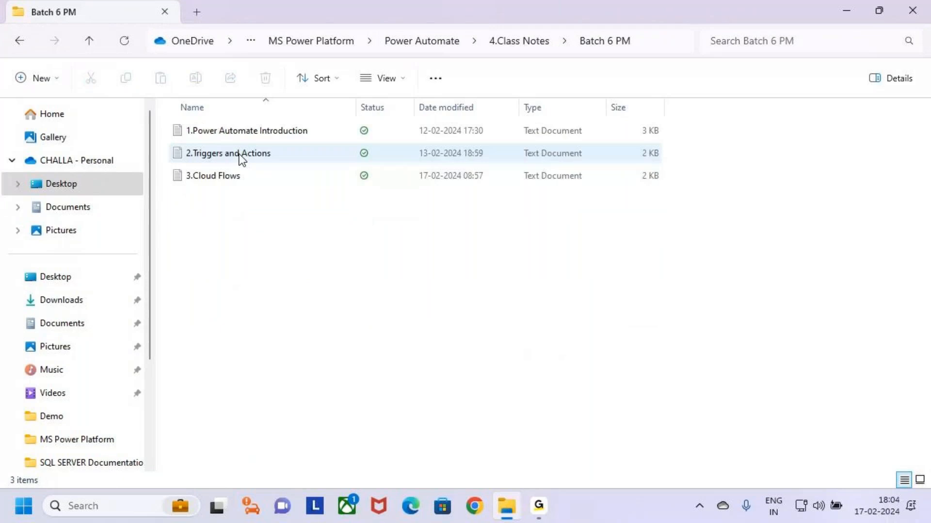
double_click(248, 184)
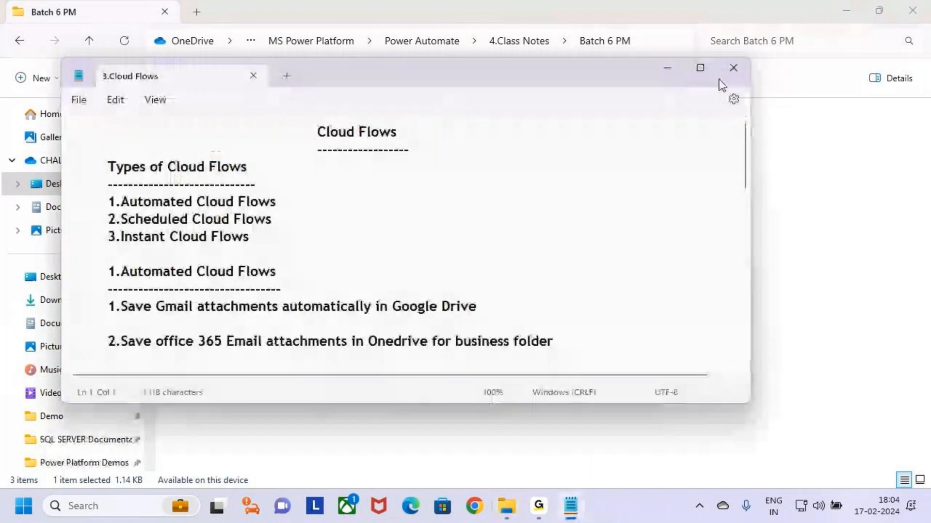
Maximize the Cloud Flows notes and go to the end of item 8
click(698, 70)
drag(255, 68, 350, 69)
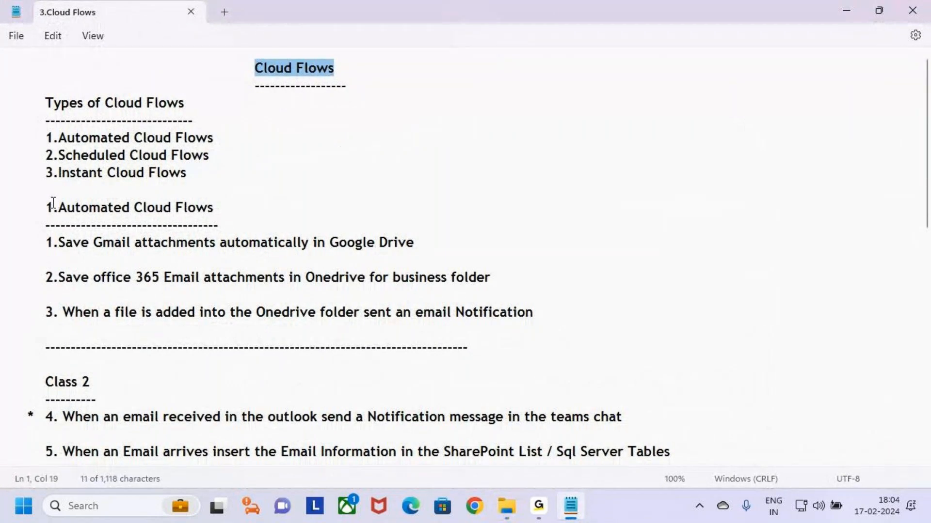
drag(46, 206, 5, 205)
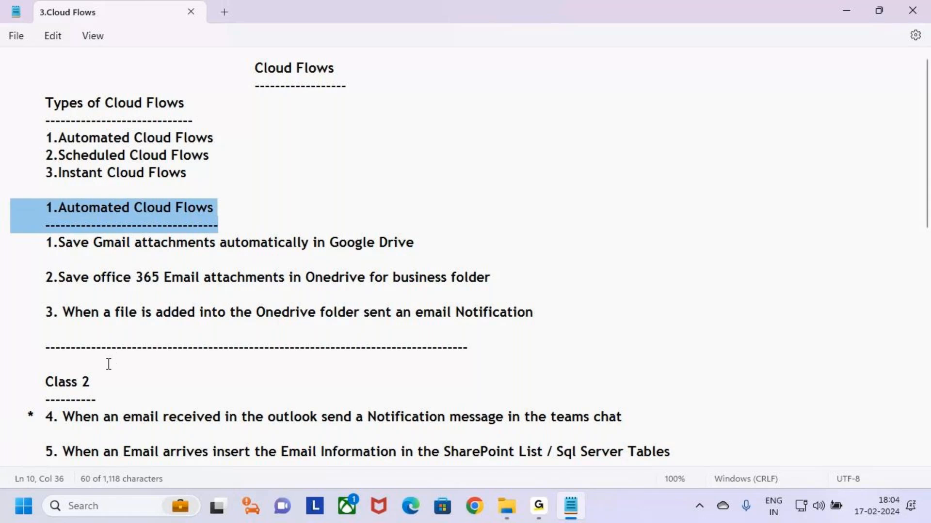
scroll(108, 364, down, 3)
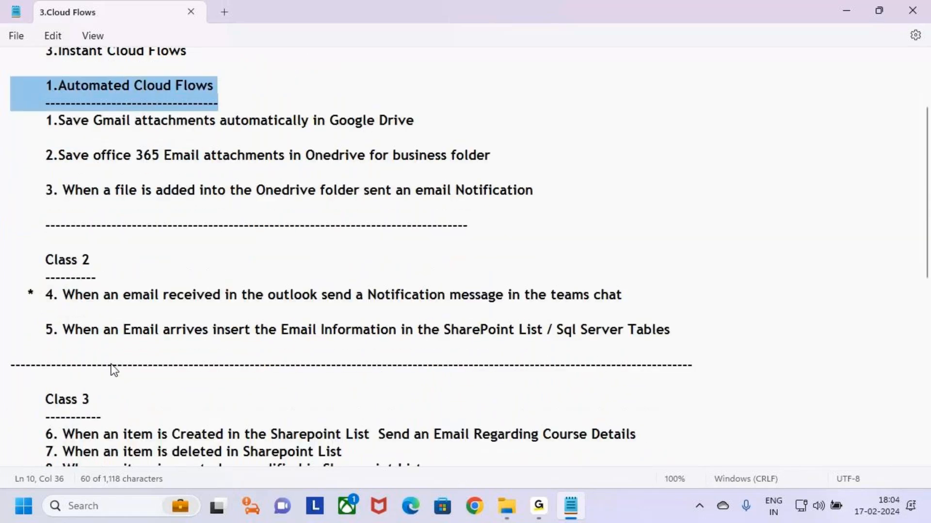
scroll(113, 371, down, 2)
drag(46, 306, 383, 380)
click(474, 374)
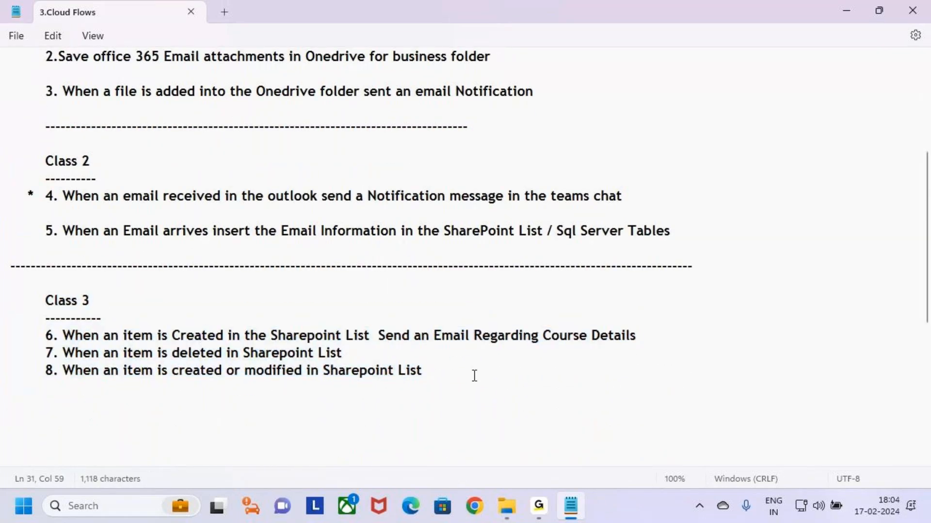
Add an indented 'Class 4' heading with a dashed underline below item 8, then return to File Explorer
key(Return)
key(Return)
key(Tab)
text(Class 4)
key(Return)
key(Tab)
text(--------)
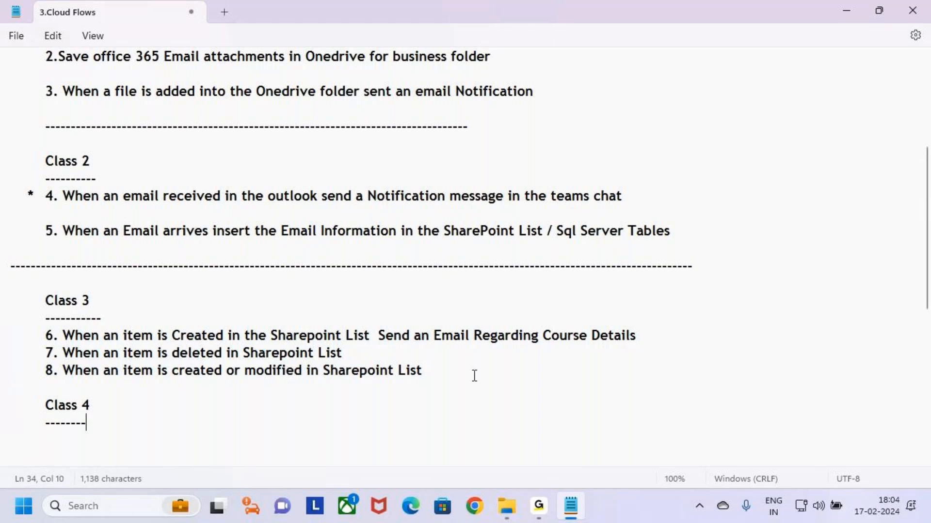
key(BackSpace)
key(BackSpace)
text(------)
key(Return)
key(Tab)
click(133, 420)
click(99, 438)
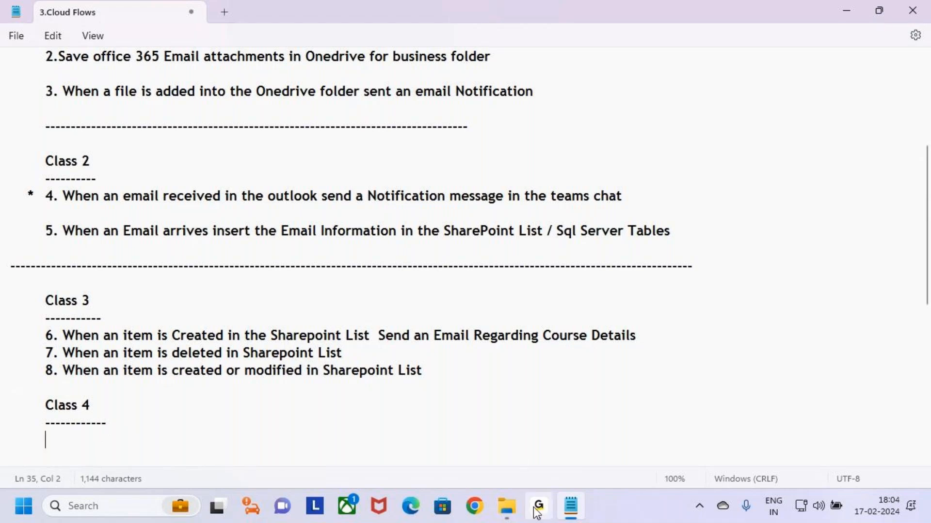
click(506, 506)
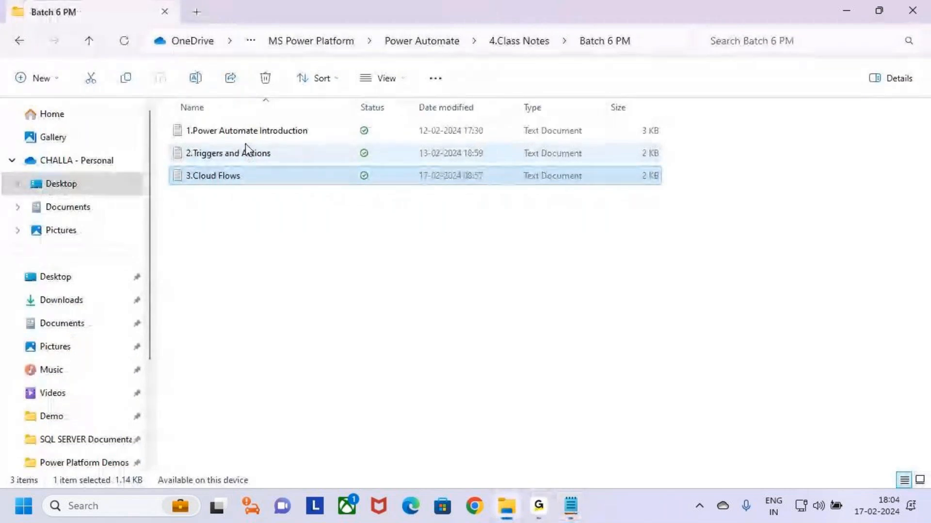
Open the 4.Automated Cloud Flows notes from 1.Class Notes > Batch 9 AM
key(alt+Left)
click(222, 132)
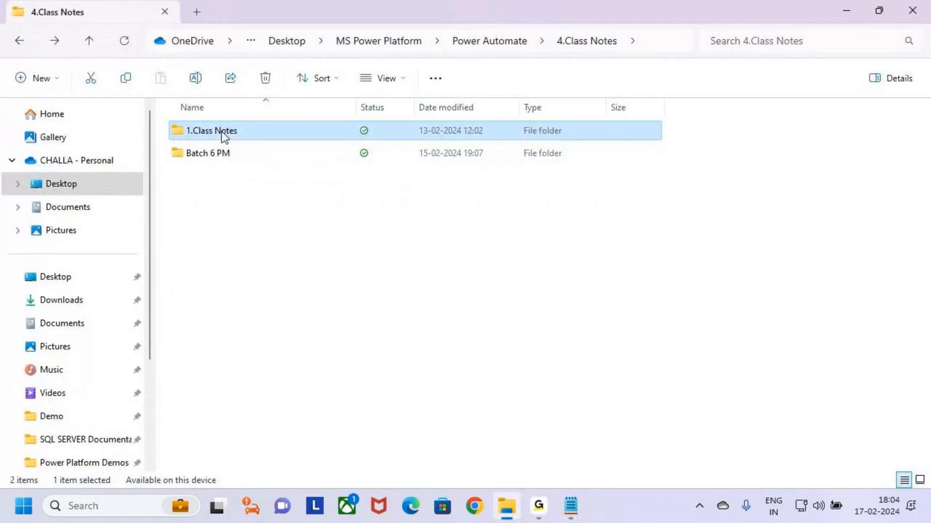
double_click(222, 132)
double_click(216, 134)
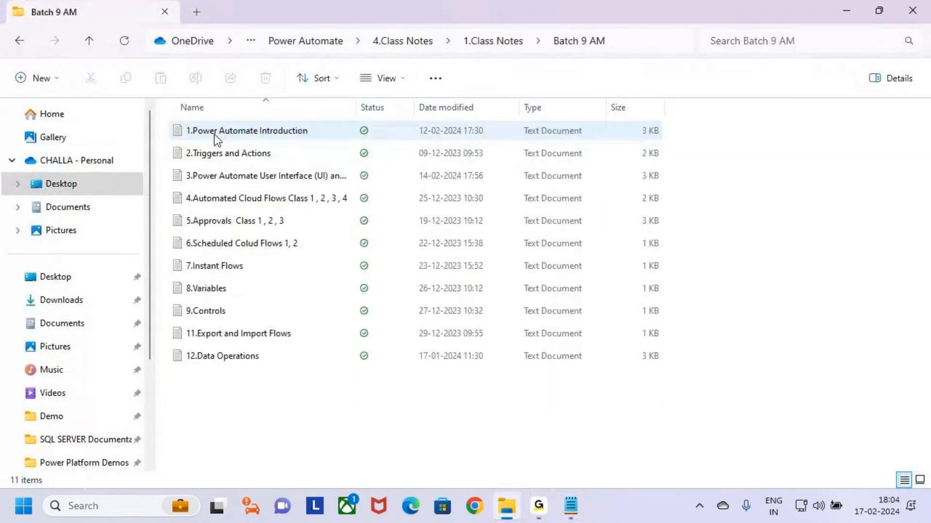
click(318, 203)
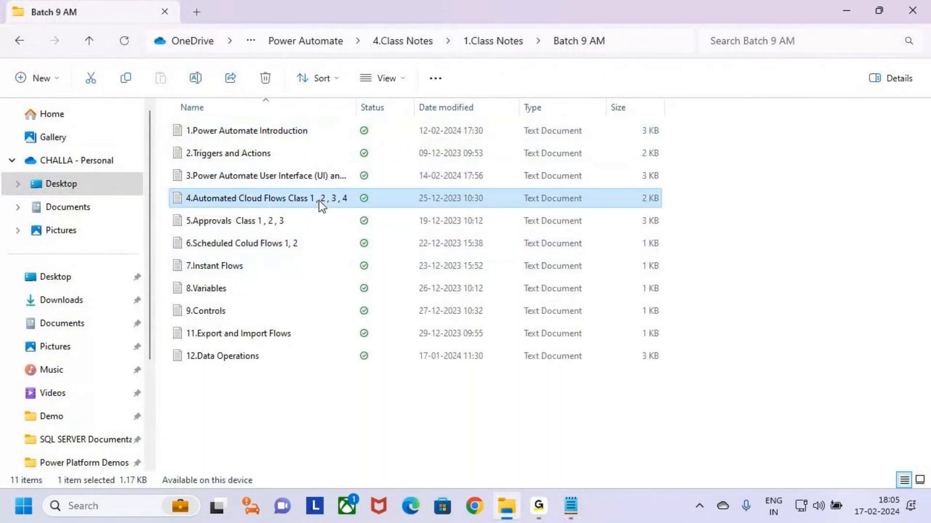
key(Return)
Select item 9, the Sql Workshop Registration task, then close the Batch 9 AM notes
click(760, 124)
scroll(261, 388, down, 2)
scroll(261, 388, down, 3)
drag(326, 364, 8, 326)
key(ctrl+c)
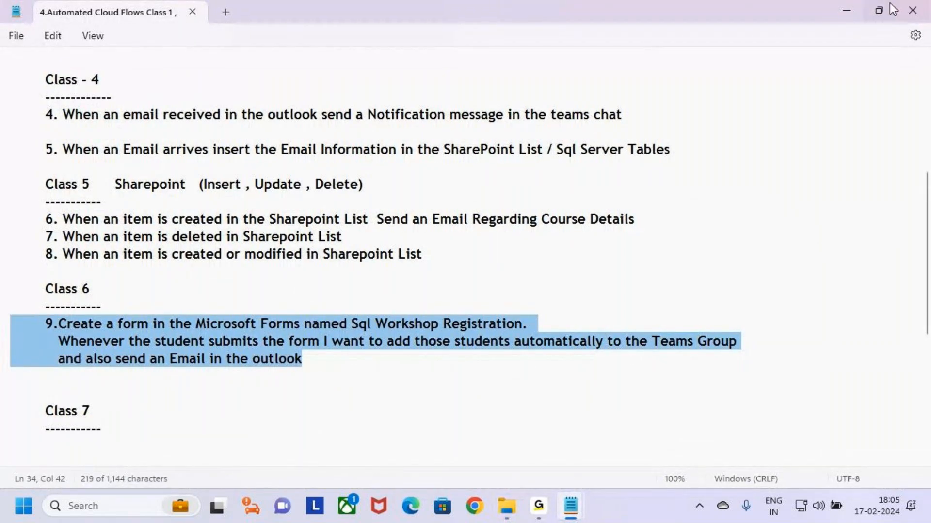
click(912, 10)
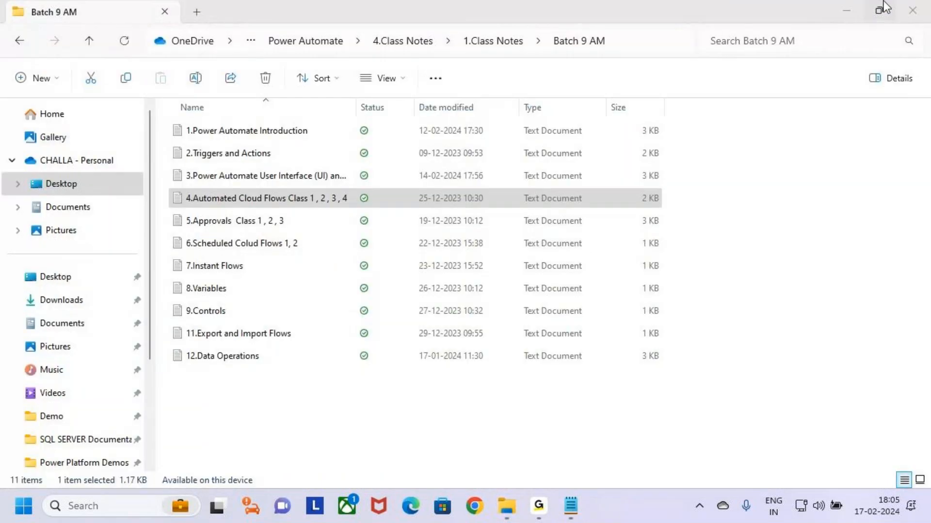
Paste item 9 under the Class 4 heading and highlight the words 'Create a form'
click(846, 10)
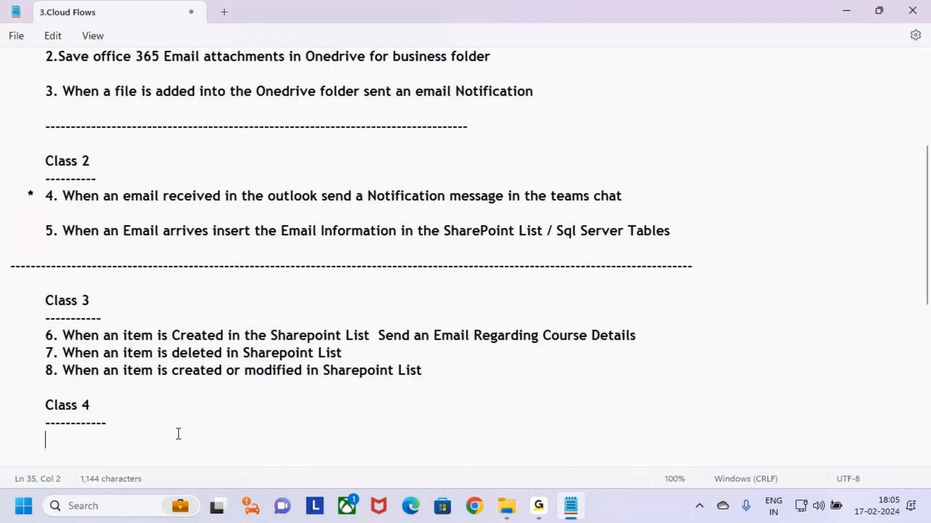
key(BackSpace)
key(ctrl+v)
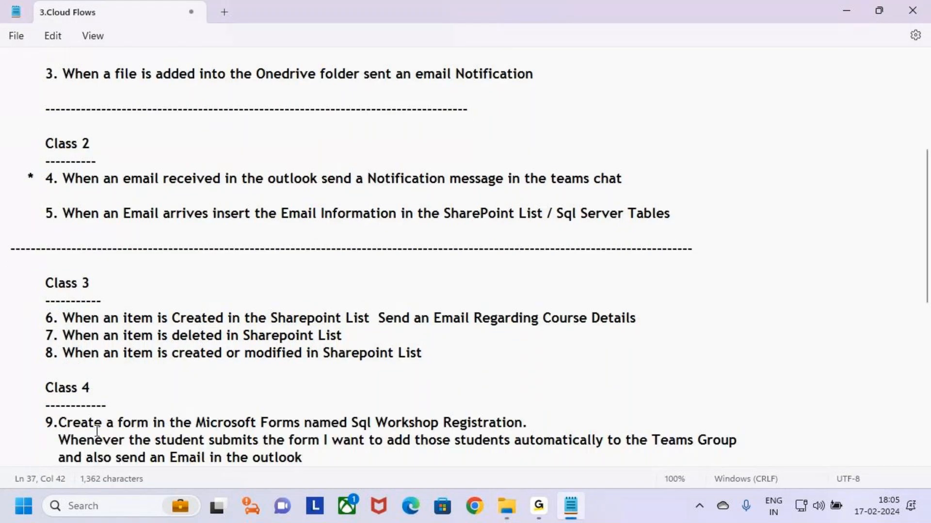
scroll(164, 382, down, 2)
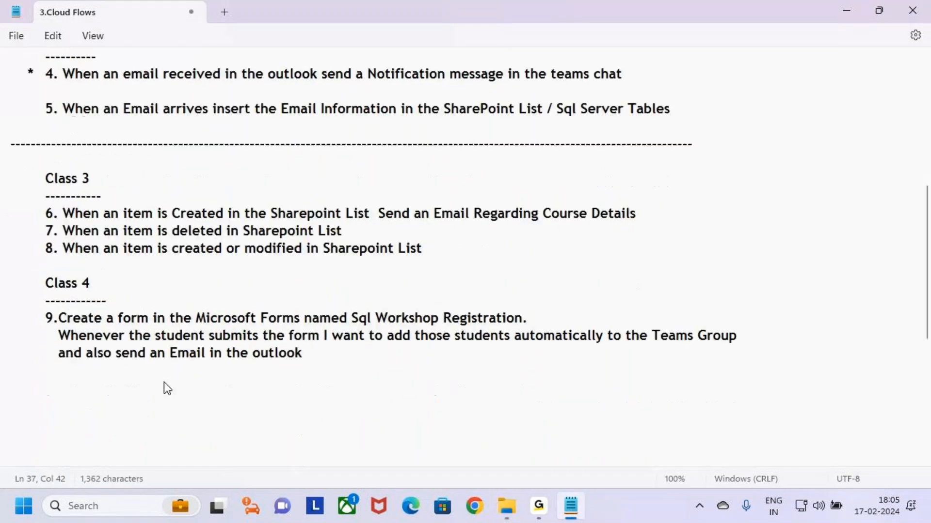
click(80, 333)
key(Up)
drag(62, 318, 304, 322)
With screen annotation on, box 'Microsoft Forms' in red and point an arrow at it
click(318, 338)
key(ctrl+2)
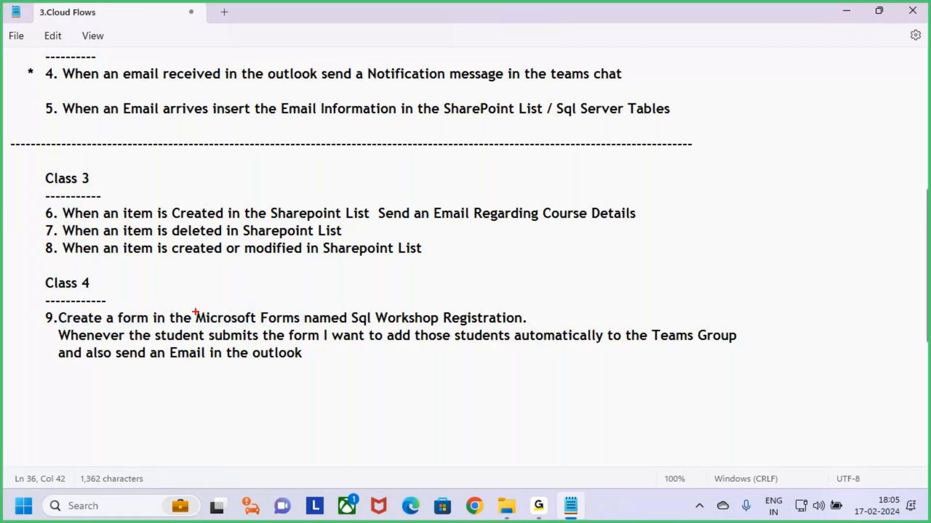
drag(193, 308, 303, 328)
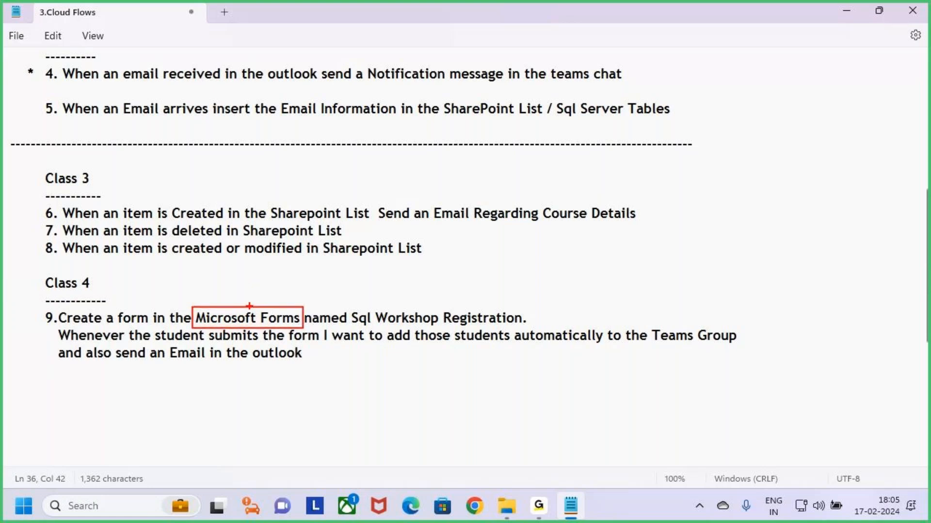
drag(242, 277, 242, 304)
Box and arrow 'Sql Workshop Registration' and 'Teams Group' in red
mouse_move(349, 308)
mouse_down()
mouse_move(387, 325)
mouse_move(530, 326)
mouse_up()
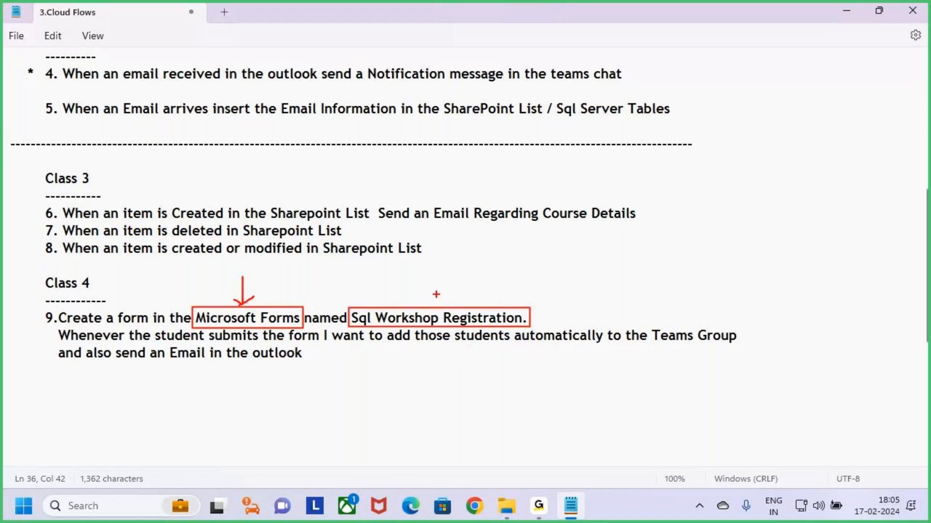
drag(442, 259, 440, 297)
drag(449, 264, 450, 293)
drag(451, 268, 451, 279)
drag(647, 326, 744, 348)
mouse_move(687, 294)
mouse_down()
mouse_move(691, 324)
mouse_move(700, 316)
mouse_move(690, 323)
mouse_up()
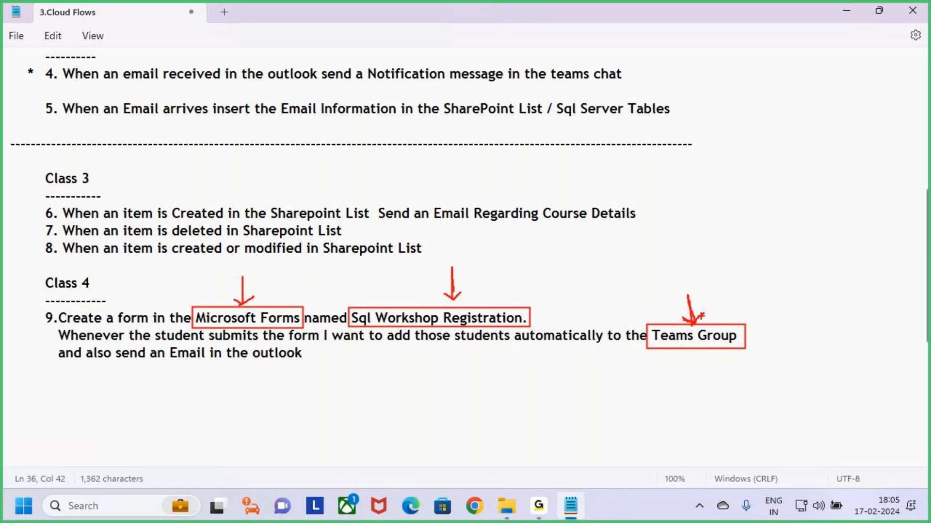
Box 'Email in the outlook' and tick Teams Group, Sql Workshop Registration and the outlook email
mouse_move(735, 336)
mouse_down()
mouse_move(751, 343)
mouse_move(772, 307)
mouse_up()
mouse_move(164, 343)
mouse_down()
mouse_move(239, 365)
mouse_move(309, 362)
mouse_up()
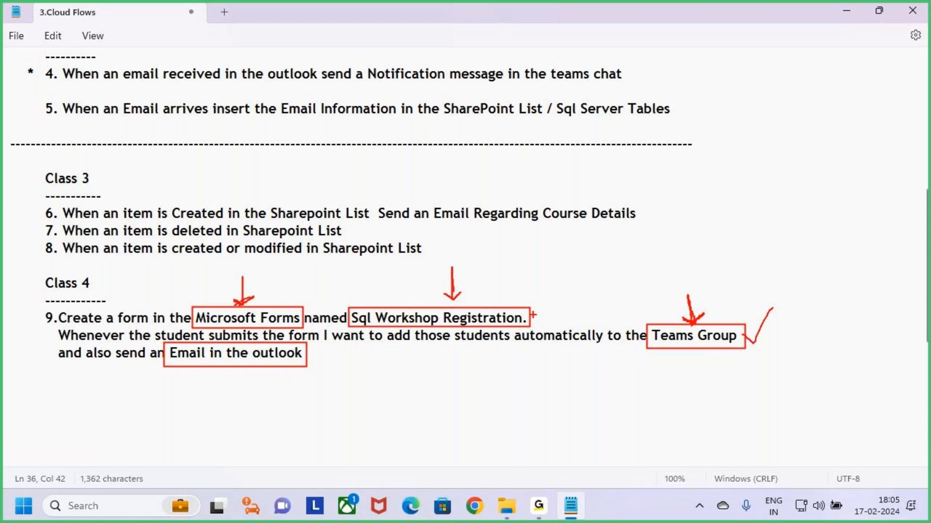
drag(529, 315, 565, 276)
drag(754, 343, 783, 316)
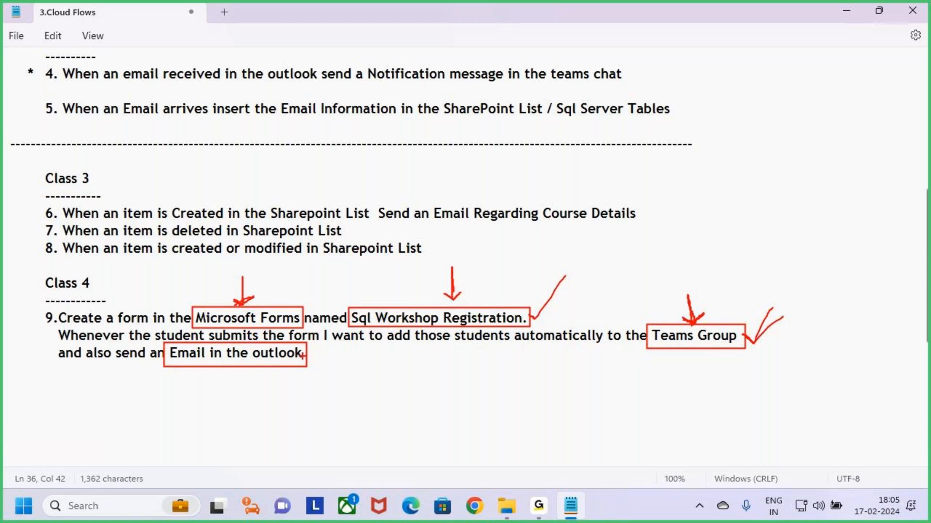
drag(304, 357, 332, 336)
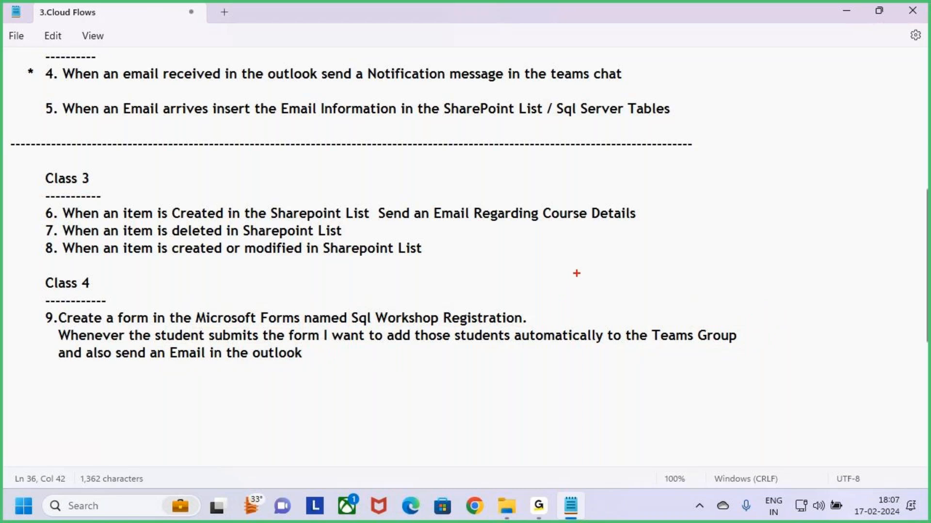
mouse_move(591, 242)
mouse_down()
mouse_move(598, 281)
mouse_move(646, 276)
mouse_move(658, 294)
mouse_up()
drag(675, 275, 667, 301)
drag(581, 309, 693, 304)
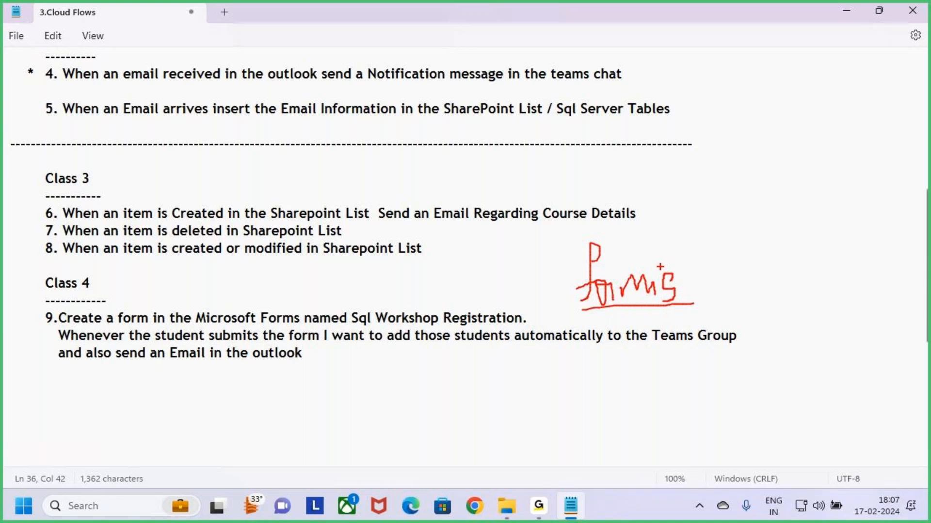
mouse_move(656, 264)
mouse_down()
mouse_move(684, 233)
mouse_move(701, 236)
mouse_move(675, 256)
mouse_up()
key(Escape)
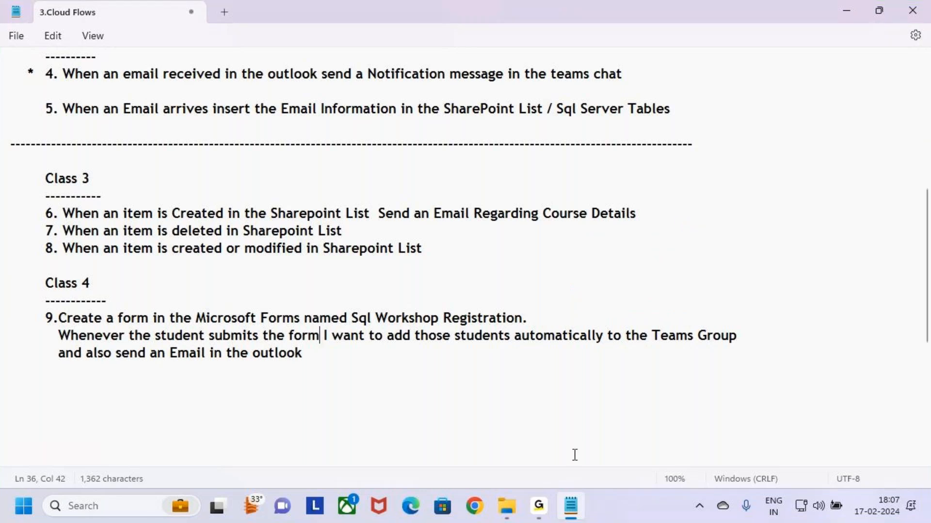
click(114, 319)
drag(115, 320, 549, 321)
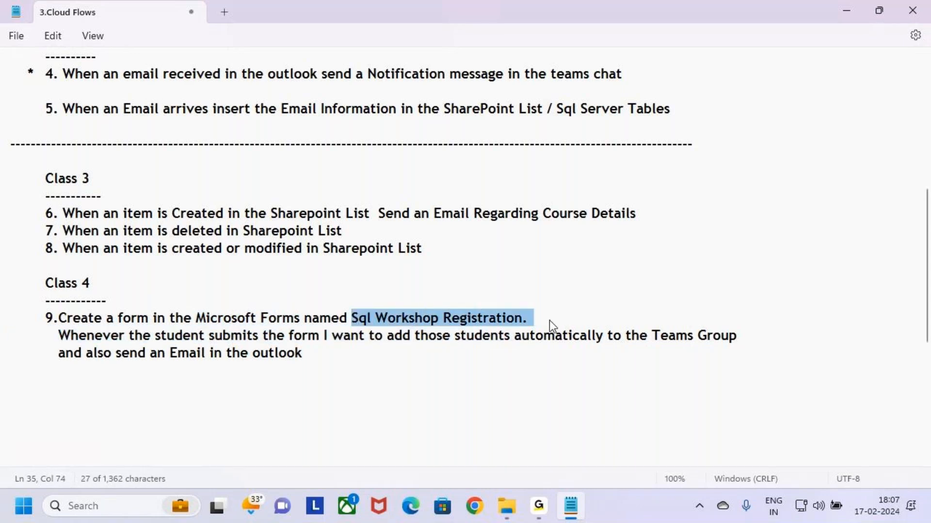
click(380, 366)
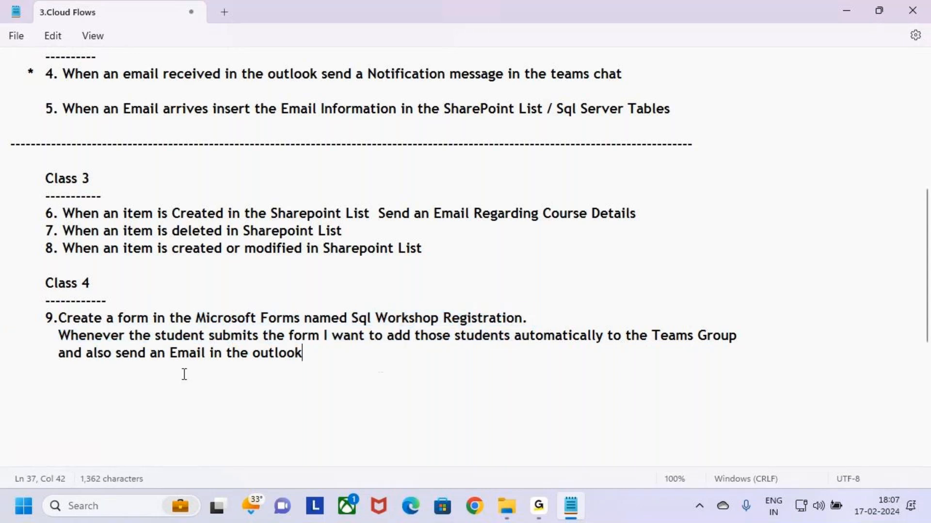
drag(351, 318, 741, 337)
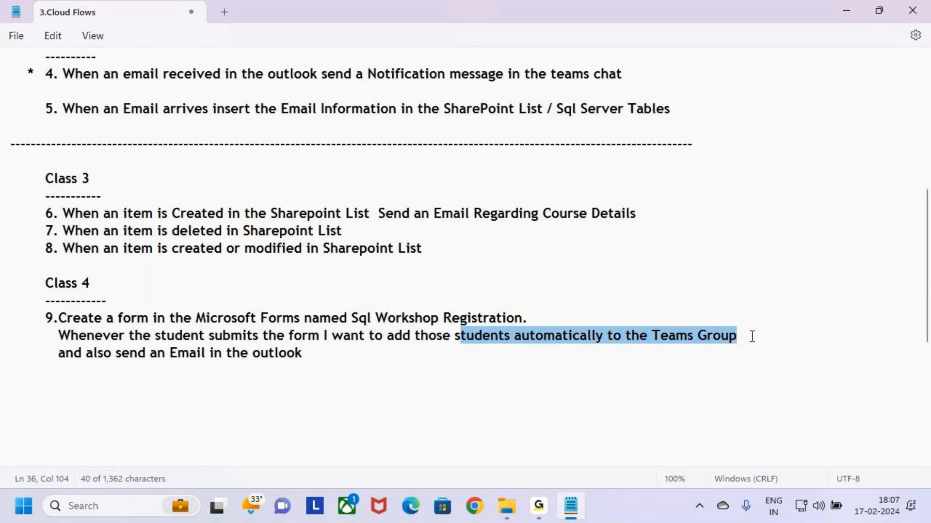
click(752, 336)
drag(156, 354, 4, 284)
click(319, 355)
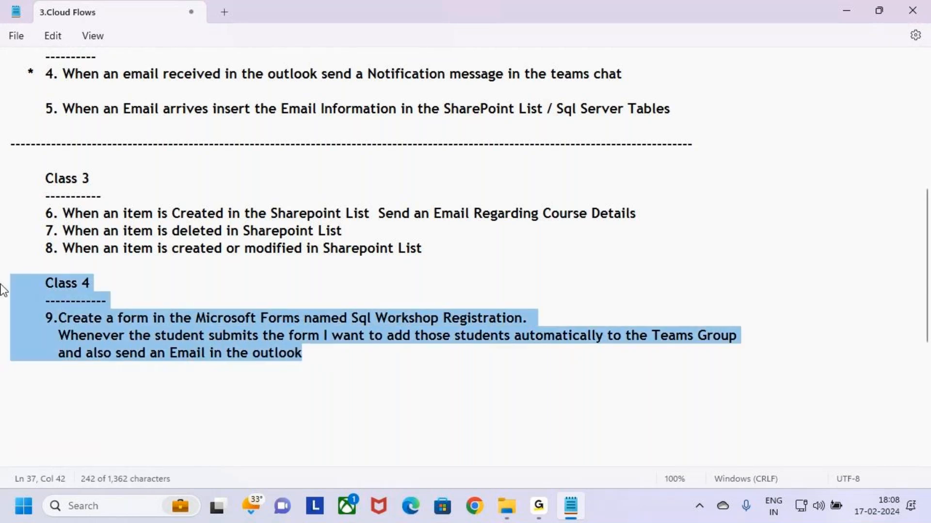
click(324, 356)
drag(323, 357, 4, 270)
click(342, 356)
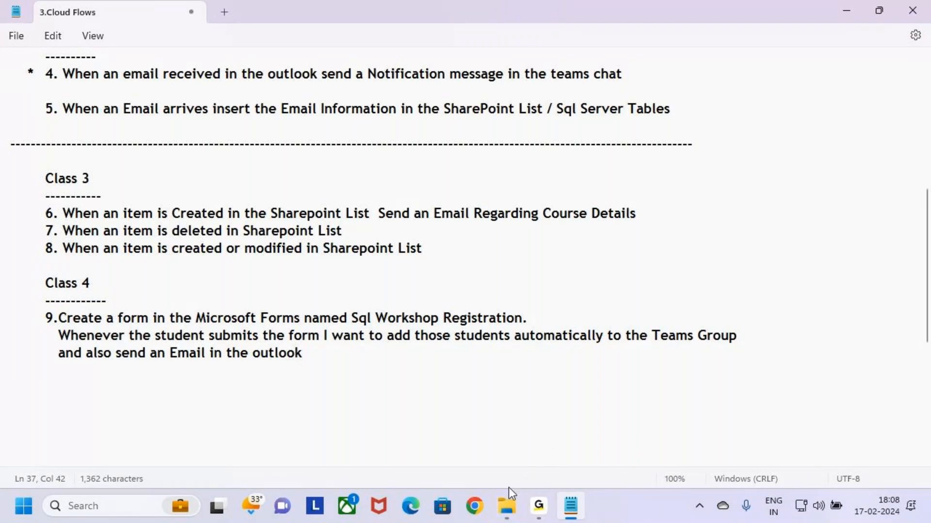
click(477, 512)
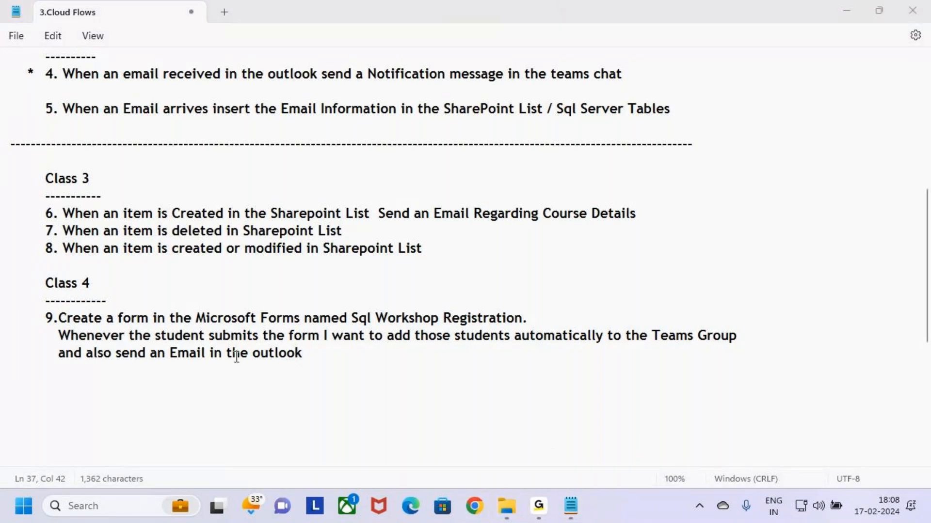
Go to make.powerautomate.com in Chrome
click(195, 46)
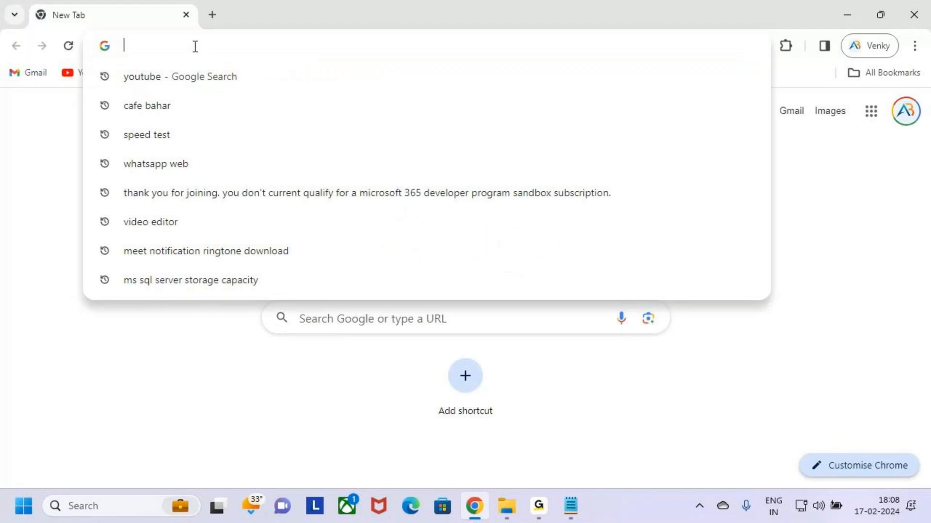
text(mal)
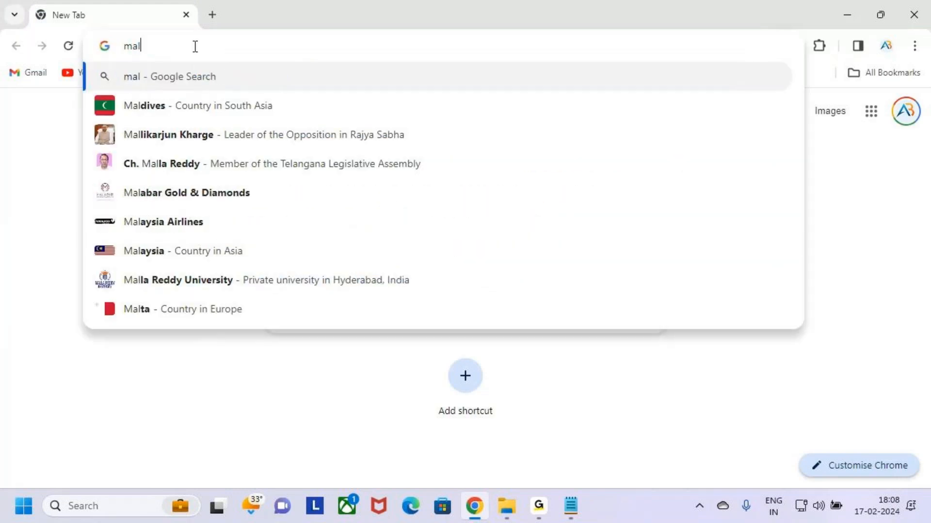
key(BackSpace)
text(ke.powerau)
key(Return)
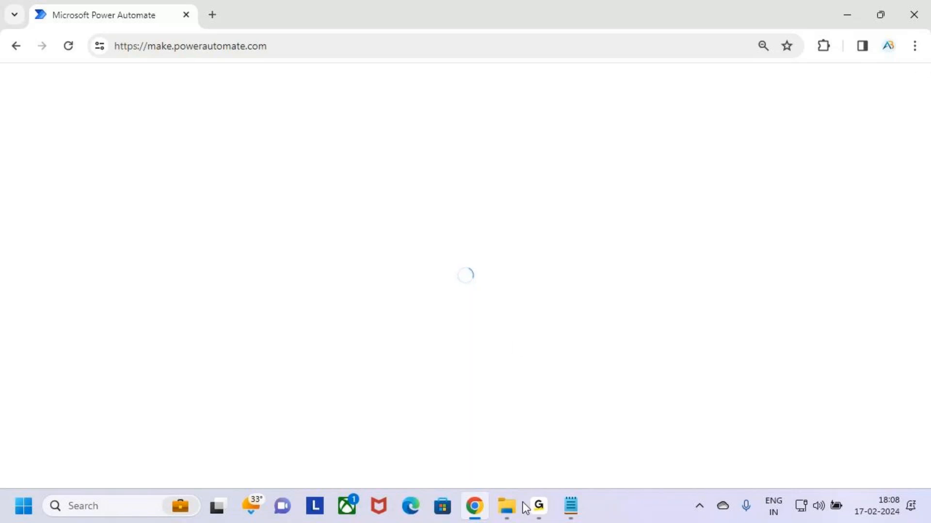
click(532, 511)
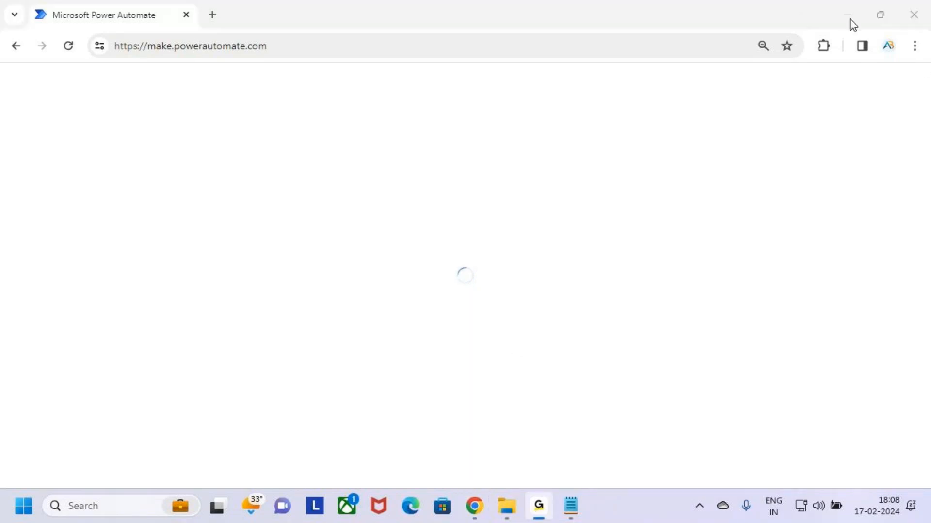
click(843, 7)
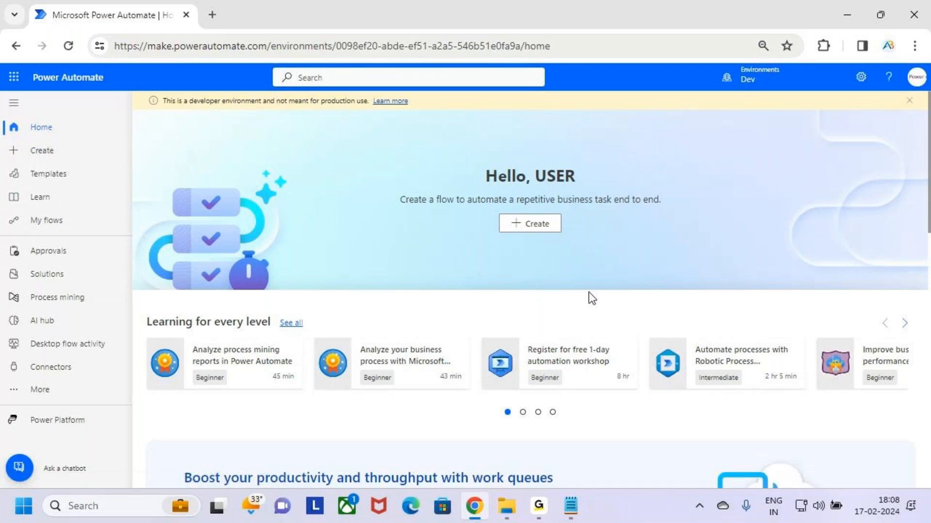
Mark the Power Automate title with an annotation, then switch back to the Notepad notes
key(ctrl+2)
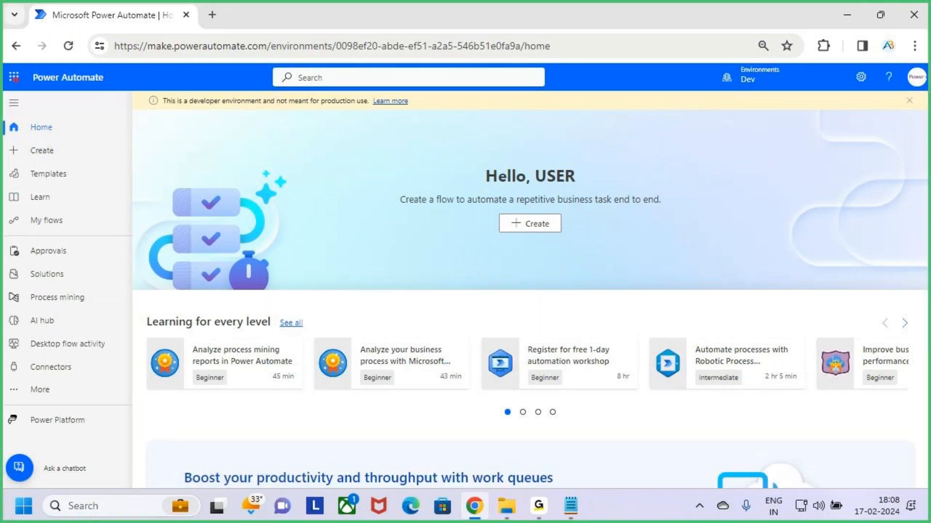
drag(102, 90, 118, 92)
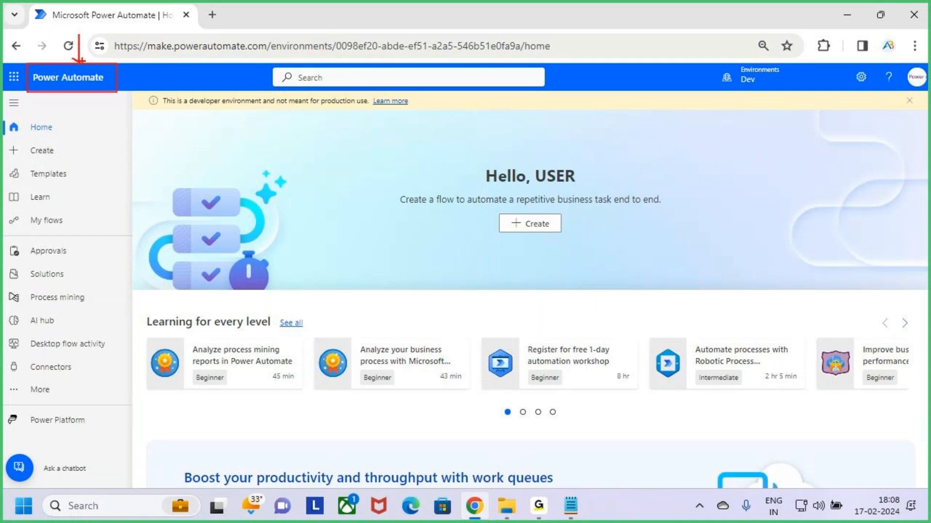
key(Escape)
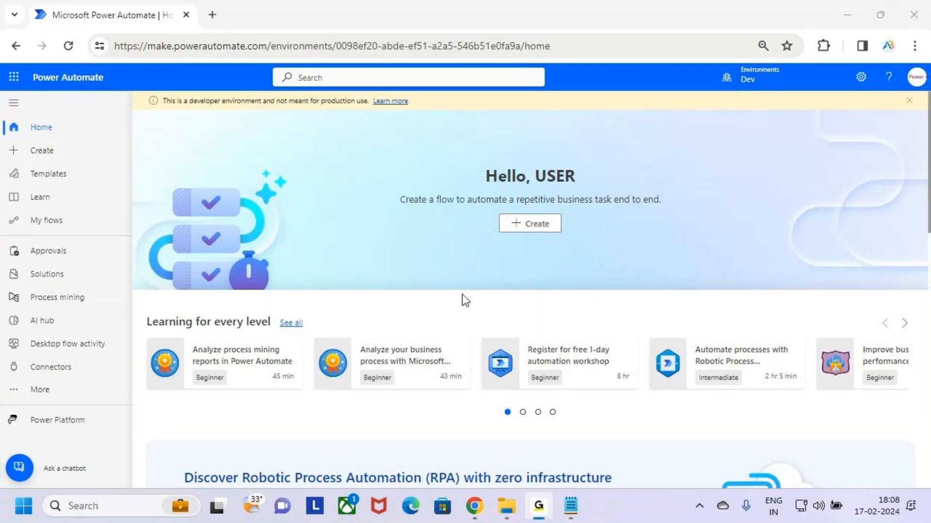
key(alt+Tab)
key(Tab)
key(ctrl+2)
mouse_move(190, 307)
mouse_down()
mouse_move(213, 320)
mouse_move(305, 327)
mouse_up()
drag(268, 279, 271, 304)
key(Escape)
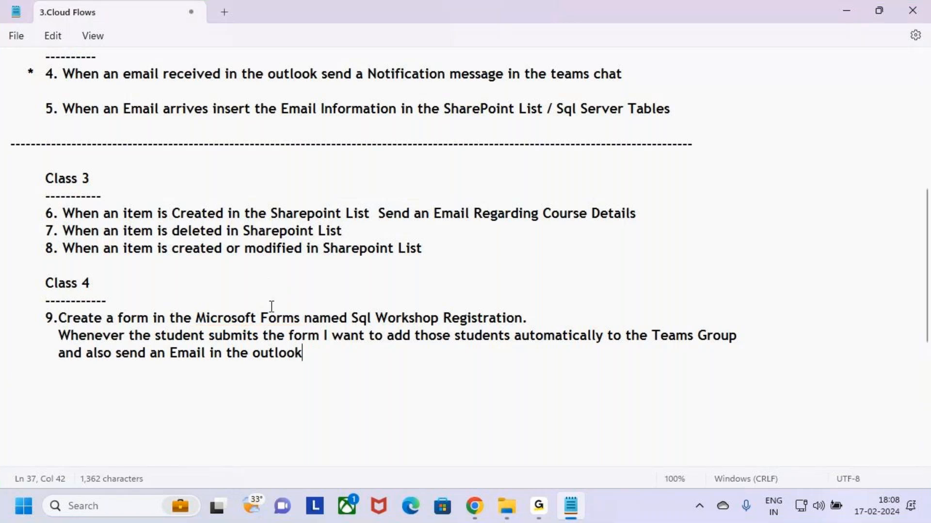
key(alt+Tab)
key(Tab)
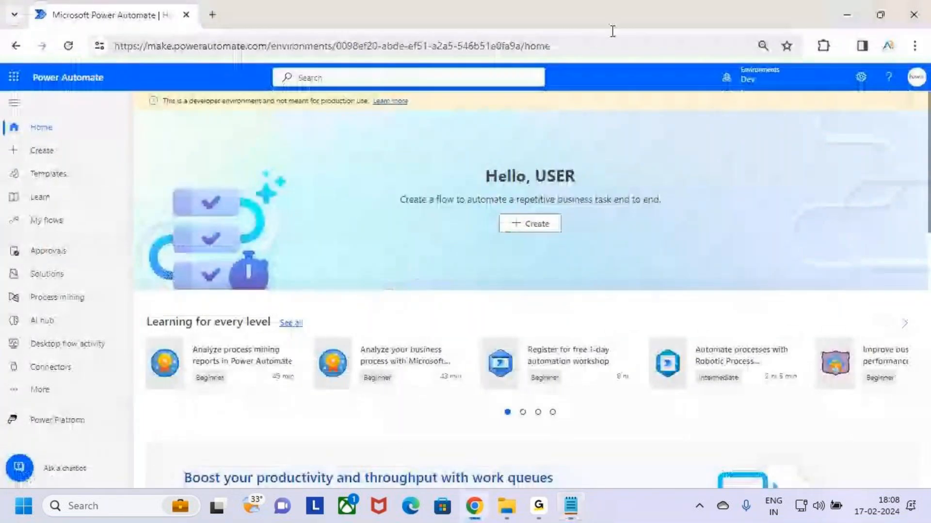
Mark and open the app launcher, then open 'Explore all your Apps' for the Microsoft 365 apps page
key(ctrl+2)
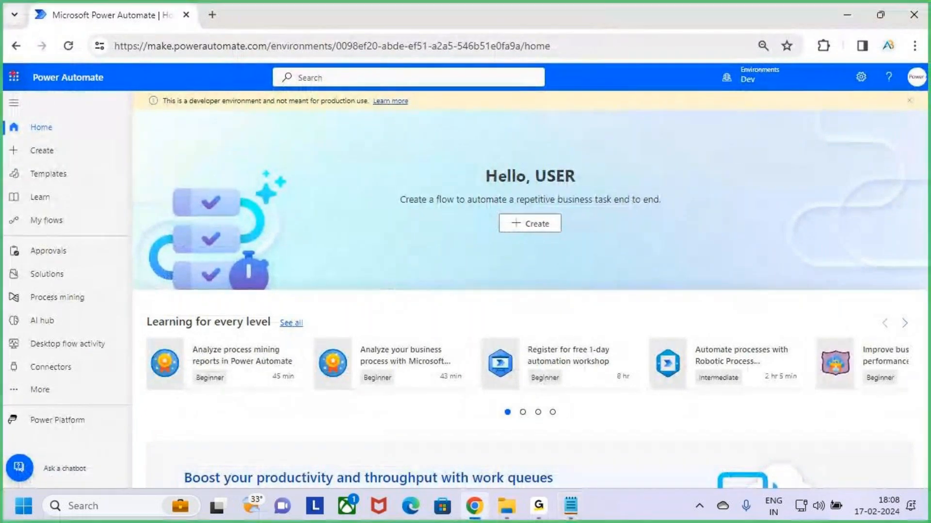
drag(2, 64, 29, 93)
key(Escape)
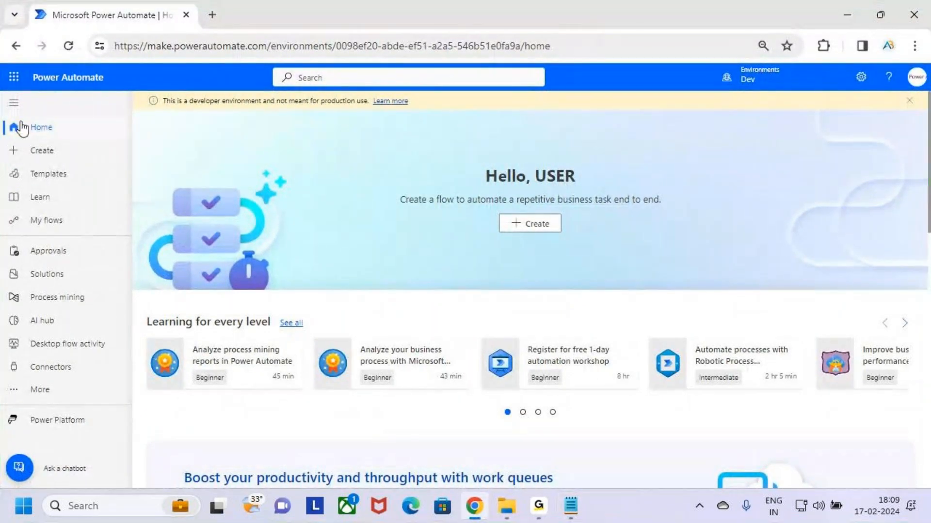
click(14, 78)
key(ctrl+2)
mouse_move(6, 302)
mouse_down()
mouse_move(104, 328)
mouse_move(138, 296)
mouse_up()
key(Escape)
click(83, 313)
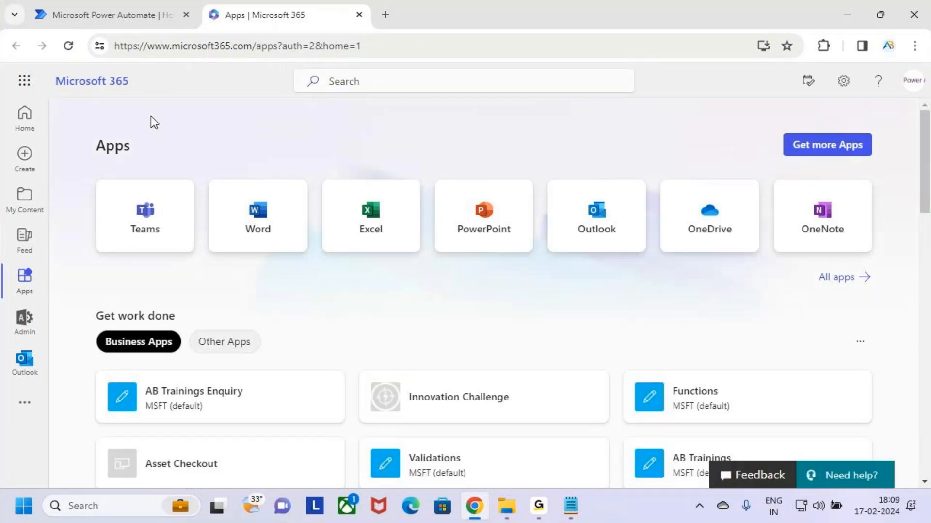
Search the Microsoft 365 apps for 'forms' and open Microsoft Forms
click(379, 80)
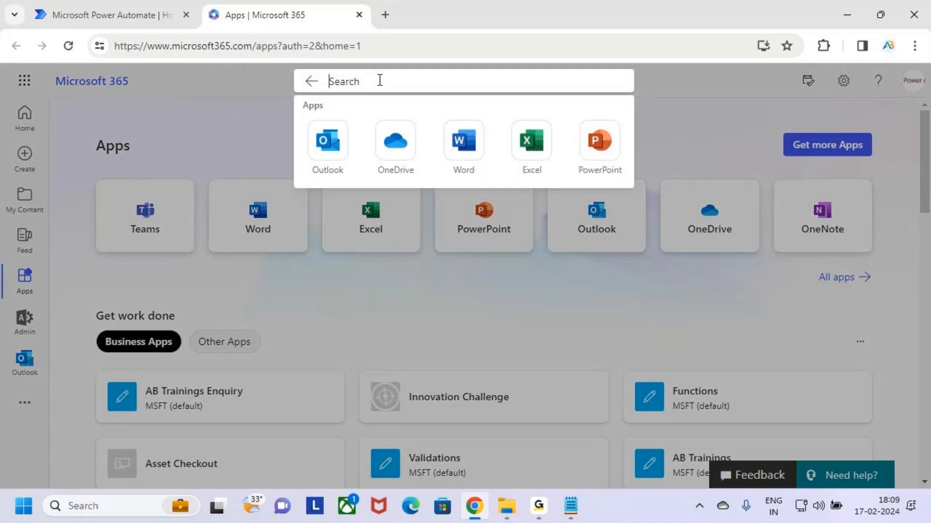
text(forms)
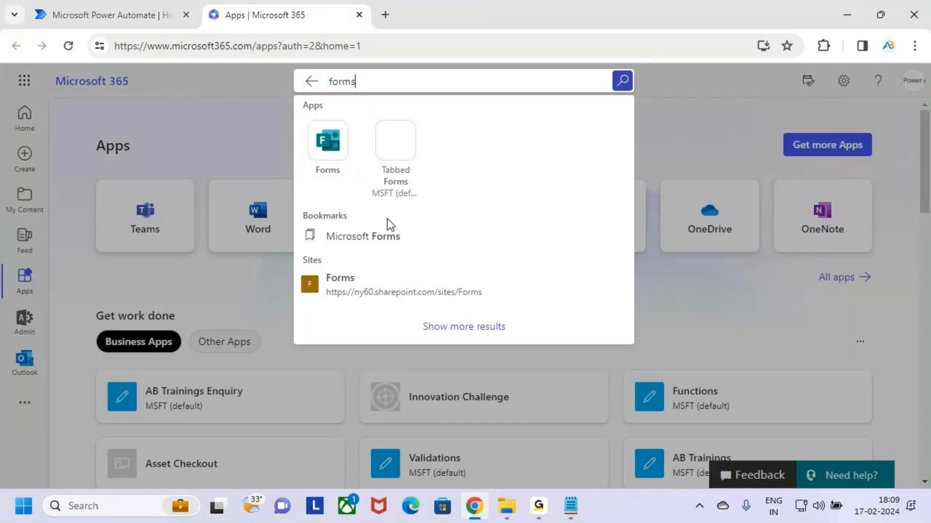
click(333, 145)
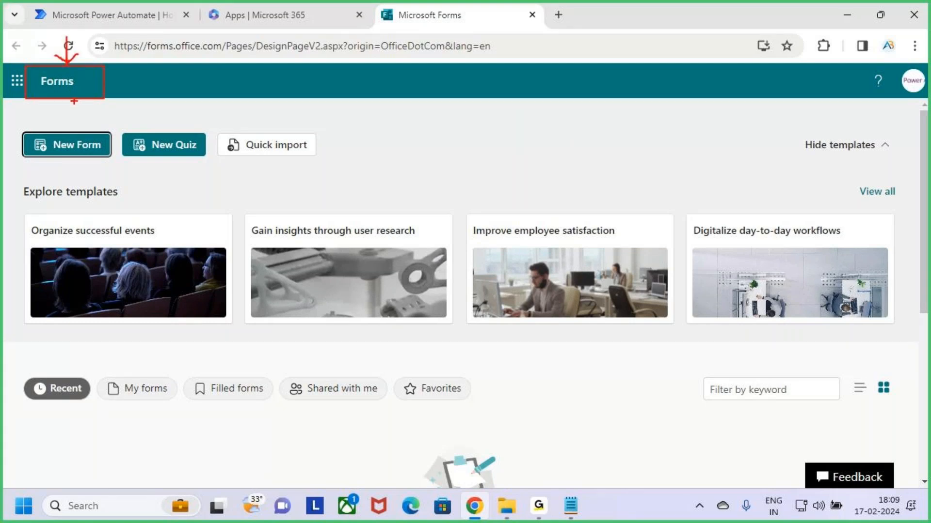
Create a new blank form, select its 'Untitled form' title and choose to insert an image
click(391, 156)
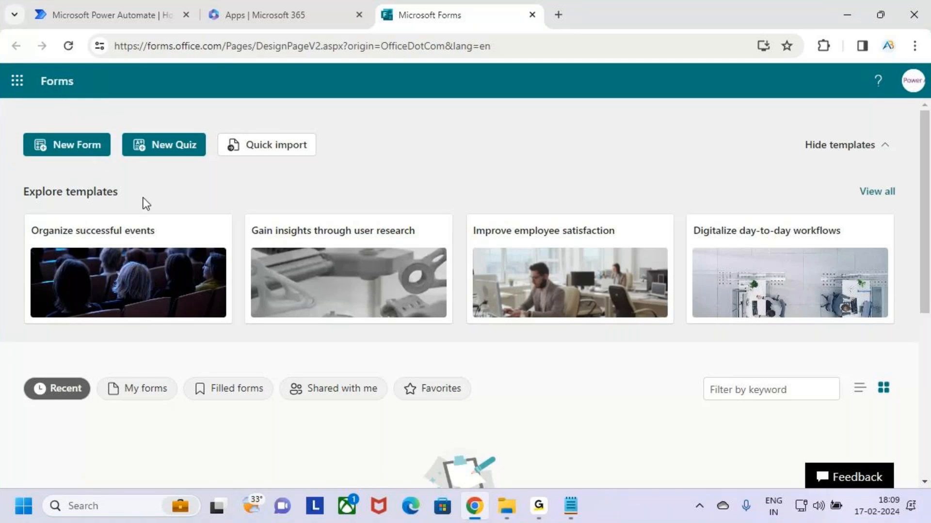
click(76, 145)
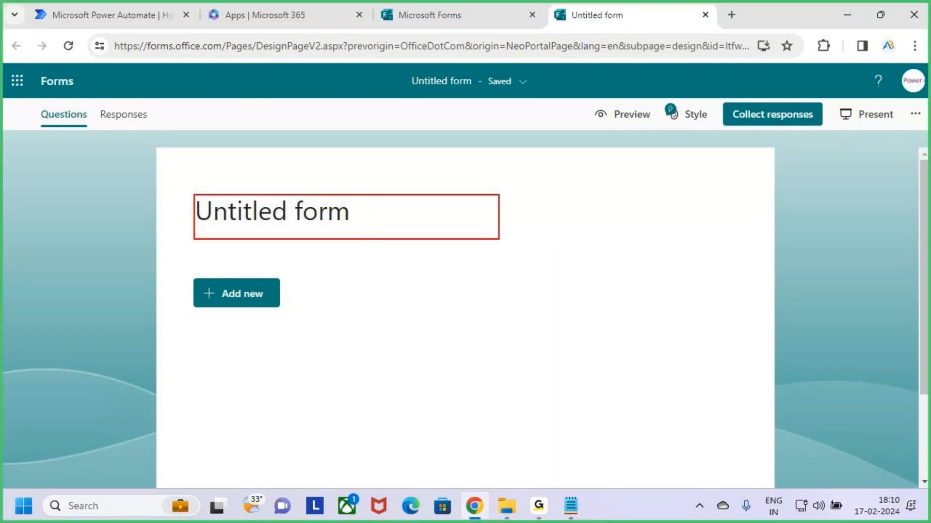
click(389, 222)
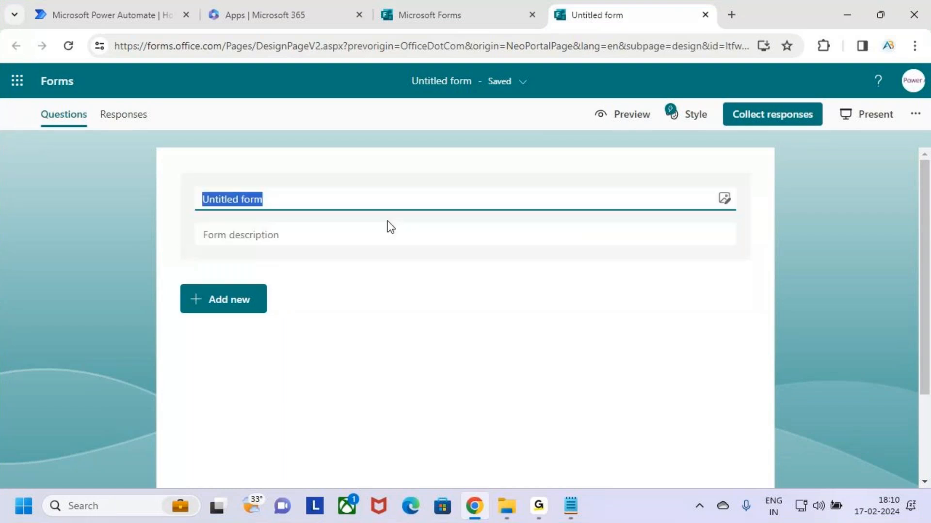
click(377, 204)
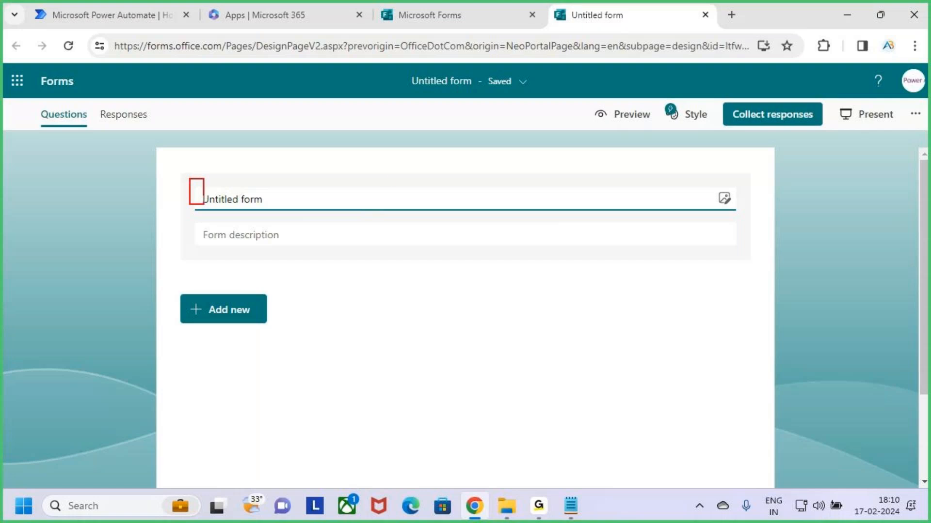
click(725, 200)
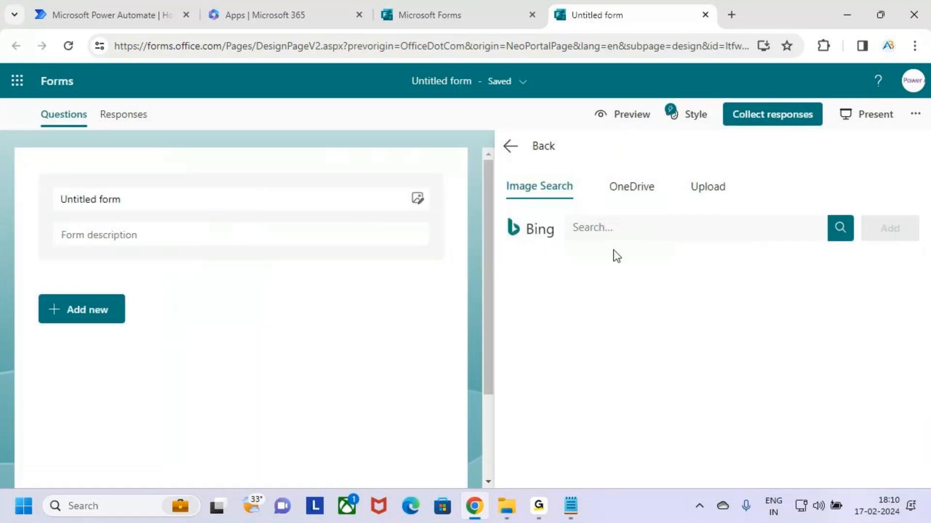
Restart the image upload and browse to Desktop > MS Power Platform > Power Apps
click(720, 193)
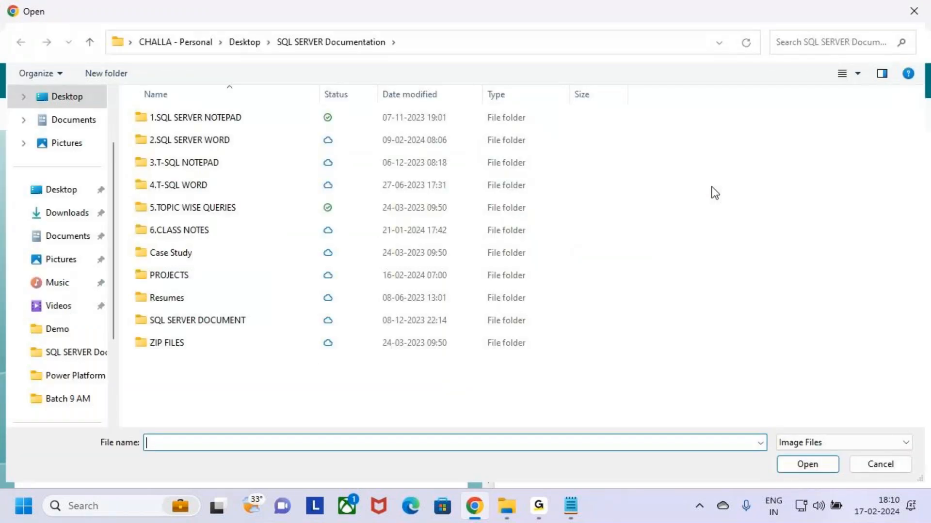
click(896, 471)
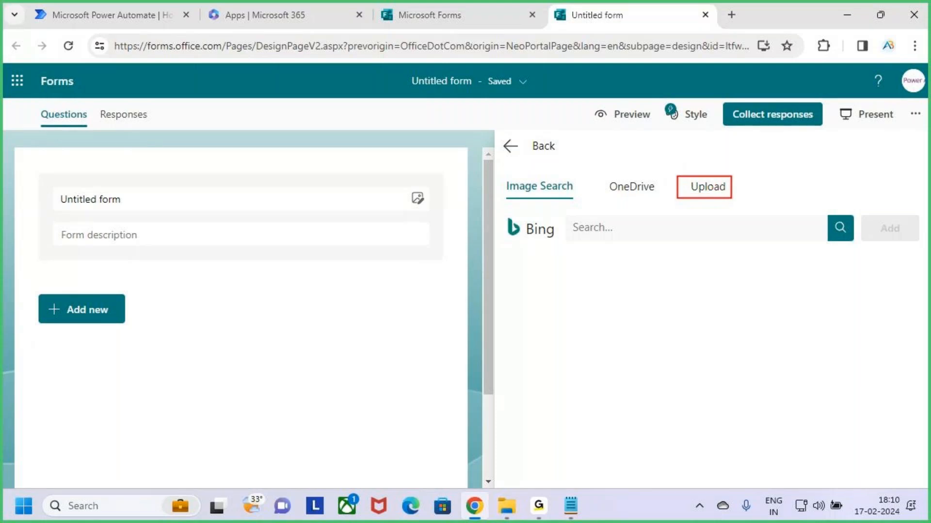
click(711, 193)
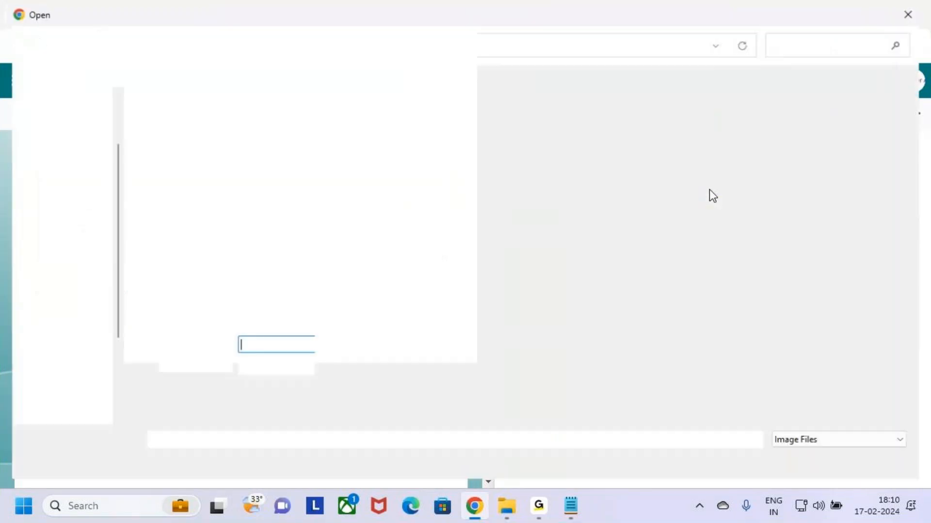
scroll(76, 127, up, 2)
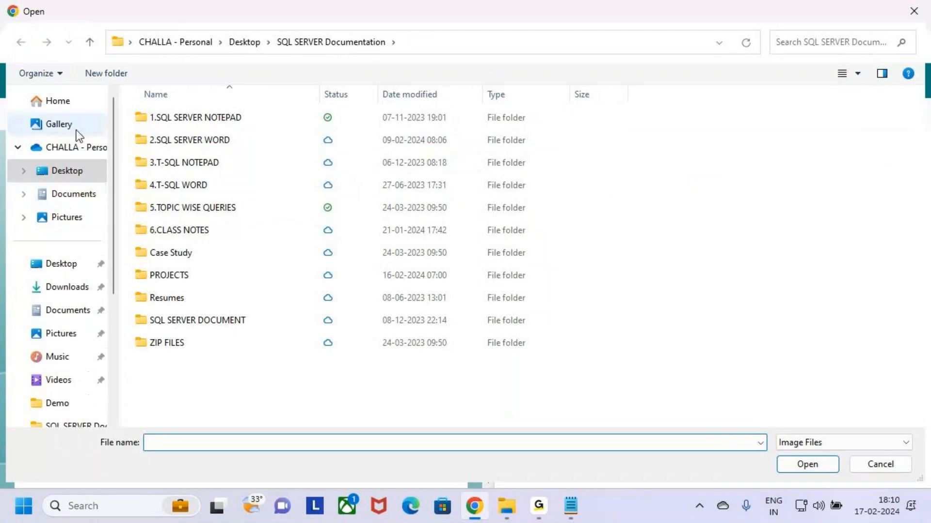
click(74, 174)
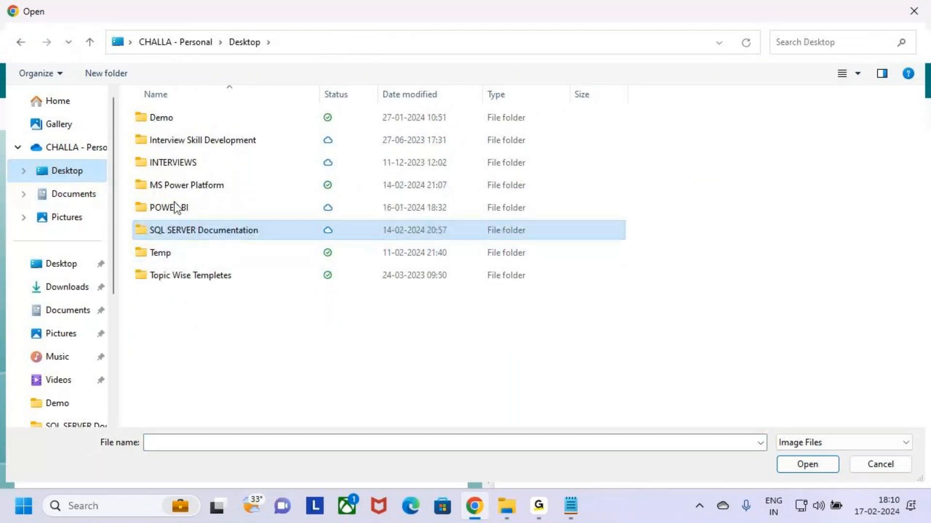
double_click(147, 187)
click(143, 118)
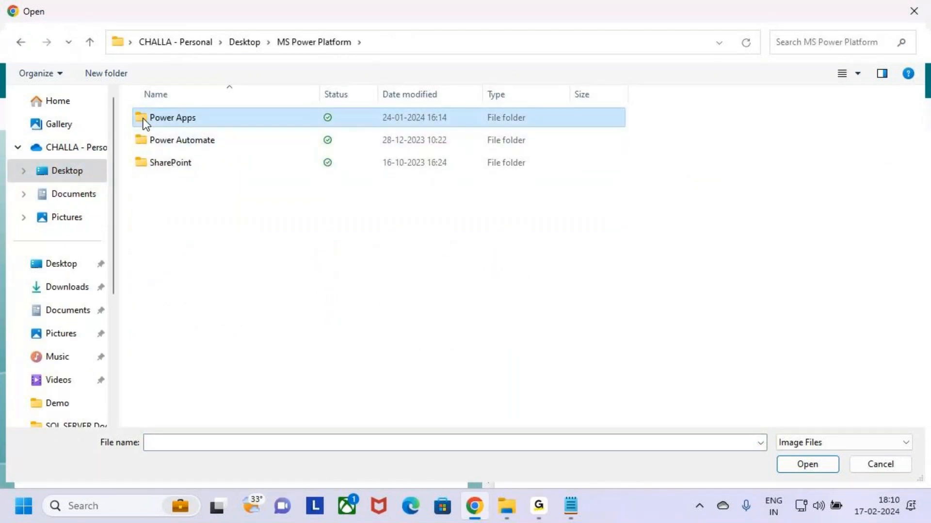
double_click(144, 119)
Open the Images folder and upload the microsoft-sql-server image as the form logo
click(158, 253)
click(158, 273)
click(134, 252)
click(173, 280)
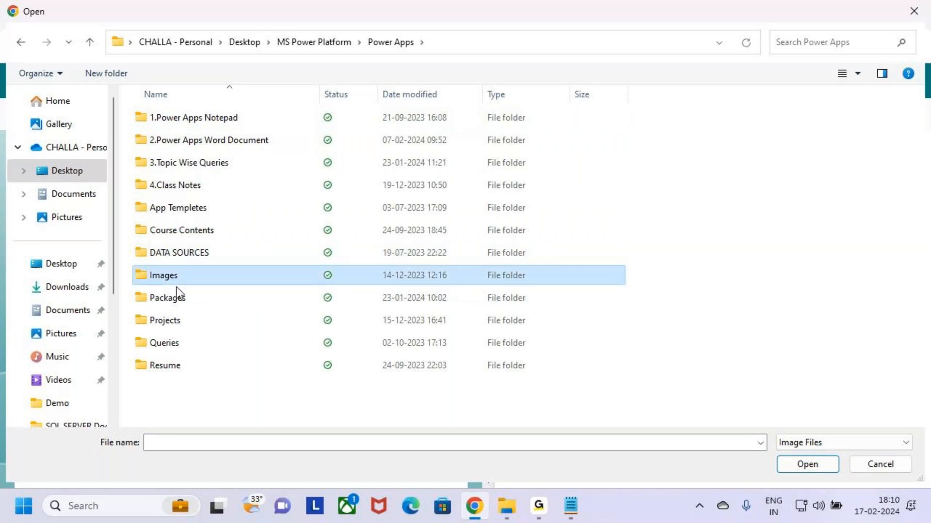
click(136, 255)
double_click(145, 270)
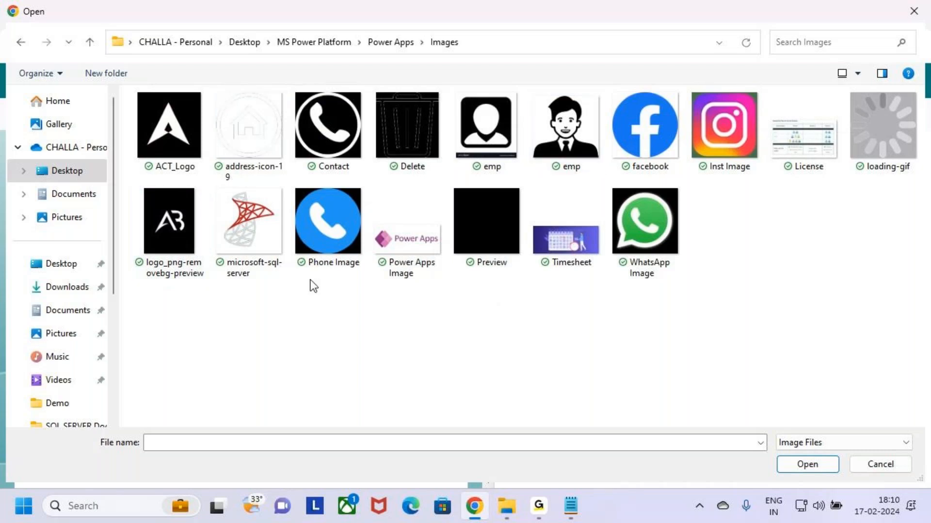
key(ctrl+2)
drag(212, 183, 285, 268)
drag(252, 227, 295, 182)
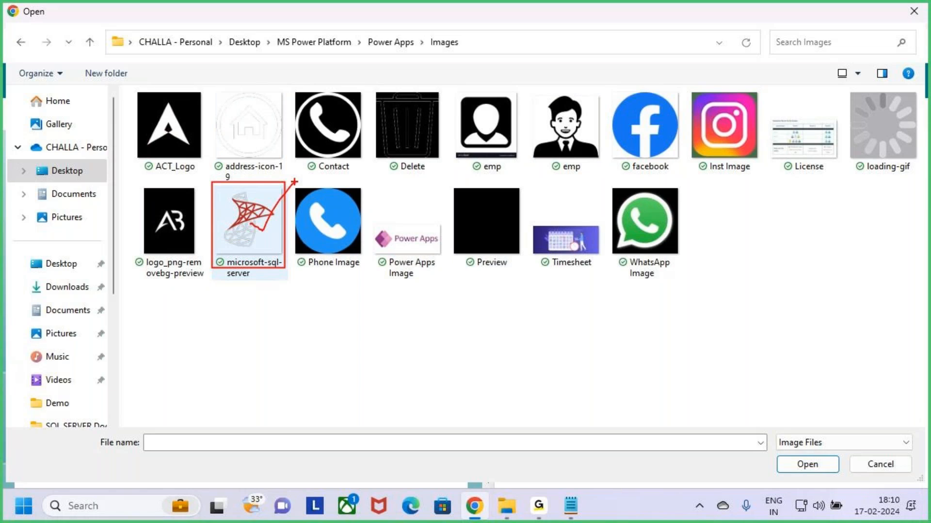
key(Escape)
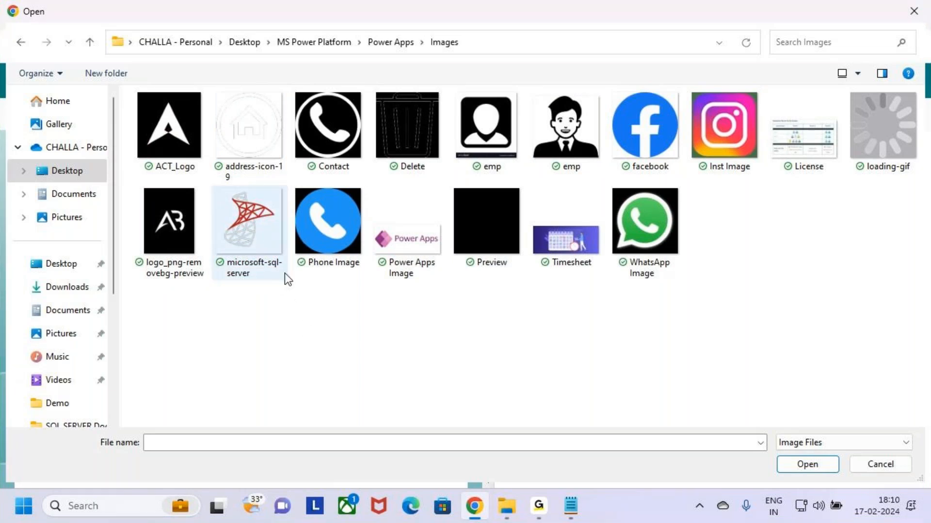
click(255, 233)
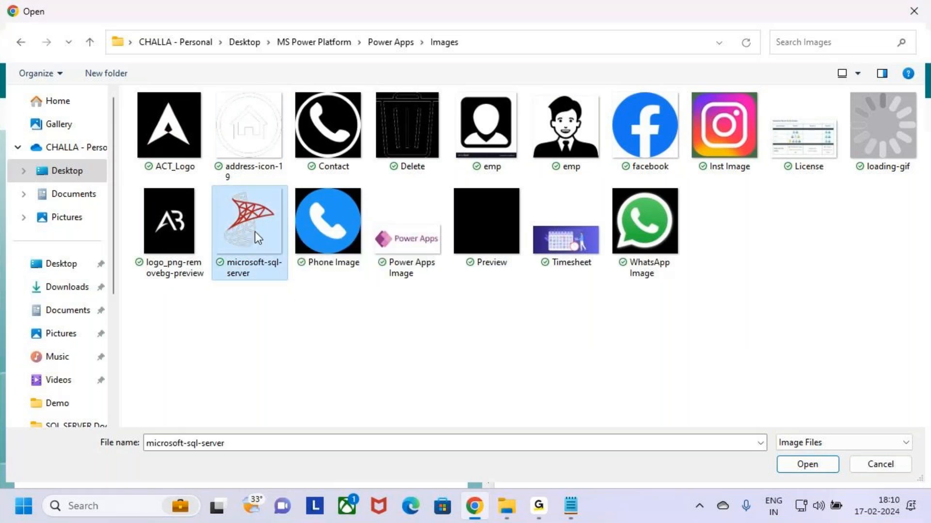
click(829, 471)
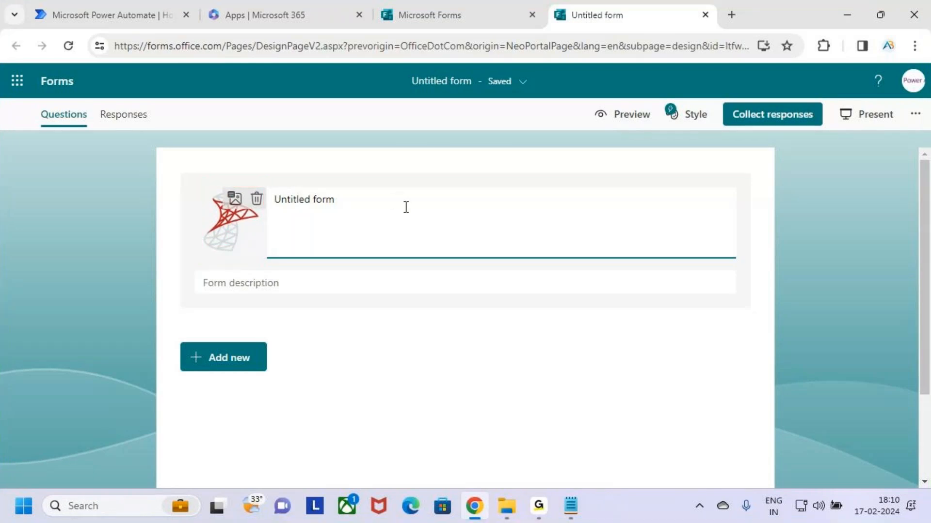
Replace the Untitled form title with 'SQL Server Workshop'
drag(334, 201, 256, 209)
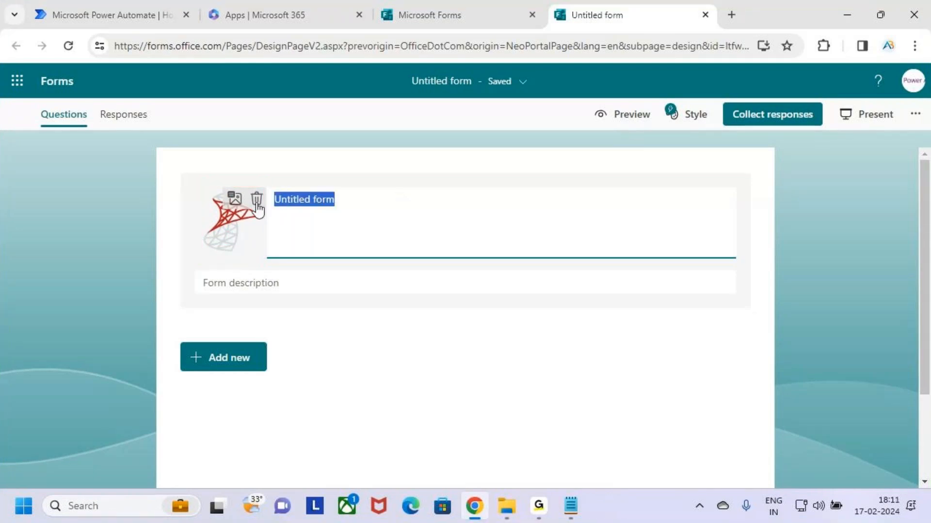
text(SQ)
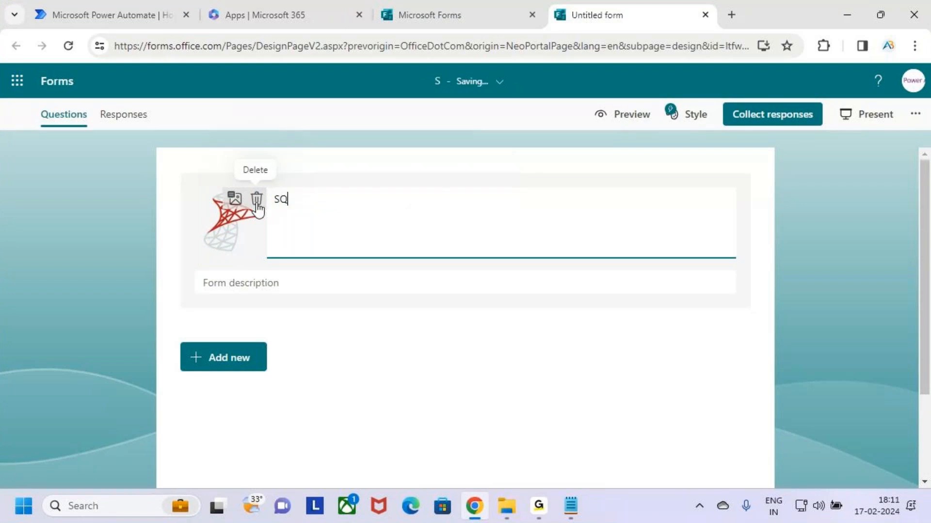
text(L Sewerver)
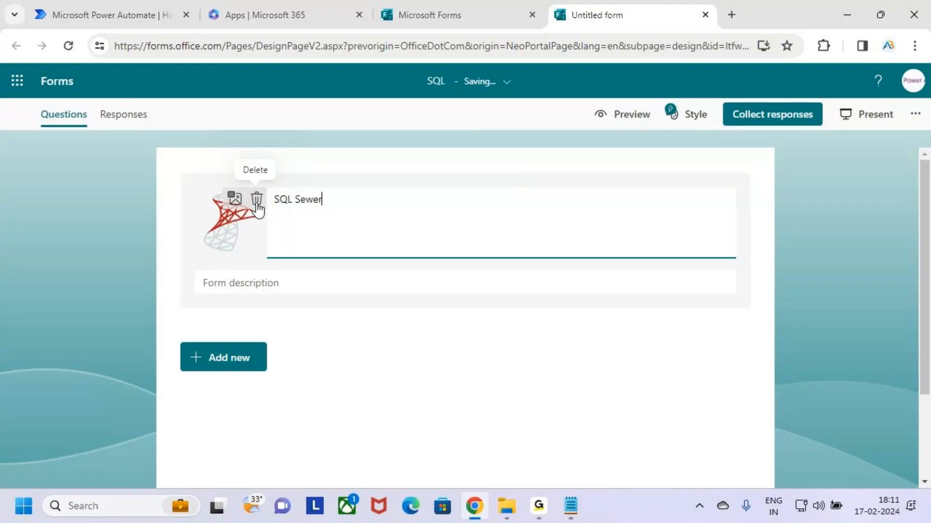
key(BackSpace)
key(BackSpace)
key(BackSpace)
key(BackSpace)
key(BackSpace)
key(BackSpace)
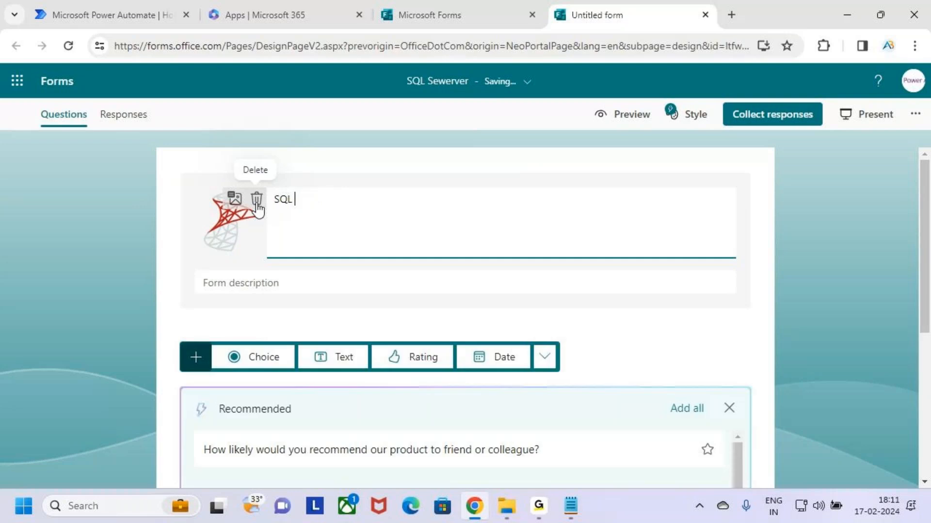
text(Server Work)
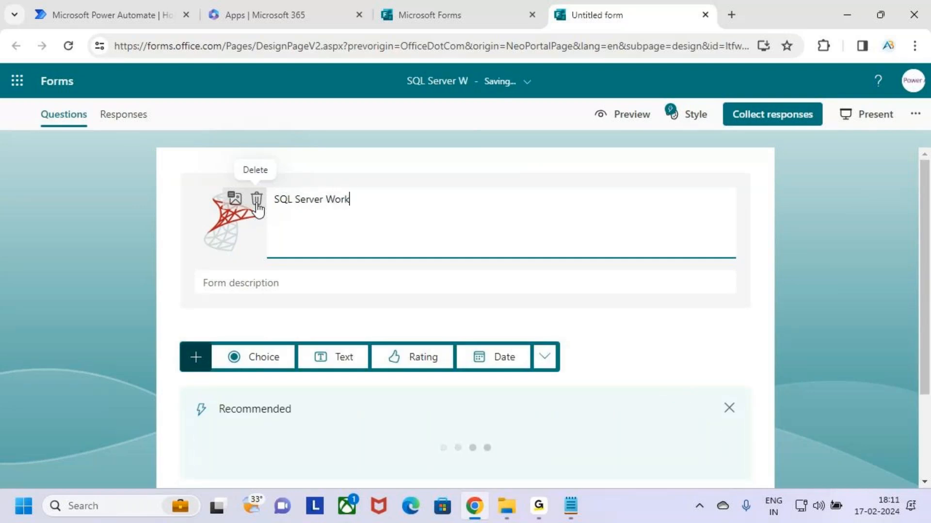
text(shop)
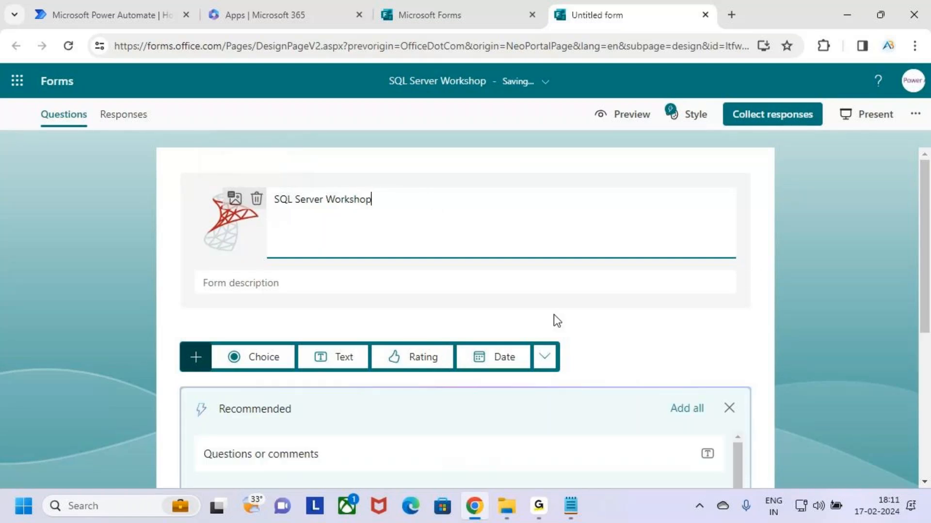
mouse_move(197, 272)
mouse_down()
mouse_move(314, 300)
mouse_move(522, 298)
mouse_up()
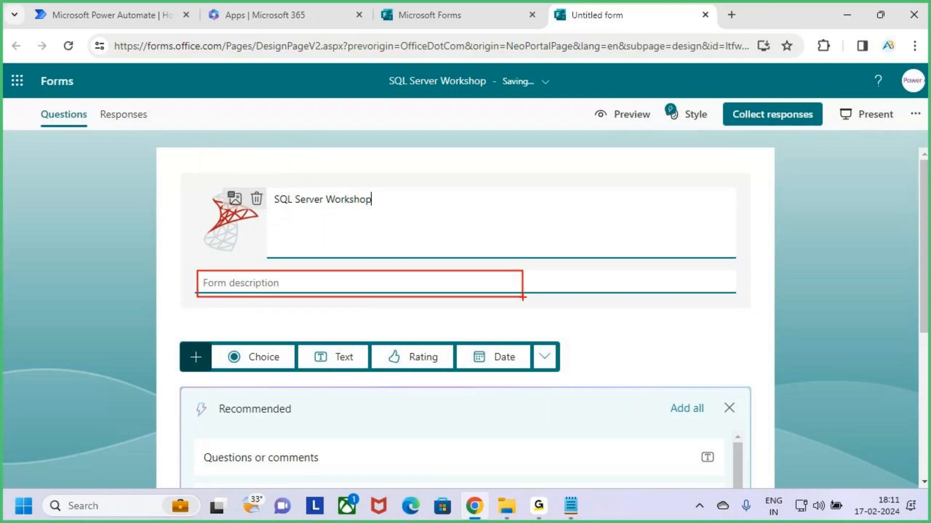
key(Escape)
Write the form description 'Join the Workshop to become a Pro in "SQL" Queries'
click(282, 282)
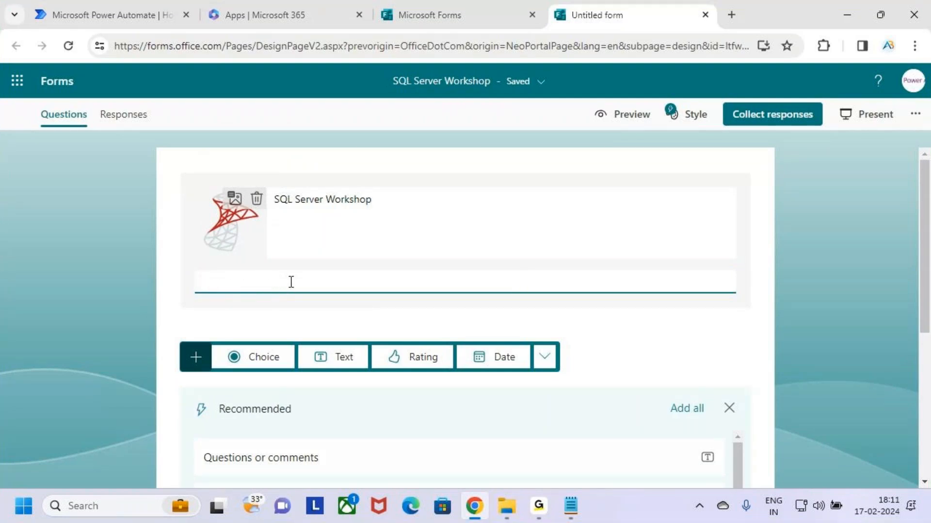
text(Join the Workshop )
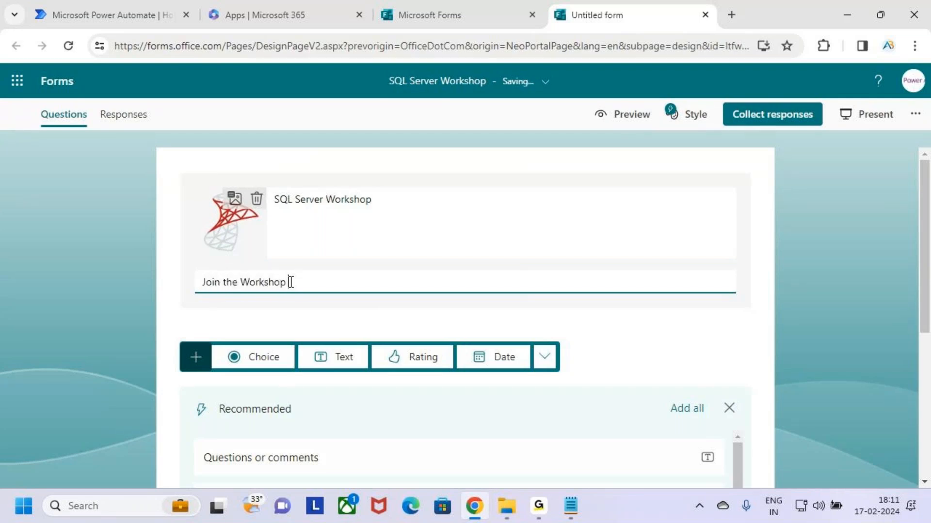
text(To Be)
key(BackSpace)
key(BackSpace)
text(c)
key(BackSpace)
key(BackSpace)
text(become a Pro)
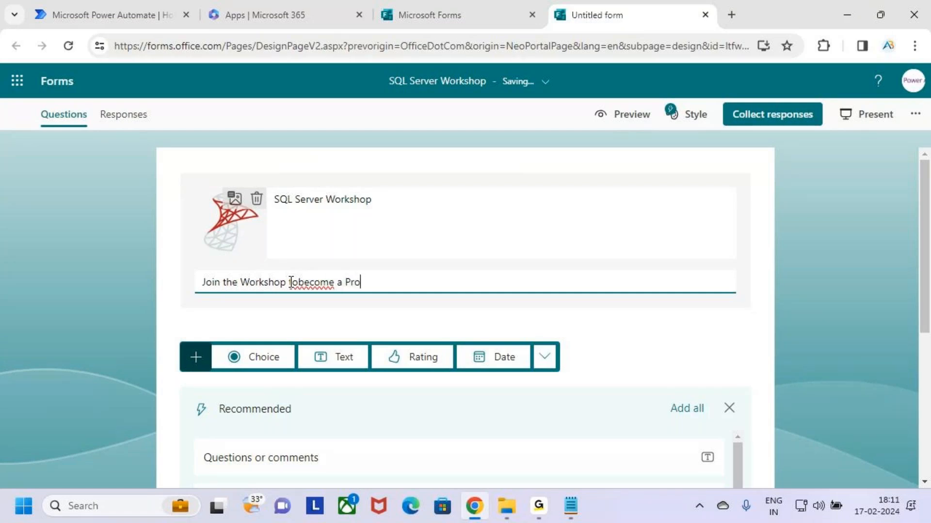
text( in "SQL")
key(Left)
key(Left)
key(Left)
key(Left)
text(" Queries)
Correct the 'Workshop to' wording in the description and review the finished header
click(298, 283)
key(BackSpace)
key(BackSpace)
key(BackSpace)
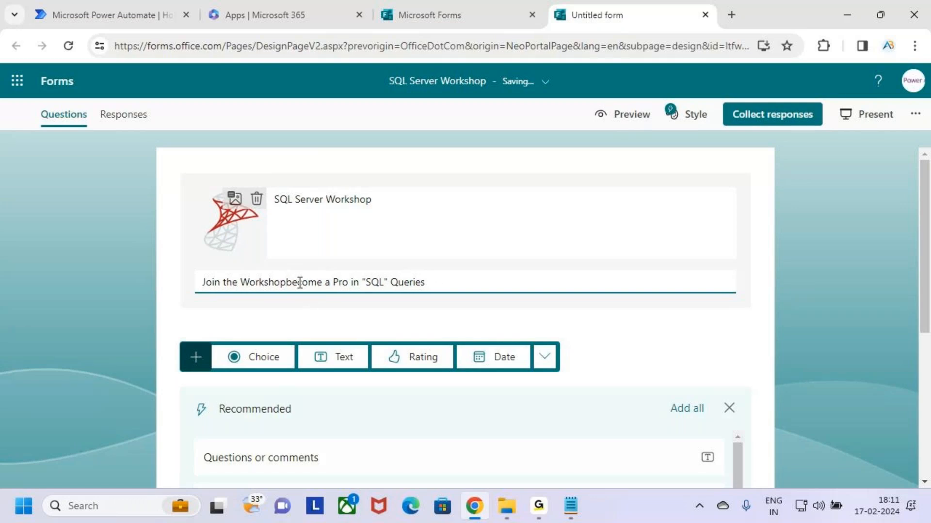
key(BackSpace)
key(BackSpace)
key(BackSpace)
text(hop to)
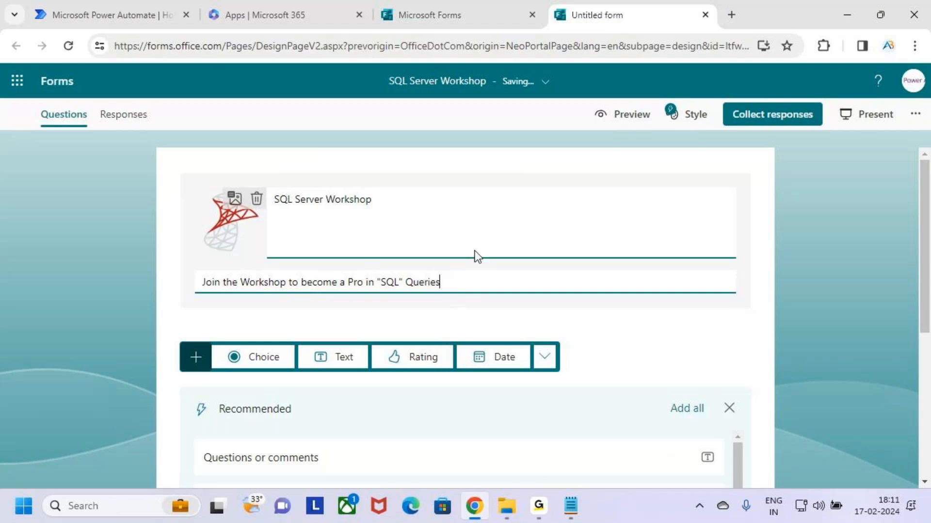
drag(290, 210, 327, 206)
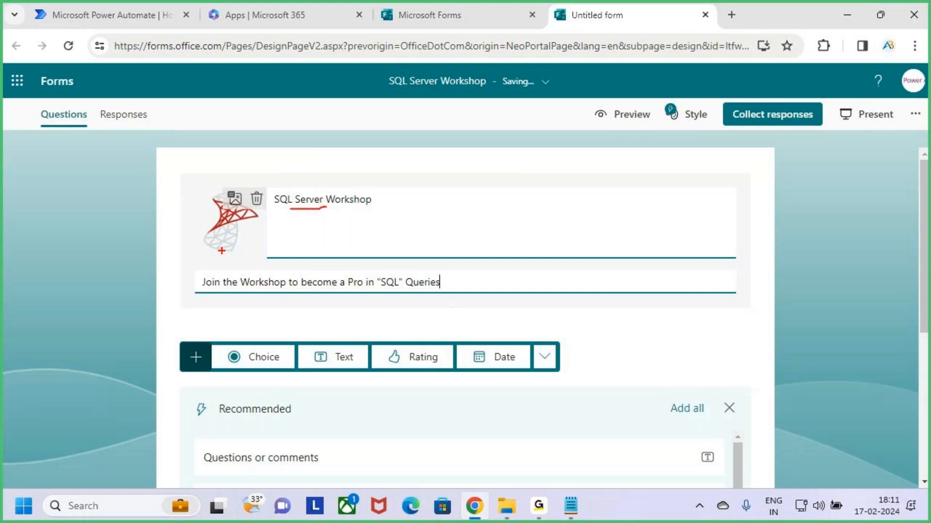
drag(200, 185, 250, 244)
drag(196, 276, 467, 295)
key(Escape)
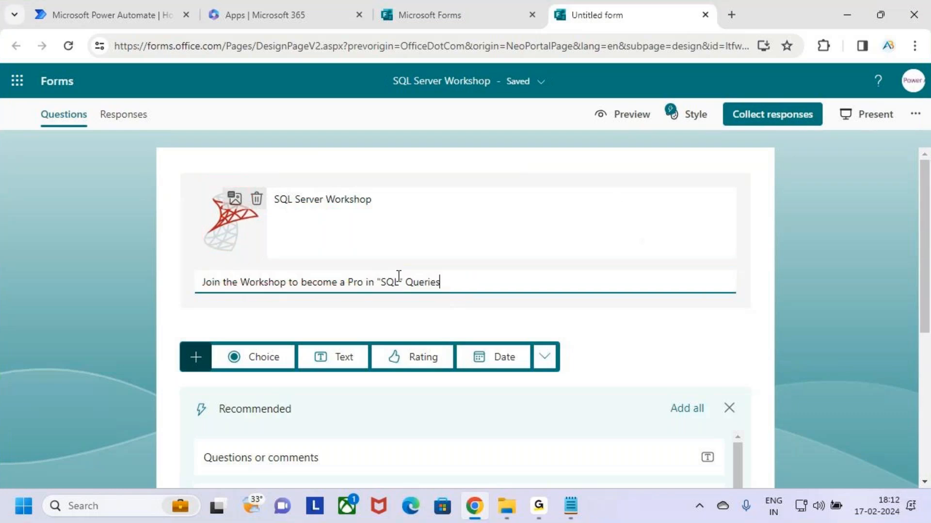
key(ctrl+2)
drag(581, 103, 660, 129)
key(Escape)
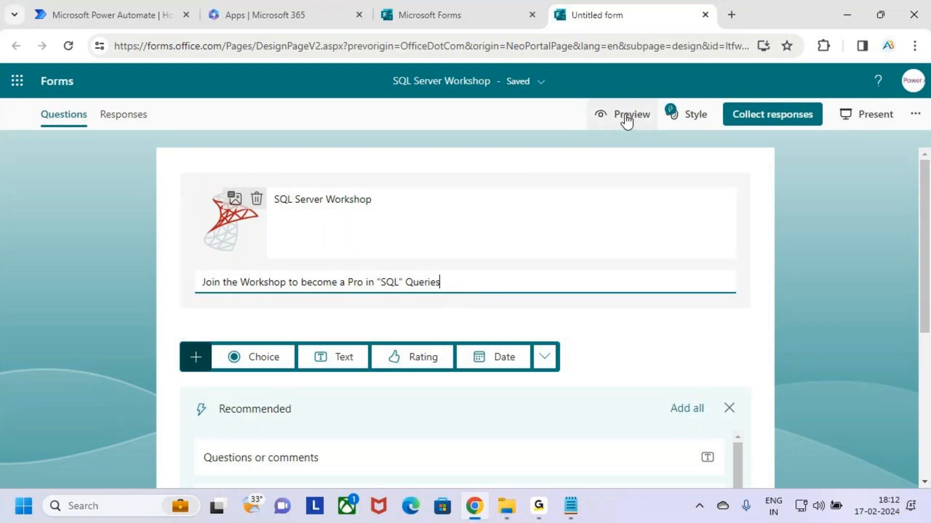
Preview the SQL Server Workshop form, then go back to the form editor
click(626, 116)
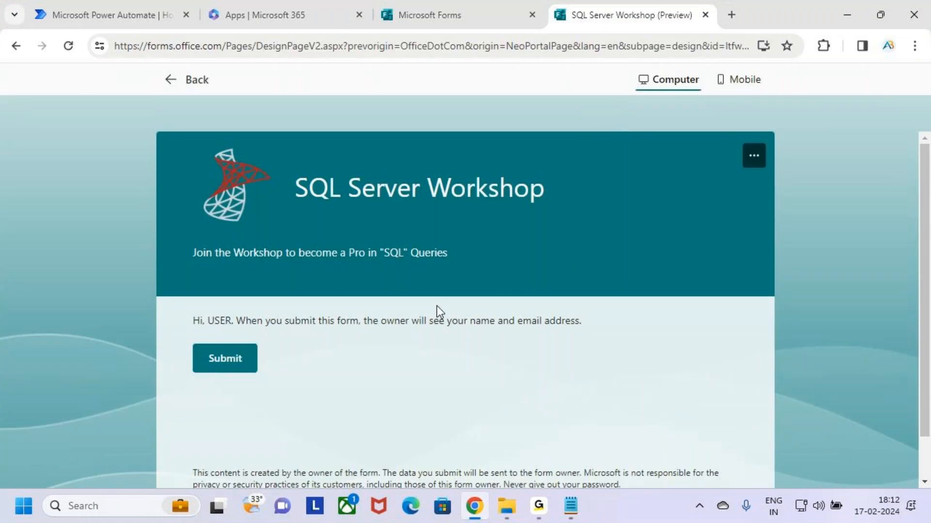
key(ctrl+2)
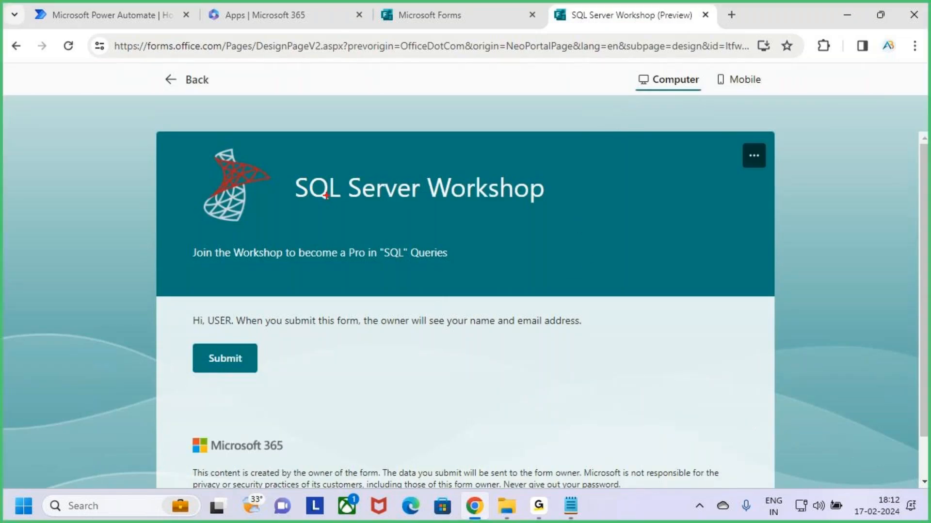
drag(205, 144, 266, 229)
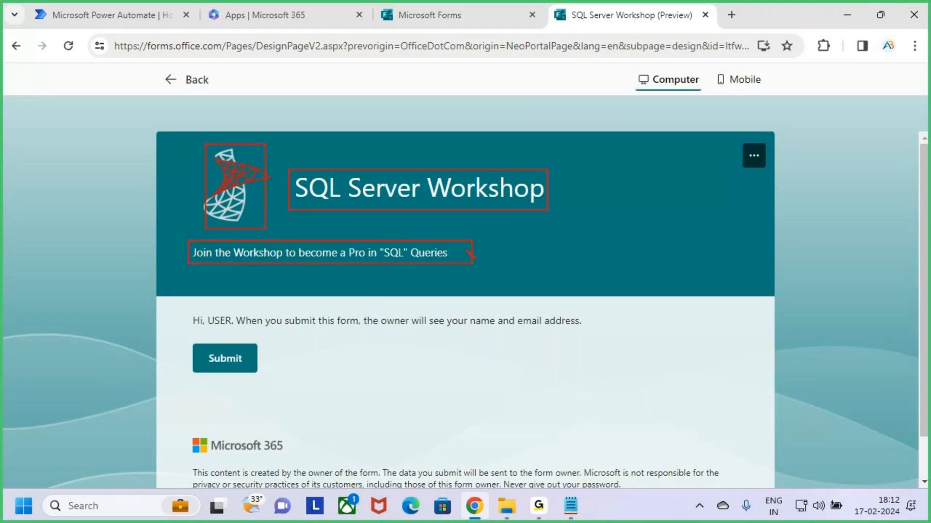
key(Escape)
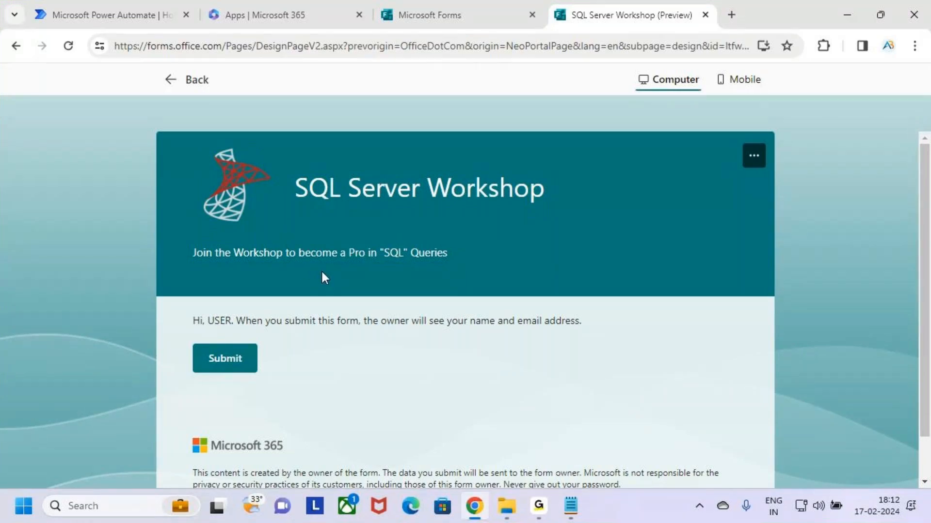
key(ctrl+2)
drag(159, 72, 225, 99)
key(Escape)
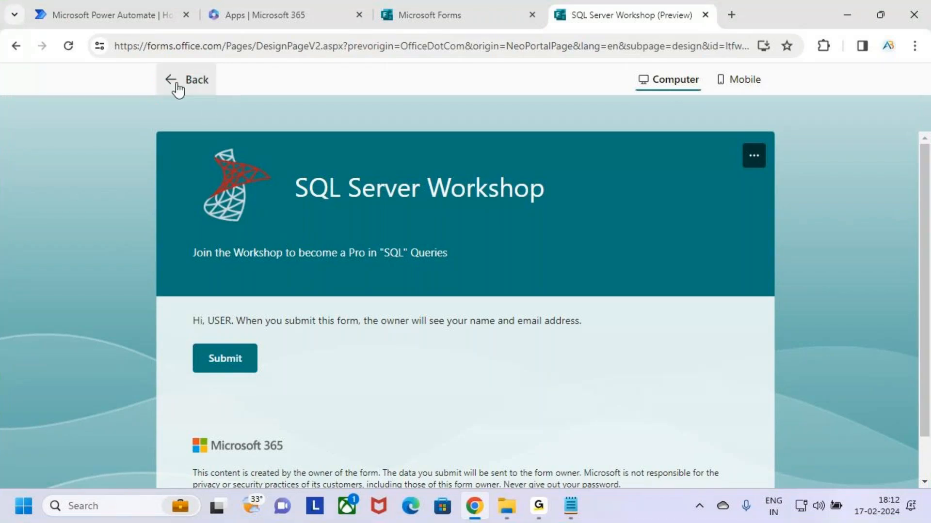
click(176, 83)
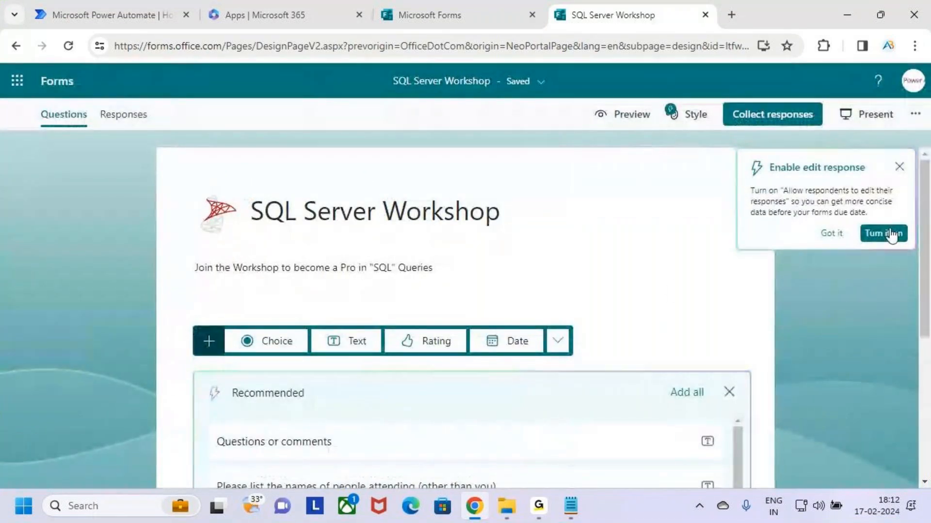
Dismiss the Enable edit response popup and glance at the extra question types list
click(899, 167)
click(284, 224)
click(371, 226)
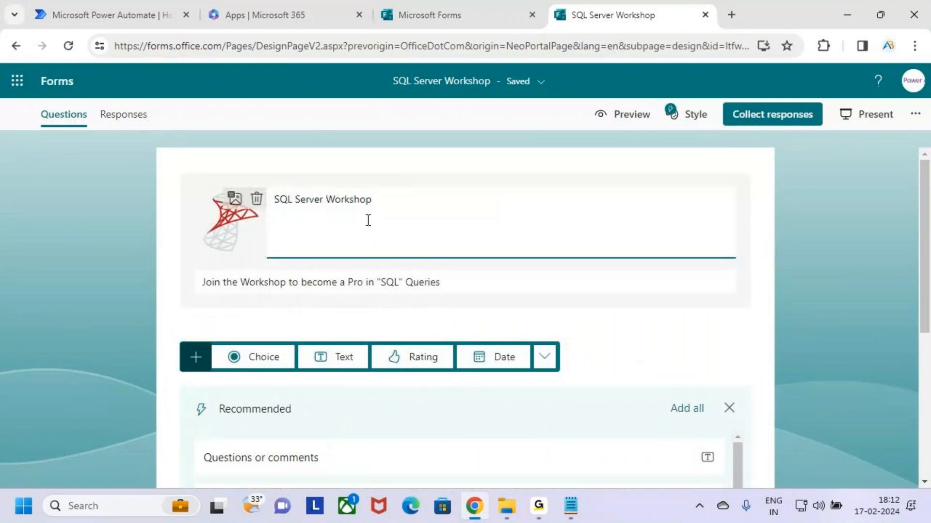
scroll(601, 327, down, 1)
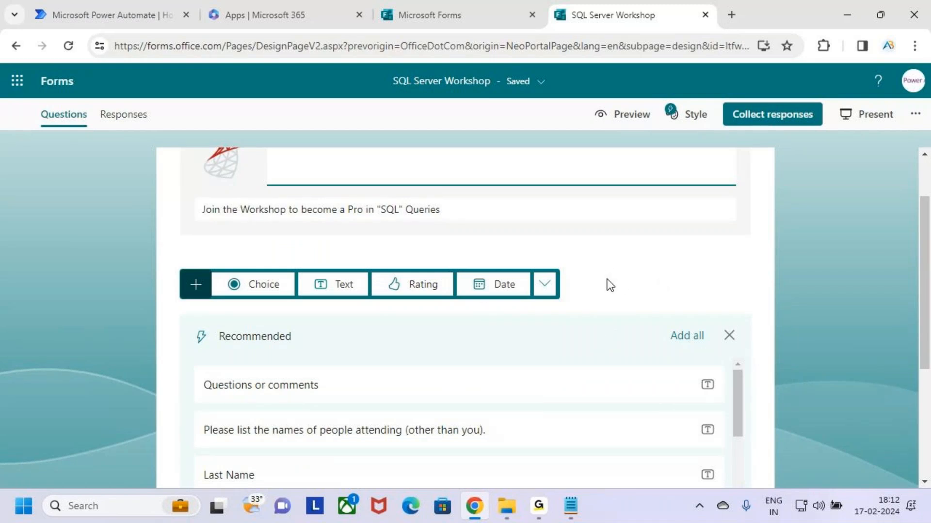
key(ctrl+2)
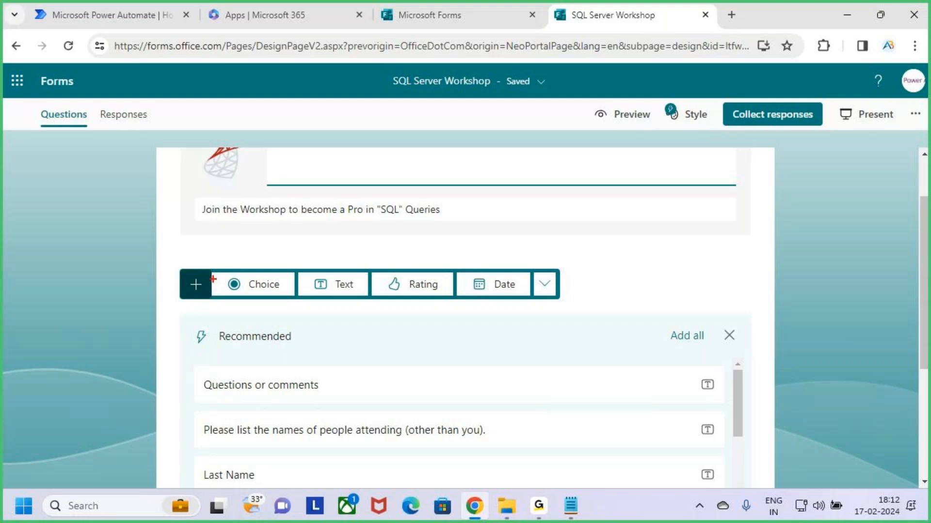
mouse_move(210, 270)
mouse_down()
mouse_move(245, 298)
mouse_move(280, 301)
mouse_move(324, 286)
mouse_move(369, 297)
mouse_move(520, 297)
mouse_up()
key(Escape)
click(545, 286)
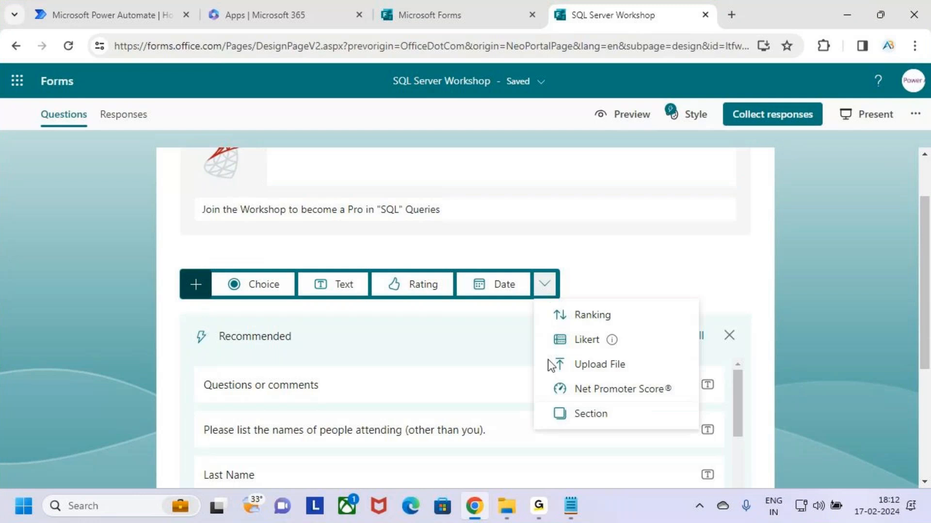
click(686, 287)
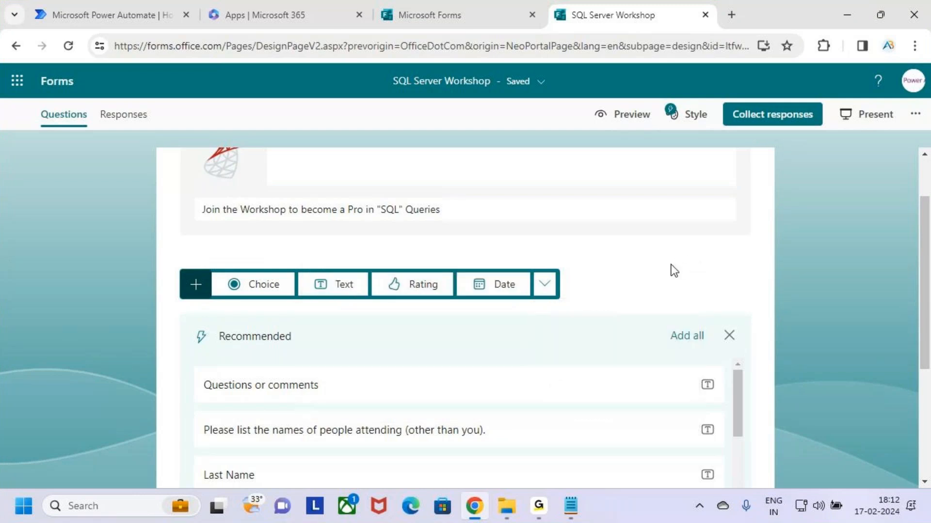
Add a Choice question titled 'Are Interested to Join the Workshop'
key(ctrl+2)
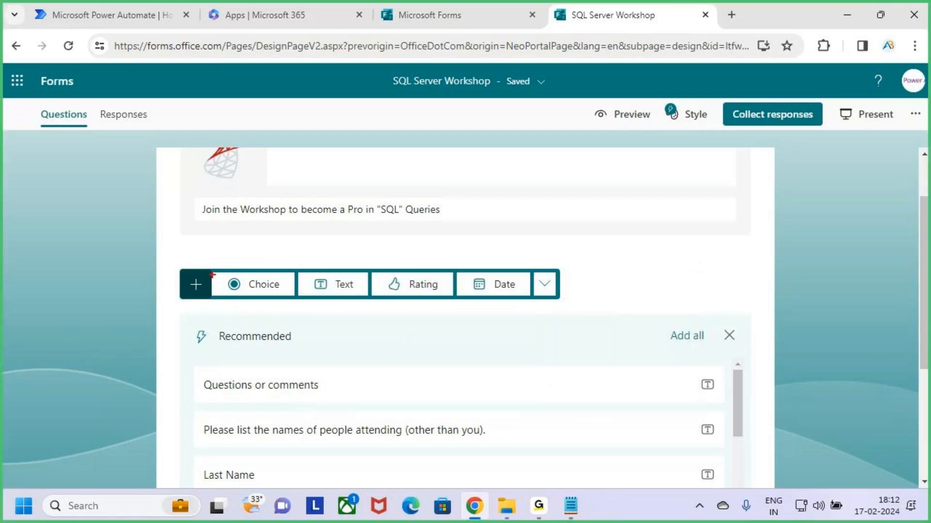
mouse_move(207, 269)
mouse_down()
mouse_move(293, 297)
mouse_move(291, 246)
mouse_up()
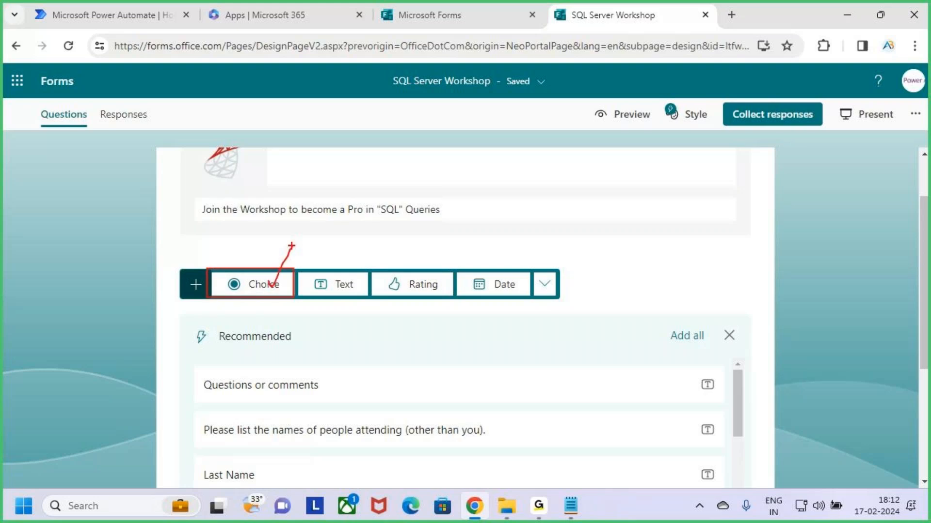
key(Escape)
click(263, 290)
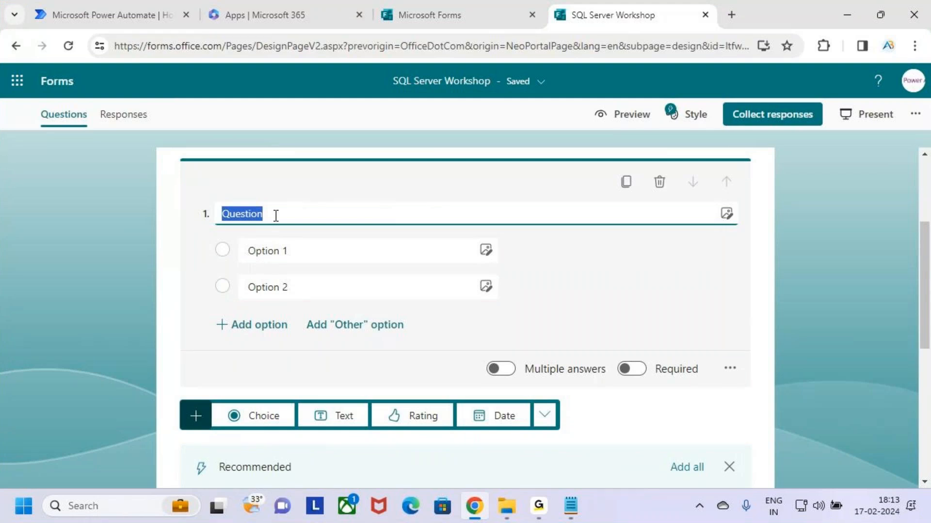
text(Are Intr)
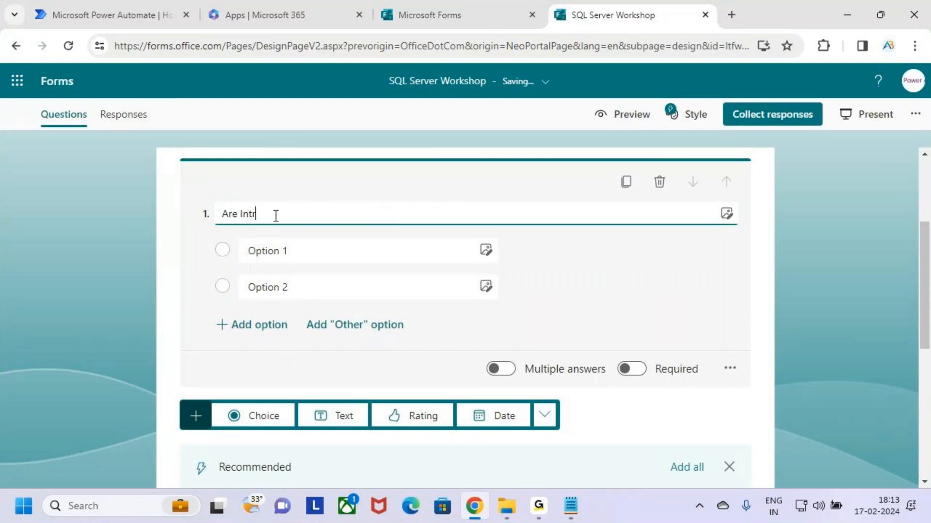
text(ested to)
right_click(260, 214)
click(312, 229)
click(313, 214)
key(BackSpace)
text(to Join the Workshop)
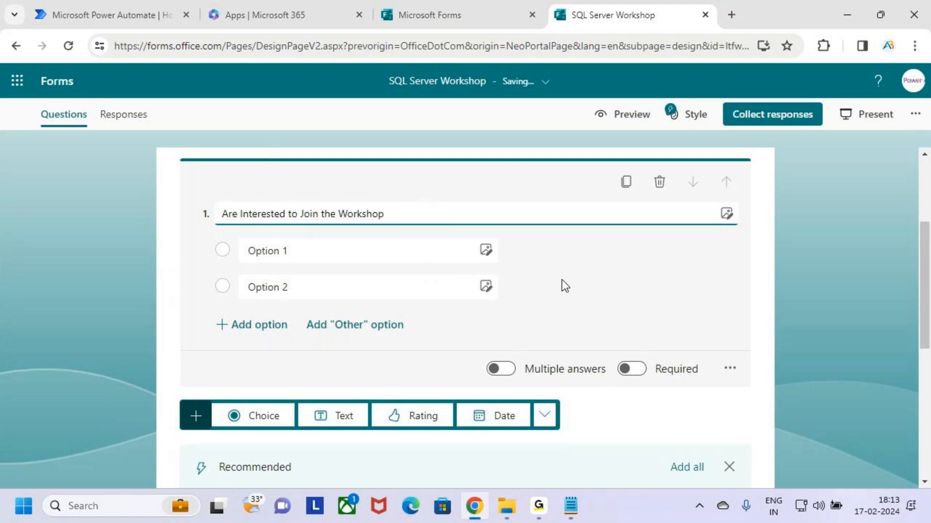
Set its answers to Yes and No, deleting the extra third option
drag(251, 251, 303, 252)
click(311, 292)
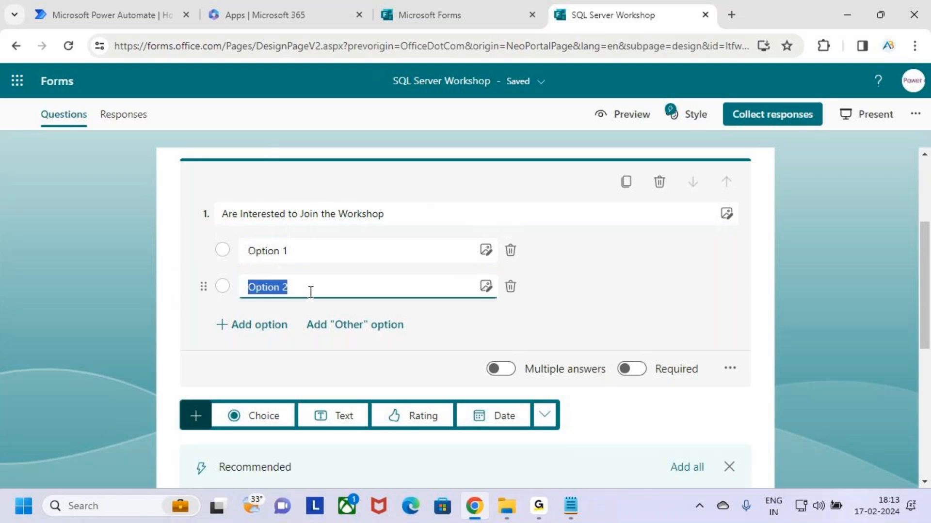
click(313, 251)
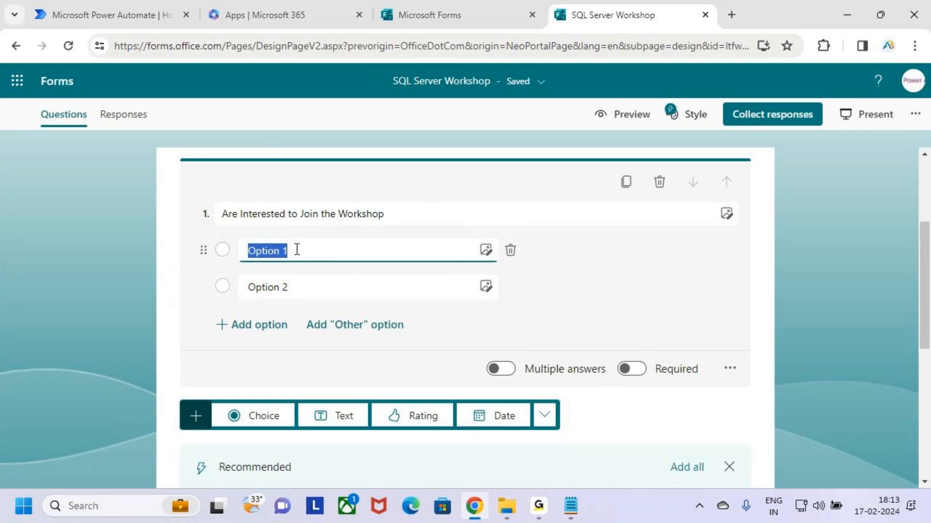
text(Yes)
click(595, 277)
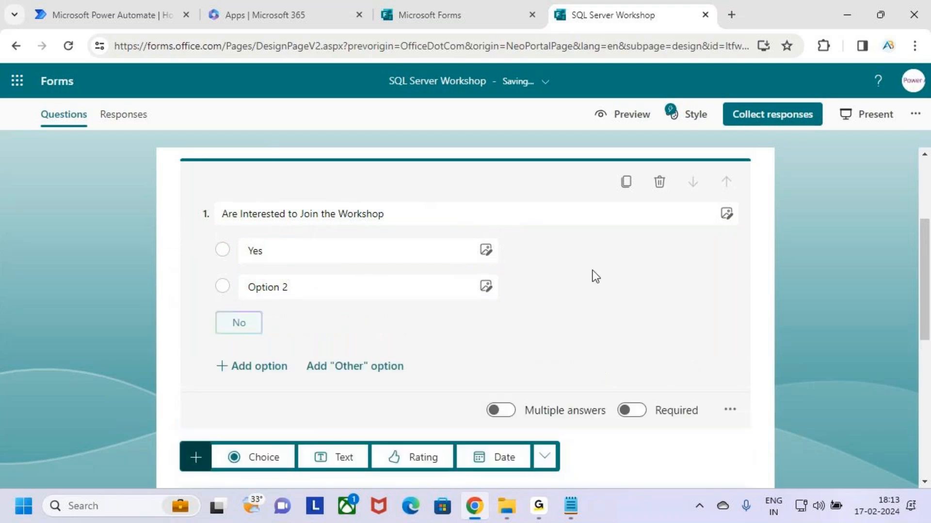
click(240, 323)
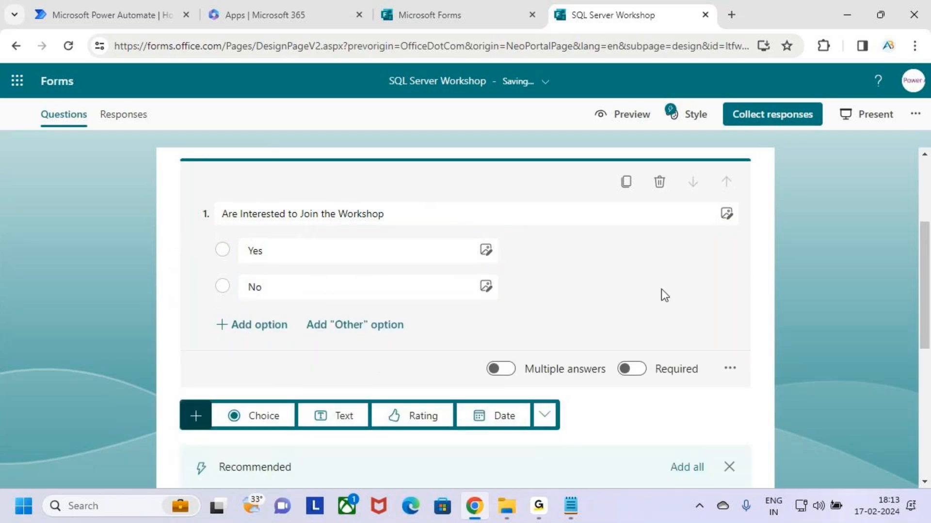
click(243, 325)
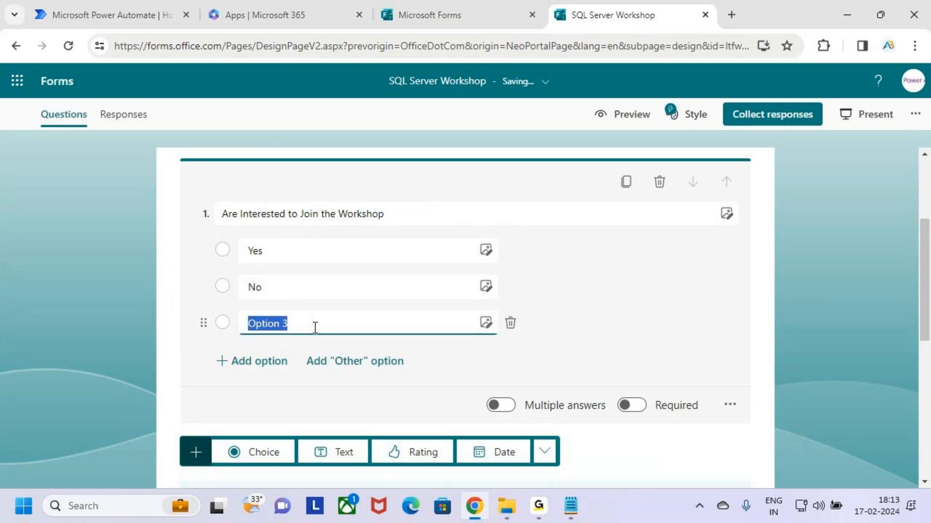
click(355, 327)
click(486, 323)
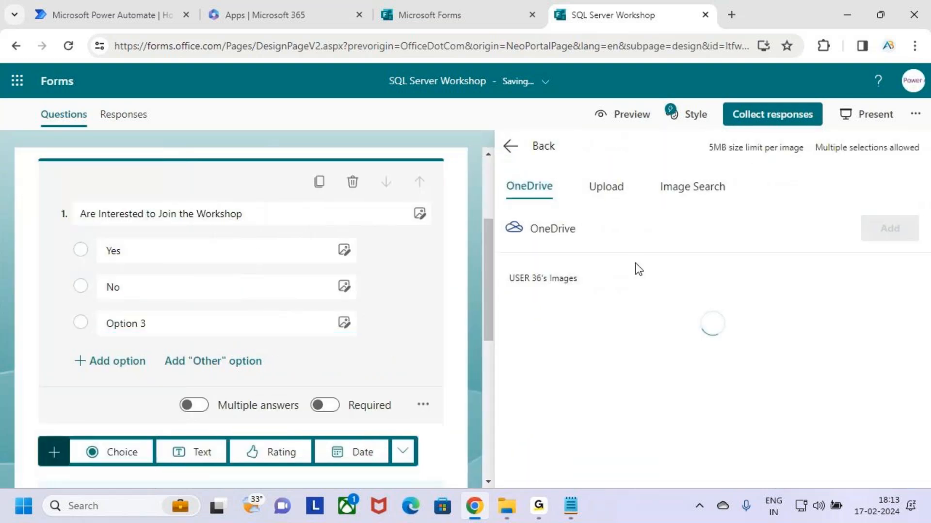
click(507, 146)
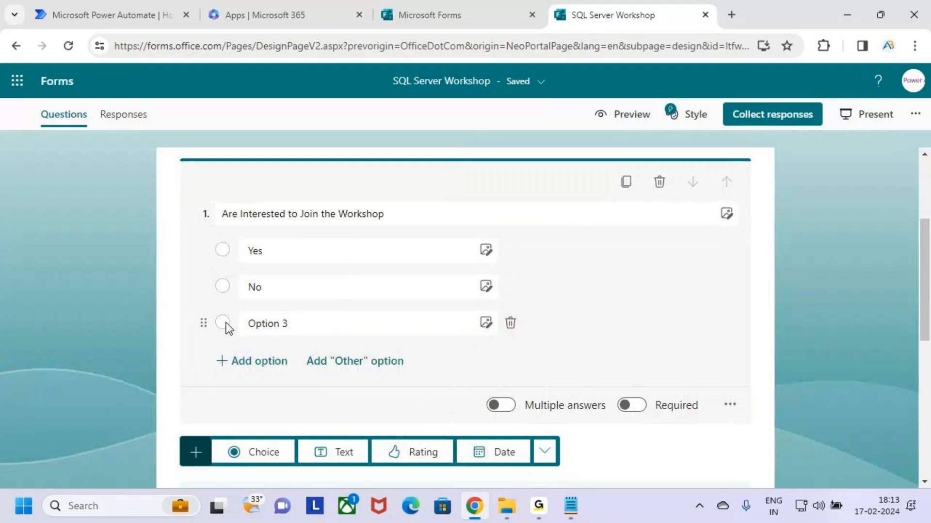
click(510, 324)
click(312, 252)
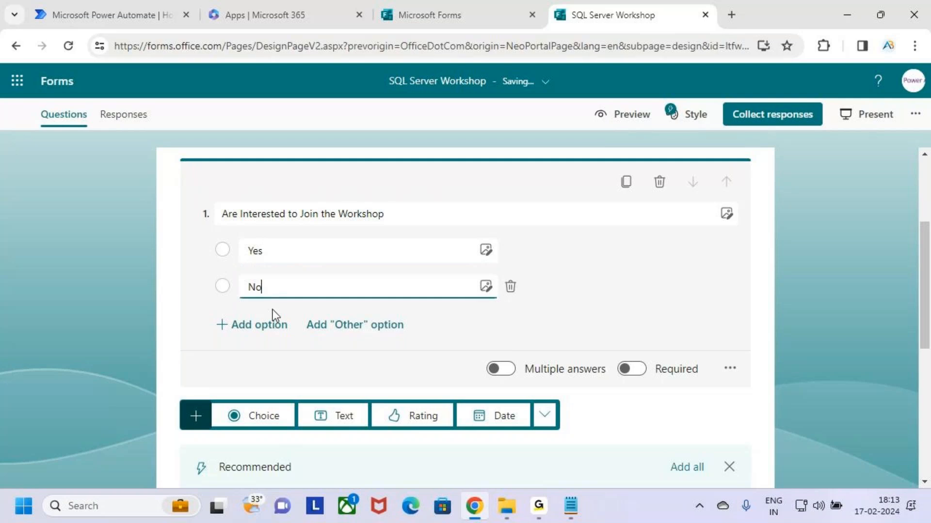
click(567, 296)
scroll(391, 347, up, 3)
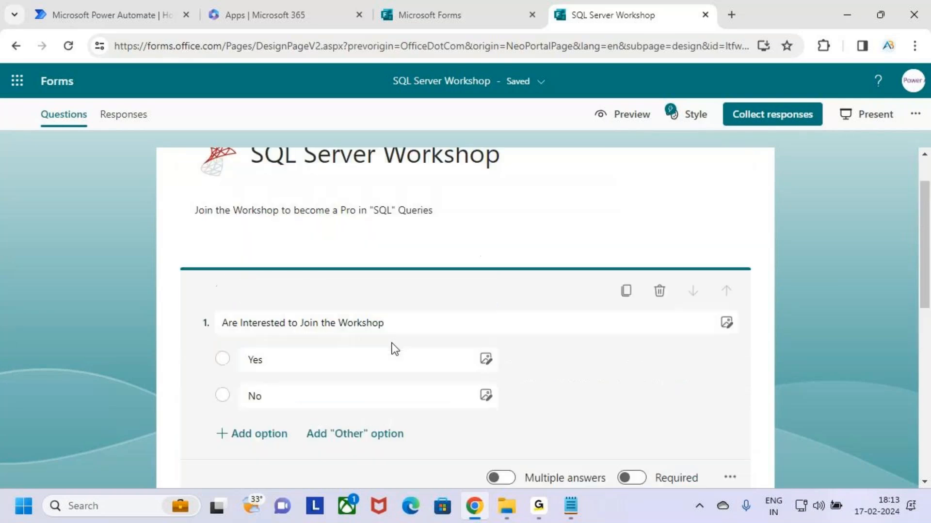
drag(584, 103, 660, 138)
click(627, 120)
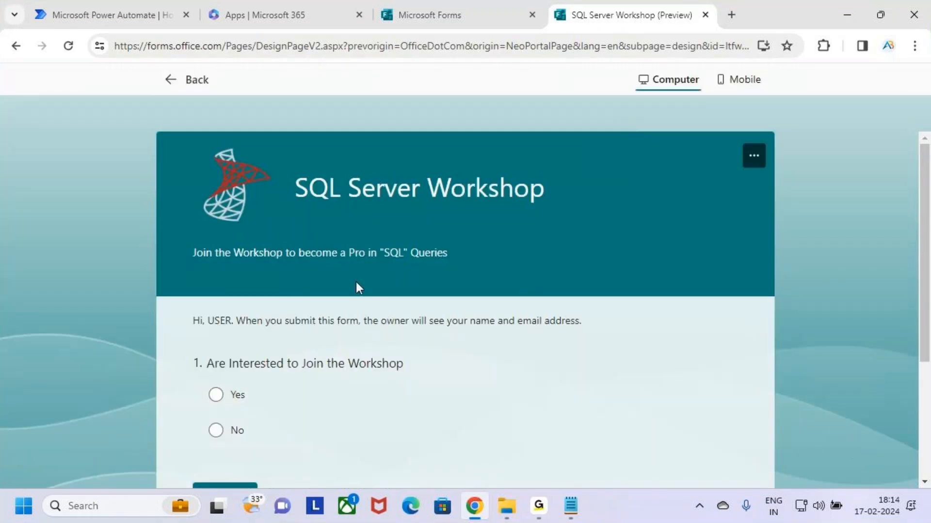
scroll(356, 286, down, 3)
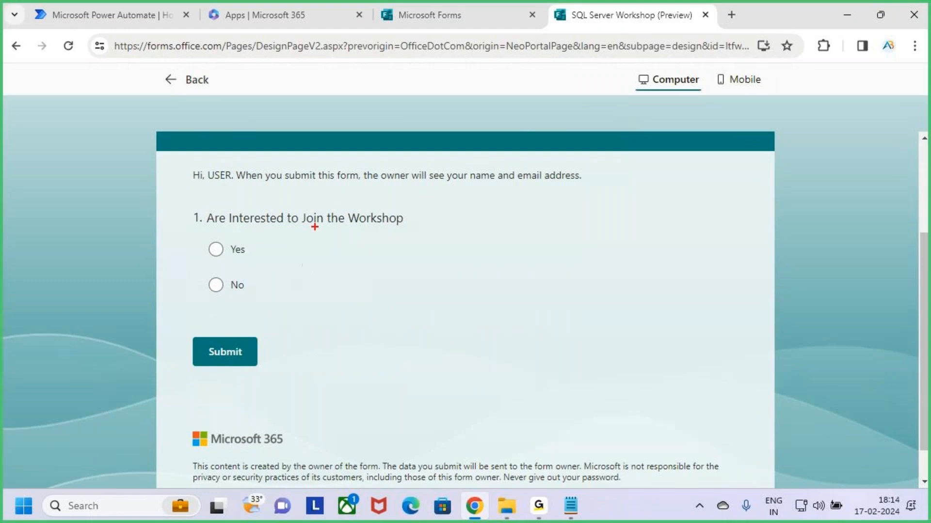
drag(306, 227, 389, 226)
key(Escape)
click(217, 253)
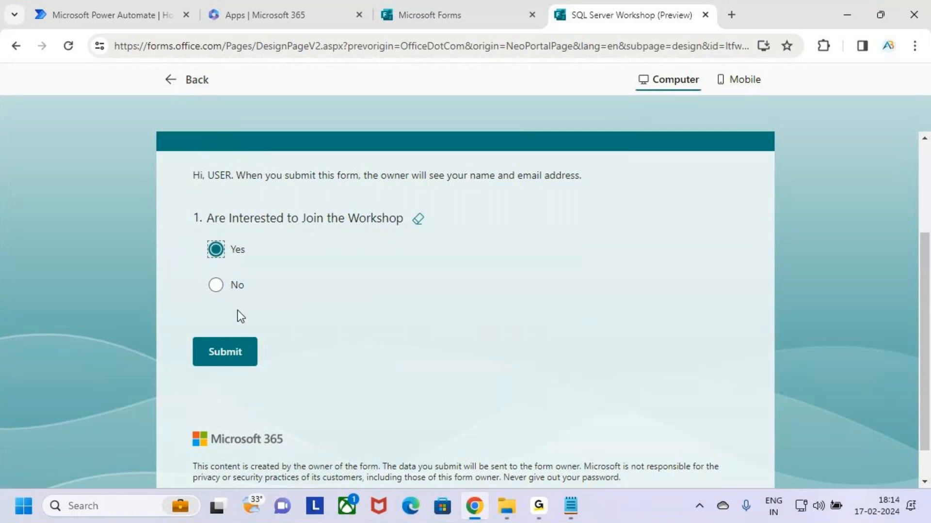
click(216, 291)
click(174, 84)
scroll(520, 392, down, 3)
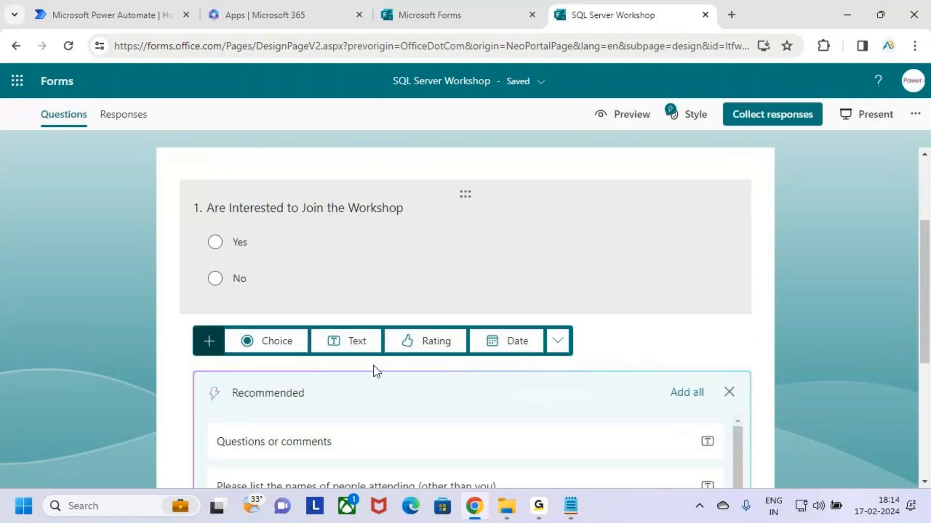
Add a second Choice question titled 'Are you Available this Sunday at 7 PM'
click(277, 342)
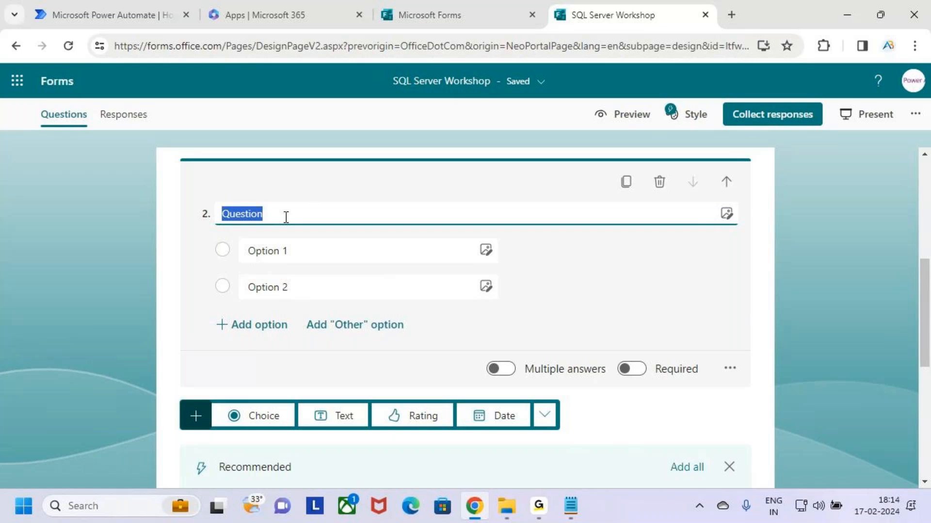
text(Are)
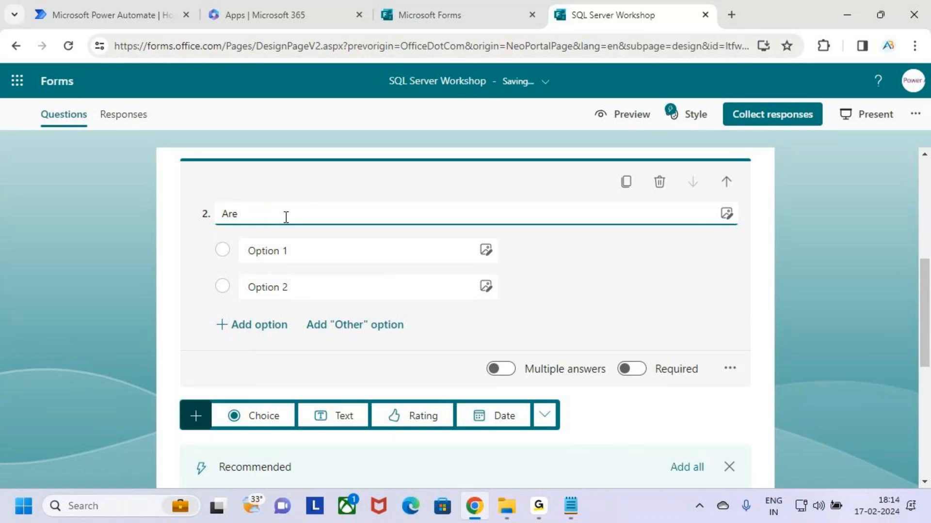
text( you Avaliable)
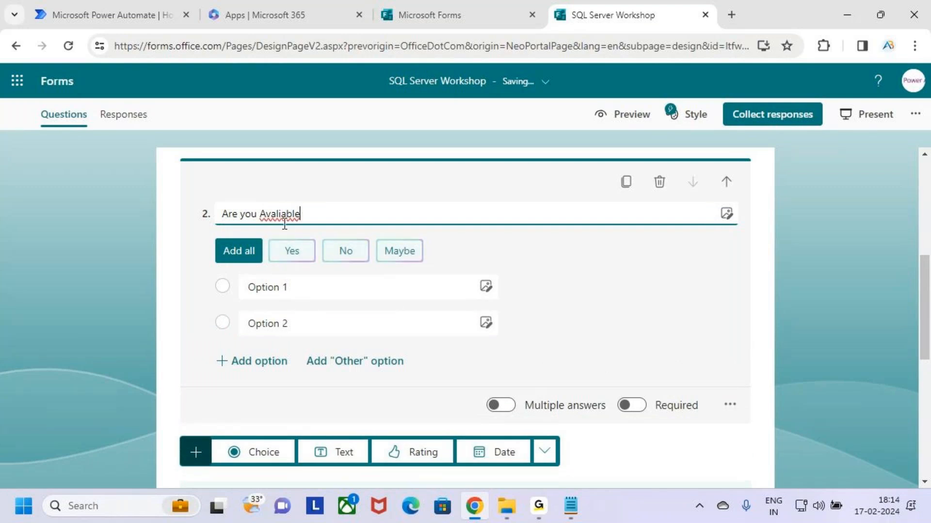
right_click(287, 220)
click(322, 233)
text(this Sunday)
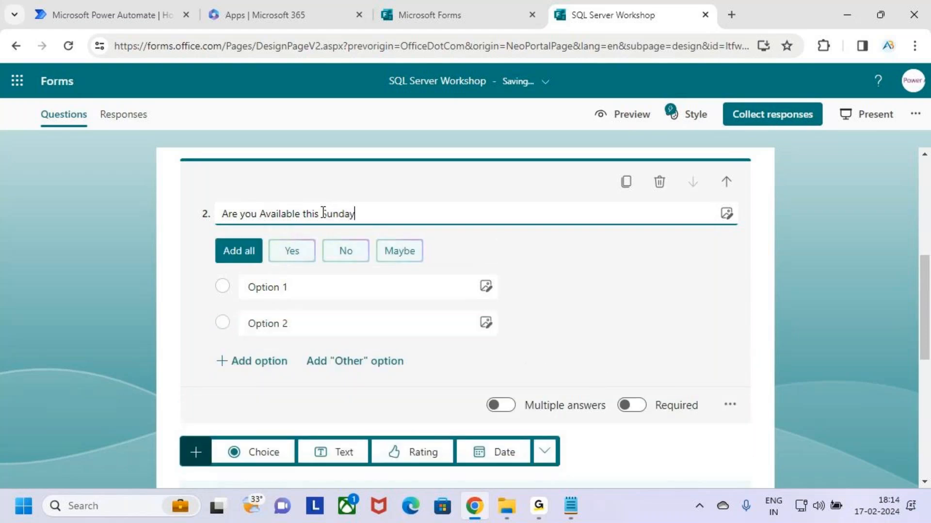
text( at 7)
key(Caps_Lock)
text(PM)
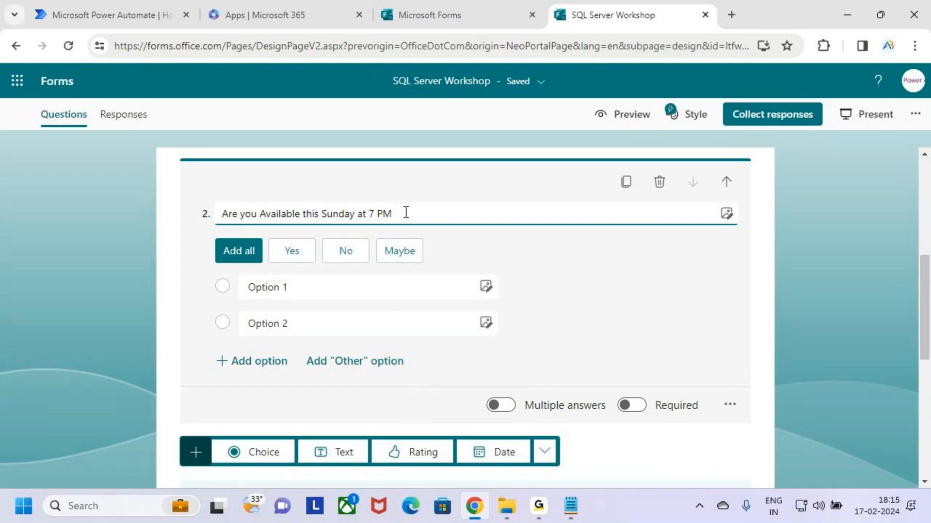
Fill its two answers with the suggested Yes and No
click(292, 257)
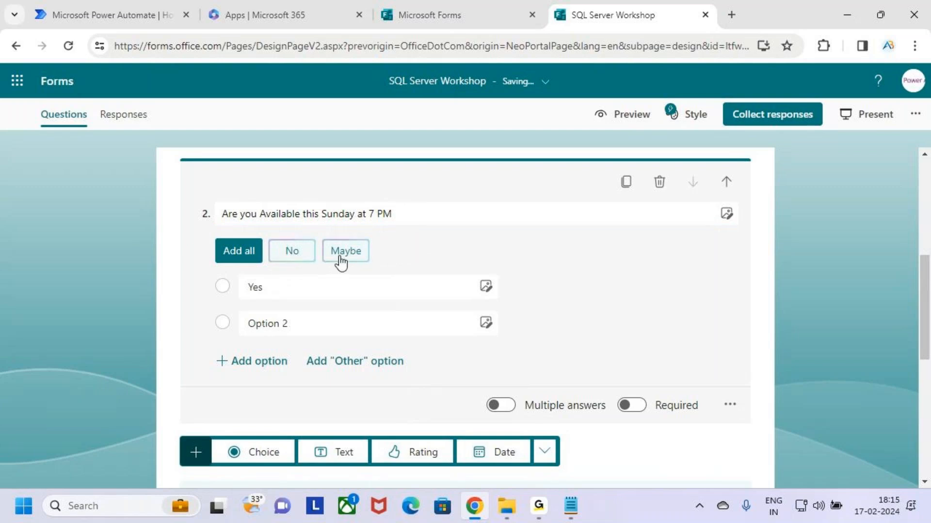
click(302, 256)
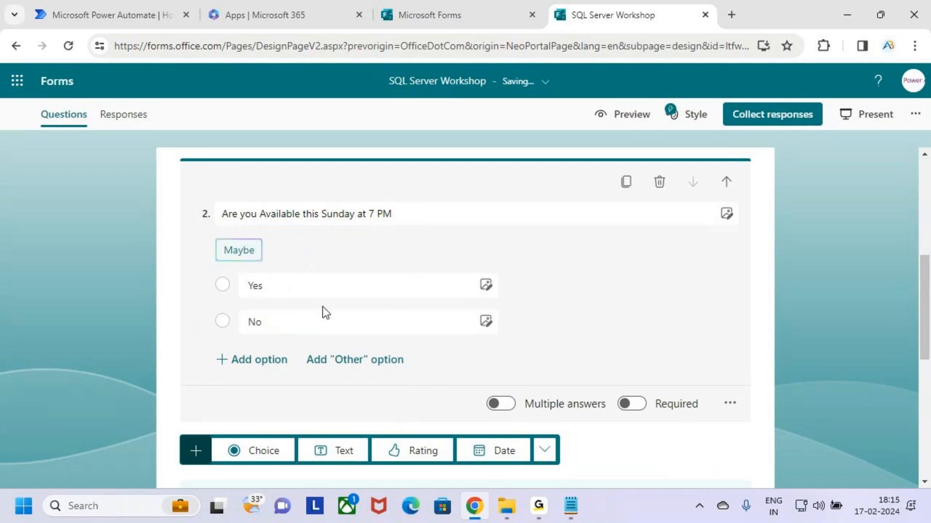
click(266, 285)
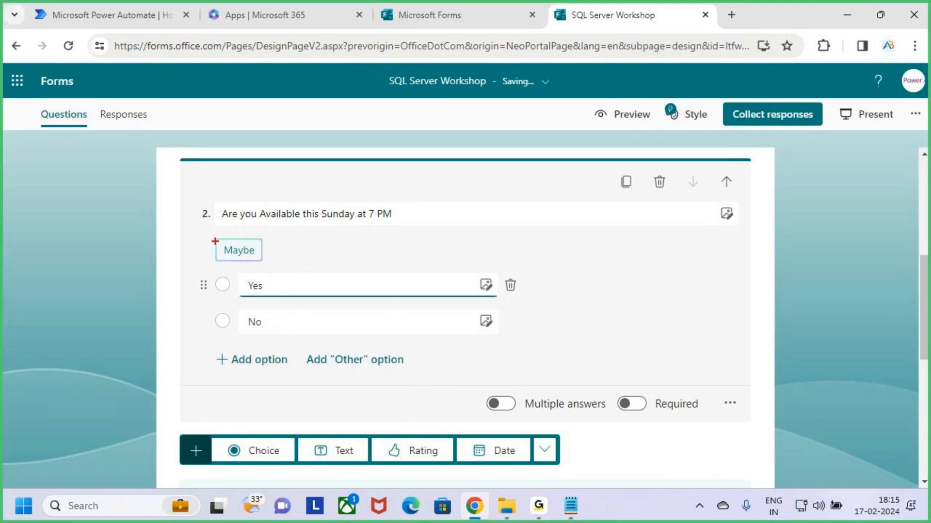
drag(264, 258, 268, 260)
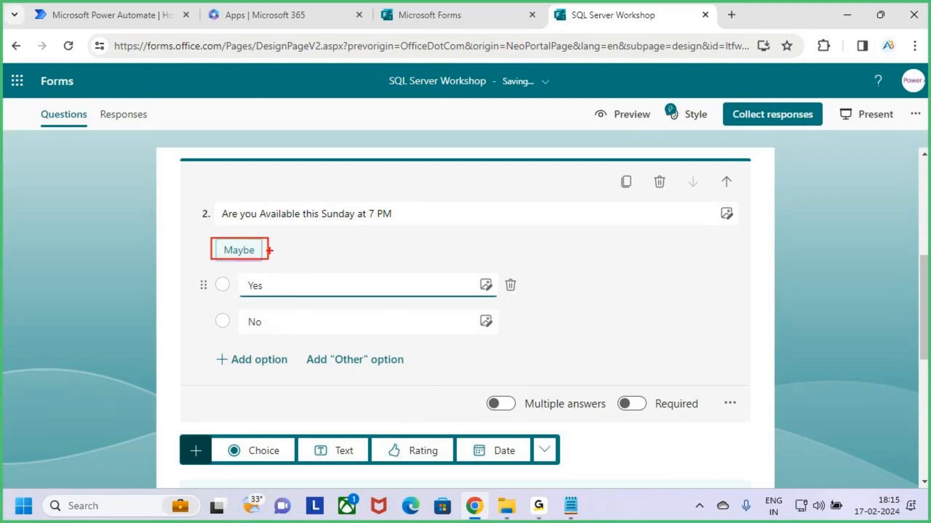
key(Escape)
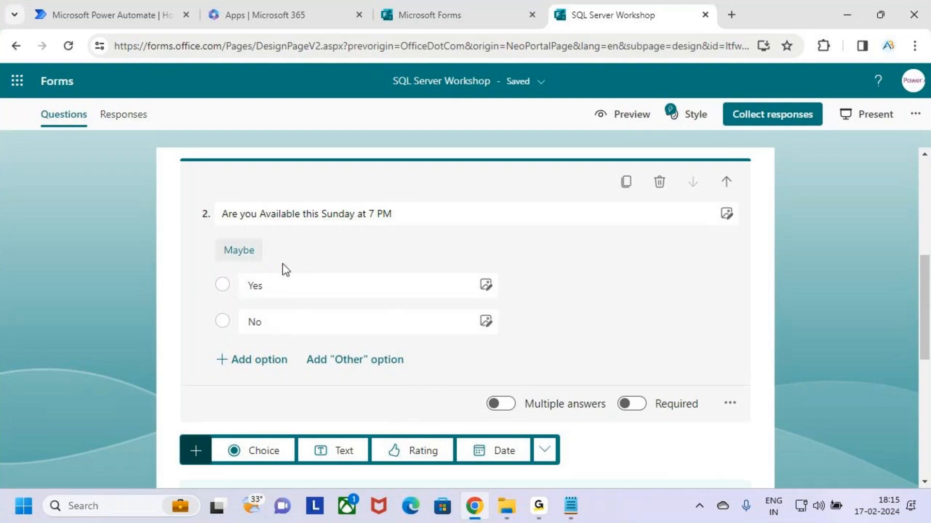
click(260, 329)
Open the respondent preview of the SQL Server Workshop form
scroll(337, 364, up, 5)
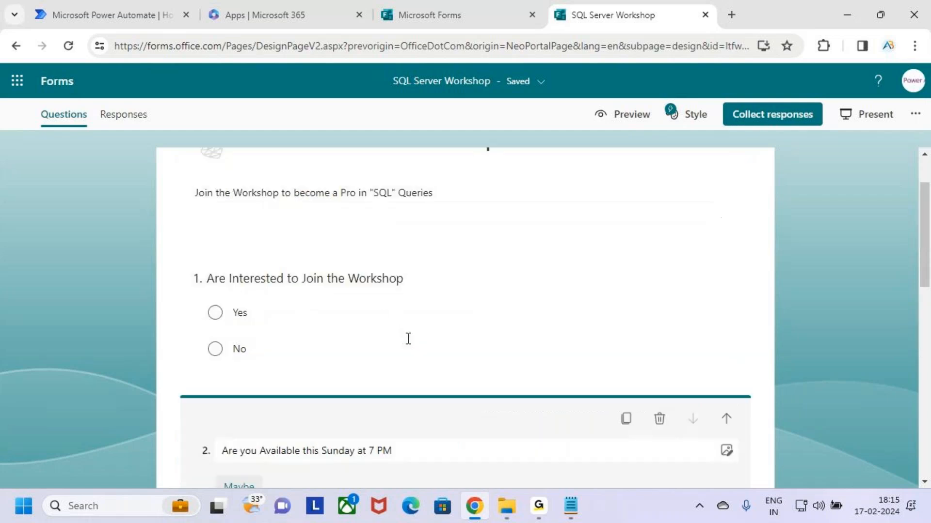
click(627, 115)
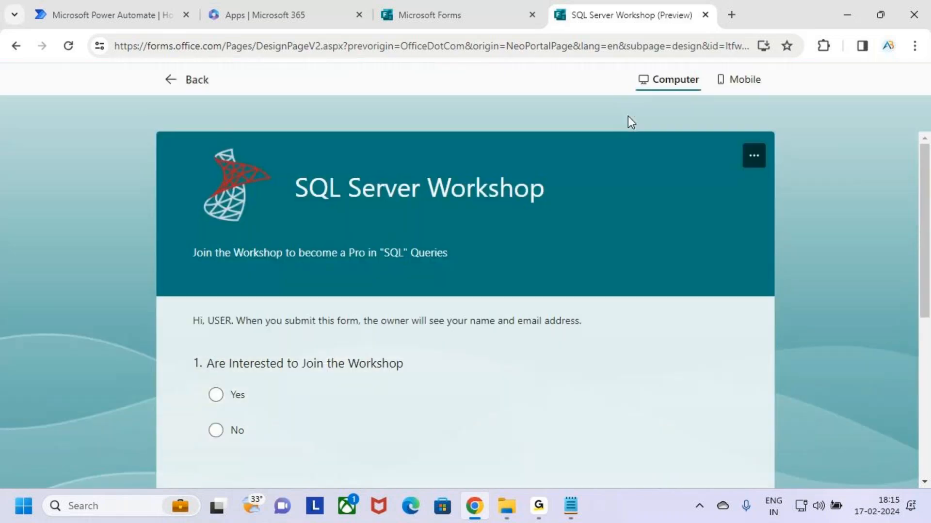
scroll(609, 302, down, 5)
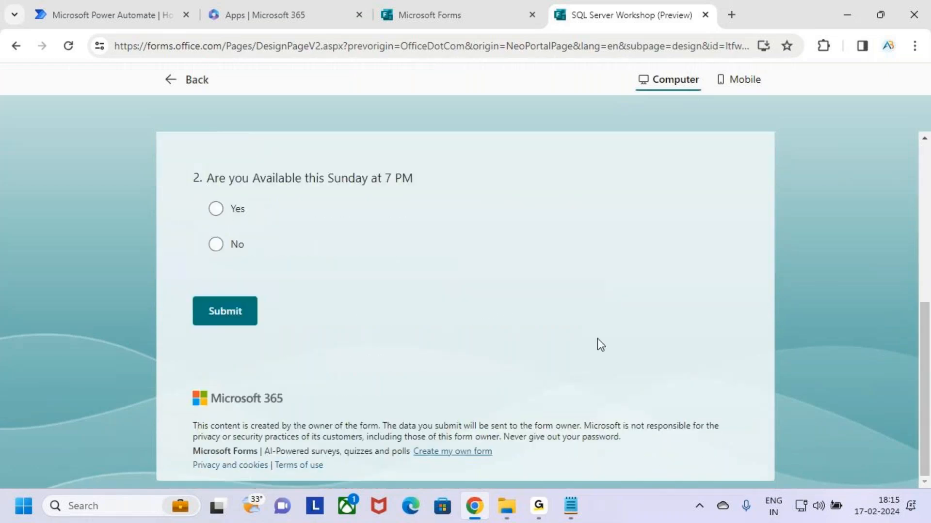
scroll(596, 341, up, 3)
scroll(392, 326, up, 5)
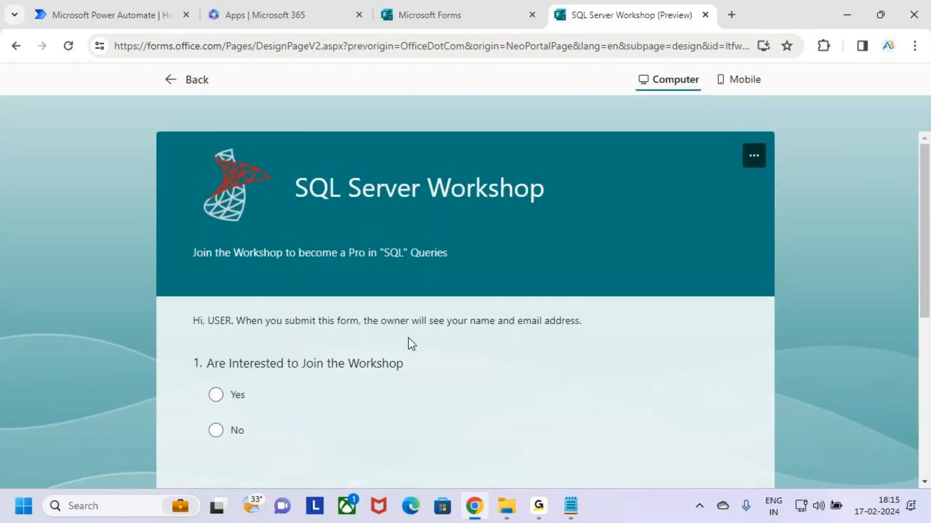
key(ctrl+2)
drag(438, 184, 550, 215)
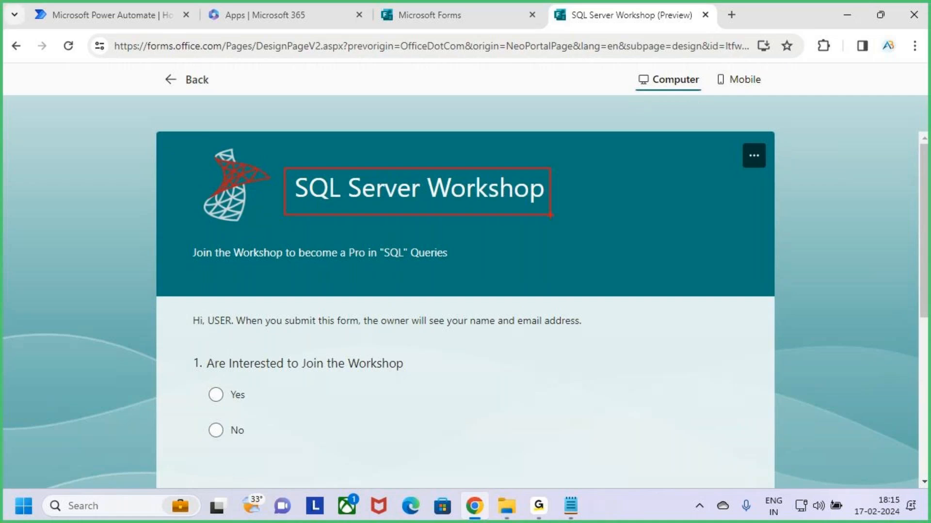
mouse_move(267, 145)
mouse_down()
mouse_move(194, 230)
mouse_move(452, 271)
mouse_up()
key(Escape)
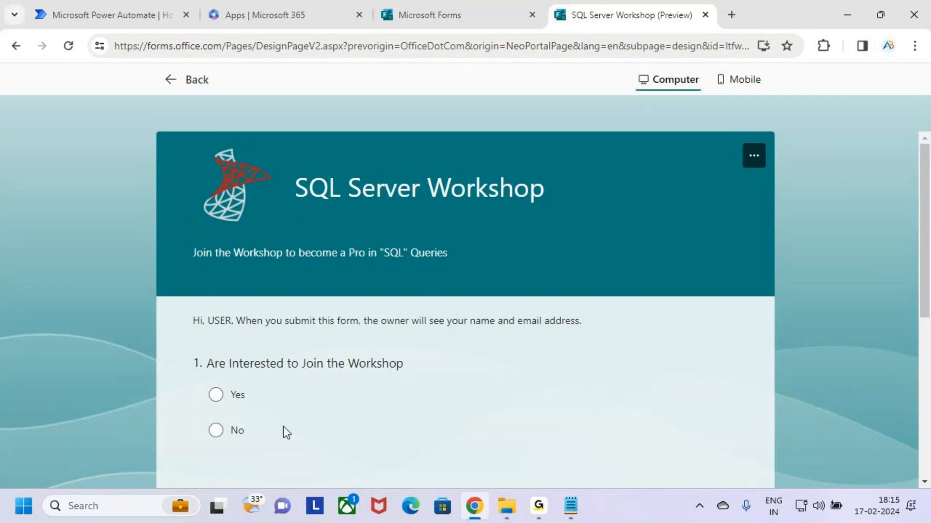
scroll(283, 427, down, 2)
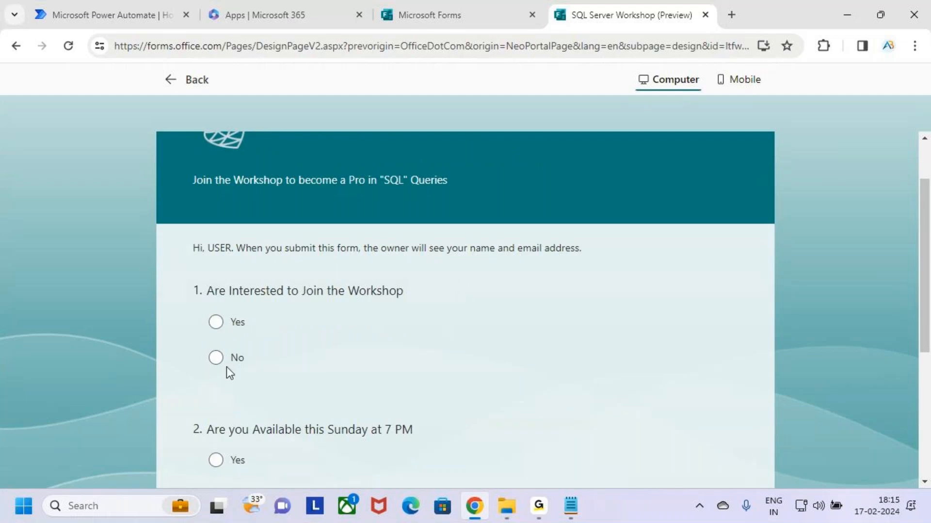
Answer No to both question 1 and question 2 in the preview
click(215, 322)
click(216, 358)
scroll(367, 351, down, 5)
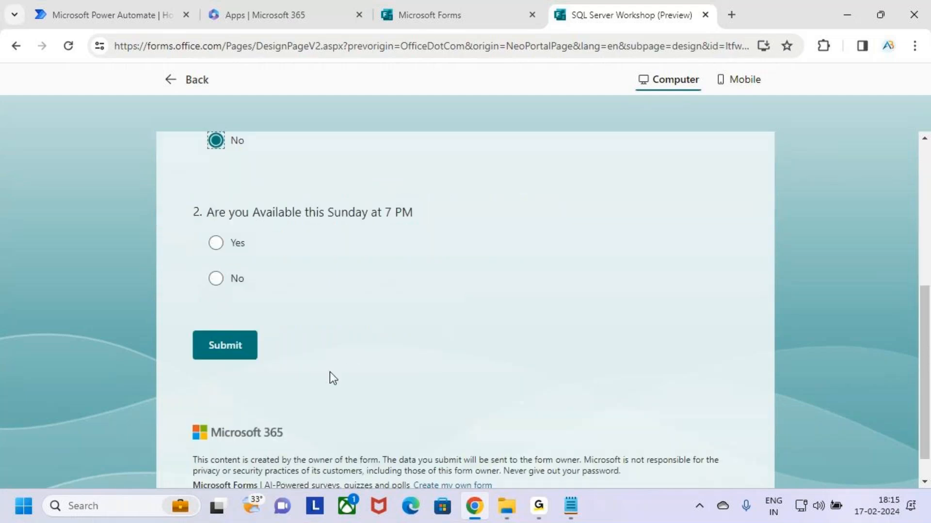
click(229, 245)
click(234, 280)
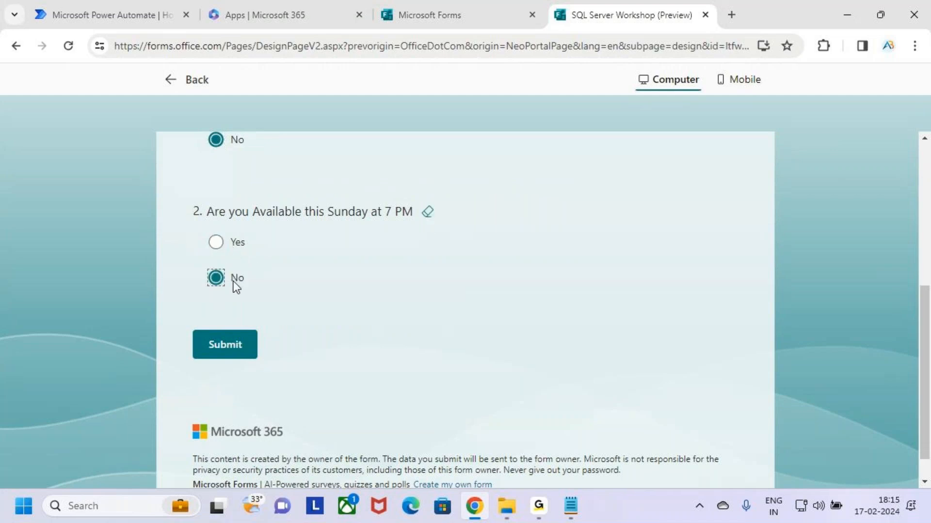
scroll(409, 349, up, 6)
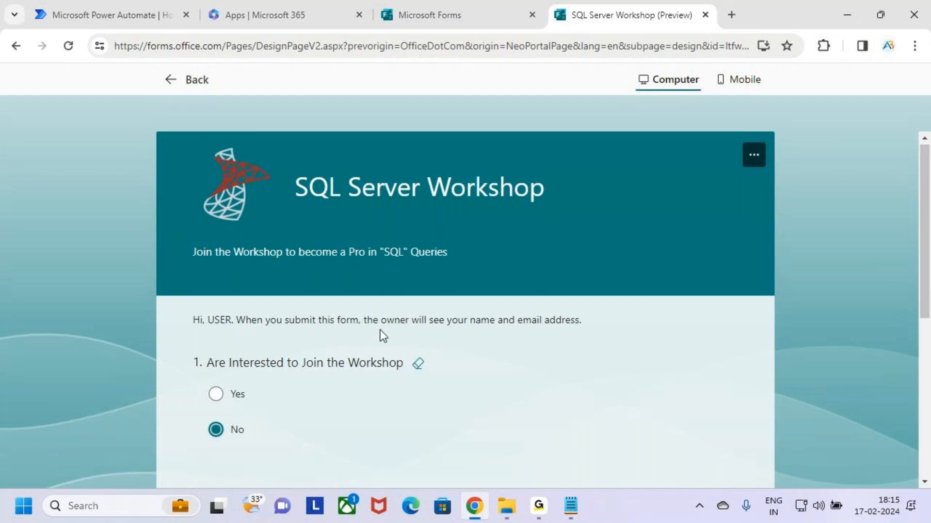
scroll(380, 336, down, 6)
scroll(395, 339, up, 6)
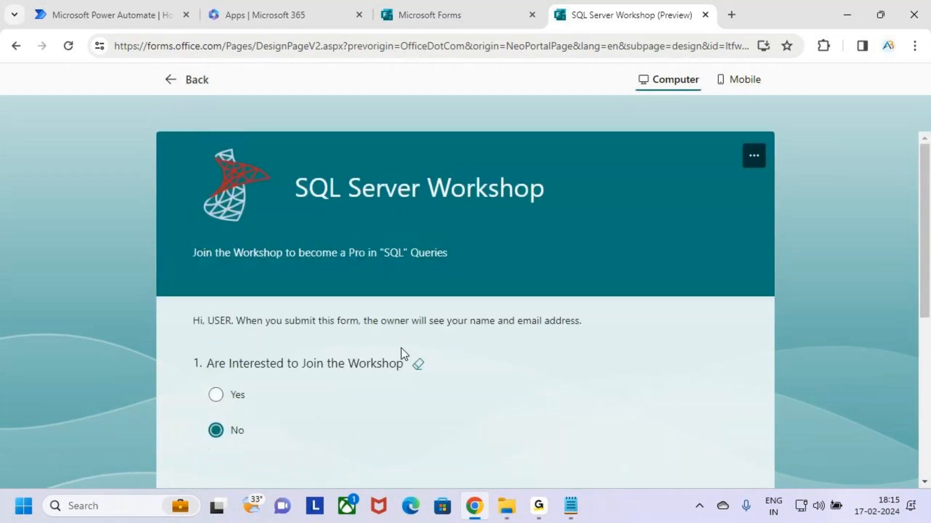
Exit the preview to the form editor, then switch to the Power Automate tab
click(177, 80)
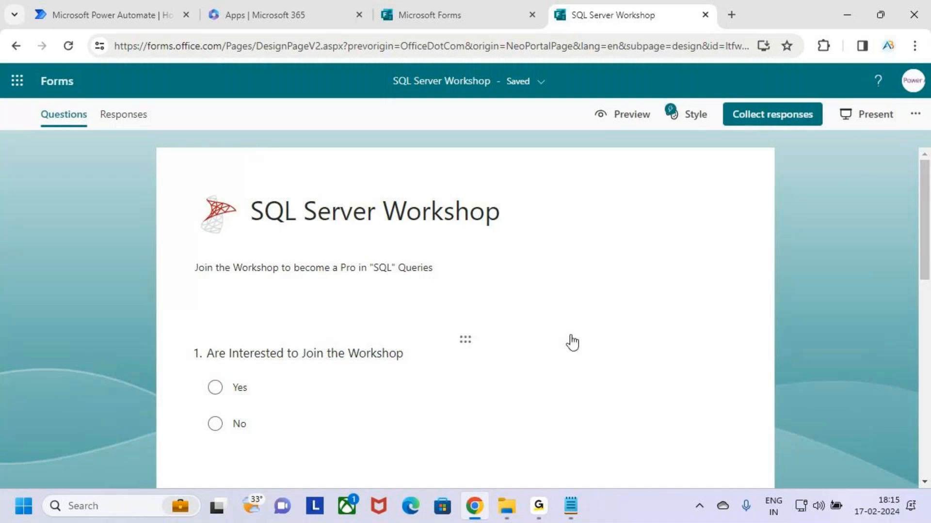
scroll(475, 373, down, 5)
scroll(475, 374, down, 5)
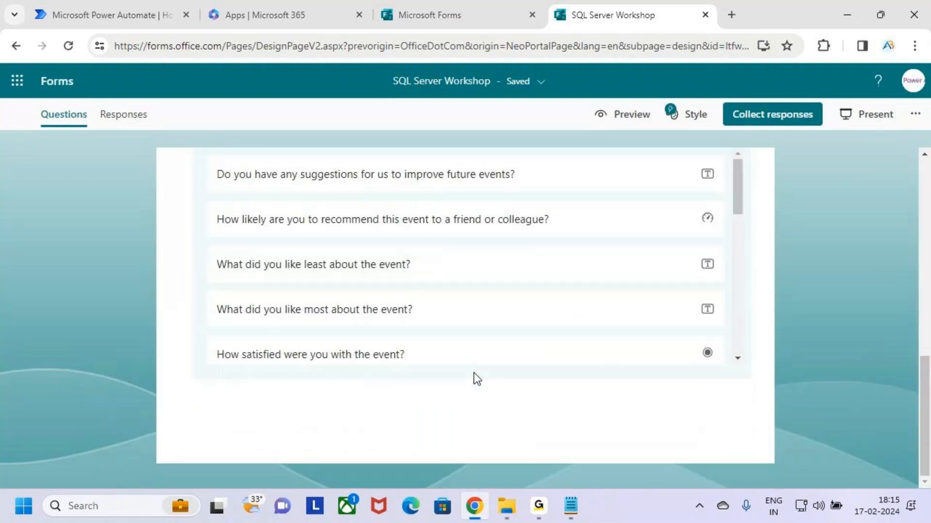
scroll(477, 383, up, 10)
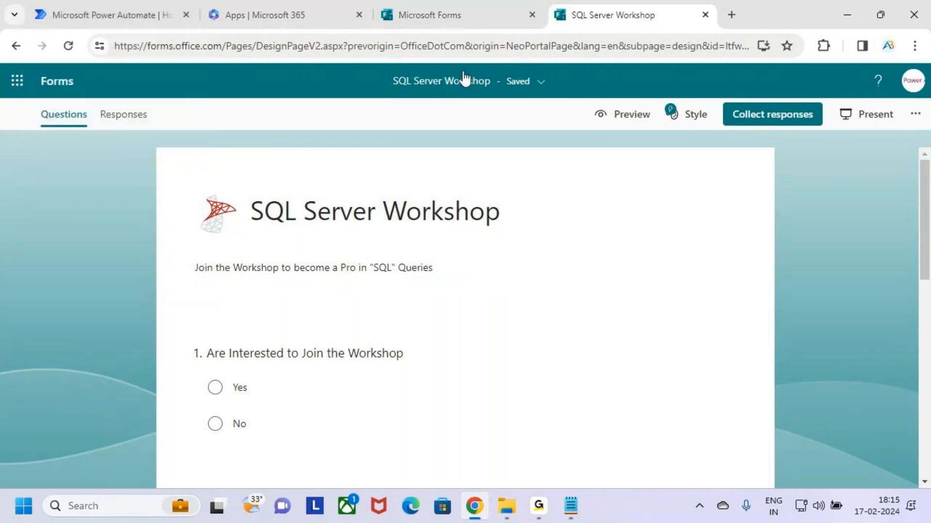
click(118, 7)
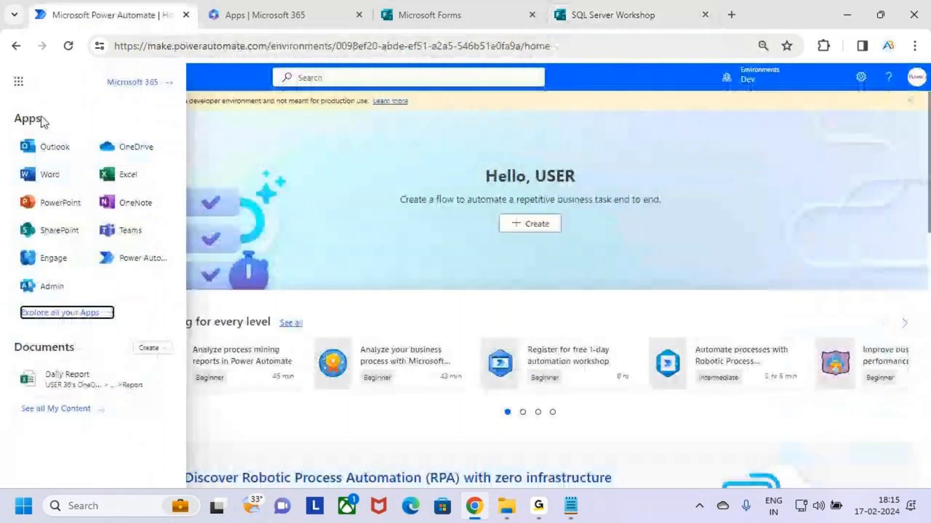
Launch Microsoft Teams in a new tab from the Microsoft 365 app launcher
click(19, 84)
click(19, 84)
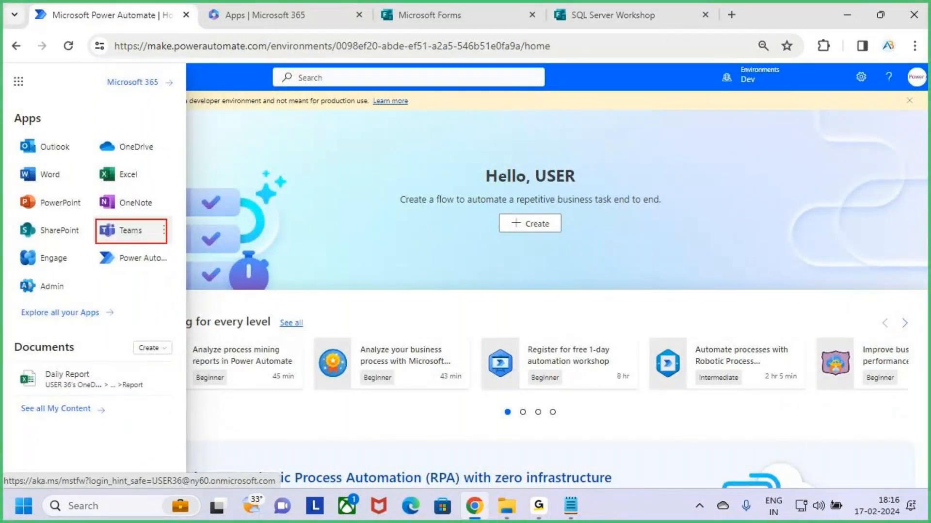
click(127, 238)
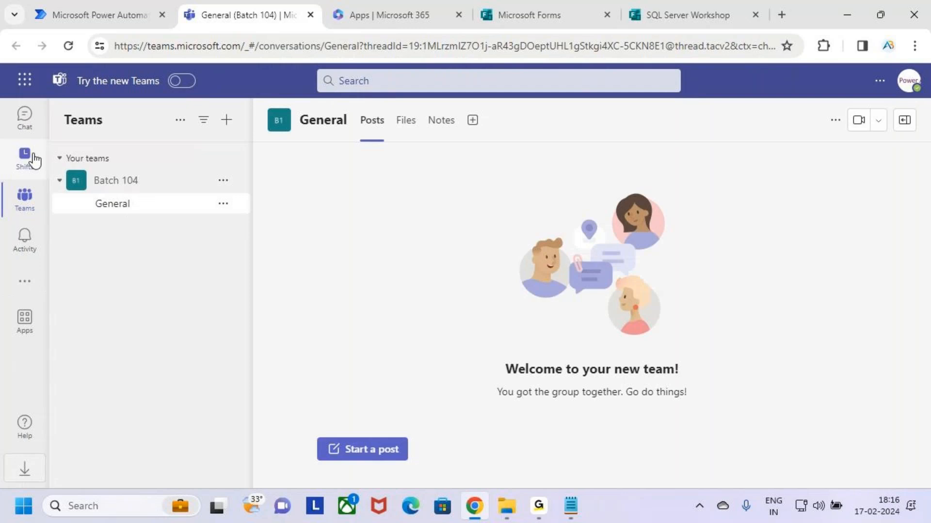
Point out the Teams rail and the Batch 104 team in Microsoft Teams
key(ctrl+2)
drag(7, 183, 52, 219)
mouse_move(35, 207)
mouse_down()
mouse_move(42, 215)
mouse_move(53, 188)
mouse_up()
key(e)
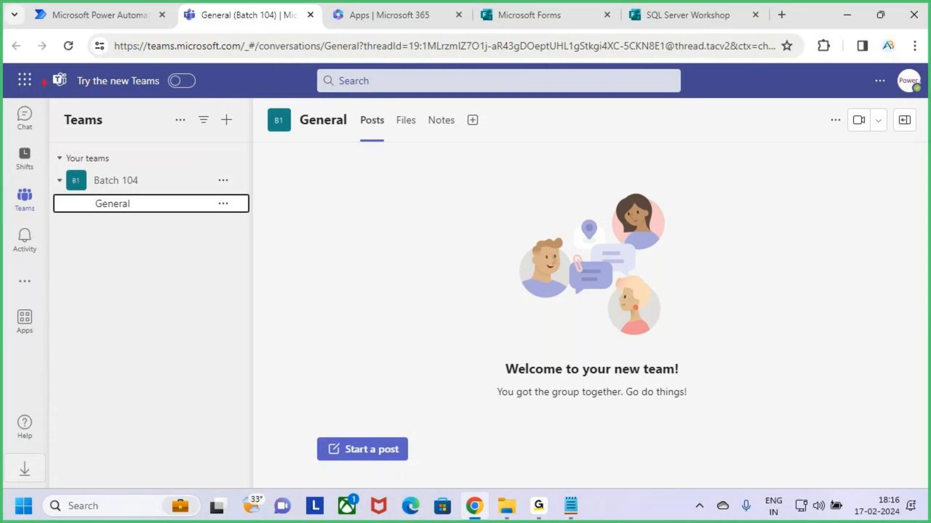
key(Escape)
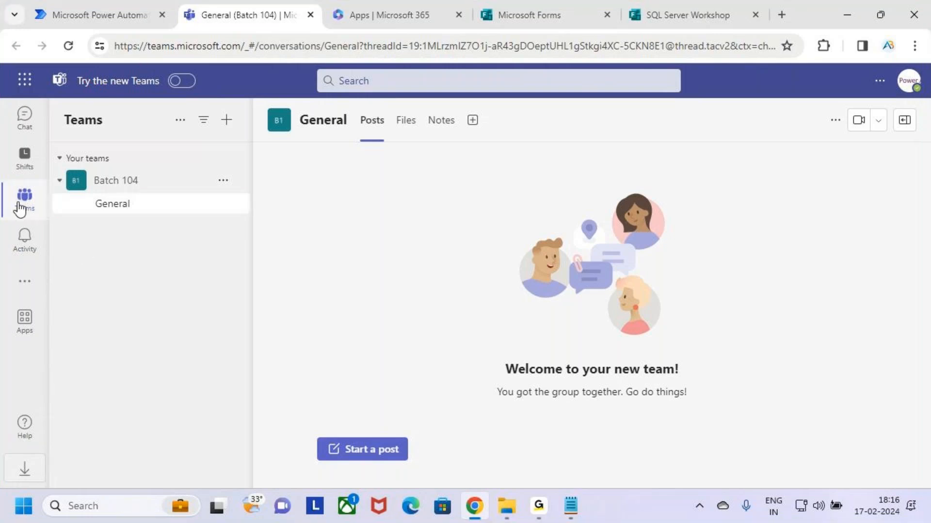
key(ctrl+2)
mouse_move(11, 180)
mouse_down()
mouse_move(47, 227)
mouse_move(50, 176)
mouse_up()
key(e)
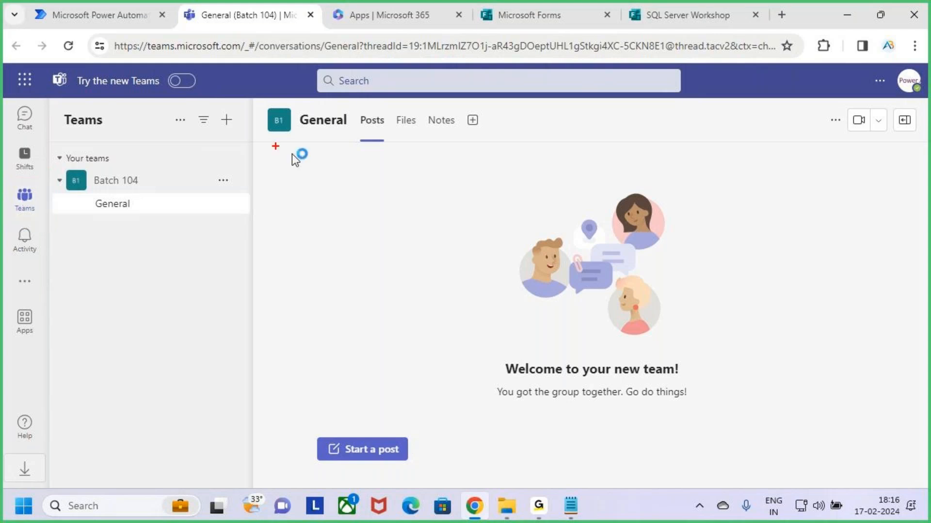
drag(214, 106, 241, 132)
key(Escape)
Move the Microsoft Forms tab ahead of Apps and preview the SQL Server Workshop form
mouse_move(521, 10)
mouse_down()
mouse_move(528, 6)
mouse_move(402, 4)
mouse_up()
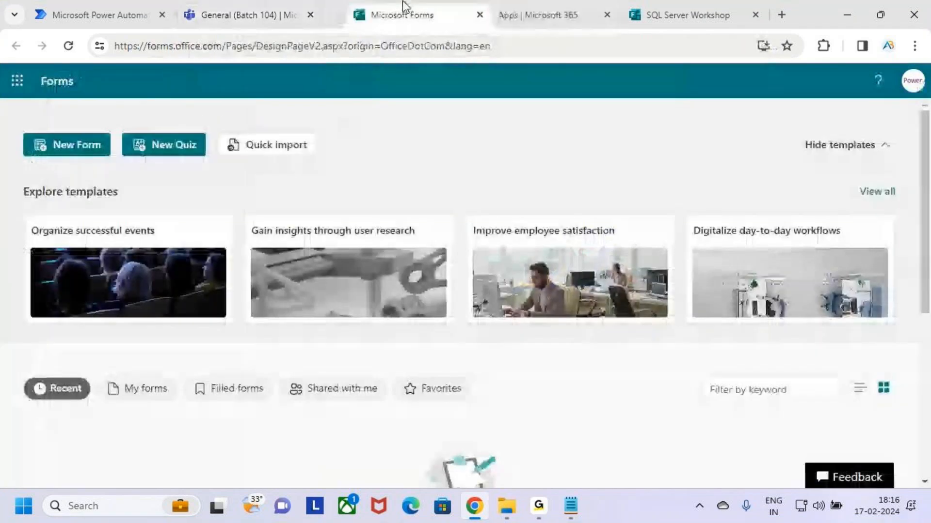
drag(688, 15, 557, 2)
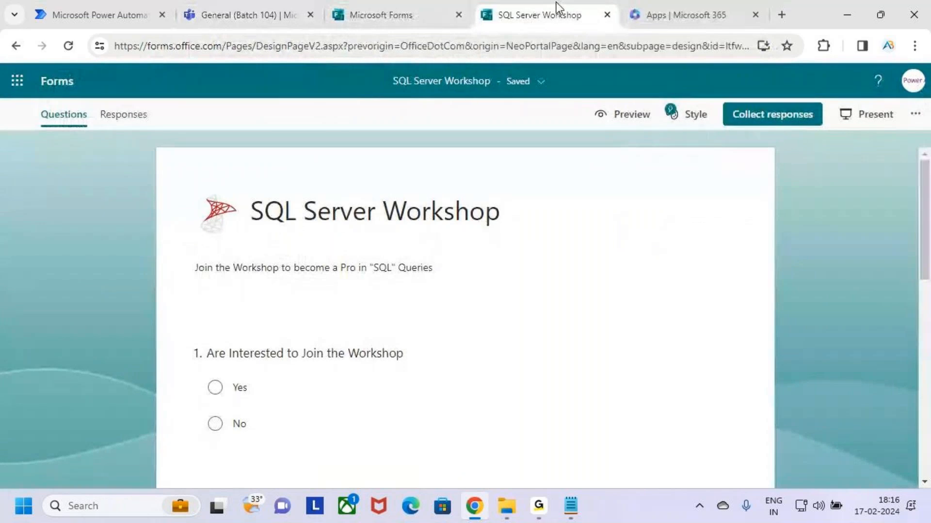
click(620, 115)
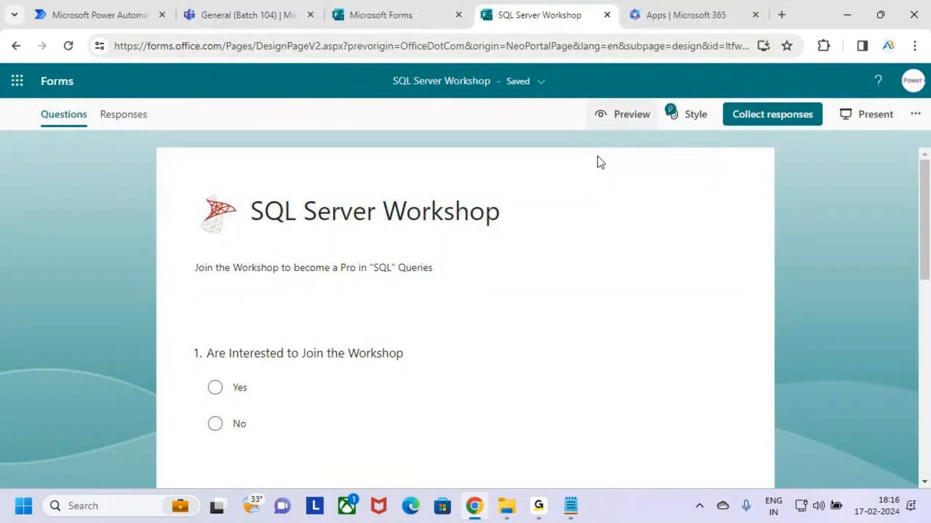
scroll(490, 320, down, 2)
scroll(489, 320, down, 4)
scroll(489, 319, up, 6)
scroll(489, 318, down, 6)
scroll(491, 325, up, 5)
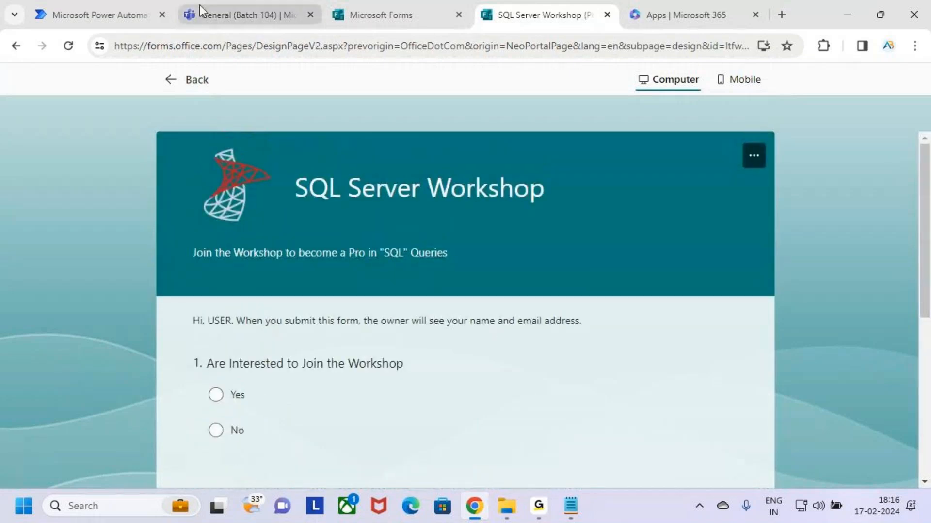
Return to the Batch 104 General channel with the add-team menu showing
click(251, 5)
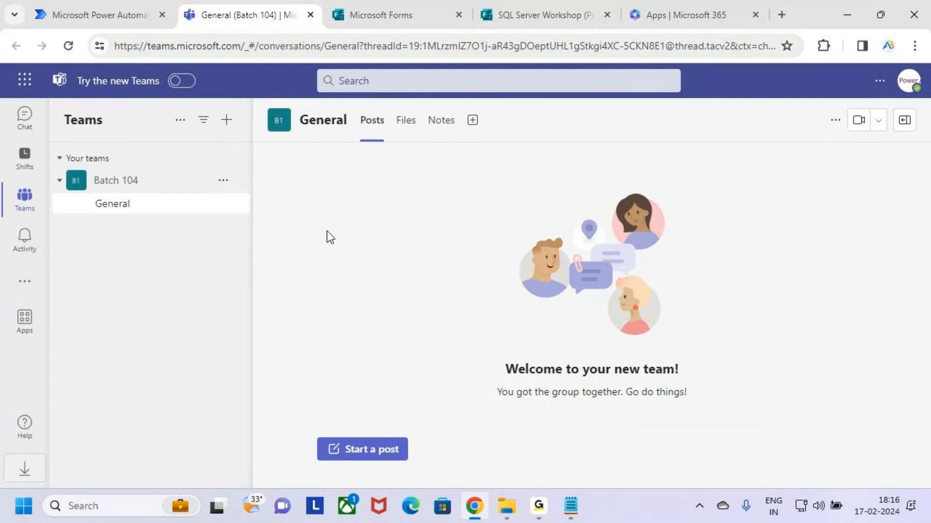
key(ctrl+2)
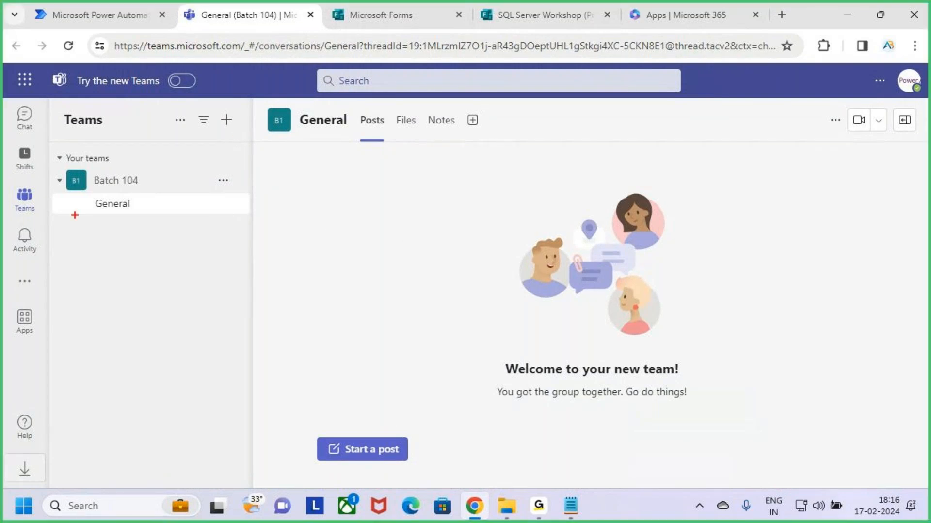
drag(7, 188, 46, 219)
mouse_move(214, 106)
mouse_down()
mouse_move(241, 134)
mouse_move(253, 98)
mouse_up()
key(Escape)
Start a new team from scratch using the Create team option
click(227, 121)
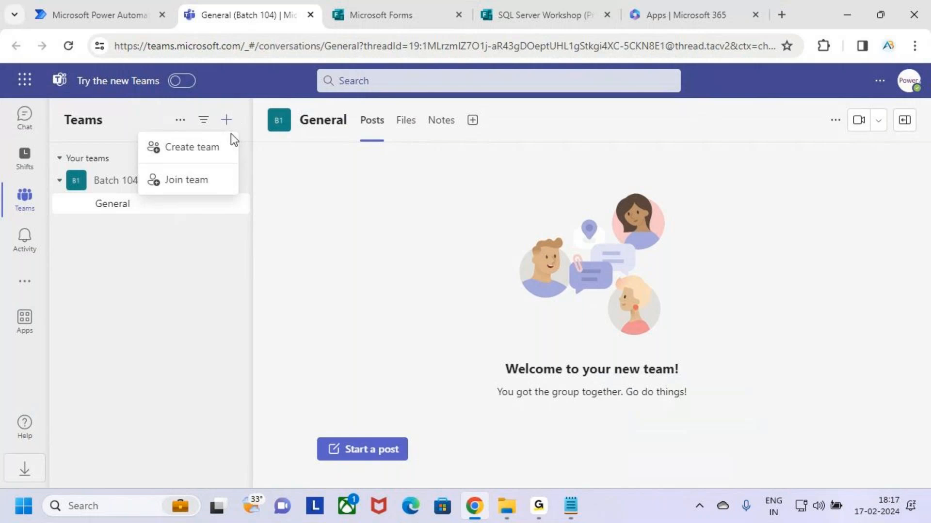
key(ctrl+2)
mouse_move(141, 137)
mouse_down()
mouse_move(232, 158)
mouse_move(249, 122)
mouse_up()
key(Escape)
click(213, 148)
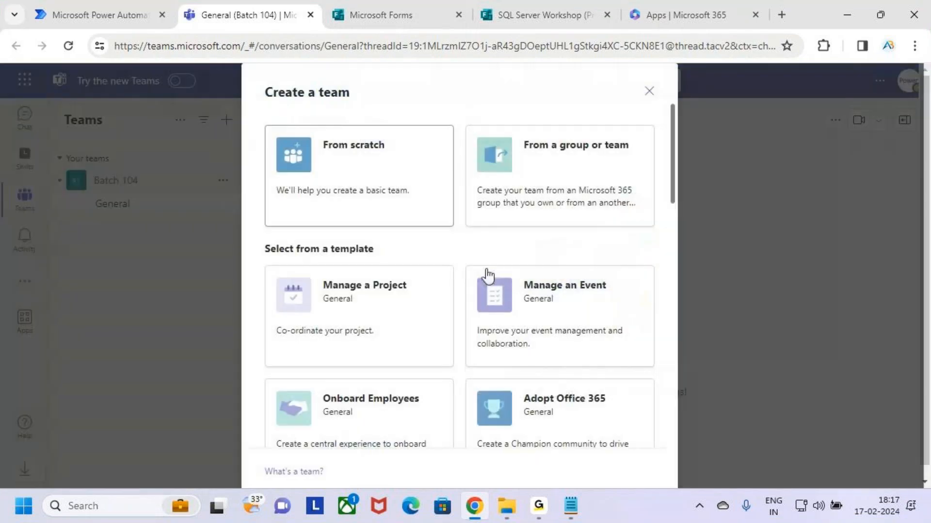
key(ctrl+2)
drag(269, 104, 321, 101)
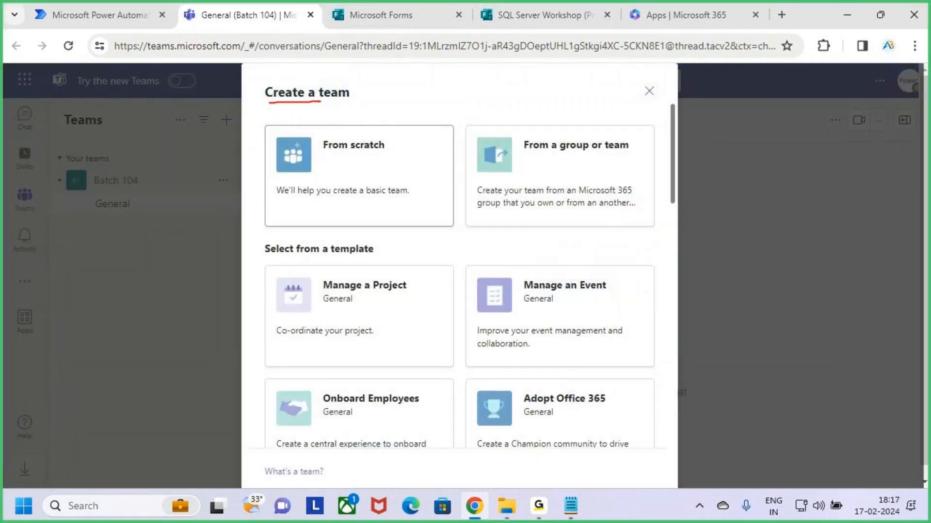
mouse_move(265, 125)
mouse_down()
mouse_move(301, 151)
mouse_move(454, 218)
mouse_move(455, 228)
mouse_up()
drag(361, 177, 382, 151)
click(397, 177)
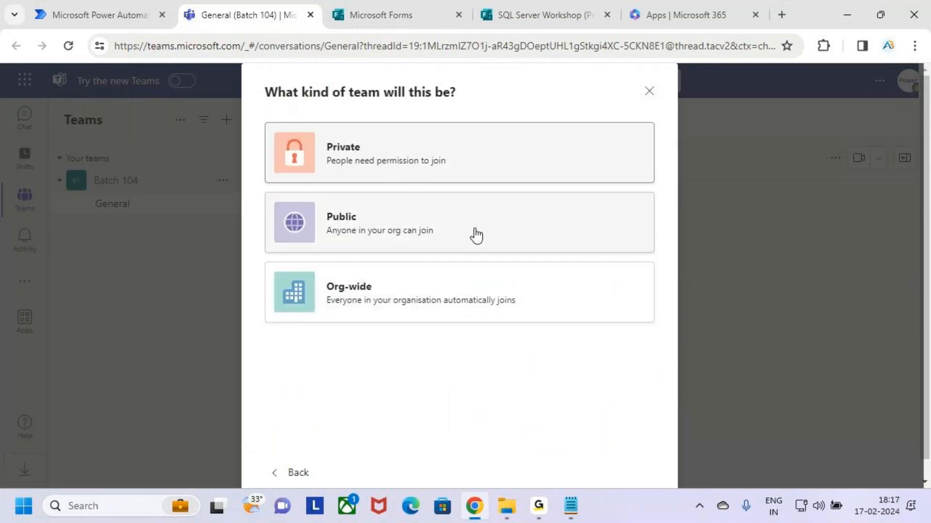
Make the team Public and name it 'SQL Server Workshop 18 Feb'
click(531, 226)
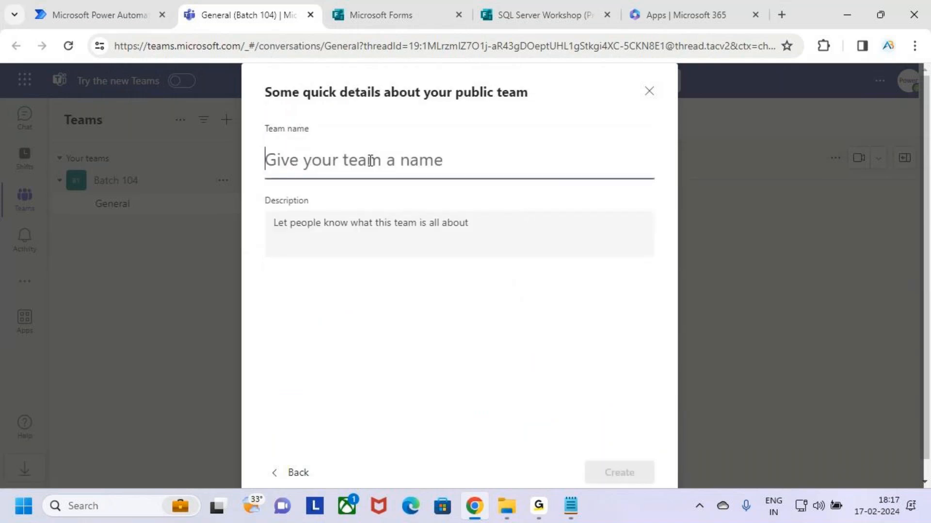
text(Sq)
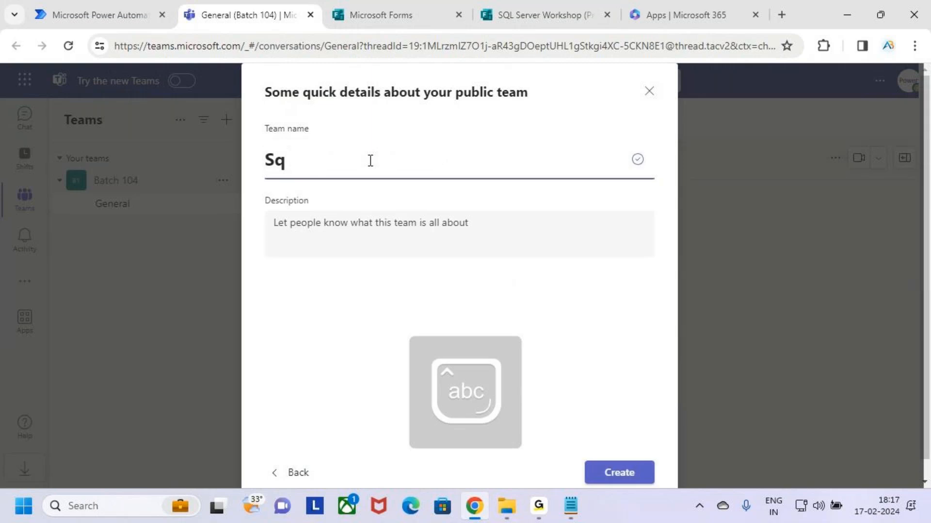
key(BackSpace)
key(Caps_Lock)
text(QL s)
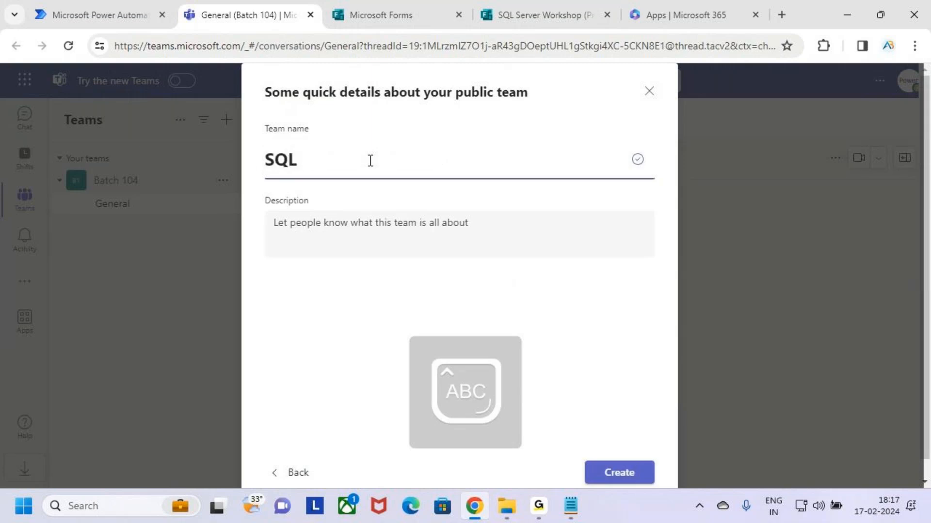
key(Caps_Lock)
text(S)
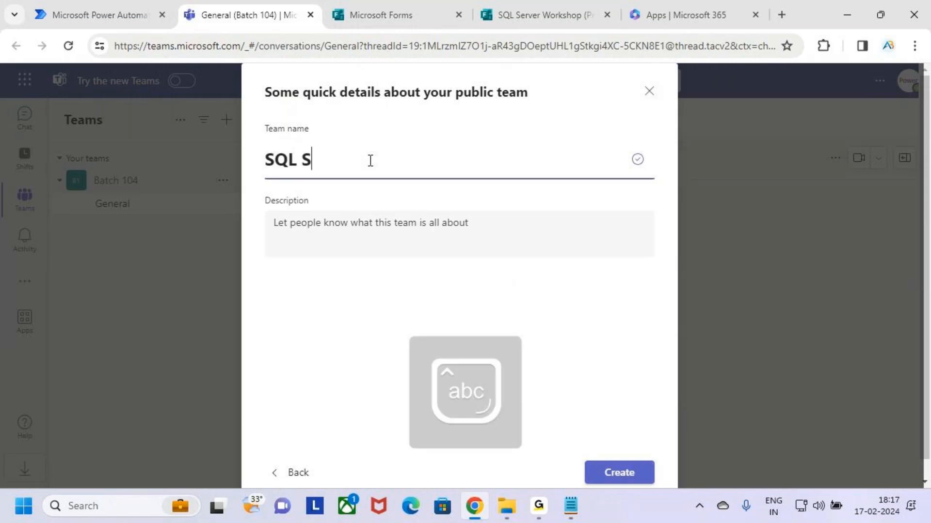
text(erver Workshop 18 Feb)
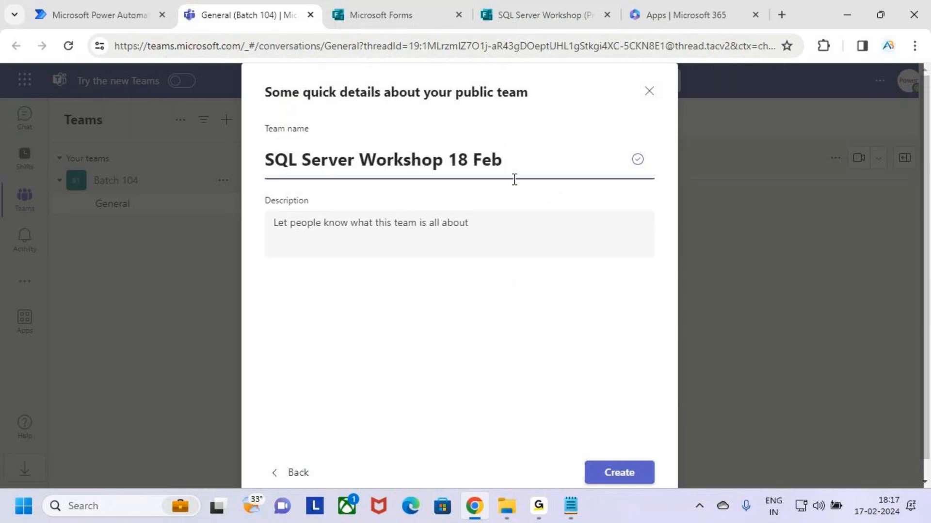
Create the SQL Server Workshop 18 Feb team
scroll(629, 344, down, 1)
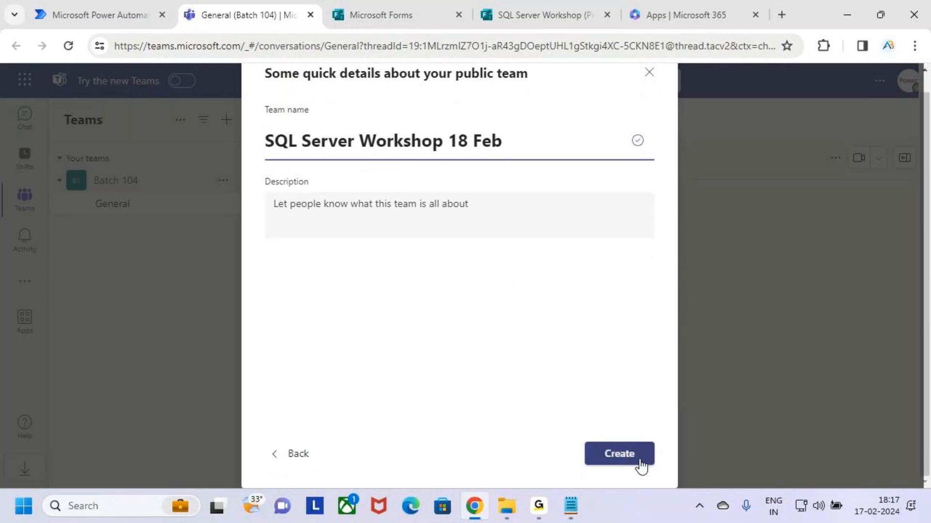
key(ctrl+2)
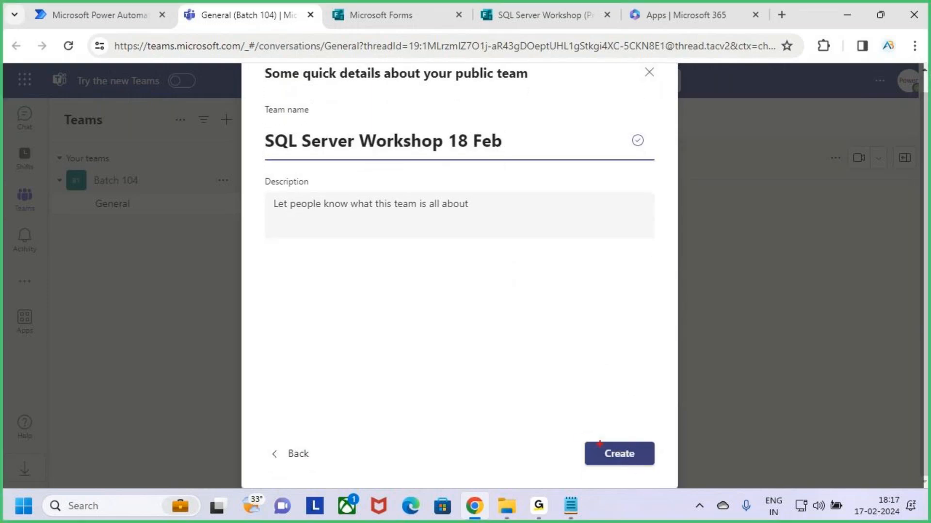
mouse_move(584, 437)
mouse_down()
mouse_move(668, 469)
mouse_move(673, 397)
mouse_up()
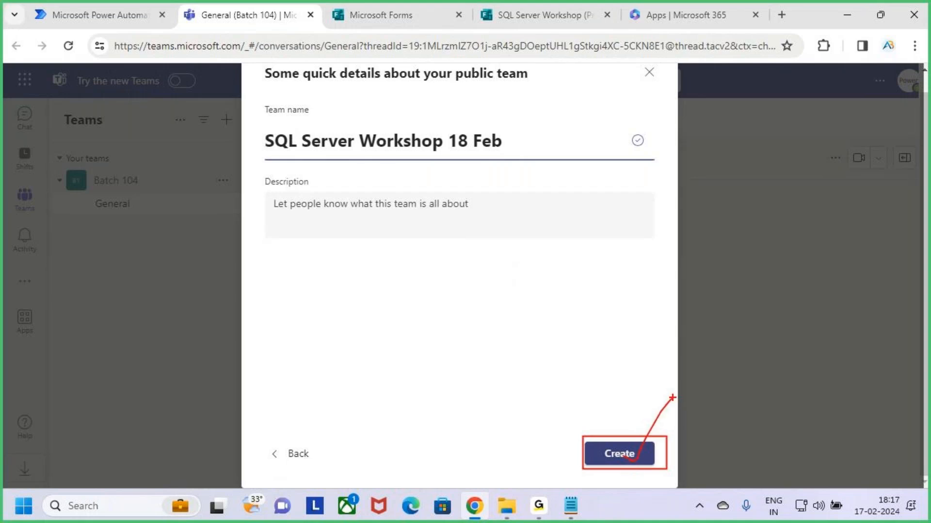
key(Escape)
click(639, 459)
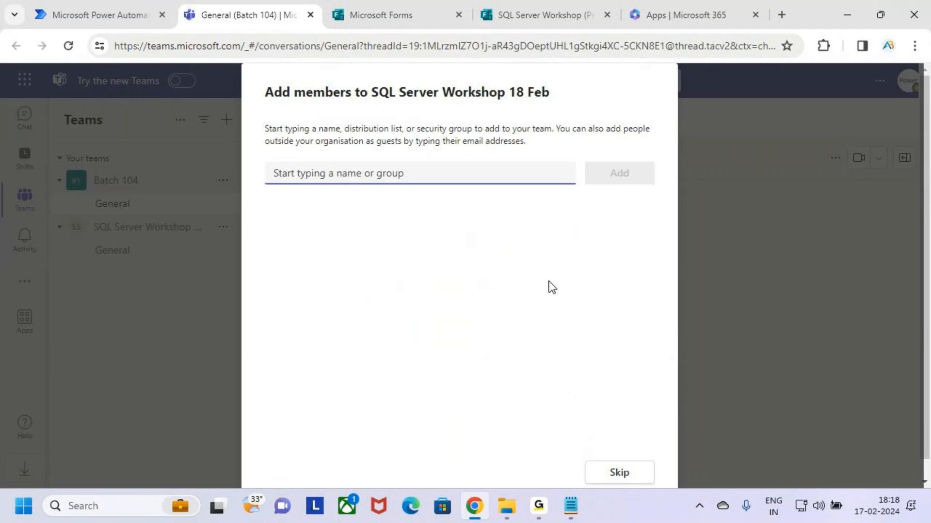
Skip adding members to the new team
key(ctrl+2)
drag(265, 156, 510, 190)
drag(428, 144, 418, 163)
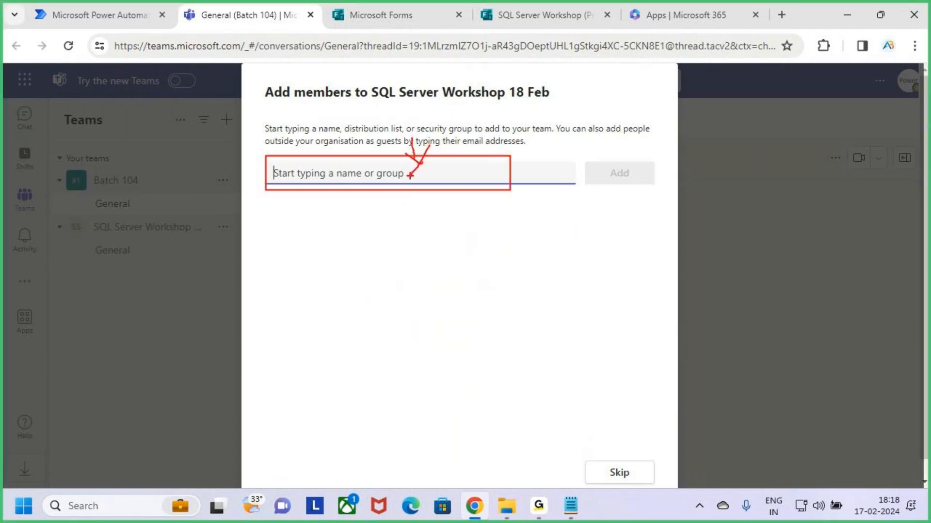
key(Escape)
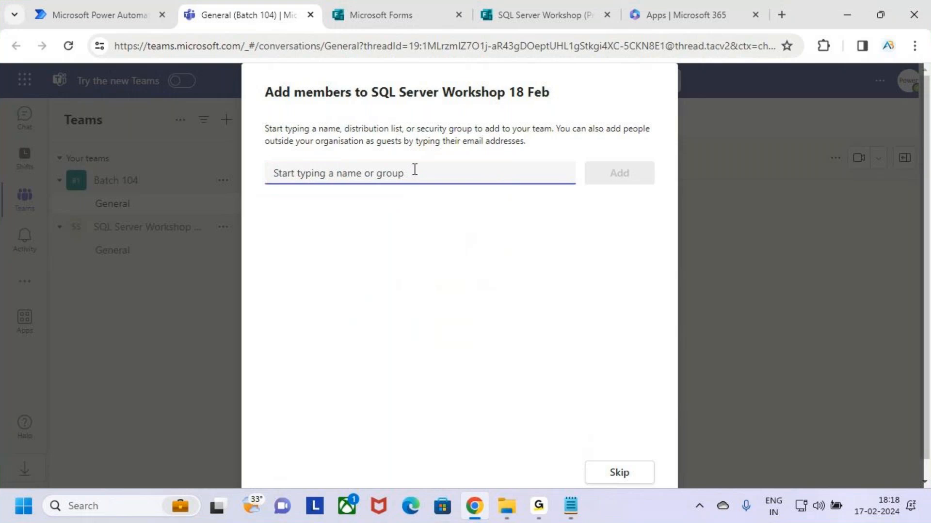
key(ctrl+2)
mouse_move(573, 453)
mouse_down()
mouse_move(653, 486)
mouse_move(633, 480)
mouse_move(657, 424)
mouse_up()
key(Escape)
click(632, 476)
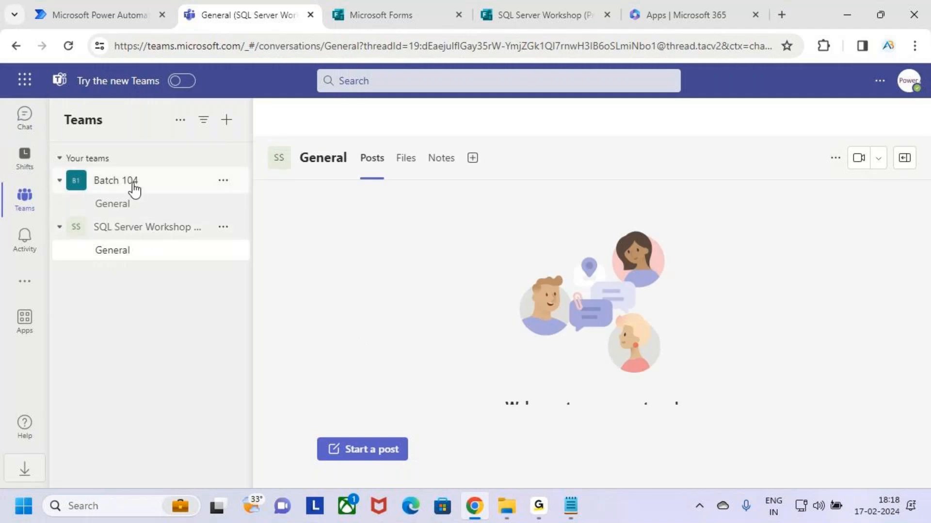
Collapse the new SQL Server Workshop team's channel list
click(155, 237)
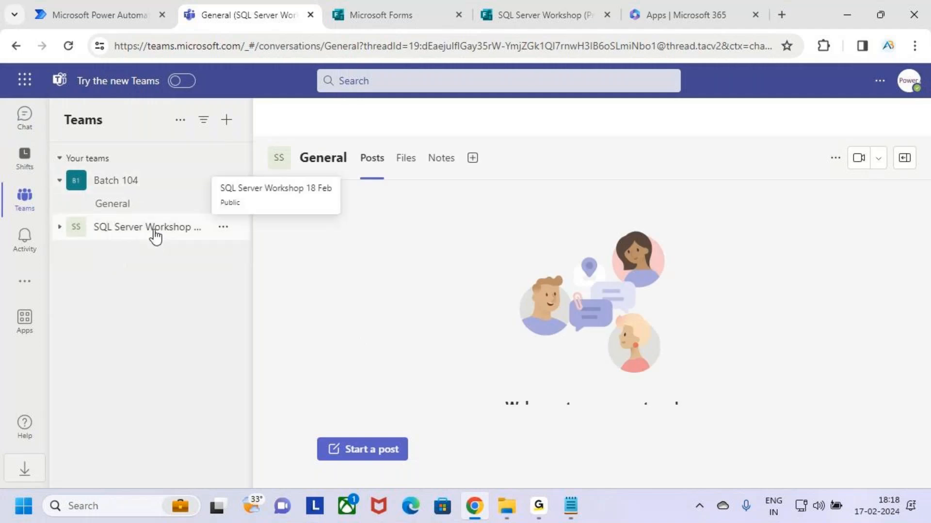
key(ctrl+2)
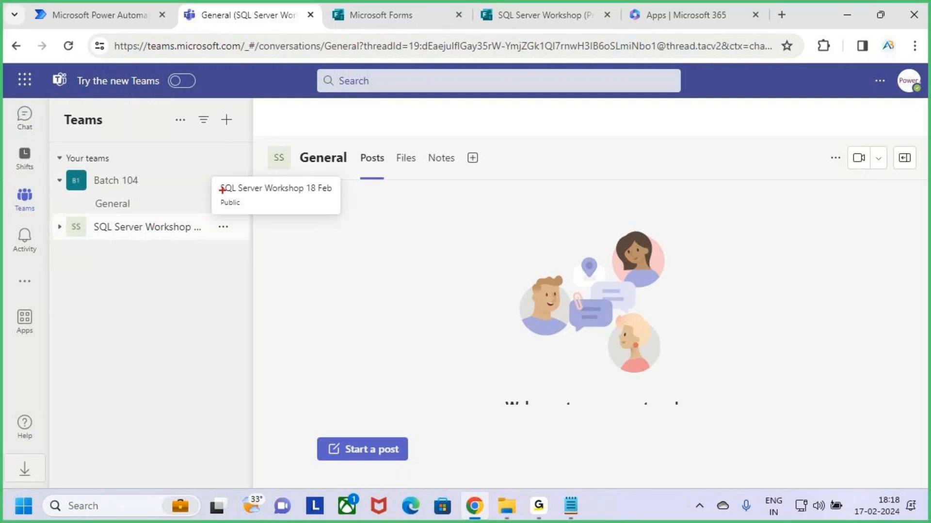
mouse_move(227, 183)
mouse_down()
mouse_move(342, 199)
mouse_move(366, 158)
mouse_up()
key(Escape)
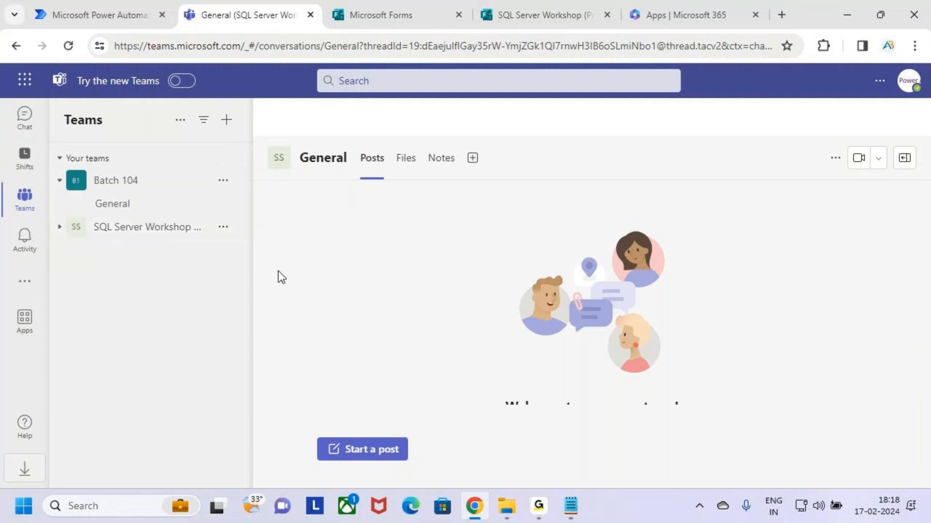
Review the SQL Server Workshop form in Microsoft Forms, then go to the Forms home page
click(399, 10)
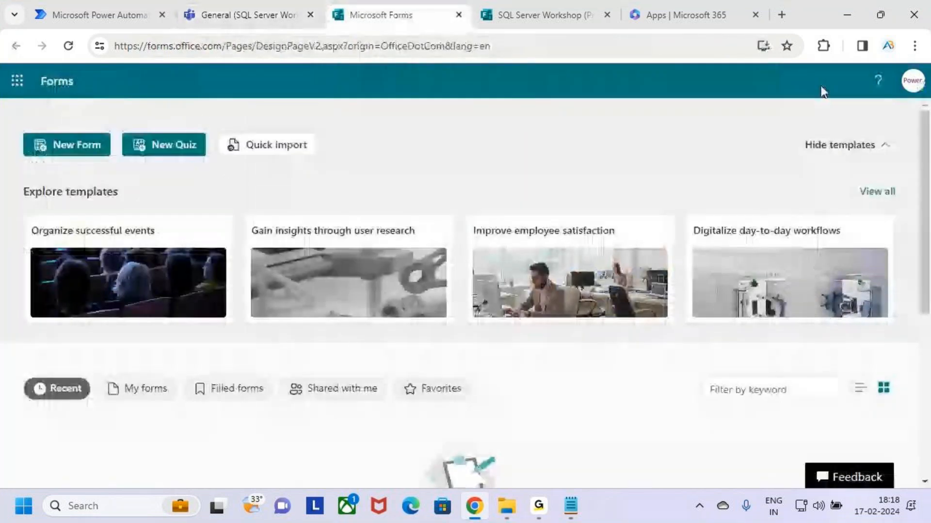
click(515, 12)
scroll(495, 373, down, 5)
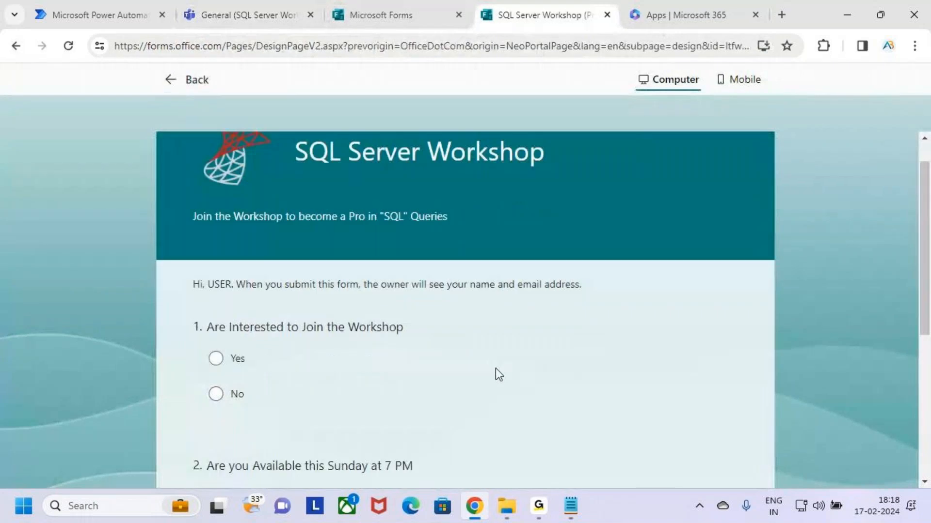
scroll(495, 383, up, 4)
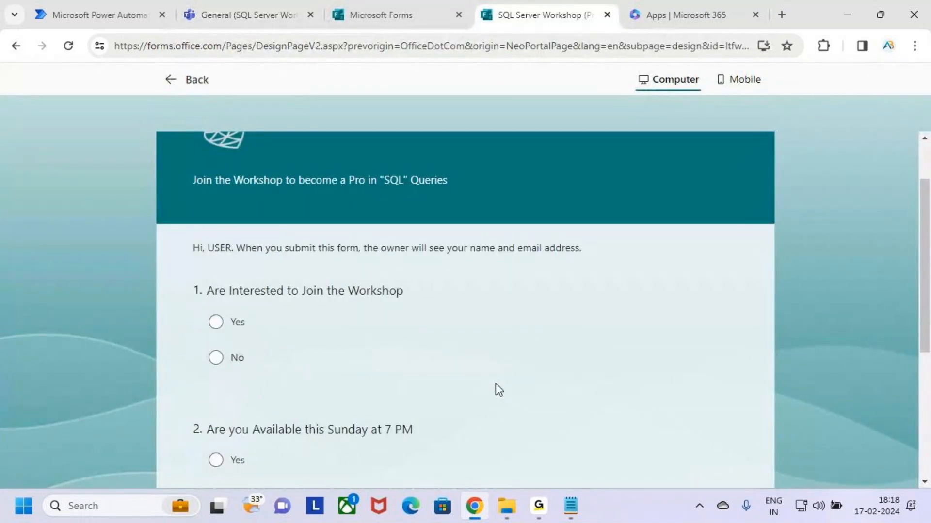
scroll(495, 383, down, 3)
scroll(492, 391, up, 5)
scroll(488, 402, down, 4)
scroll(504, 416, up, 4)
click(388, 10)
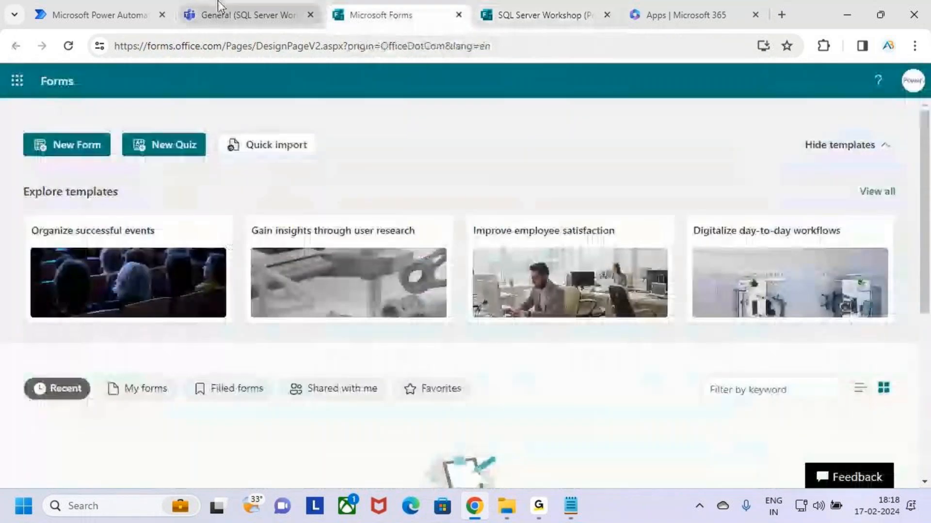
Expand the SQL Server Workshop team in Teams and show its General channel
click(218, 6)
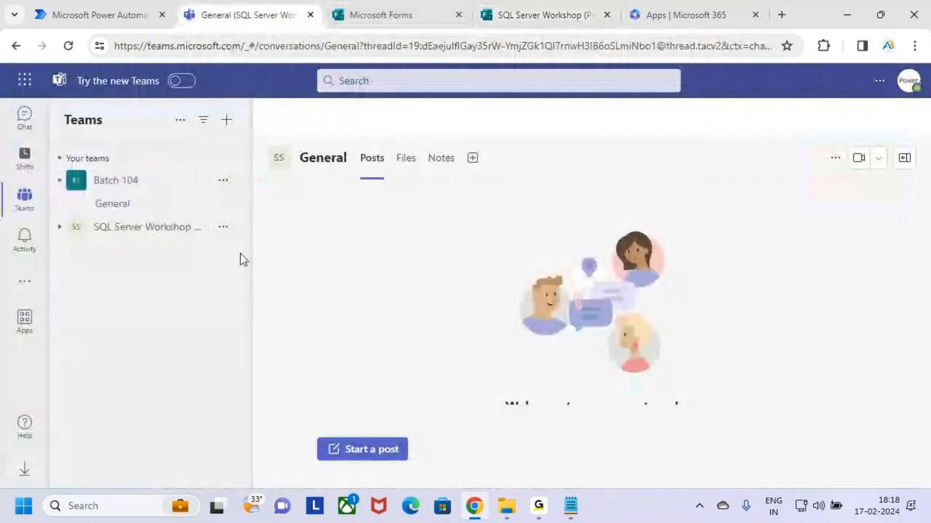
click(124, 228)
click(141, 252)
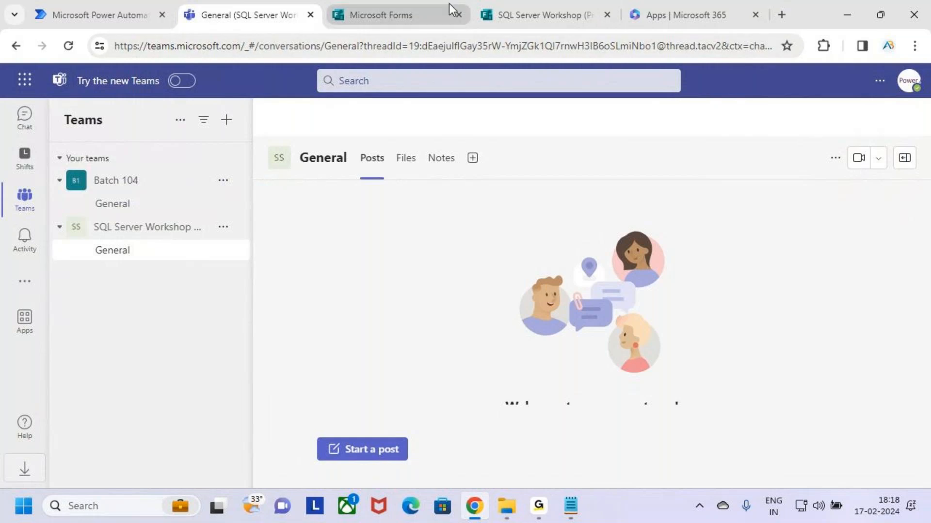
Glance at the form once more, then return to the Power Automate home page
click(543, 12)
scroll(368, 400, down, 5)
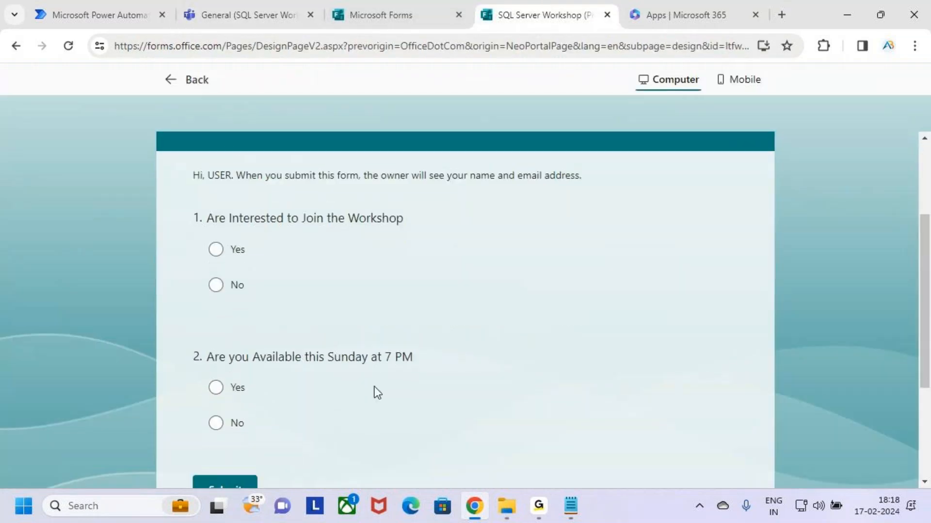
scroll(371, 376, up, 5)
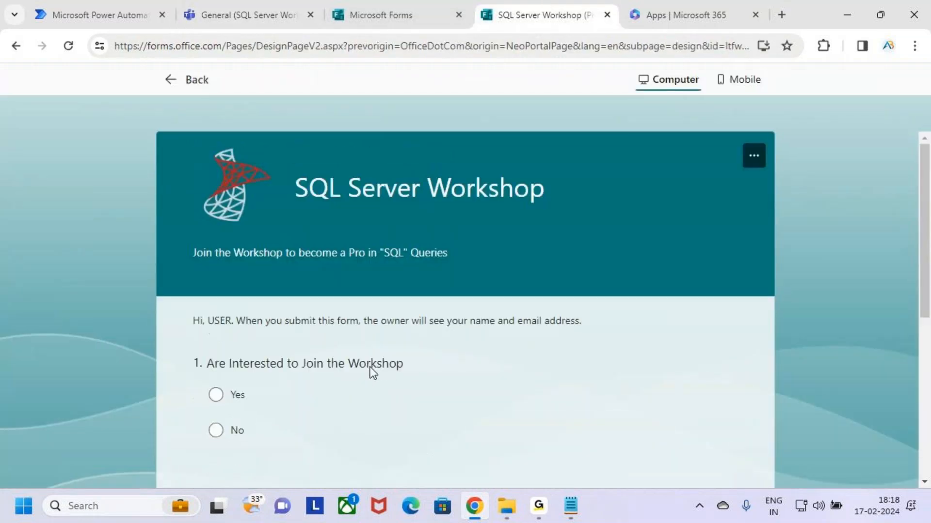
click(237, 10)
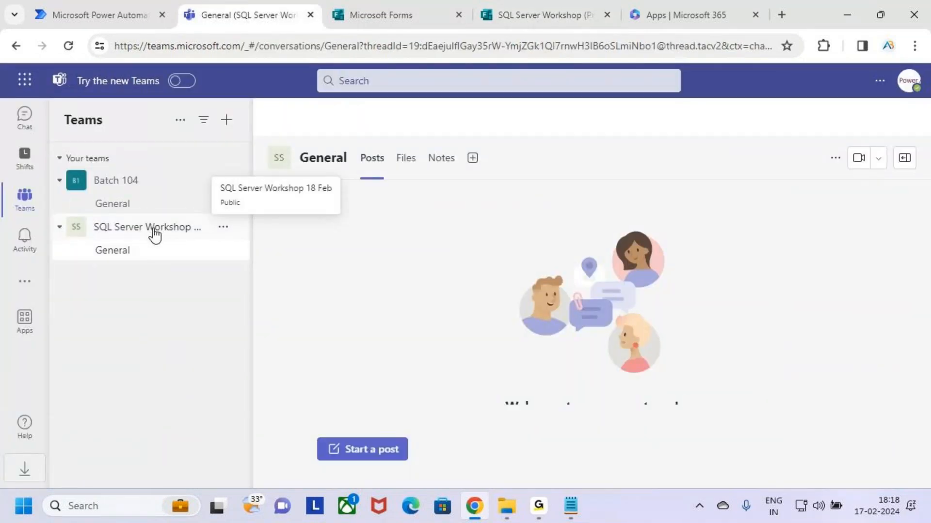
click(121, 8)
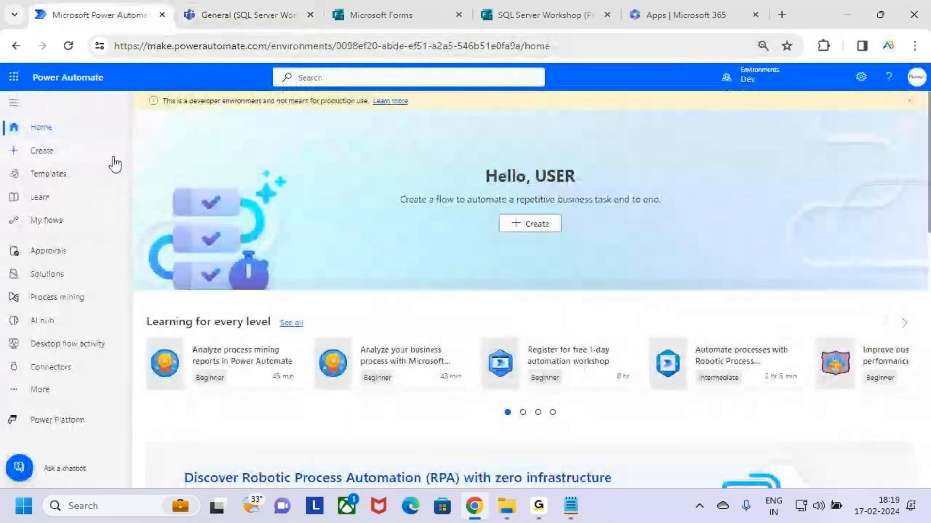
key(ctrl+2)
mouse_move(19, 136)
mouse_down()
mouse_move(99, 165)
mouse_move(120, 120)
mouse_up()
key(Escape)
click(89, 156)
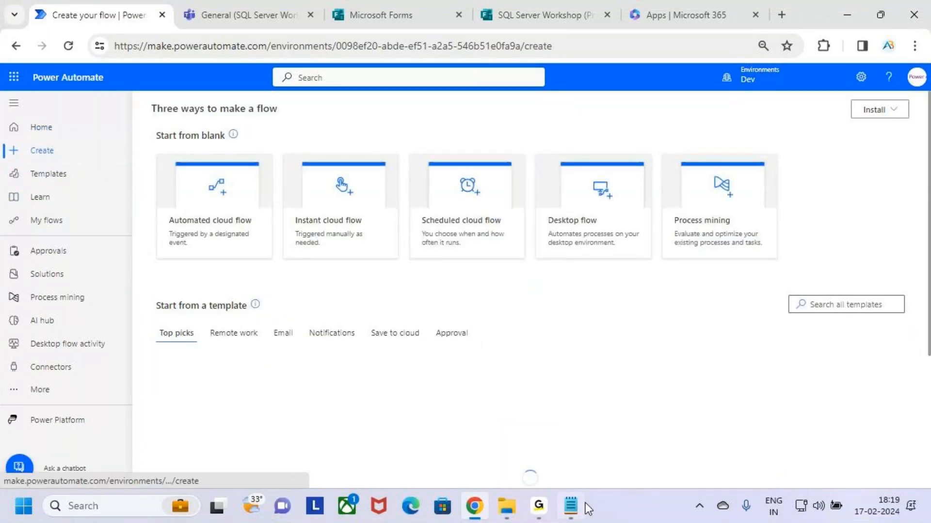
click(533, 10)
scroll(442, 293, down, 2)
scroll(441, 295, up, 2)
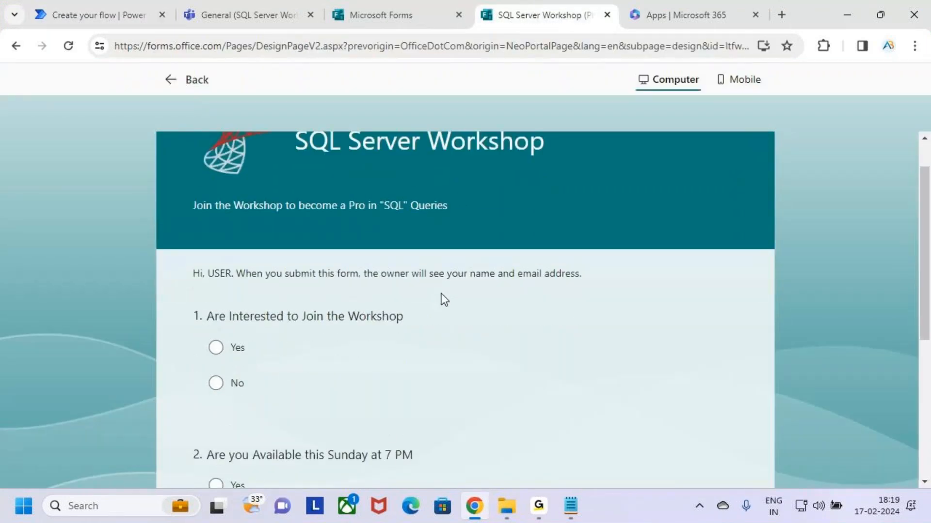
scroll(444, 302, down, 2)
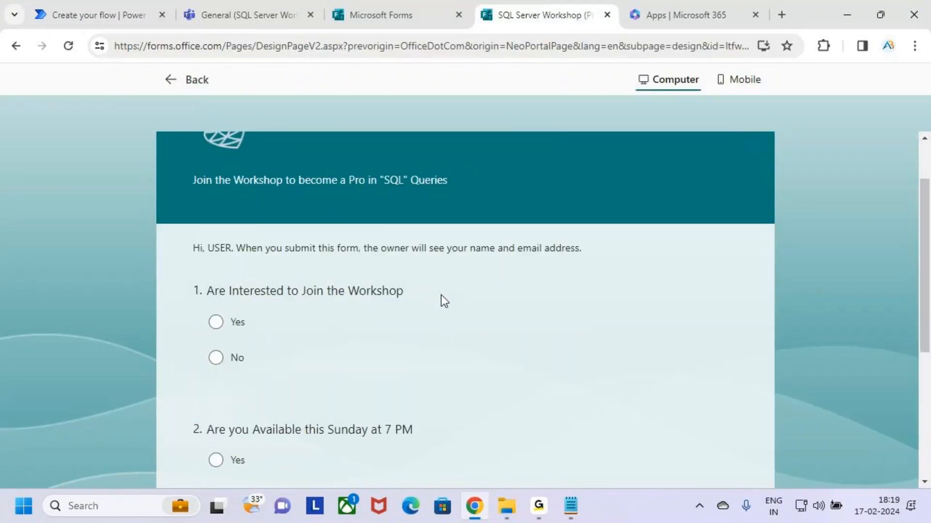
scroll(443, 301, down, 2)
scroll(390, 329, down, 3)
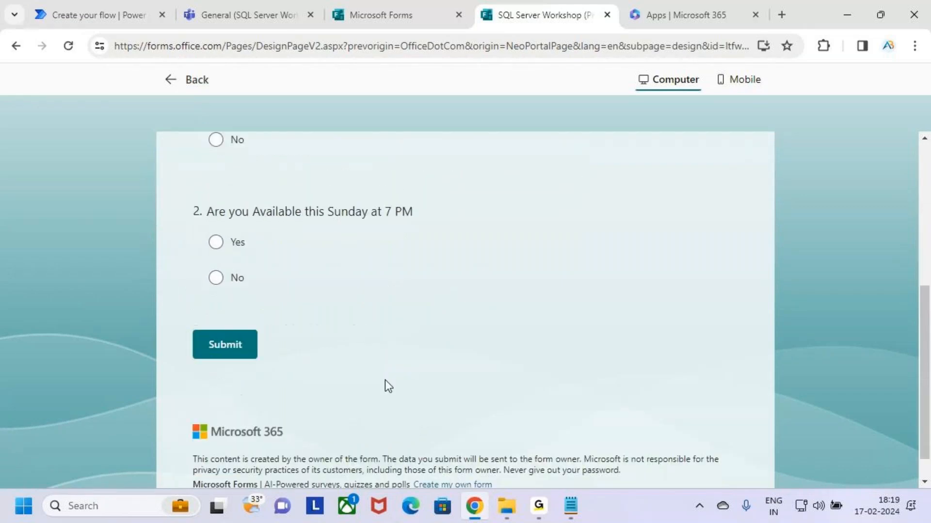
drag(217, 347, 288, 370)
mouse_move(269, 345)
mouse_down()
mouse_move(283, 350)
mouse_move(338, 285)
mouse_up()
key(Escape)
scroll(302, 370, up, 6)
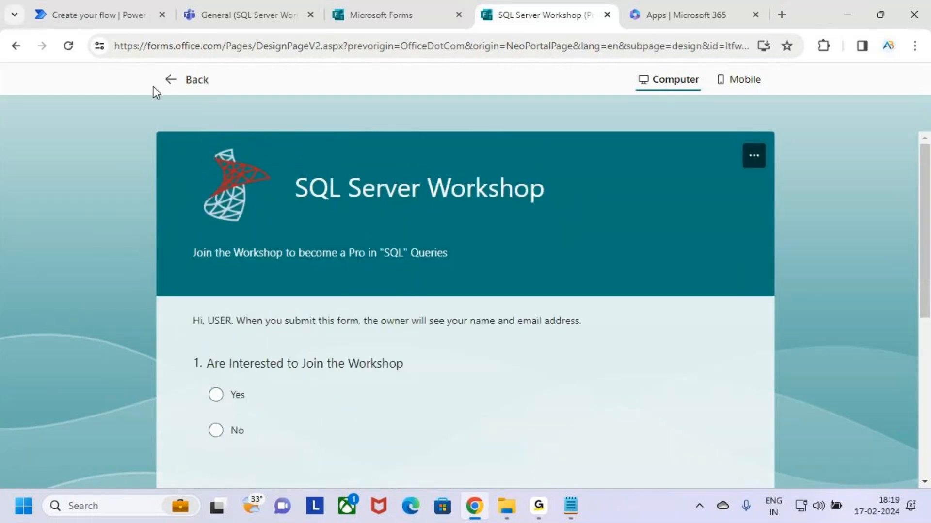
click(238, 21)
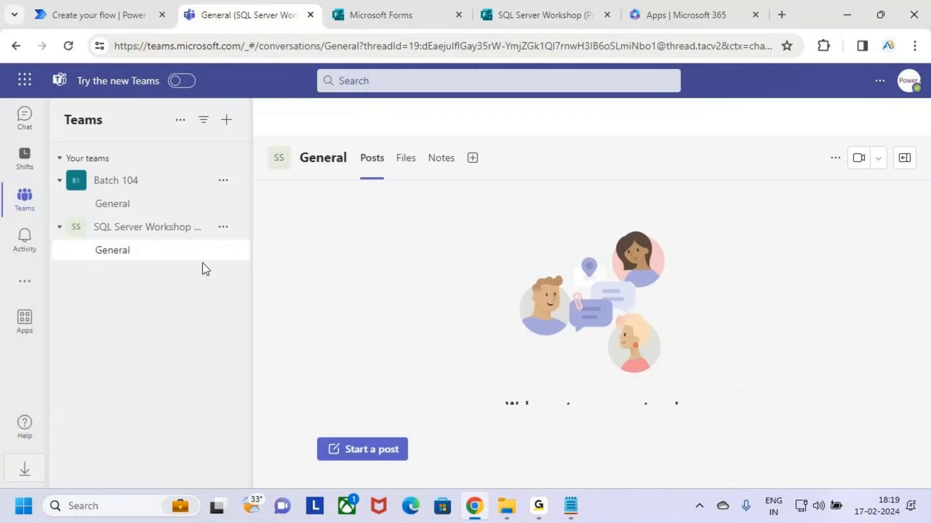
click(24, 80)
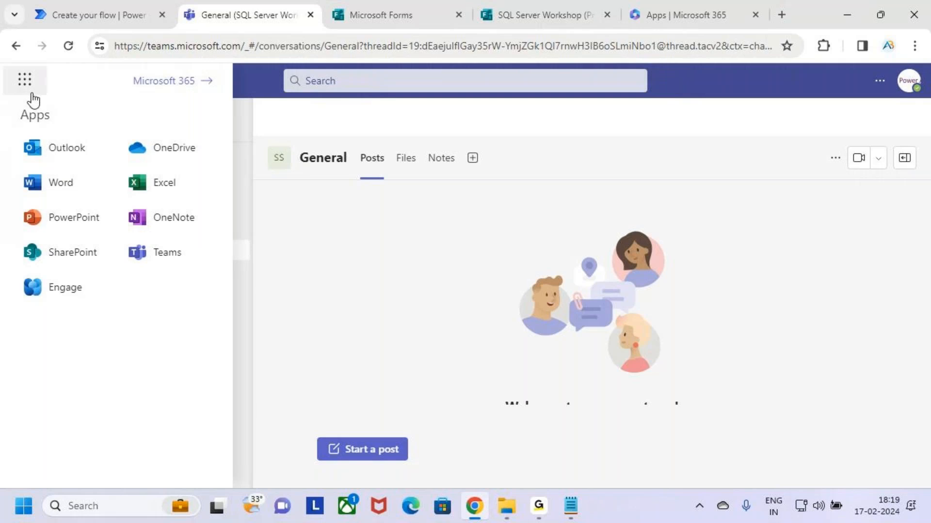
click(150, 160)
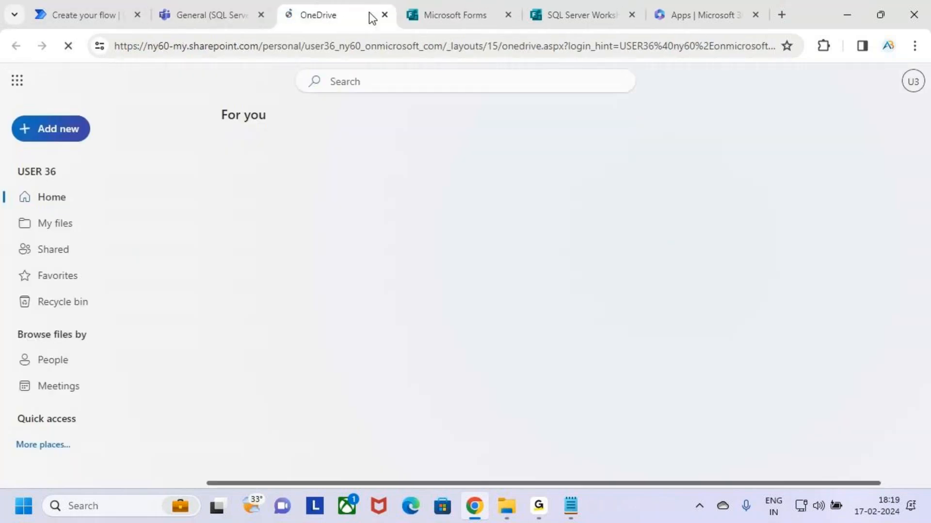
click(385, 15)
click(89, 11)
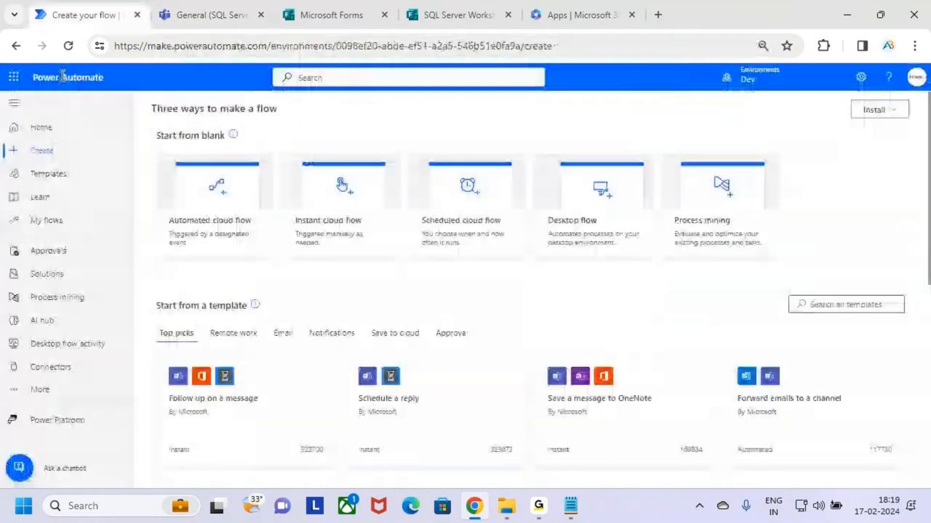
click(14, 77)
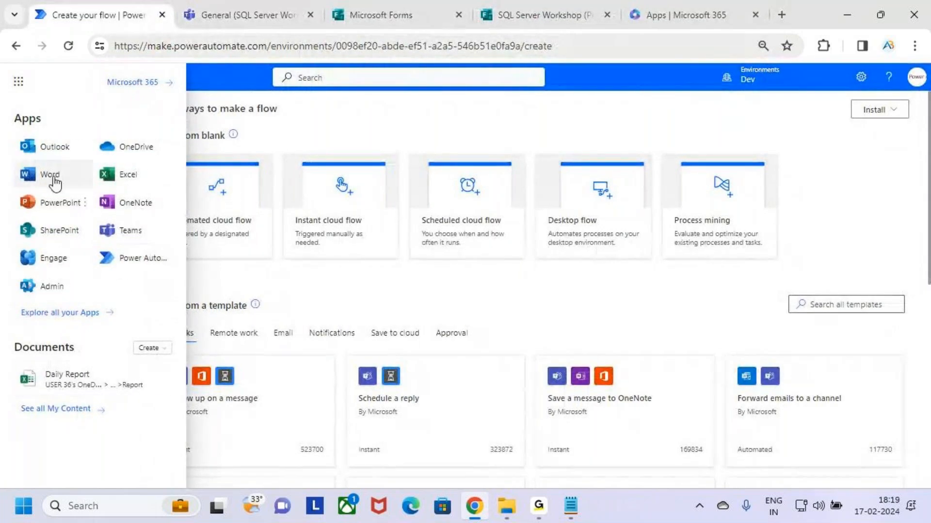
click(50, 148)
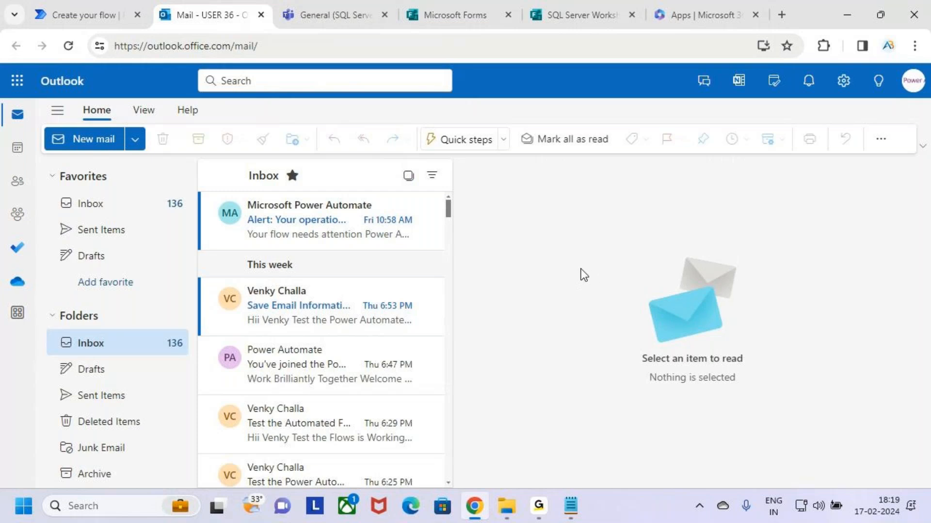
click(572, 4)
scroll(455, 378, down, 2)
scroll(458, 383, up, 2)
click(59, 10)
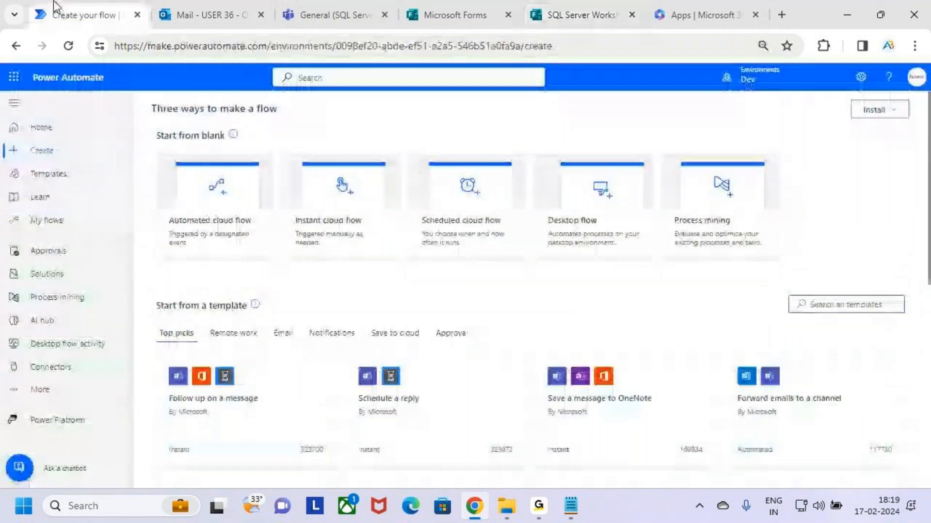
click(205, 17)
click(90, 10)
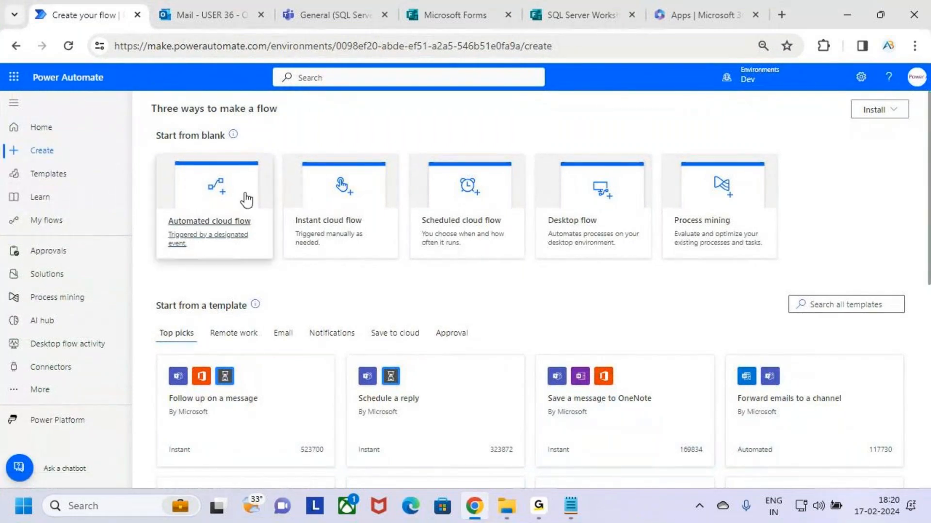
drag(153, 151, 271, 261)
drag(282, 154, 403, 260)
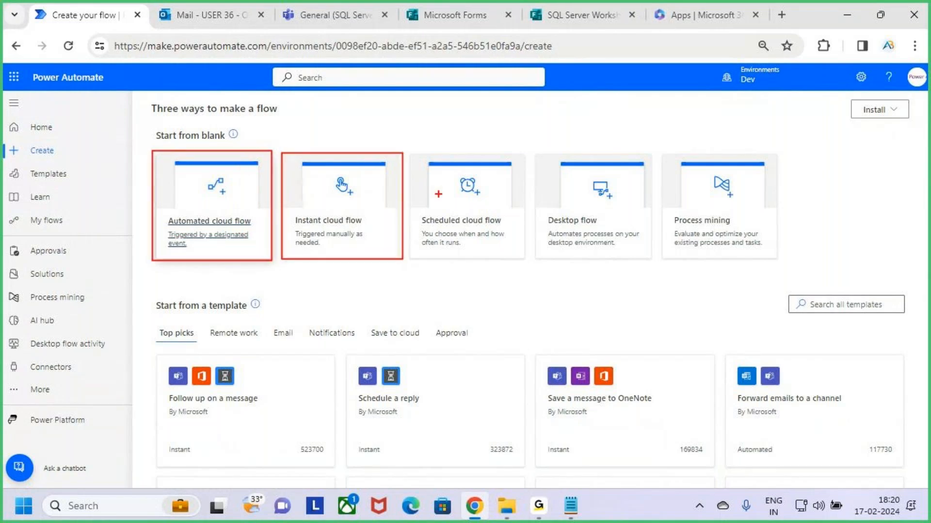
mouse_move(405, 147)
mouse_down()
mouse_move(494, 257)
mouse_move(531, 263)
mouse_up()
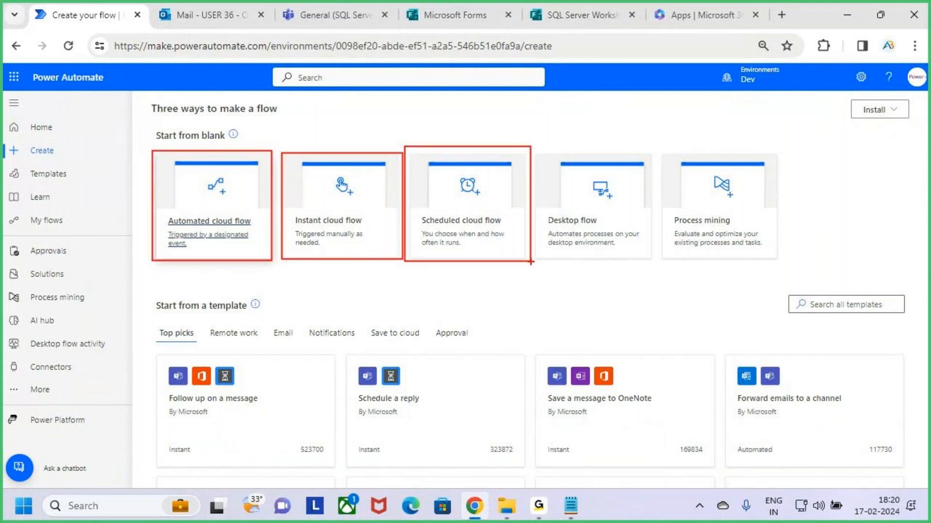
key(Escape)
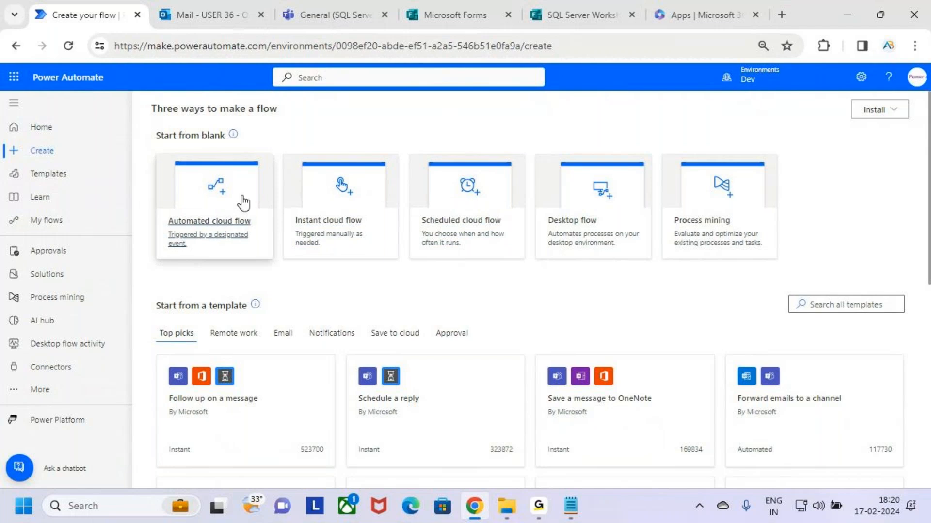
key(ctrl+2)
mouse_move(159, 155)
mouse_down()
mouse_move(212, 237)
mouse_move(270, 262)
mouse_move(277, 256)
mouse_up()
key(Escape)
click(462, 6)
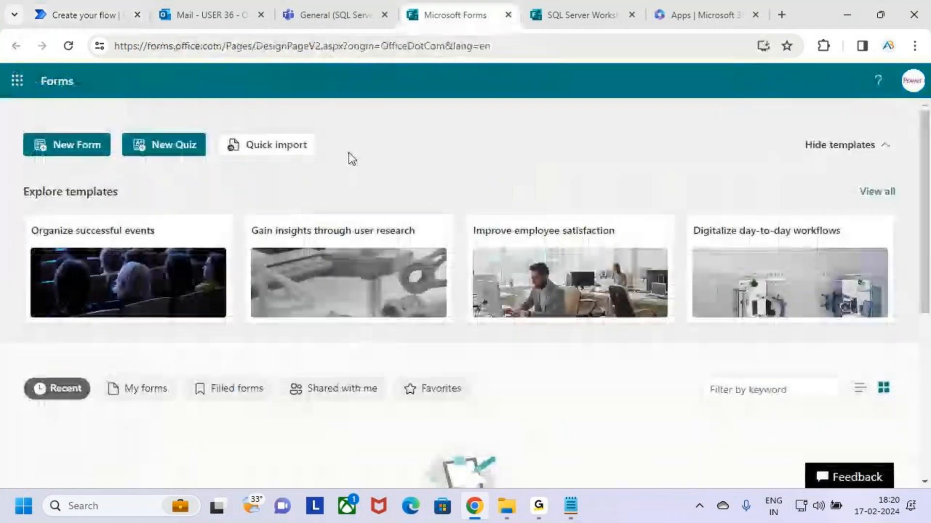
click(570, 8)
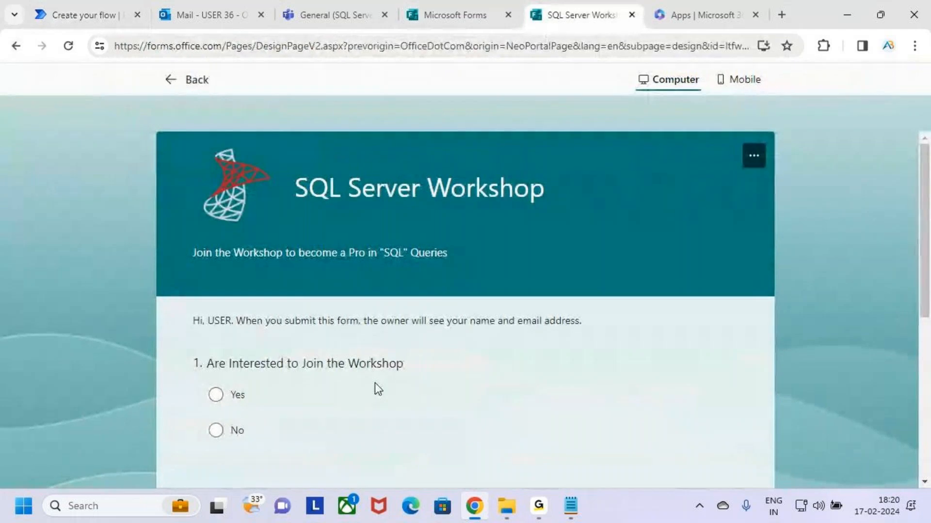
click(73, 12)
key(ctrl+2)
mouse_move(158, 155)
mouse_down()
mouse_move(261, 266)
mouse_move(275, 260)
mouse_up()
drag(230, 232, 328, 130)
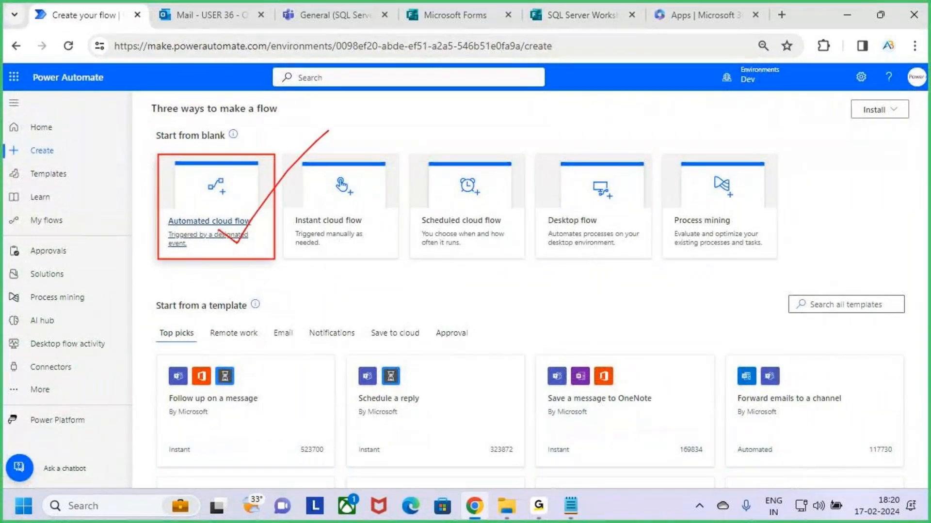
key(Escape)
Start an automated cloud flow named 'Sql Server Workshop'
click(228, 201)
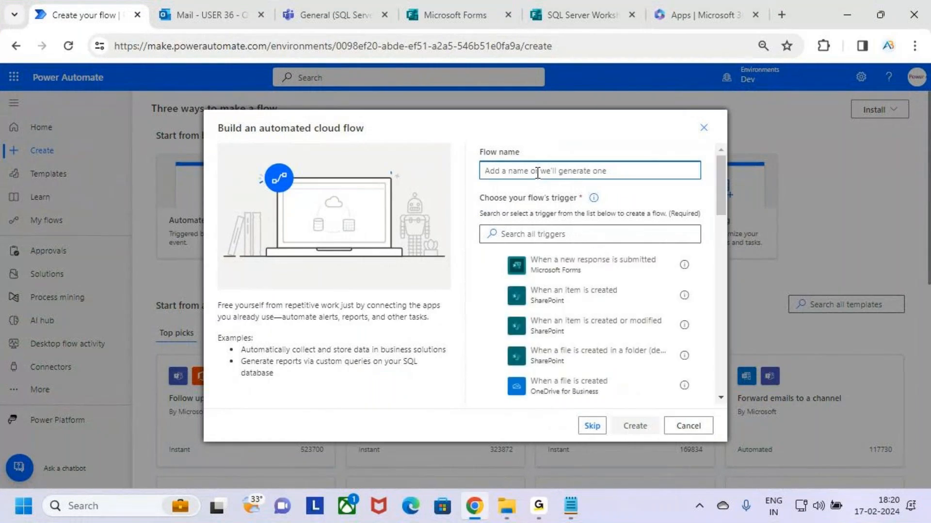
text(Sql Server)
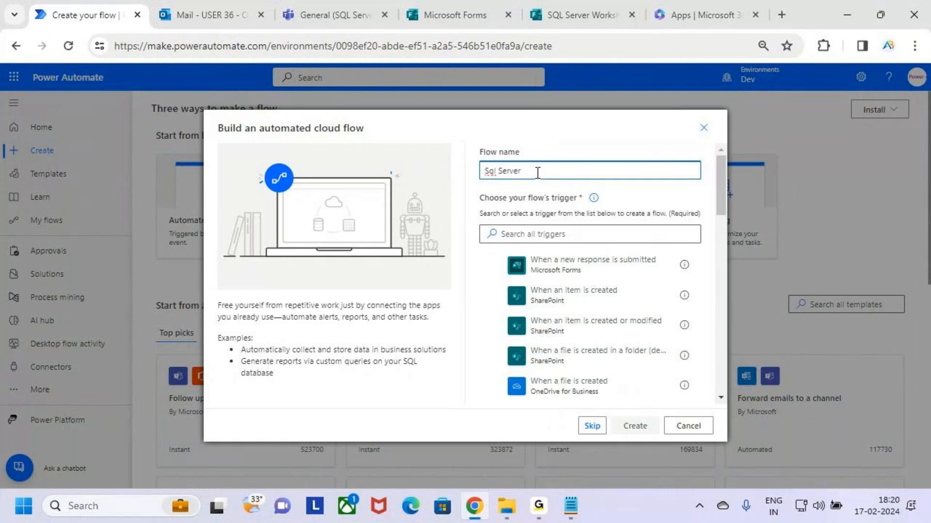
text(k)
text(shap)
key(BackSpace)
key(BackSpace)
key(BackSpace)
key(BackSpace)
text(shop)
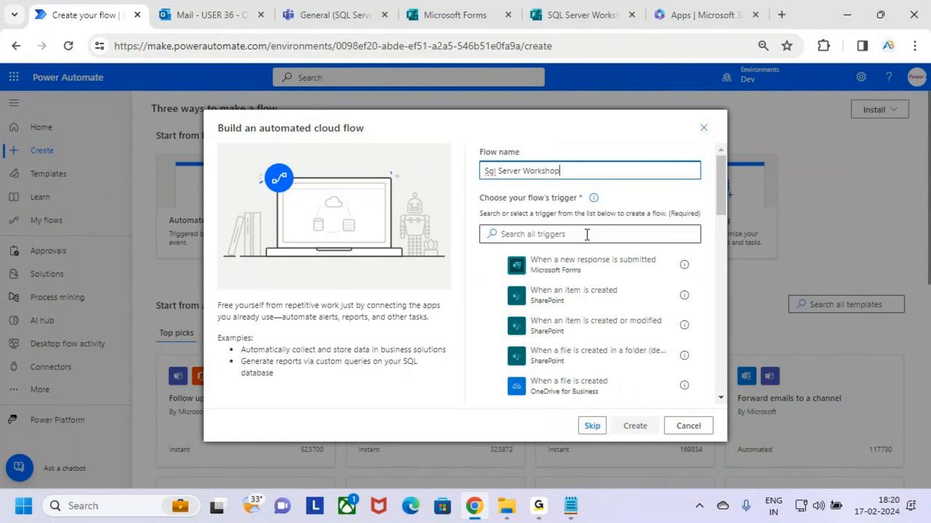
key(ctrl+2)
drag(475, 187, 600, 207)
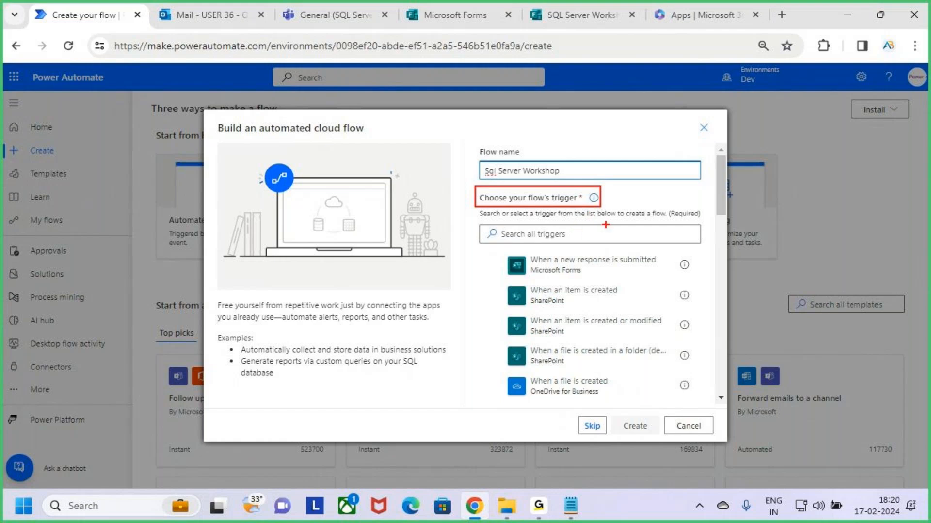
key(Escape)
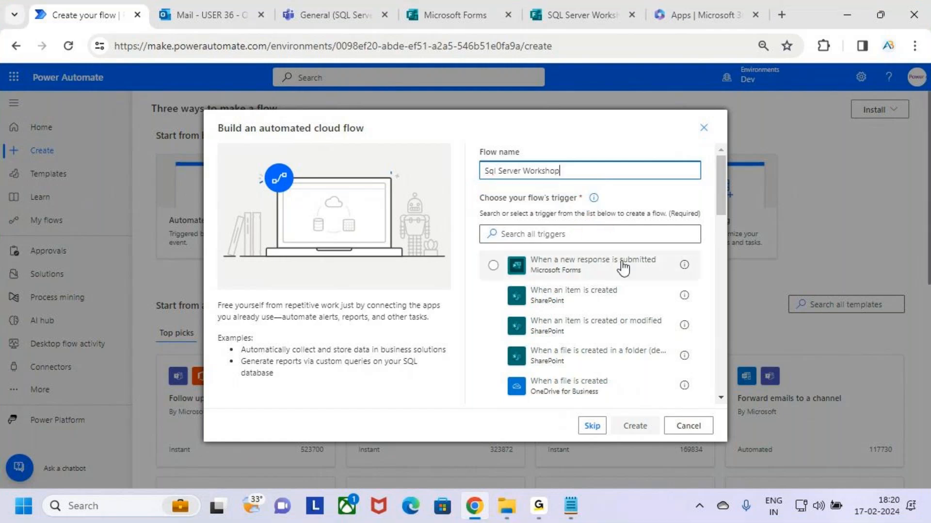
drag(501, 252, 661, 283)
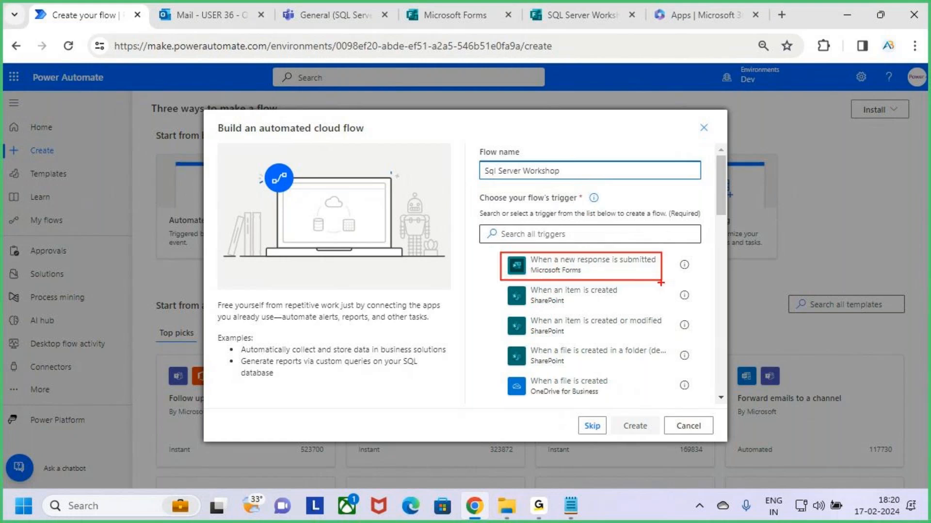
key(Escape)
click(537, 506)
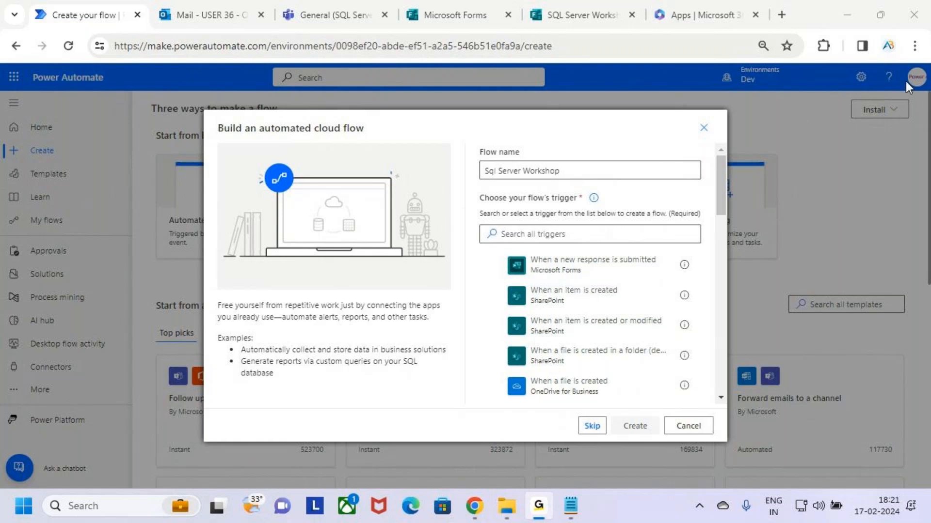
Choose the Microsoft Forms 'When a new response is submitted' trigger
click(834, 5)
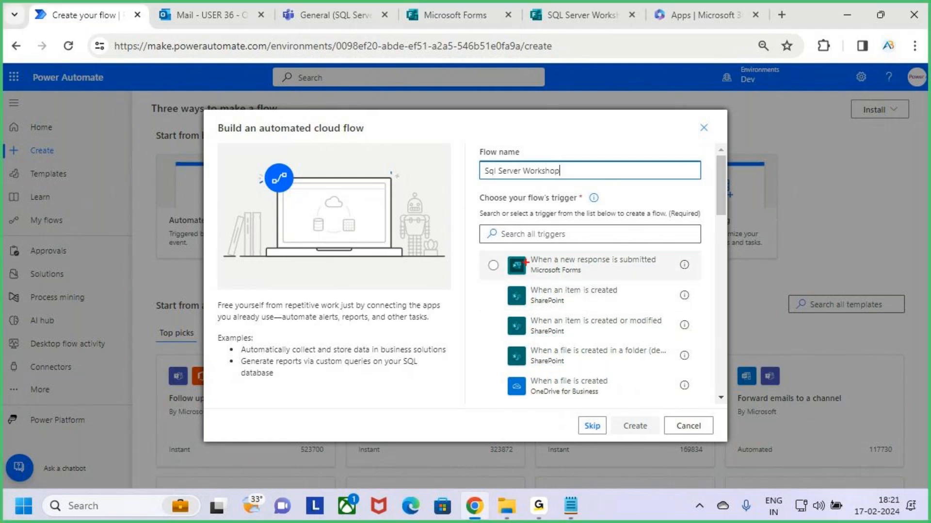
mouse_move(500, 248)
mouse_down()
mouse_move(664, 283)
mouse_move(698, 280)
mouse_up()
drag(545, 276, 583, 276)
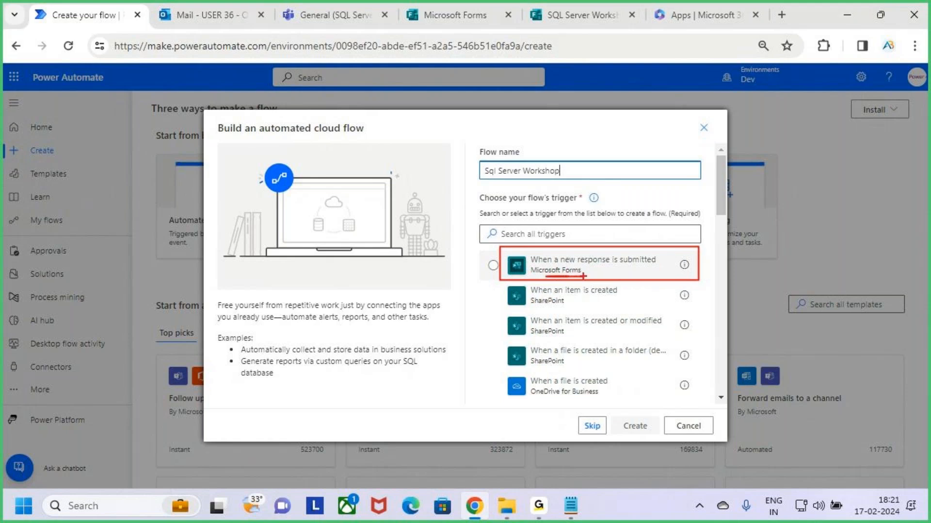
key(Escape)
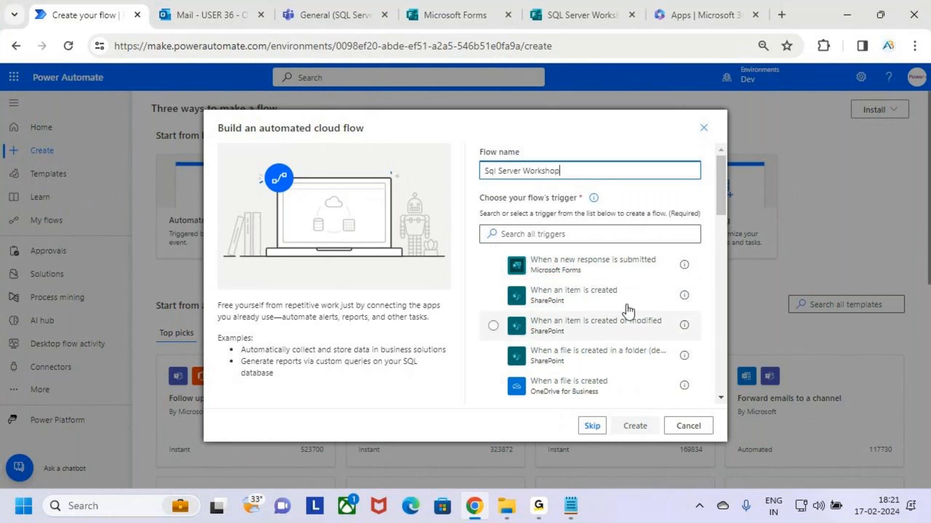
click(653, 268)
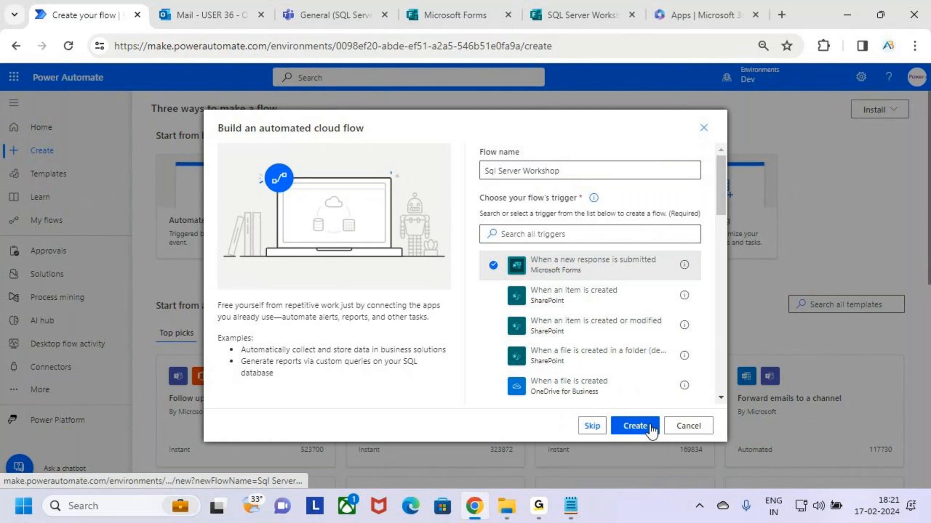
Create the flow, switch to the classic designer, and glance at the SQL Server Workshop form
click(636, 427)
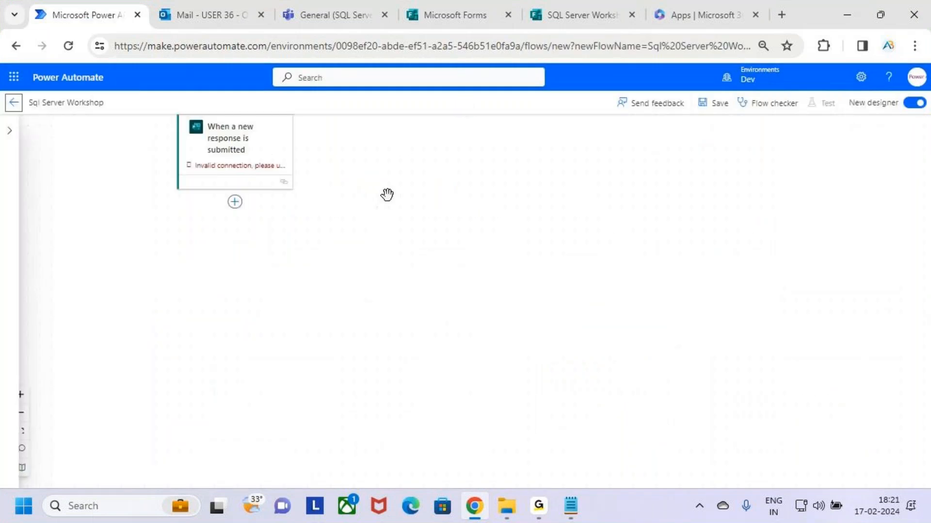
click(914, 103)
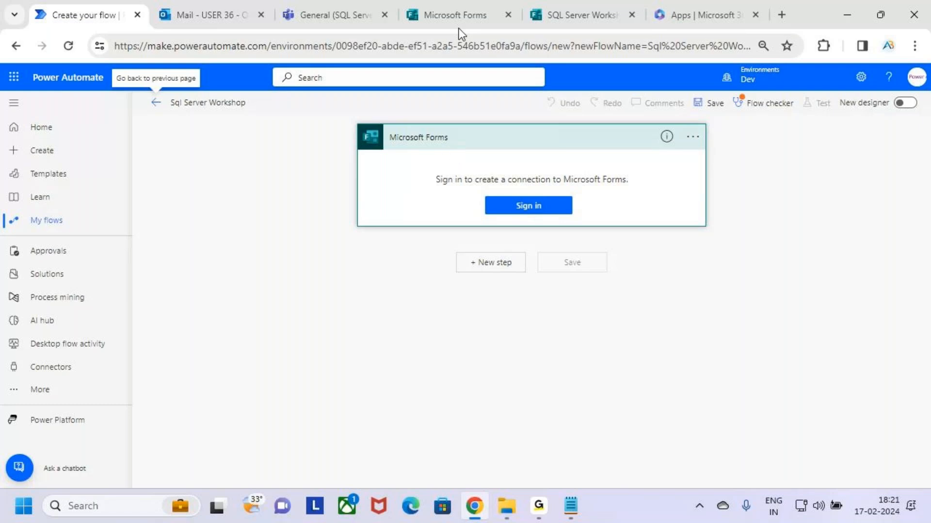
click(559, 7)
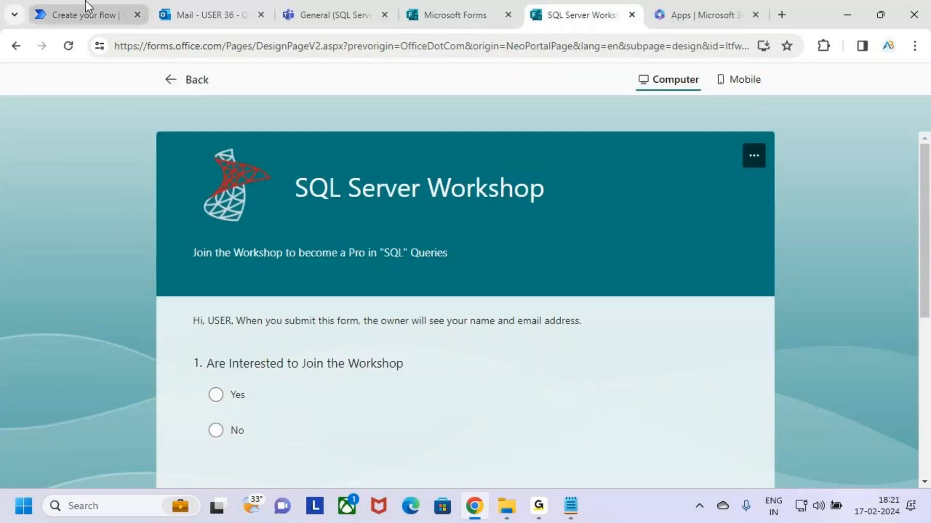
click(85, 13)
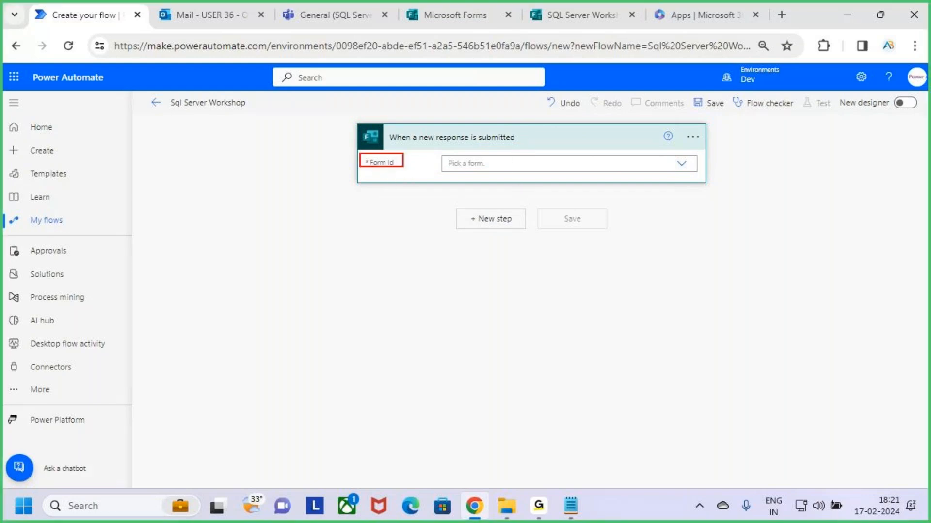
Set the trigger's Form Id to SQL Server Workshop after checking the form in Microsoft Forms
click(566, 3)
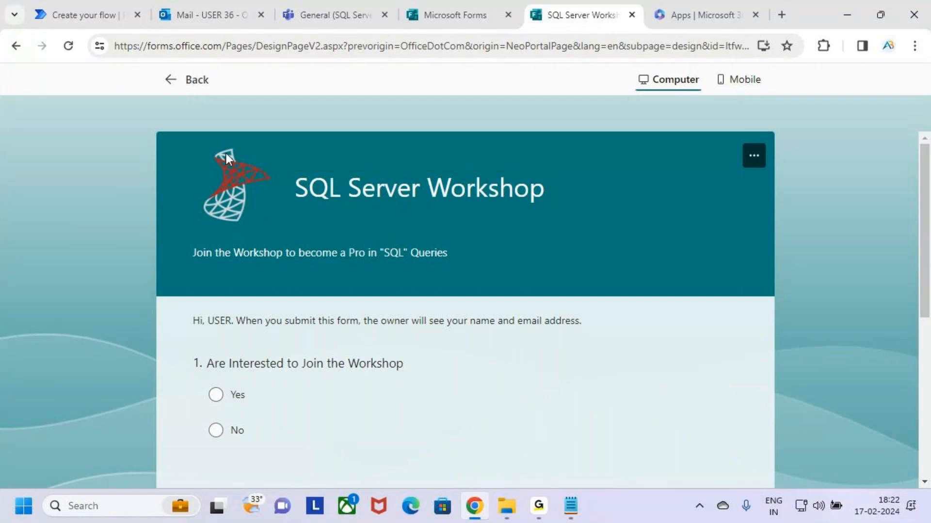
click(170, 79)
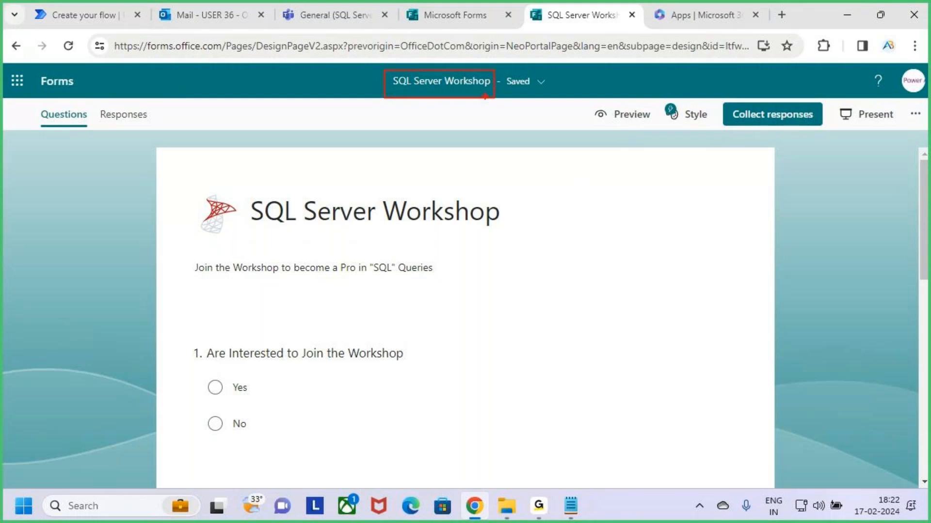
click(82, 15)
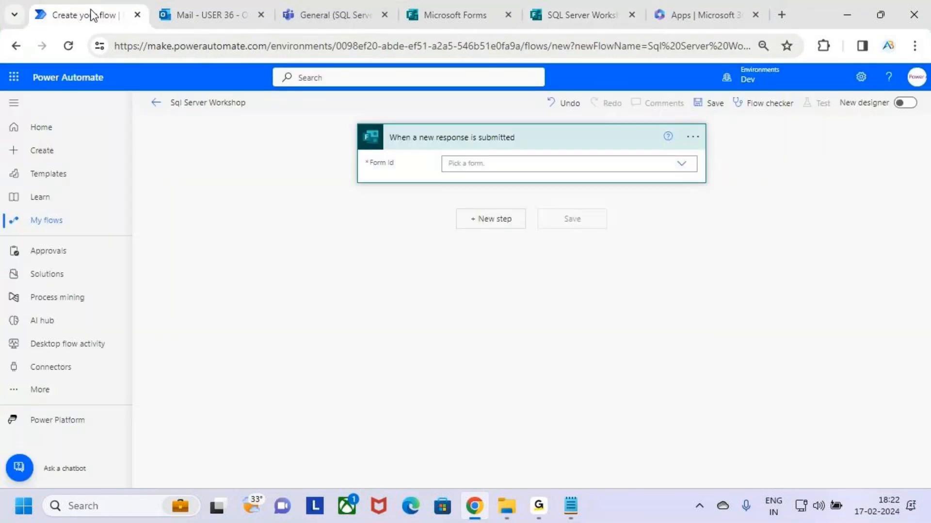
click(681, 165)
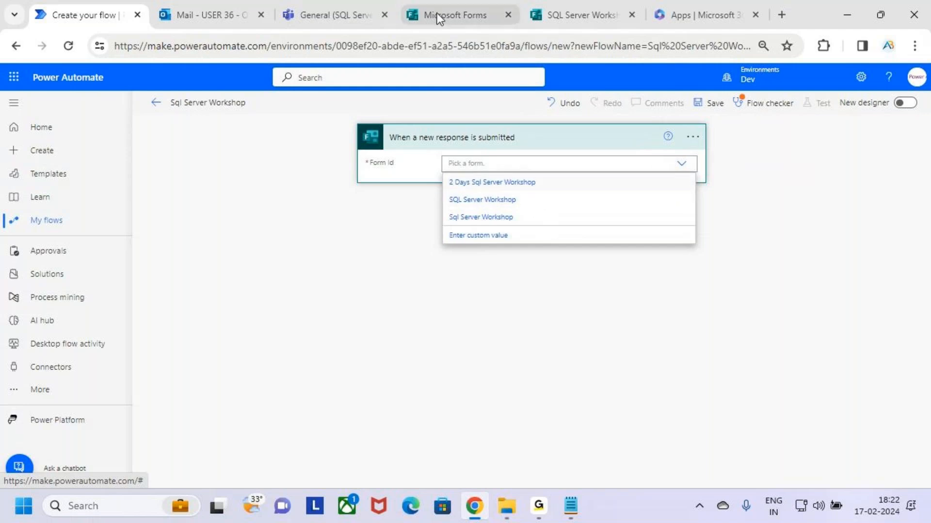
click(465, 15)
click(577, 15)
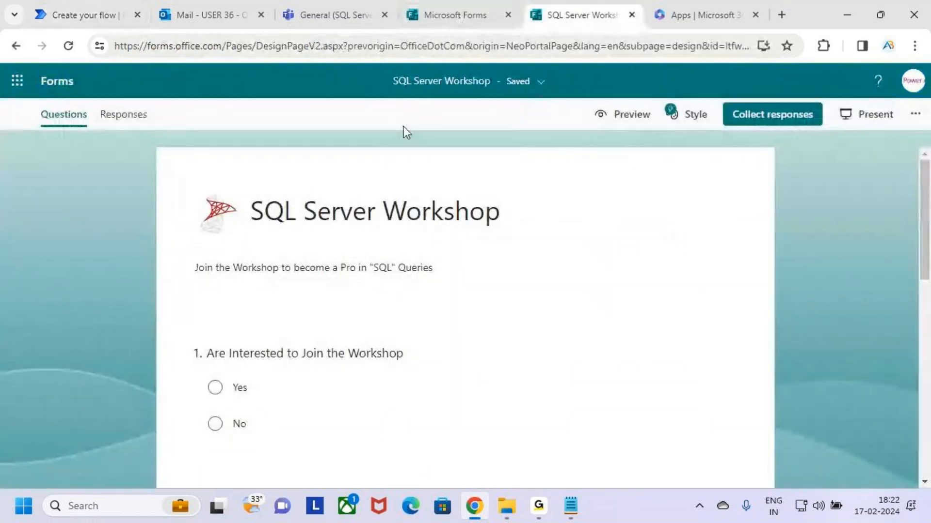
click(68, 13)
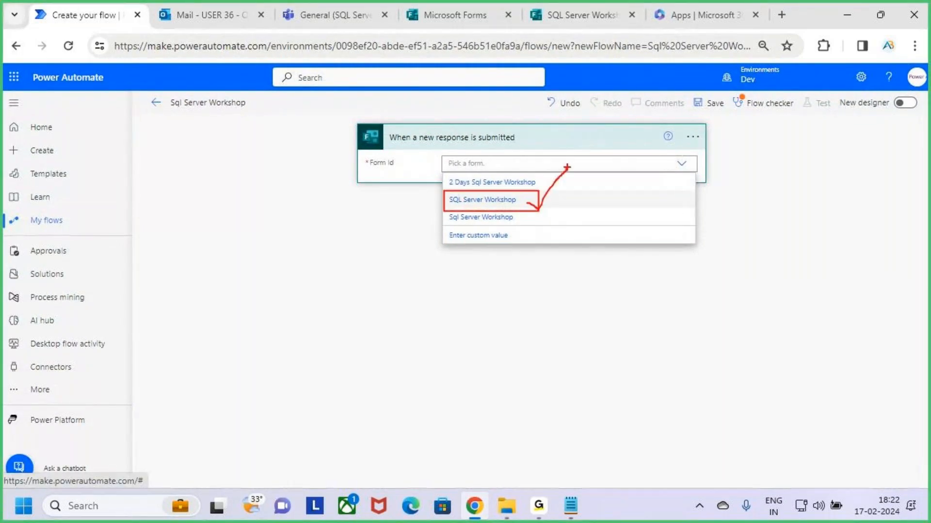
click(557, 201)
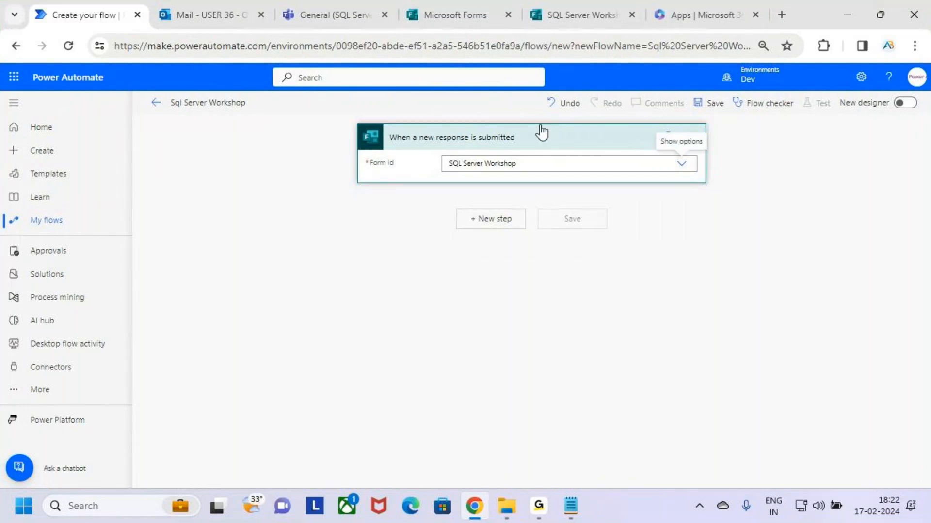
Add a new step and search 'Get Response' to find Microsoft Forms' Get response details
click(501, 223)
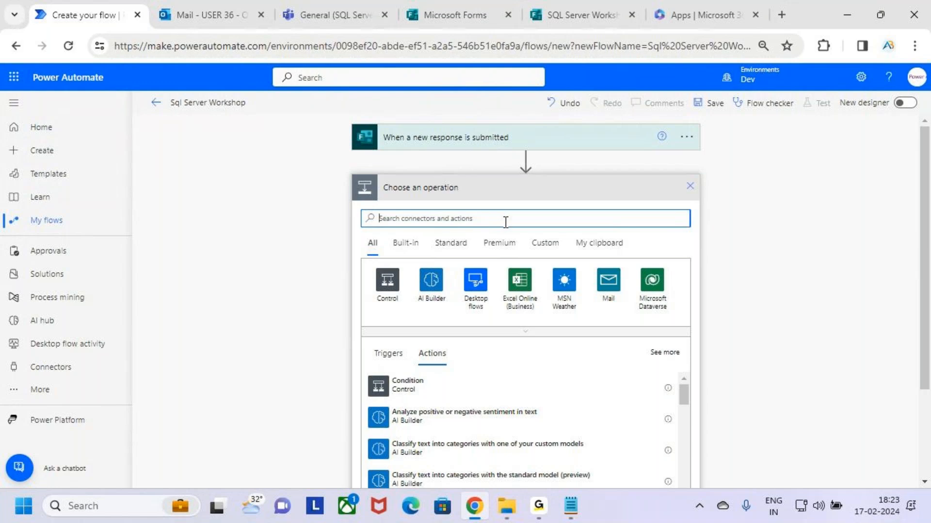
text(Get)
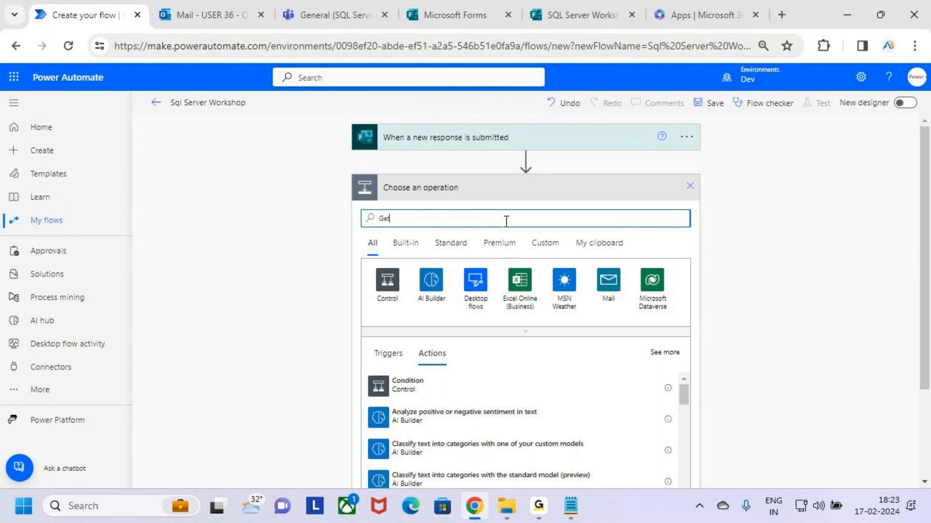
text( Response)
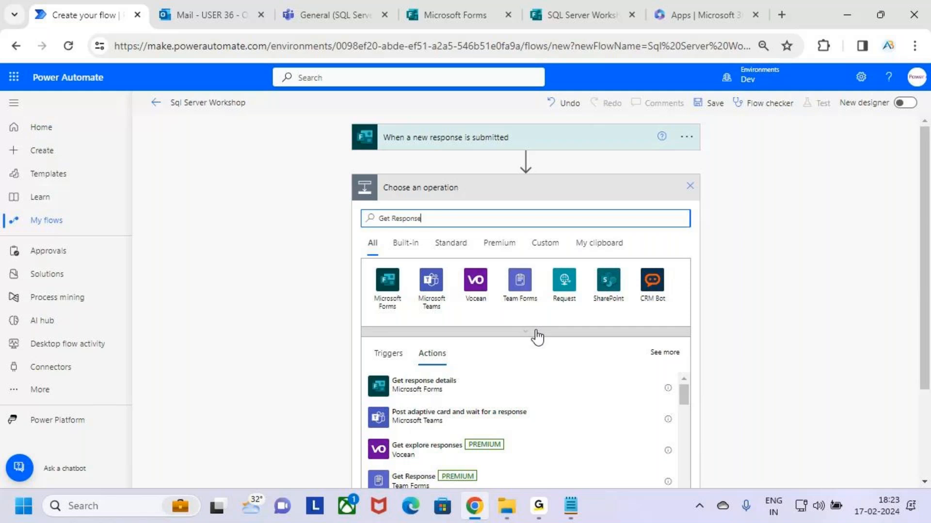
mouse_move(359, 368)
mouse_down()
mouse_move(493, 404)
mouse_move(410, 397)
mouse_up()
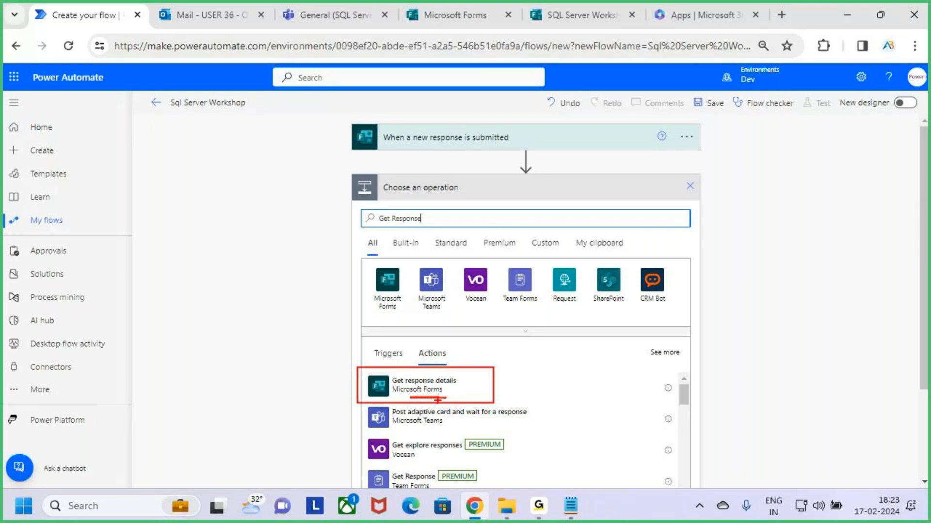
drag(483, 382, 510, 347)
key(Escape)
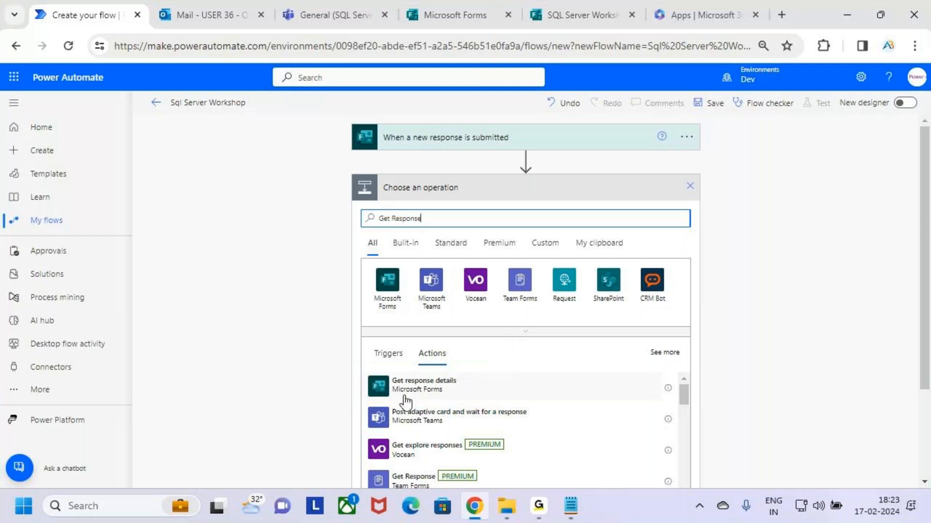
Add the Get response details action with Form Id set to SQL Server Workshop
click(473, 389)
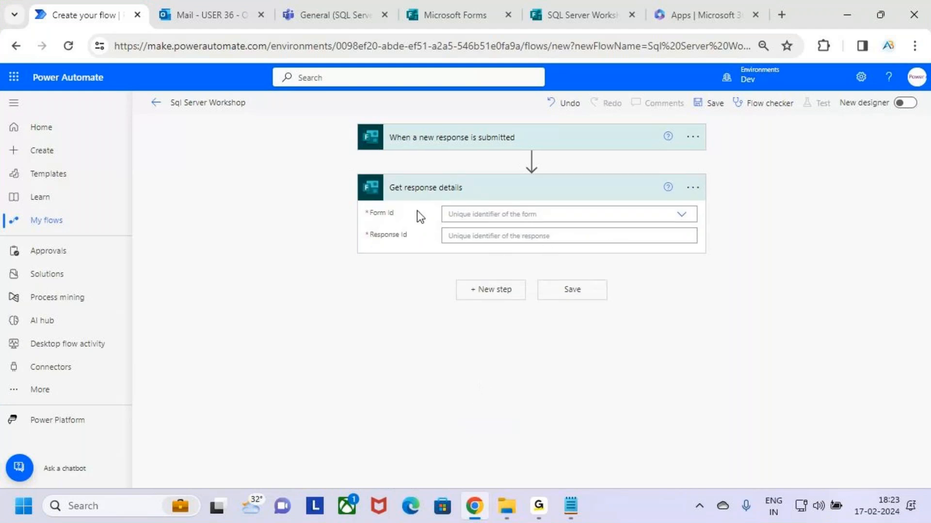
key(ctrl+2)
drag(362, 202, 419, 220)
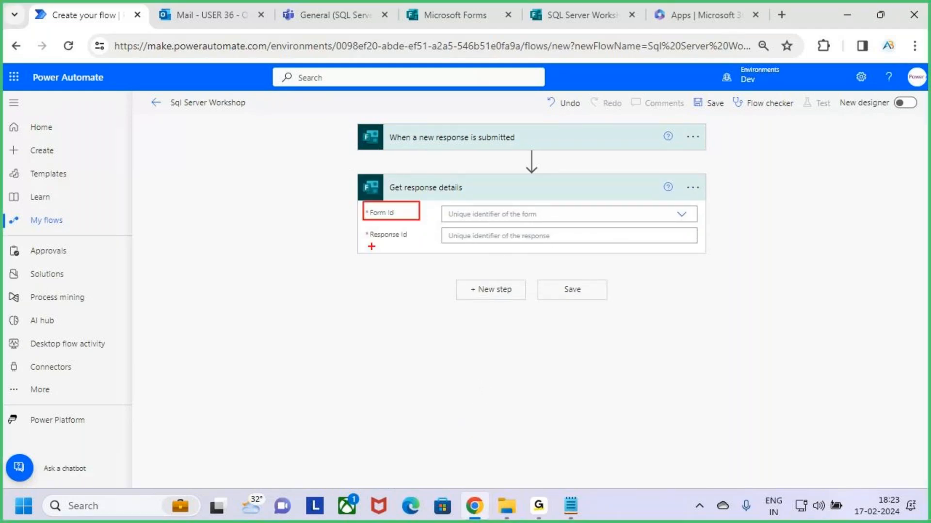
drag(359, 227, 433, 248)
key(Escape)
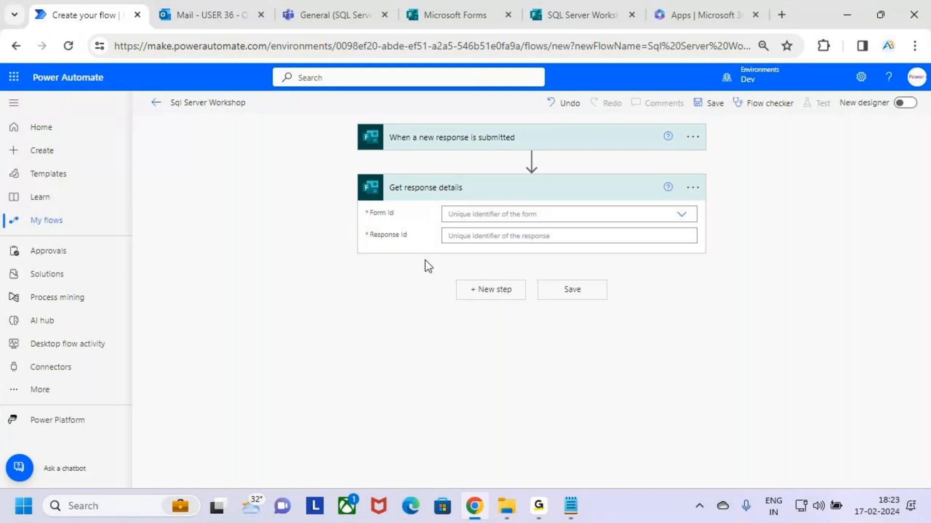
click(478, 215)
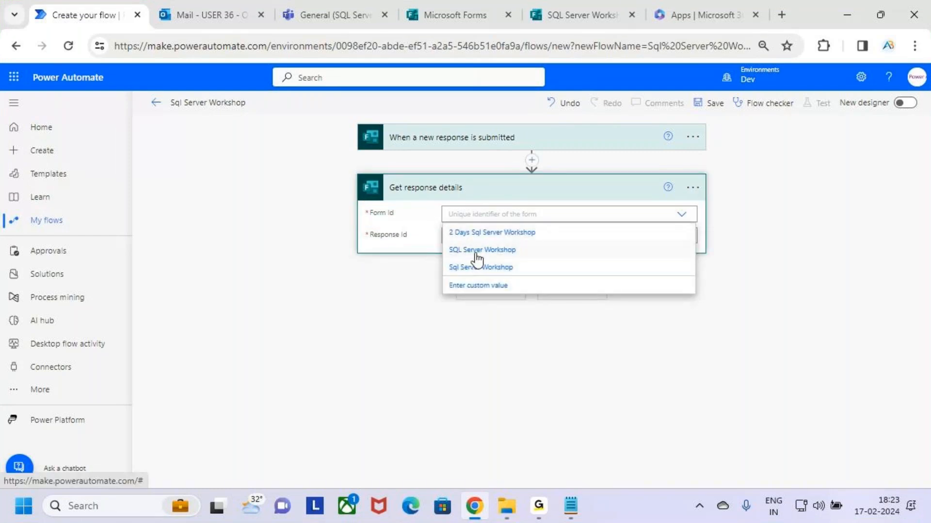
key(ctrl+2)
drag(437, 245, 520, 259)
key(Escape)
click(535, 254)
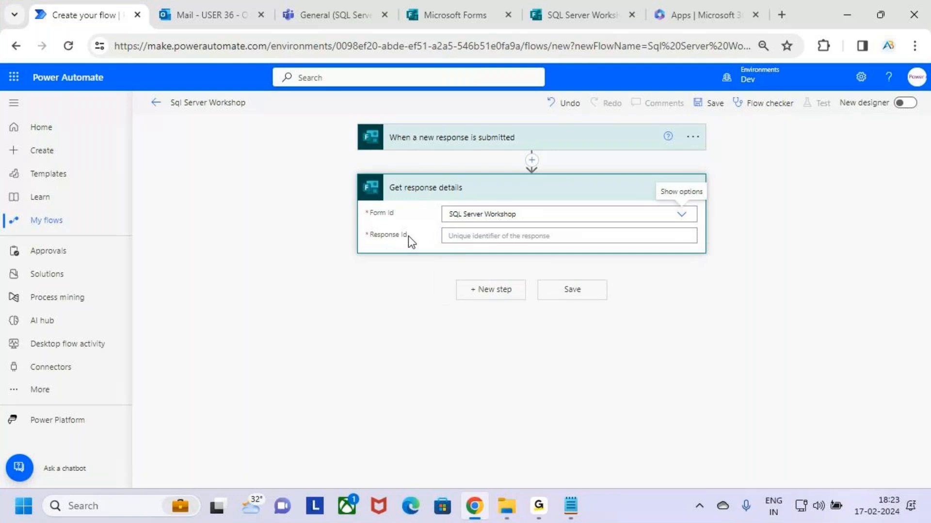
Select the empty Response Id field to bring up dynamic content
click(636, 240)
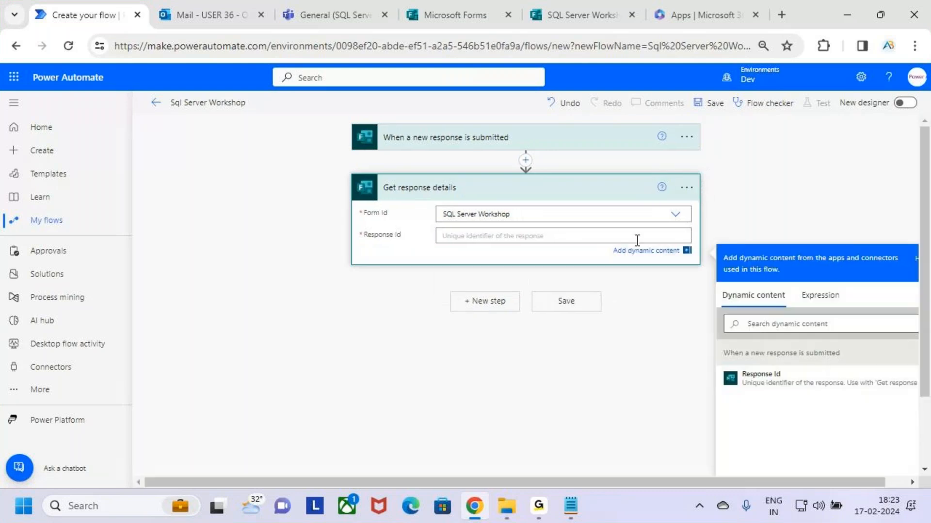
key(ctrl+2)
mouse_move(719, 361)
mouse_down()
mouse_move(775, 381)
mouse_move(918, 395)
mouse_up()
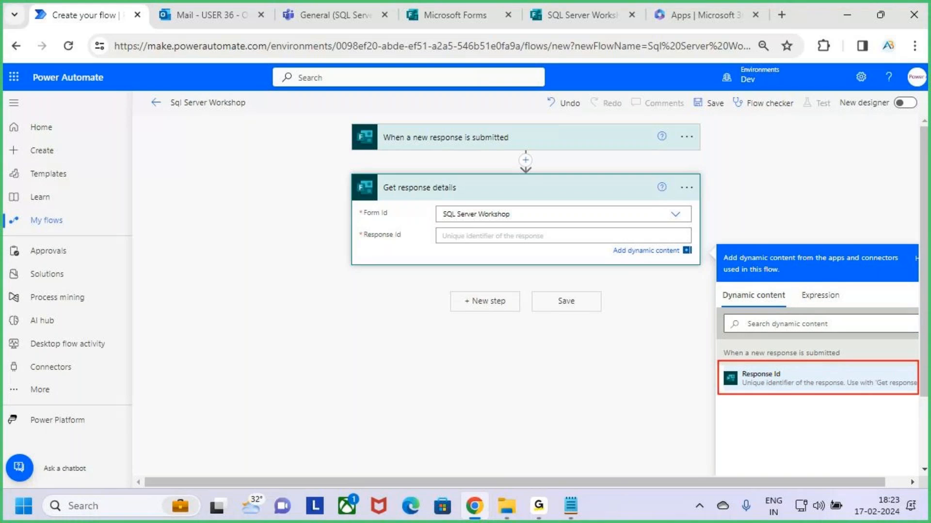
drag(444, 236, 474, 236)
key(Escape)
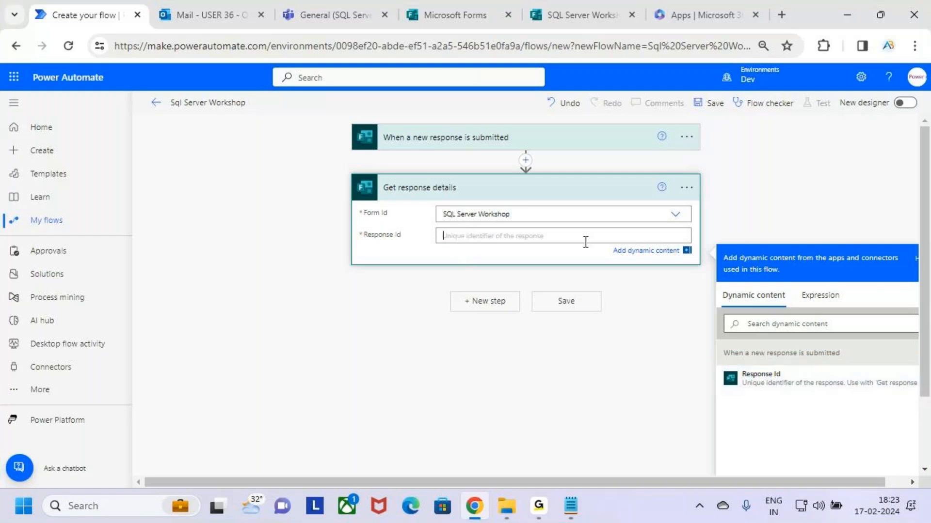
drag(717, 363, 788, 388)
key(Escape)
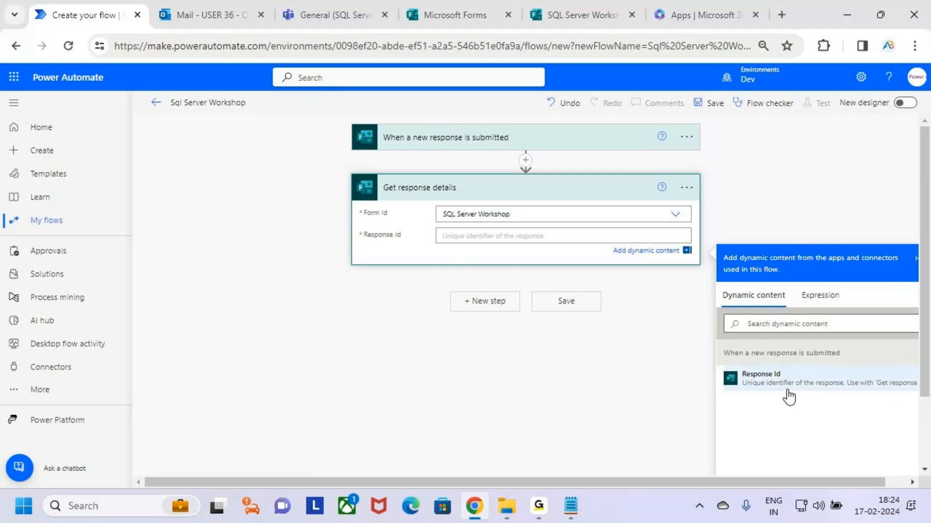
click(540, 509)
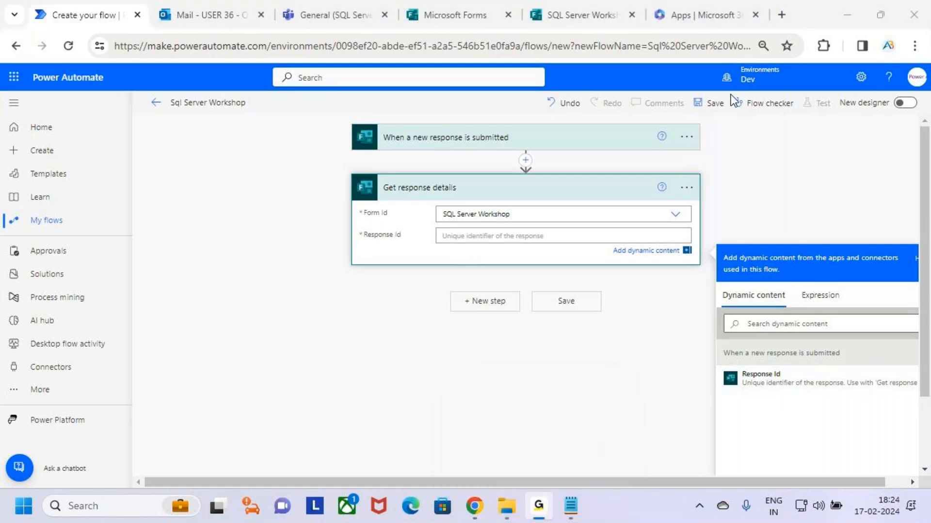
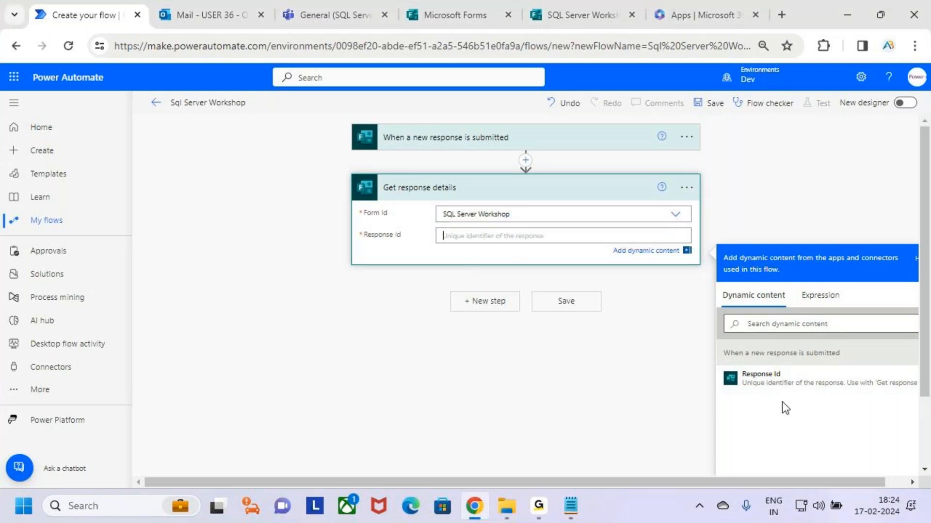
Set Get response details' Response Id to the trigger's Response Id and collapse the card
click(800, 385)
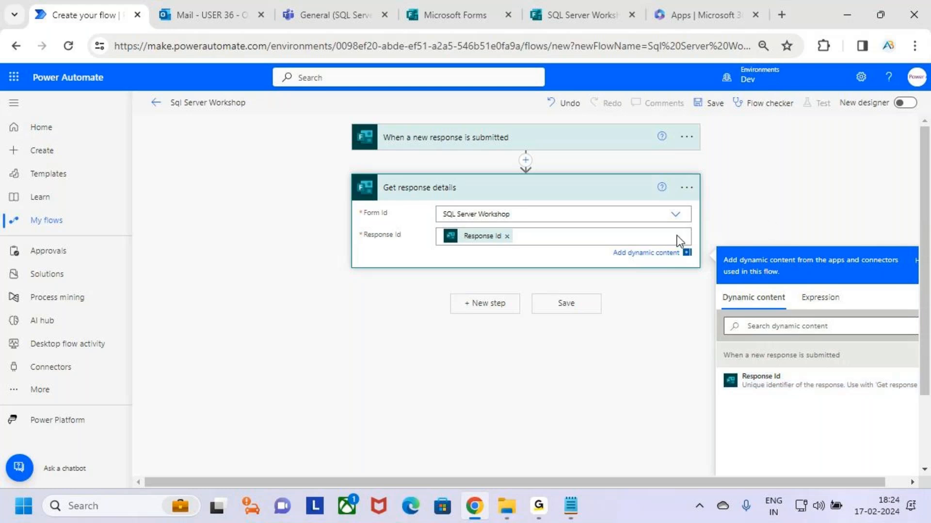
click(321, 218)
key(ctrl+2)
drag(487, 107, 487, 126)
drag(474, 118, 488, 127)
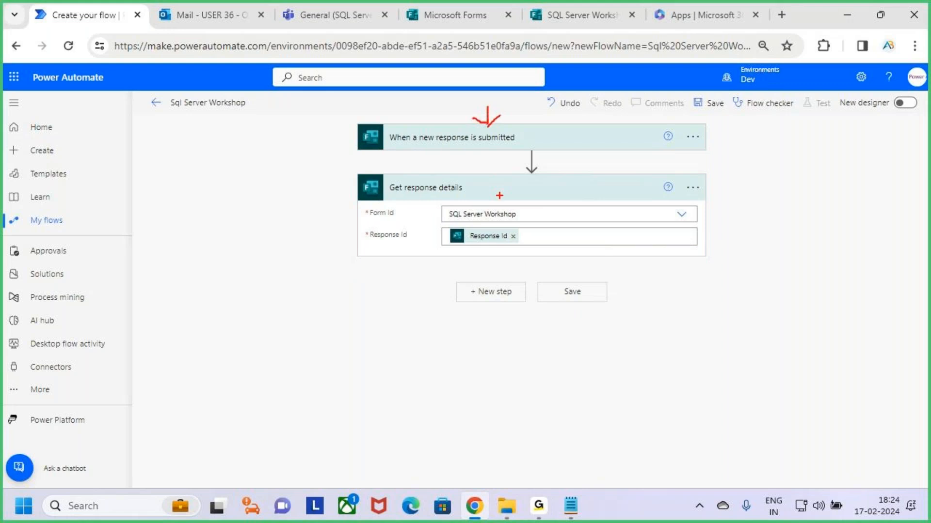
key(Escape)
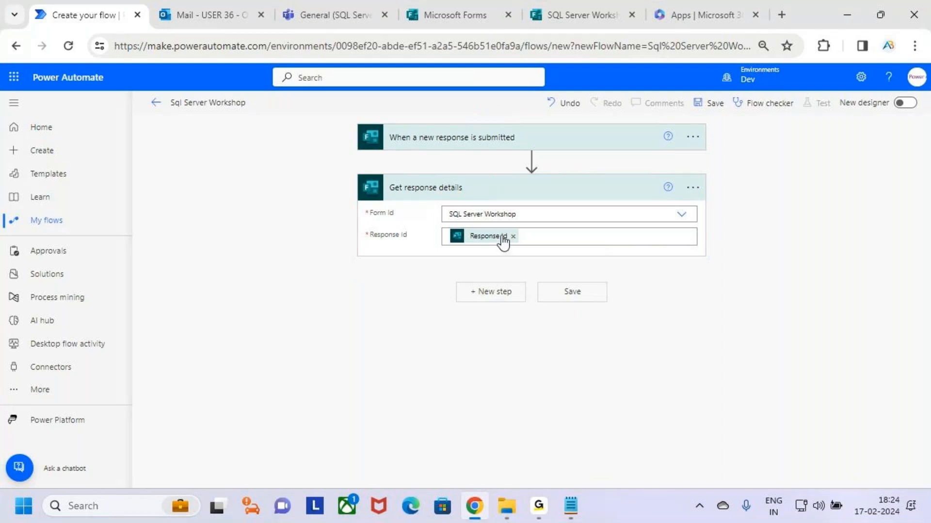
click(580, 195)
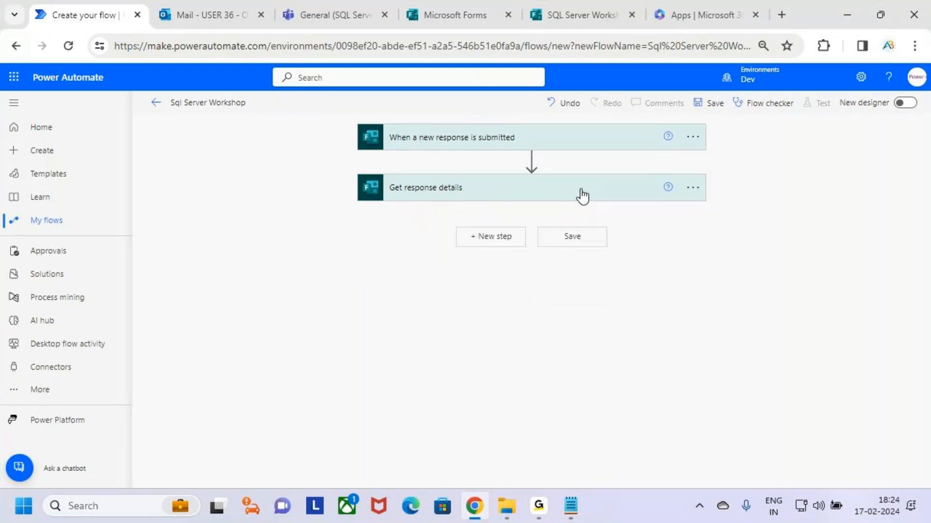
click(601, 192)
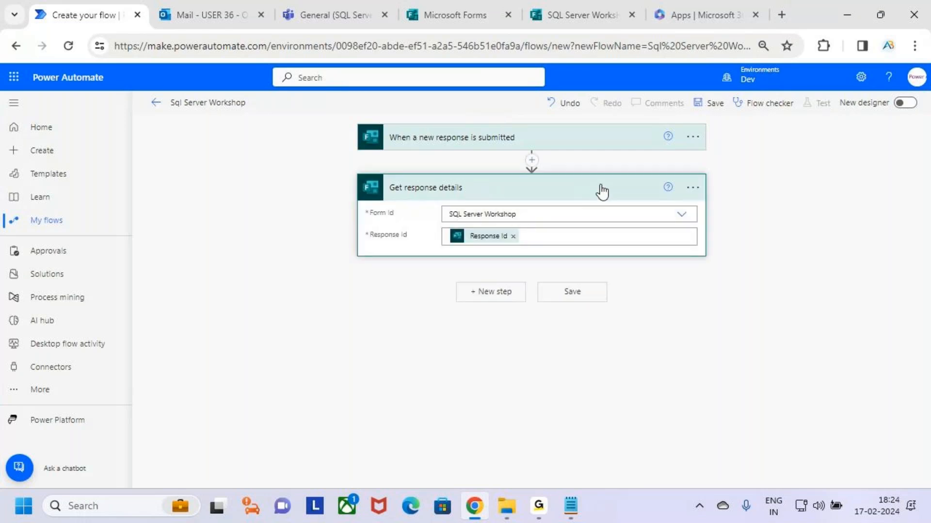
click(601, 192)
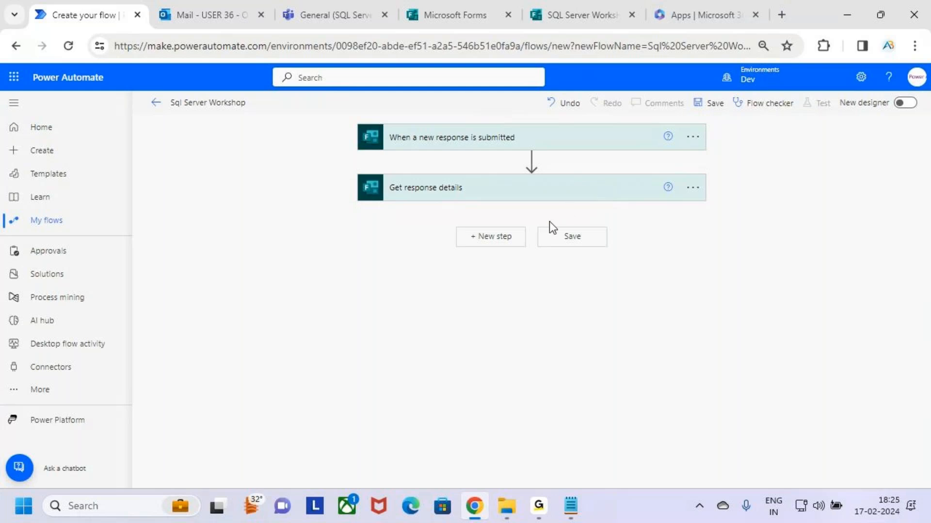
Search 'get user' and add Office 365 Users Get user profile (V2) as the third step
click(505, 240)
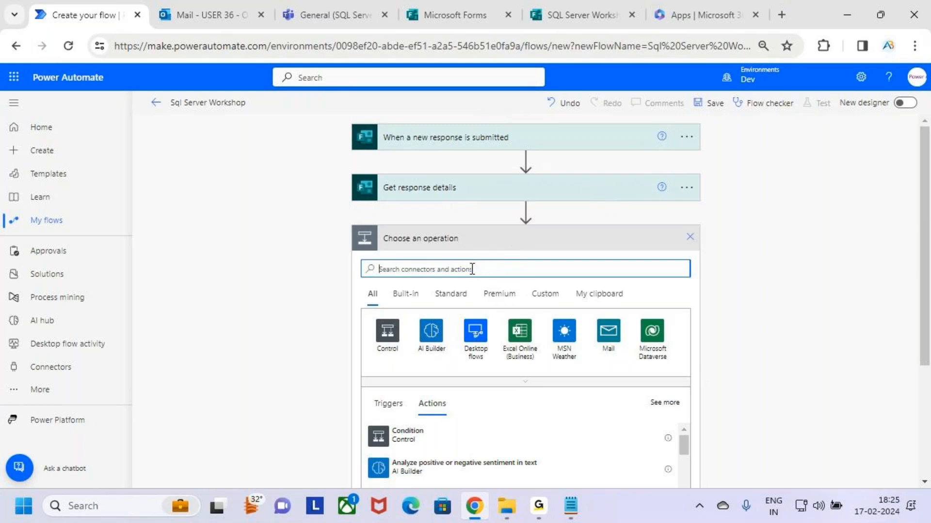
text(eet user)
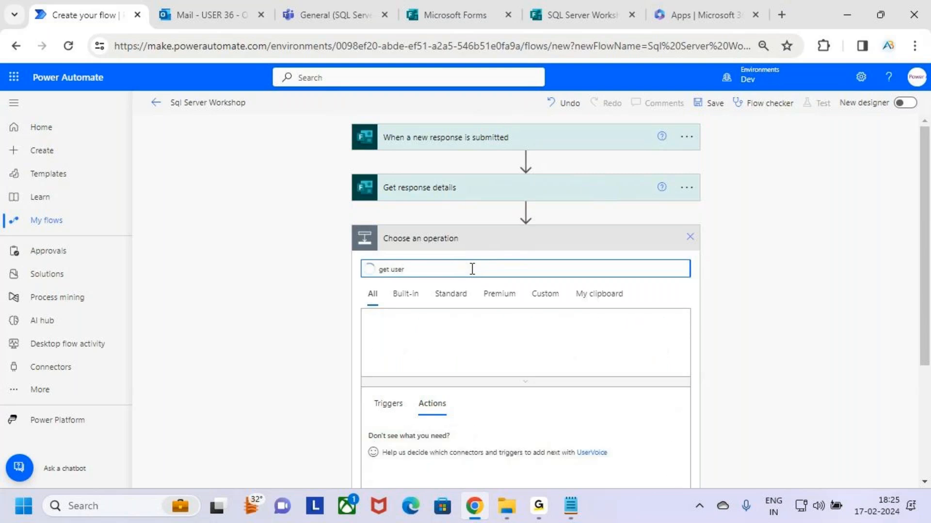
scroll(606, 342, down, 3)
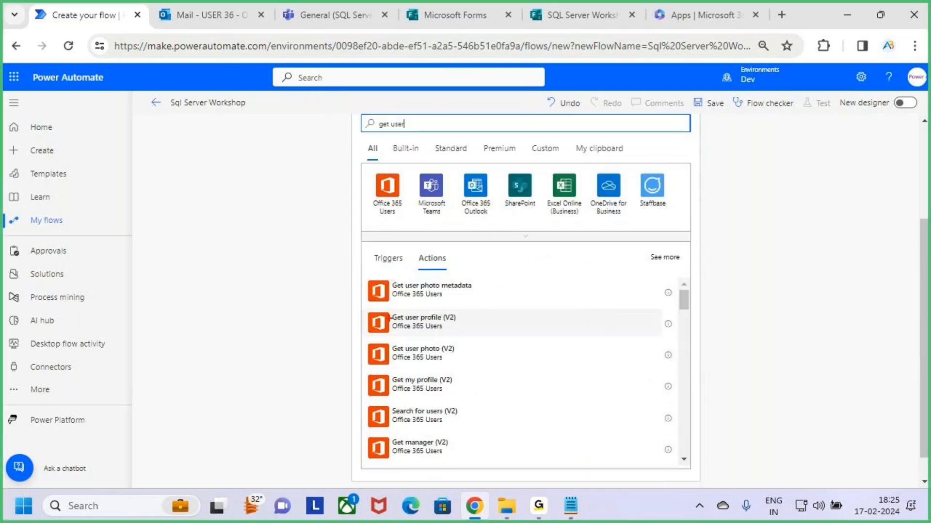
mouse_move(367, 305)
mouse_down()
mouse_move(487, 334)
mouse_move(505, 290)
mouse_up()
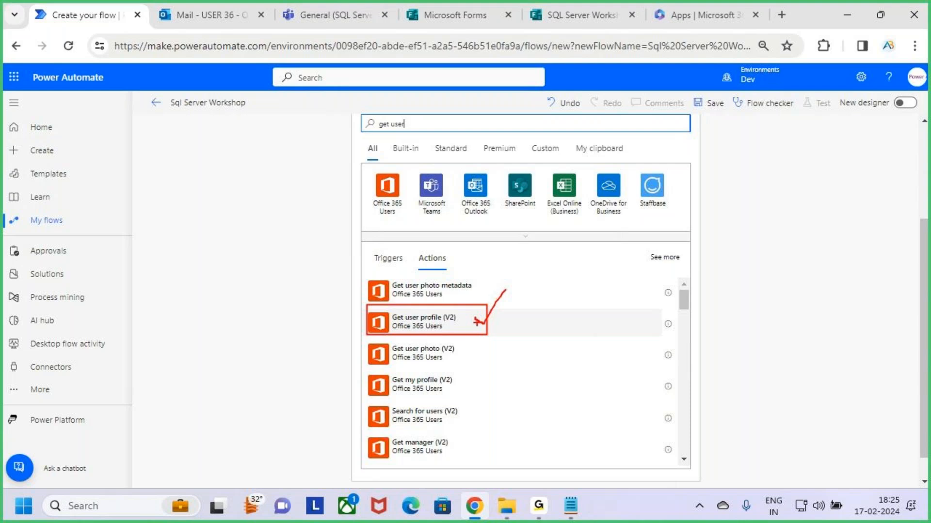
mouse_move(475, 317)
mouse_down()
mouse_move(493, 331)
mouse_move(517, 304)
mouse_up()
key(Escape)
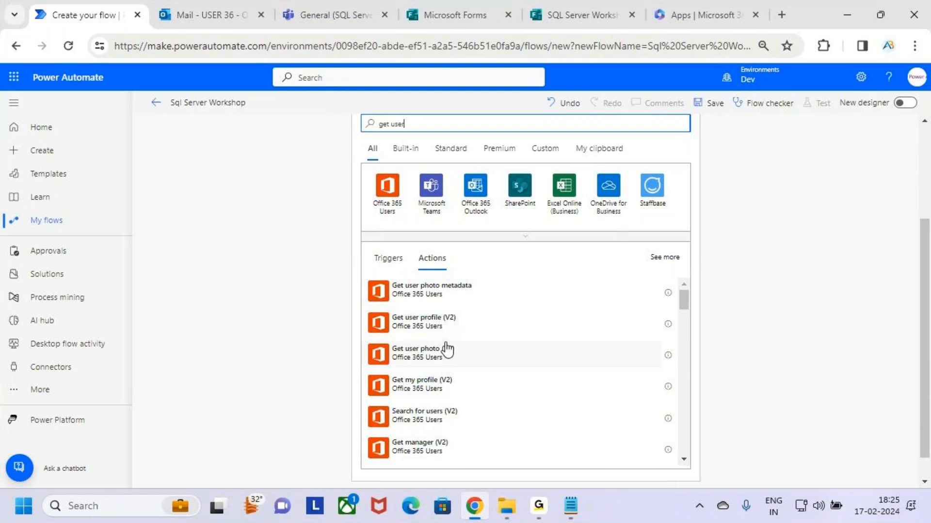
click(485, 328)
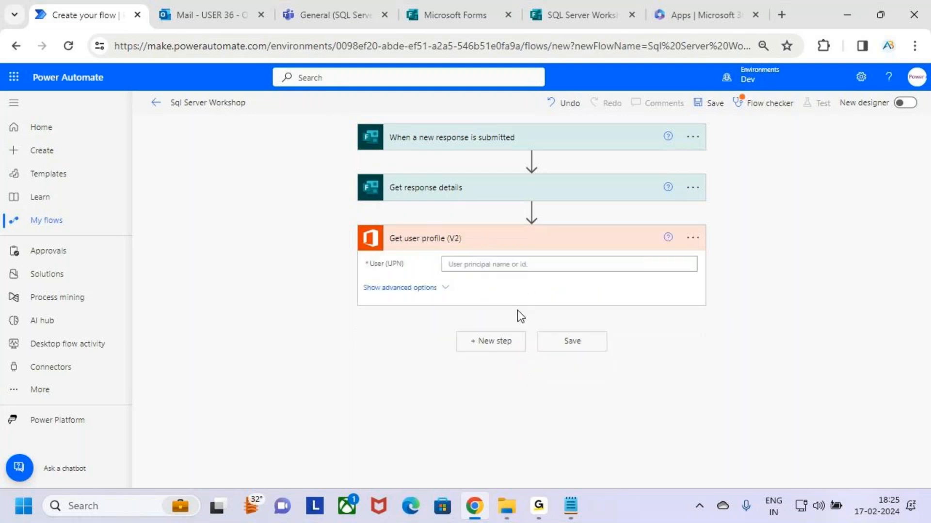
Select the User (UPN) field, checking the SQL Server Workshop form for reference
click(693, 238)
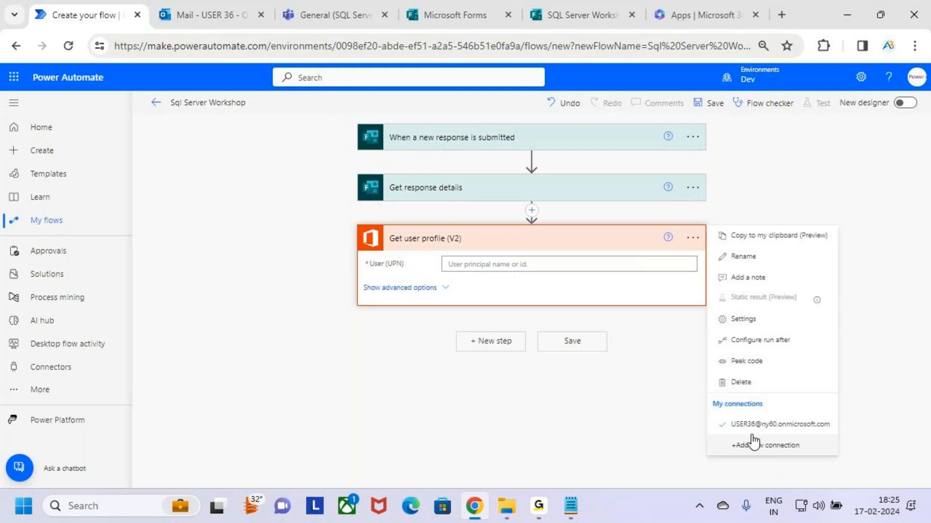
click(627, 415)
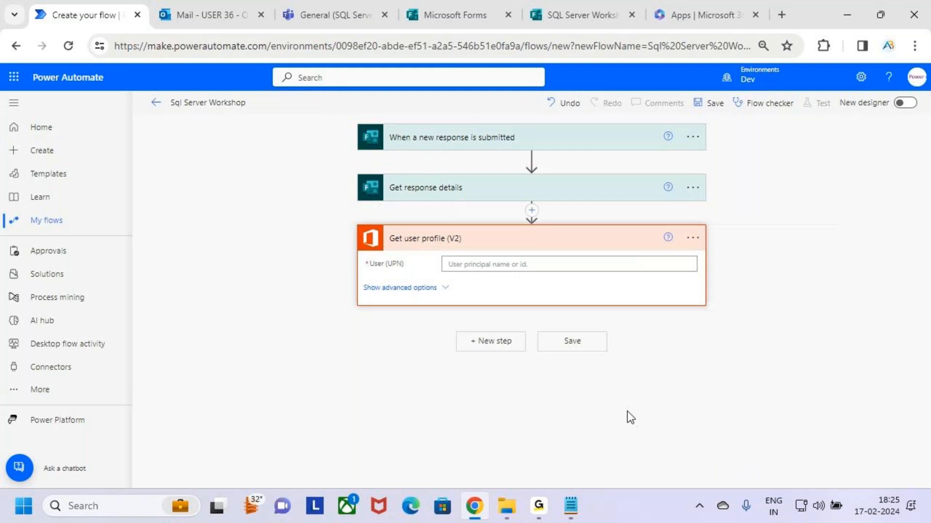
click(498, 264)
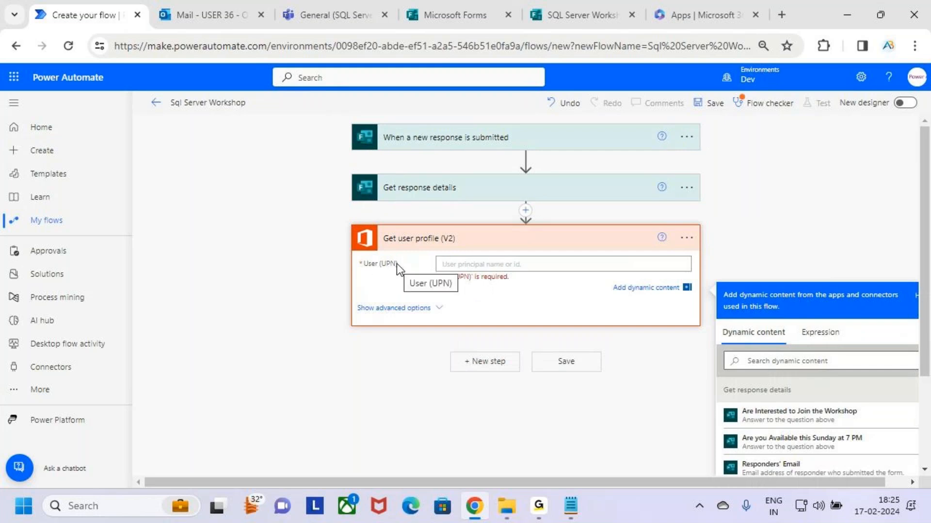
key(ctrl+2)
drag(377, 256, 406, 273)
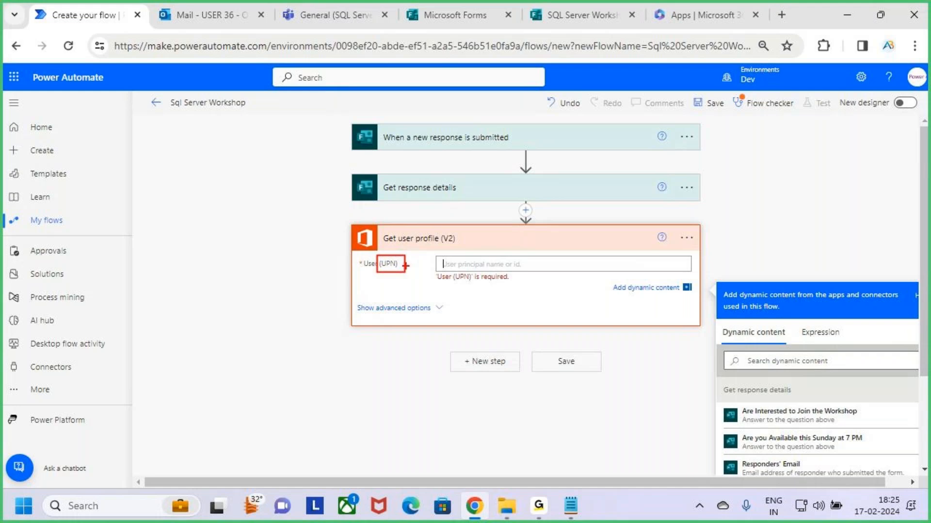
key(Escape)
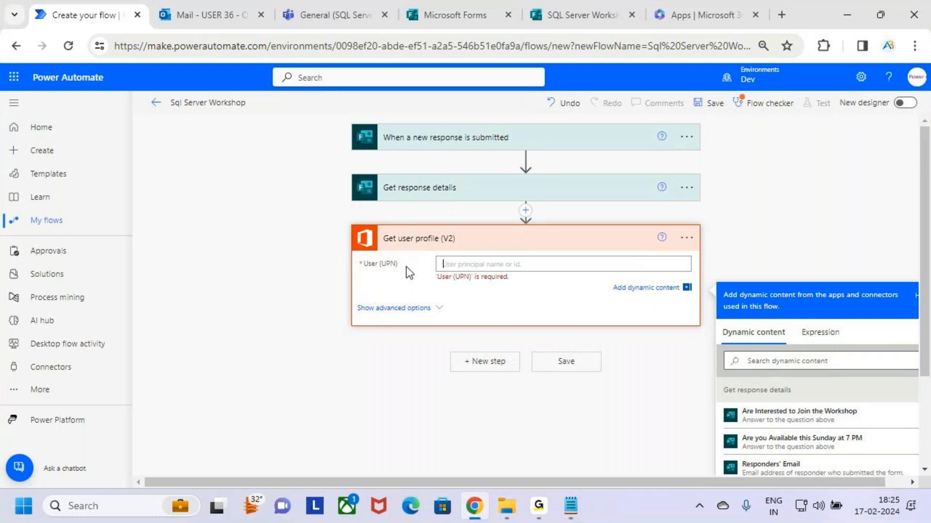
click(571, 19)
click(463, 15)
click(567, 6)
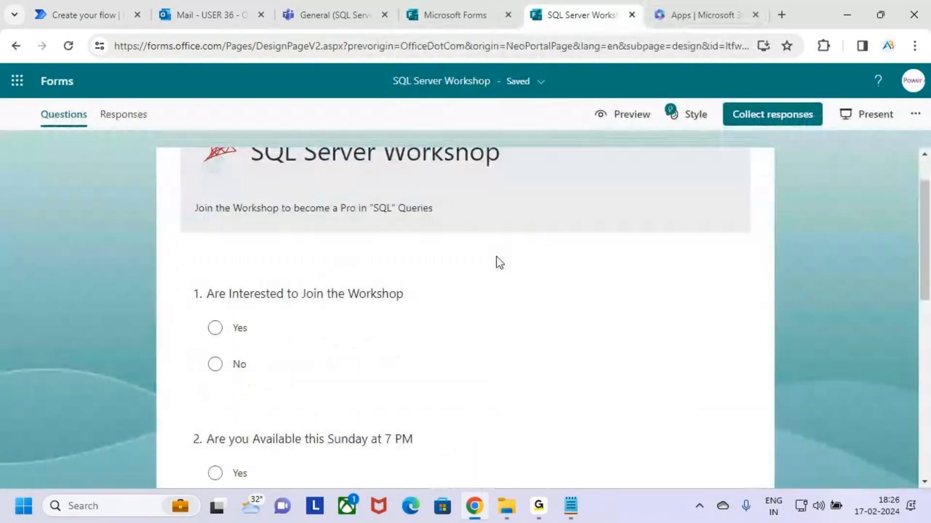
click(103, 5)
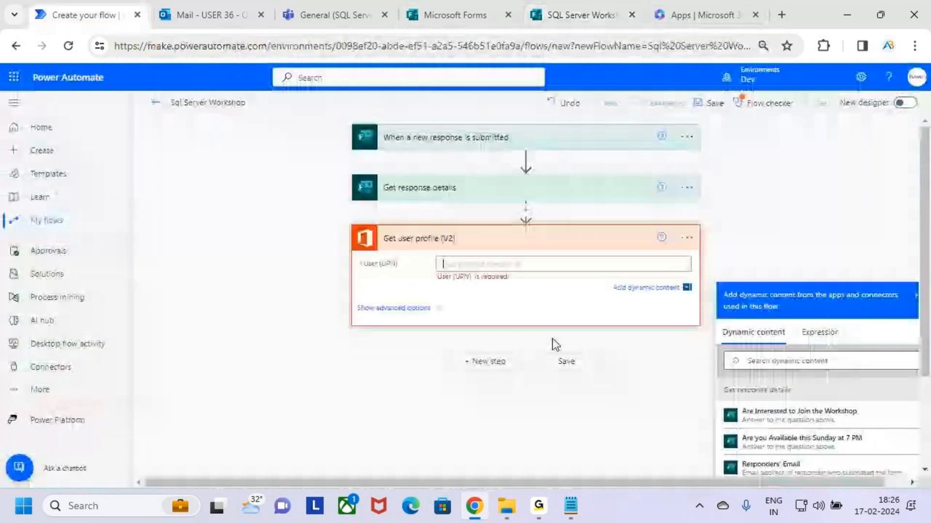
drag(436, 251, 574, 279)
key(Escape)
Fill User (UPN) with Responders' Email and collapse the Get user profile (V2) card
scroll(824, 291, down, 2)
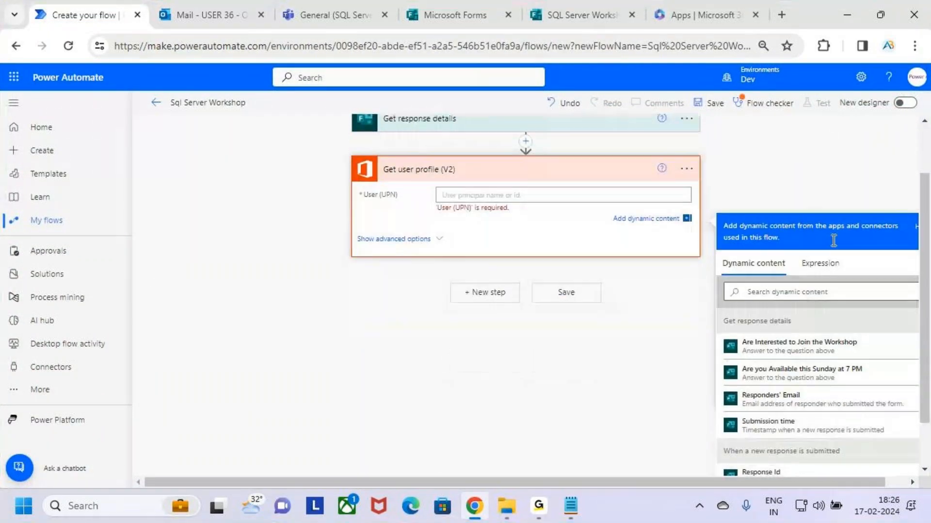
key(ctrl+2)
mouse_move(722, 381)
mouse_down()
mouse_move(765, 403)
mouse_move(899, 411)
mouse_up()
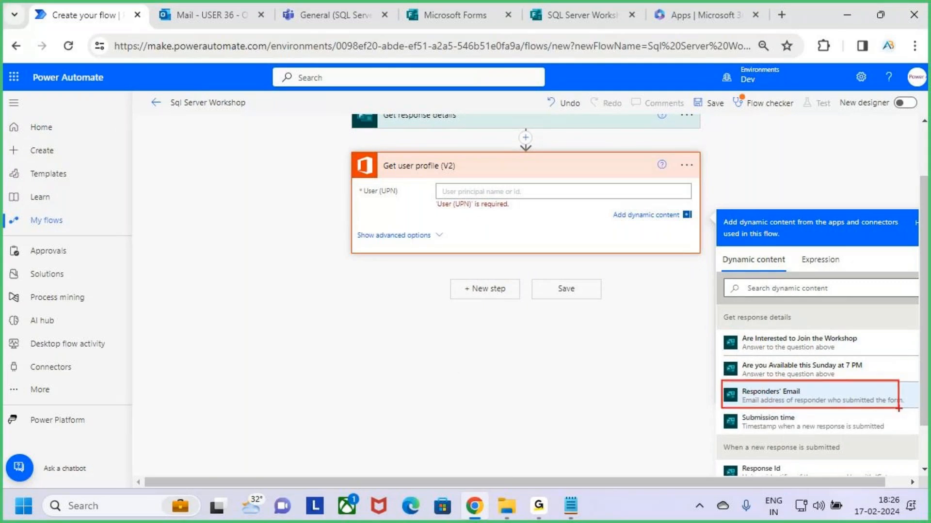
drag(478, 193, 527, 190)
key(Escape)
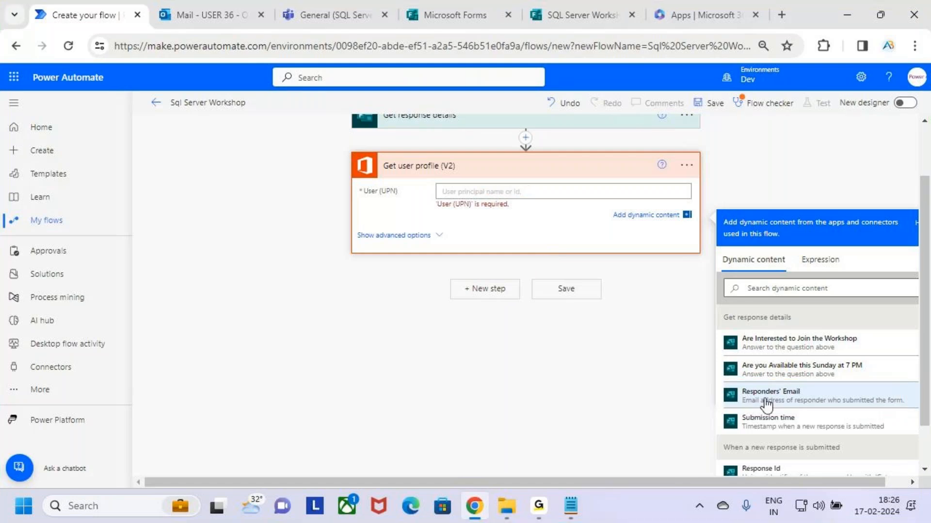
click(806, 405)
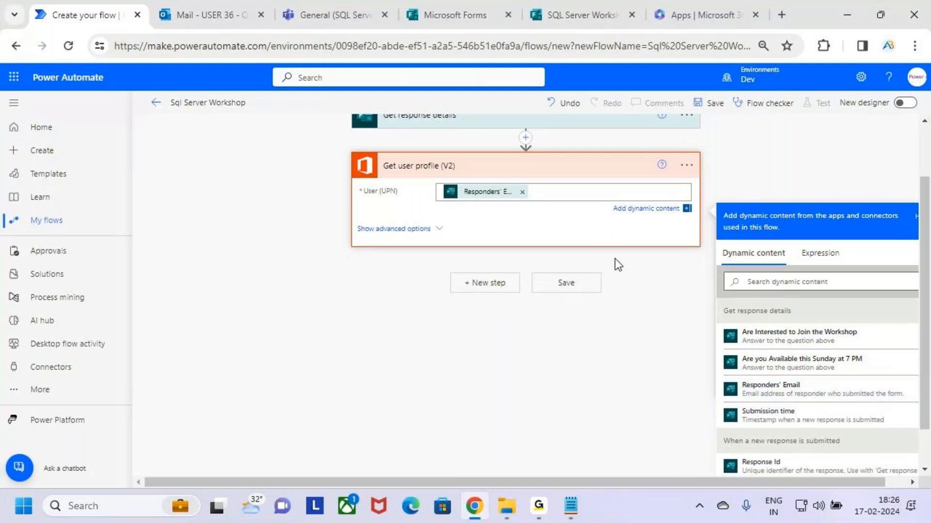
scroll(552, 208, up, 2)
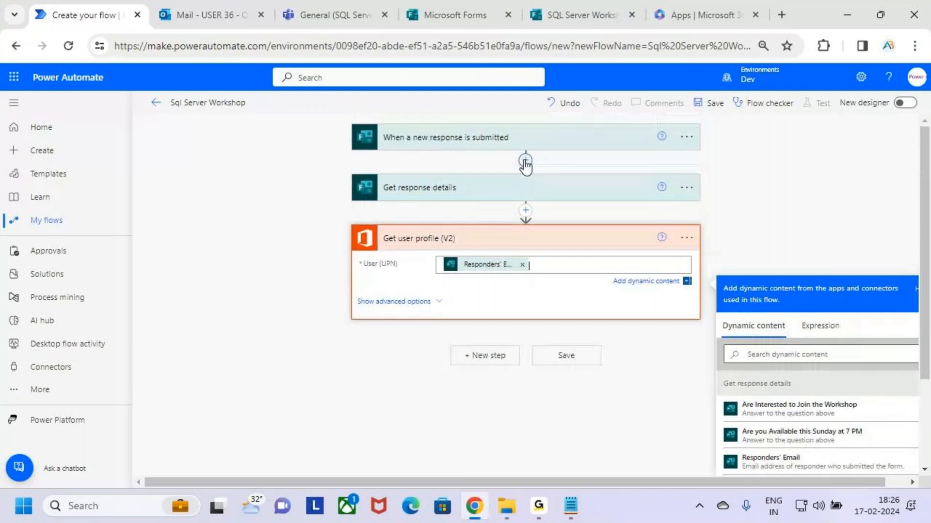
key(ctrl+2)
mouse_move(354, 223)
mouse_down()
mouse_move(656, 318)
mouse_move(703, 322)
mouse_move(694, 323)
mouse_up()
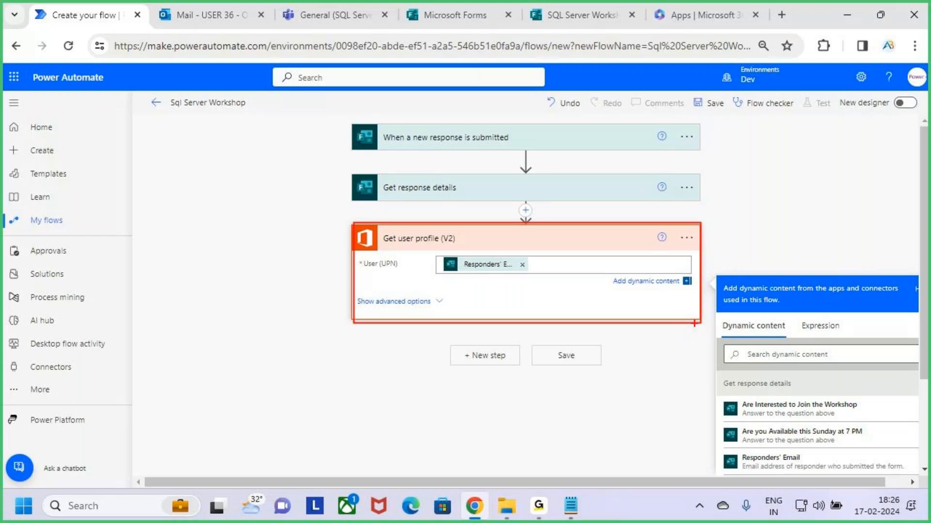
click(607, 239)
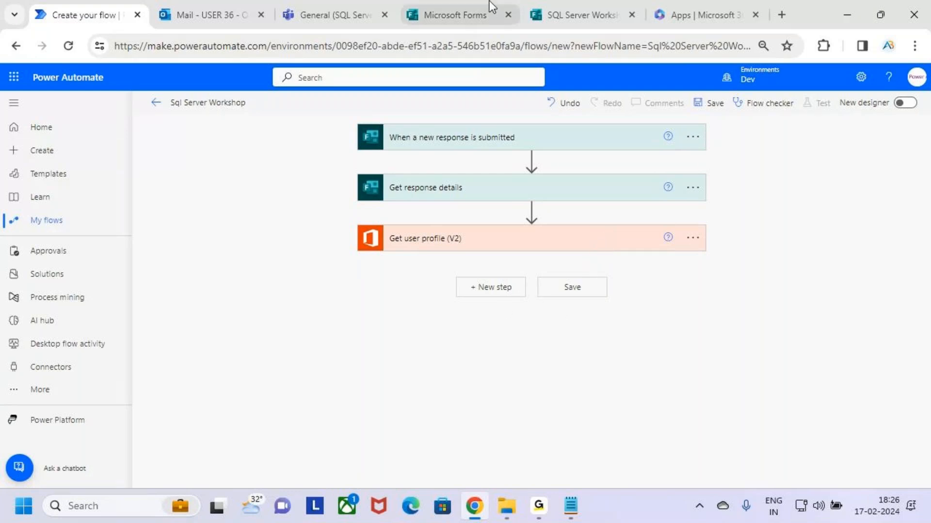
click(324, 9)
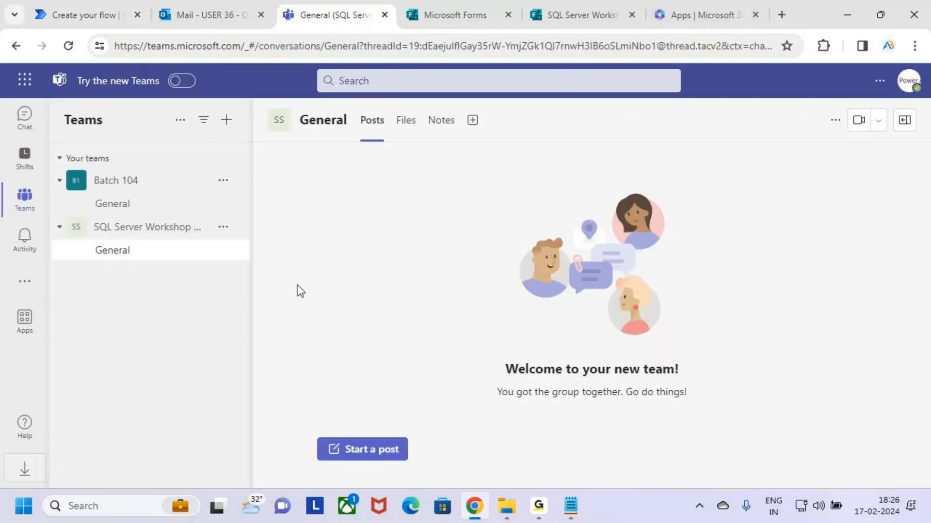
drag(173, 238, 200, 238)
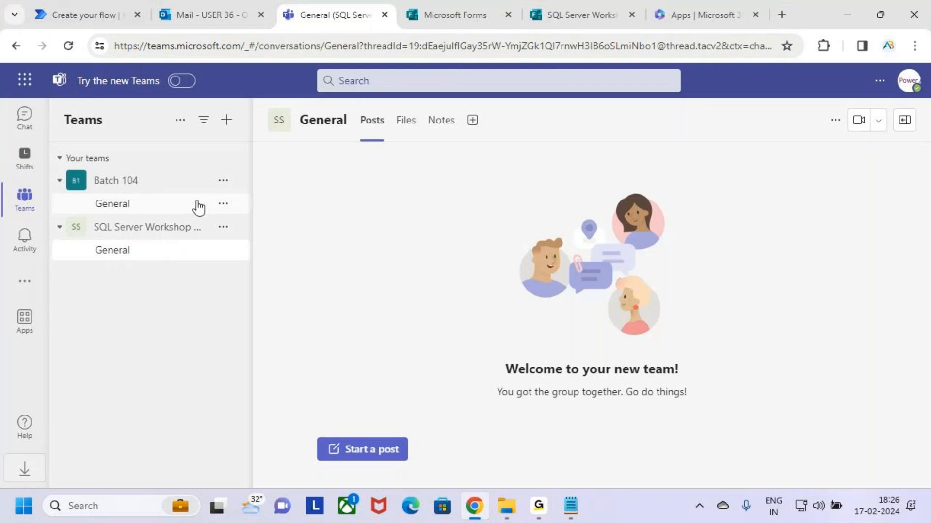
click(107, 15)
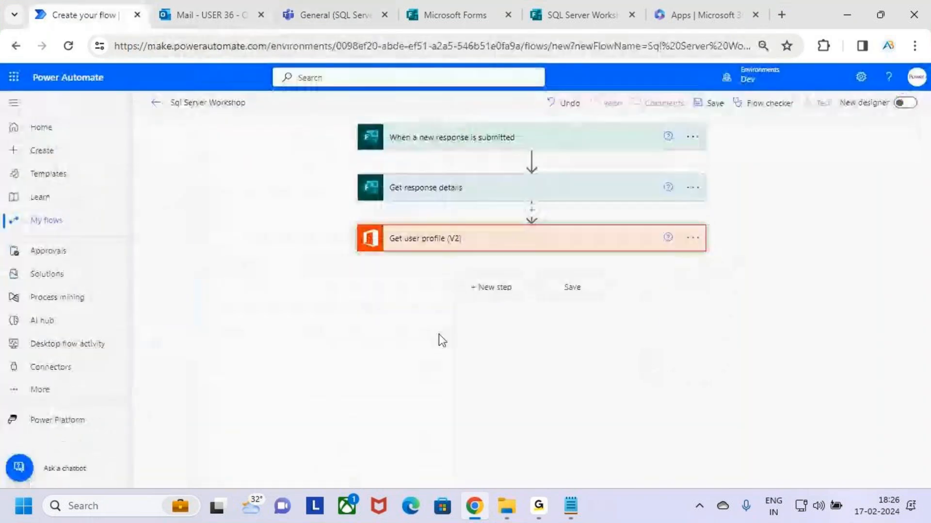
mouse_move(444, 275)
mouse_down()
mouse_move(484, 279)
mouse_move(528, 301)
mouse_move(552, 251)
mouse_up()
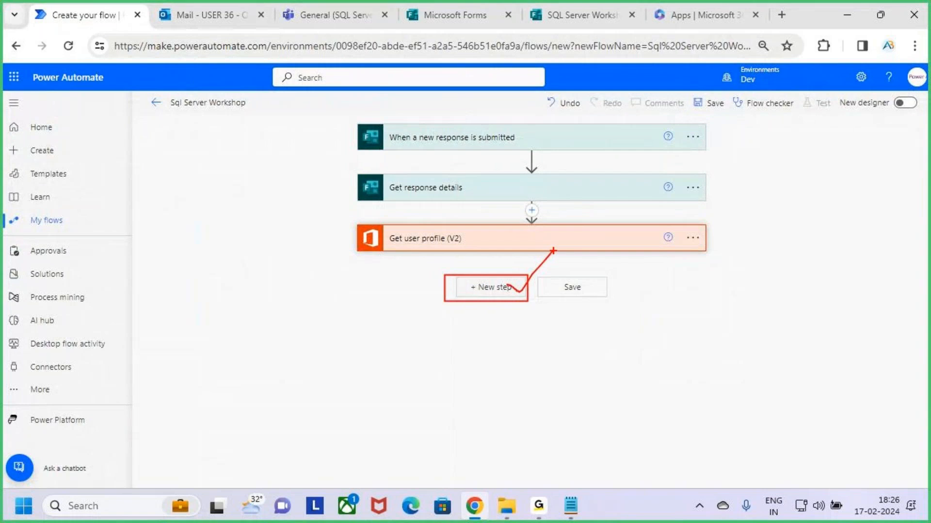
Search 'teams' as a new step and locate Microsoft Teams' Add a member to a team action
click(499, 290)
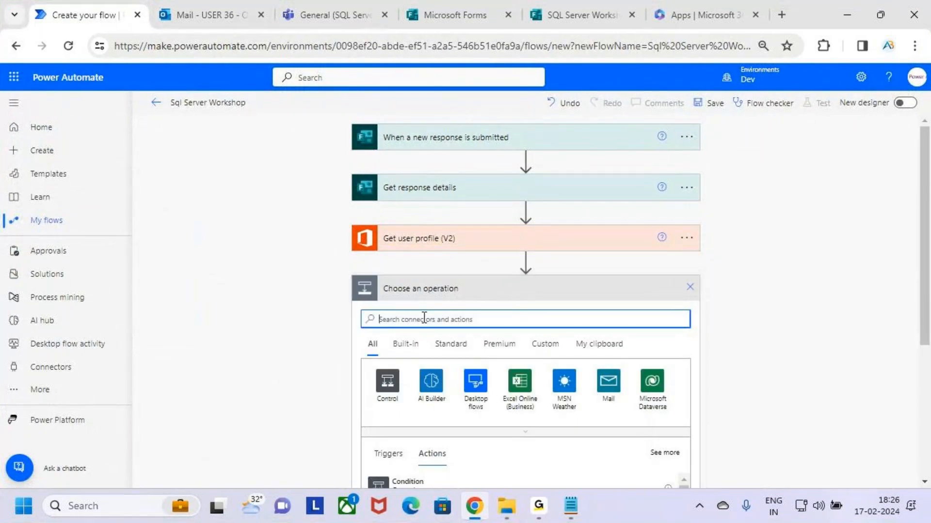
text(teams)
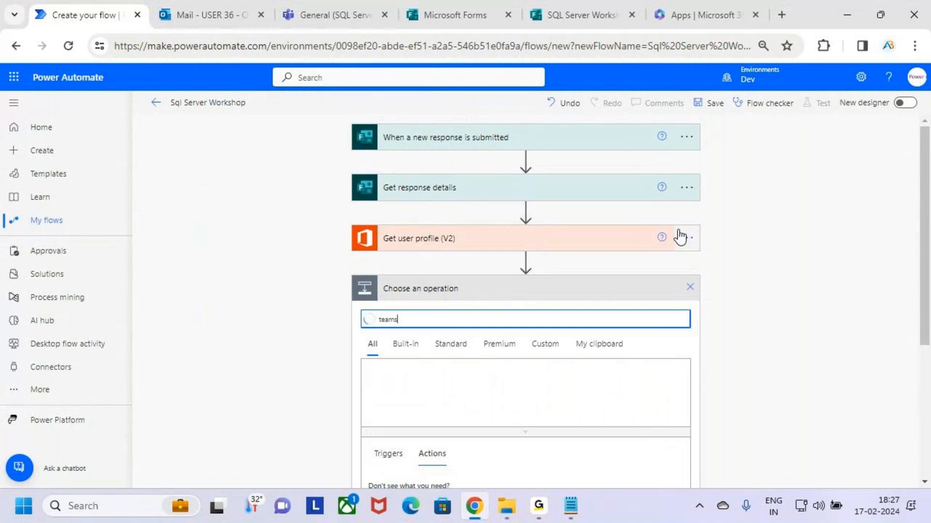
scroll(702, 206, down, 5)
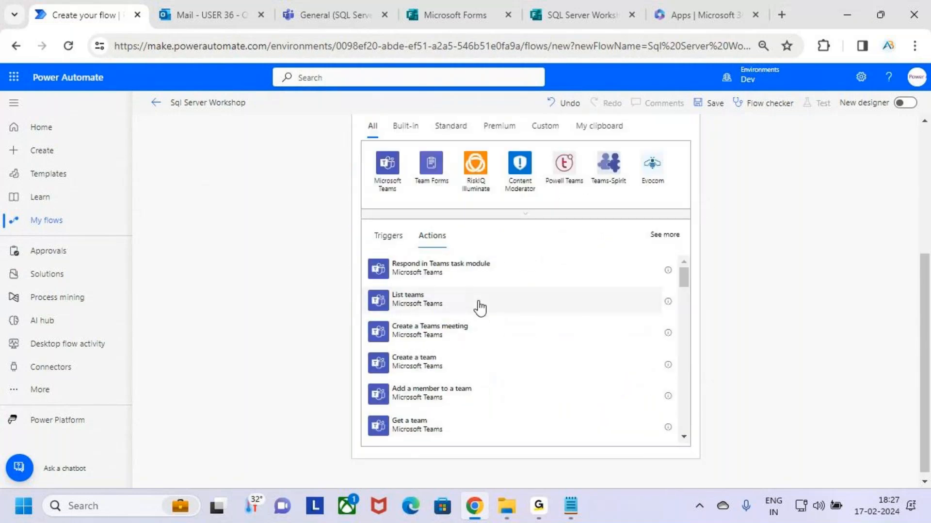
mouse_move(366, 252)
mouse_down()
mouse_move(520, 415)
mouse_move(657, 443)
mouse_up()
drag(644, 363, 698, 294)
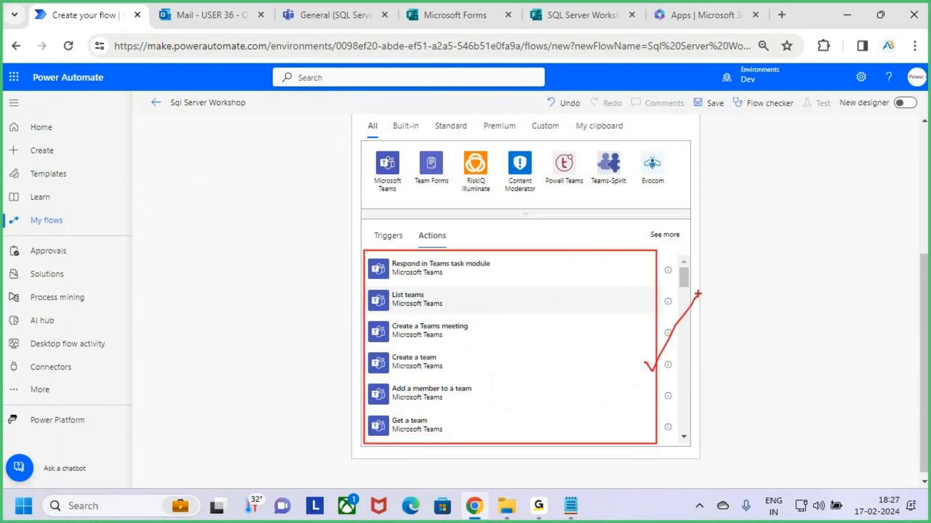
key(Escape)
key(ctrl+2)
mouse_move(383, 381)
mouse_down()
mouse_move(459, 409)
mouse_move(544, 409)
mouse_move(562, 364)
mouse_up()
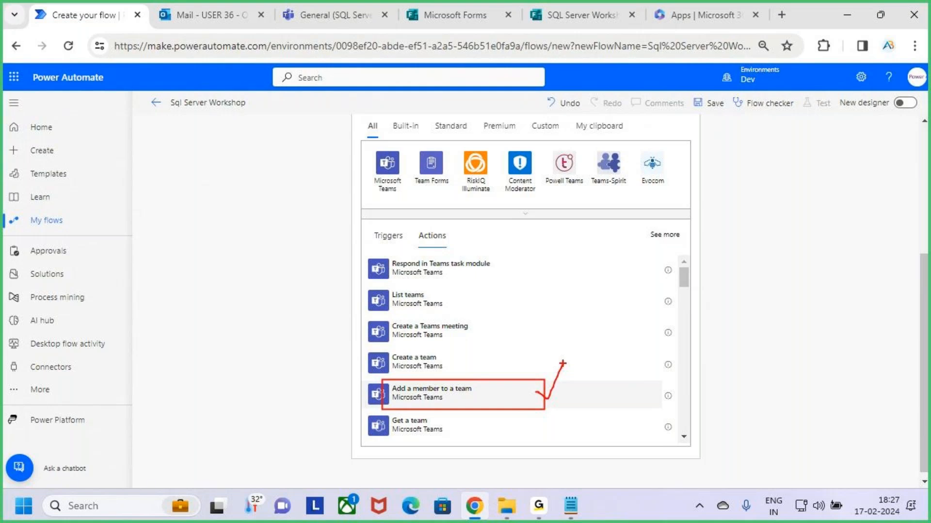
drag(532, 390, 575, 355)
key(Escape)
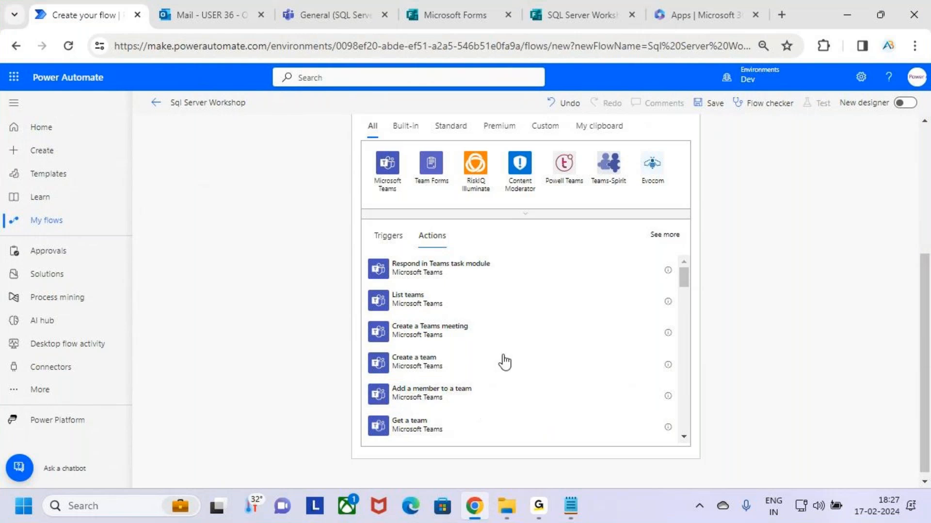
Add Add a member to a team, targeting the SQL Server Workshop 18 Feb team
click(530, 394)
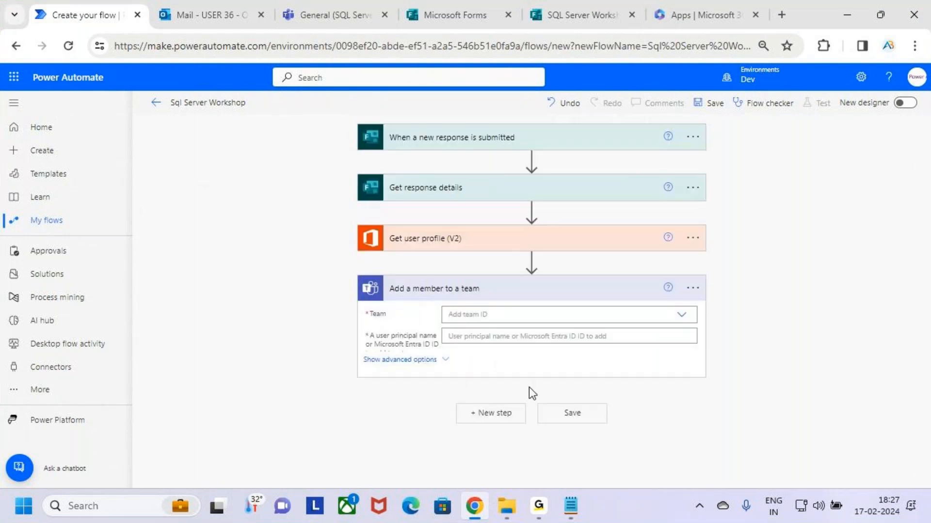
click(520, 316)
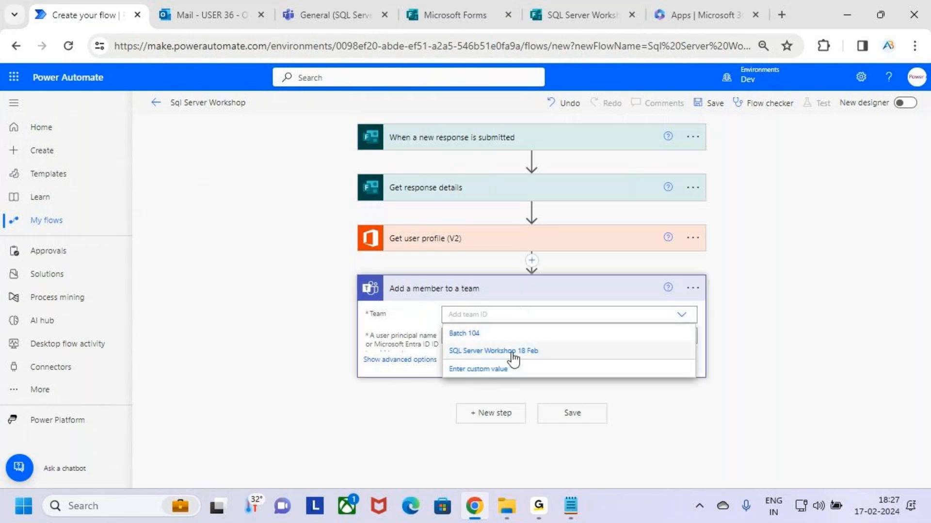
mouse_move(445, 338)
mouse_down()
mouse_move(567, 361)
mouse_move(599, 313)
mouse_up()
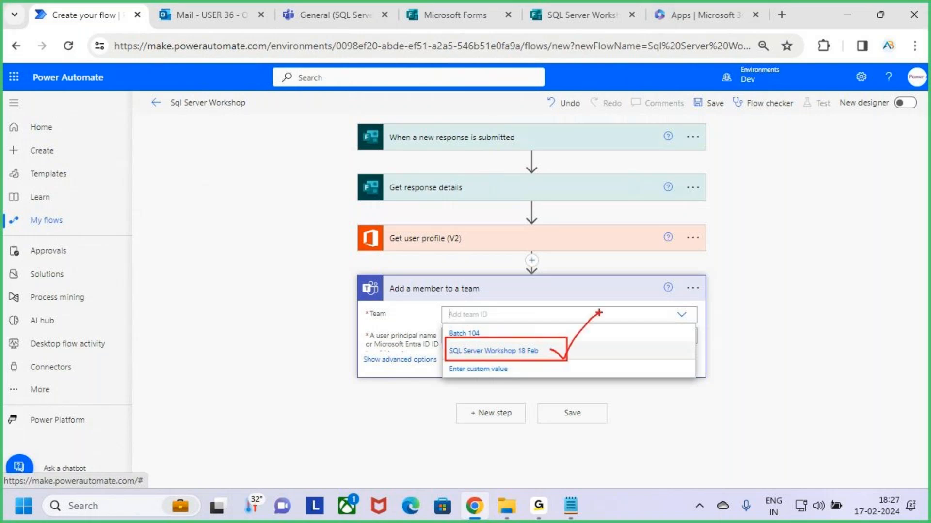
click(609, 351)
key(ctrl+2)
drag(363, 328, 443, 357)
key(Escape)
Select the member user field and preview the SQL Server Workshop form for reference
click(544, 336)
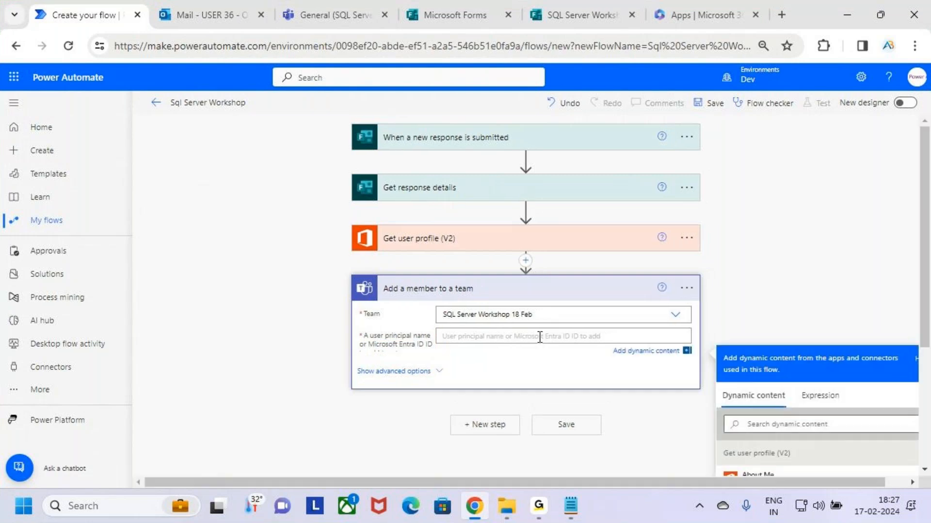
scroll(757, 293, down, 3)
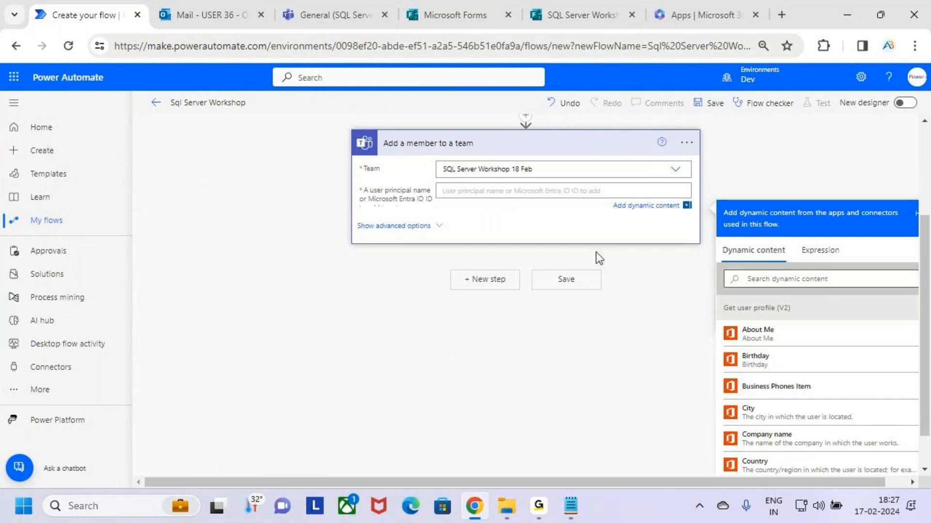
key(ctrl+2)
drag(434, 156, 557, 180)
key(Escape)
scroll(510, 244, up, 3)
key(ctrl+2)
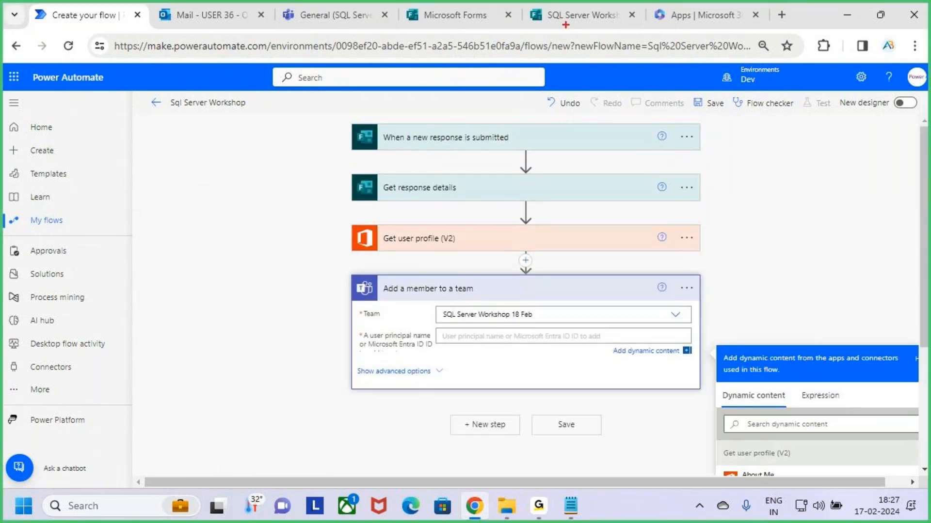
key(Escape)
click(576, 14)
scroll(434, 336, down, 5)
scroll(435, 339, up, 5)
click(621, 119)
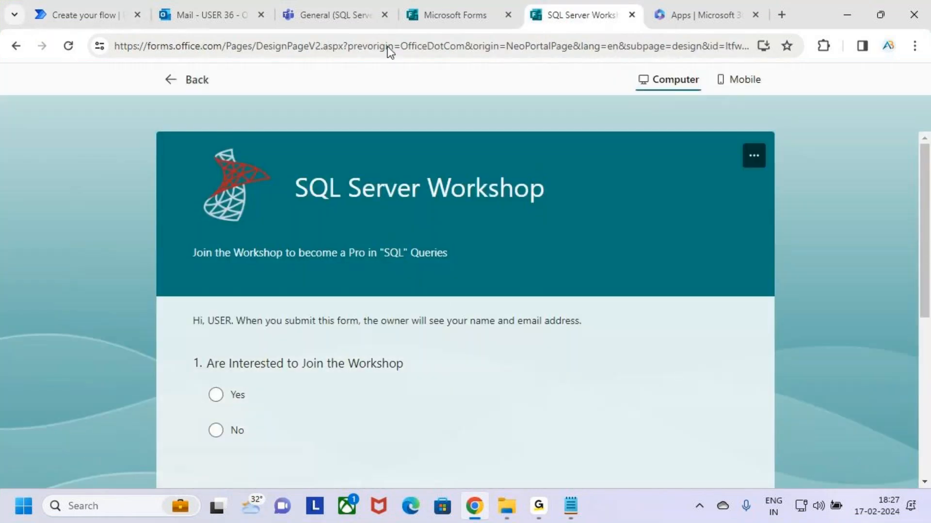
click(61, 9)
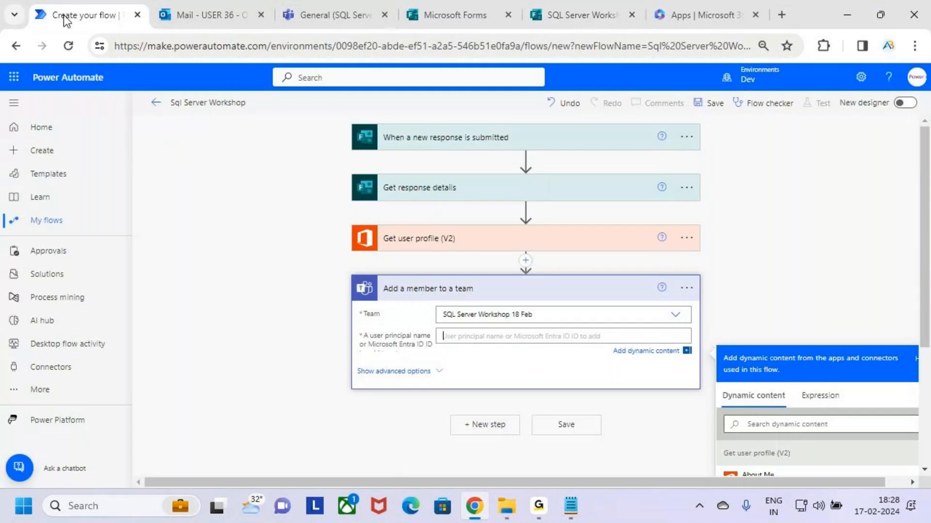
Insert Responders' Email as the member to add and collapse the step
scroll(868, 260, down, 4)
scroll(895, 270, up, 3)
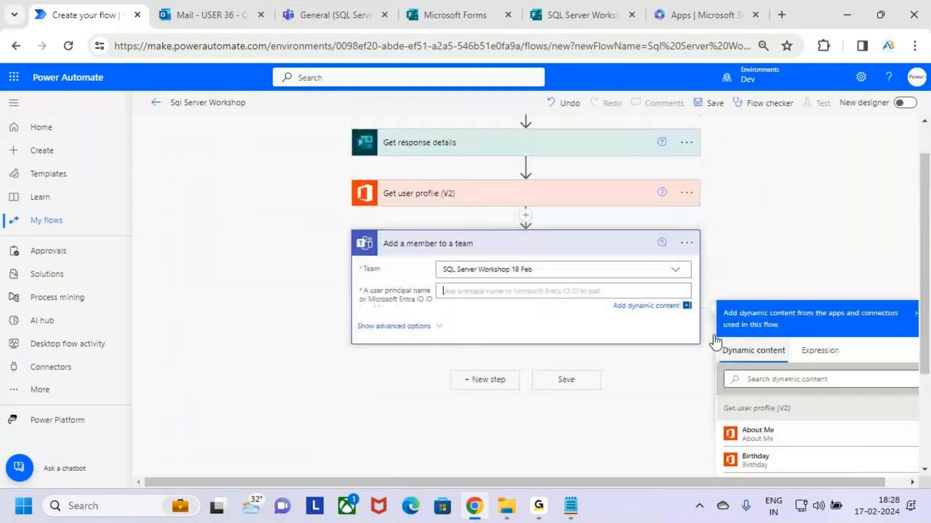
scroll(845, 373, down, 5)
scroll(847, 361, down, 10)
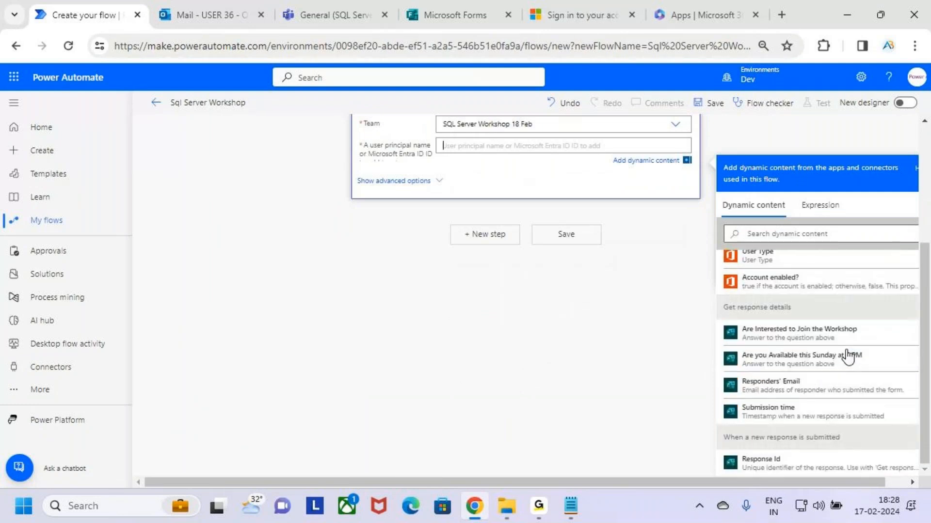
mouse_move(802, 396)
mouse_down()
mouse_move(841, 397)
mouse_move(867, 348)
mouse_up()
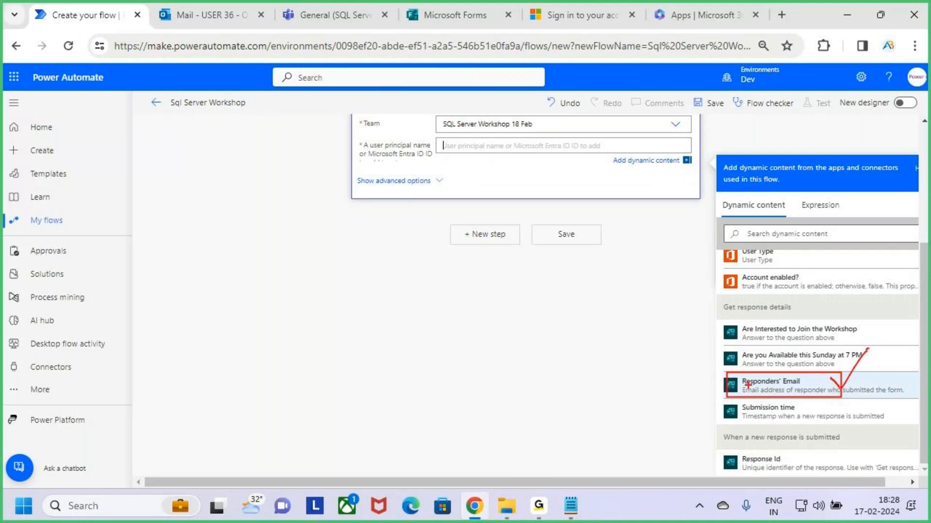
mouse_move(748, 385)
mouse_down()
mouse_move(483, 230)
mouse_move(470, 132)
mouse_move(499, 158)
mouse_up()
key(Escape)
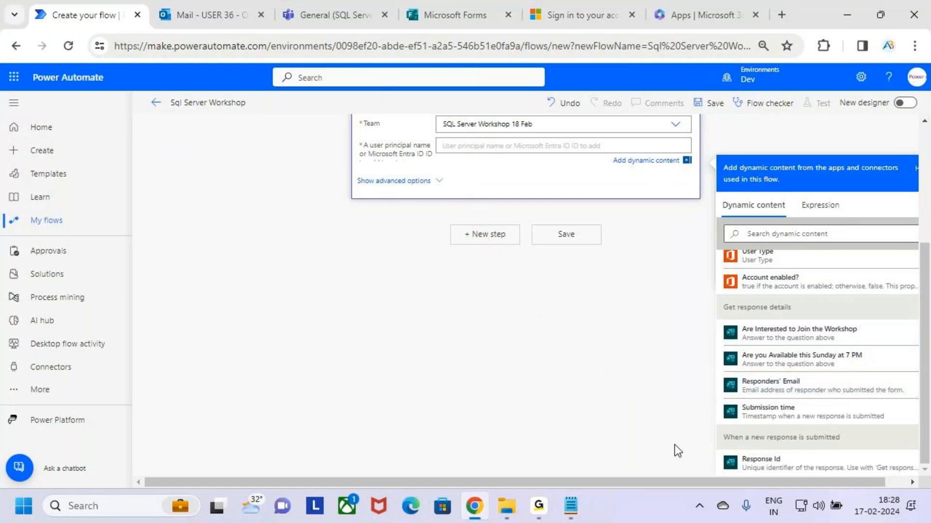
click(778, 388)
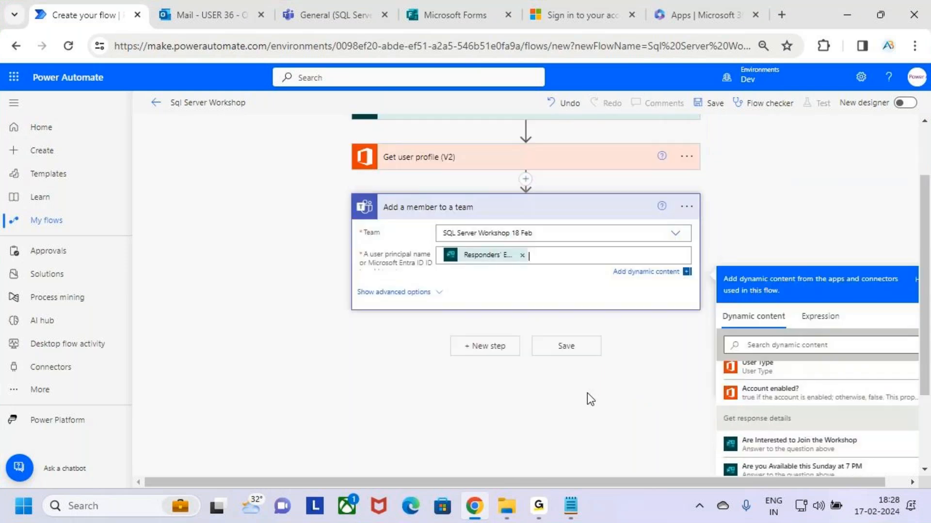
scroll(592, 390, up, 4)
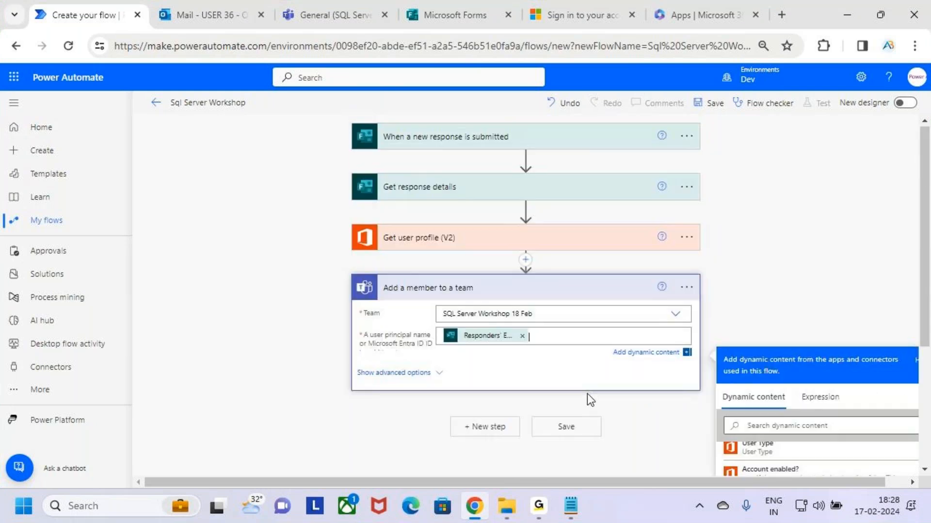
click(611, 287)
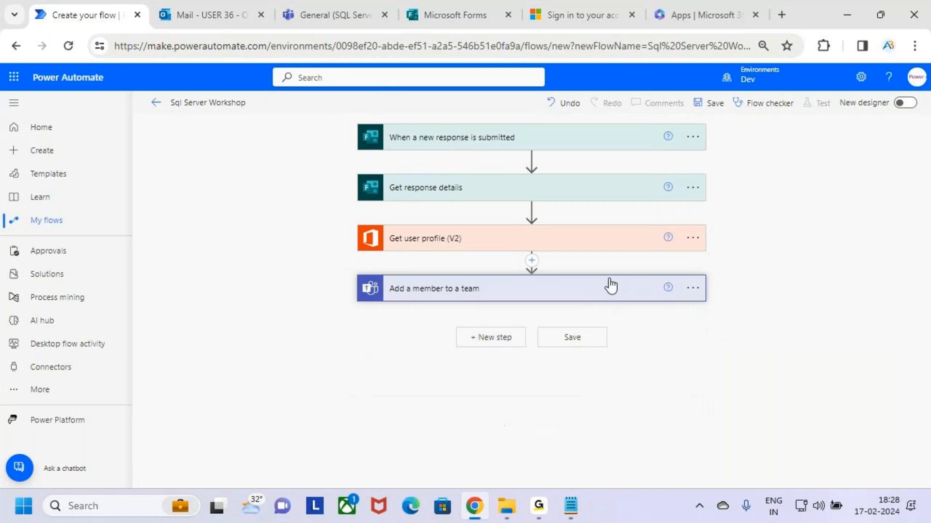
Review task 9's Outlook email requirement in the 3.Cloud Flows notes and save the file
click(569, 499)
drag(129, 353, 316, 353)
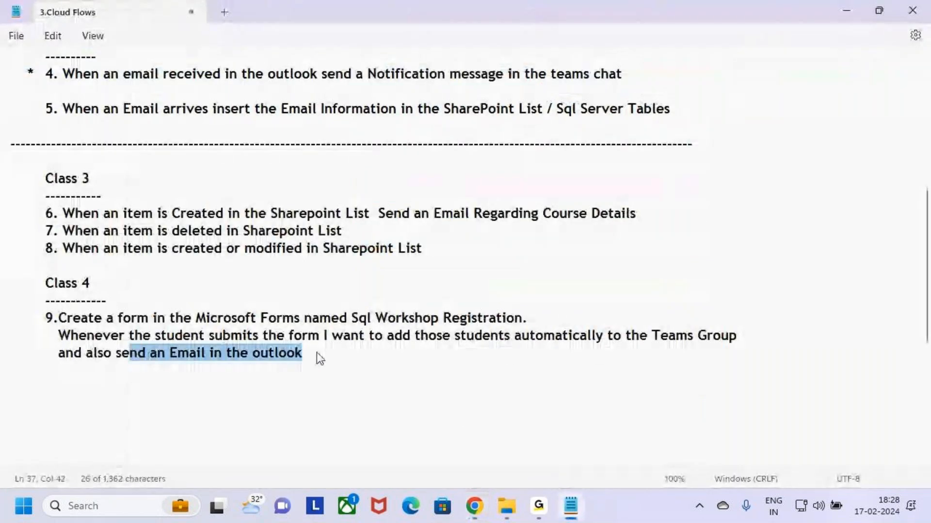
click(322, 356)
click(261, 354)
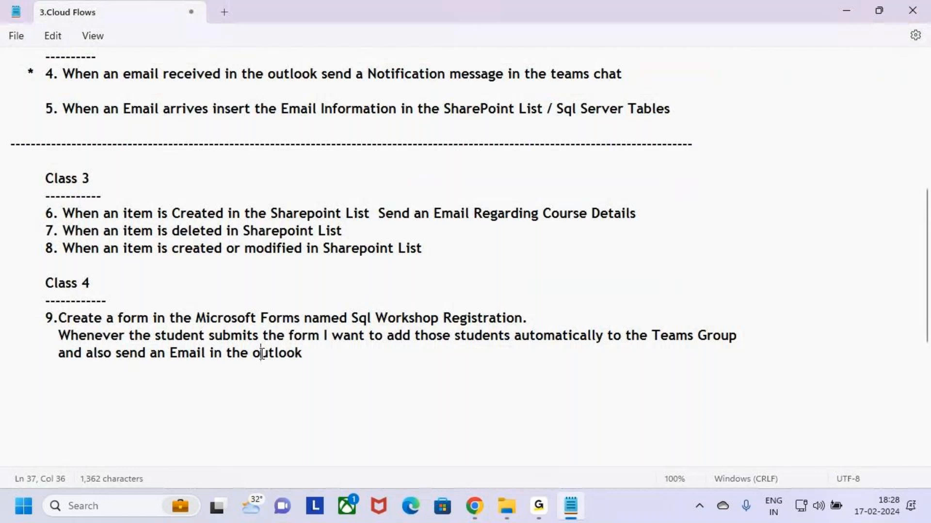
key(BackSpace)
text(O)
key(BackSpace)
text(o)
click(349, 353)
key(ctrl+s)
key(alt+Tab)
key(ctrl+2)
Search 'send an email' and add Outlook's Send an email (V2) as the fifth step
drag(455, 322, 520, 346)
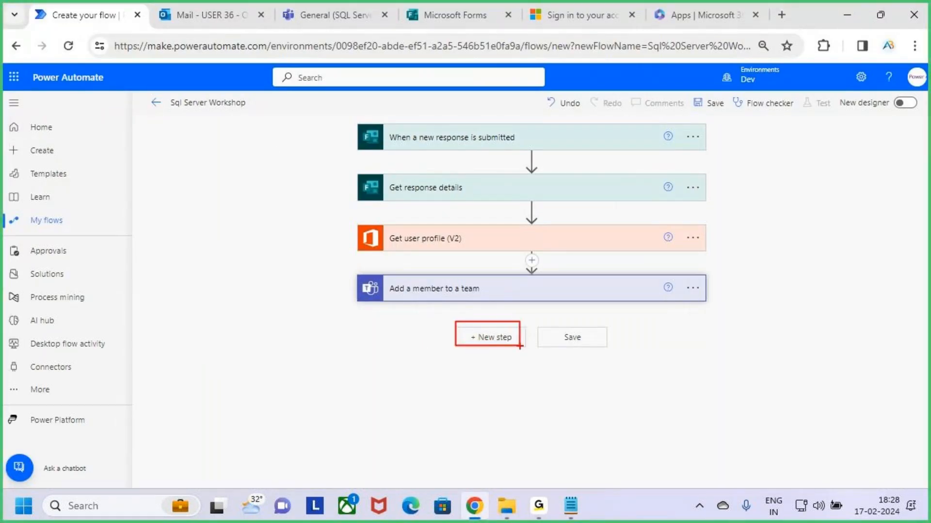
key(Escape)
click(506, 341)
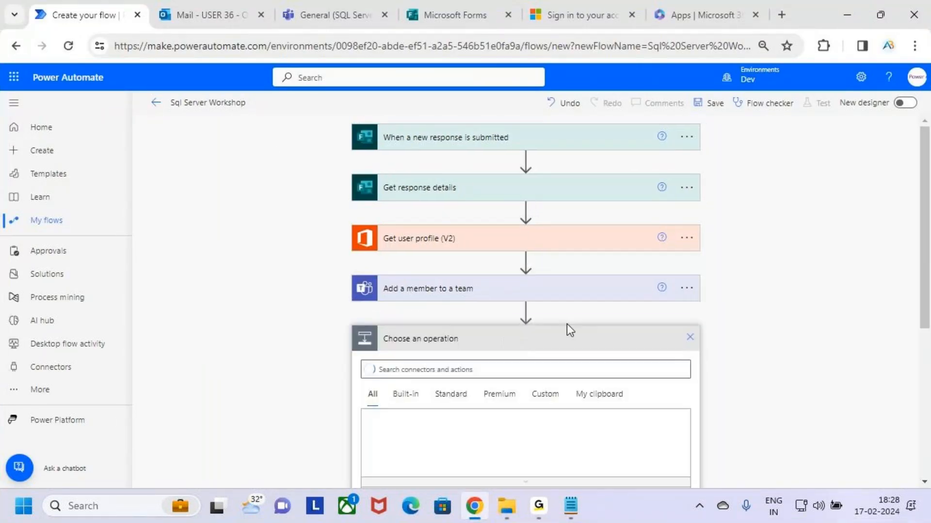
text(send an email)
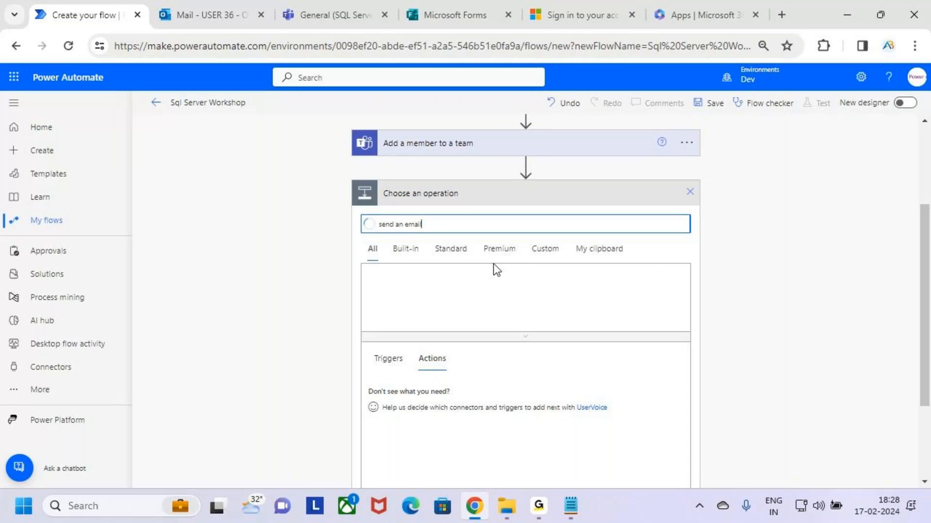
scroll(571, 314, down, 3)
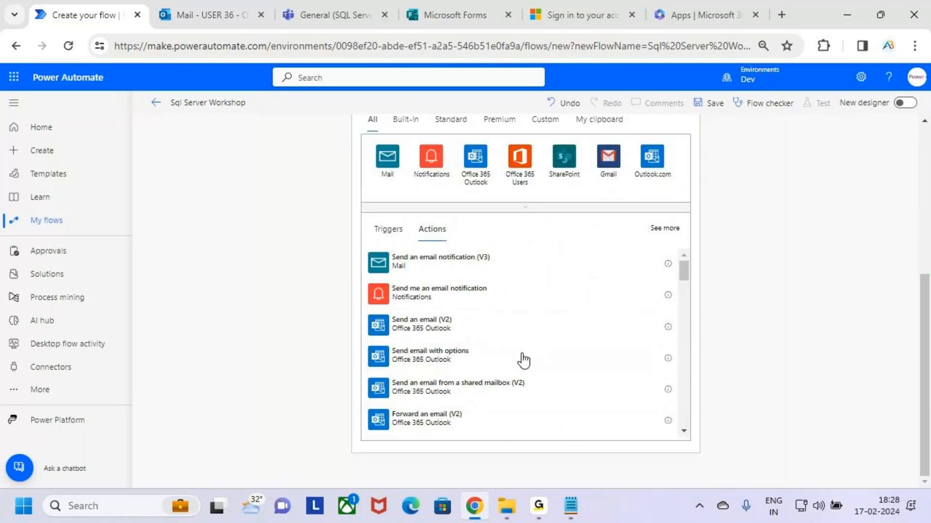
mouse_move(471, 337)
mouse_down()
mouse_move(488, 341)
mouse_move(499, 296)
mouse_up()
key(Escape)
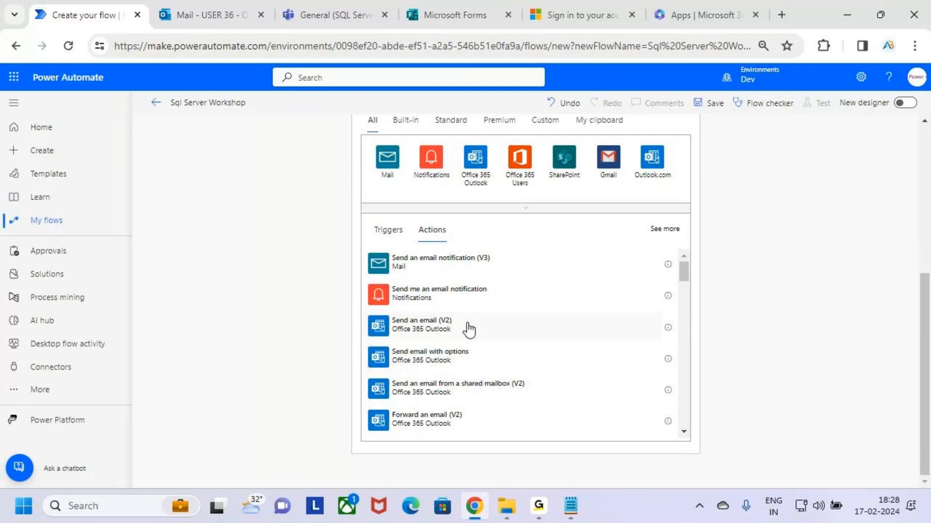
click(468, 330)
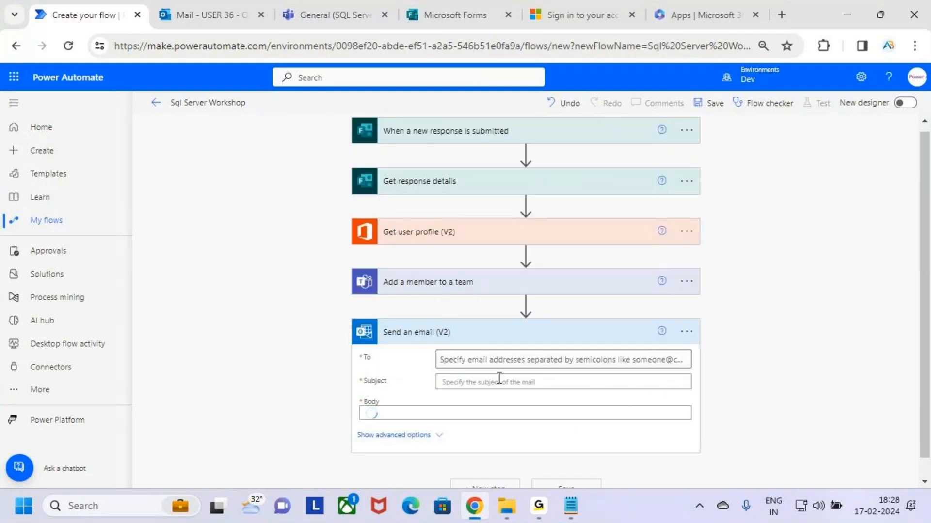
scroll(501, 378, down, 1)
click(495, 334)
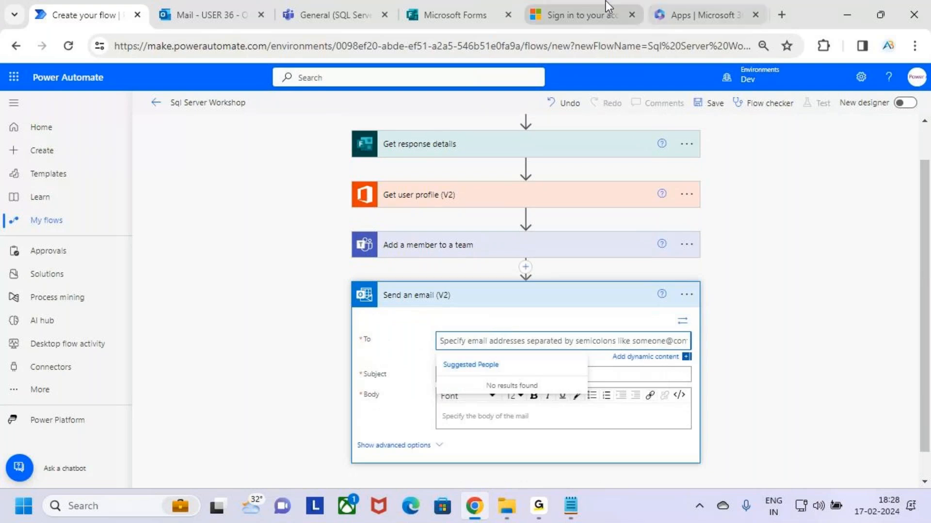
click(443, 7)
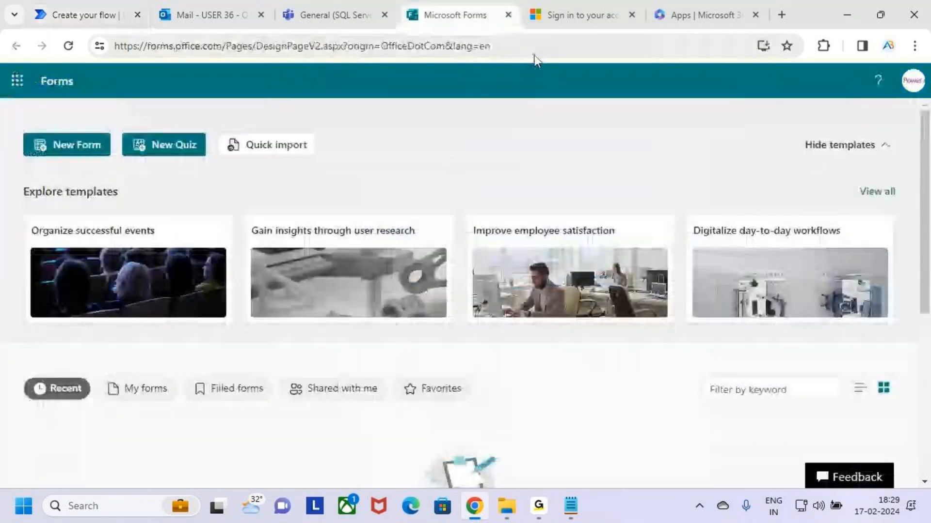
Sign in with the account and view the SQL Server Workshop form's two Yes/No questions
click(581, 12)
click(467, 10)
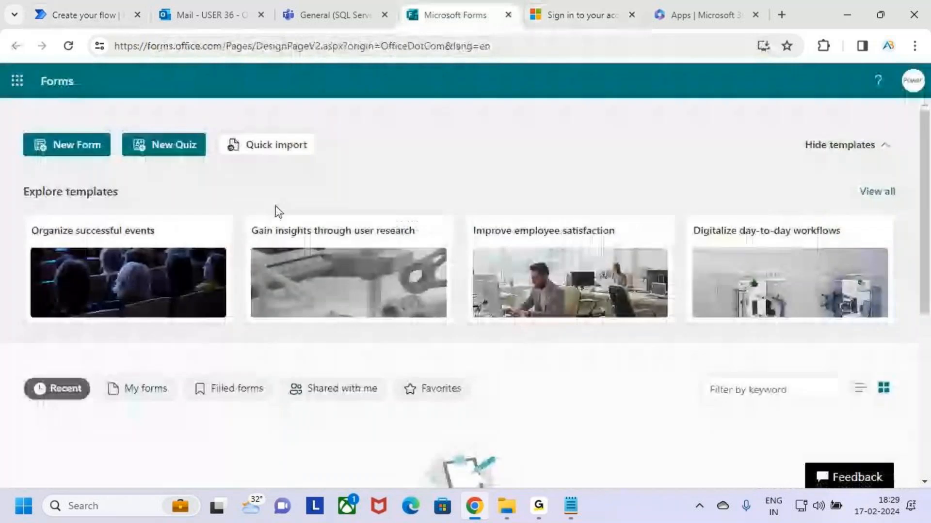
scroll(284, 373, down, 3)
click(148, 250)
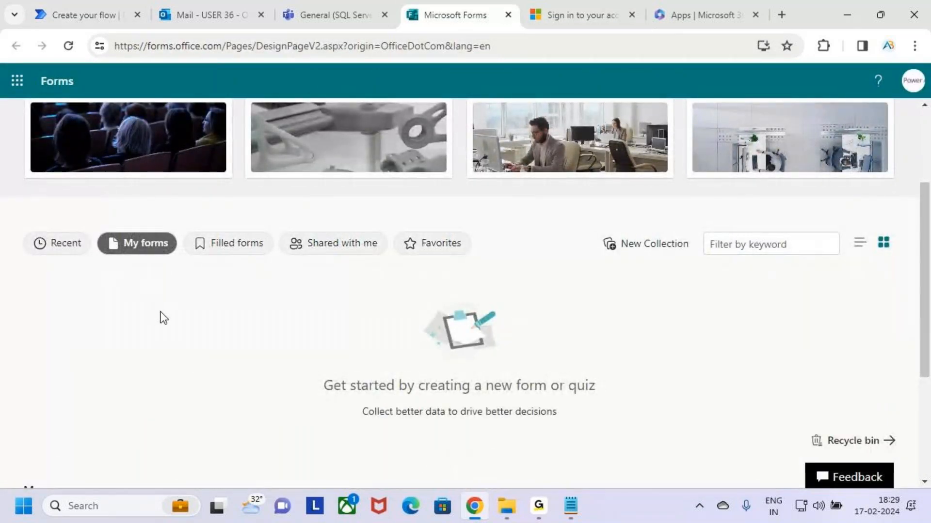
scroll(162, 316, up, 2)
scroll(223, 398, up, 2)
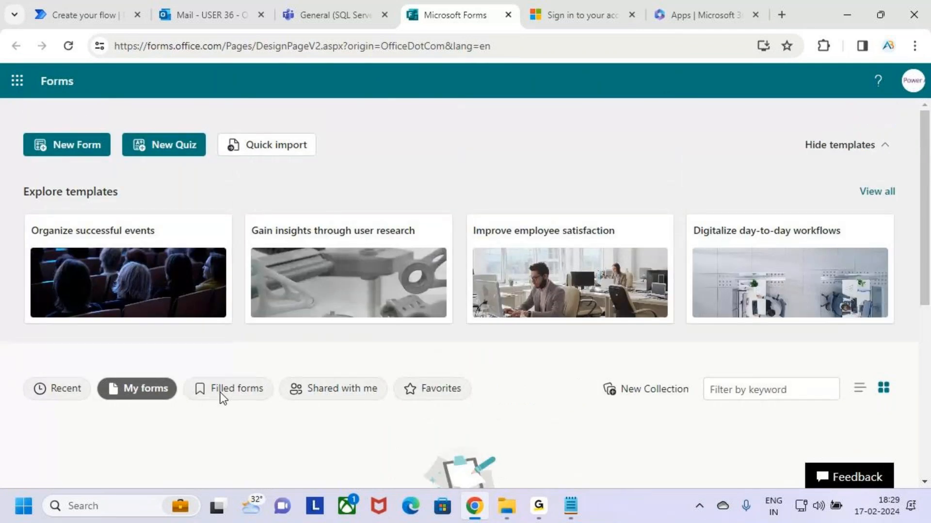
click(576, 11)
click(461, 179)
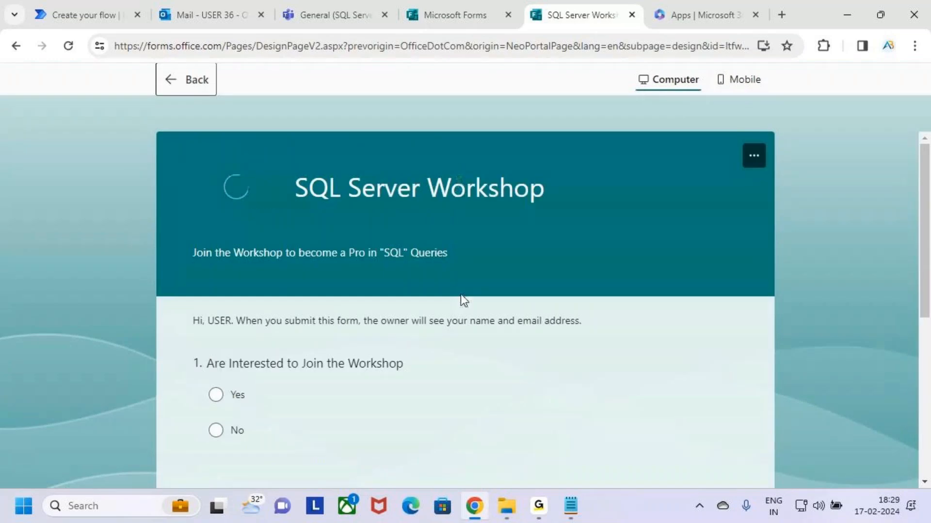
scroll(478, 307, down, 1)
scroll(478, 315, down, 3)
scroll(478, 325, up, 4)
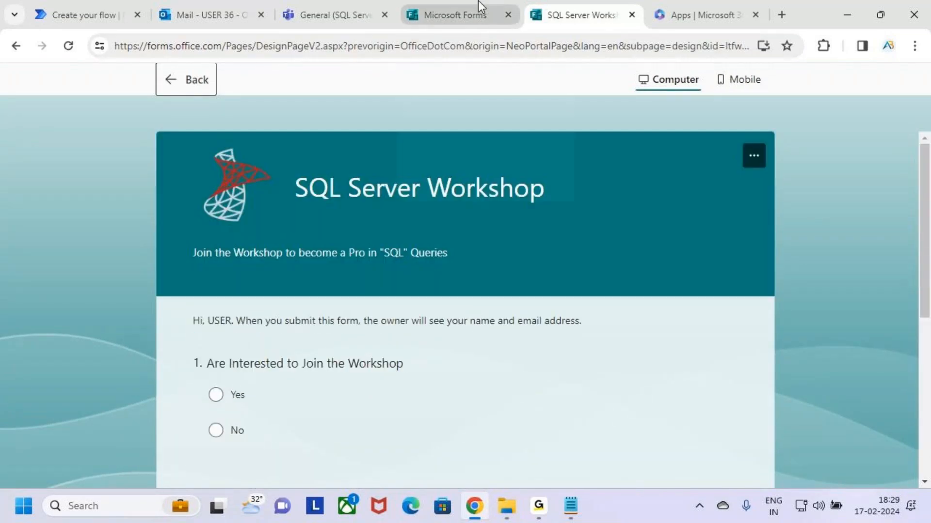
Set the Send an email (V2) To field to Responders' Email
click(83, 2)
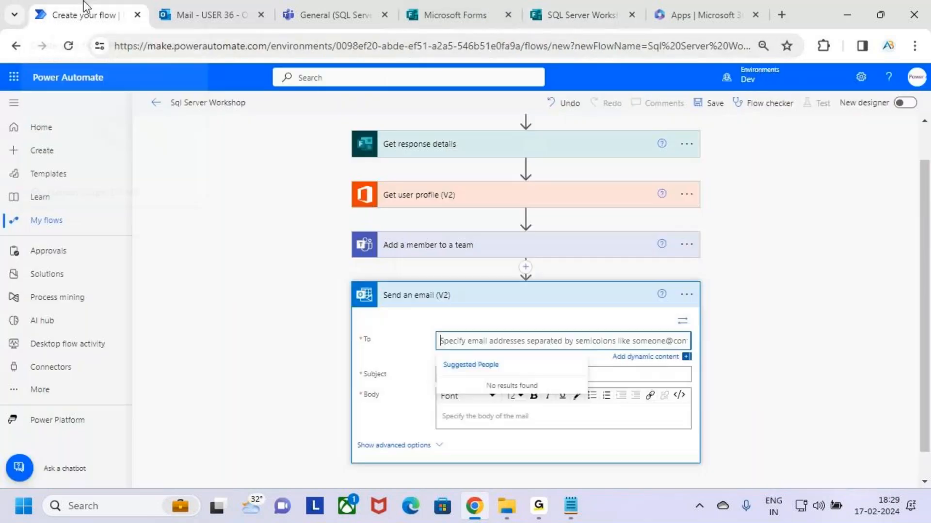
scroll(557, 290, down, 1)
click(474, 310)
click(655, 327)
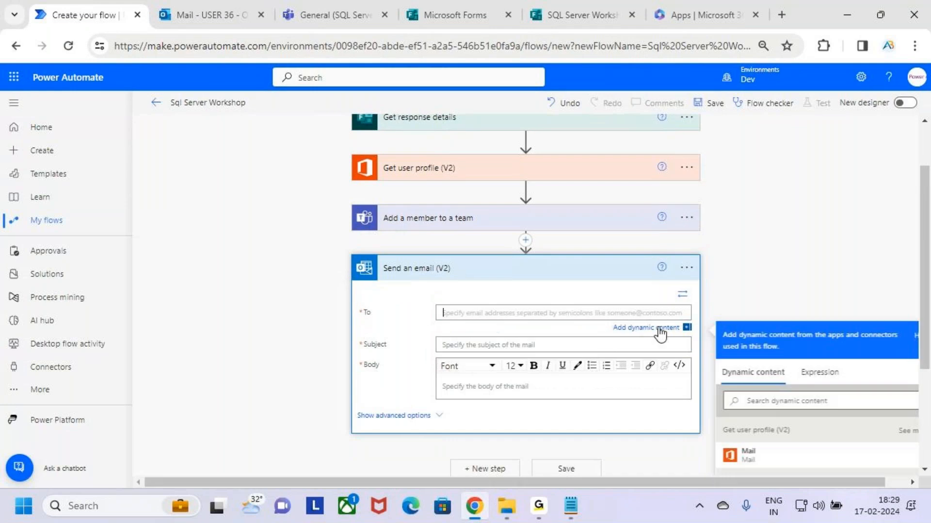
scroll(854, 289, down, 3)
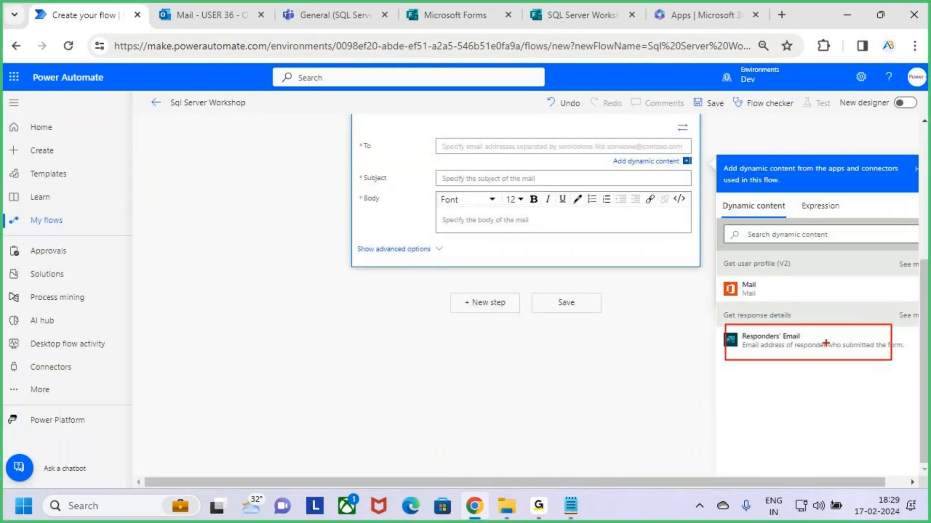
drag(443, 147, 487, 146)
key(Escape)
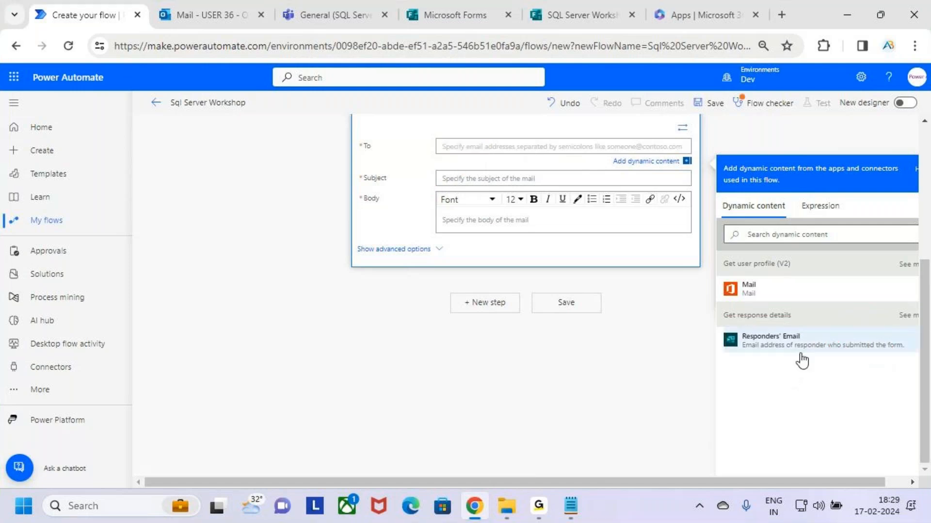
click(805, 345)
scroll(561, 349, up, 2)
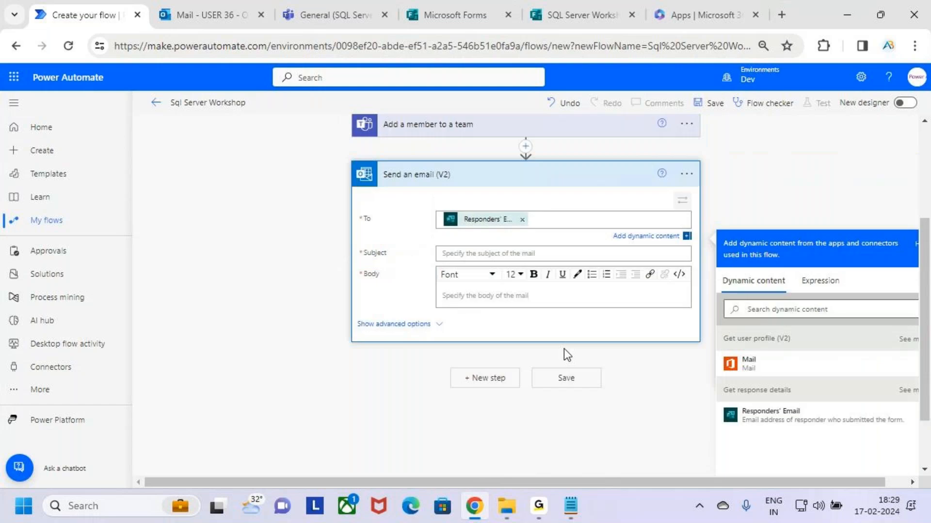
Enter the email subject 'Sql Server Workshop 18 Feb 2024'
click(474, 253)
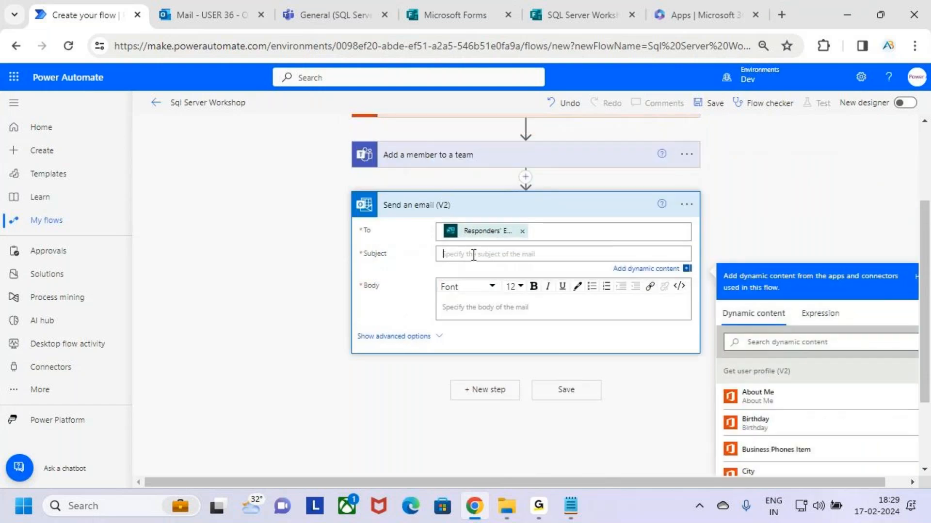
text(Sql Server Workshop 18 Feb)
text(2024)
drag(559, 262, 456, 307)
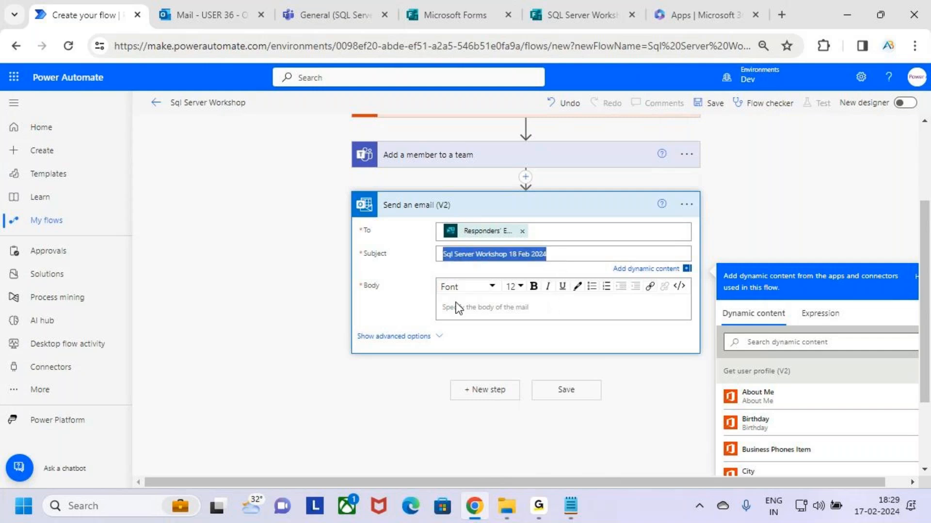
click(476, 310)
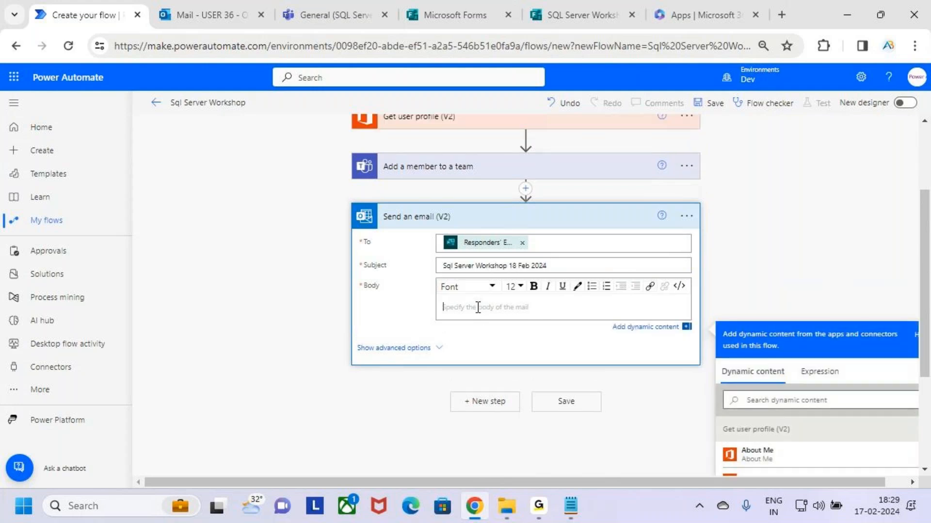
Start the email body with the greeting 'Hi', checking the SQL Server Workshop form
text(Hi)
key(BackSpace)
key(Num_Lock)
text(H)
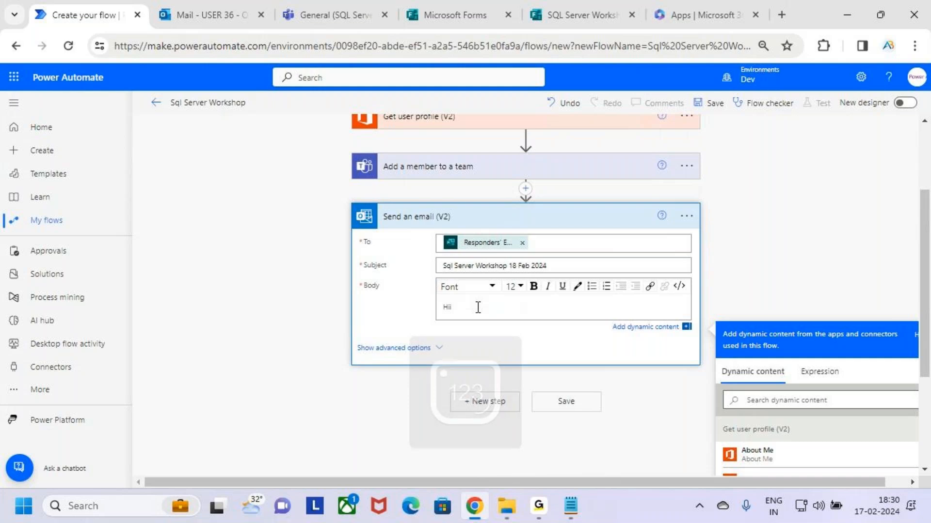
drag(456, 305, 512, 315)
drag(569, 31, 595, 1)
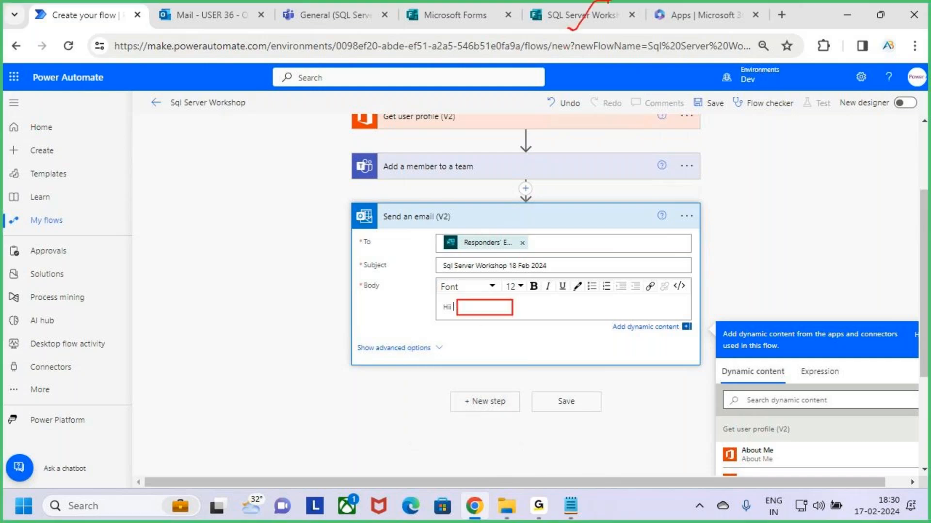
click(593, 12)
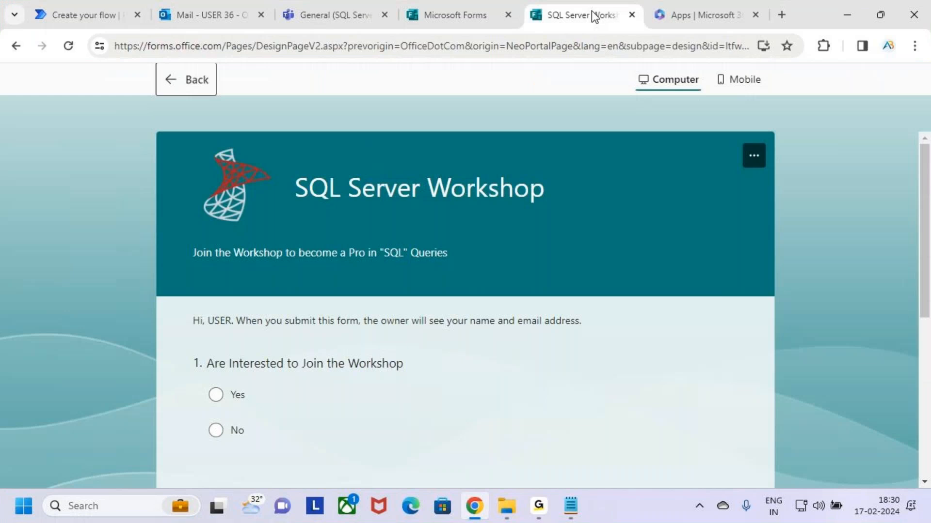
click(94, 15)
Insert the Display Name dynamic content after the 'Hi' greeting
scroll(729, 267, down, 2)
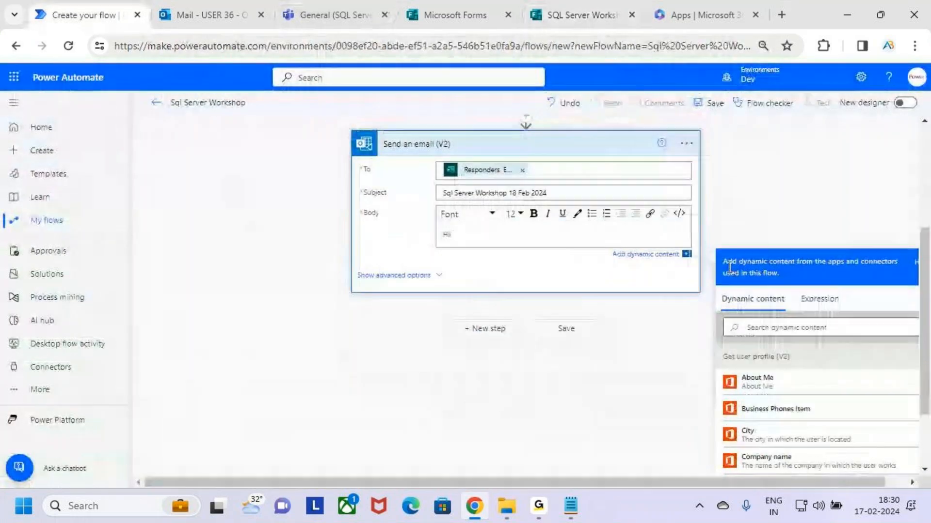
scroll(865, 214, down, 2)
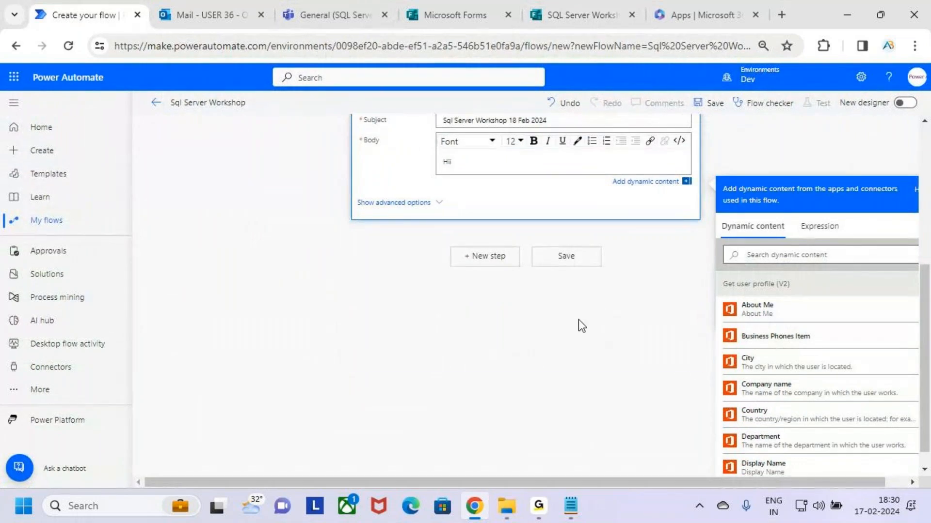
scroll(578, 319, up, 6)
mouse_move(370, 222)
mouse_down()
mouse_move(491, 254)
mouse_move(507, 220)
mouse_up()
key(Escape)
scroll(886, 309, down, 4)
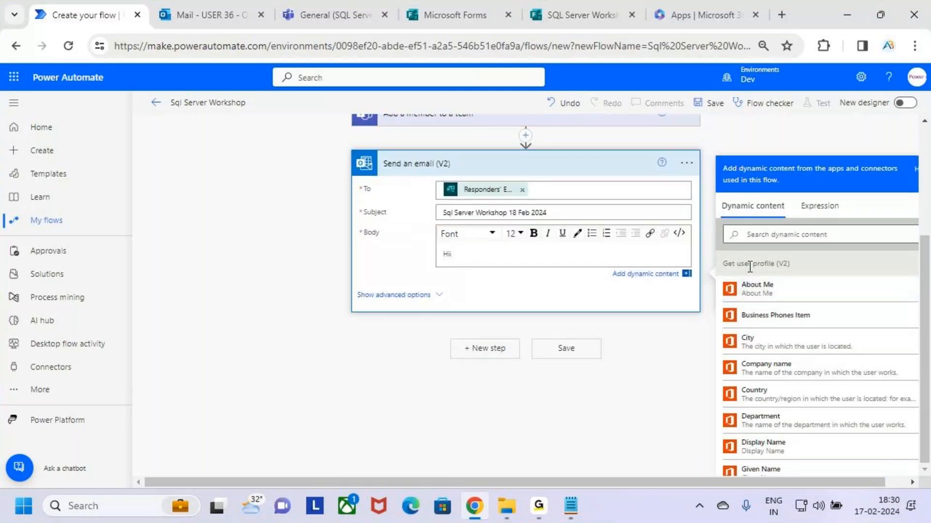
key(ctrl+2)
drag(720, 256, 795, 275)
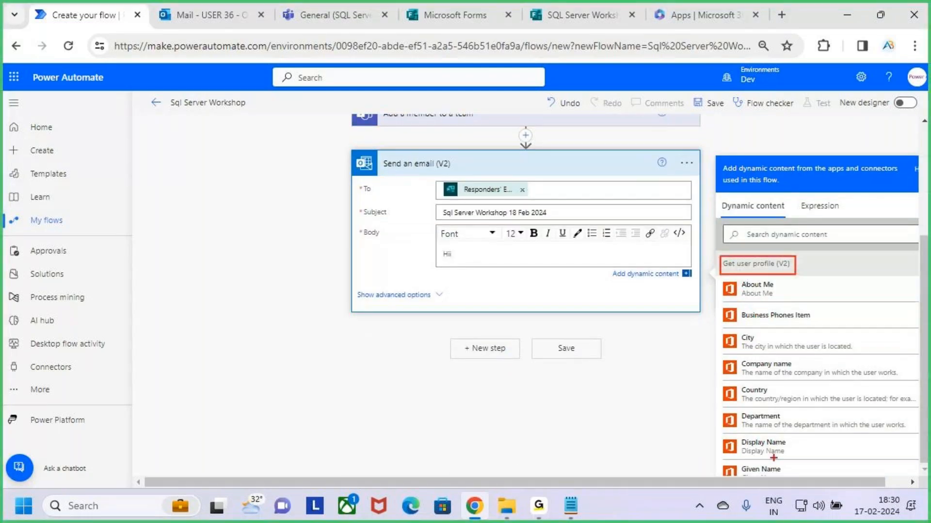
key(Escape)
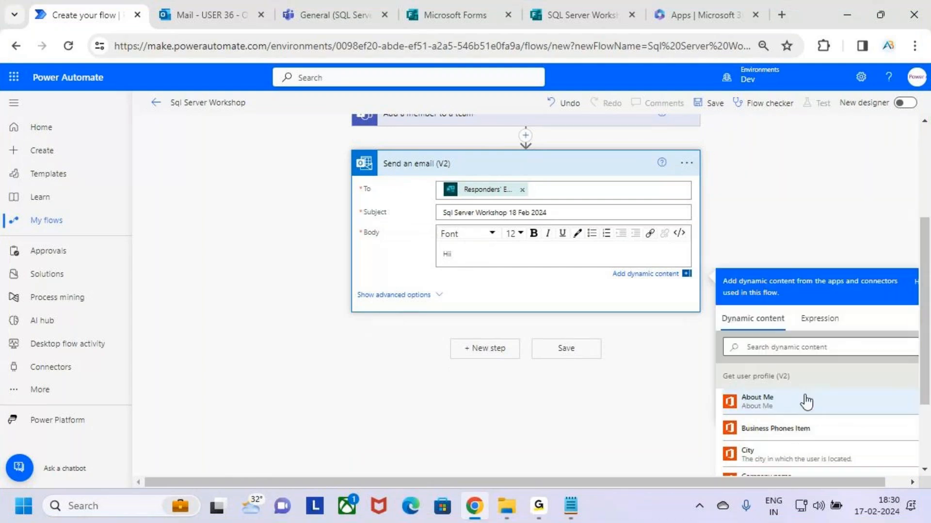
scroll(847, 295, down, 5)
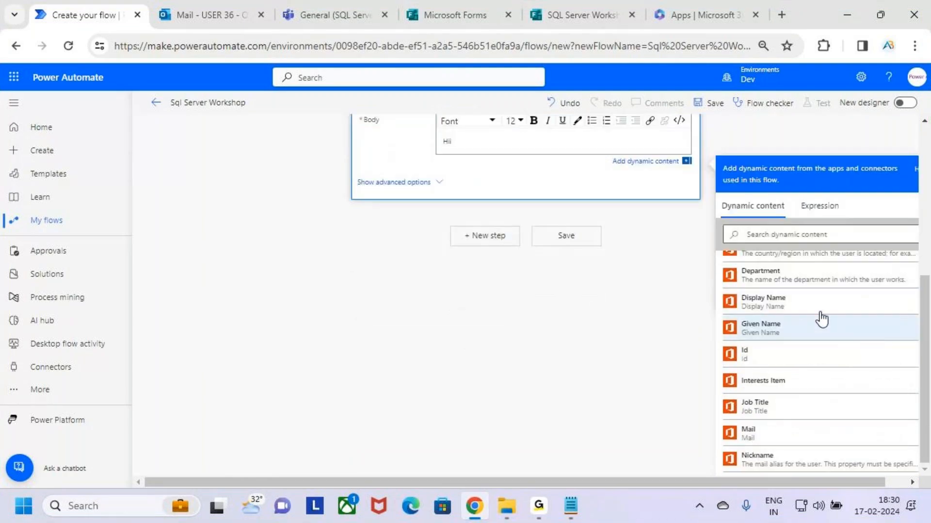
key(ctrl+2)
mouse_move(724, 288)
mouse_down()
mouse_move(805, 318)
mouse_move(826, 316)
mouse_move(851, 276)
mouse_up()
key(Escape)
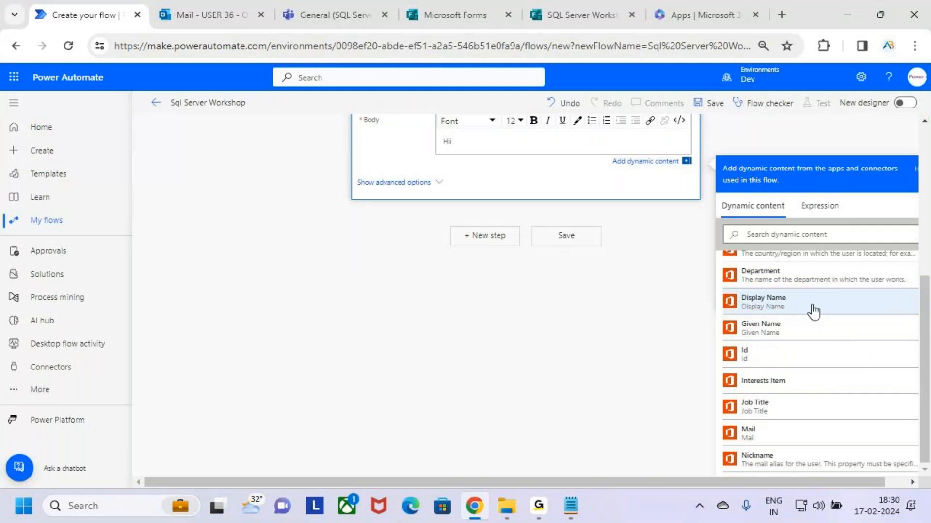
click(810, 310)
scroll(638, 267, up, 2)
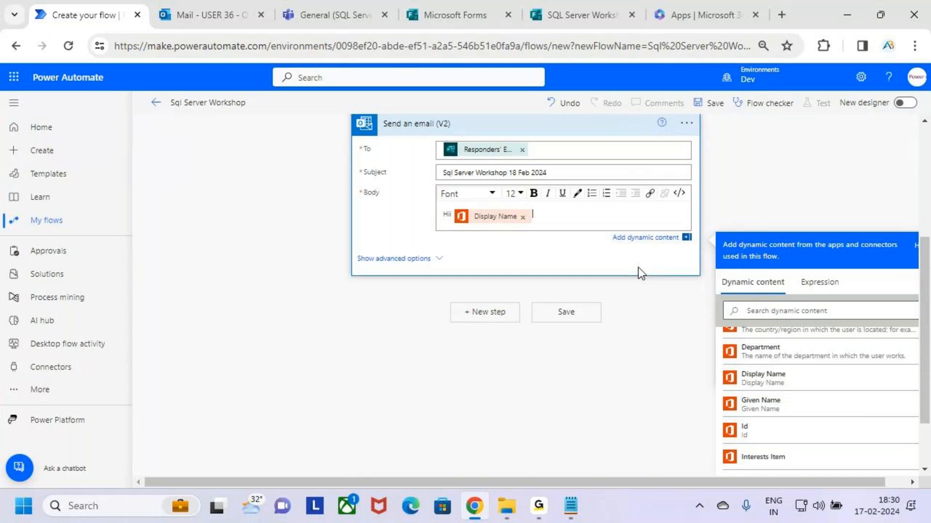
Make the Display Name bold, follow it with a comma and start a new line
key(shift+Left)
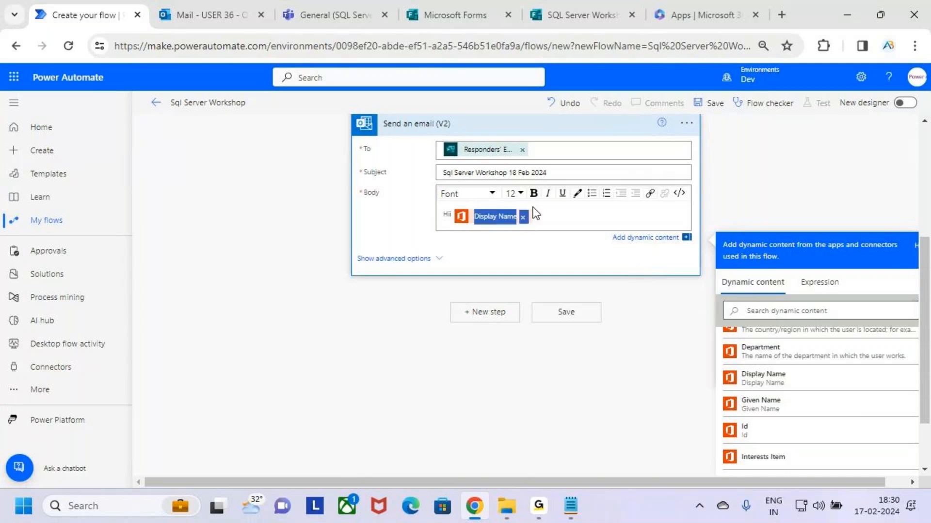
click(533, 195)
click(548, 215)
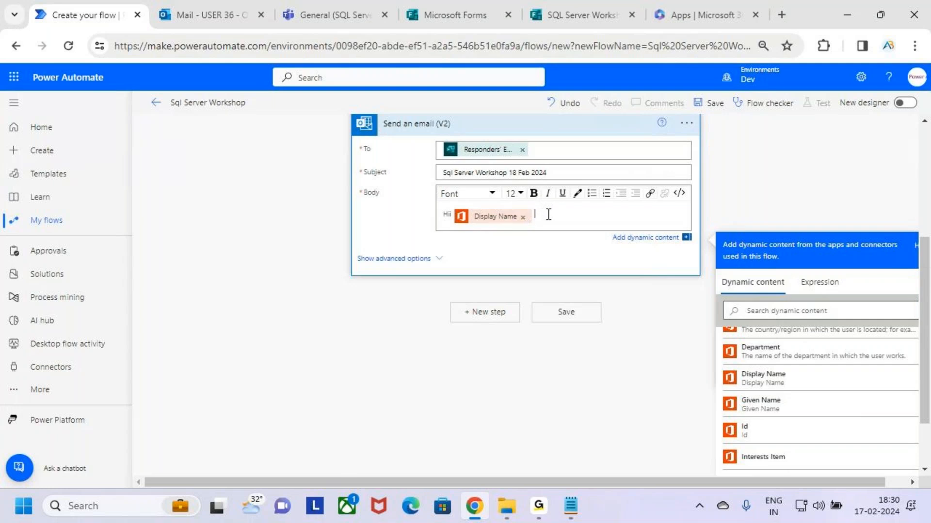
text(,)
key(Return)
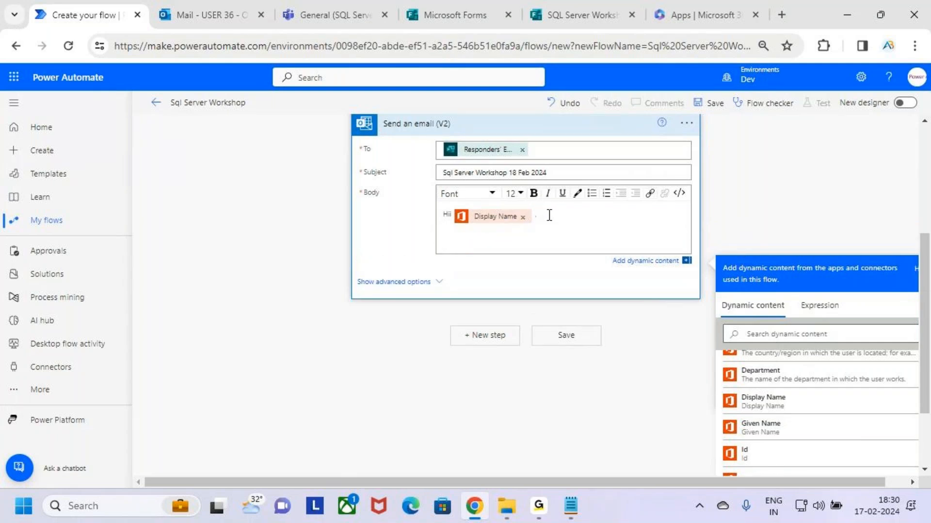
Type 'Thanks for Showing Interest to Attend the Sql Server Workshop' on the second line
text(Tha)
key(BackSpace)
key(BackSpace)
key(BackSpace)
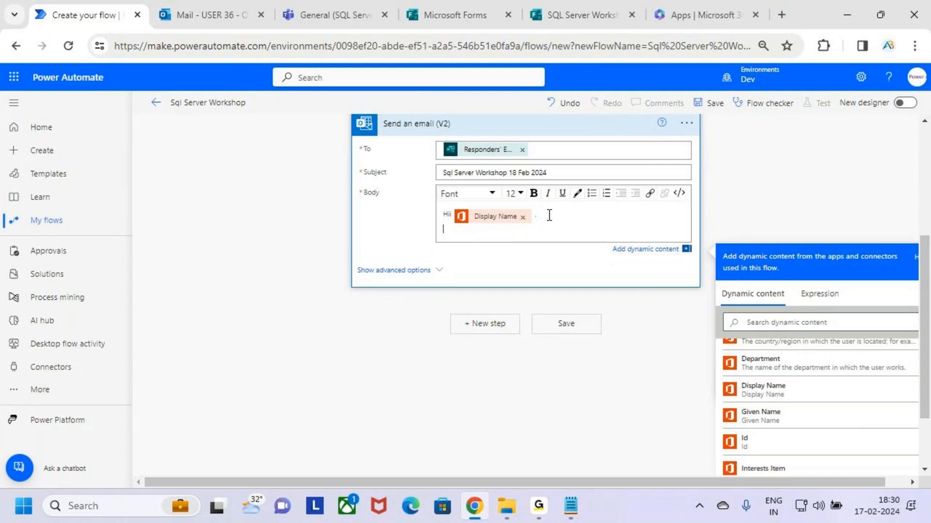
text(Thanks)
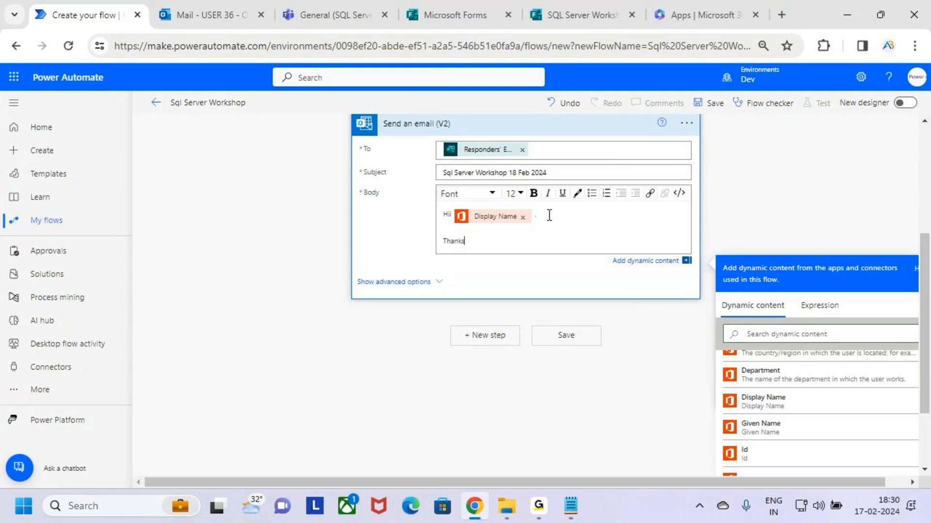
text( tor Showing Interest to Atten)
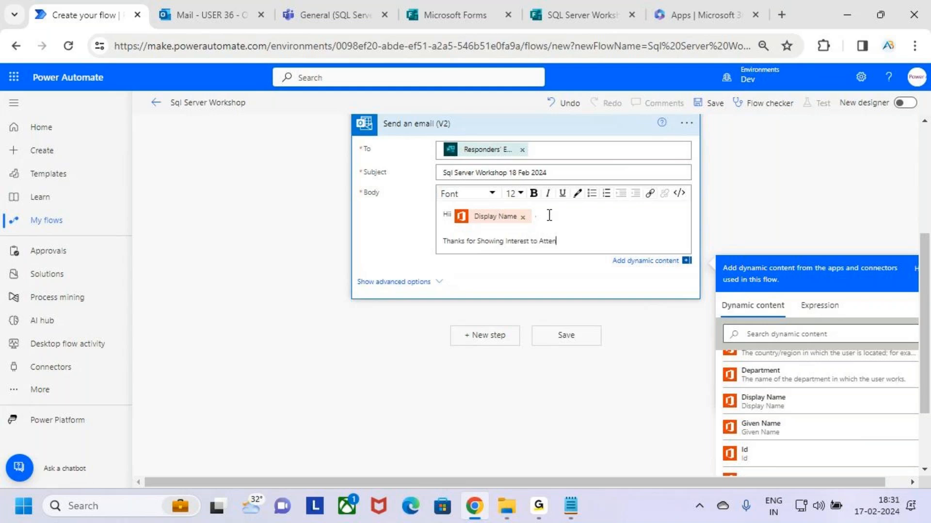
text(d the Sql Server Workshop)
Make 'Sql Server Workshop' bold in the thank-you line
drag(654, 242, 574, 247)
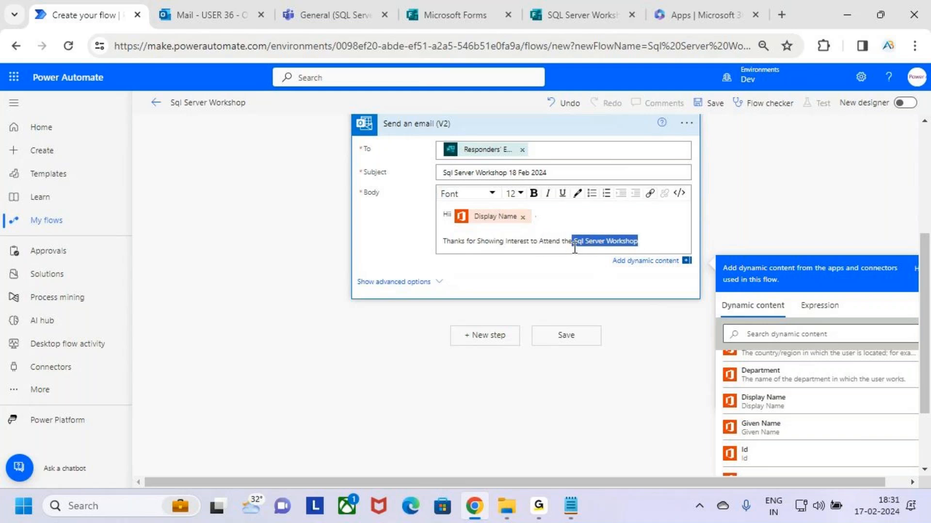
click(642, 243)
drag(652, 243, 573, 245)
click(533, 193)
click(658, 243)
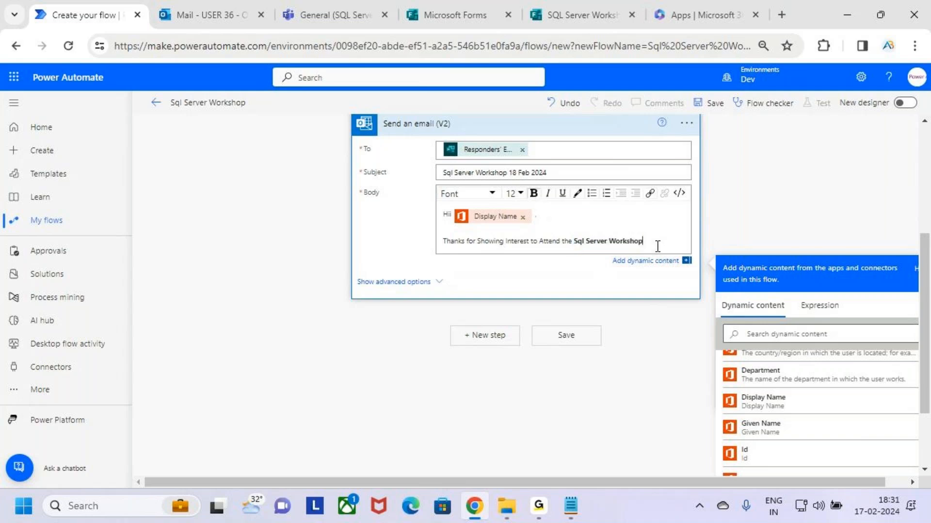
Colour 'Sql Server' blue and start a new line after 'Workshop'
drag(608, 244, 573, 244)
click(577, 194)
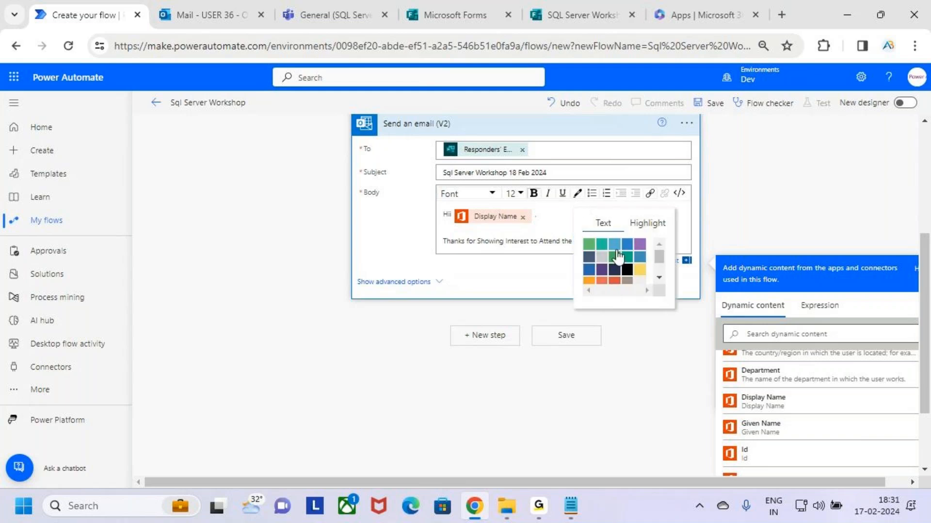
scroll(644, 266, down, 1)
scroll(645, 269, up, 1)
click(648, 224)
click(589, 275)
click(644, 231)
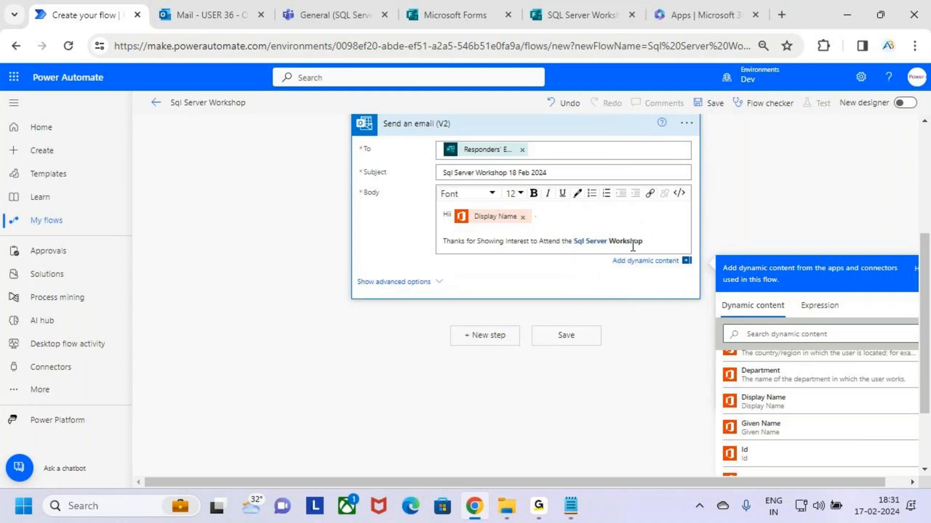
click(655, 243)
key(Return)
key(Return)
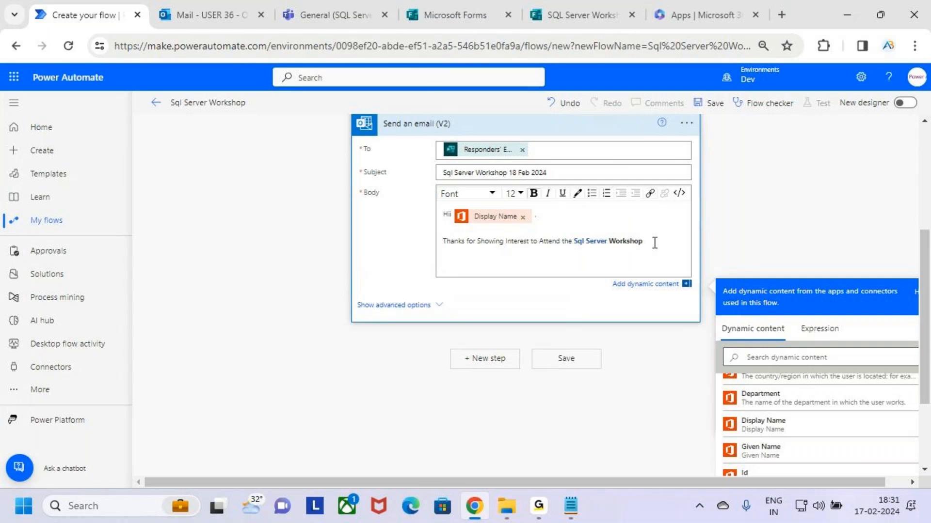
Type 'You have been Registered Successfully for the Sql Server Workshop' and add two line breaks
text(You have been Registered Succe)
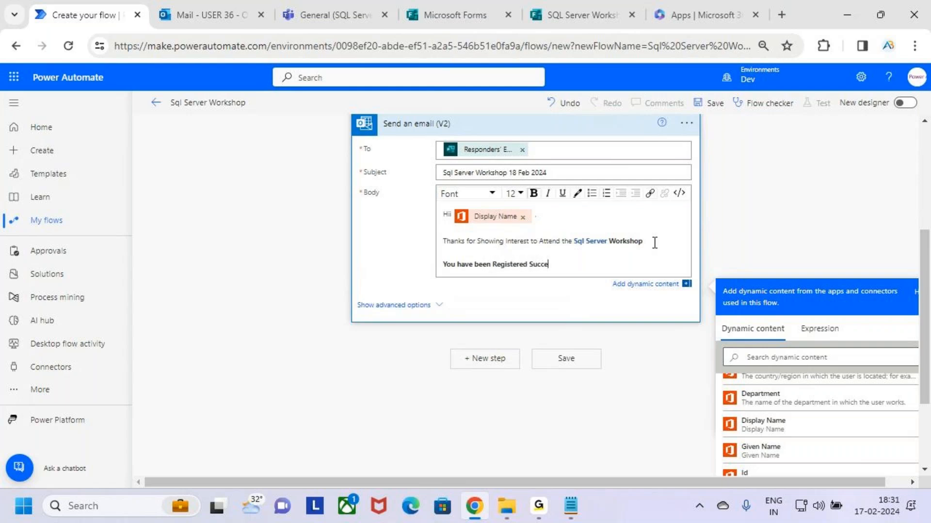
text(ssfullt)
key(BackSpace)
key(BackSpace)
key(BackSpace)
key(BackSpace)
key(BackSpace)
key(BackSpace)
key(BackSpace)
key(BackSpace)
key(BackSpace)
key(BackSpace)
text(ccessfully for the Ssq)
key(BackSpace)
key(BackSpace)
text(ql Server W)
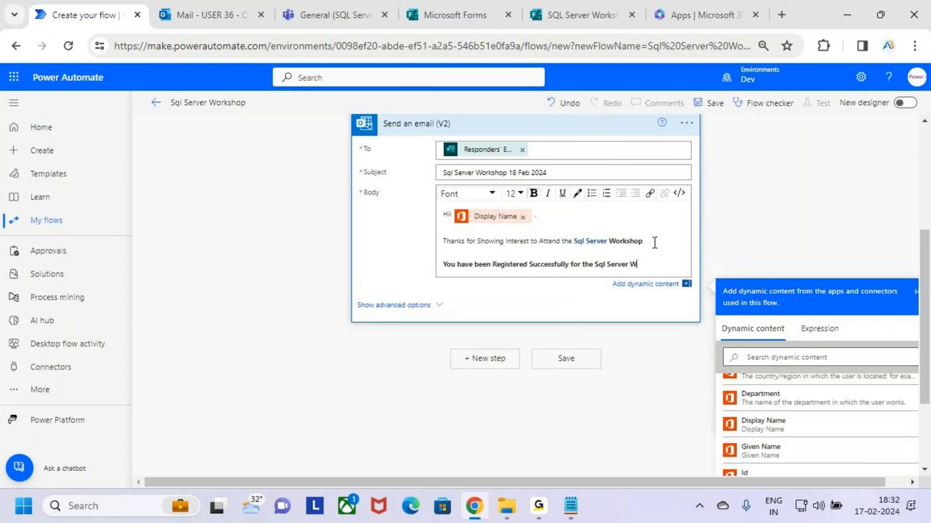
text(orkshop)
key(Return)
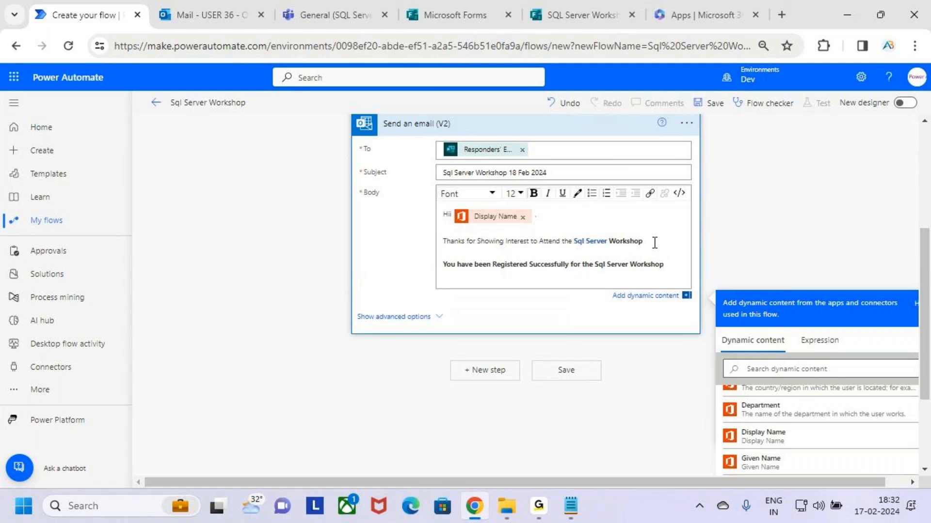
key(Return)
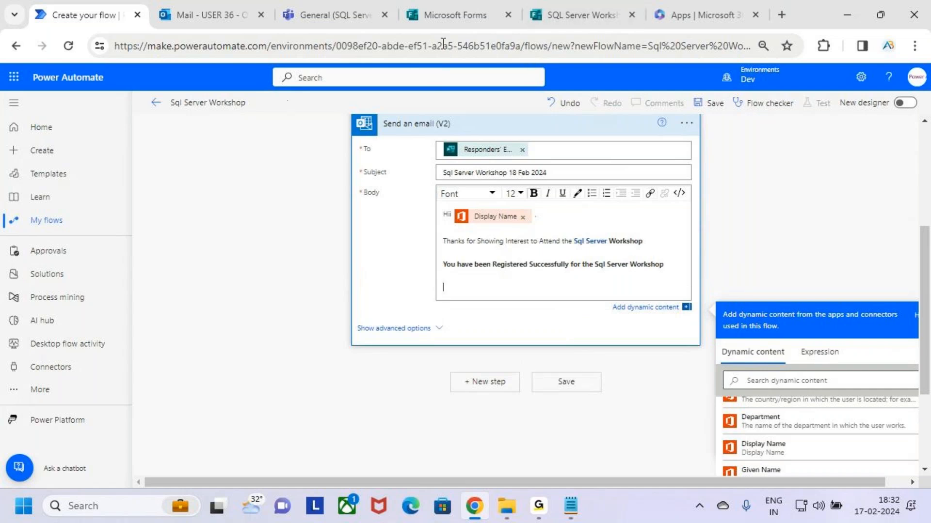
Type 'You have been Added to the Teams Group : SQL Server Workshop 1', checking the group name in Teams
click(331, 11)
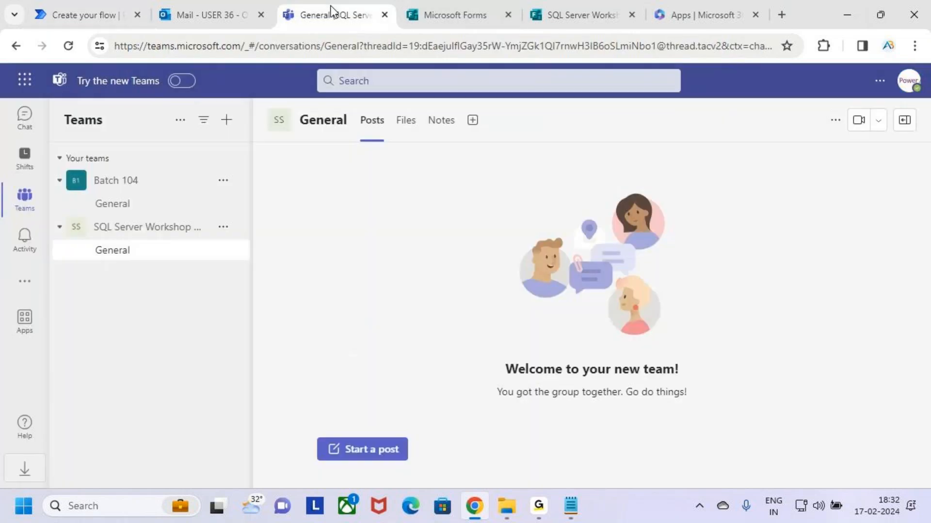
click(107, 2)
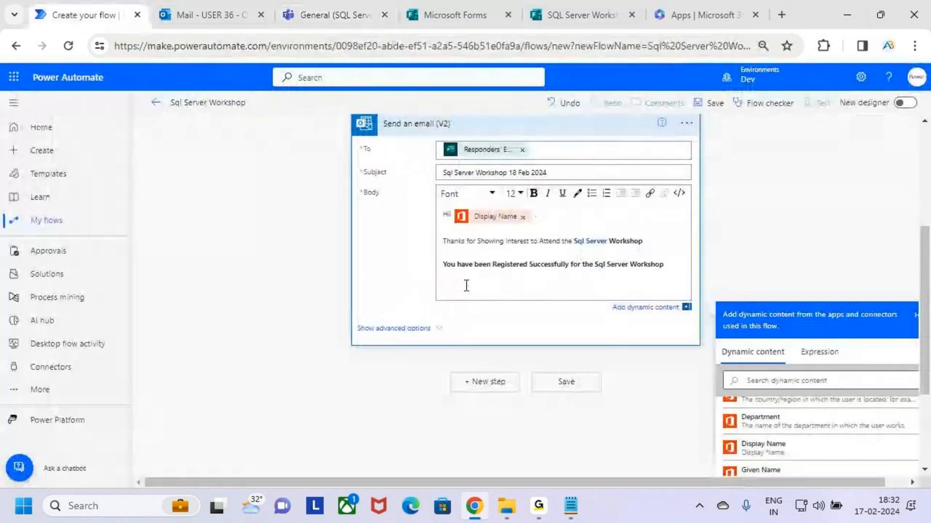
text(You)
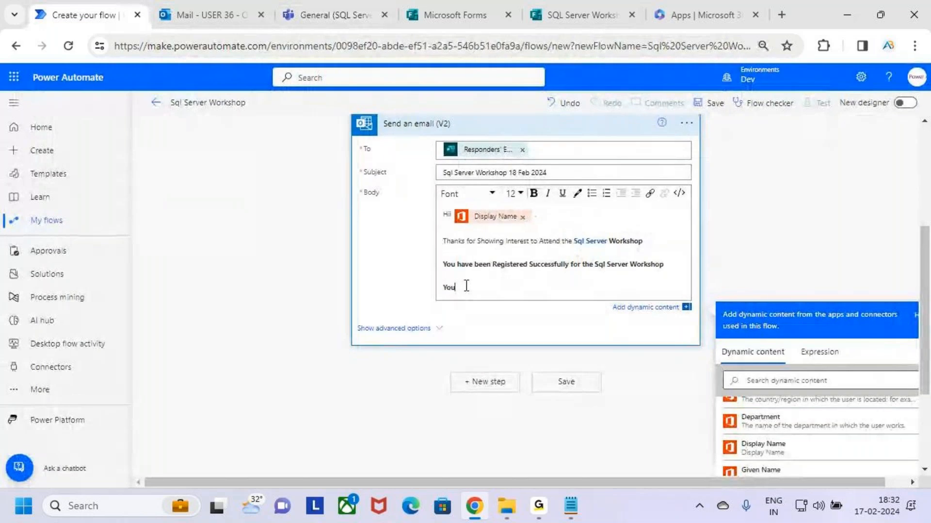
text( have b)
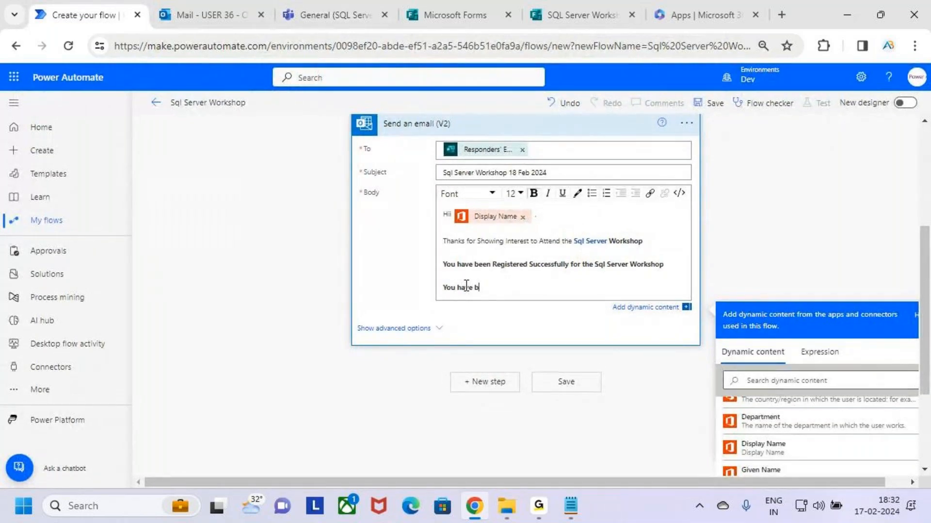
text(een Added to the Teams Ggroup)
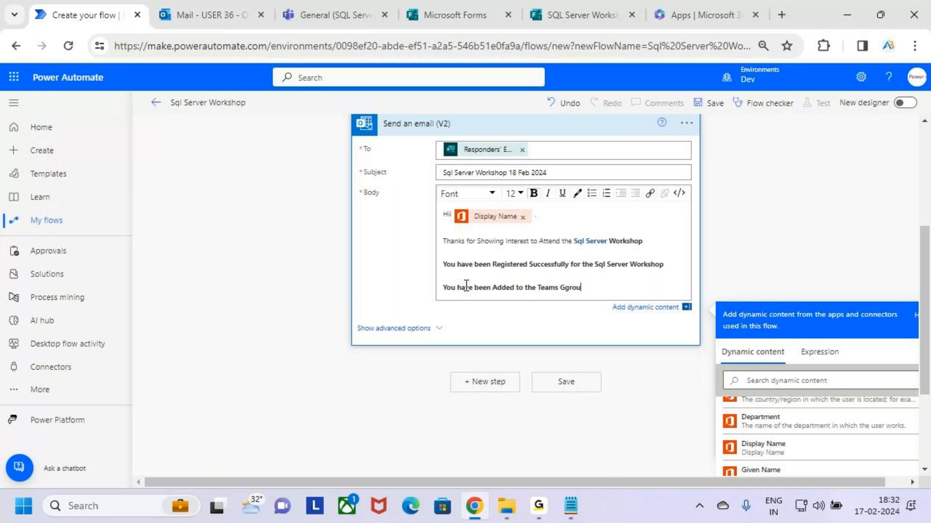
key(BackSpace)
key(BackSpace)
key(BackSpace)
key(BackSpace)
key(BackSpace)
key(BackSpace)
text(Group : Sq)
key(BackSpace)
key(Caps_Lock)
text(QL)
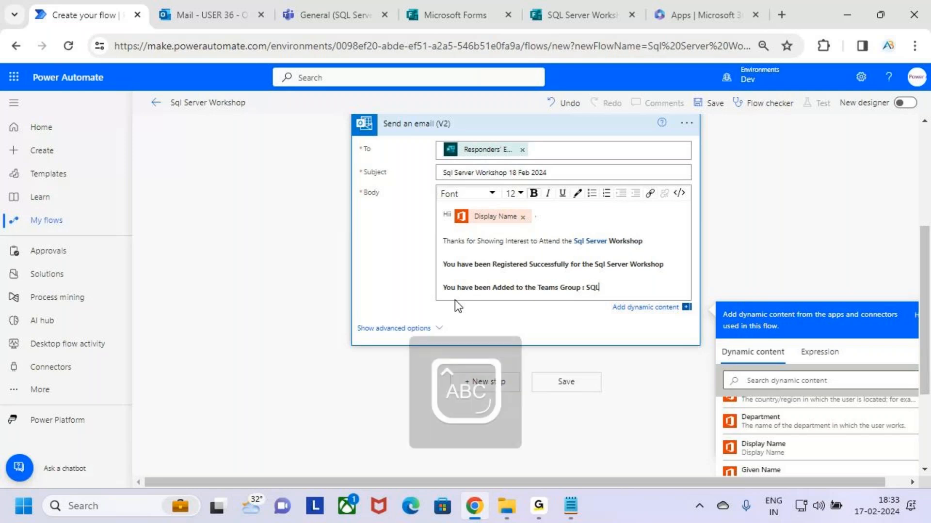
key(Caps_Lock)
text(Server)
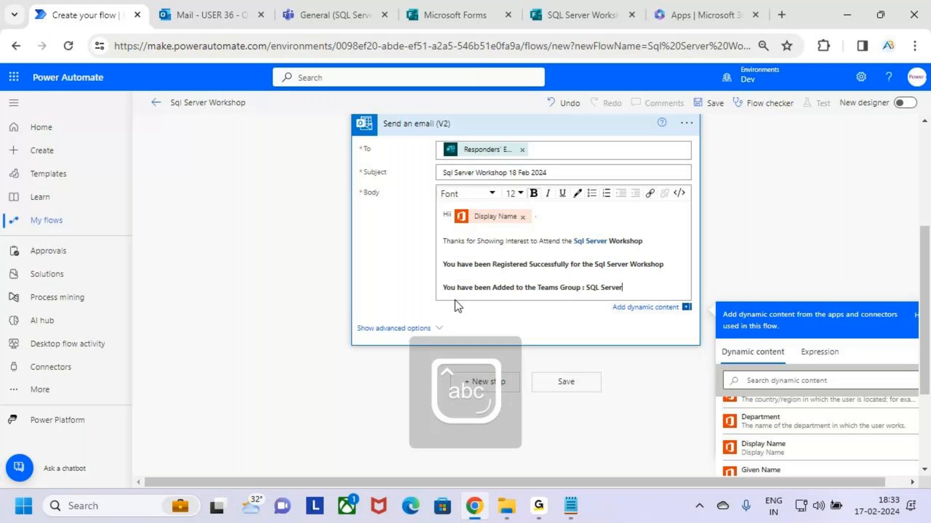
text( Wo)
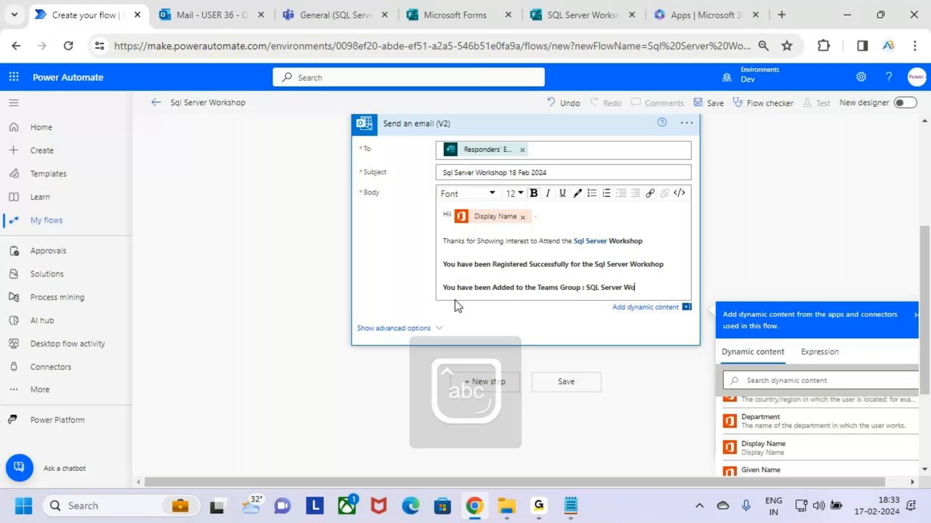
text(rkshop 1)
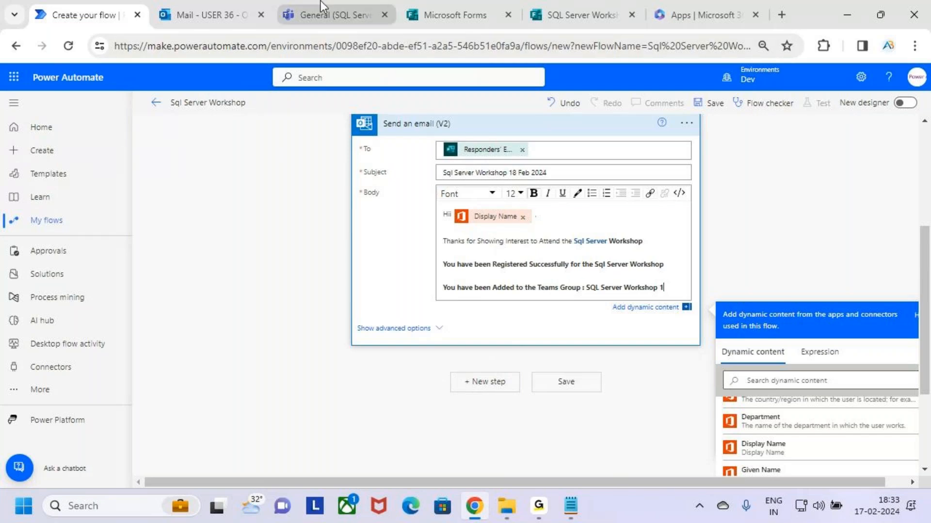
click(320, 13)
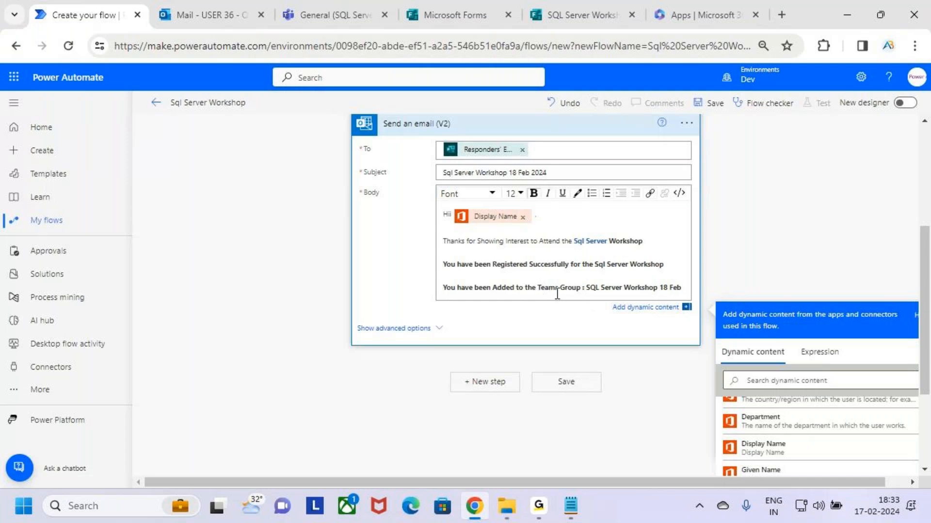
Remove bold from the registration and Teams group lines, including the group name
drag(536, 289, 442, 266)
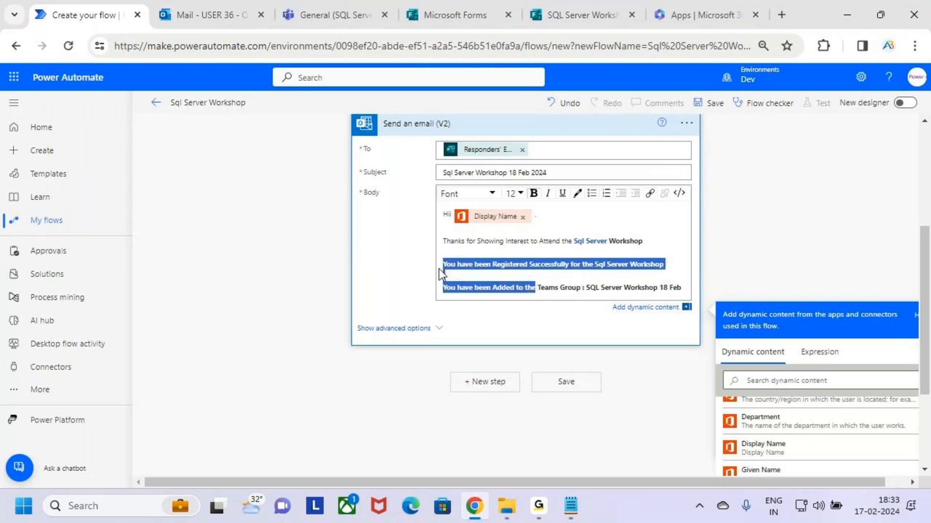
click(533, 193)
click(604, 288)
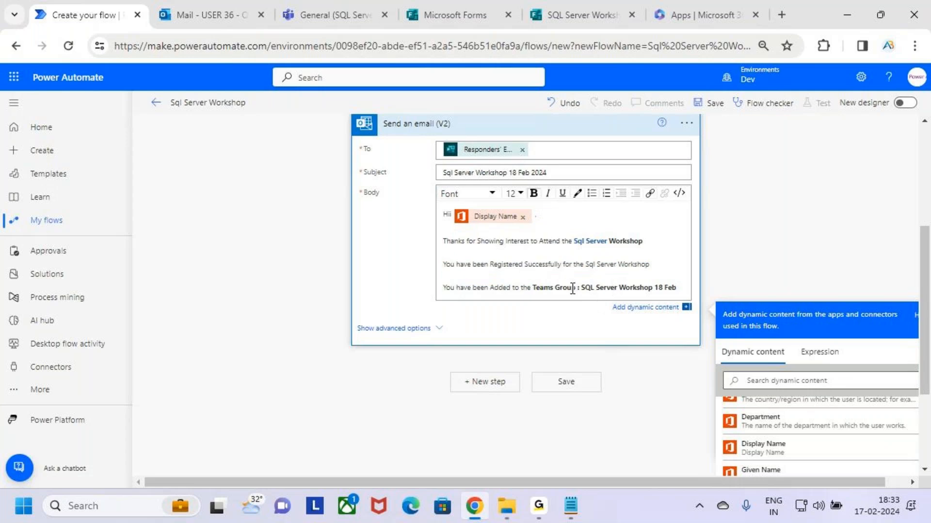
mouse_move(582, 287)
mouse_down()
mouse_move(670, 287)
mouse_move(581, 289)
mouse_up()
click(670, 287)
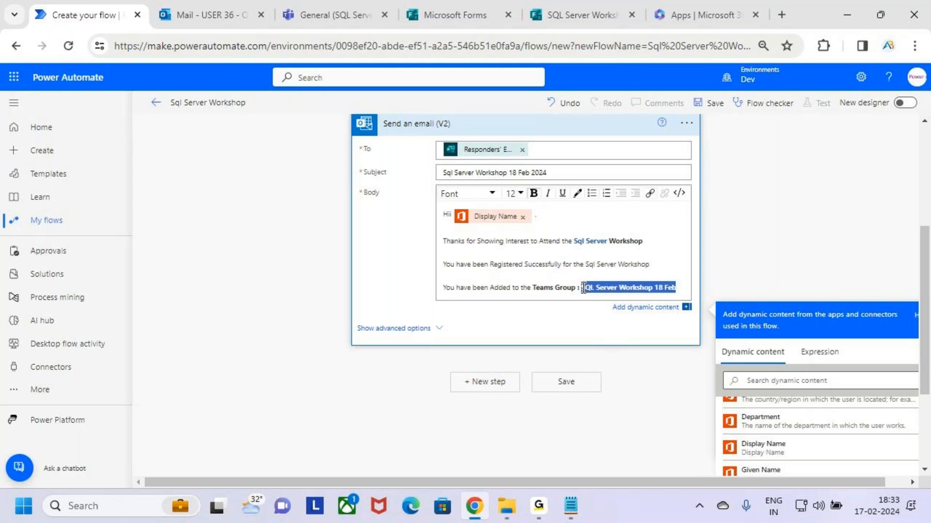
click(533, 196)
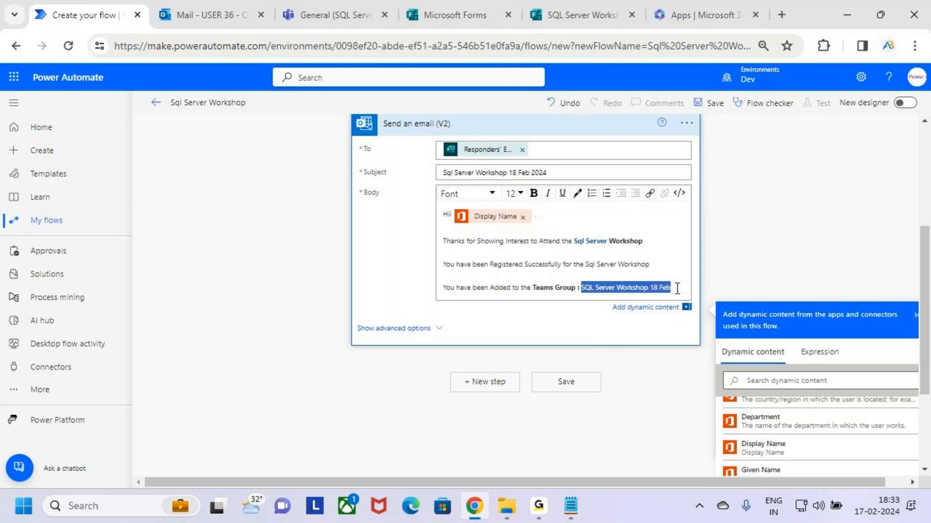
click(677, 288)
Add a line saying further workshop details will come through the Teams Group only
key(Return)
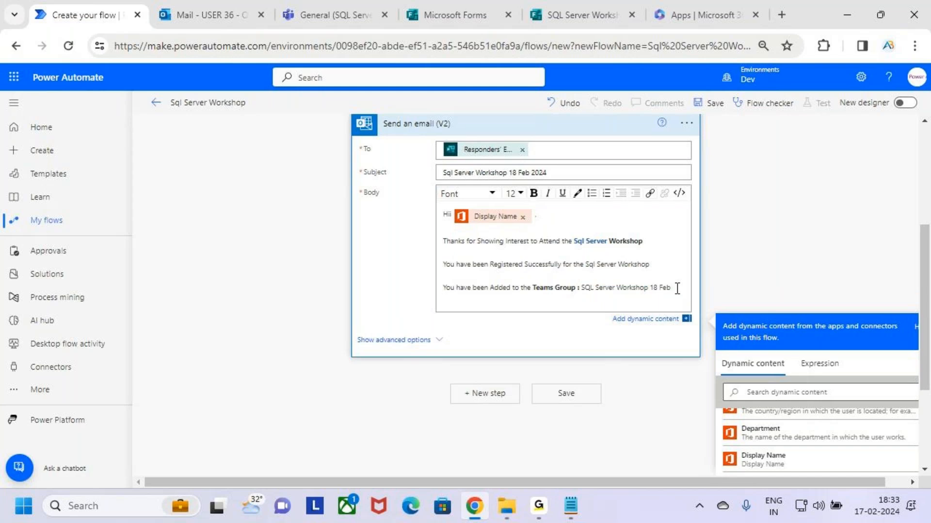
key(Return)
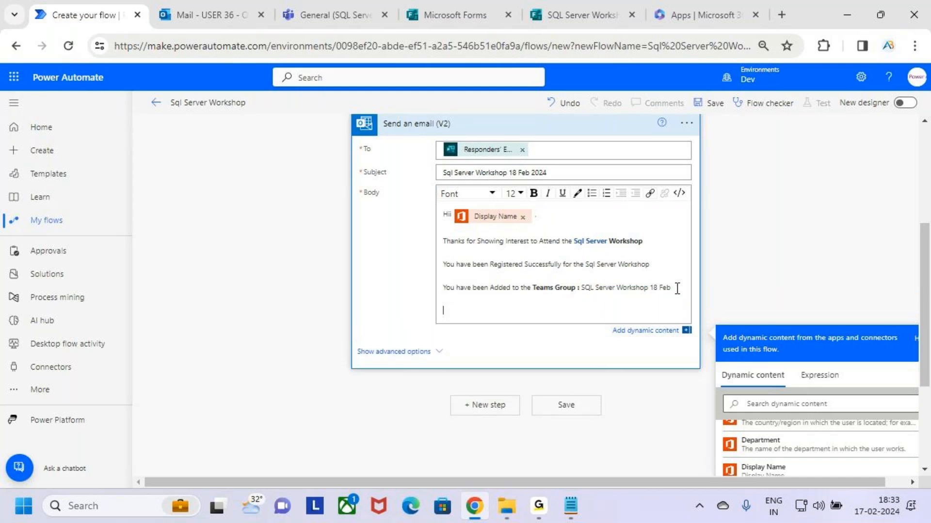
text(Further Details  Regarding t)
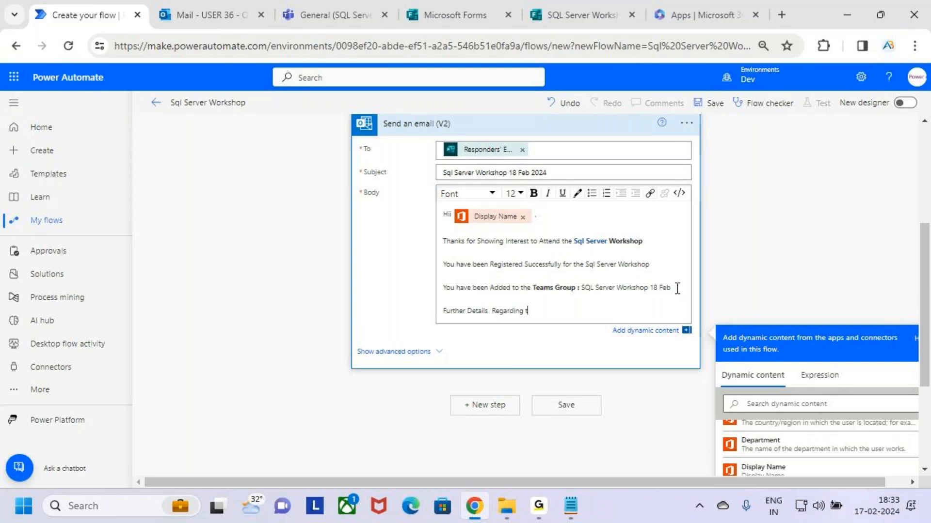
text(he Workshop will bve Shared thr)
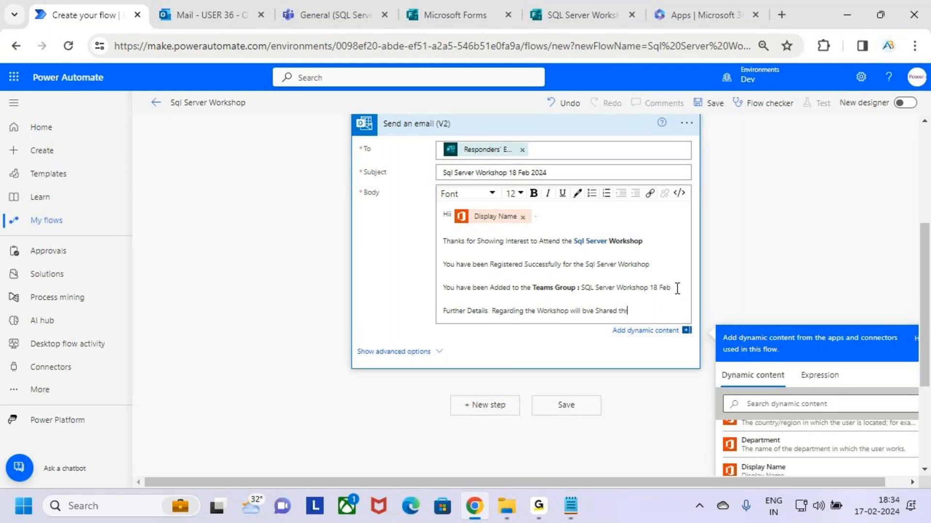
text(gh the Teams Group Onkl)
key(BackSpace)
key(BackSpace)
key(BackSpace)
key(BackSpace)
key(BackSpace)
text(on)
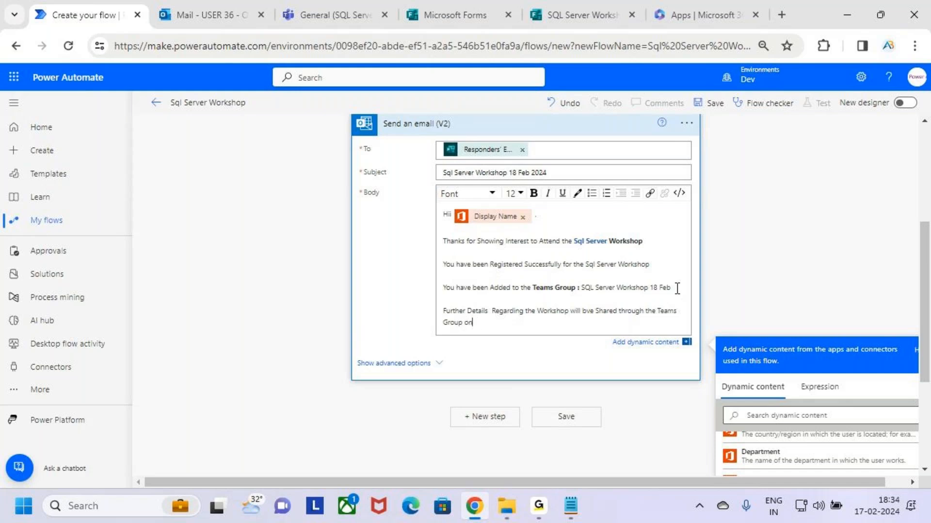
text(ly.)
End the body with the sign-off 'Thanks,' and 'AB Trainings' on the next line
key(Return)
key(Return)
key(Return)
key(Return)
text(Thanka)
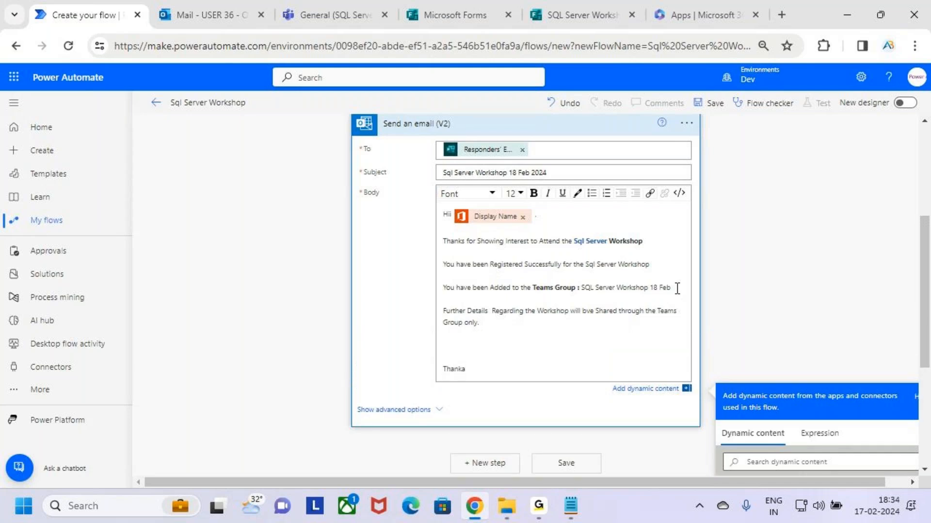
key(BackSpace)
key(BackSpace)
key(BackSpace)
key(BackSpace)
text(nks,)
key(Return)
text(AB Trainings)
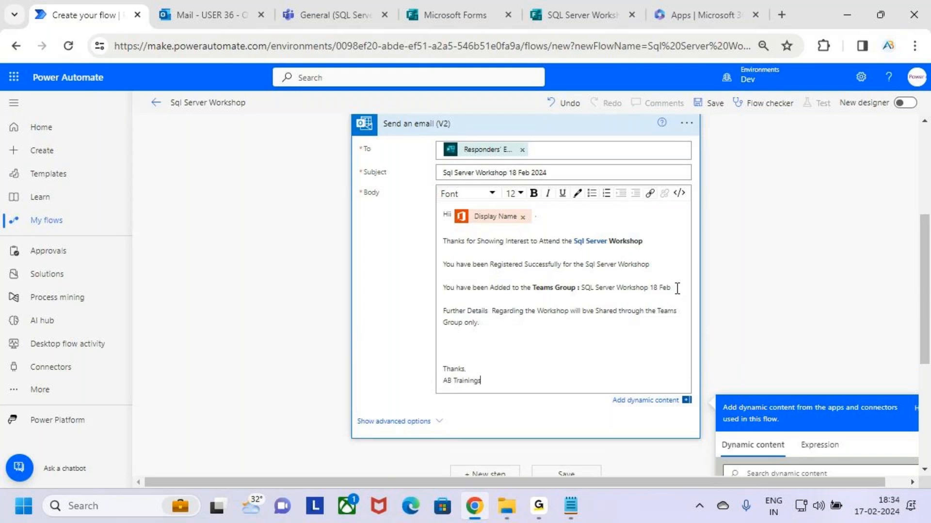
Make the 'Thanks, AB Trainings' sign-off bold
click(475, 367)
drag(497, 380, 465, 357)
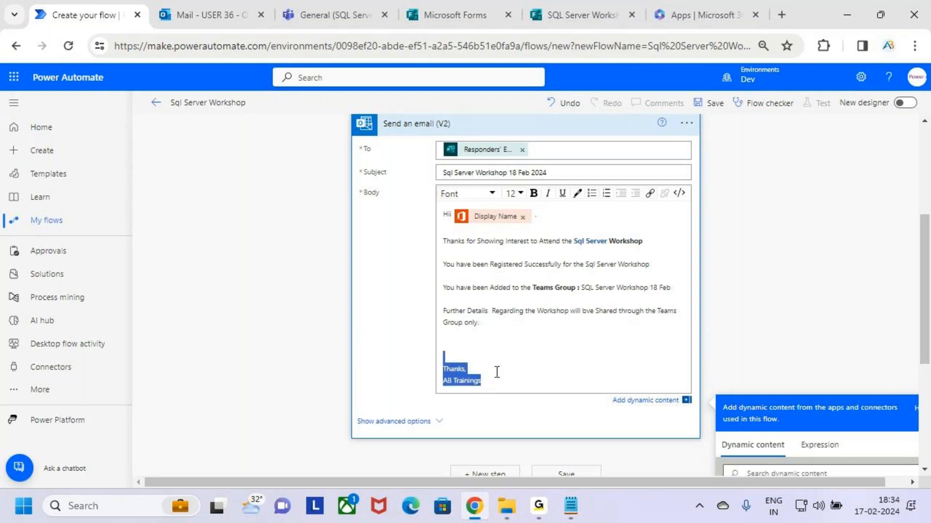
click(534, 194)
click(562, 355)
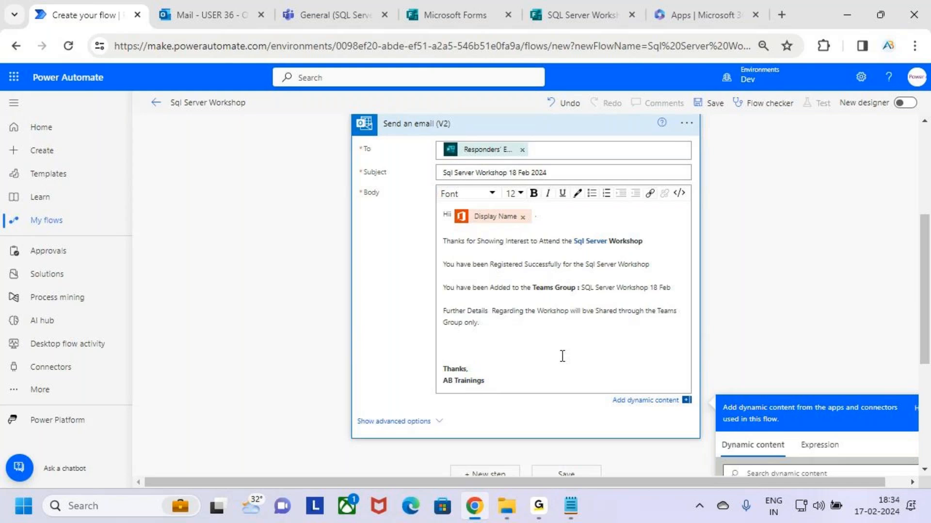
scroll(529, 287, up, 1)
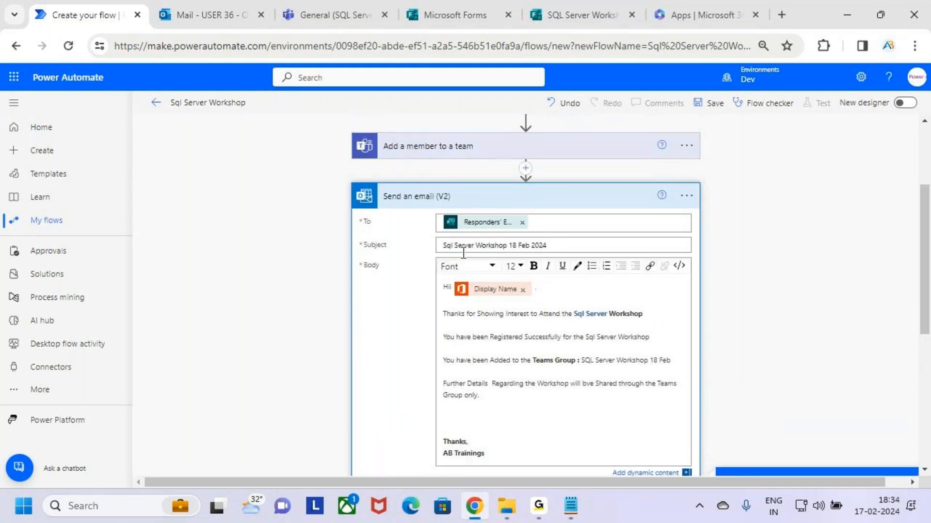
drag(461, 245, 558, 249)
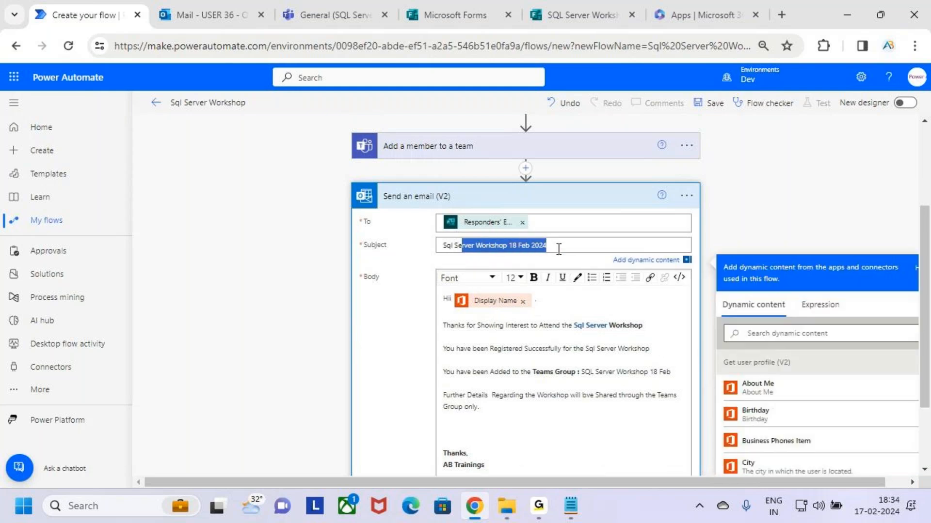
click(584, 251)
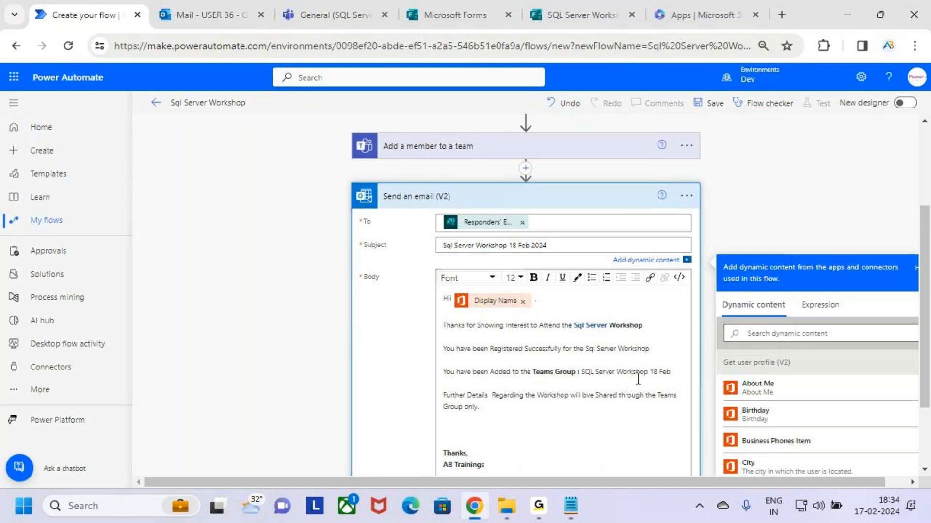
Delete the extra space before 'Regarding' and correct 'bve' to 'be'
drag(581, 374, 642, 377)
click(592, 409)
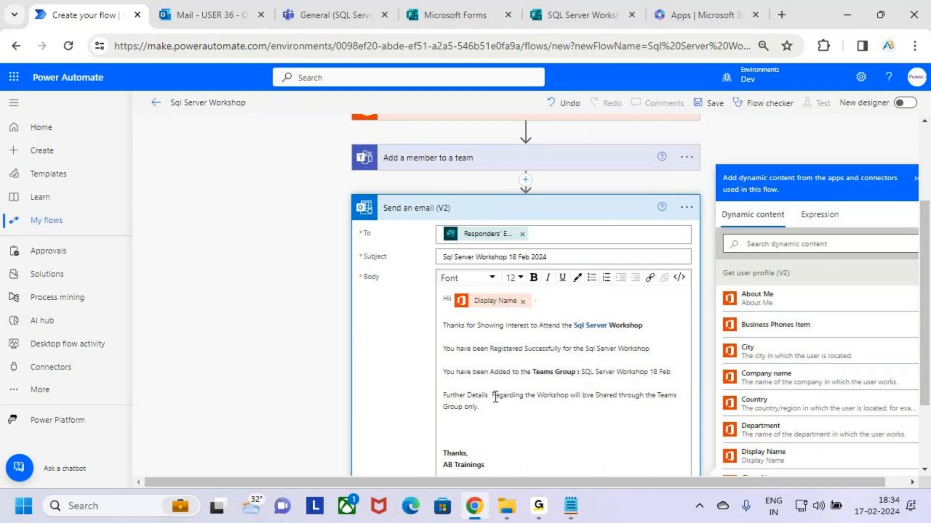
click(492, 396)
key(BackSpace)
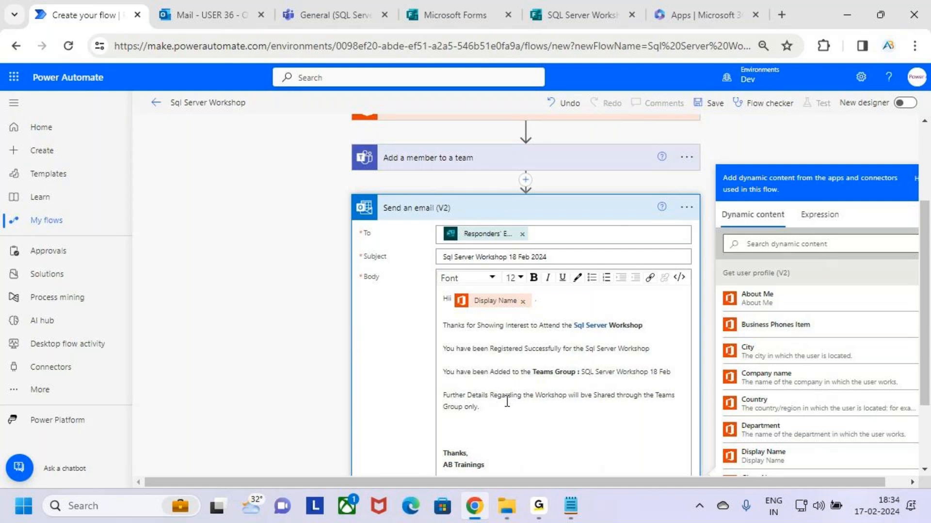
double_click(585, 396)
text(b)
text(e)
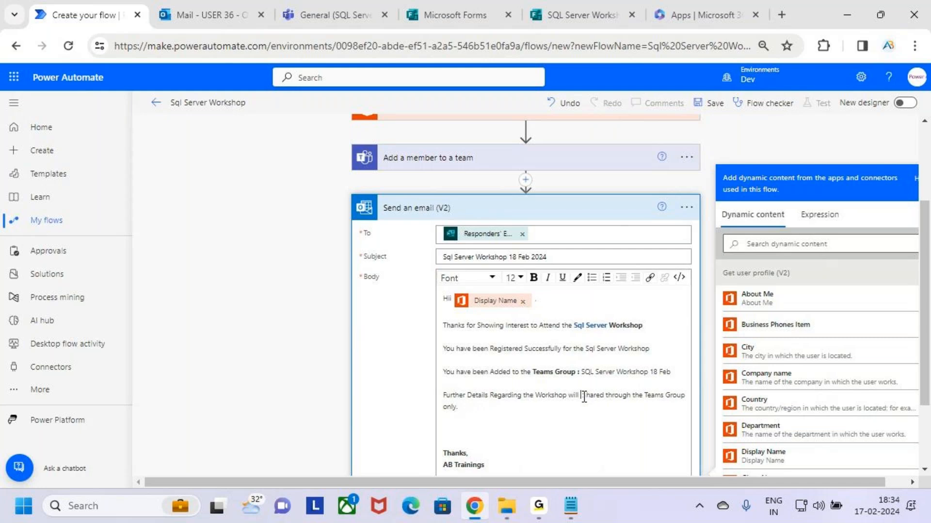
double_click(620, 395)
click(505, 411)
scroll(507, 412, down, 2)
scroll(509, 410, up, 4)
scroll(510, 409, up, 1)
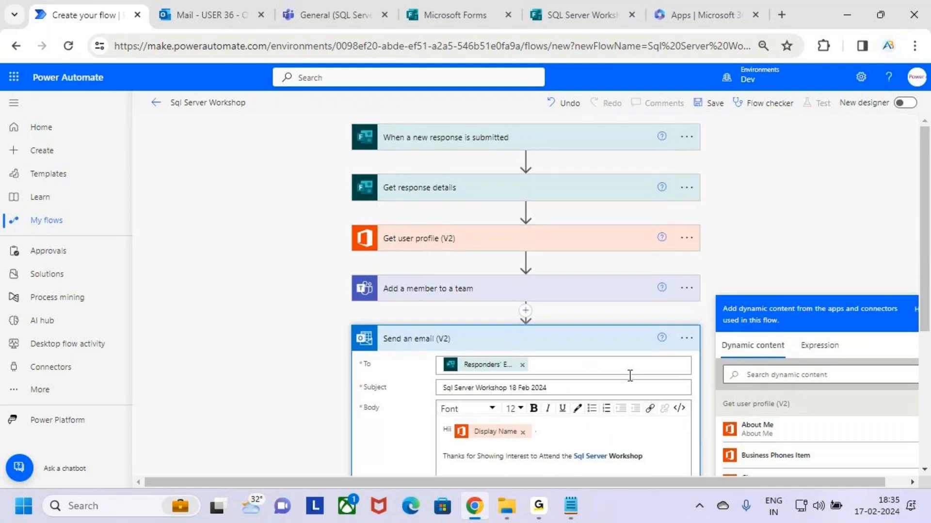
Review the Get response details and Get user profile (V2) steps, then collapse them
click(608, 348)
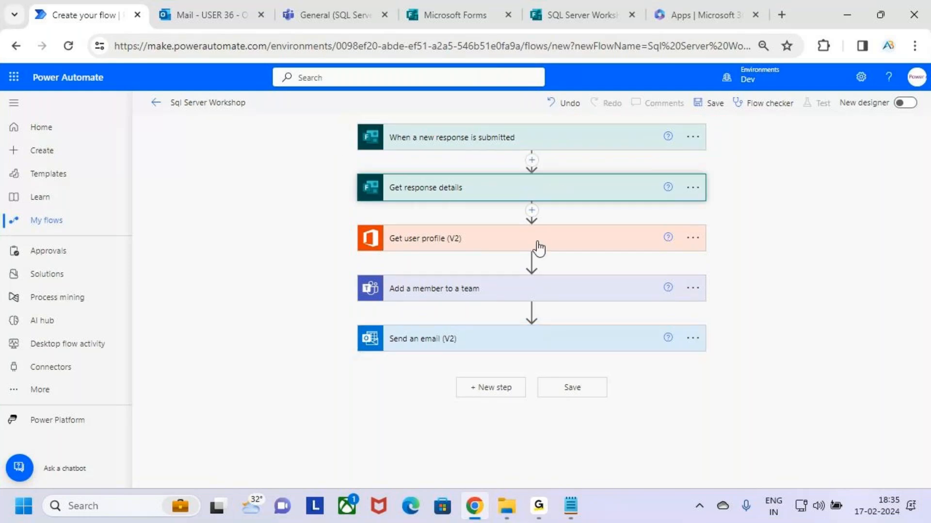
click(535, 190)
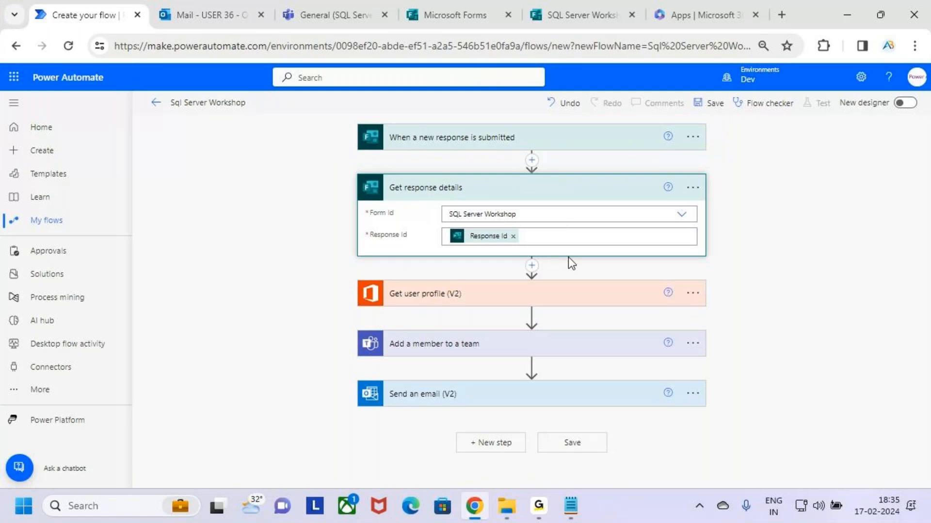
click(615, 194)
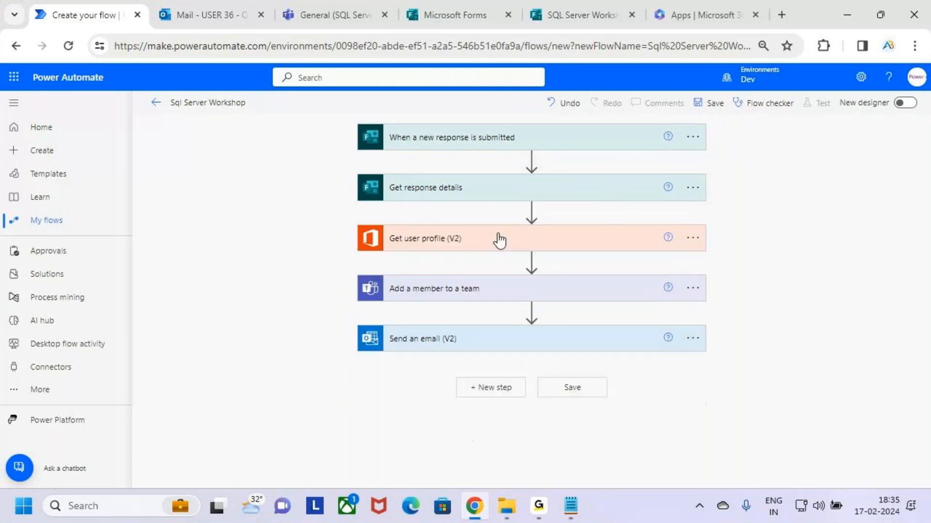
click(559, 241)
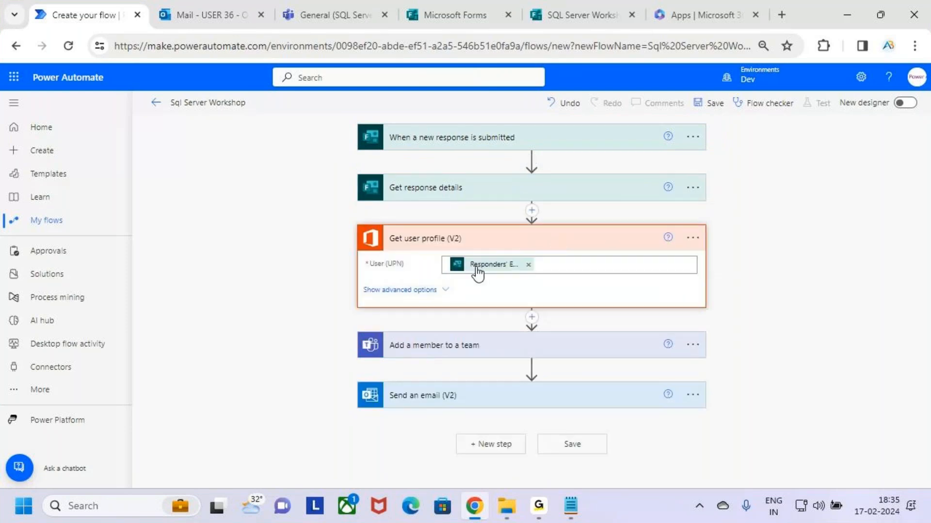
drag(383, 223, 495, 255)
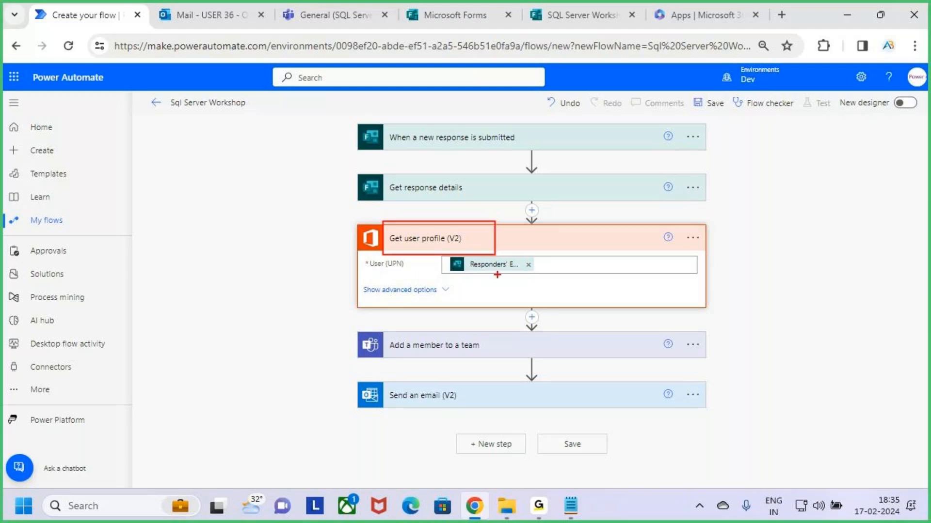
click(582, 246)
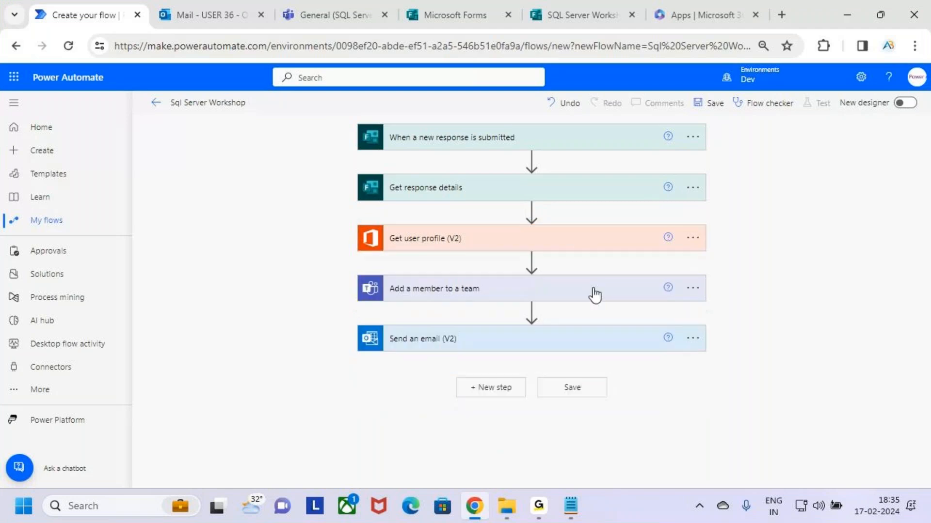
Review the Add a member to a team and Send an email (V2) steps, leaving both collapsed
click(550, 316)
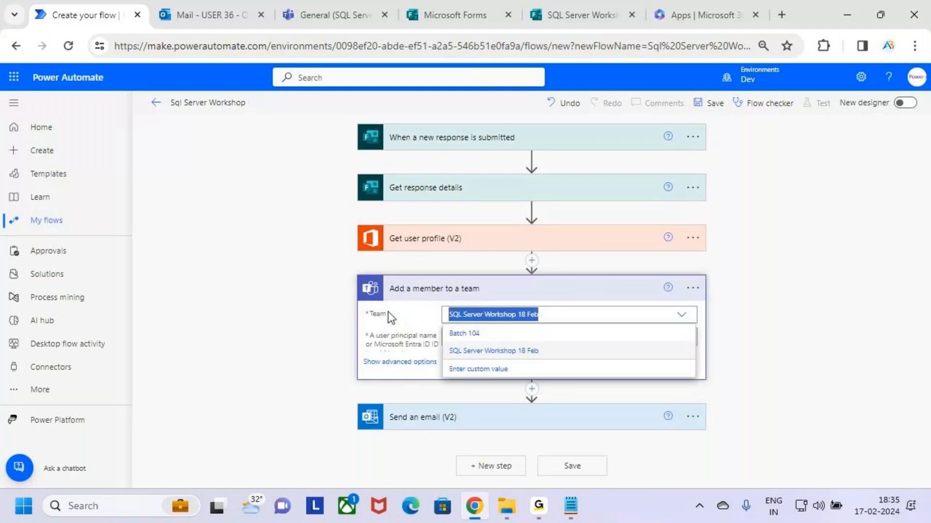
click(763, 341)
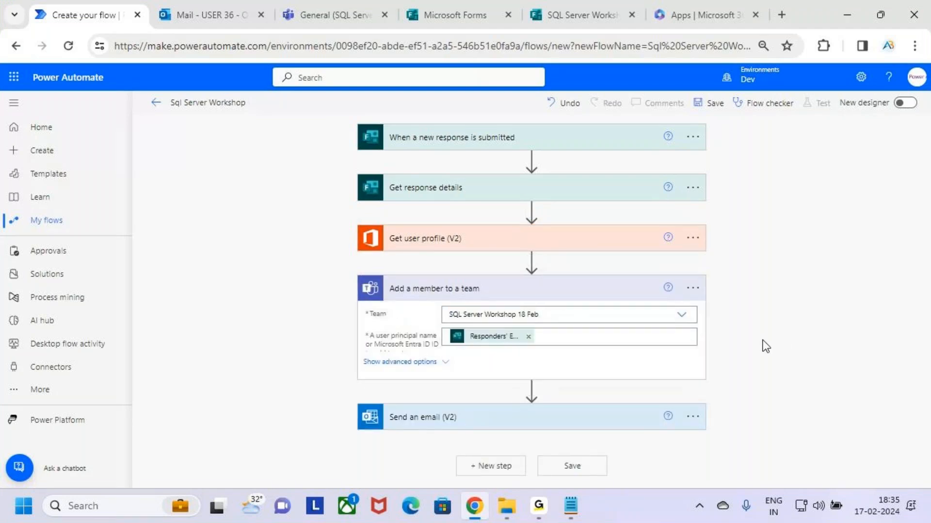
click(570, 338)
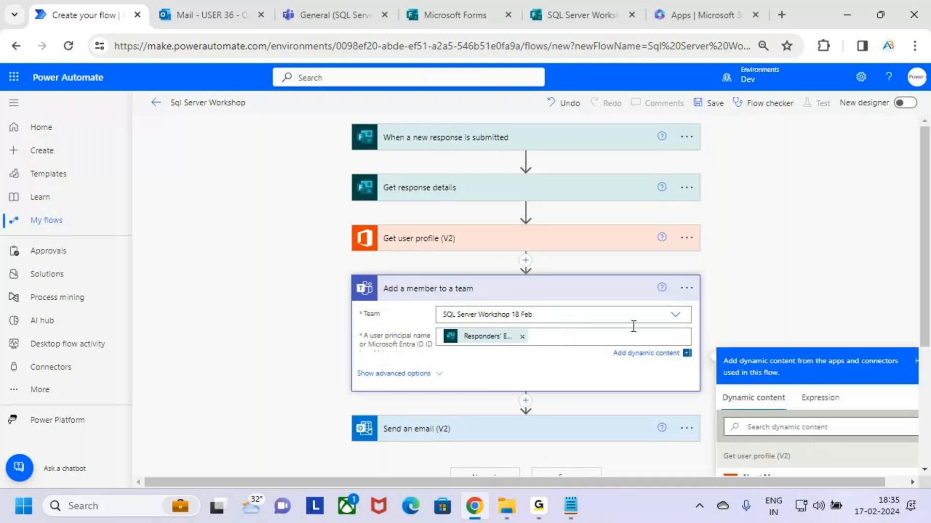
click(793, 291)
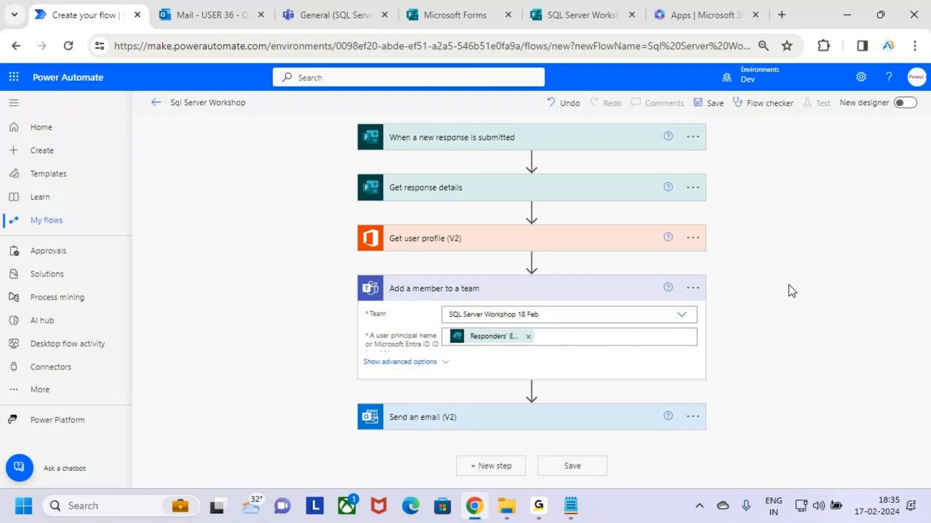
click(607, 294)
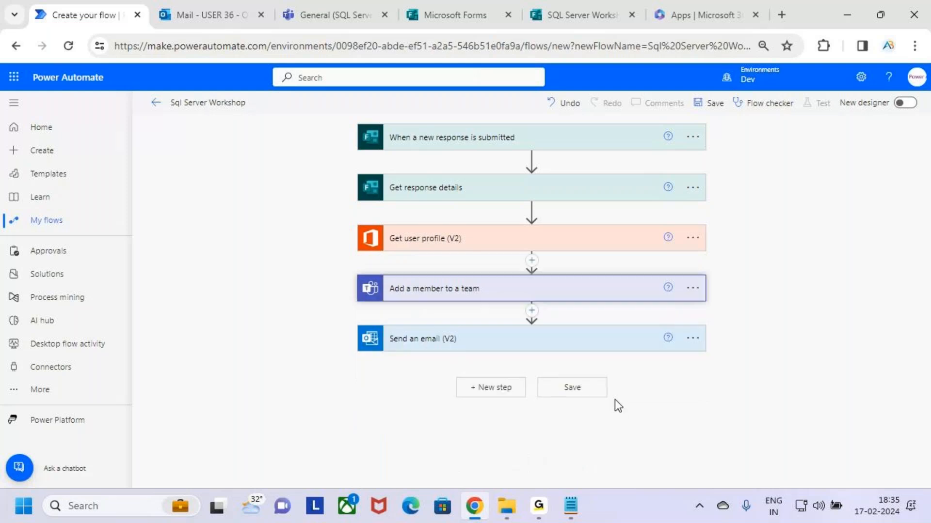
click(611, 345)
scroll(611, 344, down, 3)
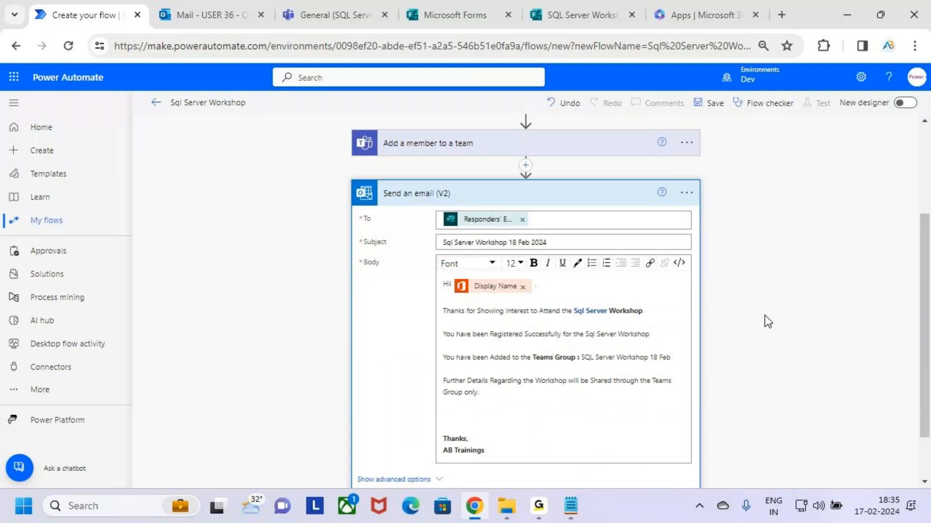
scroll(764, 315, up, 3)
click(622, 339)
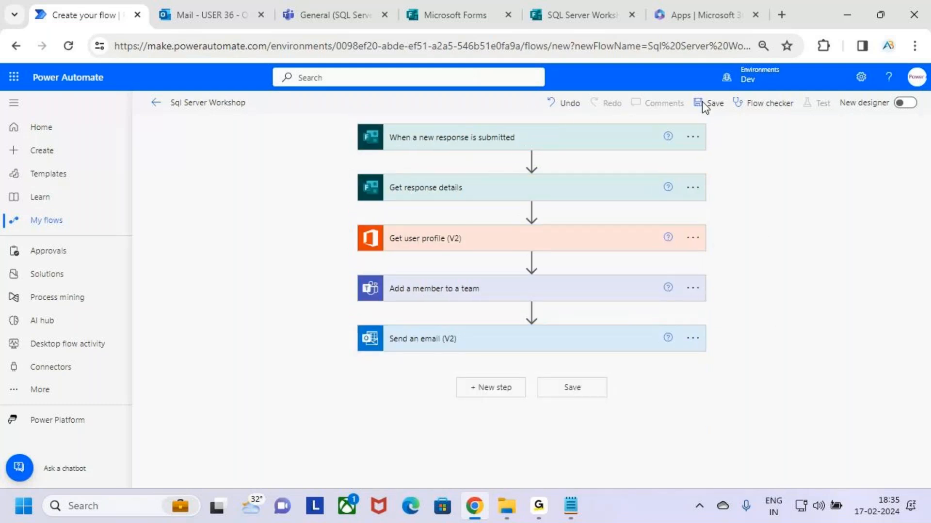
Save the Sql Server Workshop flow and confirm the 'Your flow is ready to go' banner
click(598, 2)
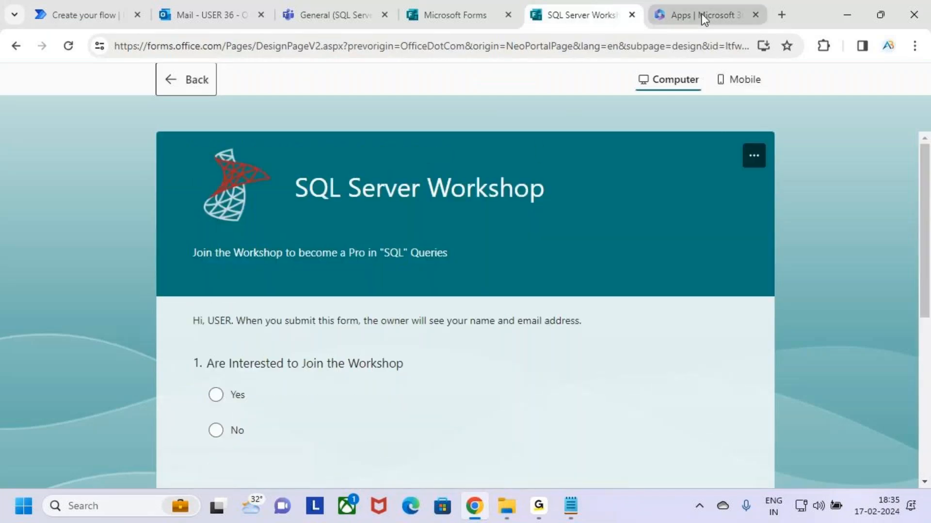
click(77, 9)
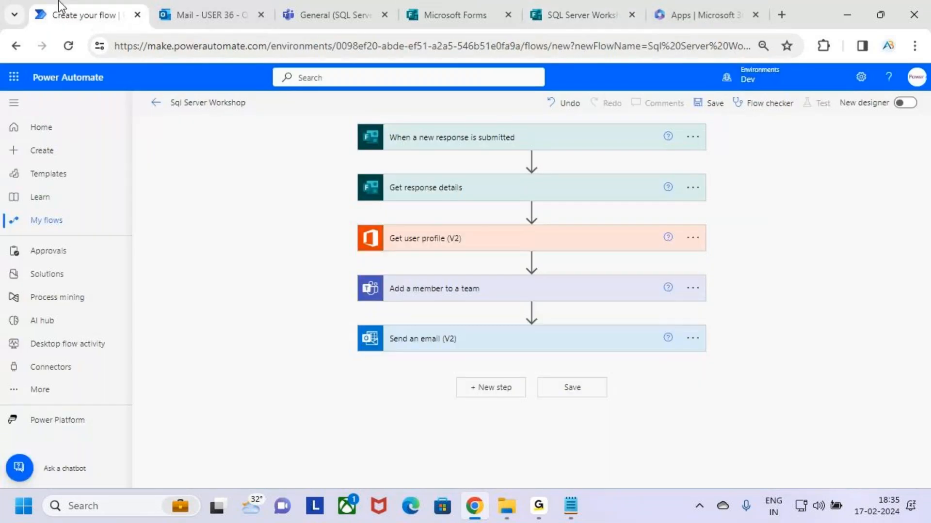
click(715, 102)
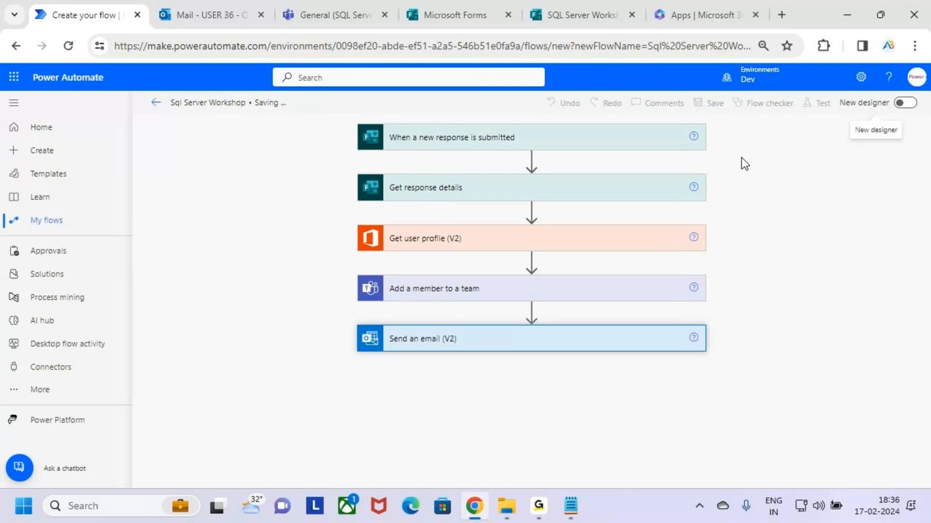
click(538, 510)
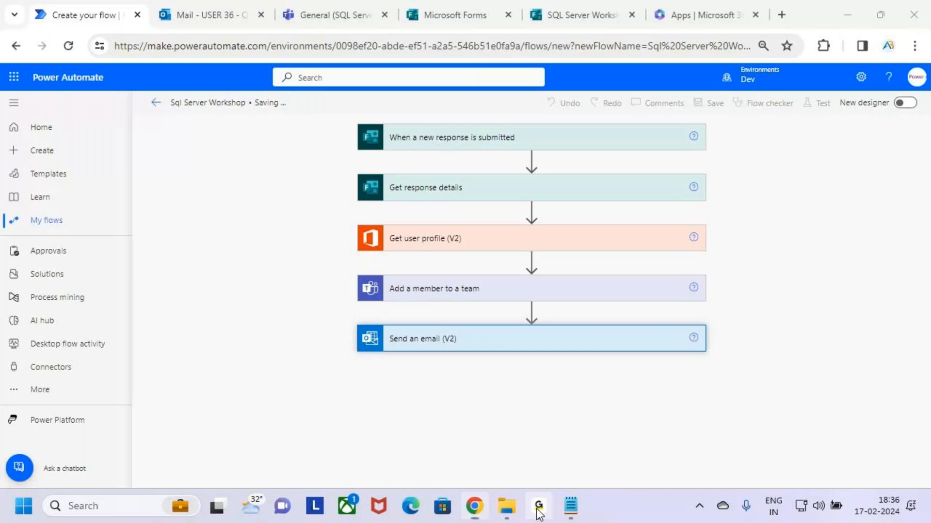
click(838, 21)
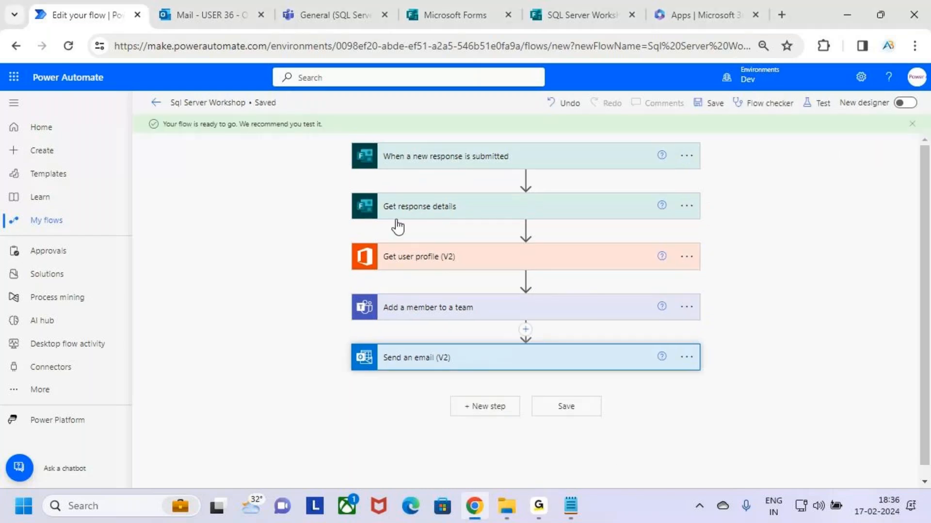
drag(159, 115, 337, 134)
drag(369, 87, 340, 125)
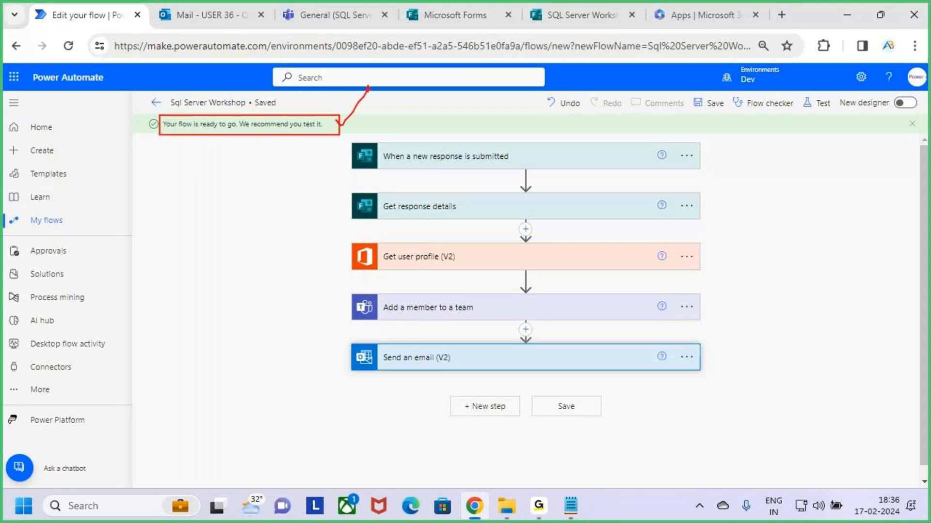
key(Escape)
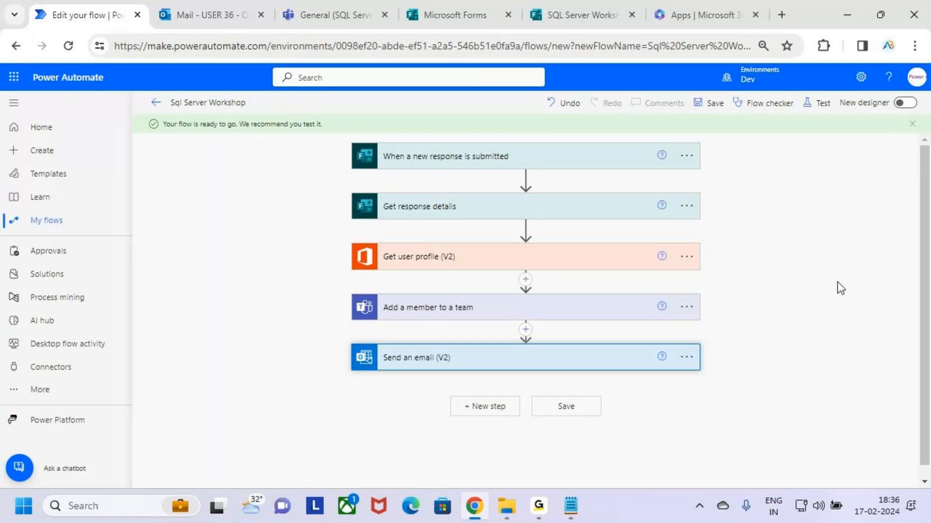
Set the form to Anyone can respond, shorten the URL and copy the response link
click(574, 10)
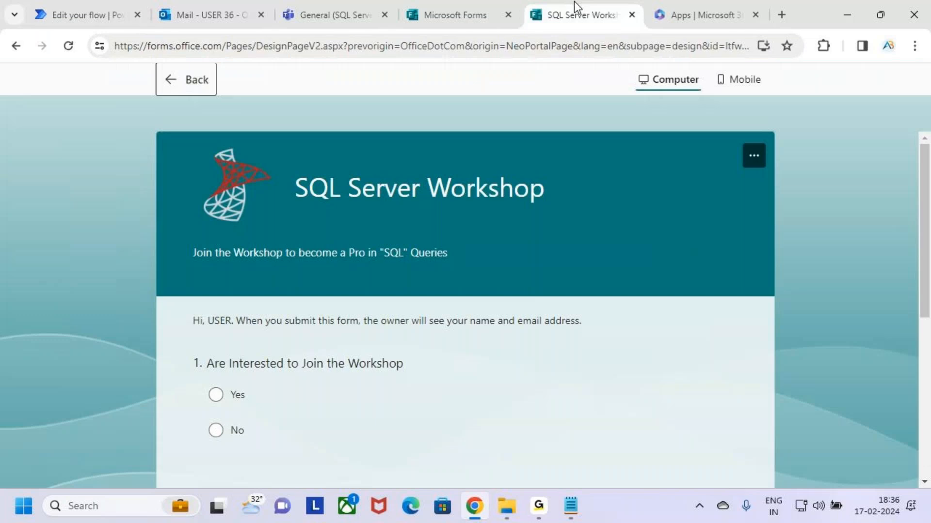
click(173, 79)
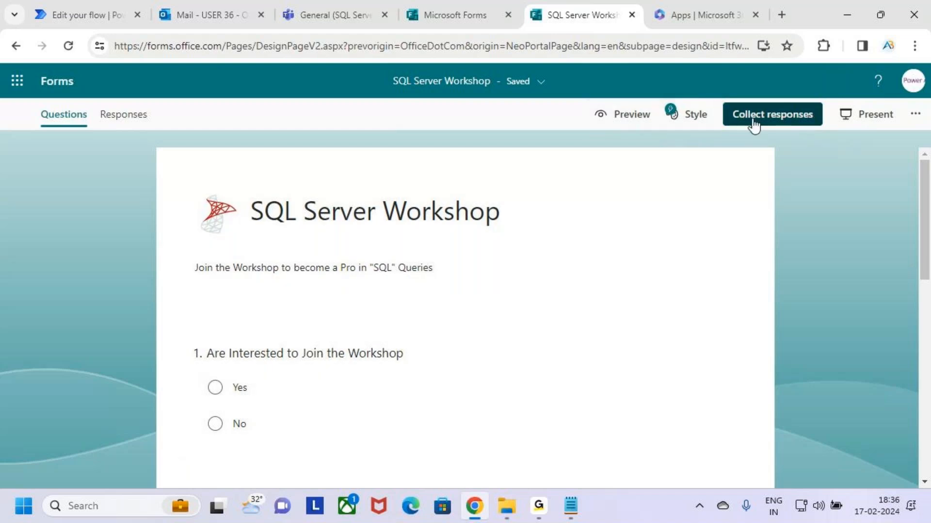
click(768, 125)
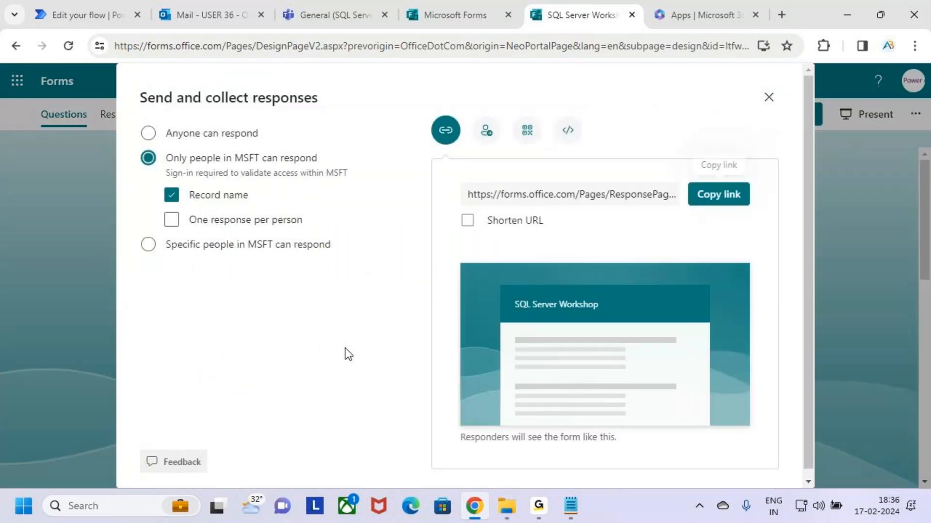
click(155, 137)
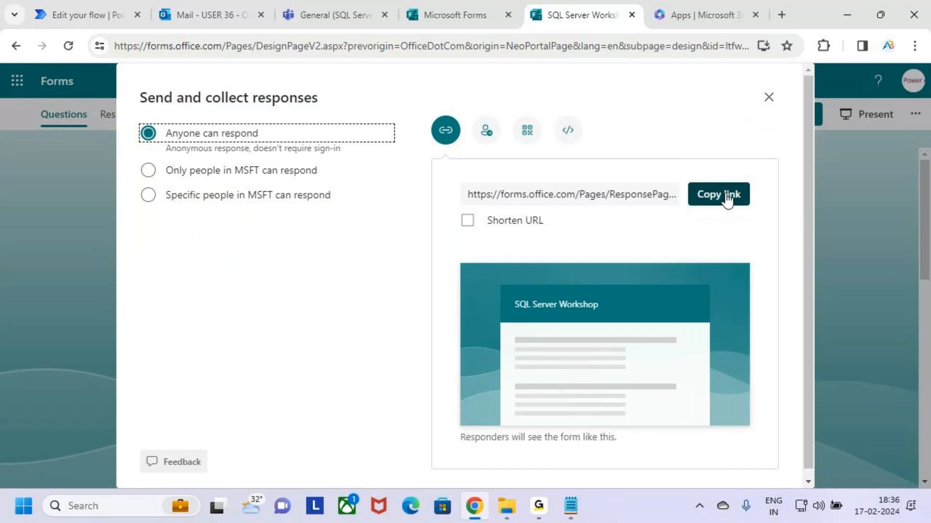
click(467, 221)
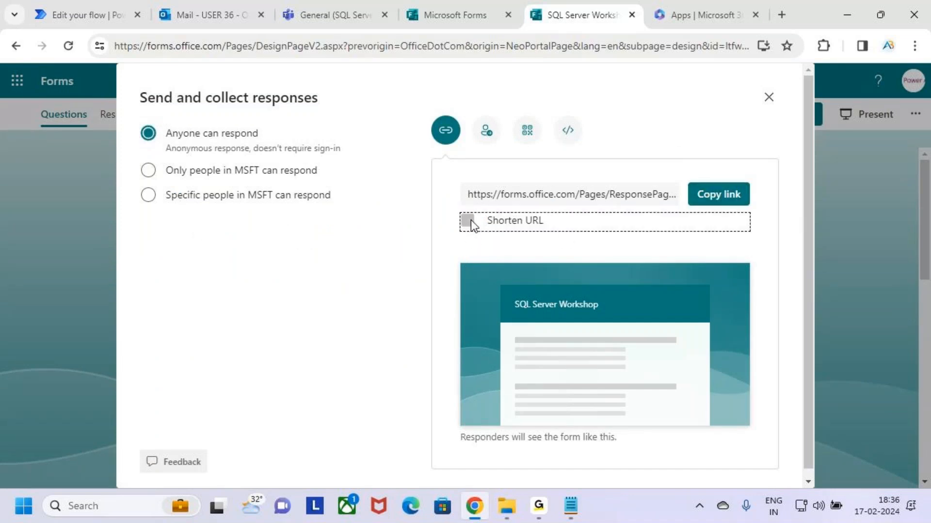
click(728, 194)
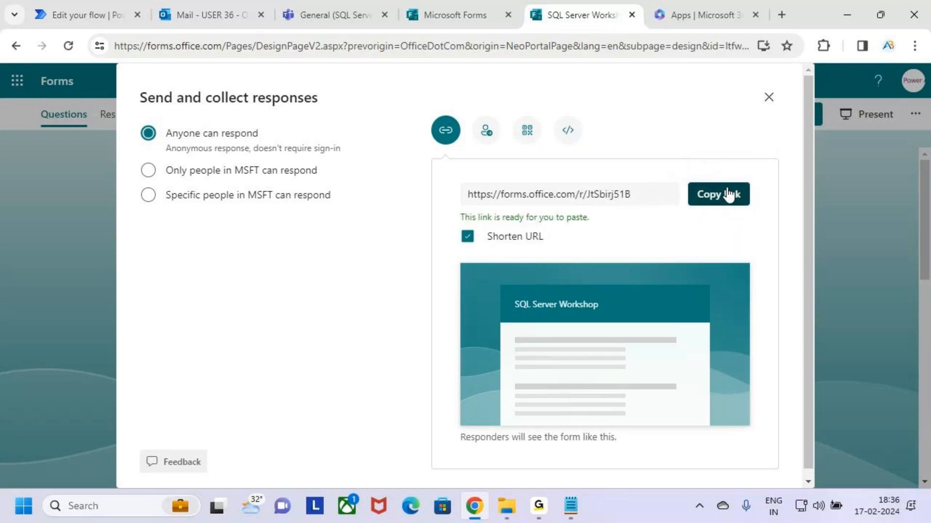
Switch to the Outlook mailbox in the browser
click(538, 506)
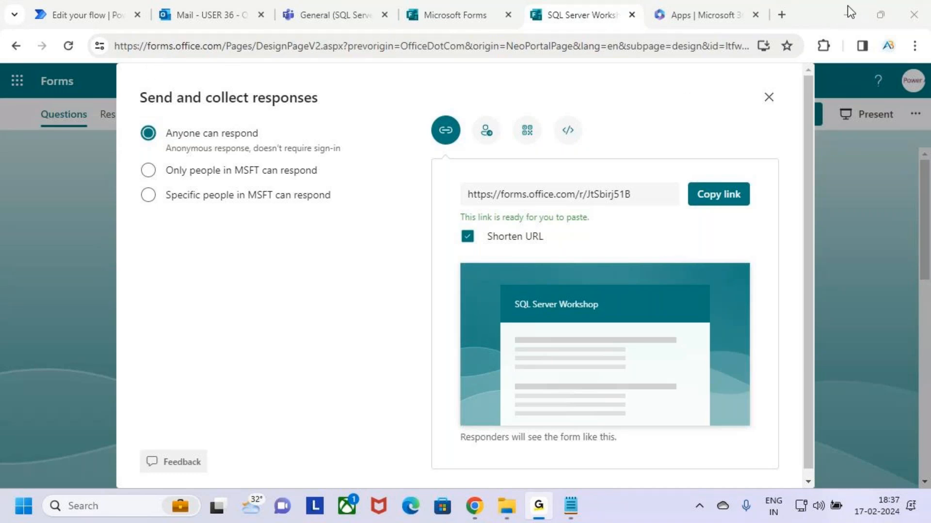
click(421, 232)
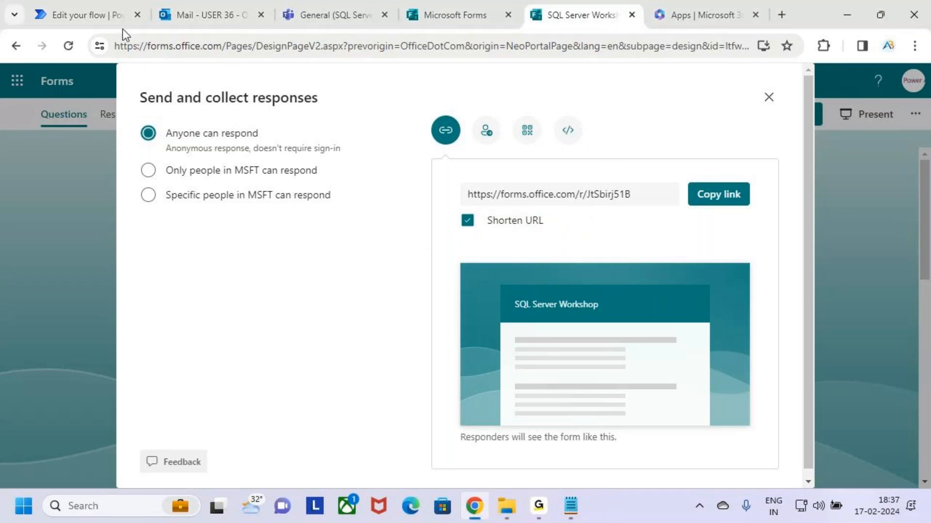
click(213, 7)
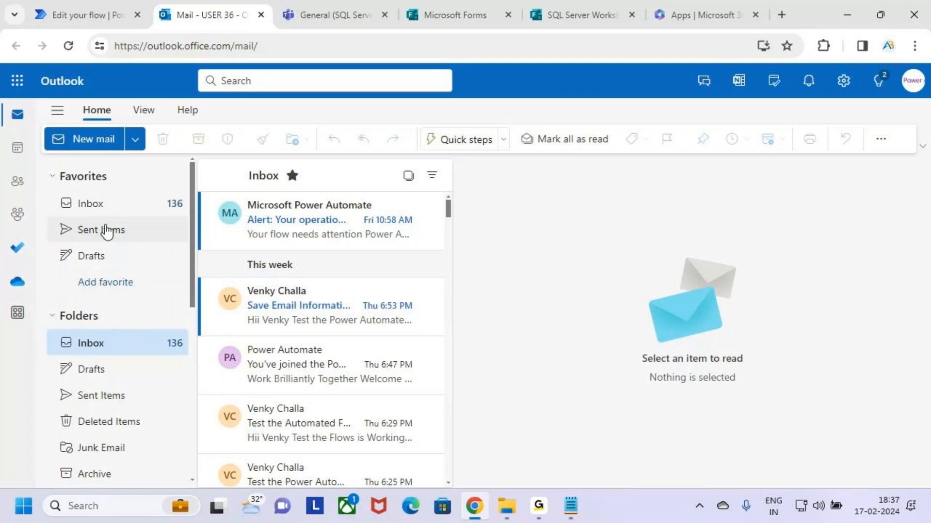
Check the Sent Items and Inbox folders in Outlook, then return to the form's sharing options
click(108, 236)
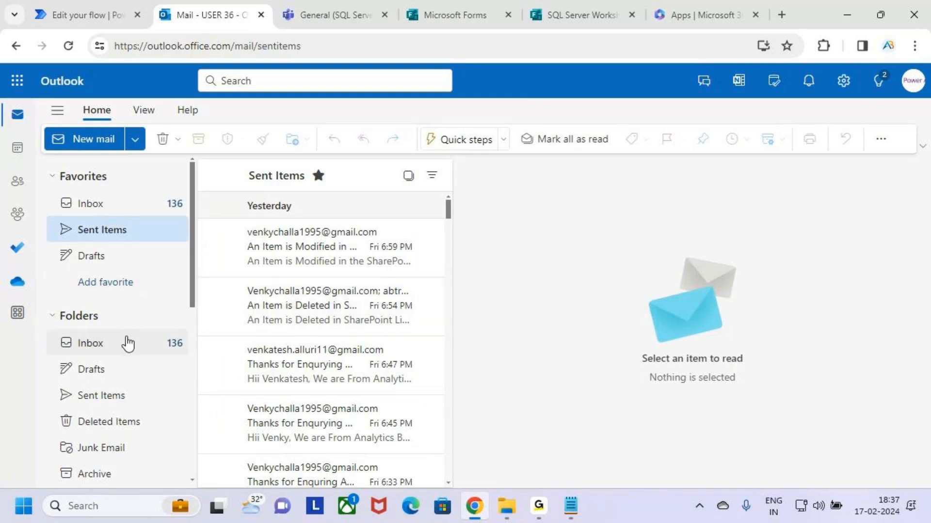
click(104, 210)
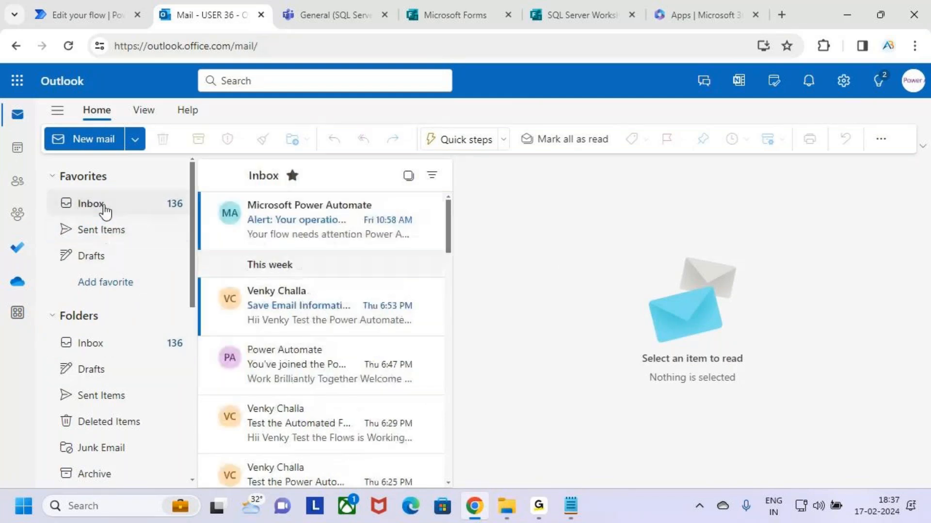
click(135, 139)
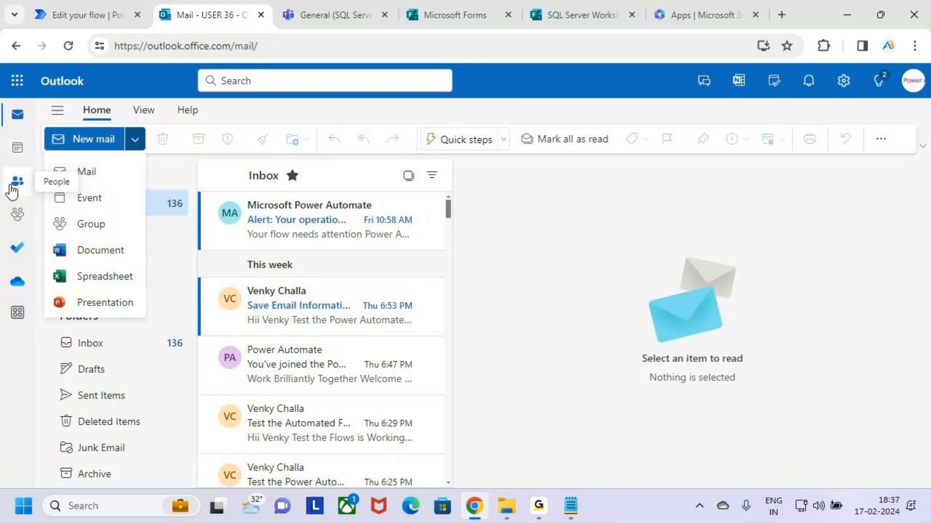
click(550, 252)
click(592, 11)
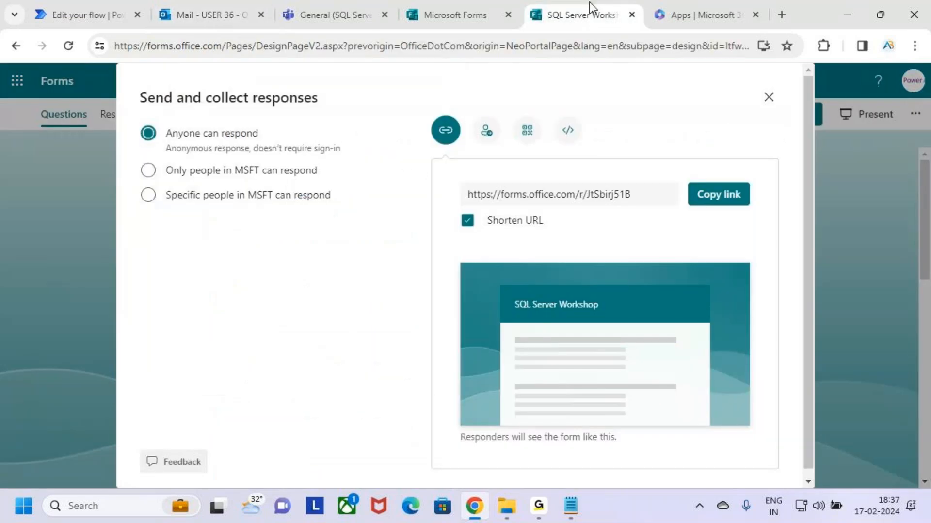
Switch the form's sending option to an Outlook invitation and begin searching for a recipient
click(485, 138)
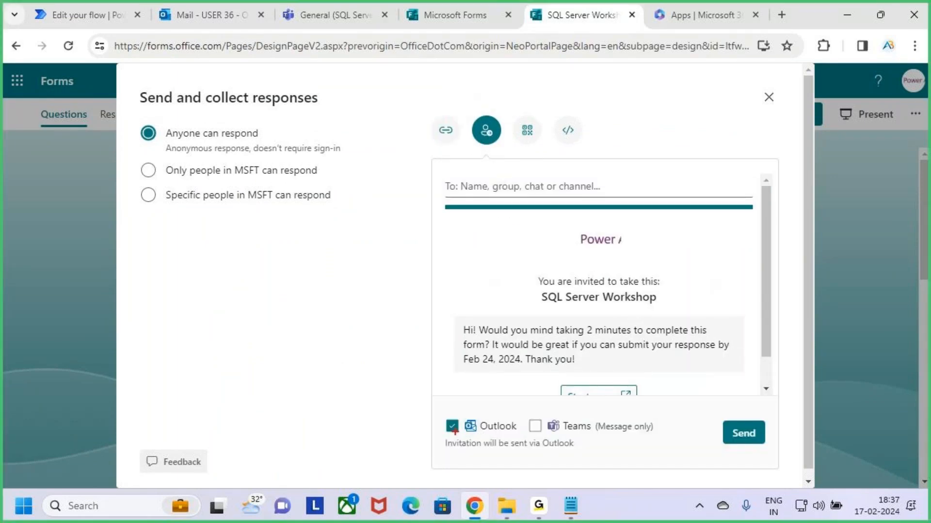
click(533, 190)
text(s)
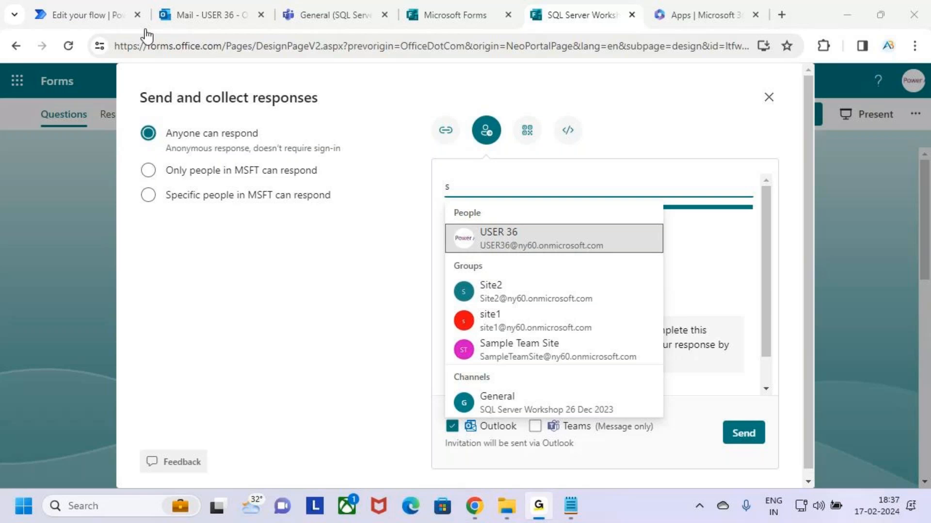
click(295, 90)
click(490, 189)
text(sa)
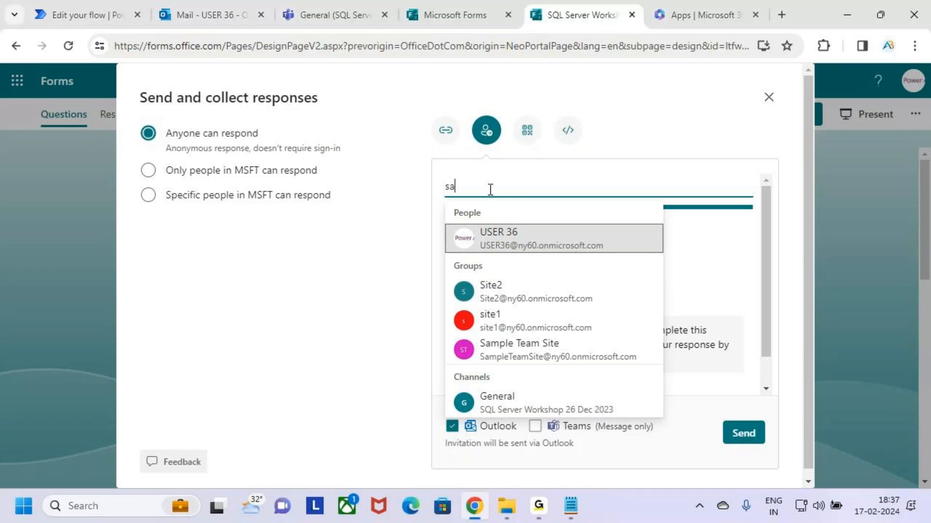
text(jid)
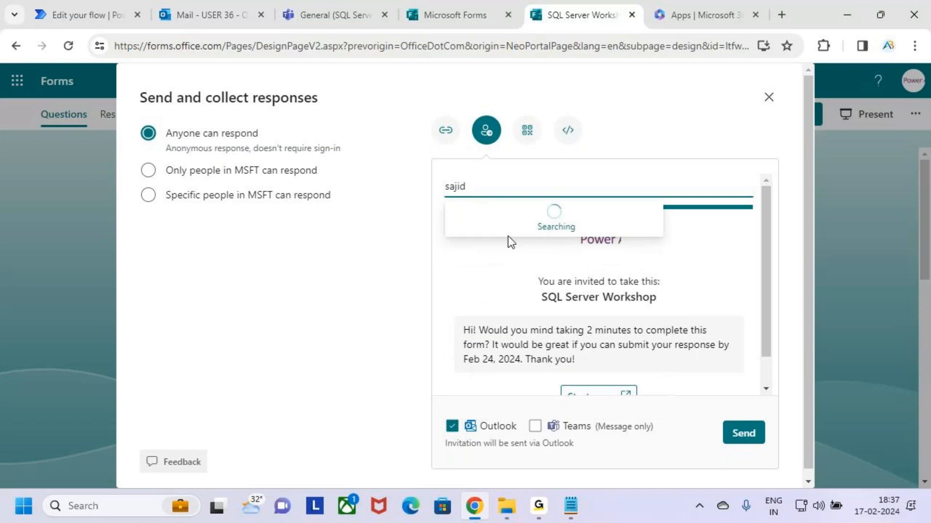
key(BackSpace)
key(BackSpace)
key(BackSpace)
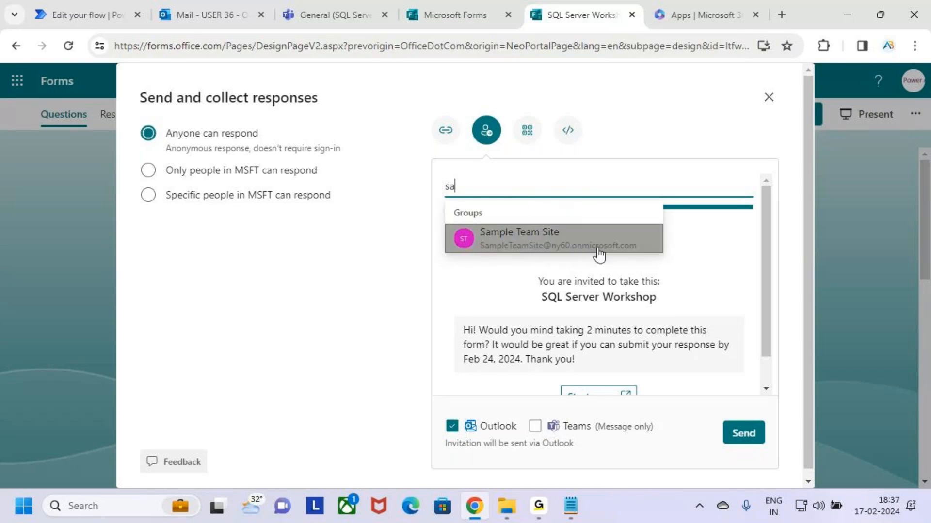
key(BackSpace)
key(BackSpace)
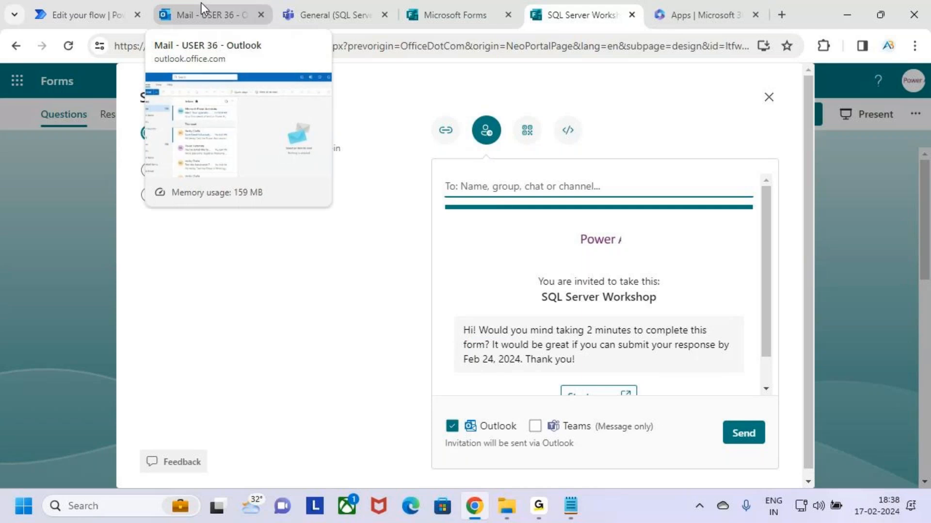
Add one colleague to the invitation's To field from the name suggestions
click(542, 510)
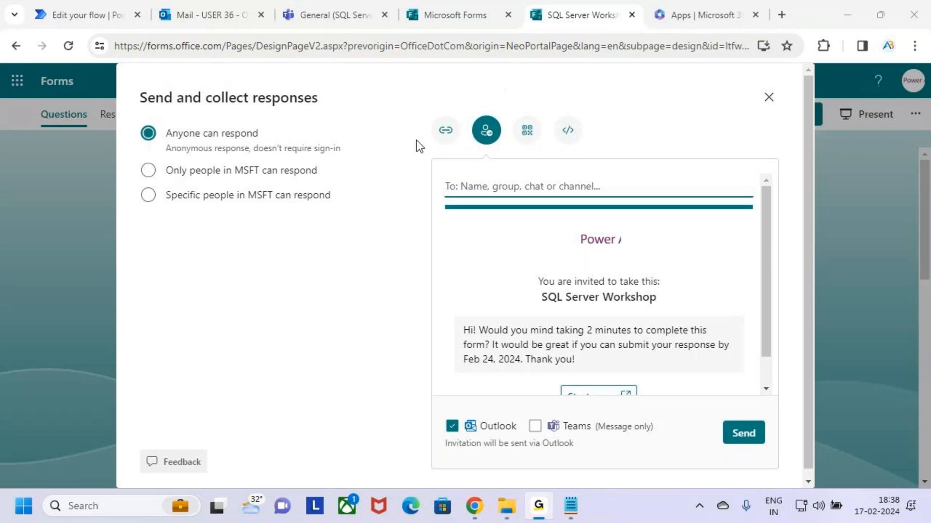
click(475, 506)
click(541, 189)
text(av)
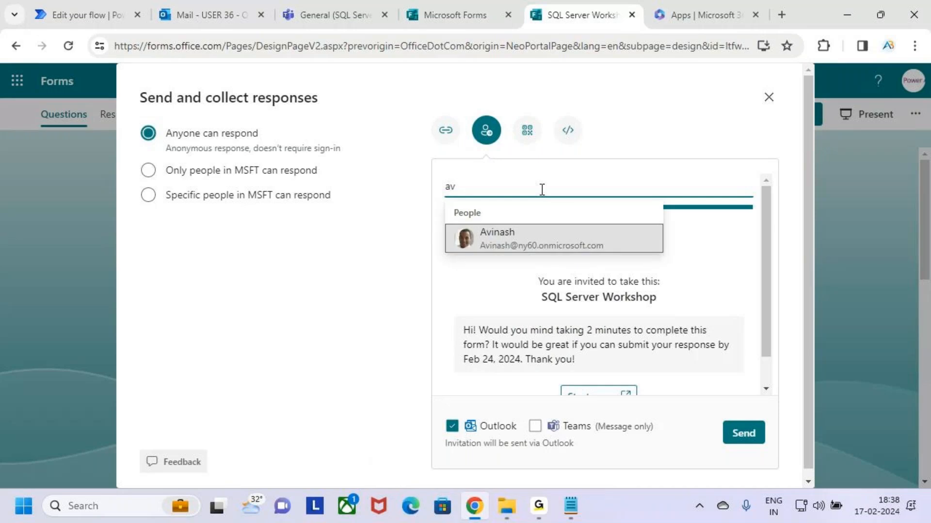
click(554, 239)
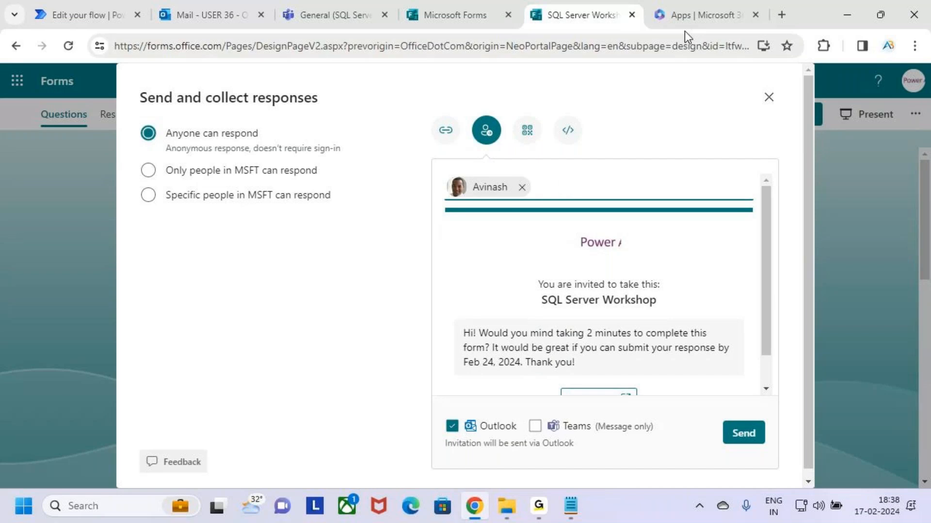
click(230, 5)
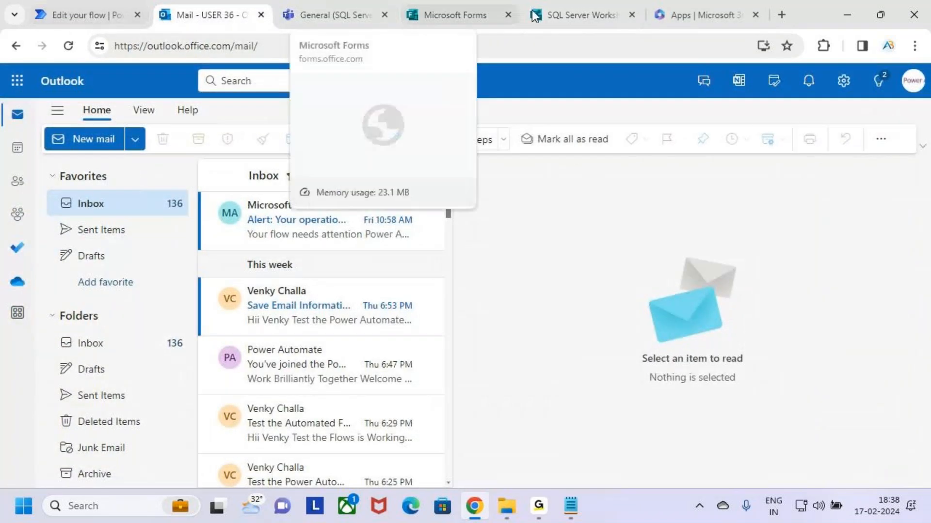
click(596, 14)
click(539, 506)
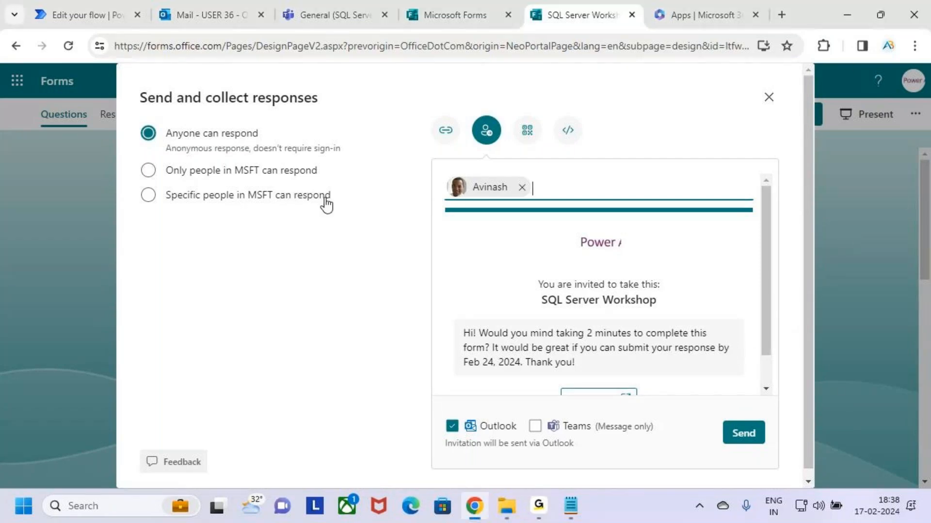
Add a second colleague to the invitation's To field from the search suggestions
click(545, 178)
text(swa)
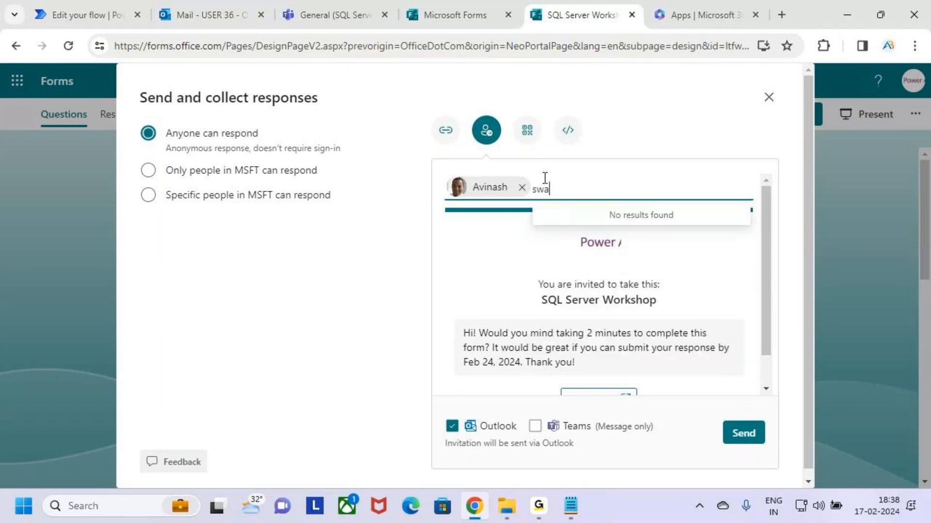
key(BackSpace)
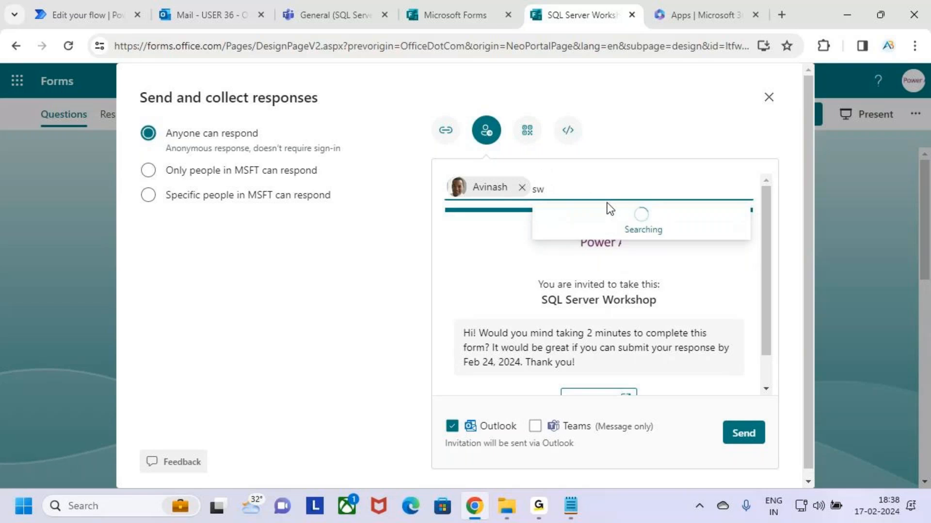
key(BackSpace)
key(BackSpace)
text(ven)
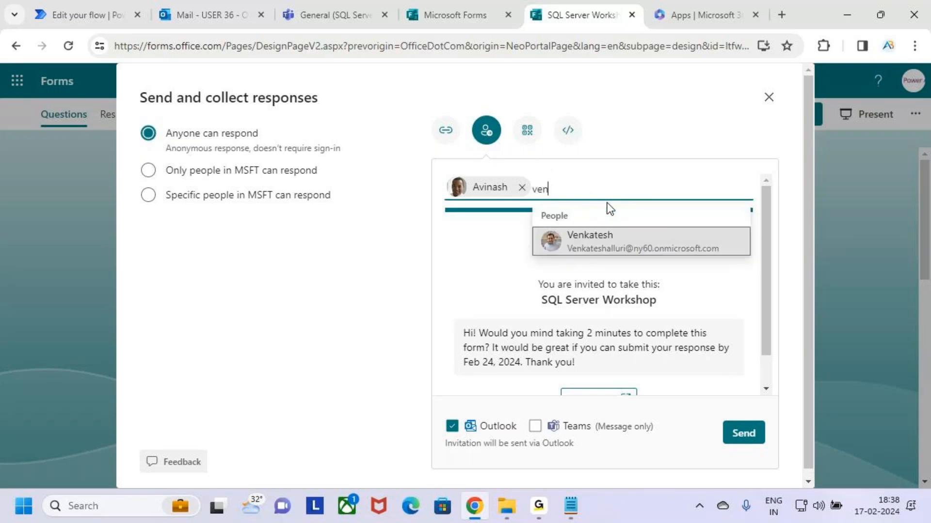
click(621, 234)
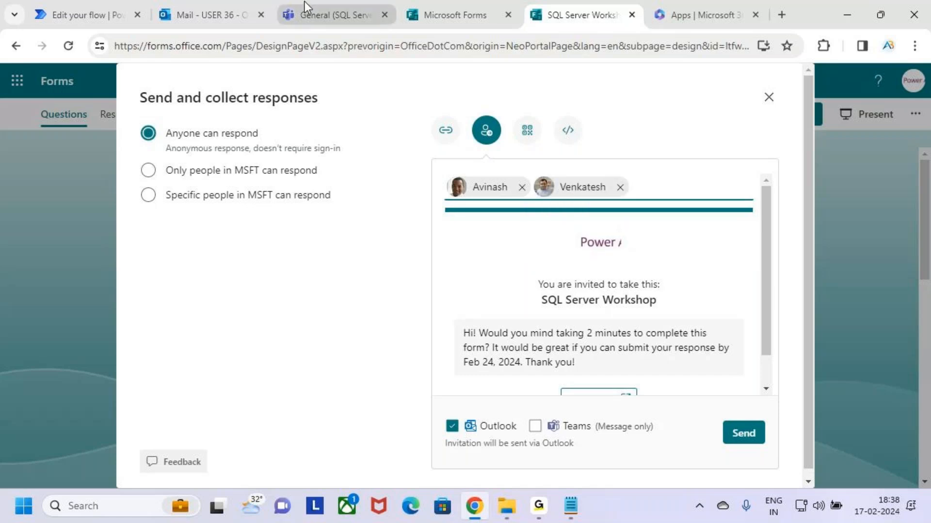
click(546, 514)
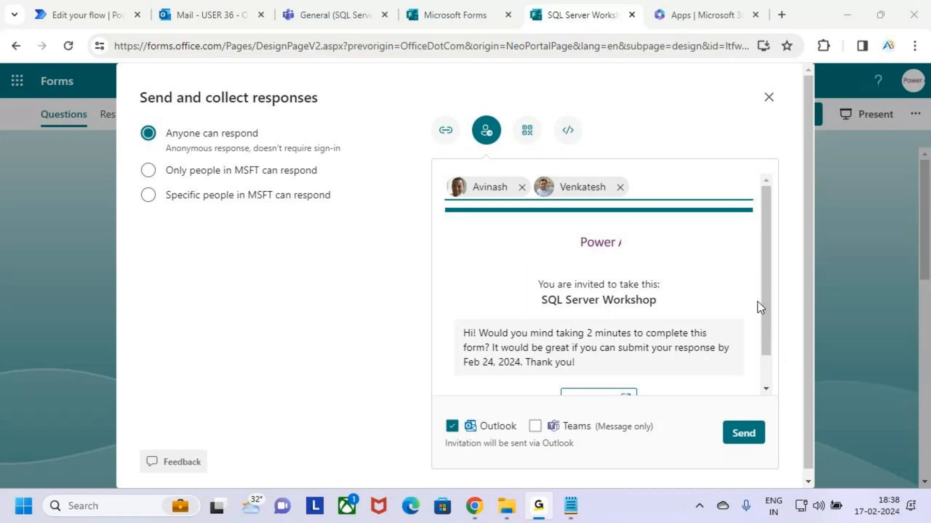
click(429, 97)
Paste another recipient's e-mail address into To and send the invitation with Outlook to all four recipients
text(s)
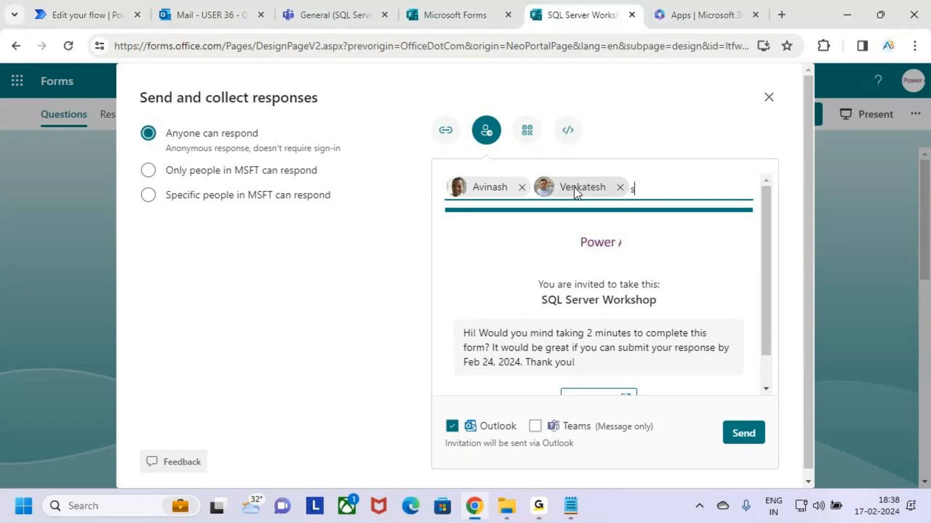
text(wa)
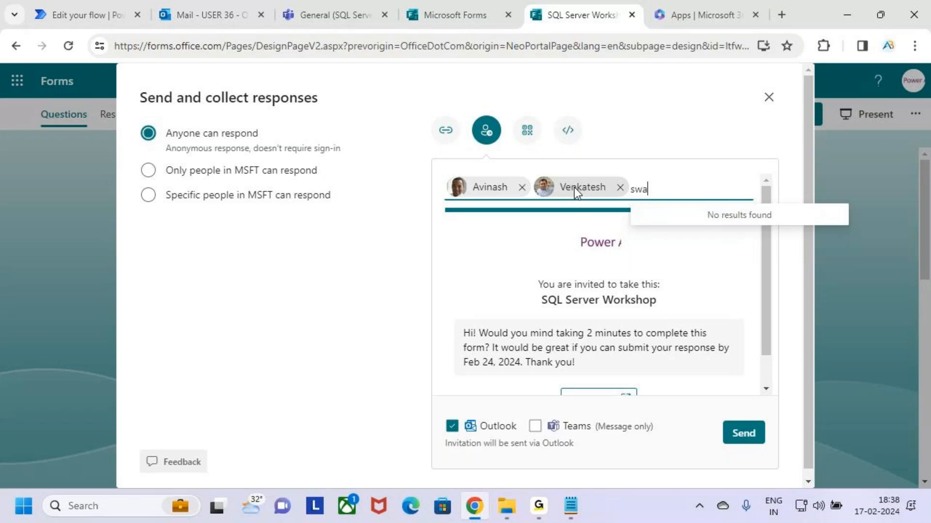
text(j)
key(BackSpace)
key(BackSpace)
key(BackSpace)
key(BackSpace)
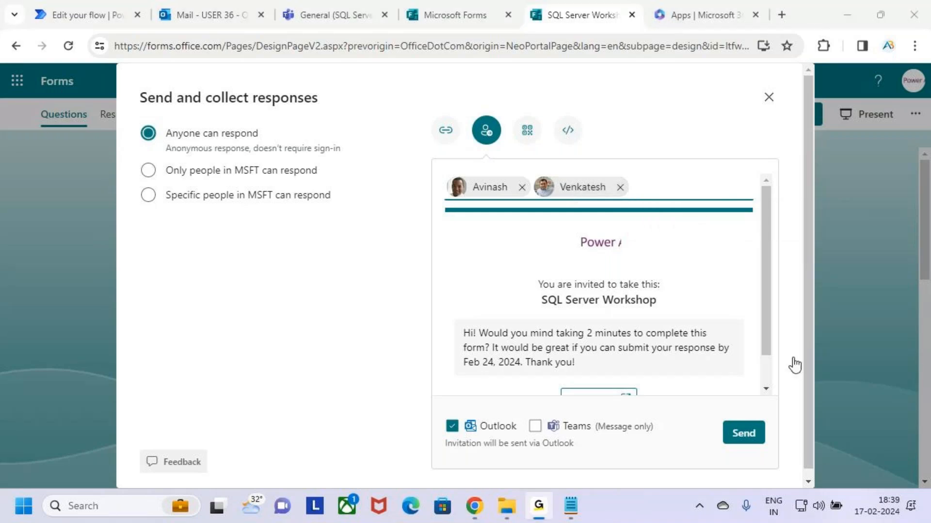
text(anan)
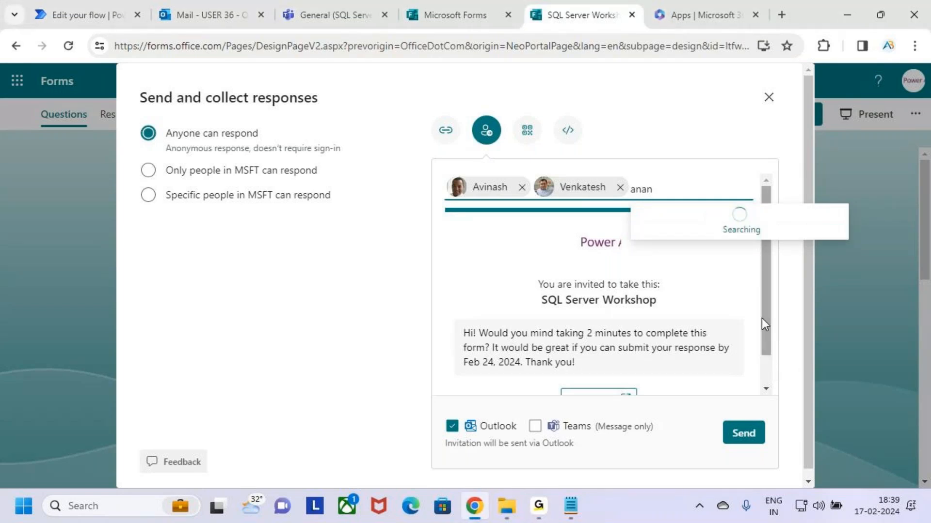
key(alt+Tab)
key(alt+Tab)
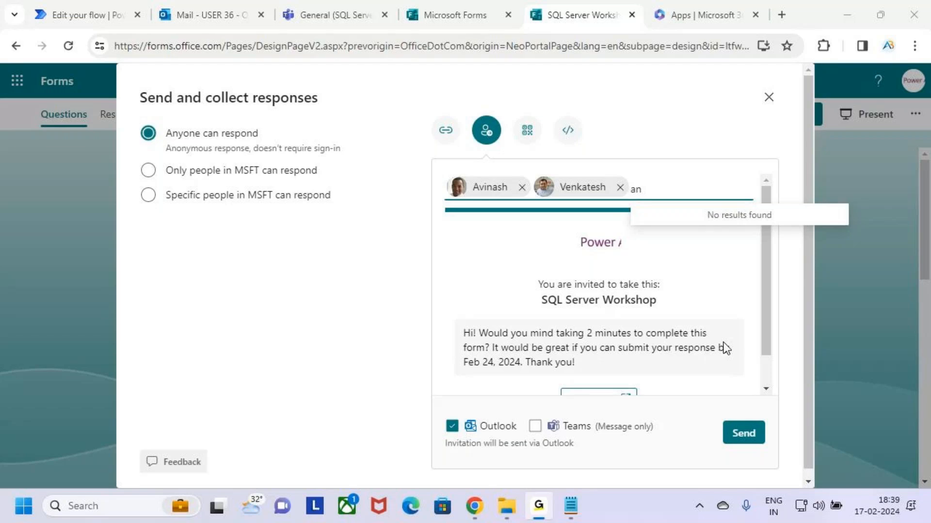
click(668, 207)
drag(658, 194, 629, 199)
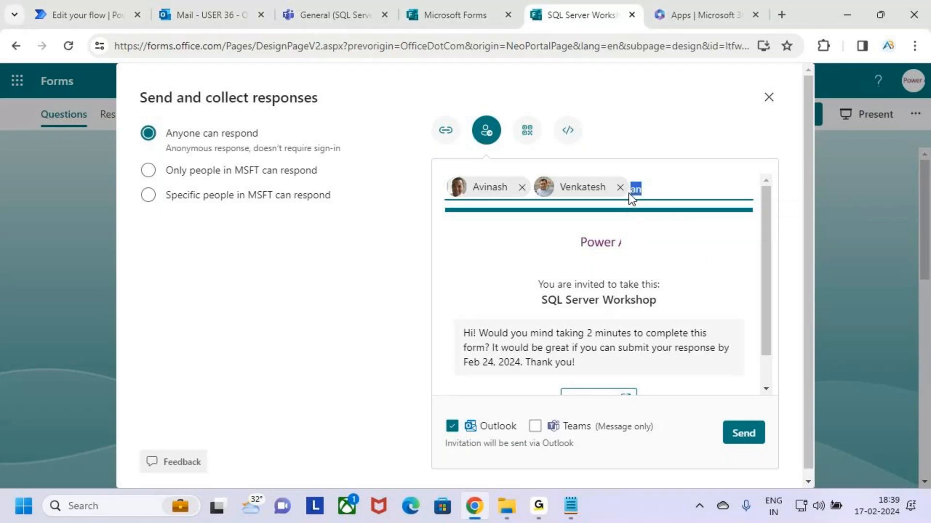
click(538, 236)
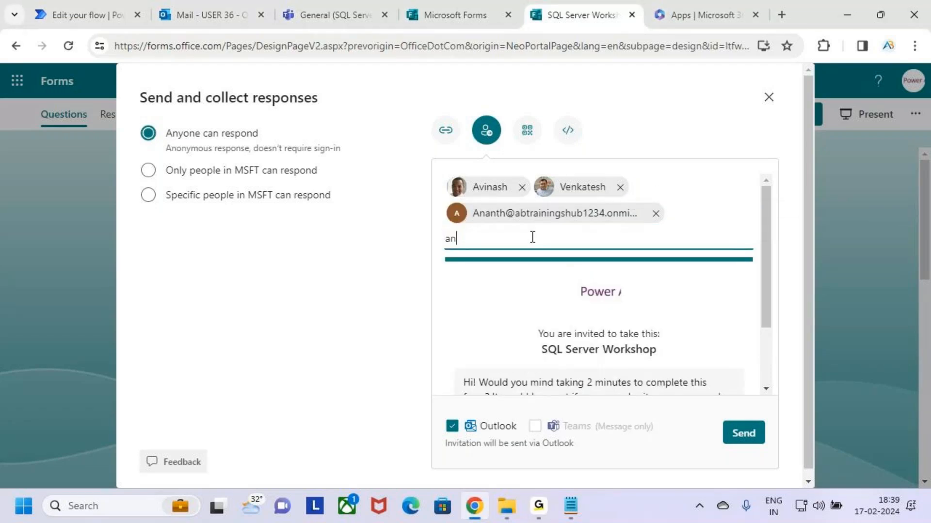
key(BackSpace)
key(BackSpace)
key(ctrl+v)
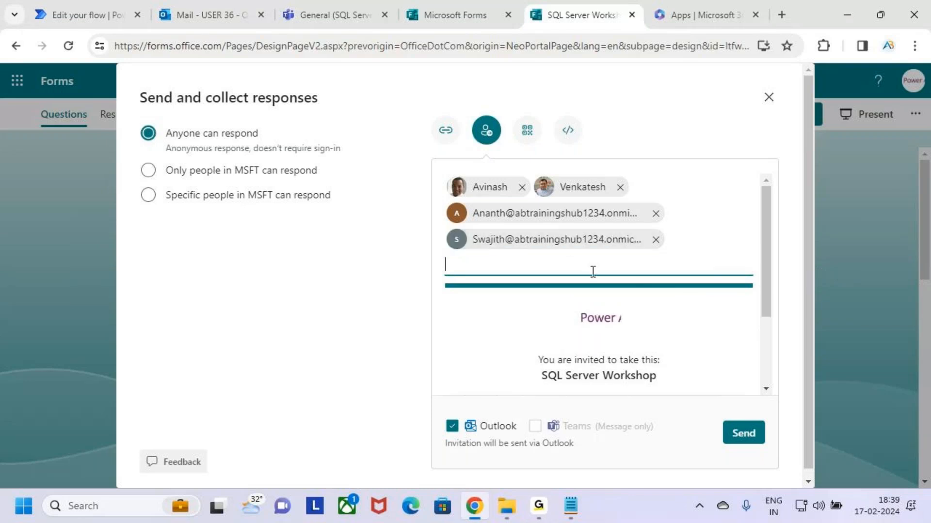
click(743, 433)
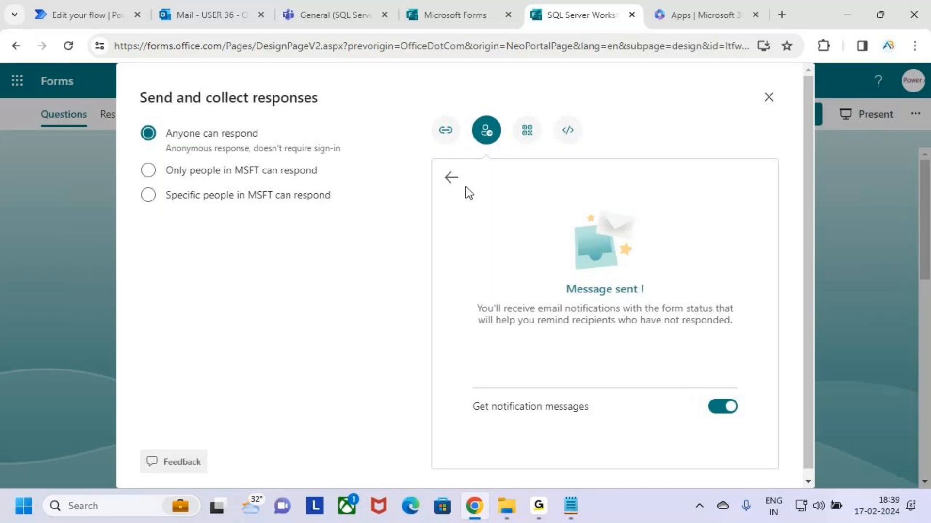
Go back from the Message sent confirmation and close the Send and collect responses panel
click(451, 178)
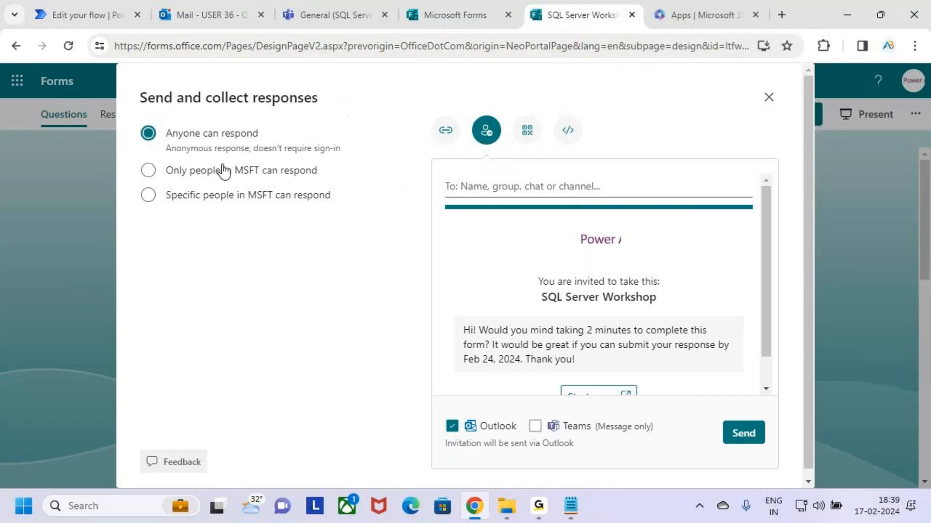
click(768, 98)
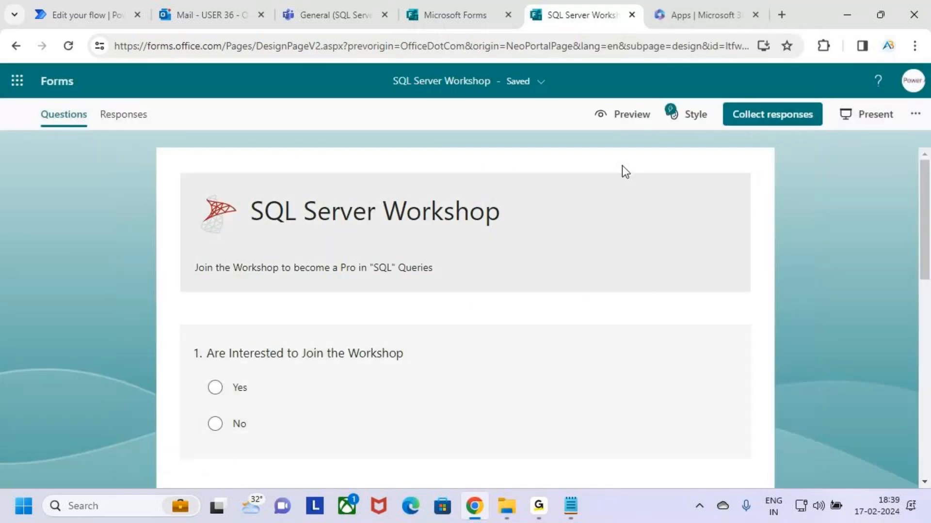
Preview the form as a respondent, scrolling to both Yes/No questions and marking their Yes answers
click(621, 116)
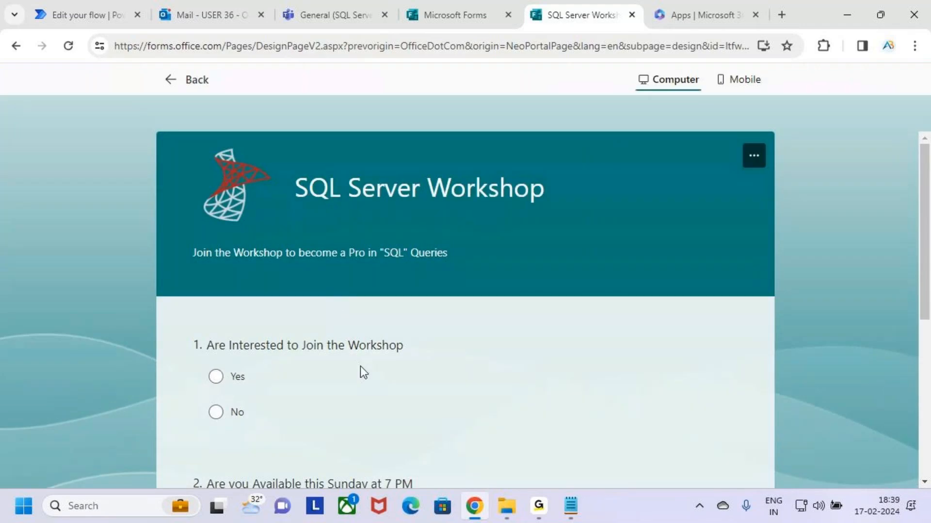
scroll(370, 257, down, 3)
key(ctrl+2)
drag(210, 235, 259, 183)
mouse_move(192, 372)
mouse_down()
mouse_move(208, 381)
mouse_move(243, 350)
mouse_up()
drag(202, 229, 260, 183)
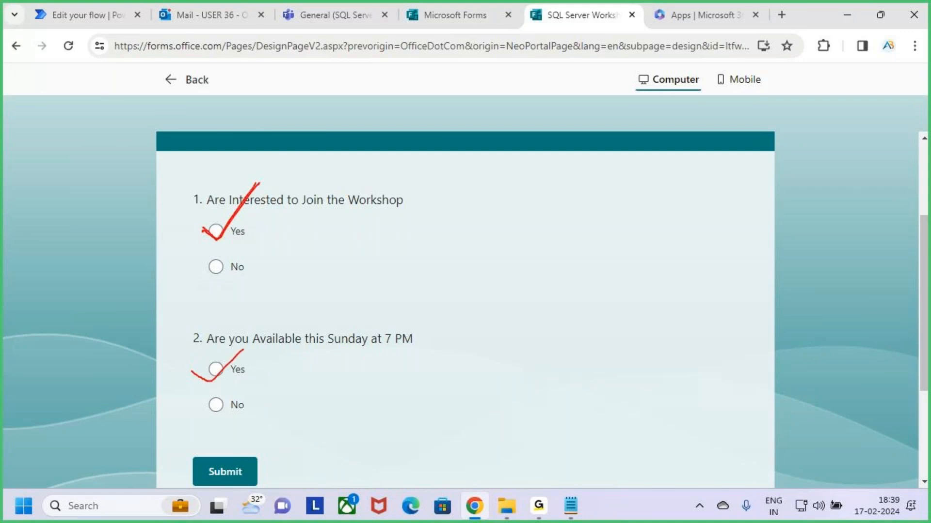
drag(195, 371, 232, 348)
key(Escape)
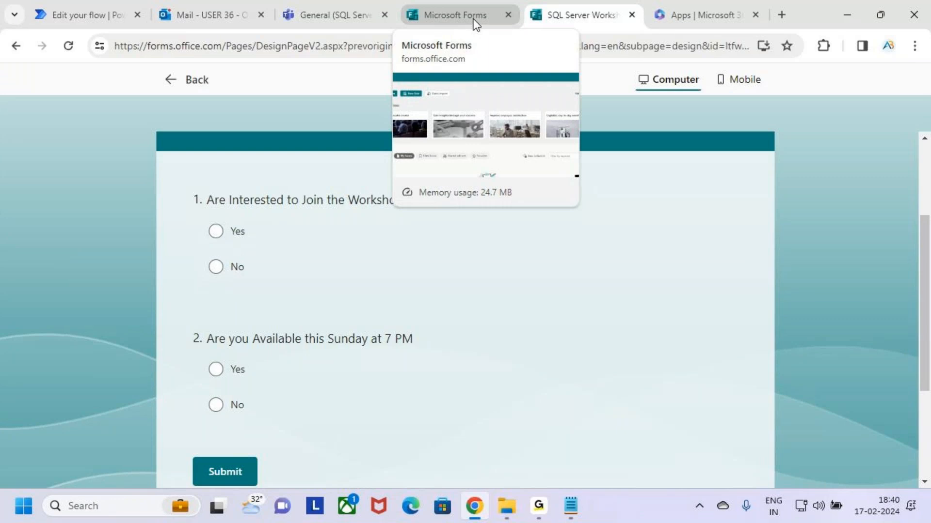
Read Outlook's delivery-failure report listing all four rejected recipients, then return to the form preview
click(321, 2)
click(209, 11)
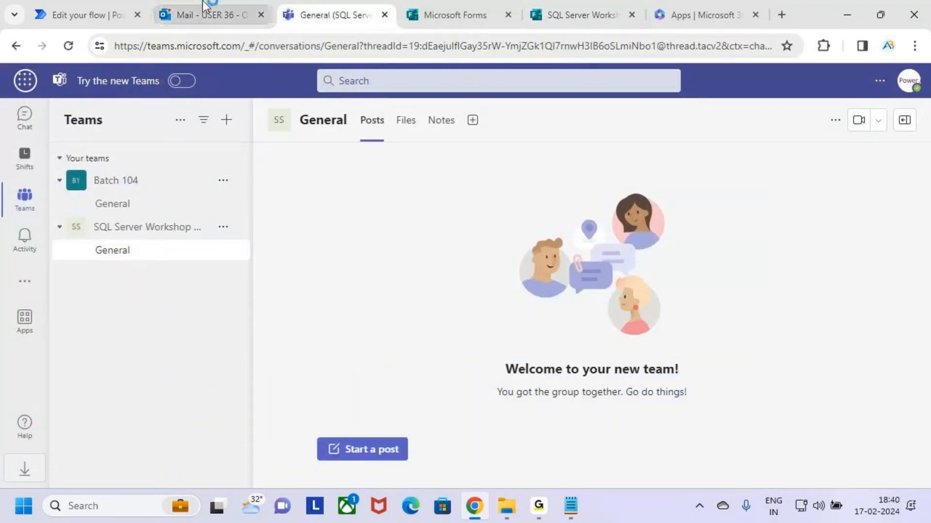
click(312, 220)
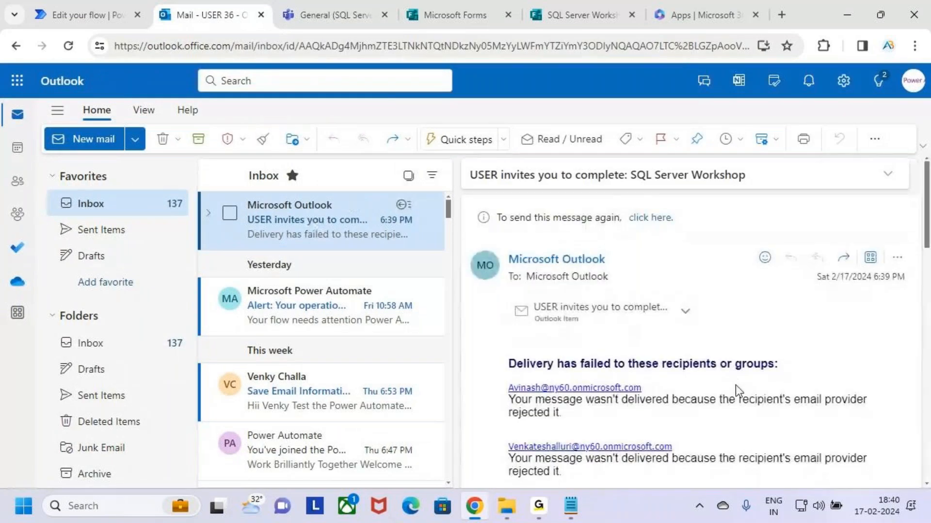
scroll(734, 385, down, 5)
scroll(735, 385, down, 1)
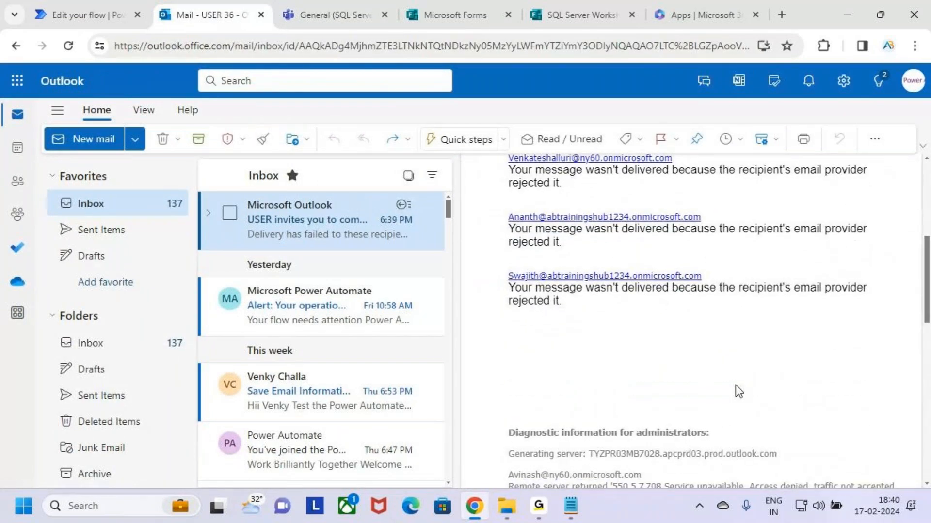
scroll(734, 385, up, 3)
scroll(735, 385, up, 2)
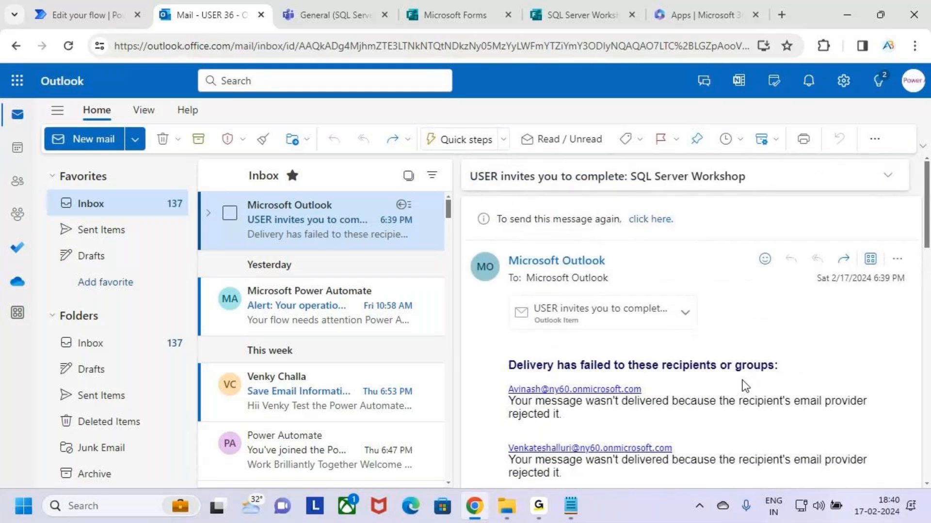
scroll(739, 377, down, 2)
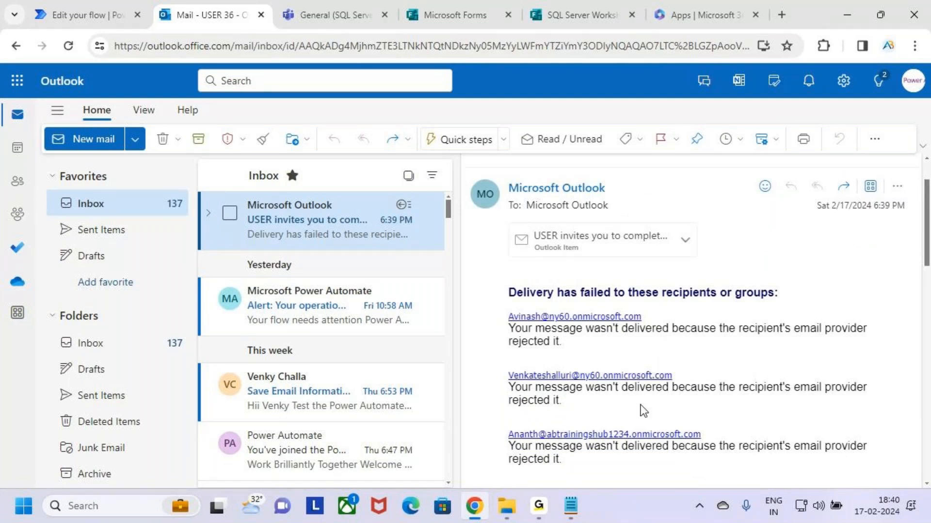
scroll(640, 412, down, 3)
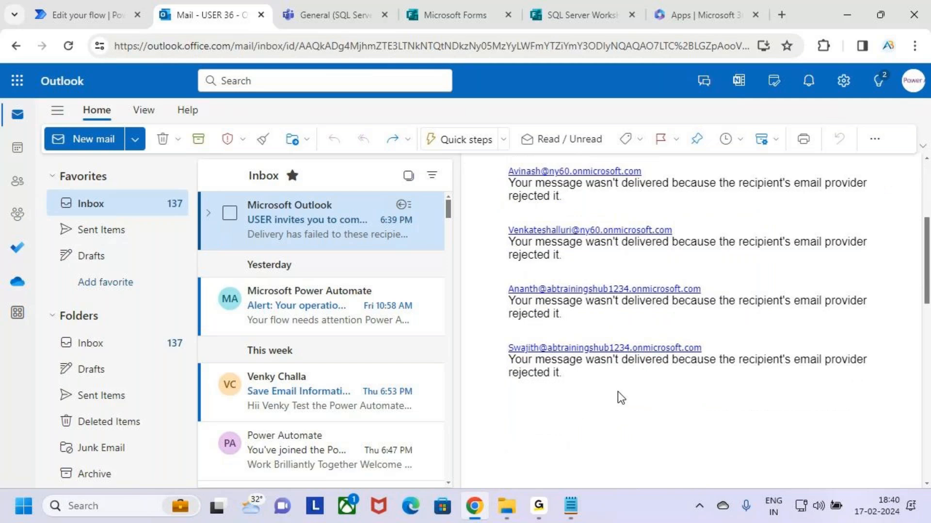
click(604, 13)
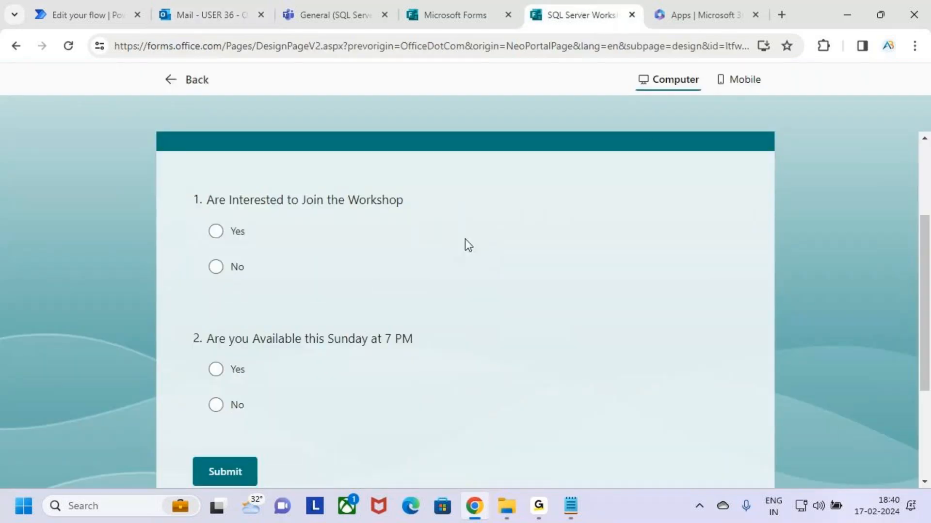
Reopen Send and collect responses, keep Anyone can respond, and copy the form's response link
click(168, 81)
click(756, 117)
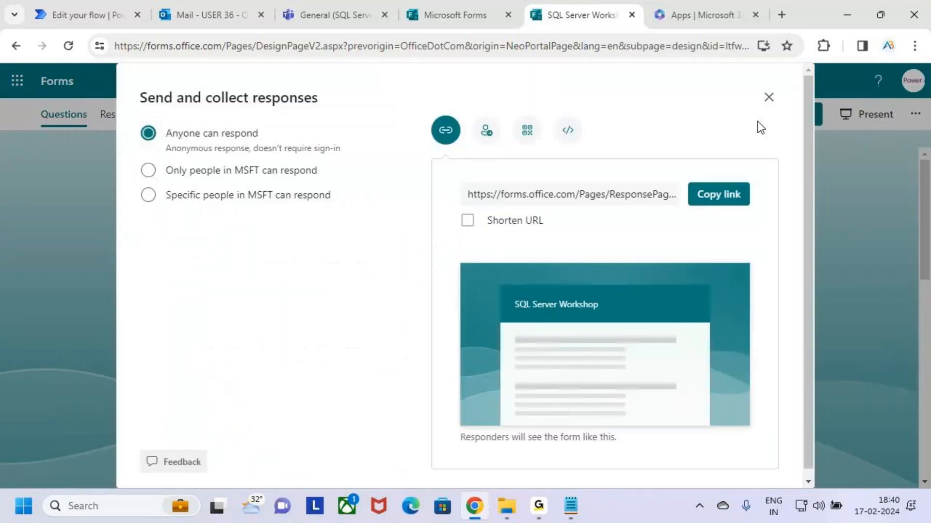
click(146, 168)
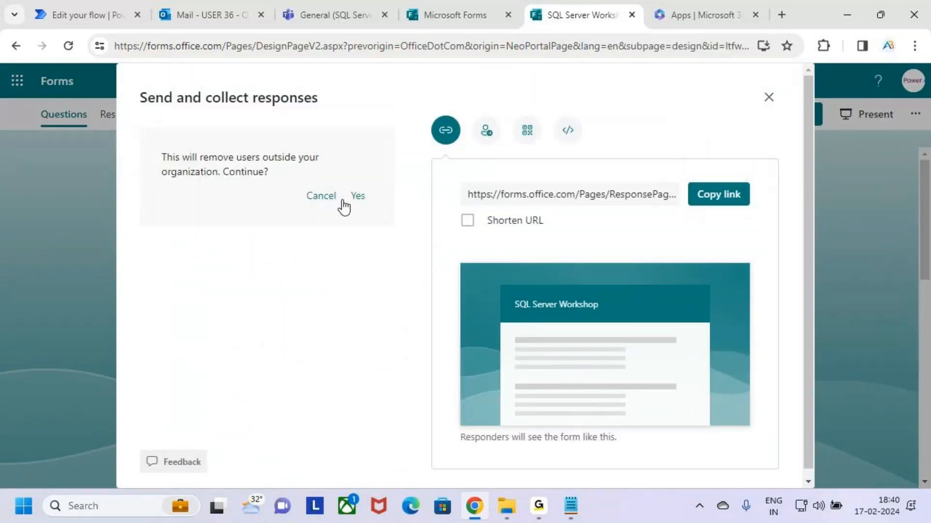
click(317, 201)
click(149, 171)
click(323, 196)
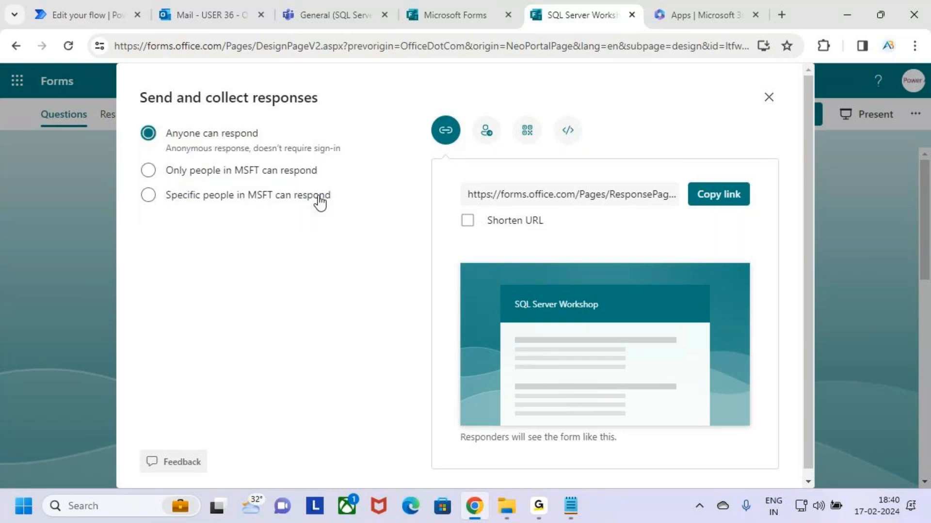
click(729, 199)
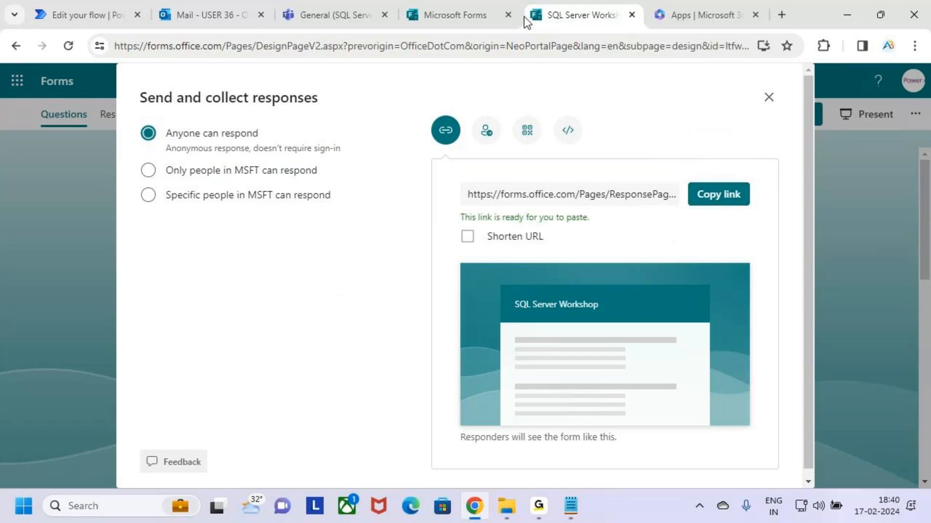
click(539, 506)
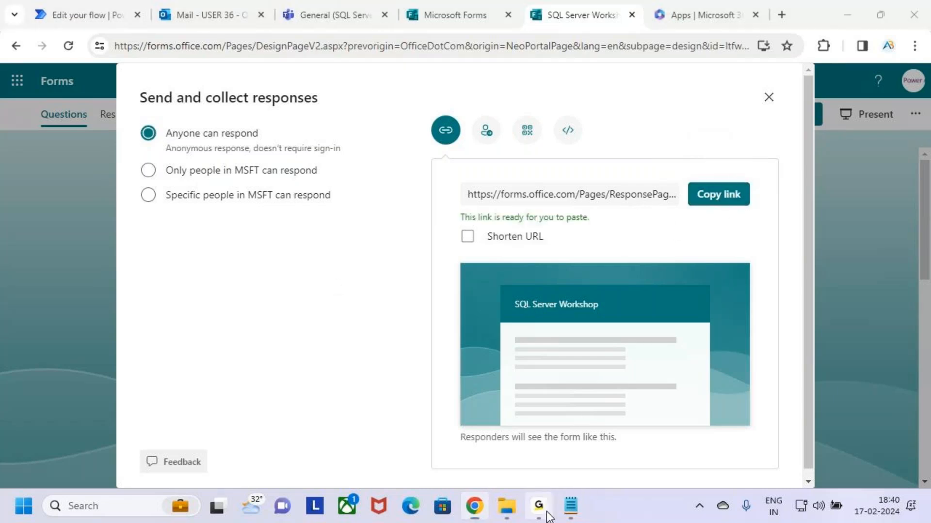
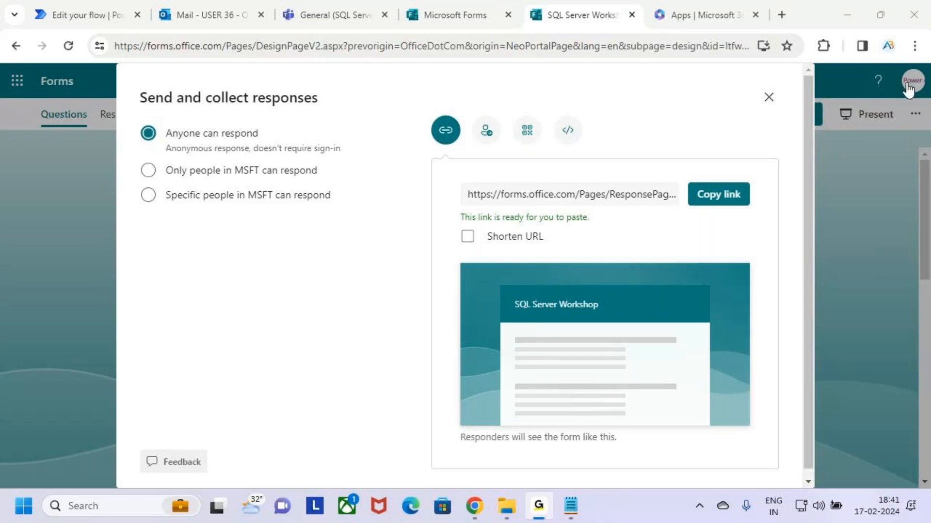
Switch the sharing to an invitation message delivered through Teams as well as Outlook
scroll(530, 363, down, 1)
scroll(530, 363, up, 1)
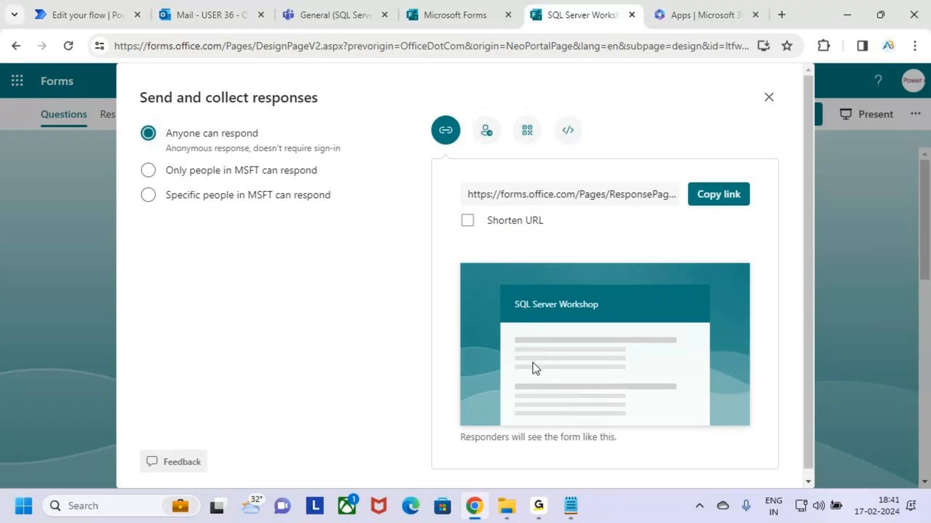
click(486, 131)
click(535, 428)
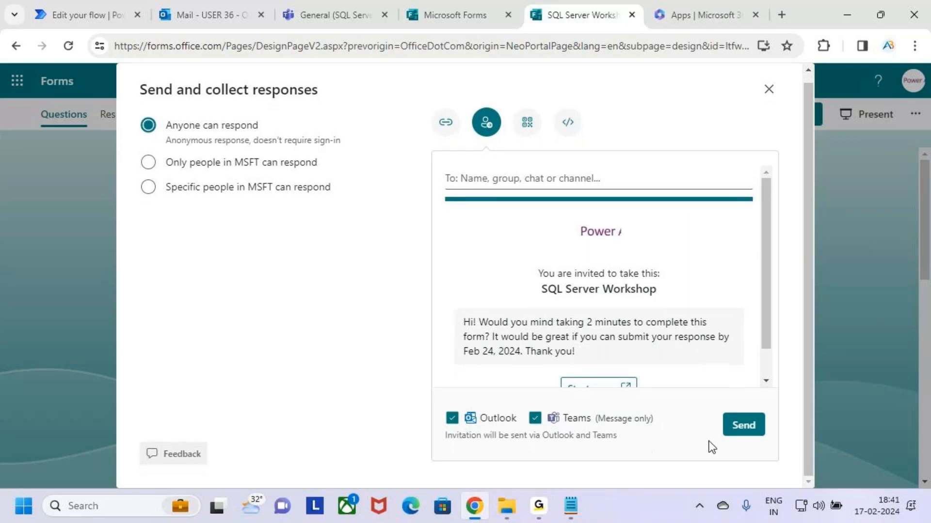
Address the workshop invitation to a colleague picked from the name suggestions
click(576, 190)
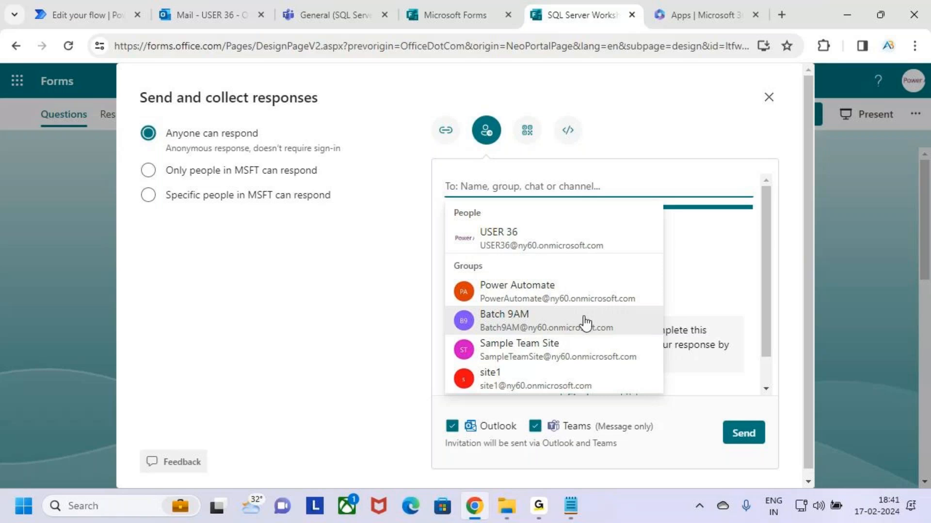
text(avin)
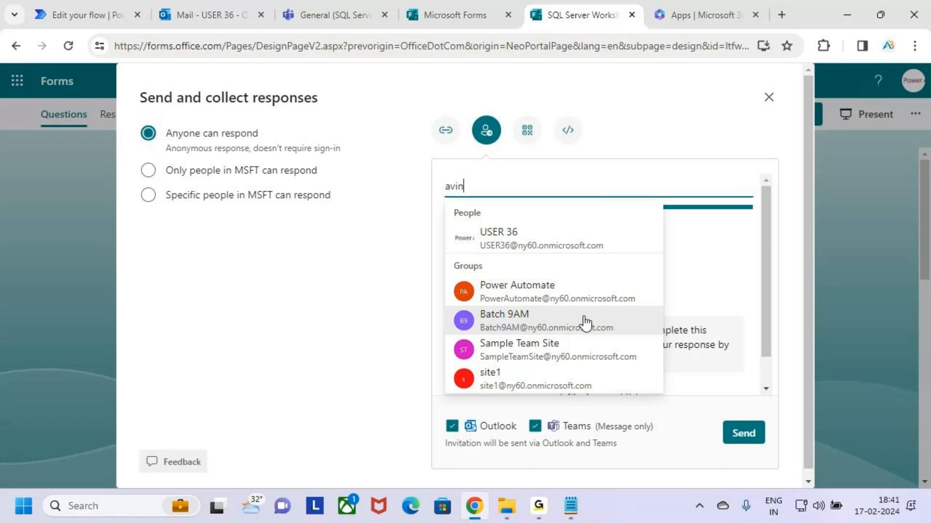
click(589, 235)
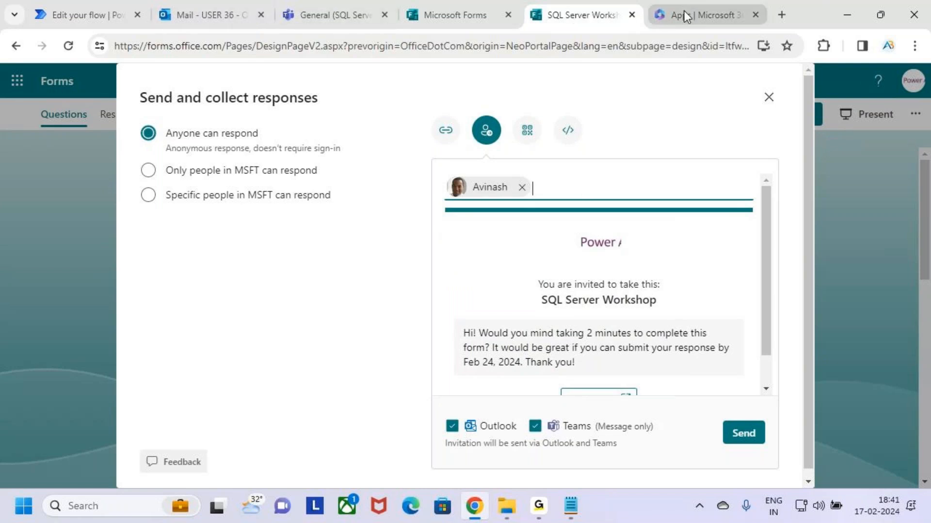
Come back to the browser and close the sharing dialog, returning to the questions
key(alt+Tab)
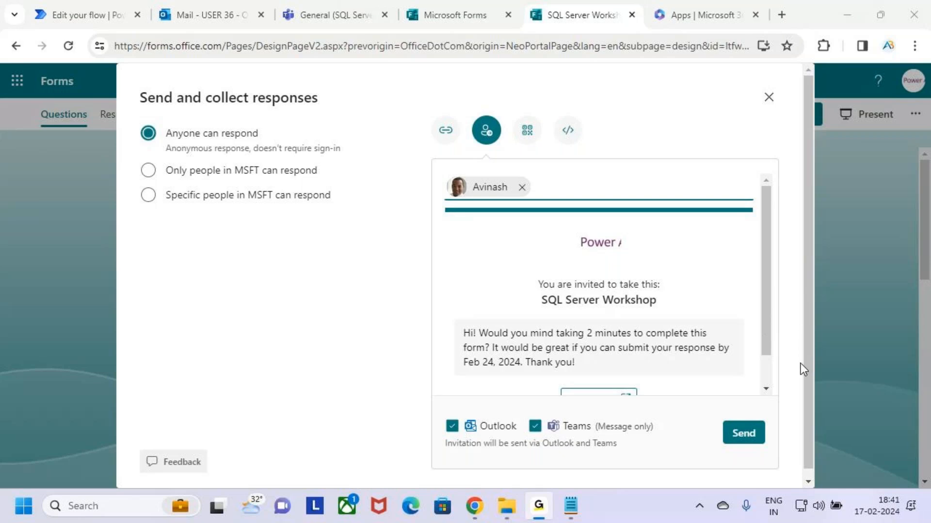
click(363, 108)
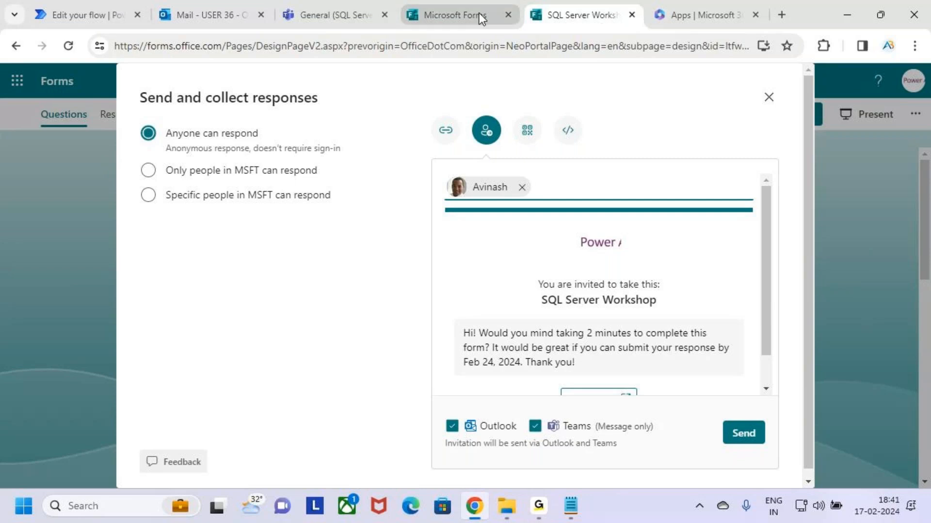
click(775, 100)
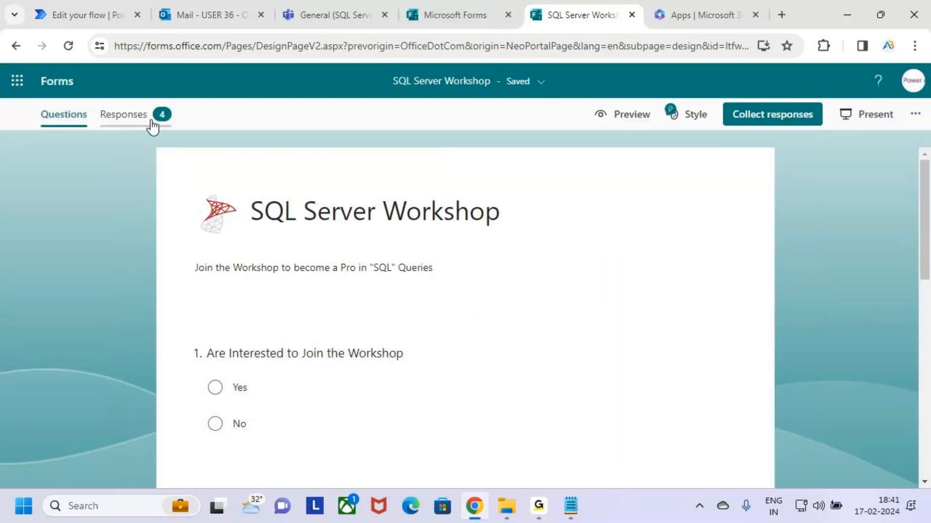
Open the Responses summary showing 6 responses and scroll to the first question's chart
click(153, 127)
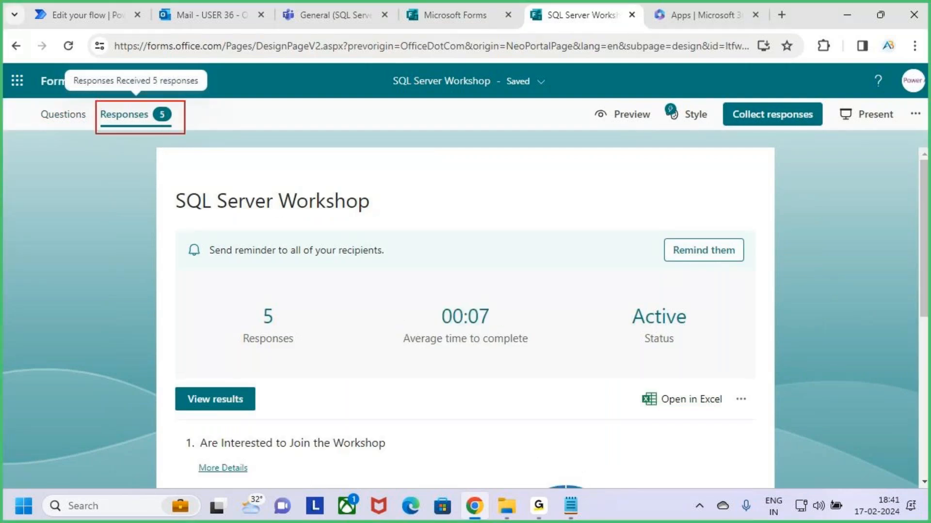
click(57, 117)
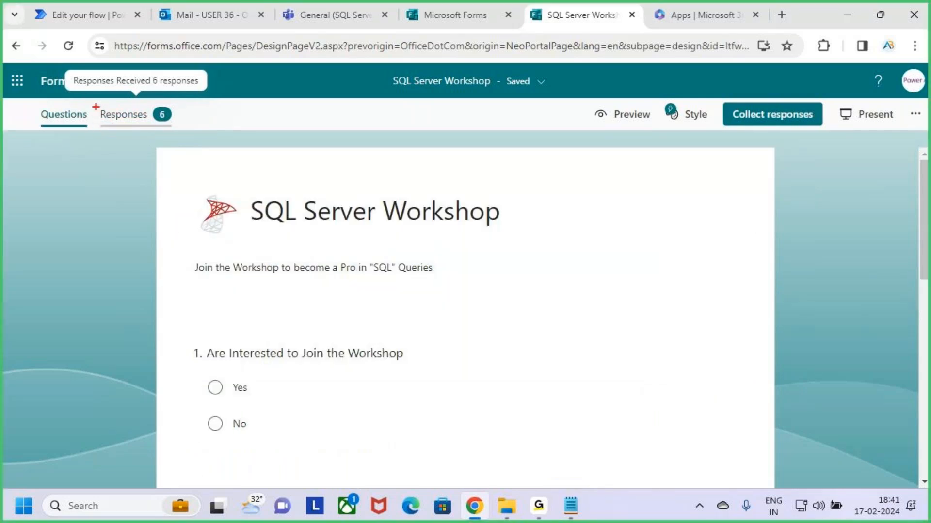
click(144, 117)
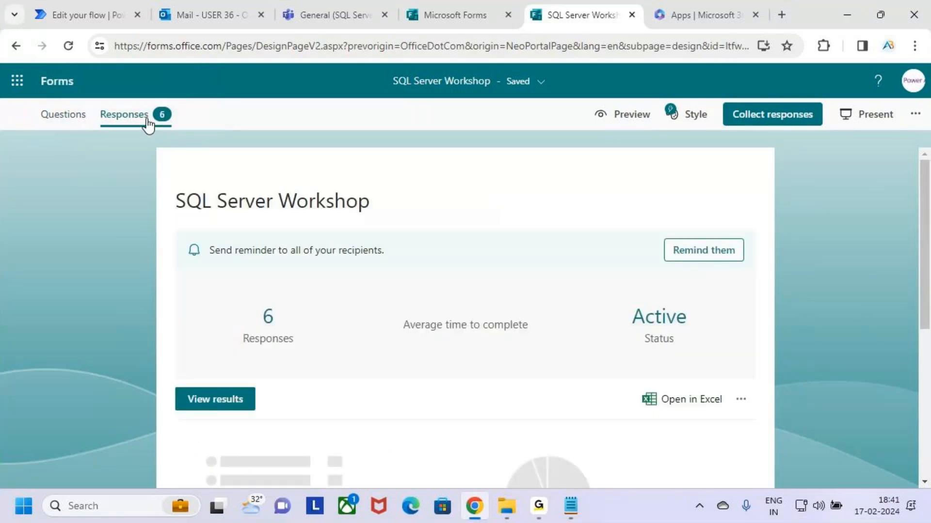
scroll(491, 236, down, 2)
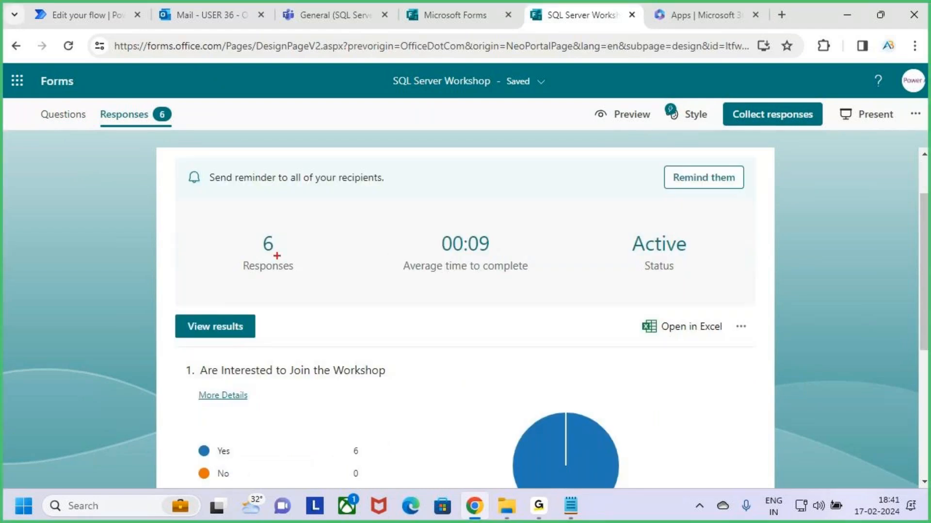
drag(232, 224, 312, 280)
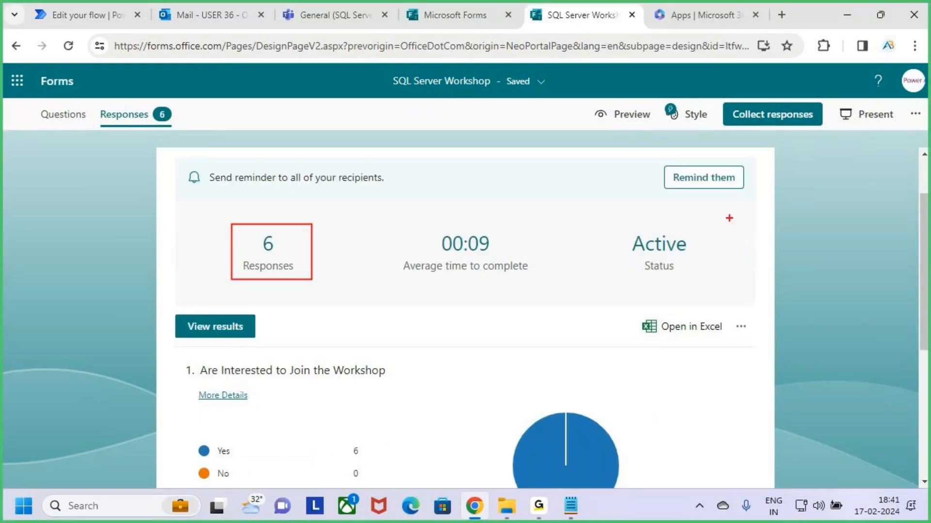
key(Escape)
scroll(417, 333, down, 5)
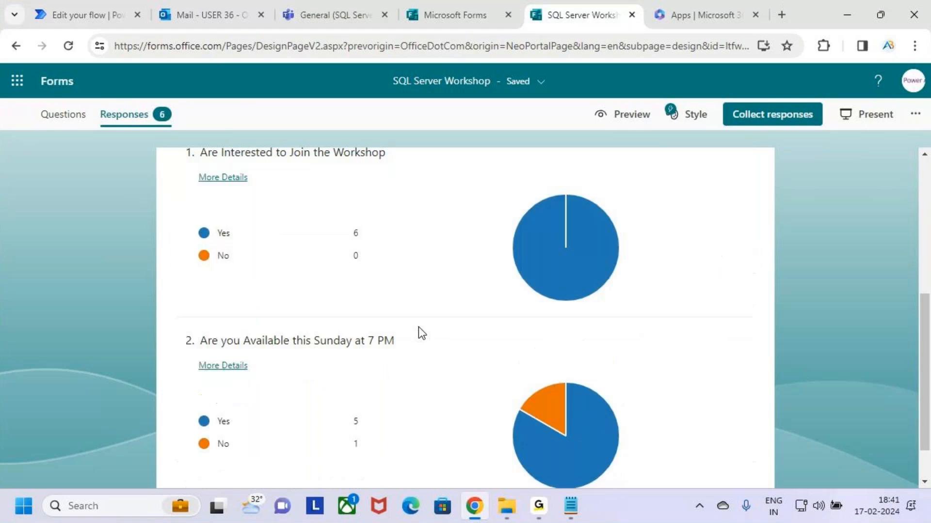
scroll(419, 327, up, 2)
Highlight the chart counts: all 6 Yes to joining and 5 available Sunday
key(ctrl+2)
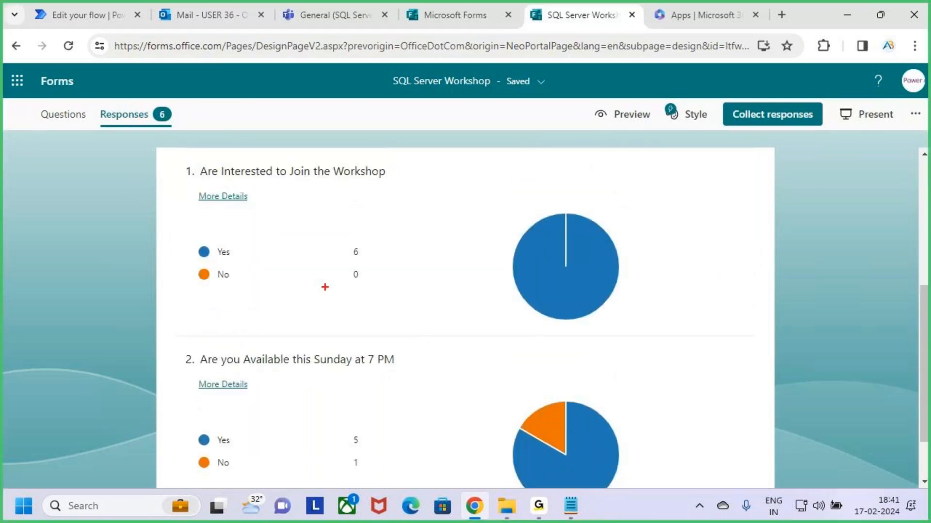
mouse_move(184, 158)
mouse_down()
mouse_move(405, 201)
mouse_move(480, 266)
mouse_move(652, 333)
mouse_up()
drag(341, 262, 377, 260)
key(Escape)
scroll(384, 340, down, 2)
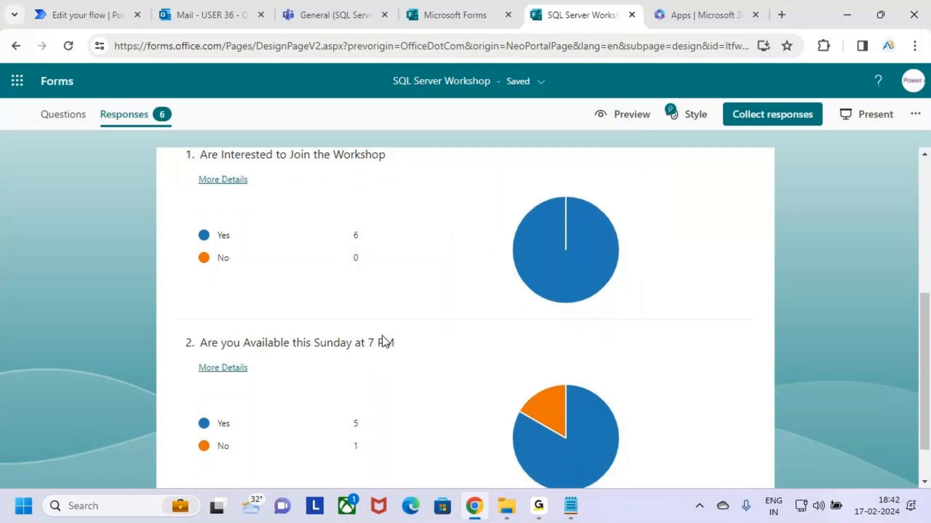
key(ctrl+2)
drag(316, 300, 389, 300)
drag(216, 373, 375, 373)
drag(320, 395, 364, 395)
key(Escape)
scroll(539, 359, up, 5)
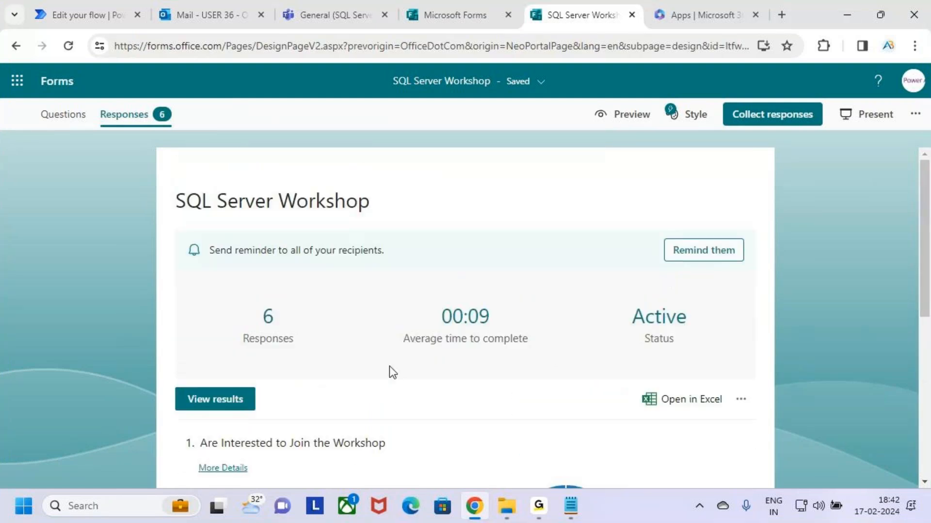
scroll(389, 373, down, 1)
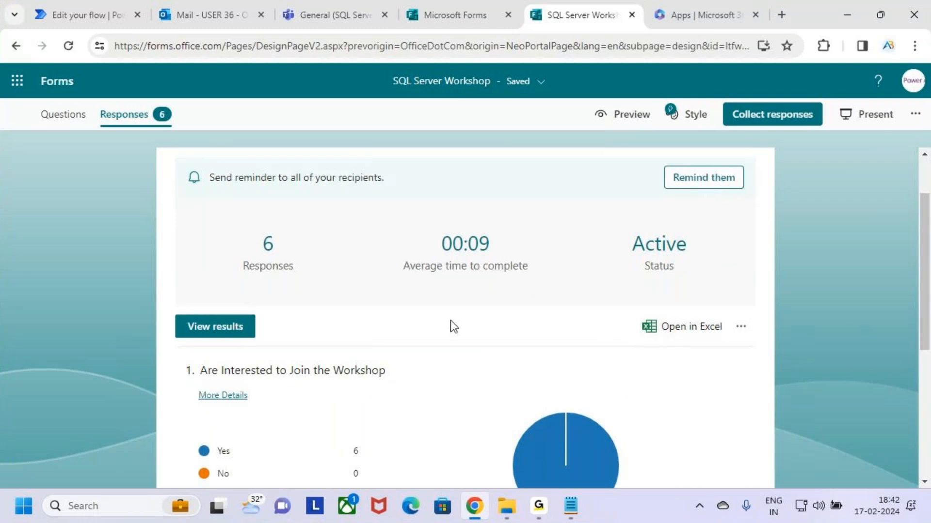
Export via Open in Excel and find the 10 KB SQL Server Workshop(1-6) file in Downloads
right_click(687, 330)
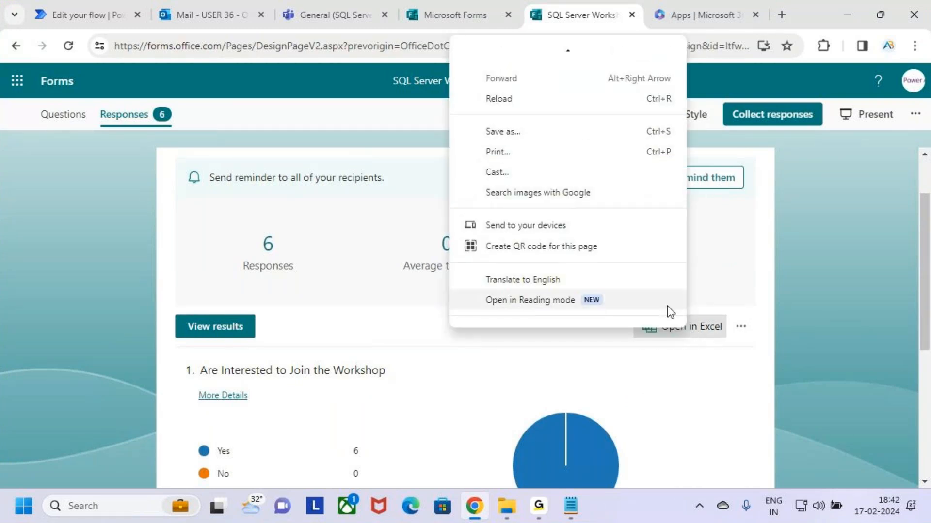
key(Escape)
click(698, 334)
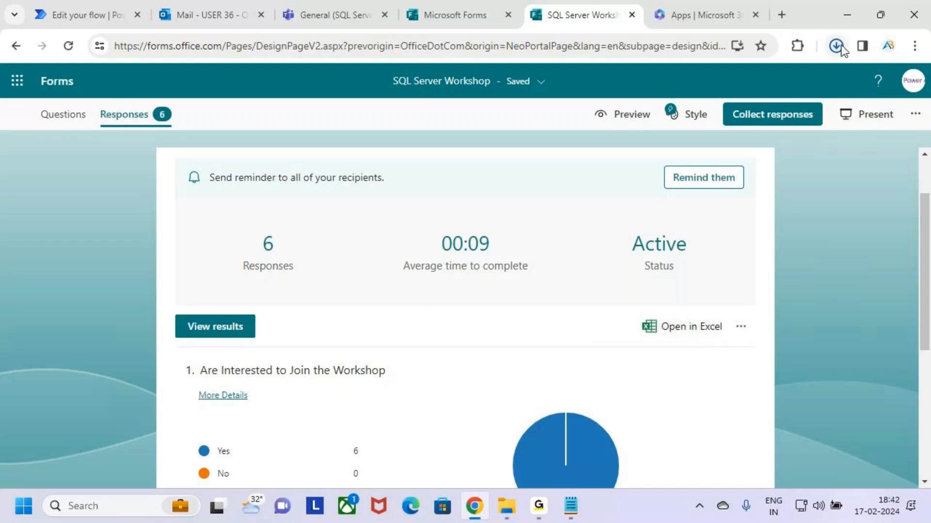
click(841, 47)
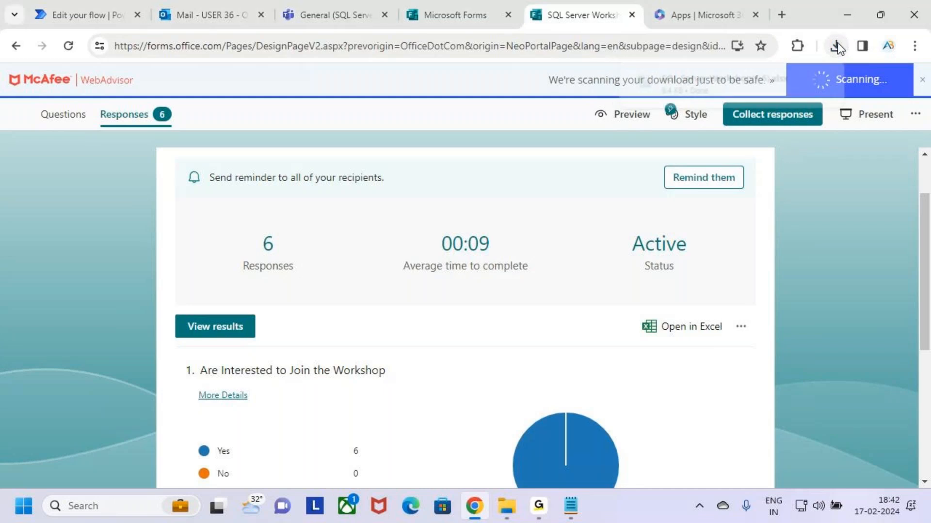
click(503, 508)
click(61, 299)
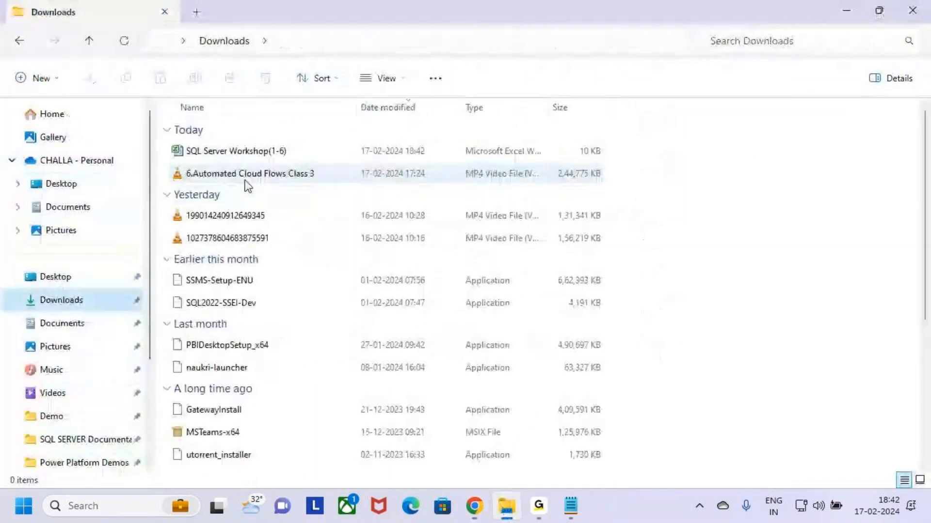
Open SQL Server Workshop(1-6) in Excel to see 6 anonymous responses, then minimize Excel and Explorer
double_click(210, 154)
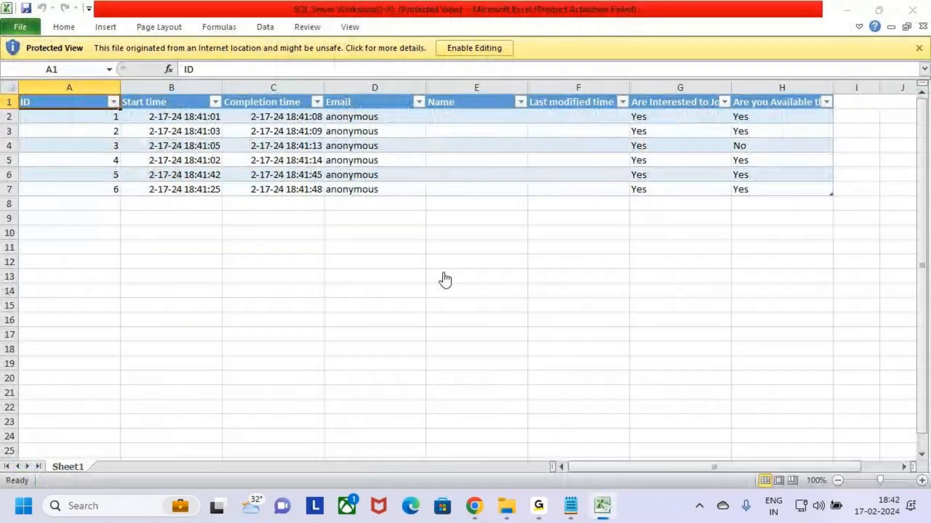
click(609, 389)
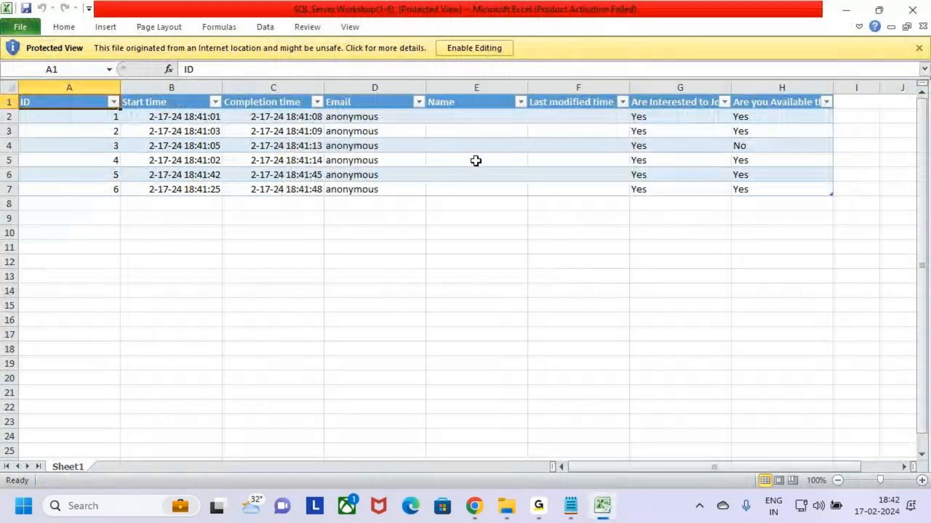
click(846, 10)
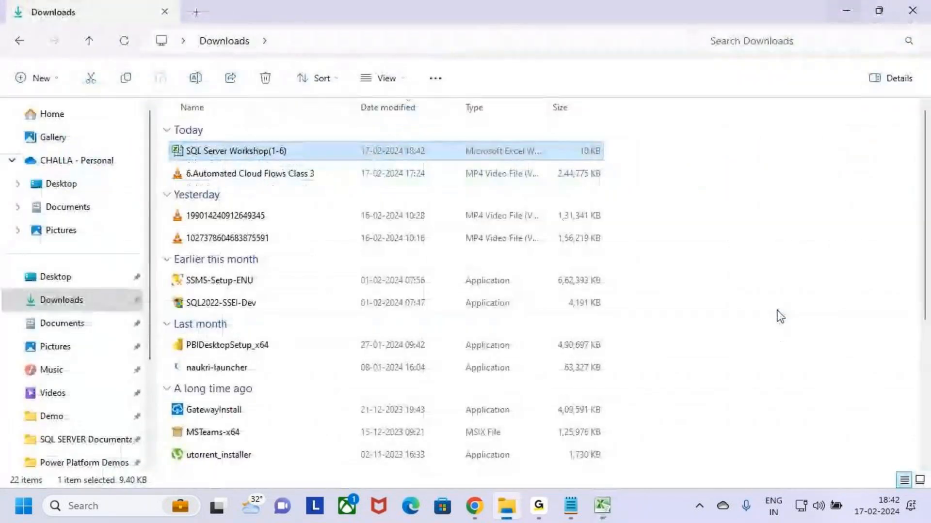
click(845, 9)
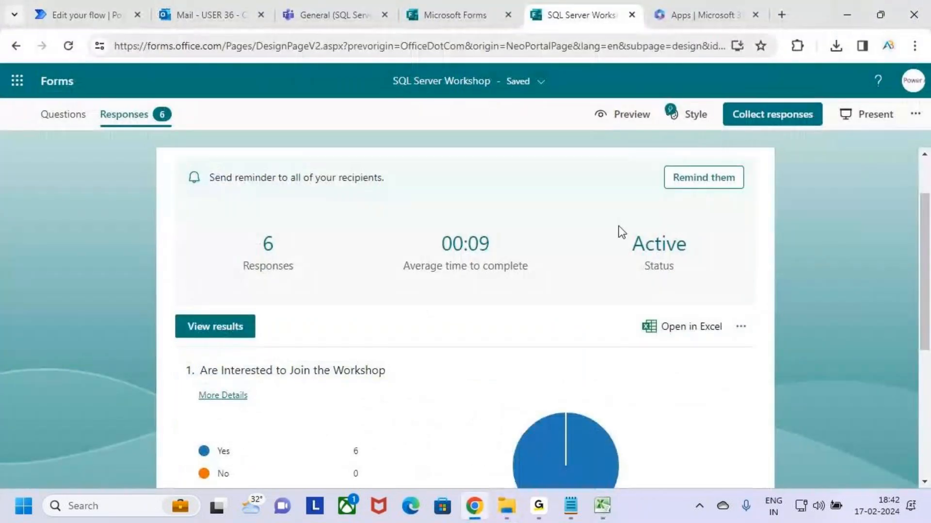
Switch to the Outlook Mail tab to see the invitation's delivery-failure notice
scroll(471, 306, up, 2)
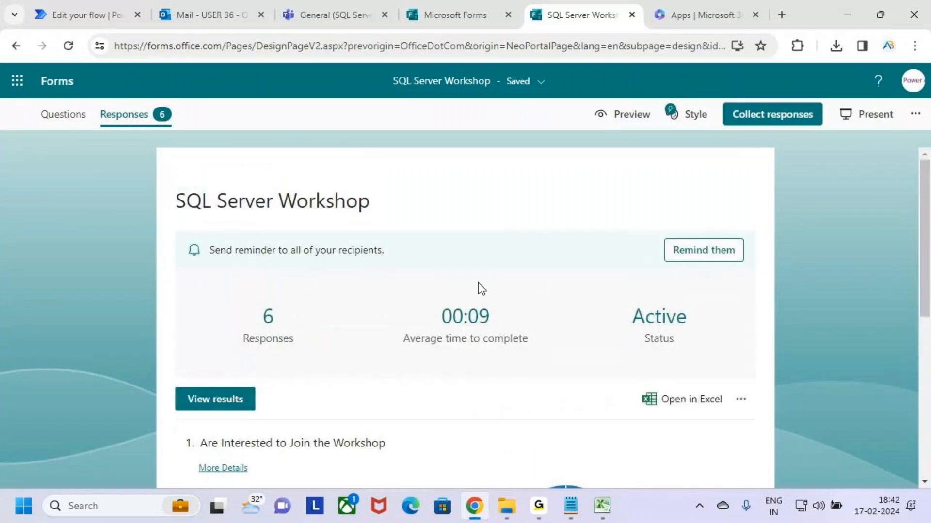
scroll(371, 366, down, 5)
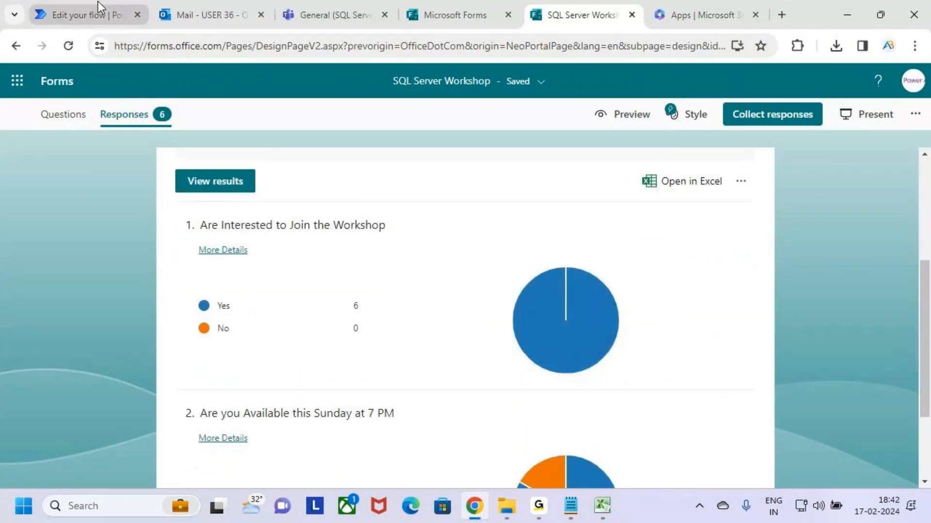
click(204, 13)
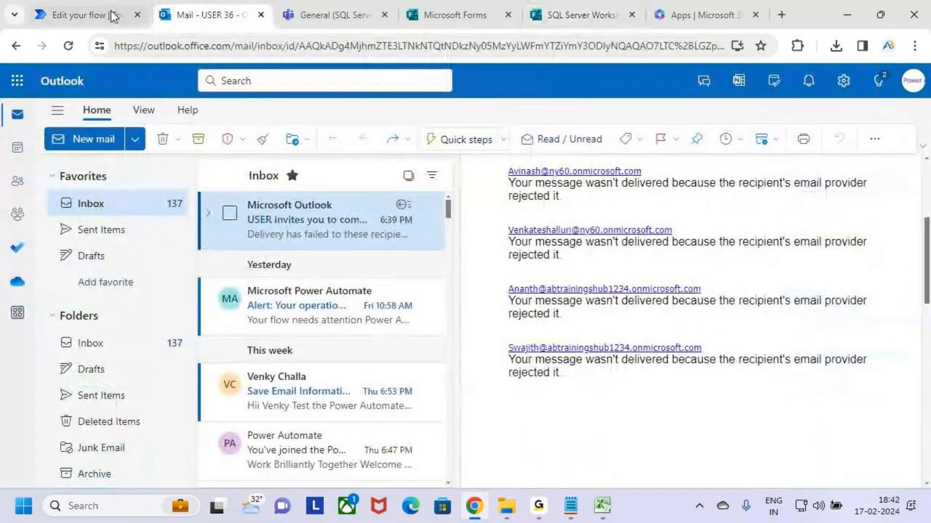
Check the workshop Teams channel, then move to the form's 6-response summary tab
click(334, 15)
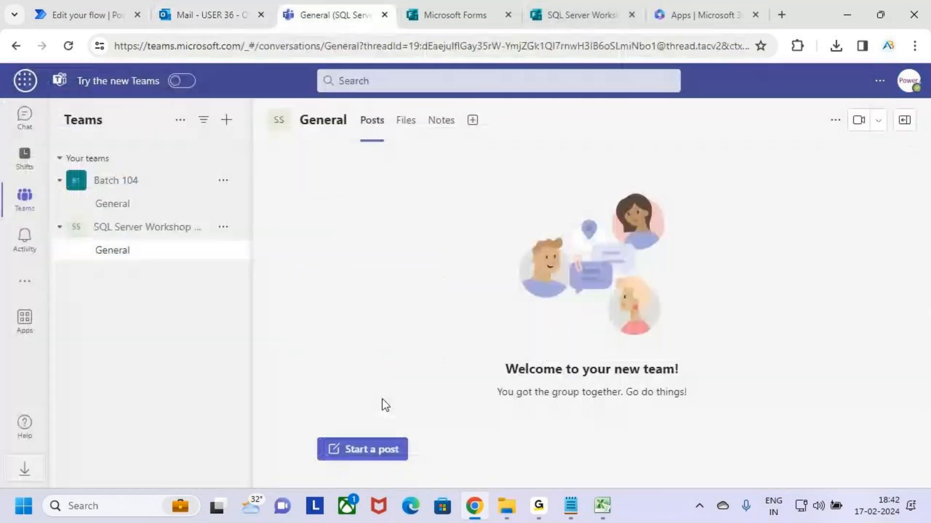
click(68, 46)
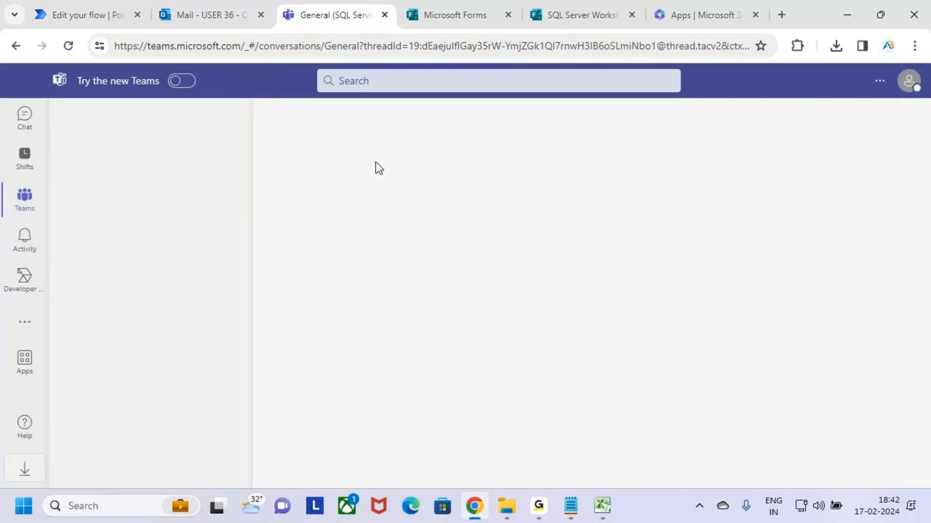
click(94, 14)
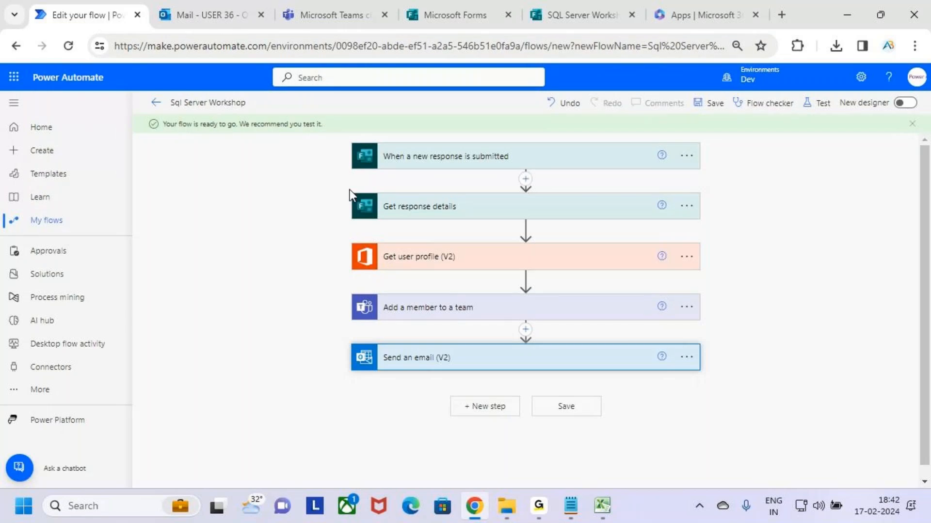
key(Escape)
click(577, 15)
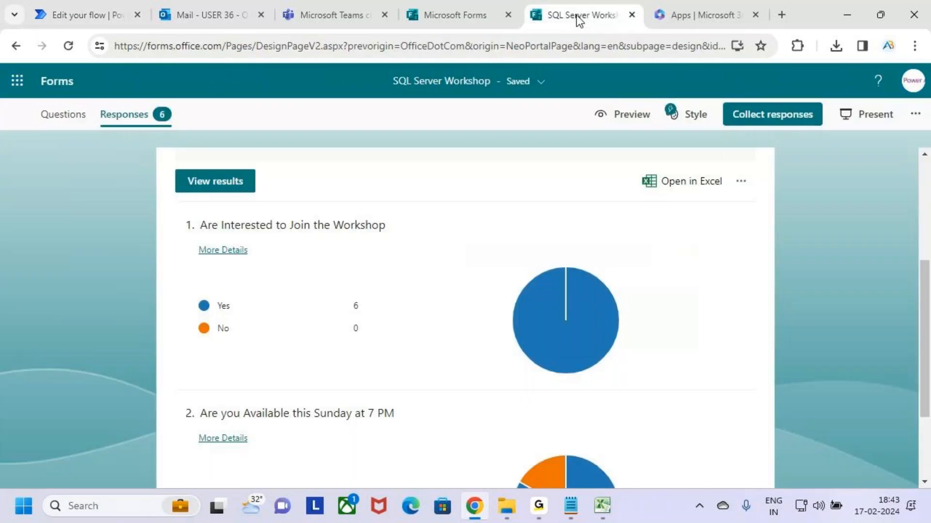
Copy the workshop form's response link from Collect responses and return to the browser
click(770, 122)
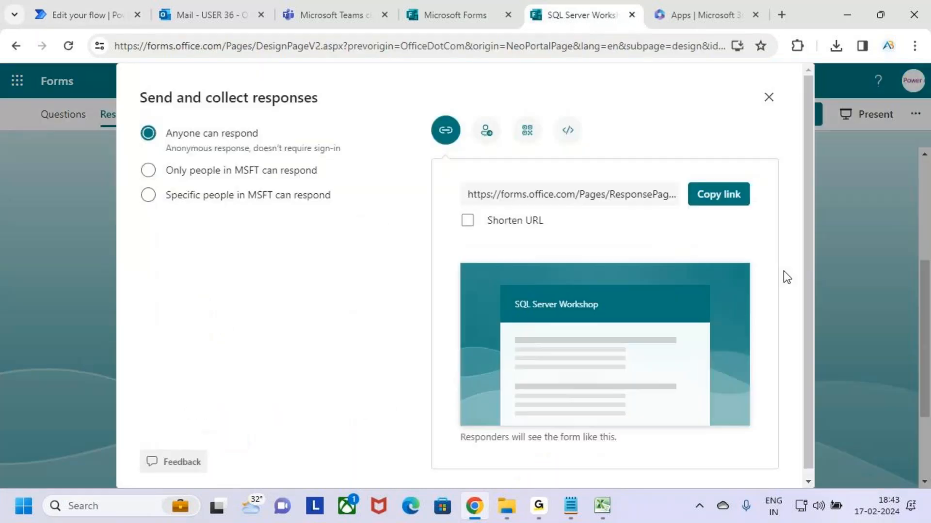
click(731, 200)
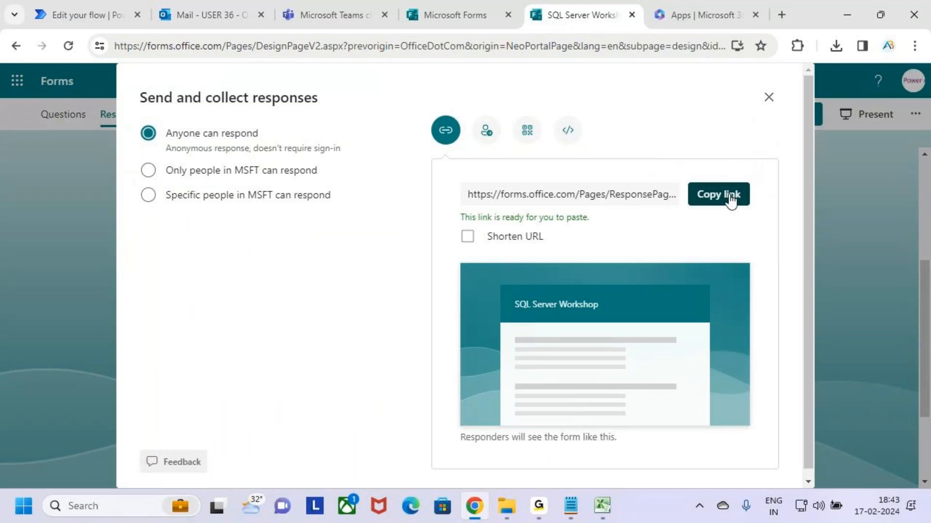
click(602, 506)
click(603, 507)
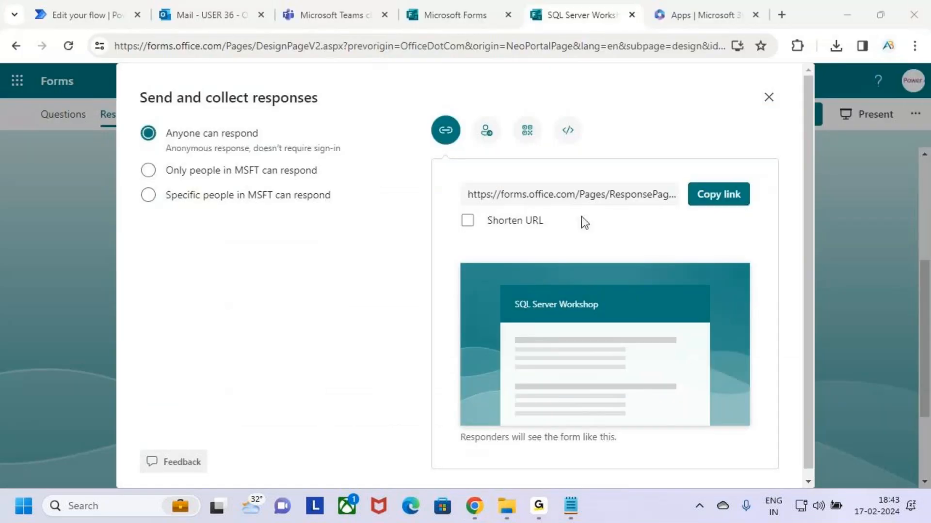
mouse_move(477, 516)
click(862, 16)
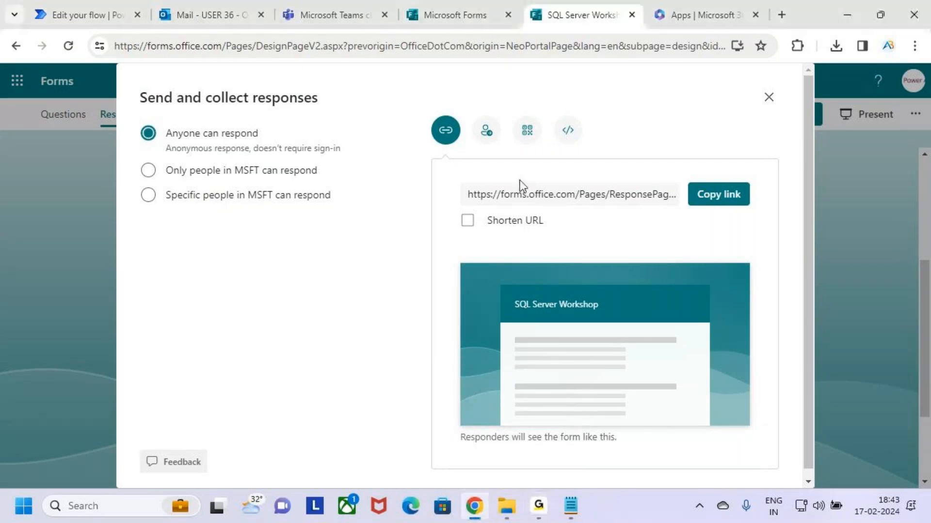
Open the flow's Test panel in Power Automate with Manually selected
click(79, 1)
click(833, 106)
click(775, 141)
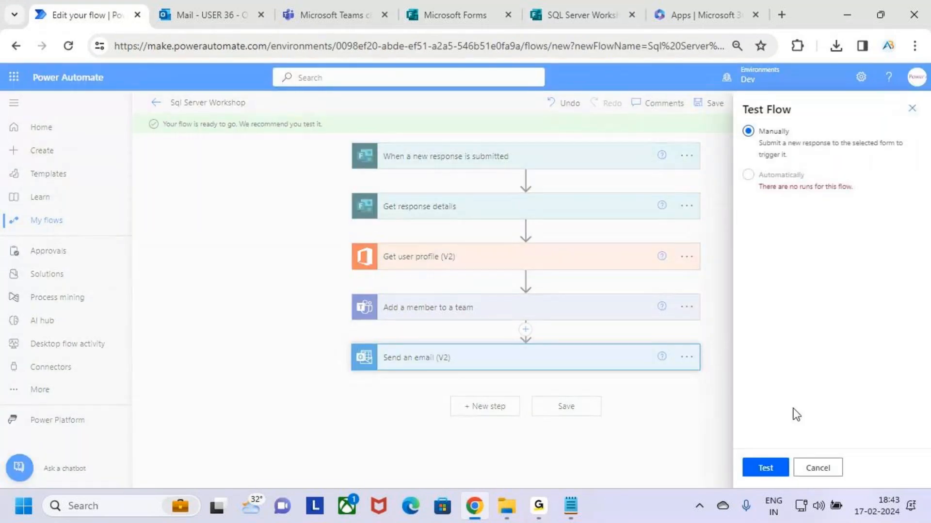
Run the Sql Server Workshop flow test from the Test Flow panel
click(767, 469)
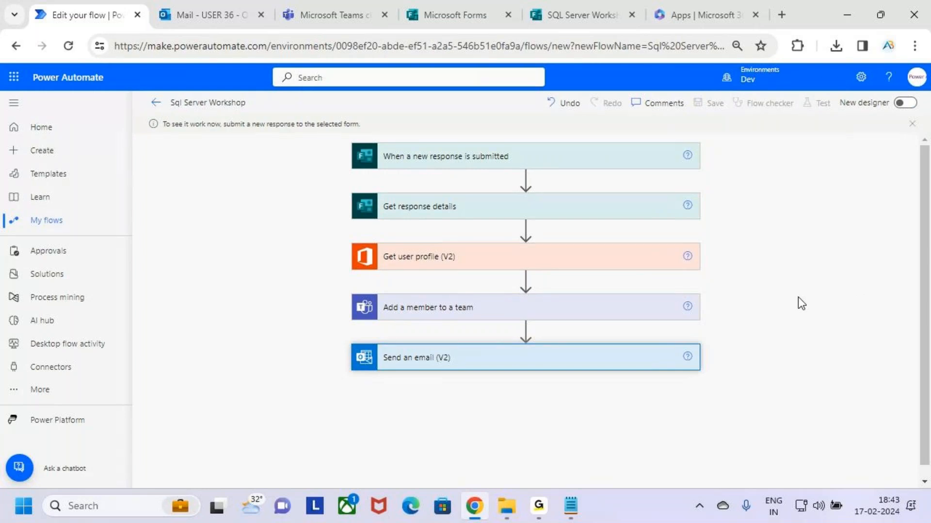
Close the Send and collect responses dialog and scroll the summary: 11 responses, all Yes
click(448, 10)
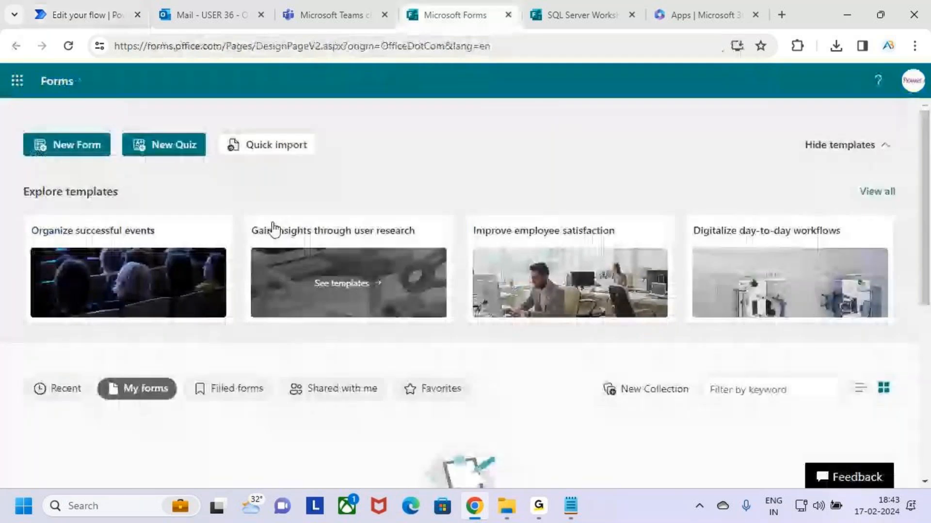
key(ctrl+Tab)
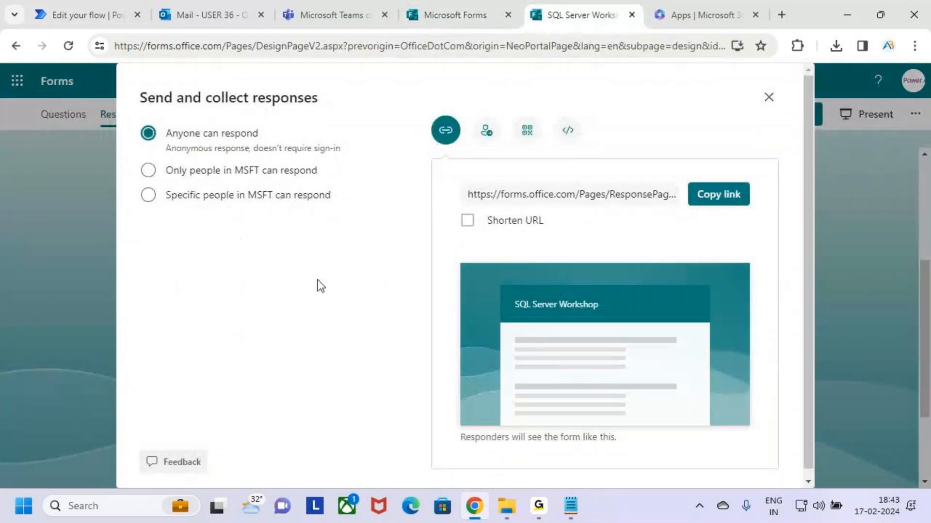
click(767, 97)
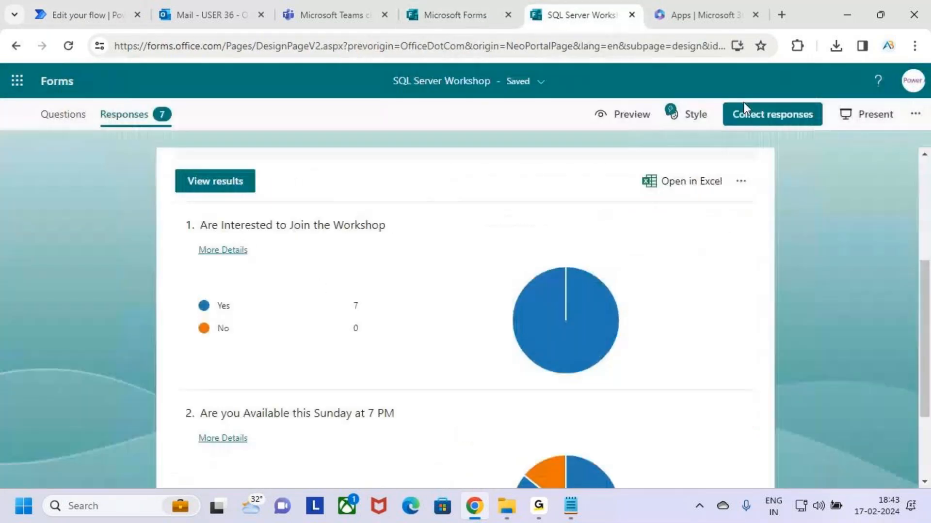
scroll(324, 298, up, 3)
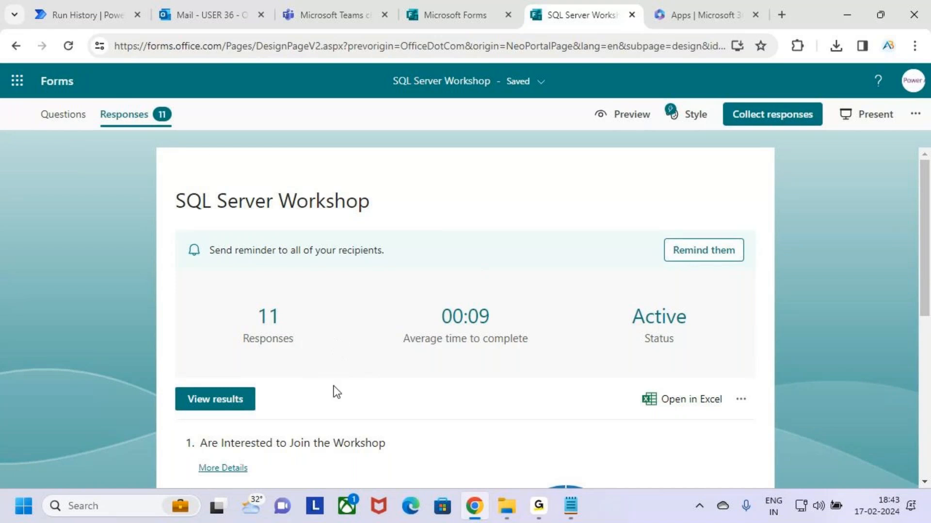
scroll(333, 424, down, 6)
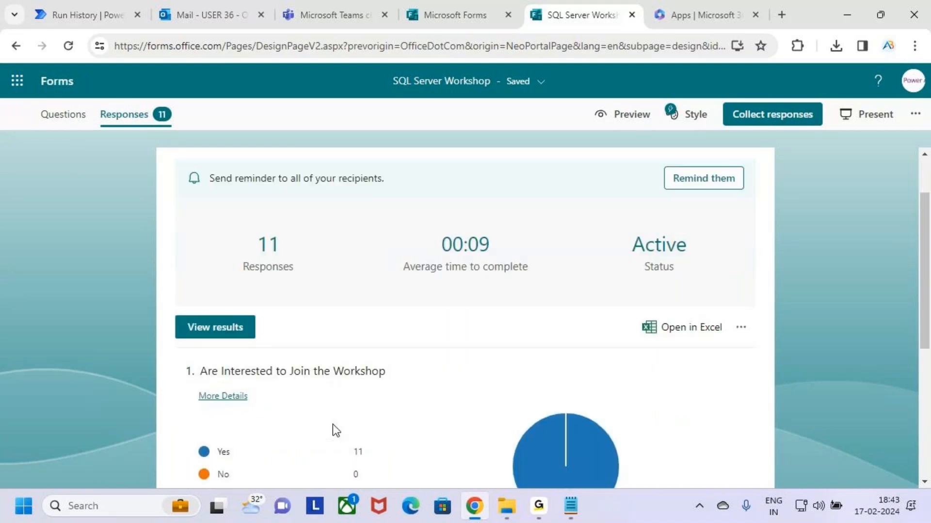
scroll(359, 349, up, 8)
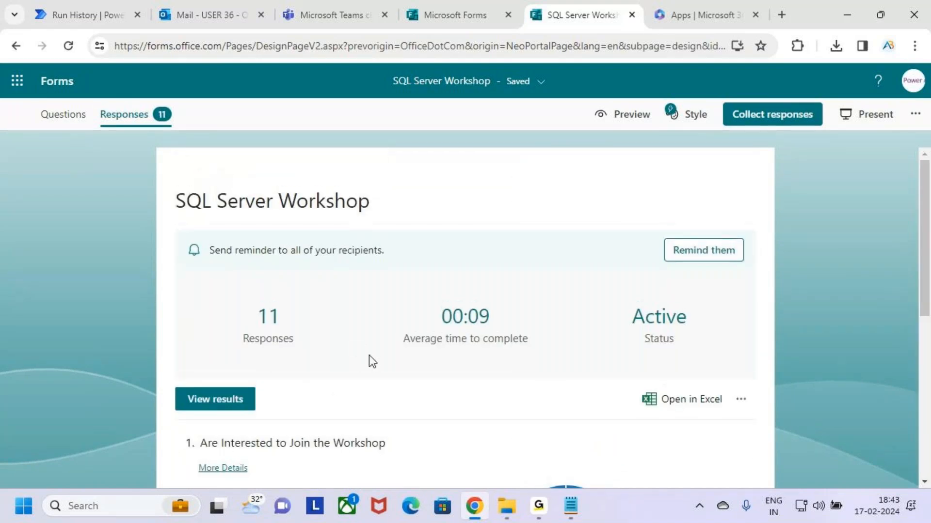
Open the Sql Server Workshop test run's result and close the run details summary
click(116, 14)
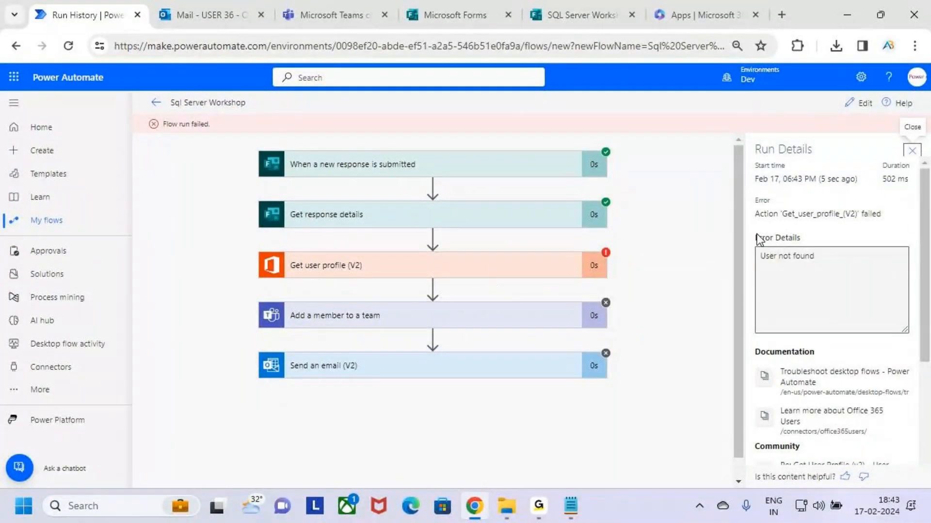
scroll(856, 296, down, 3)
scroll(854, 296, down, 1)
drag(925, 301, 925, 163)
click(913, 151)
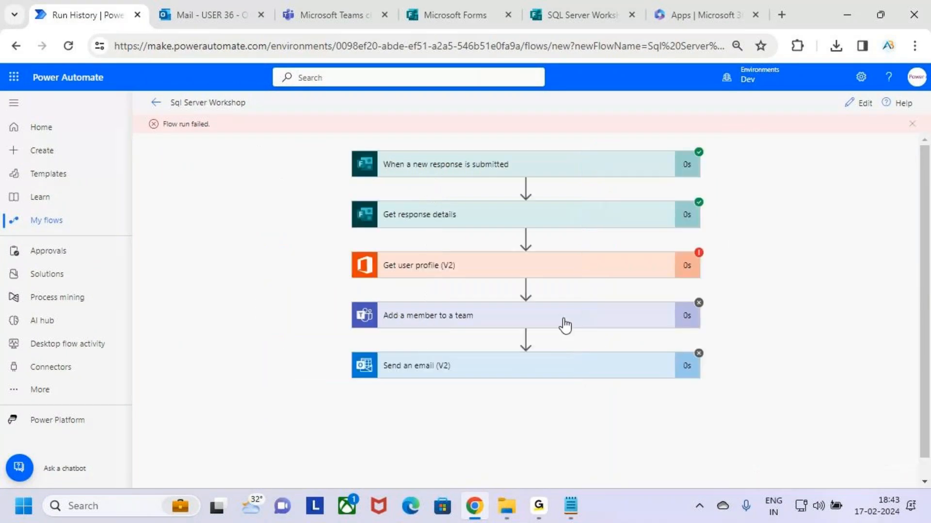
Inspect the failed Get user profile (V2) raw inputs (anonymous user, 404), then reopen the flow editor
click(646, 264)
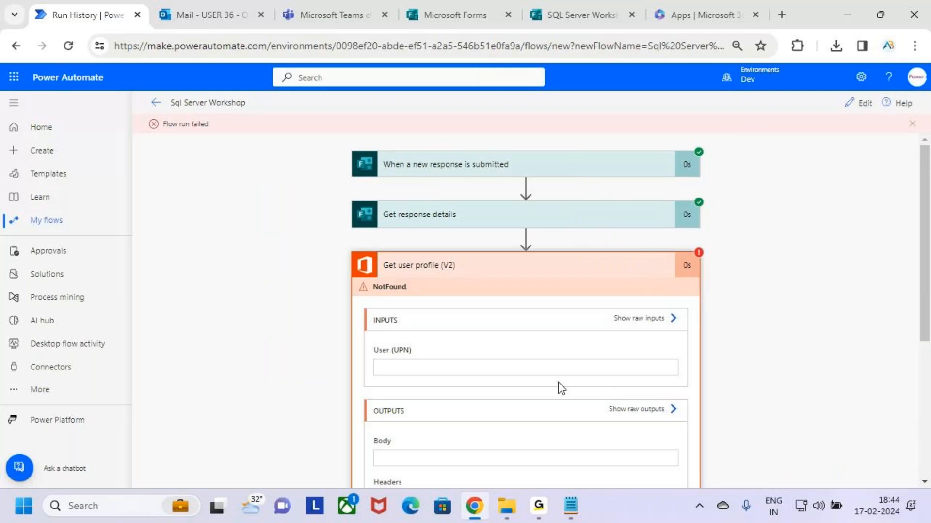
scroll(558, 382, down, 4)
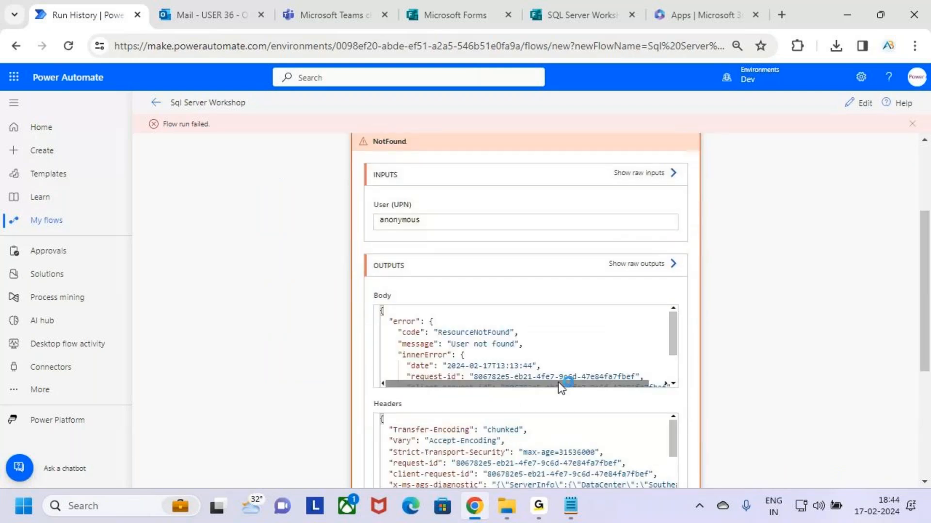
scroll(558, 382, up, 3)
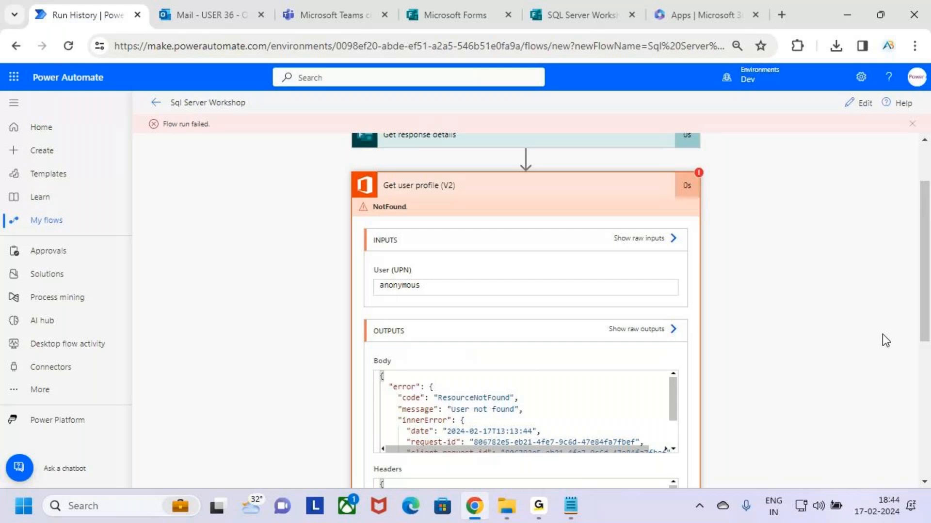
click(665, 320)
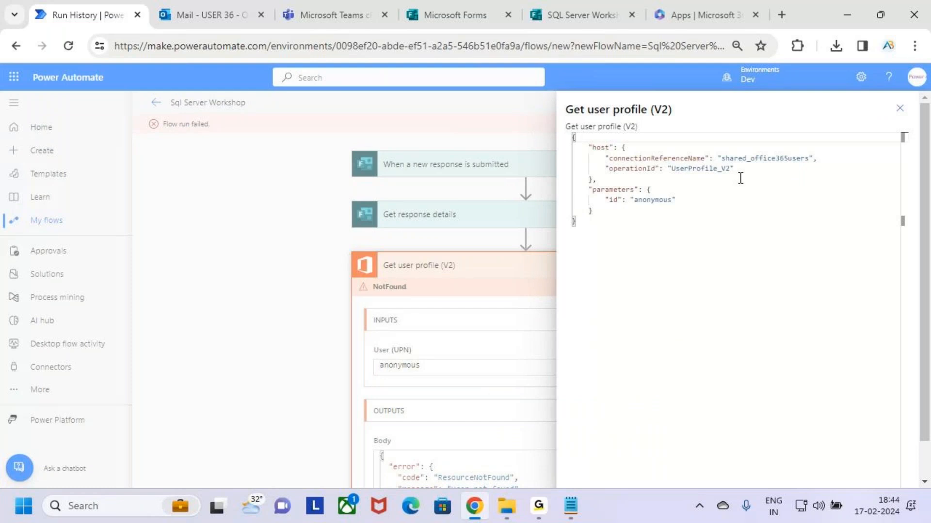
click(900, 108)
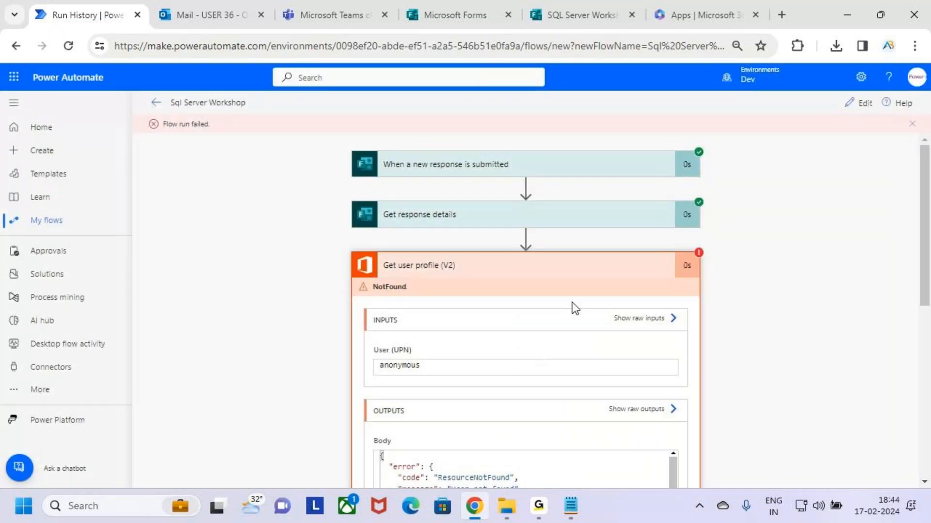
scroll(587, 354, down, 3)
scroll(587, 354, down, 5)
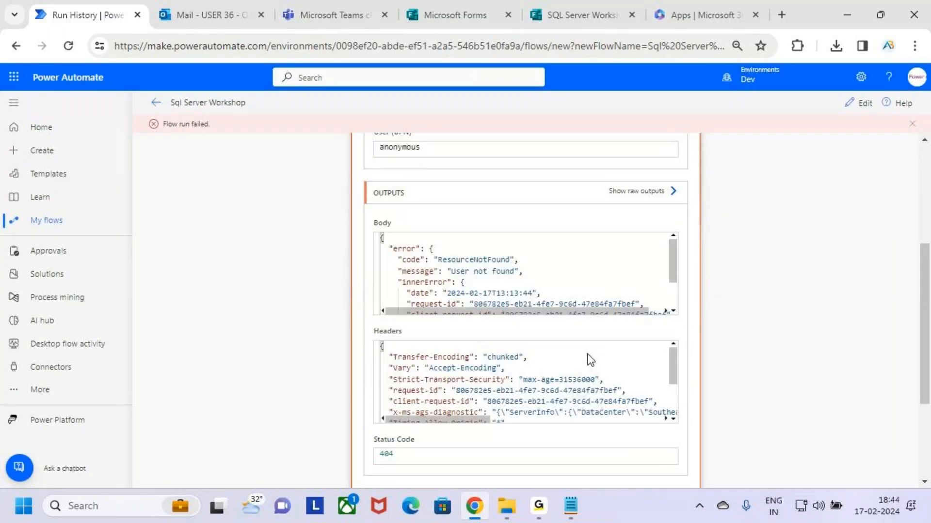
scroll(768, 354, down, 3)
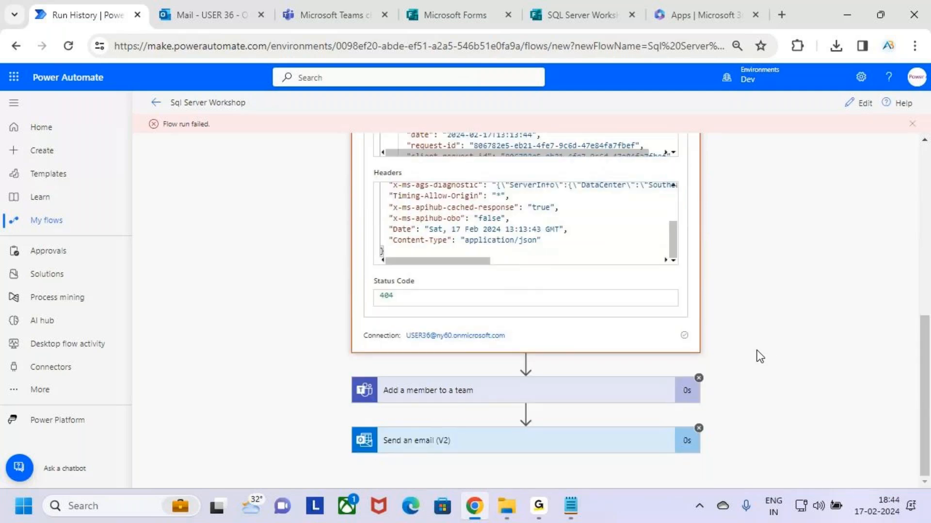
scroll(759, 357, up, 3)
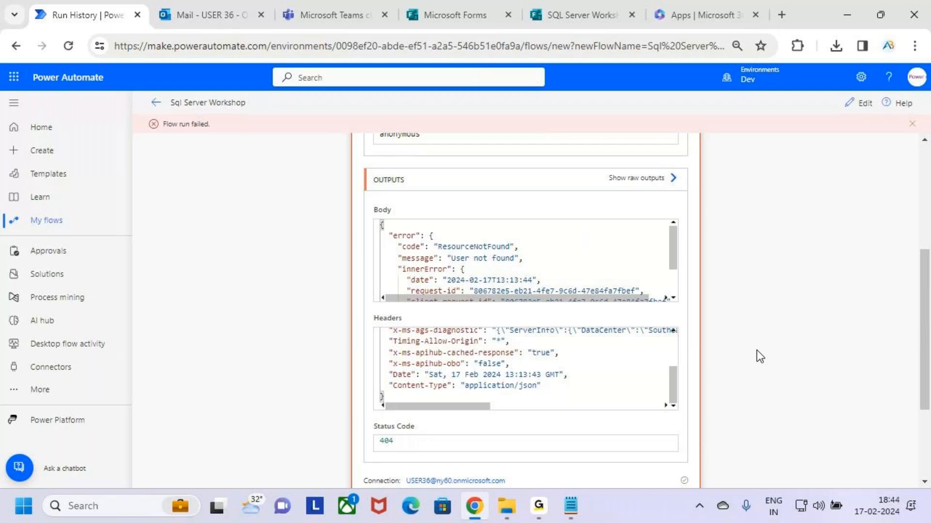
click(859, 102)
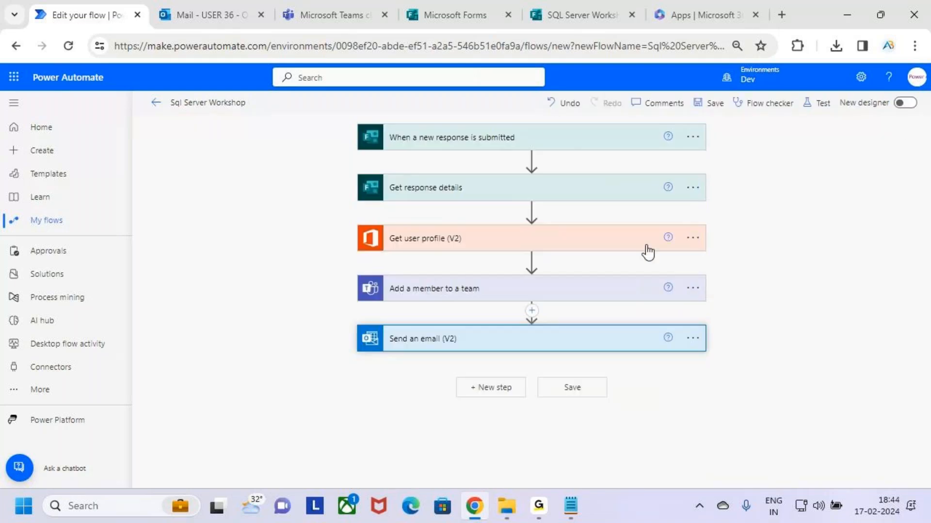
Check the User (UPN) value in Get user profile (V2), collapse the card, and leave for Teams
click(586, 241)
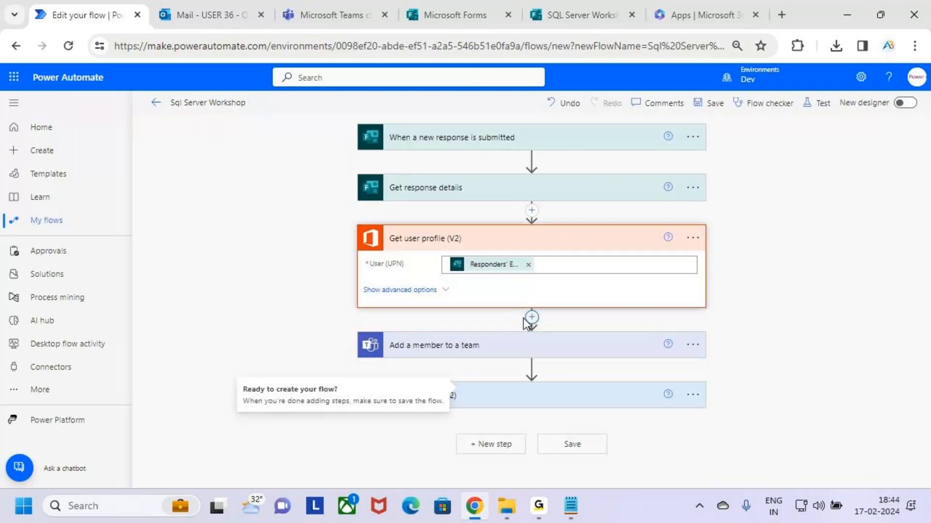
click(580, 265)
click(796, 247)
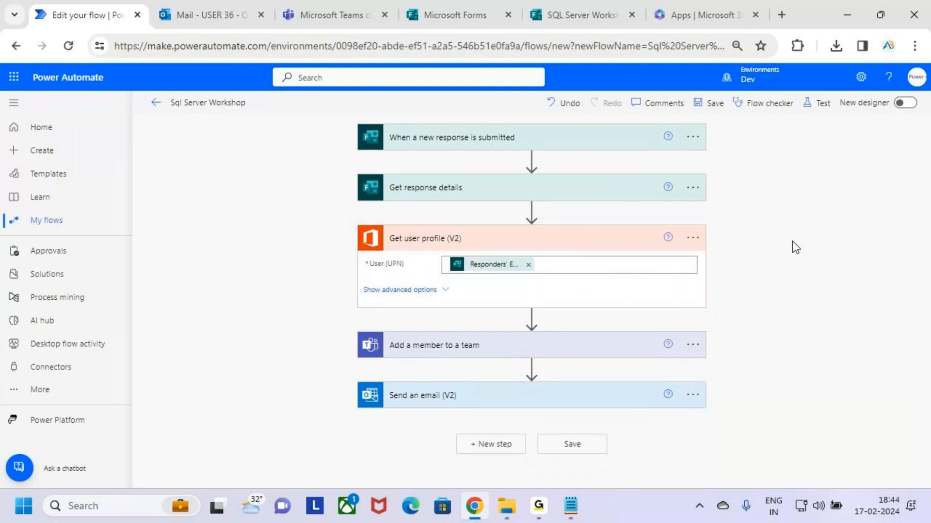
click(597, 244)
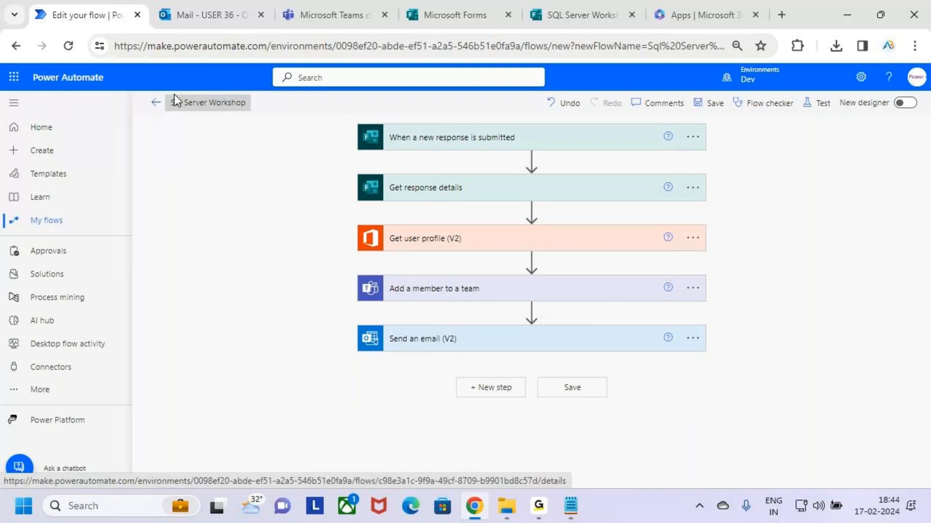
click(345, 9)
Delete all 14 SQL Server Workshop responses, leaving 0, and open the Collect responses options
click(598, 6)
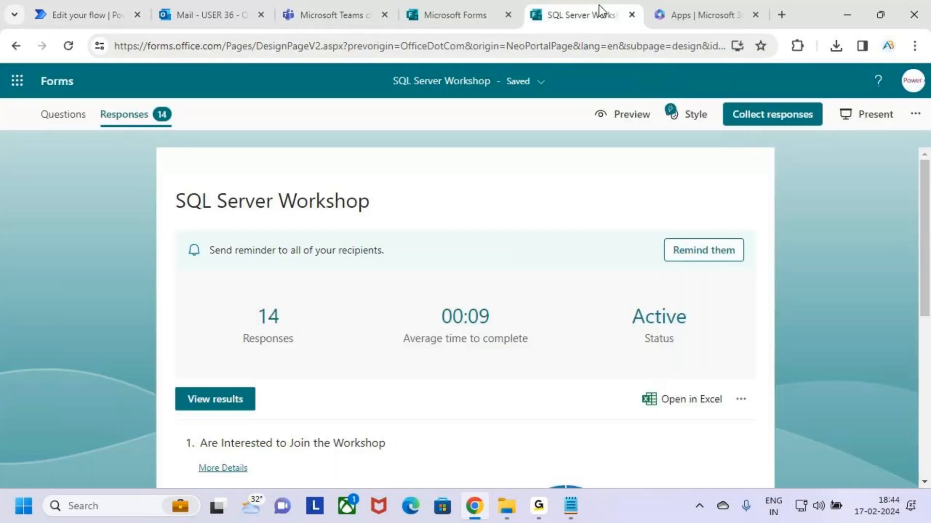
scroll(430, 334, down, 2)
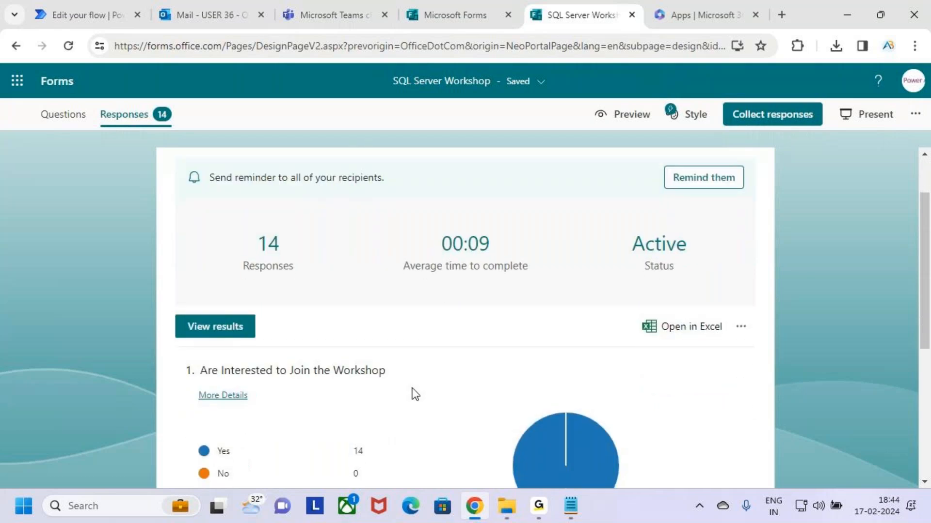
scroll(413, 388, up, 1)
scroll(434, 408, down, 1)
click(749, 331)
click(690, 356)
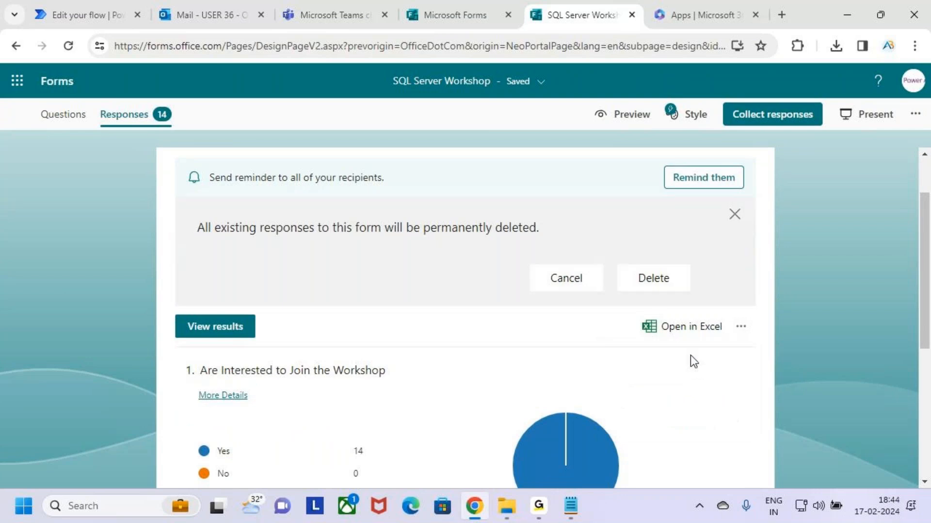
click(635, 284)
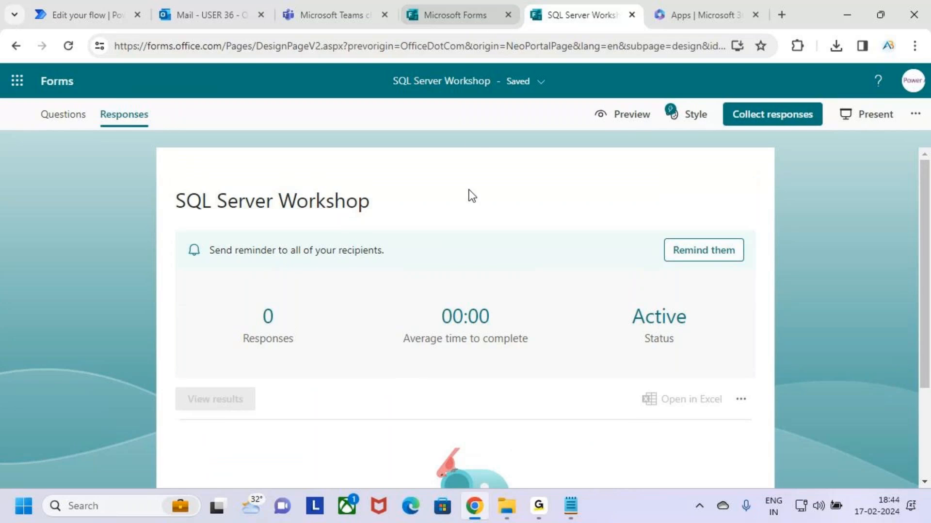
click(762, 119)
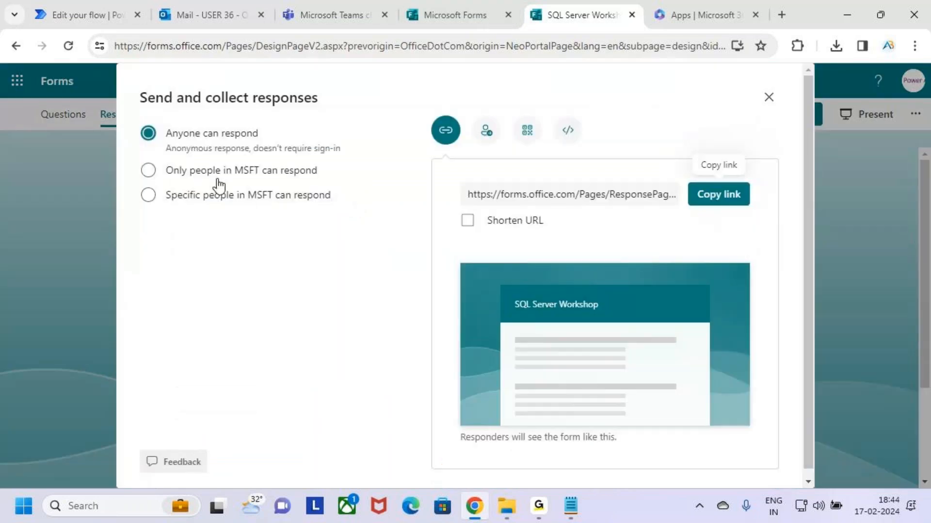
Limit the form to people in MSFT with one response per person, then choose email invitations
click(148, 172)
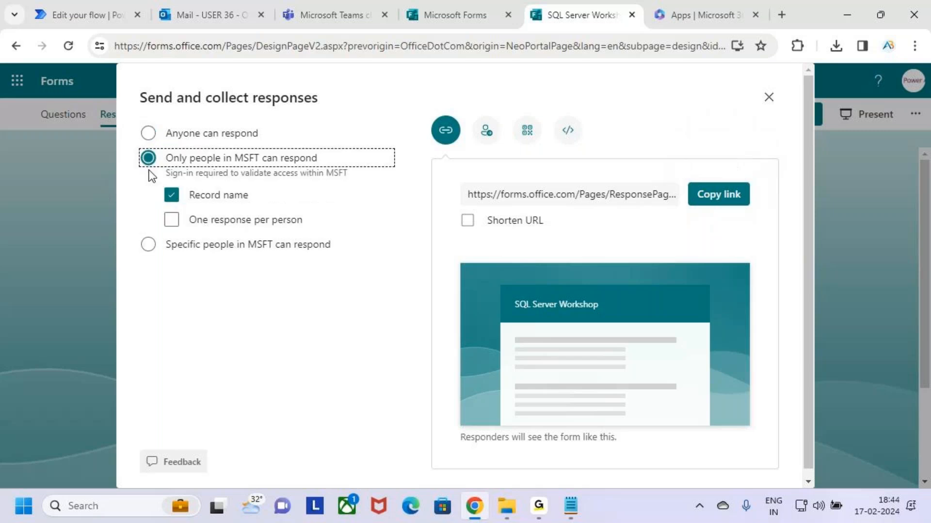
click(172, 222)
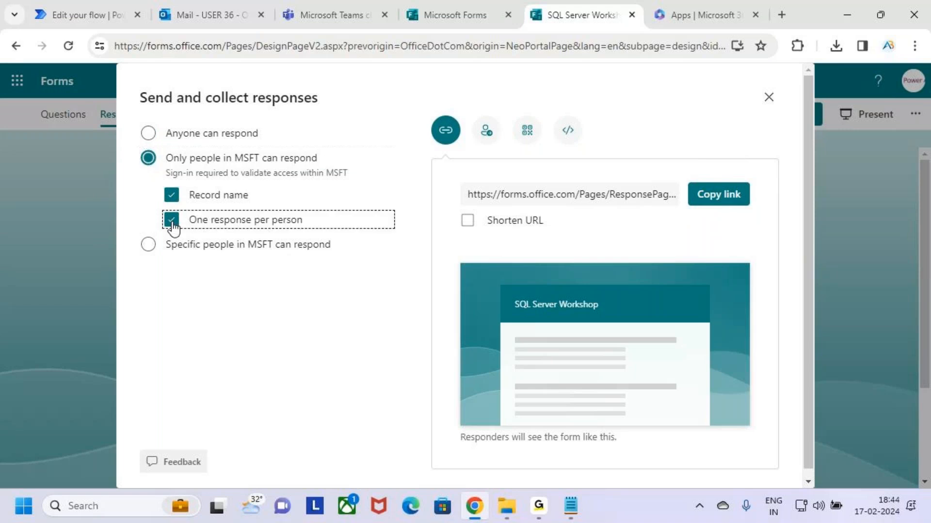
scroll(551, 420, down, 1)
click(487, 125)
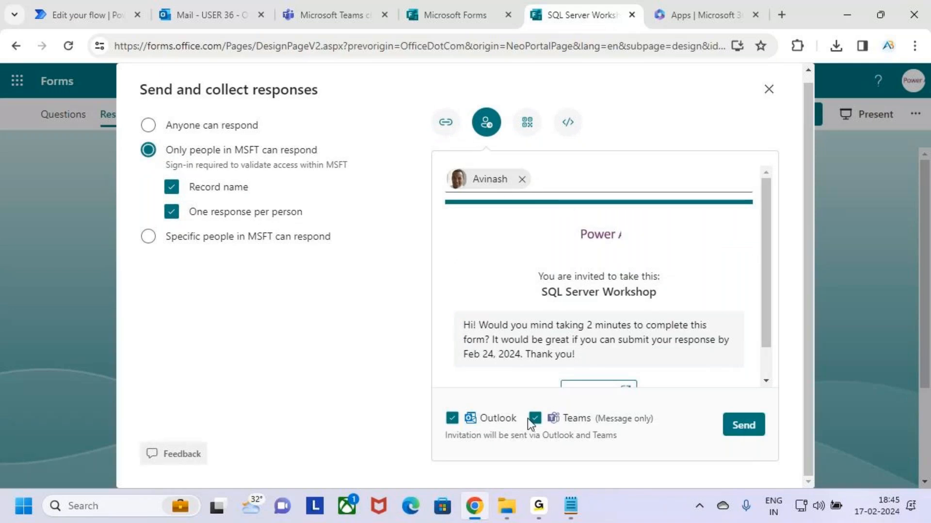
Add three pasted recipient addresses to the workshop invitation, dismissing the let-anyone-respond suggestion
click(547, 179)
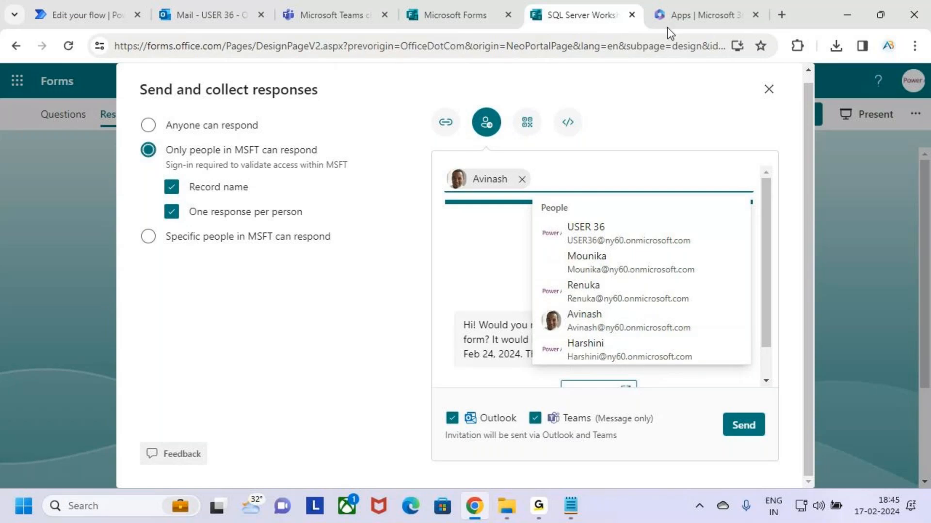
click(539, 506)
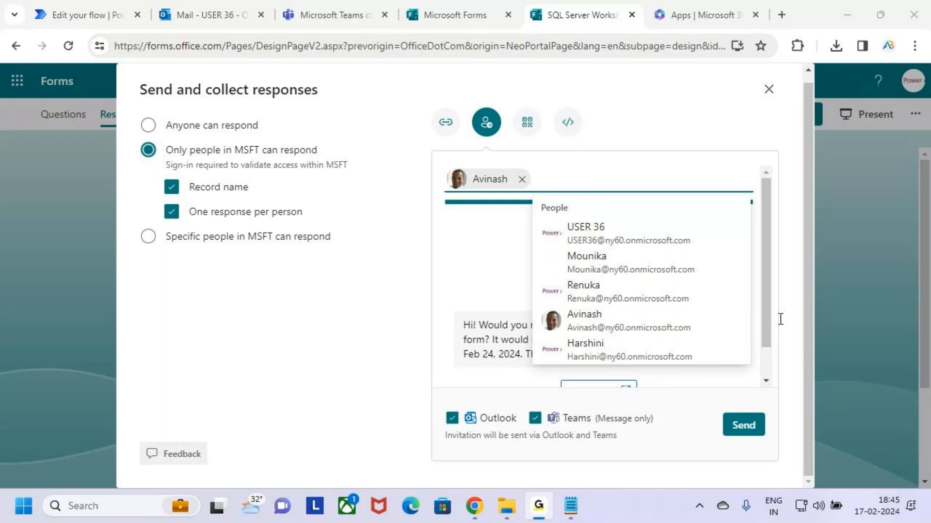
click(714, 207)
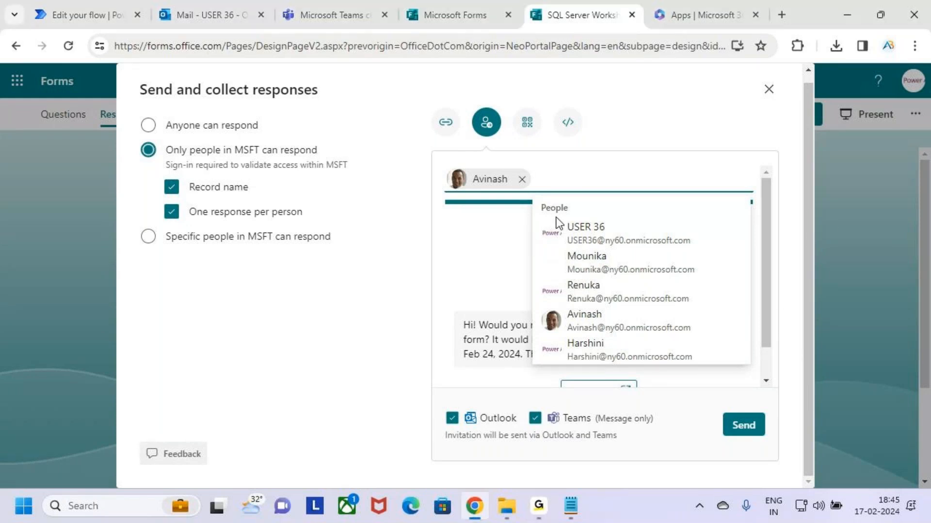
key(ctrl+v)
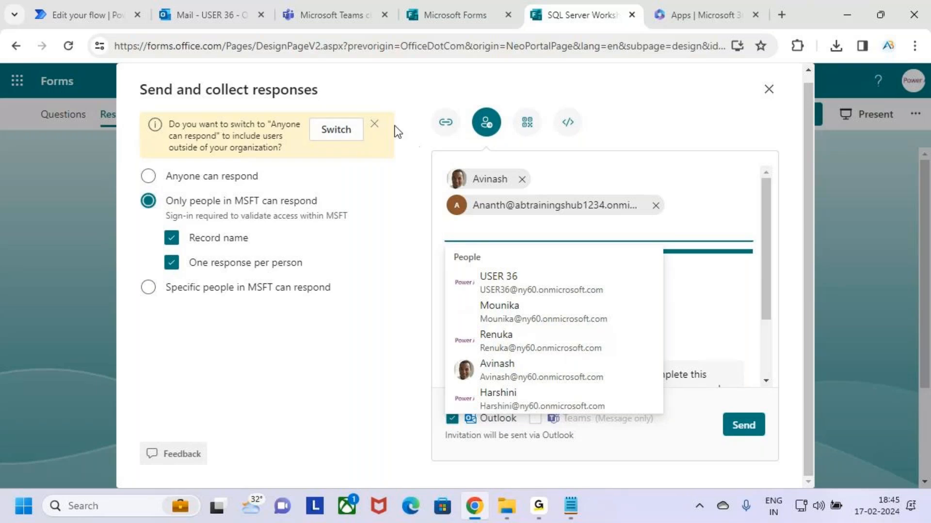
click(374, 125)
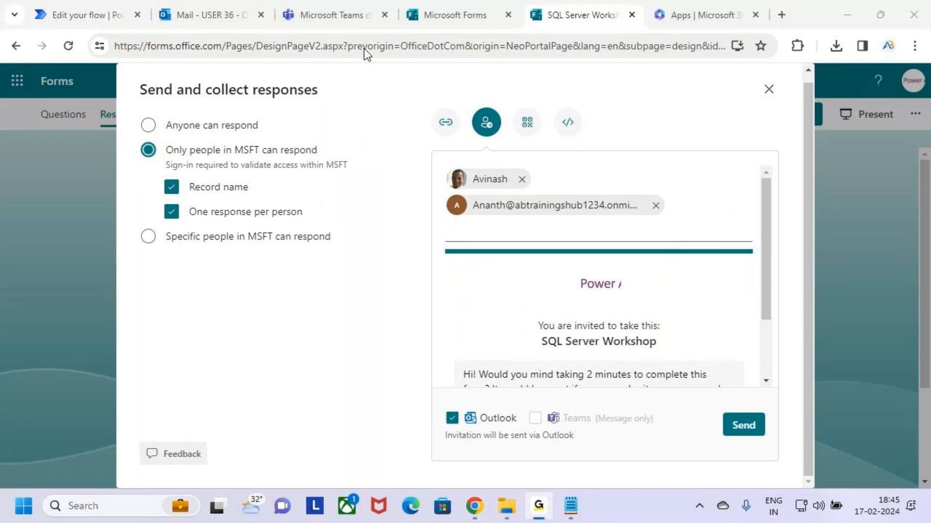
click(402, 139)
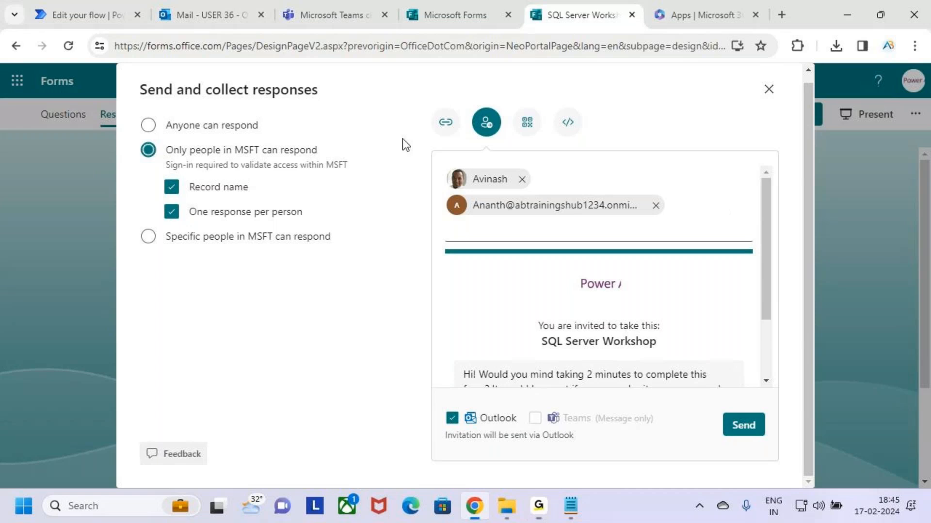
click(680, 221)
key(ctrl+v)
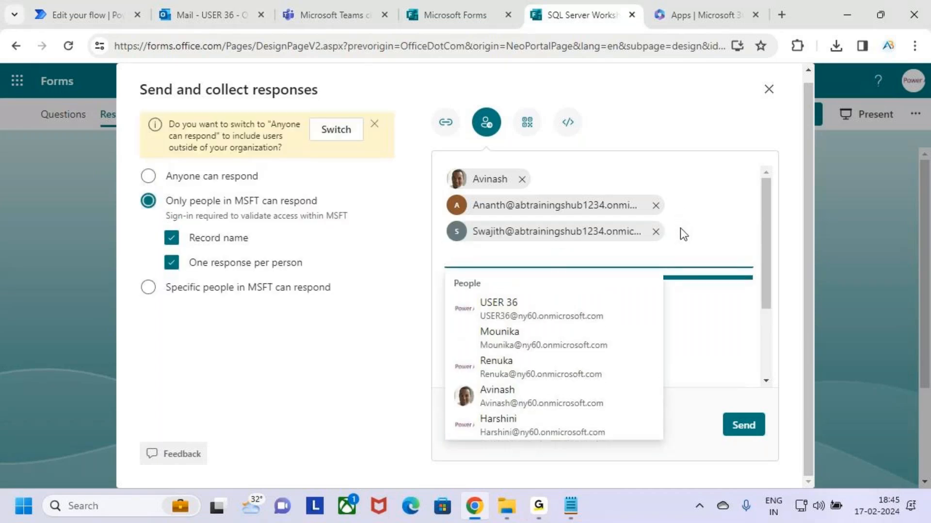
click(729, 266)
text(Venkatesh)
Keep responses restricted to Only people in MSFT, confirming removal of outside recipients
click(348, 129)
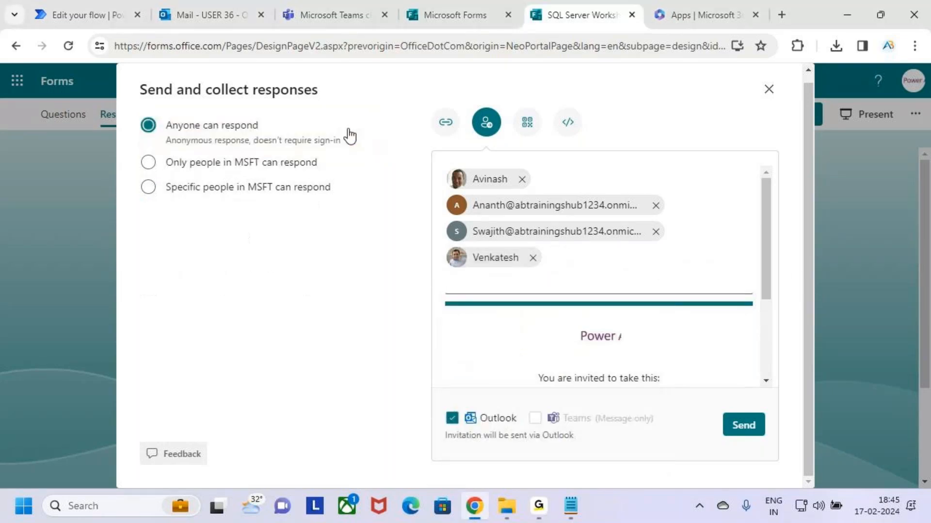
scroll(650, 320, down, 3)
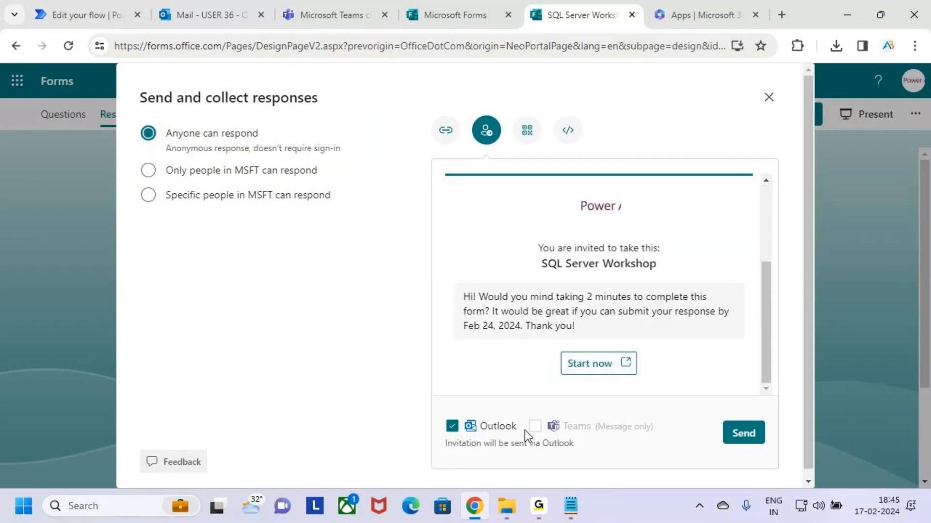
scroll(509, 359, up, 3)
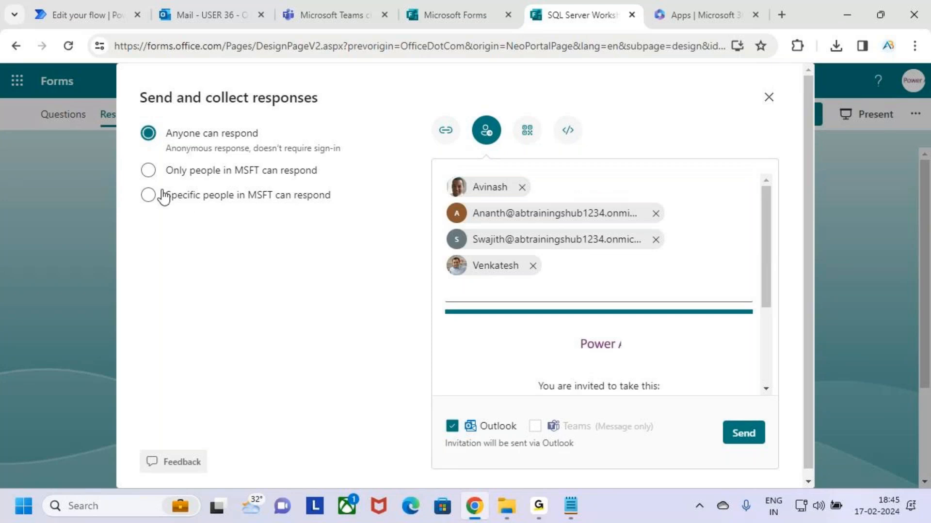
click(165, 171)
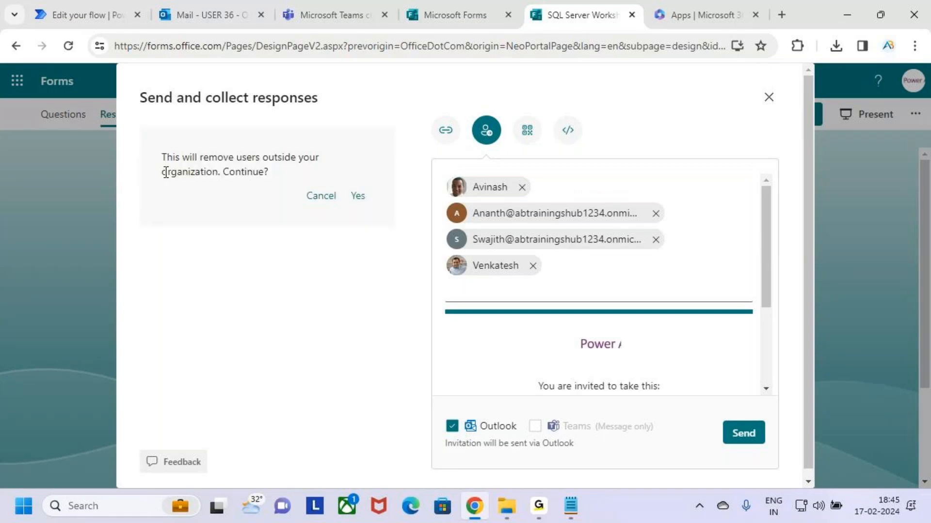
click(358, 199)
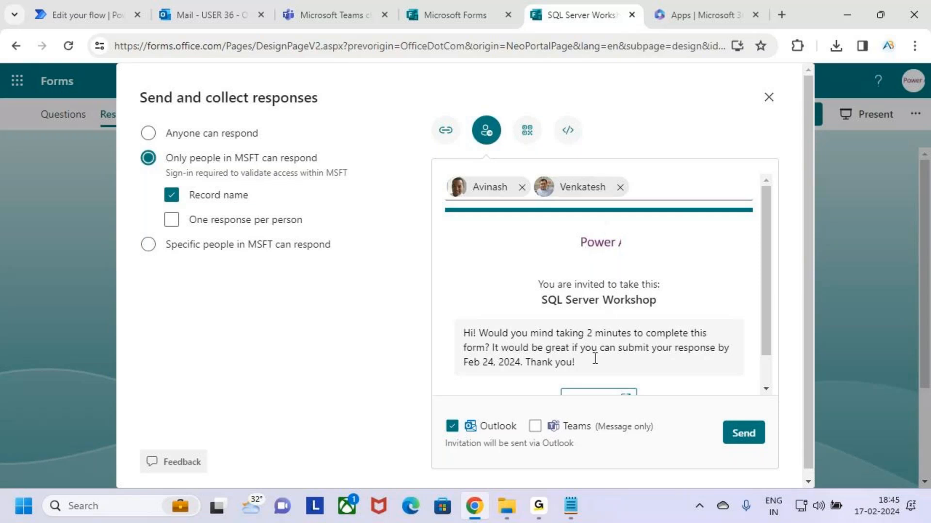
Send the invitation through Outlook and Teams with status notification messages turned off
click(535, 425)
click(749, 436)
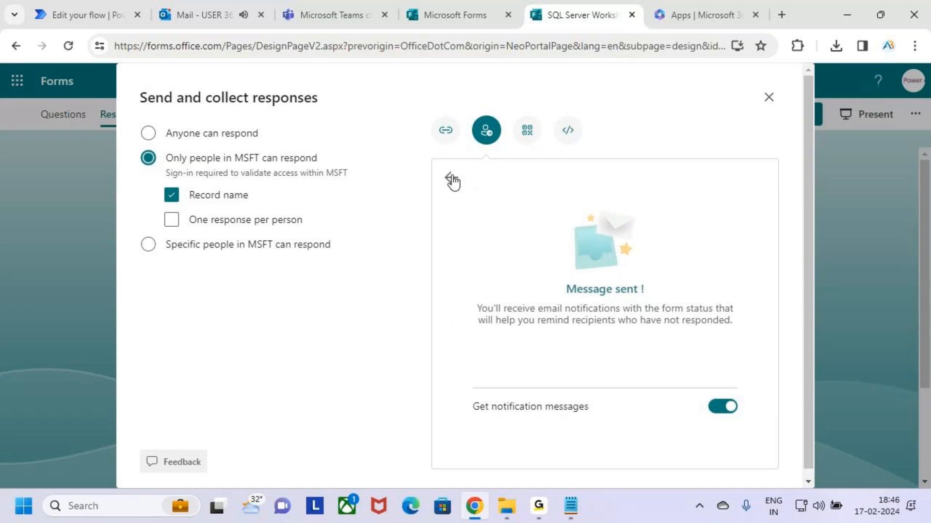
click(721, 411)
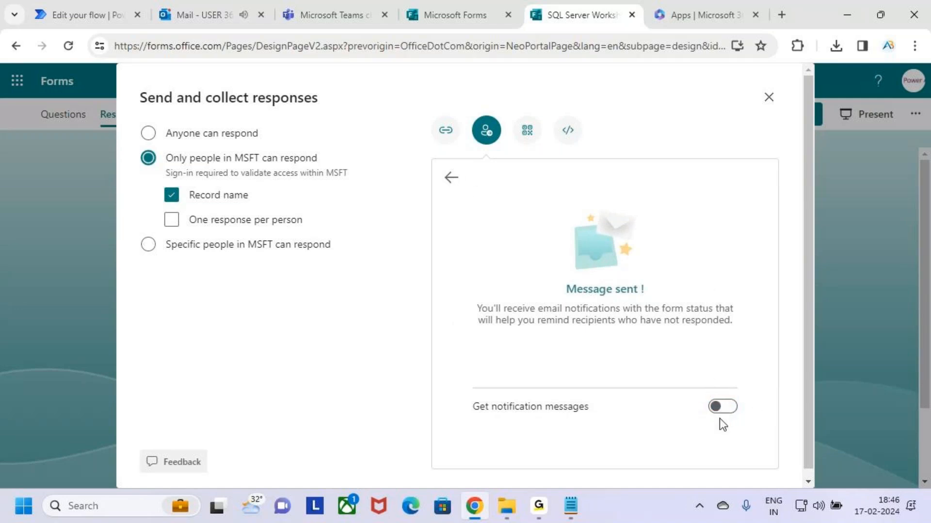
click(448, 182)
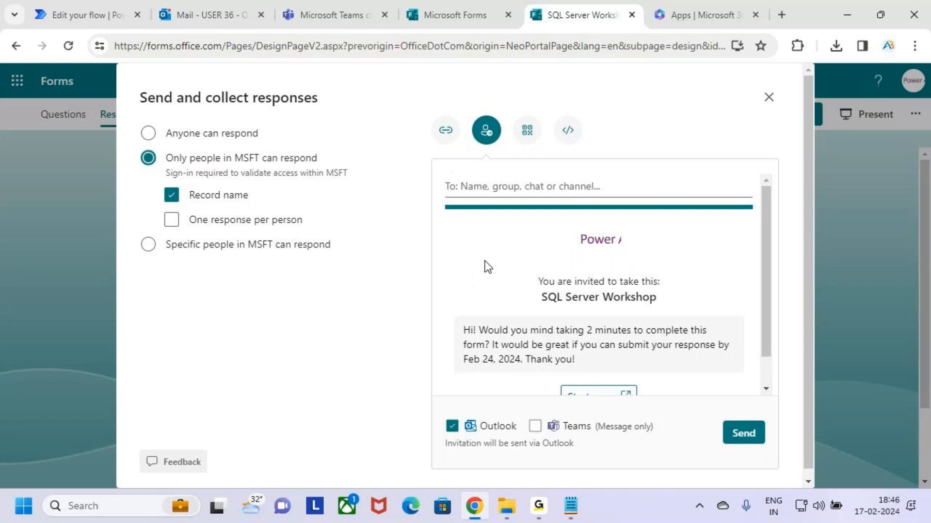
scroll(499, 298, down, 1)
scroll(499, 298, up, 1)
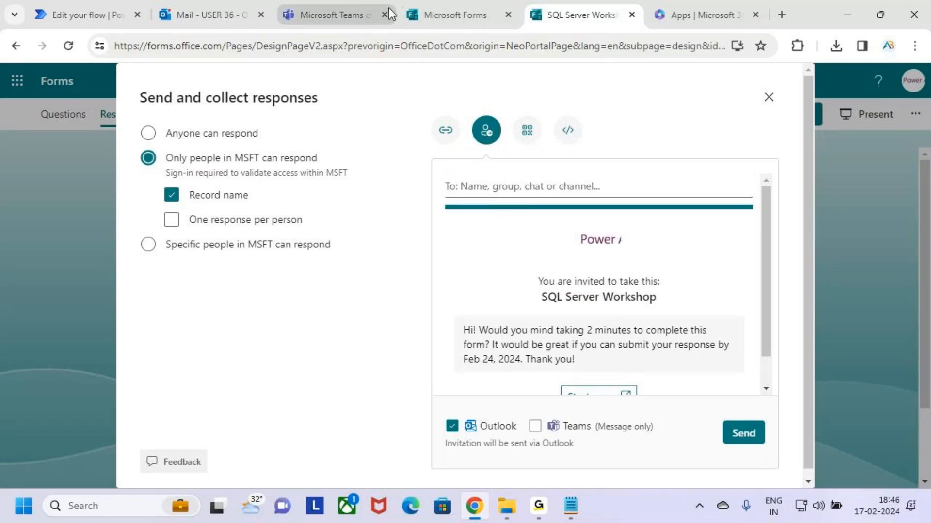
click(208, 15)
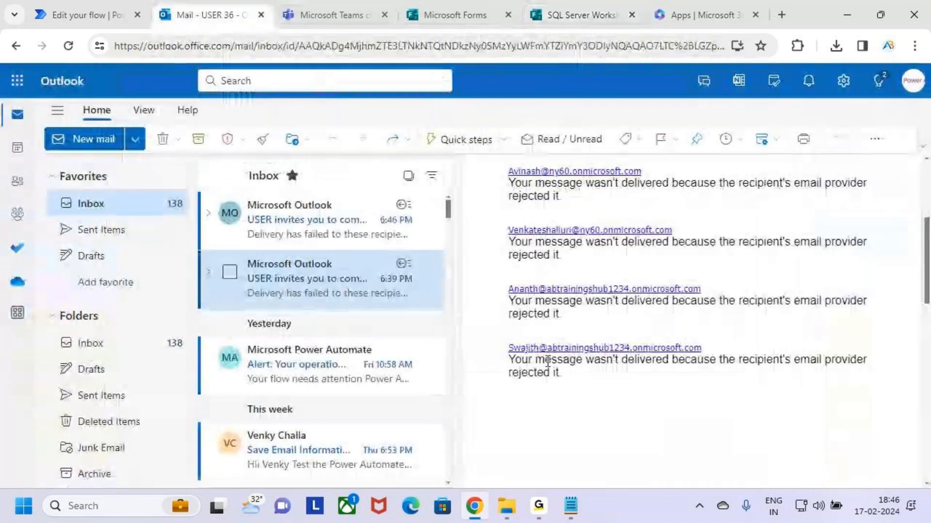
Open the newest 'Delivery has failed' notice in Outlook, then return to the Edit your flow tab
click(290, 219)
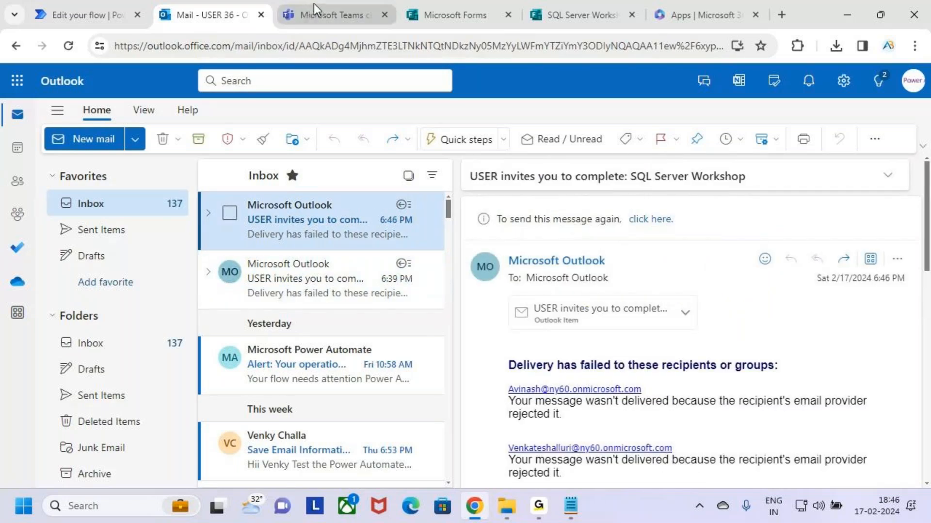
click(81, 10)
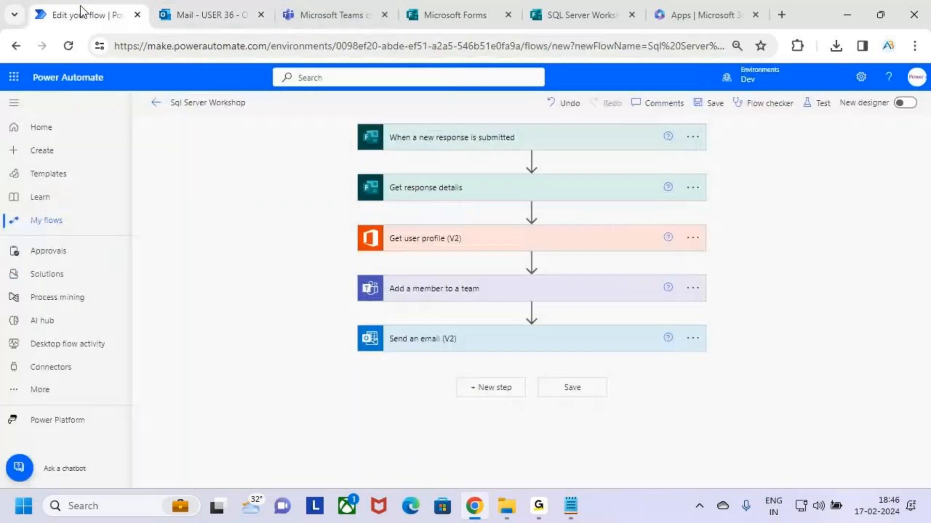
Save the Sql Server Workshop flow and start a manual test awaiting a new form response
click(768, 107)
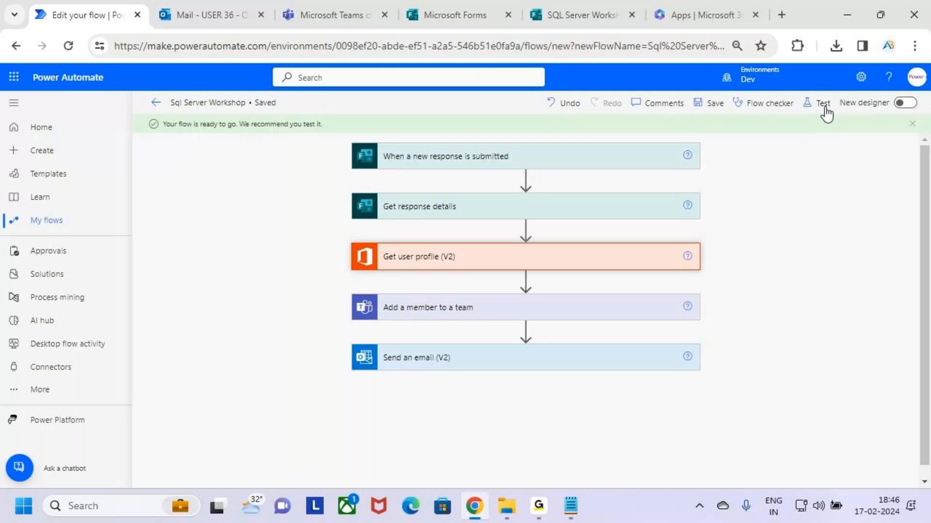
click(823, 105)
click(766, 468)
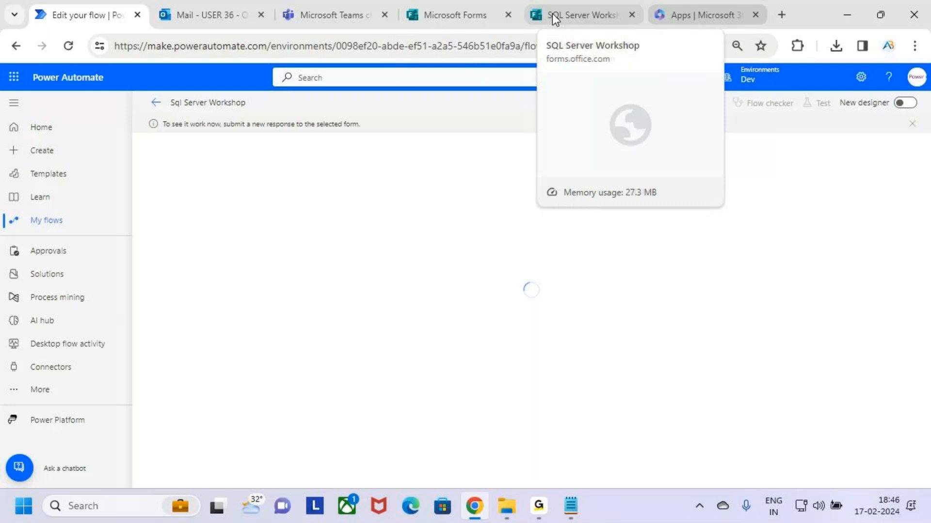
click(307, 10)
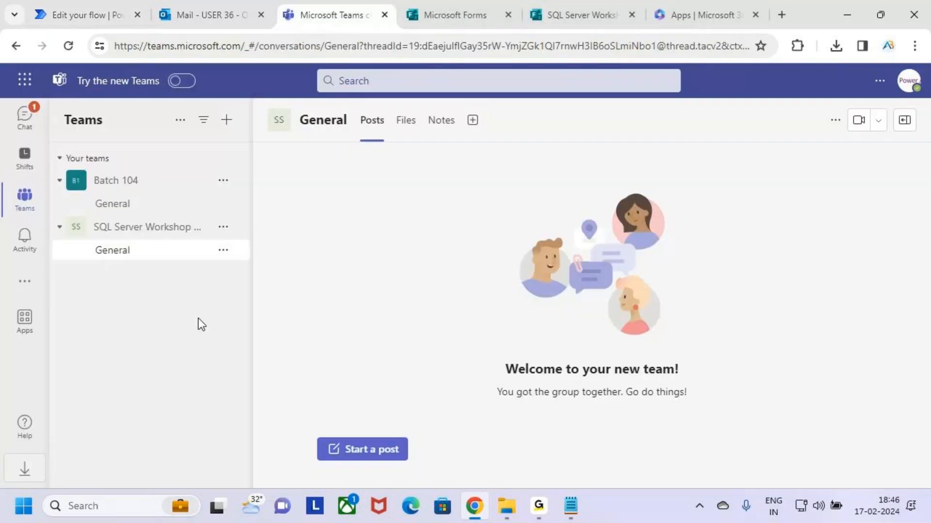
click(224, 228)
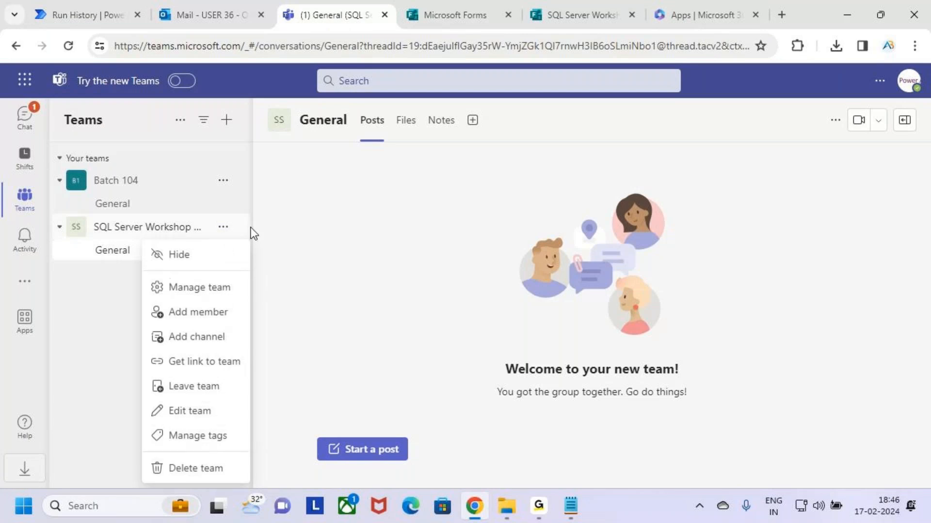
click(210, 291)
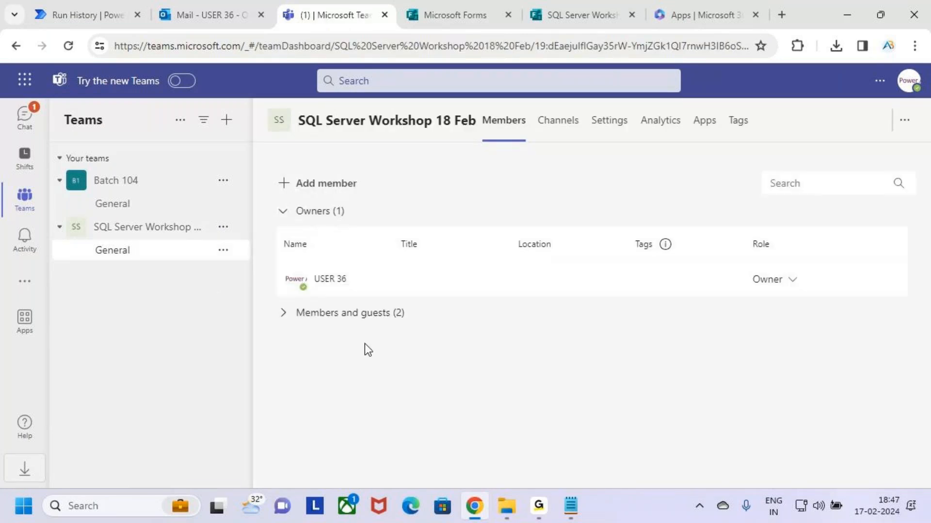
click(286, 314)
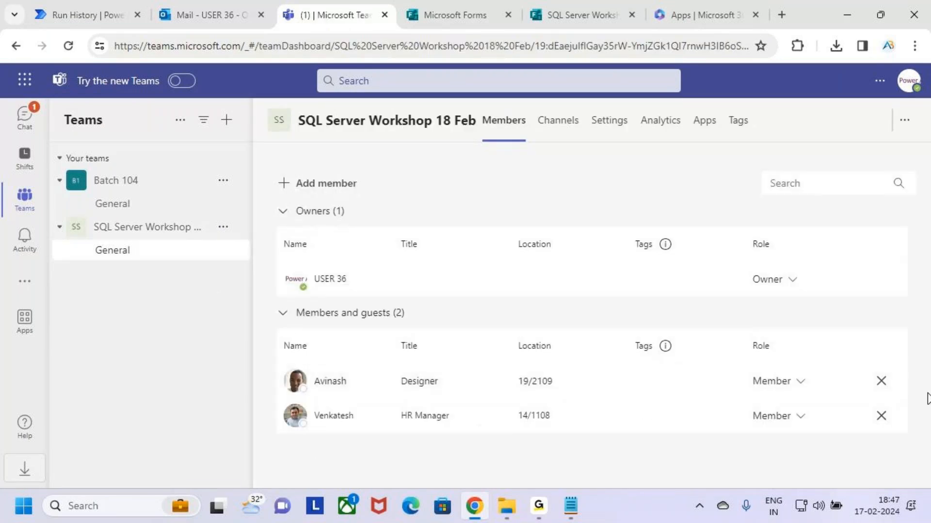
click(120, 257)
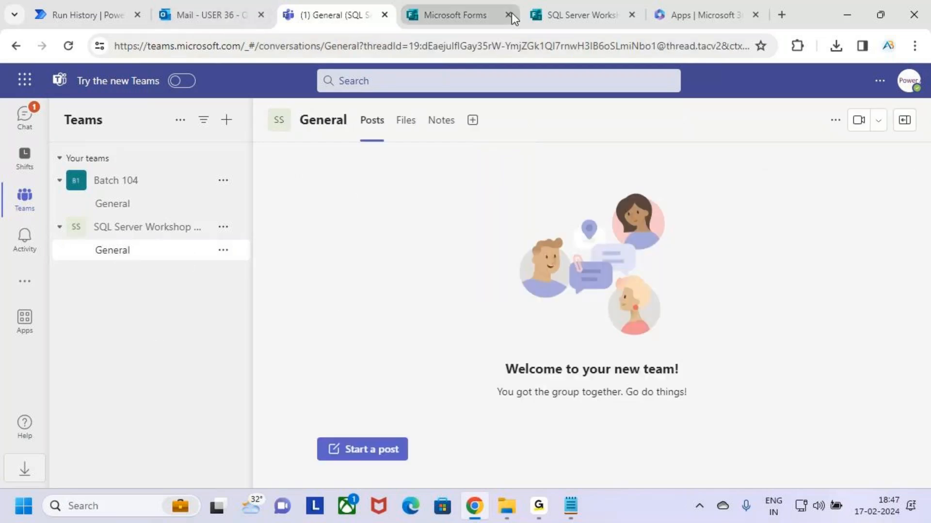
Close the sharing dialog and highlight the form's 2 responses on the Responses tab
click(597, 9)
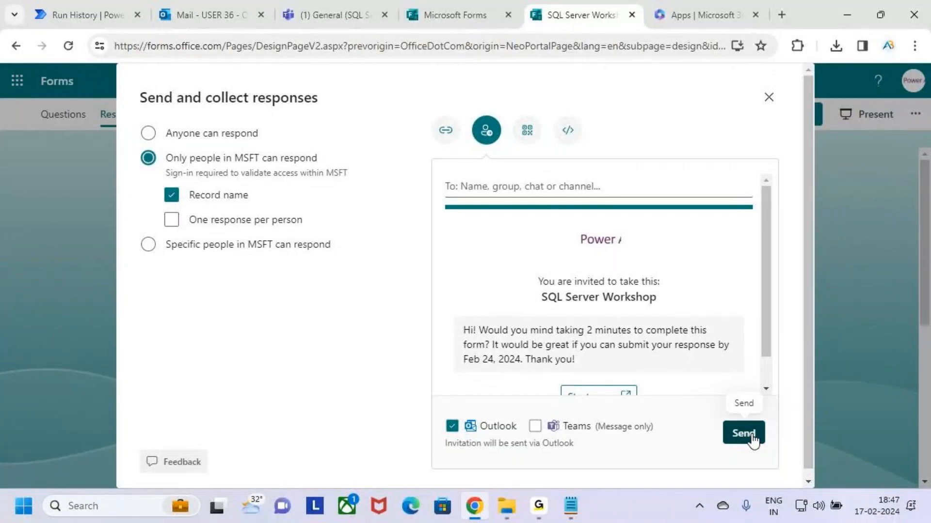
click(768, 97)
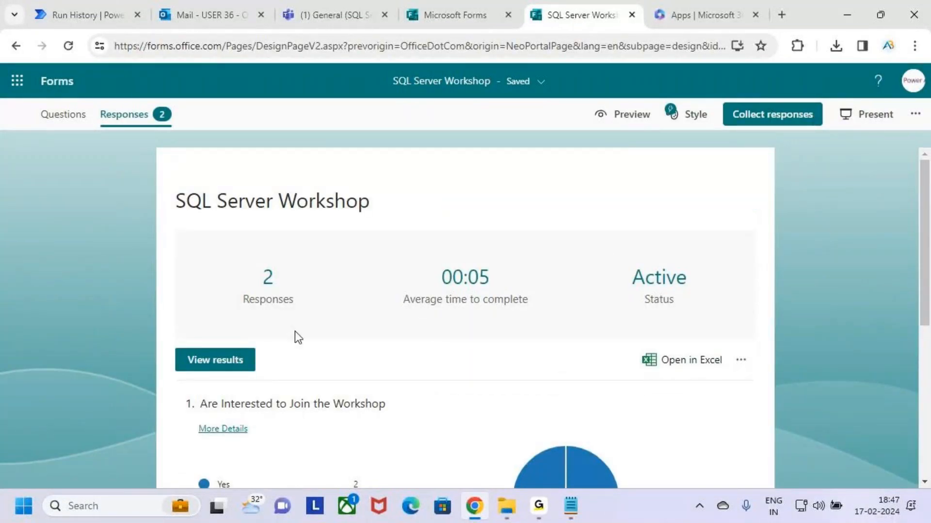
key(ctrl+2)
drag(231, 255, 303, 310)
key(Escape)
scroll(371, 394, down, 4)
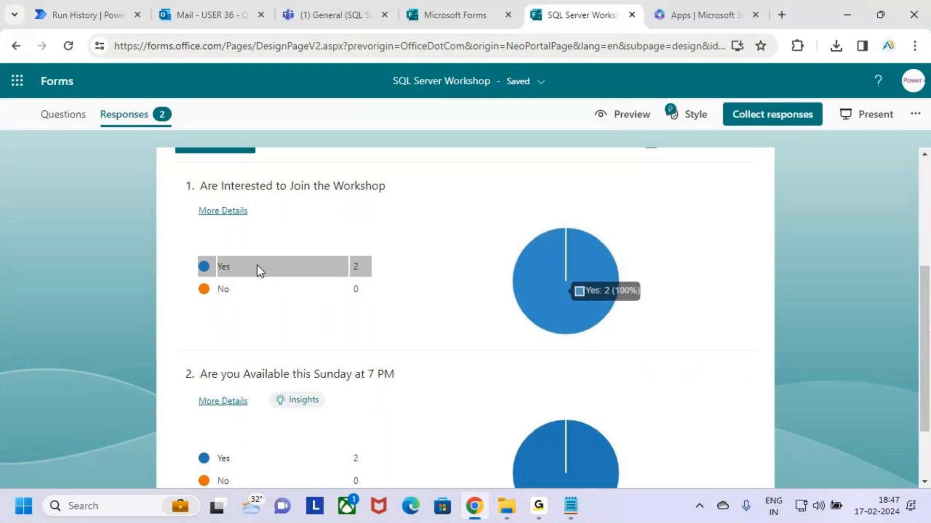
scroll(339, 369, down, 2)
scroll(184, 378, up, 6)
Outline the flow-ran-successfully message in the Sql Server Workshop run history
click(146, 13)
key(ctrl+2)
mouse_move(151, 110)
mouse_down()
mouse_move(260, 143)
mouse_move(312, 63)
mouse_up()
key(Escape)
click(333, 10)
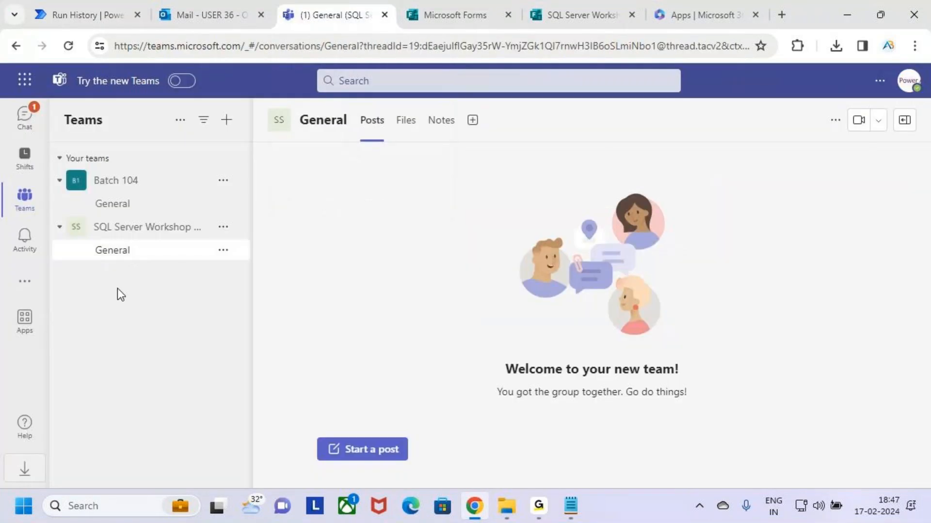
Open Manage team for the workshop team, marking the menu option and the owner entry
click(151, 228)
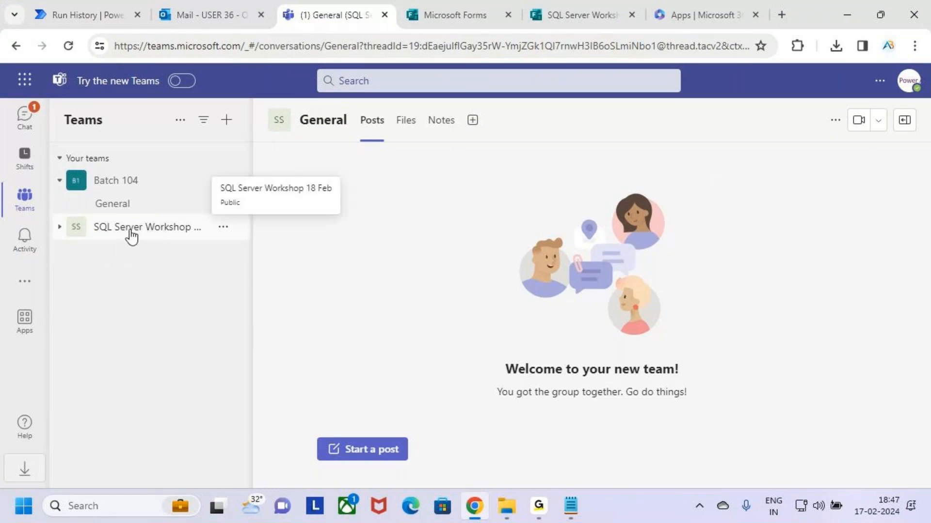
click(223, 228)
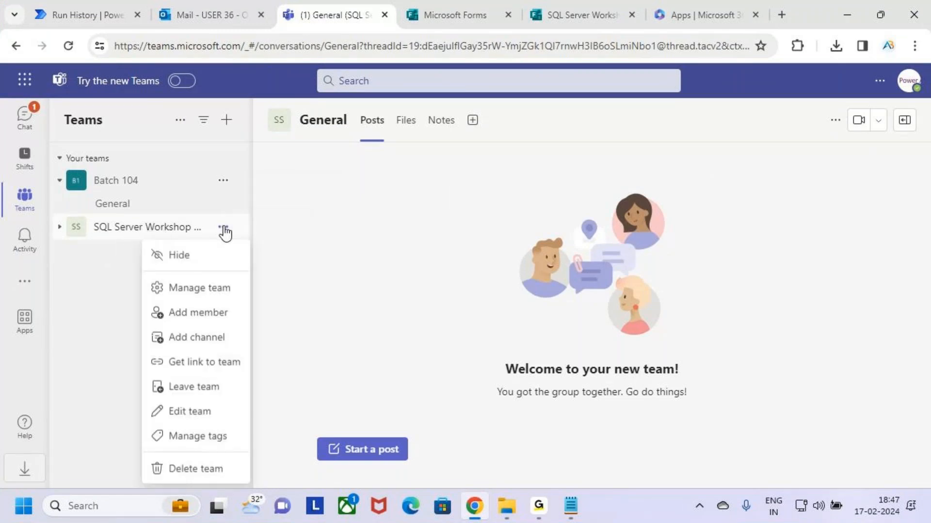
key(ctrl+2)
drag(151, 278, 231, 298)
key(Escape)
click(207, 291)
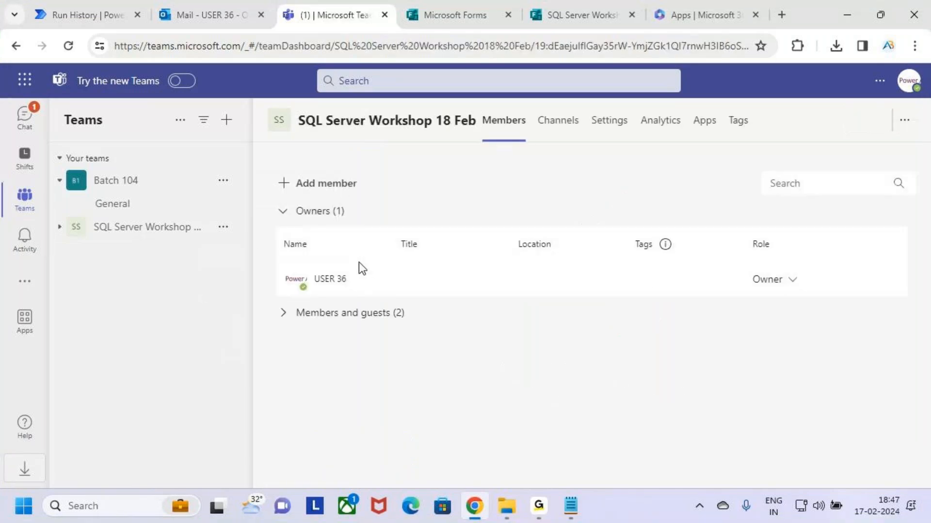
key(ctrl+2)
drag(290, 265, 368, 293)
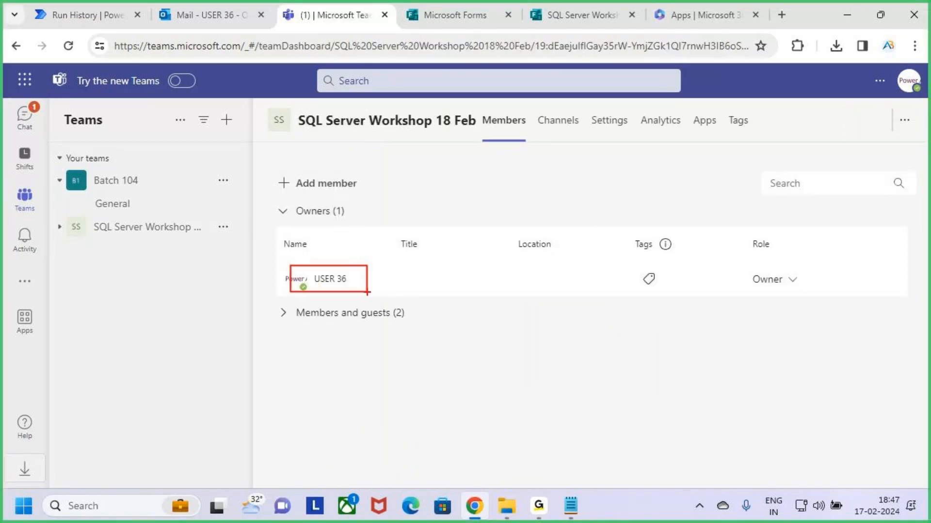
key(Escape)
Expand Members and guests and mark the two added member rows with a check
click(304, 325)
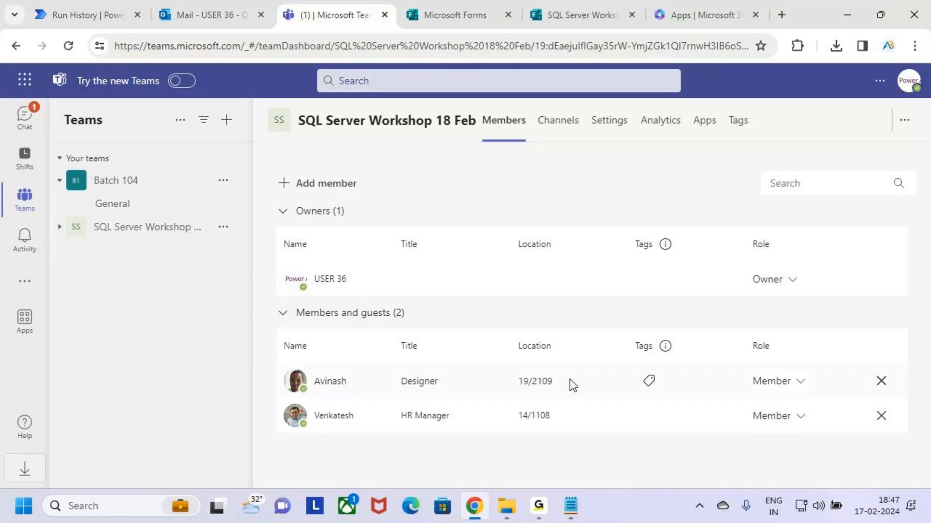
key(ctrl+2)
mouse_move(273, 364)
mouse_down()
mouse_move(453, 415)
mouse_move(788, 420)
mouse_move(833, 431)
mouse_up()
mouse_move(805, 403)
mouse_down()
mouse_move(811, 410)
mouse_move(859, 341)
mouse_up()
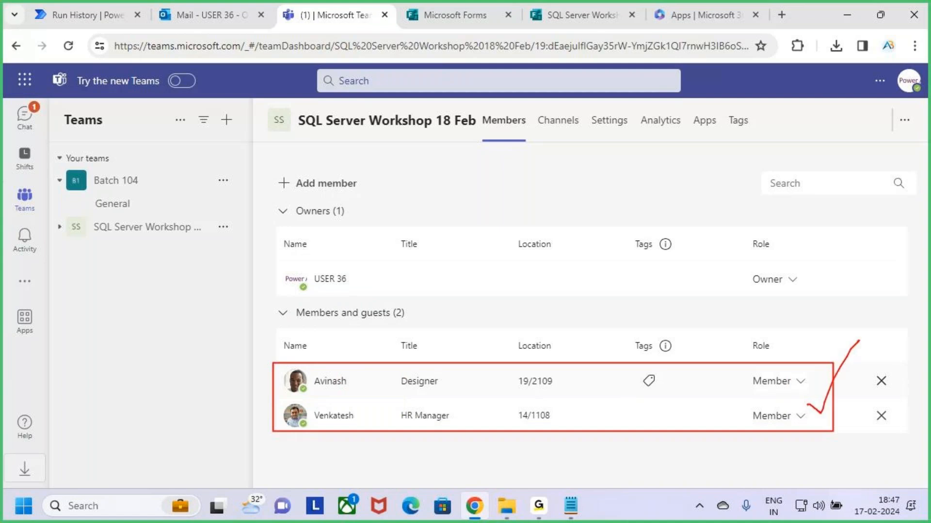
key(Escape)
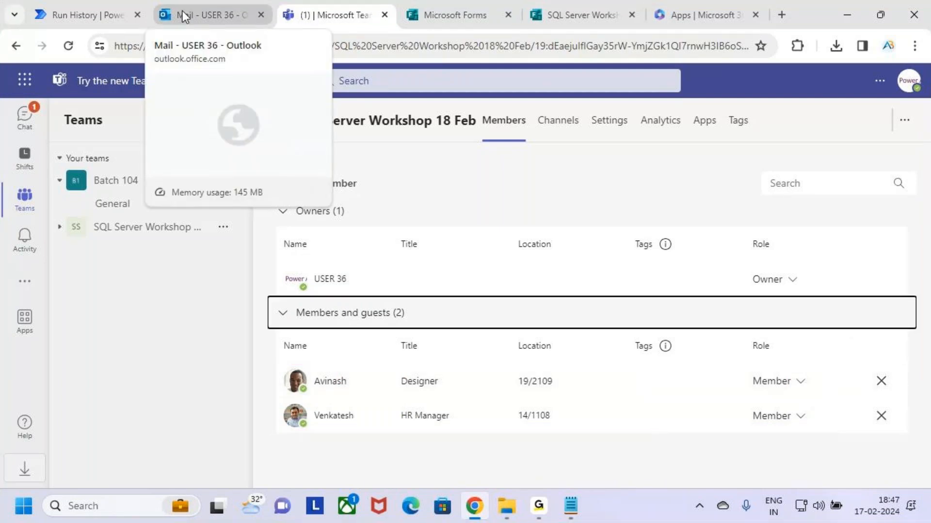
click(77, 14)
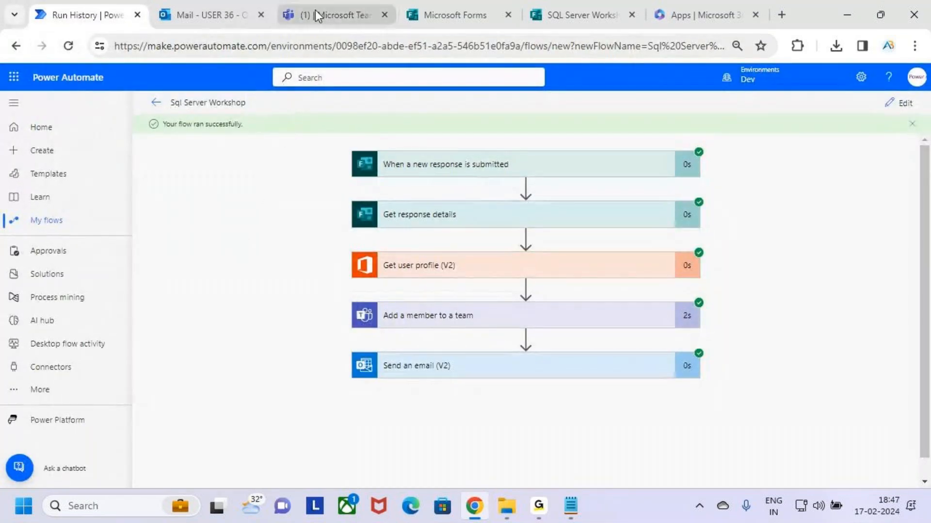
click(330, 6)
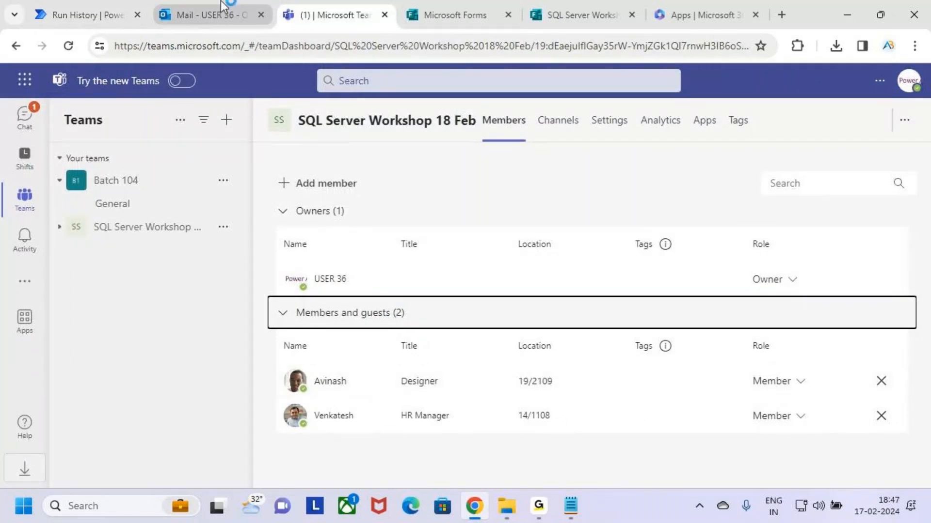
click(209, 15)
click(92, 13)
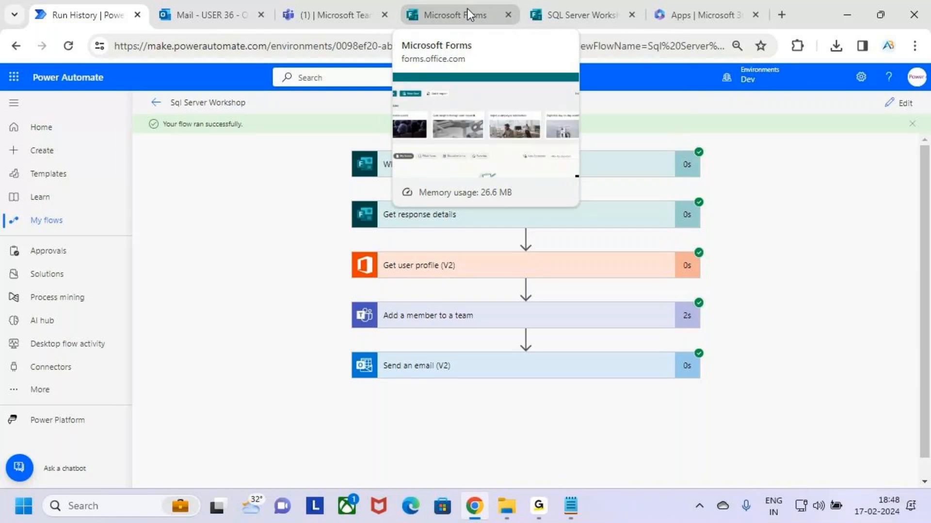
Mark question 1's Yes count and the Sunday at 7 PM question, then delete all responses
click(580, 6)
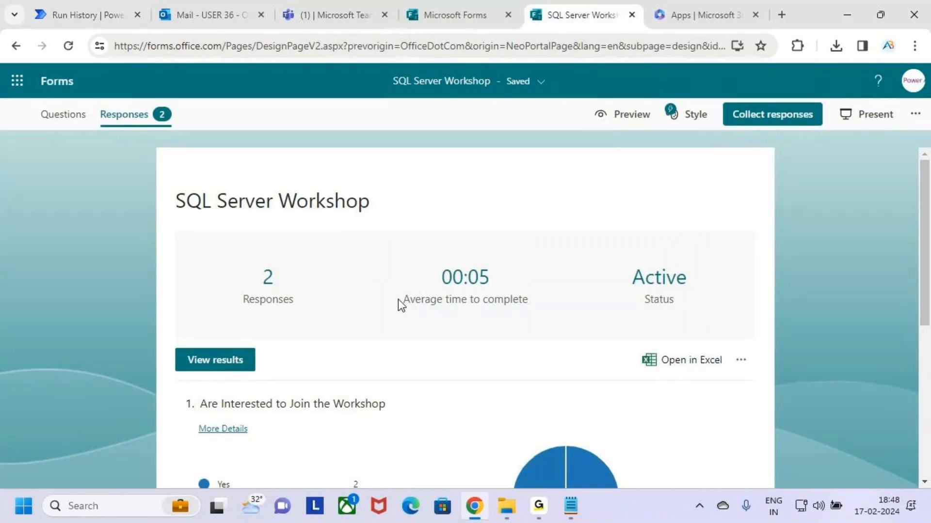
scroll(397, 300, down, 5)
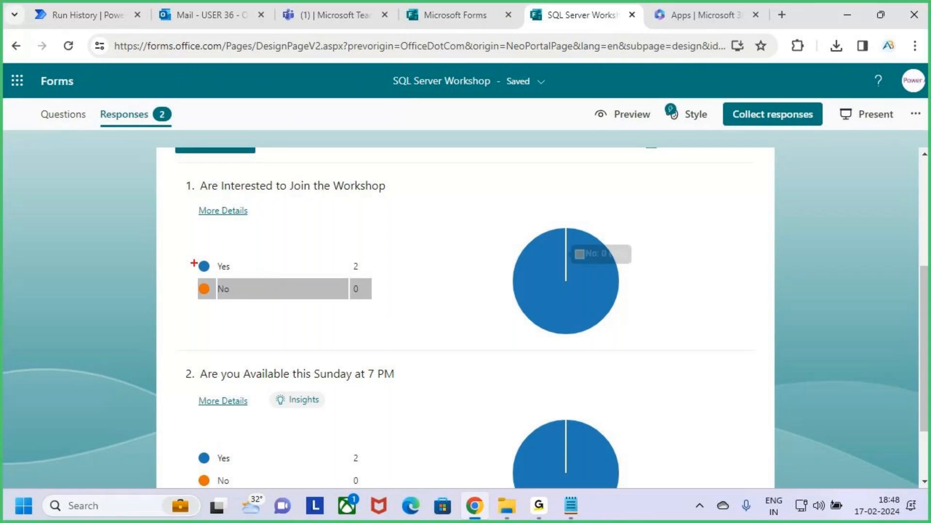
drag(207, 270, 229, 229)
drag(347, 391, 443, 398)
key(Escape)
scroll(442, 402, up, 5)
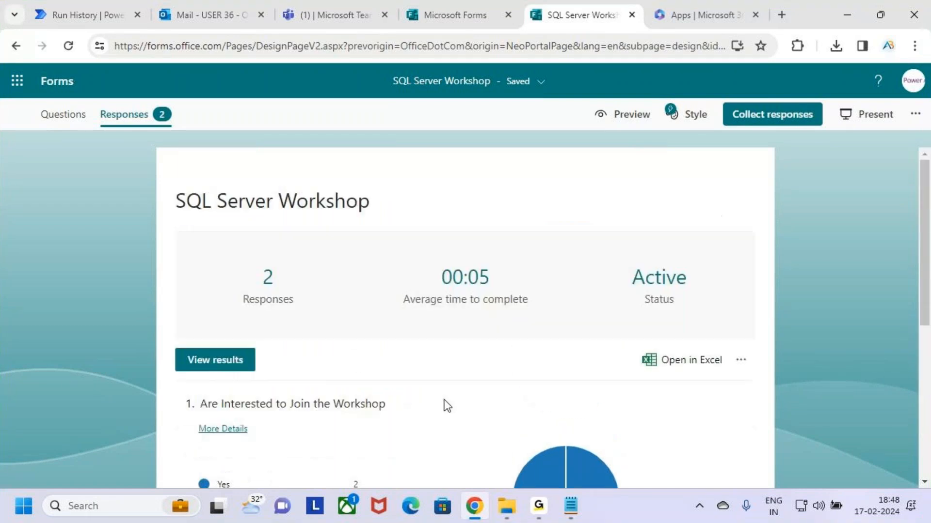
click(742, 361)
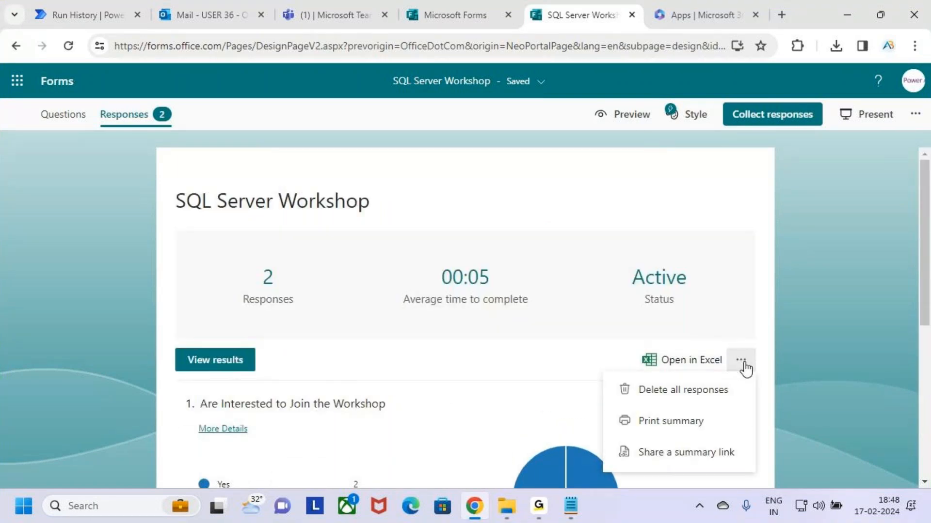
click(711, 397)
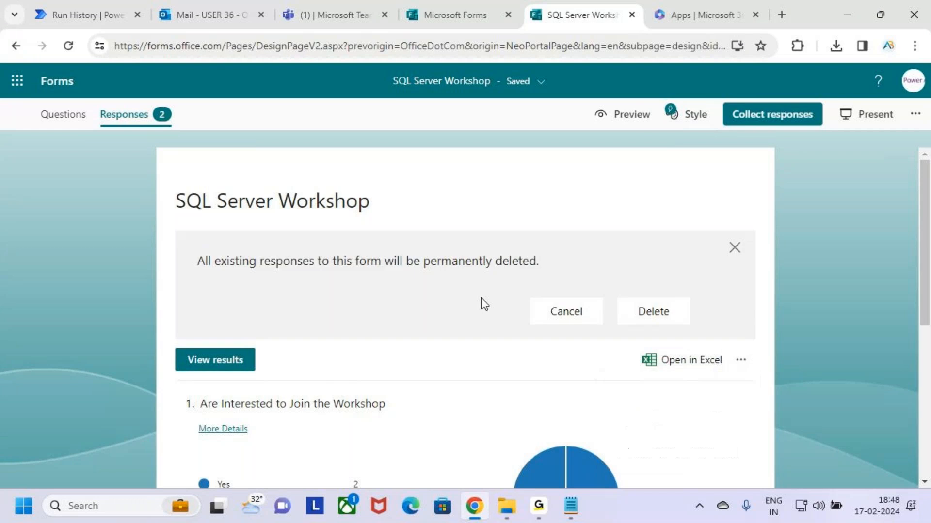
click(648, 313)
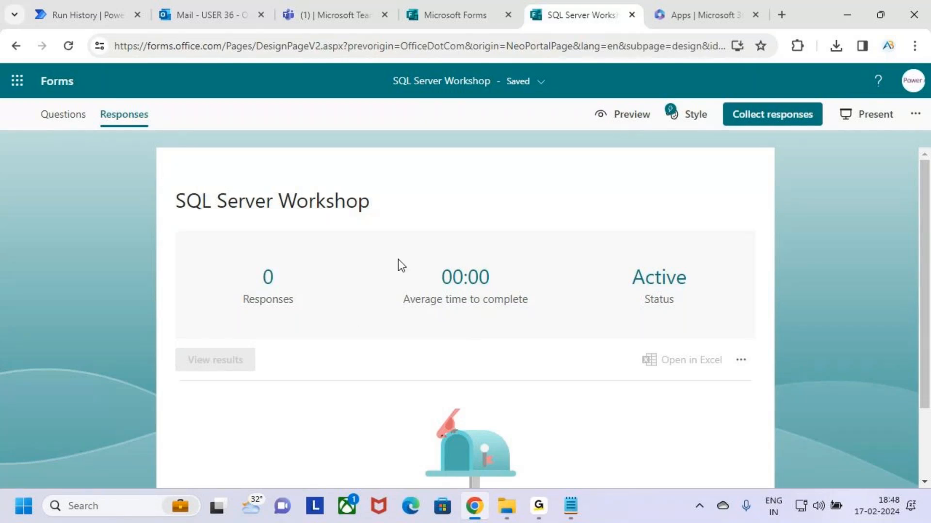
Preview the form, outlining question 1's title and crossing out the No option
click(629, 119)
scroll(397, 336, down, 2)
key(ctrl+2)
drag(176, 280, 416, 306)
mouse_move(203, 351)
mouse_down()
mouse_move(230, 366)
mouse_move(227, 345)
mouse_move(235, 369)
mouse_up()
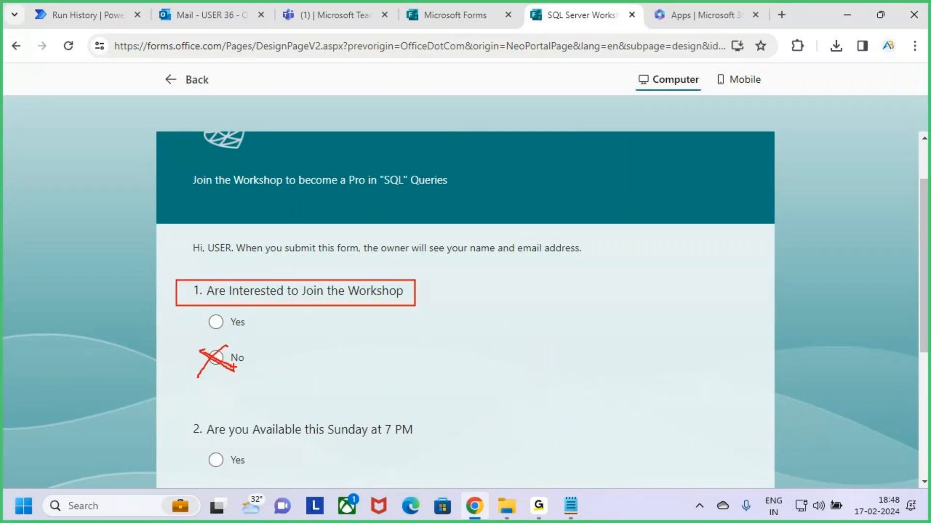
key(Escape)
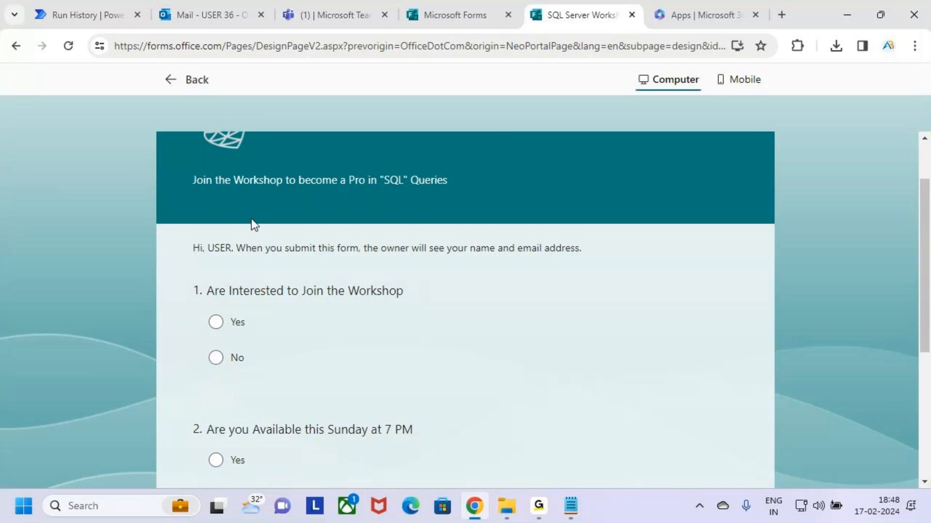
click(220, 9)
click(329, 14)
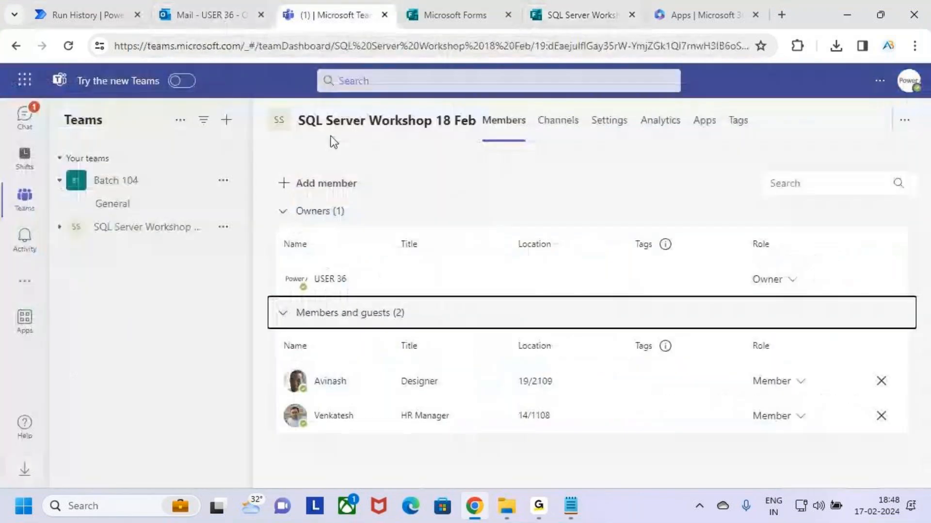
Remove the Designer and HR Manager members from the SQL Server Workshop 18 Feb team
click(882, 383)
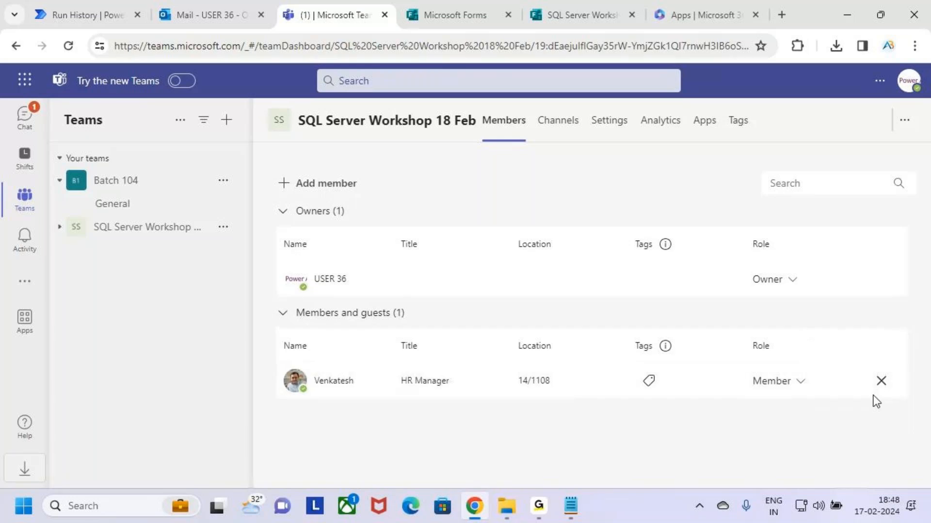
click(881, 381)
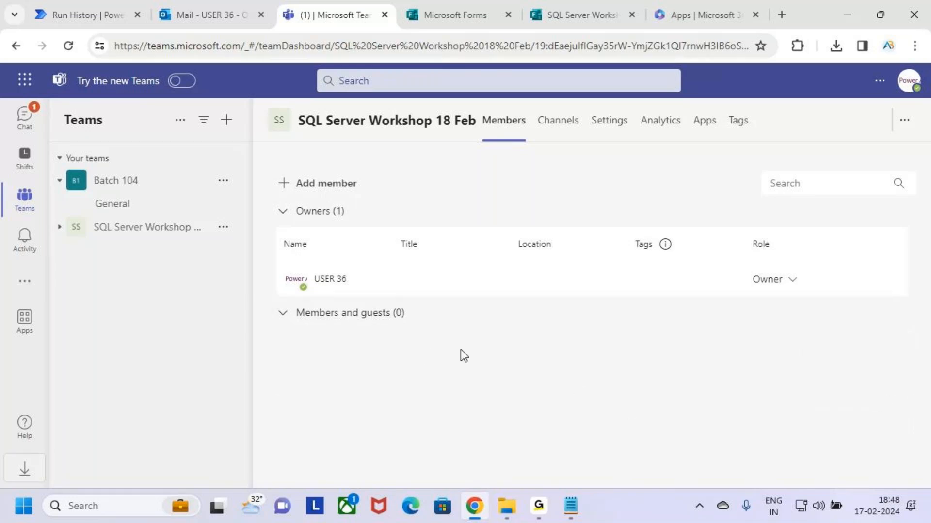
drag(294, 310, 519, 416)
drag(501, 359, 557, 319)
key(Escape)
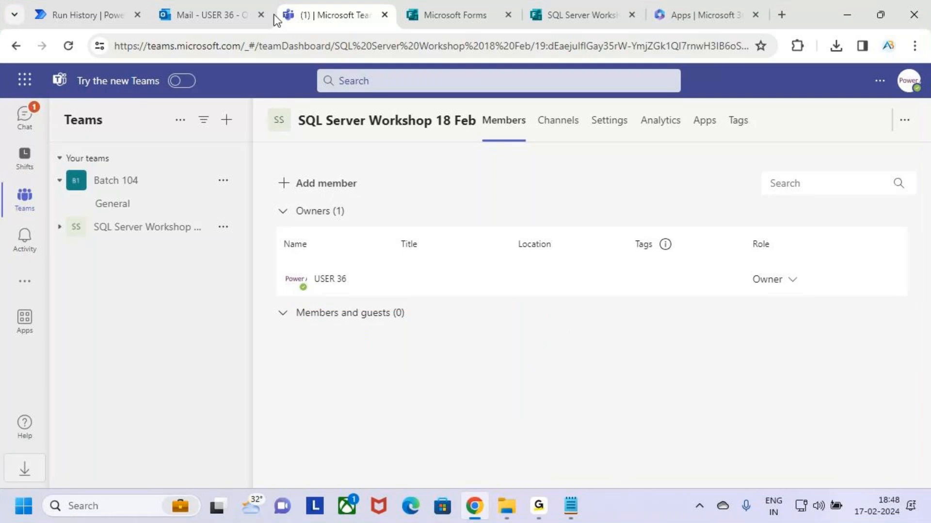
In the form preview, highlight the join-the-workshop question and cross out its No option
click(572, 14)
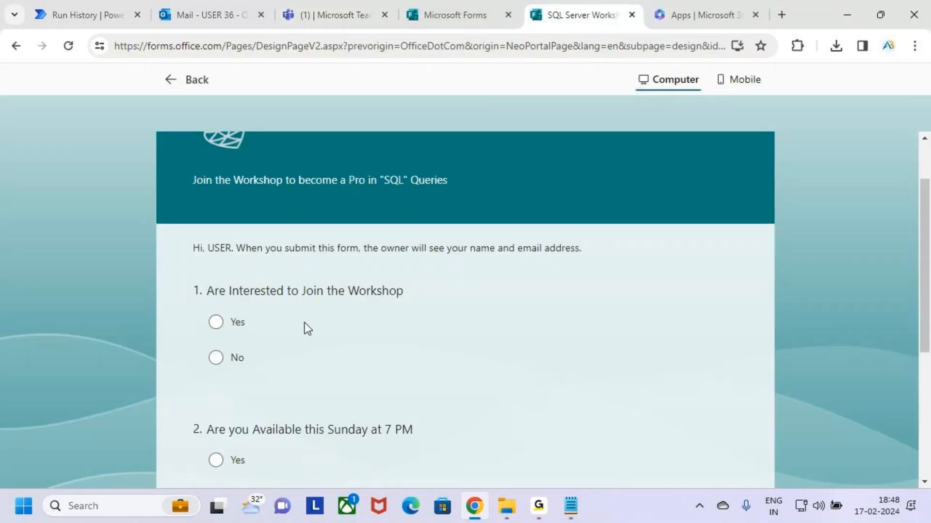
key(ctrl+2)
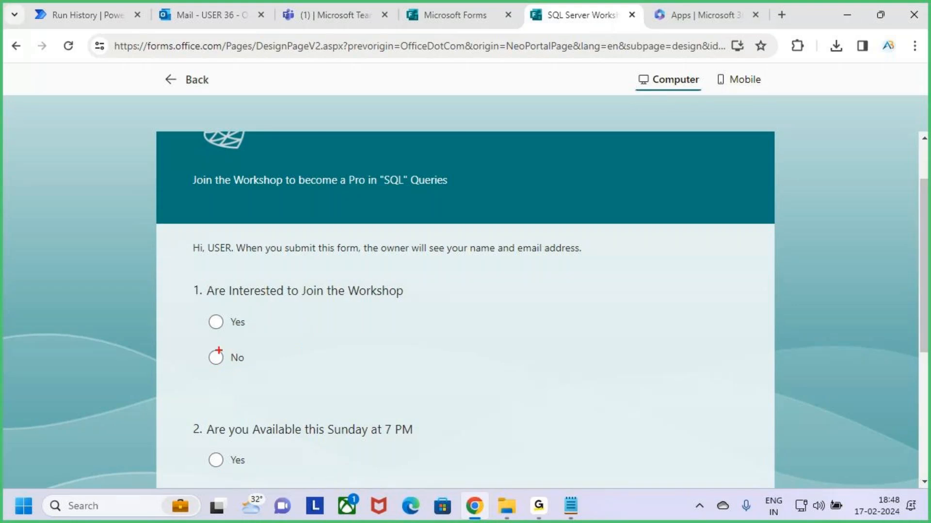
drag(236, 308, 352, 311)
drag(209, 352, 258, 377)
drag(246, 339, 208, 394)
key(Escape)
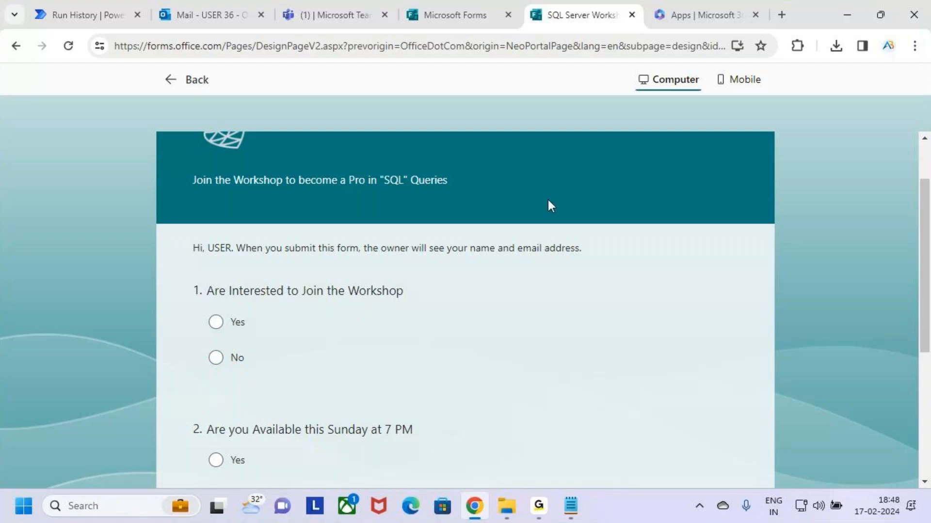
Bring up the Teams chat list holding the workshop form invitation
click(318, 6)
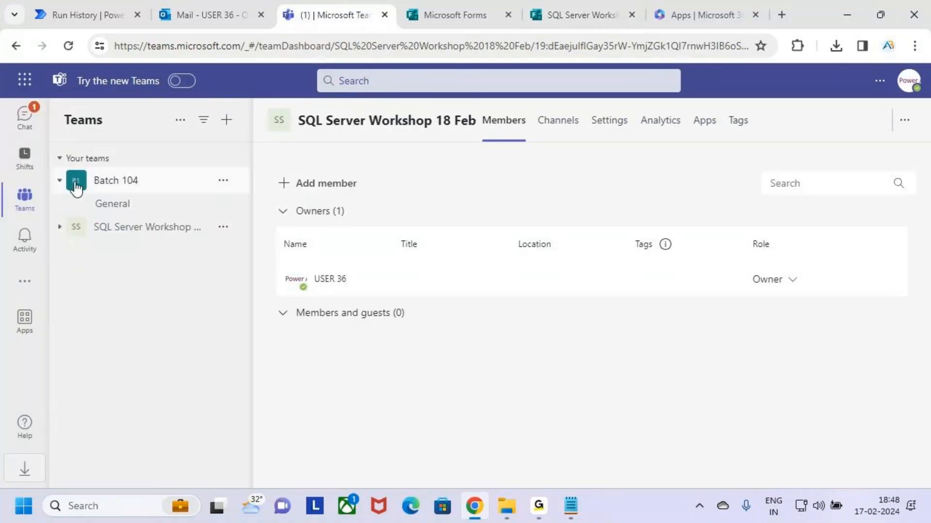
click(28, 119)
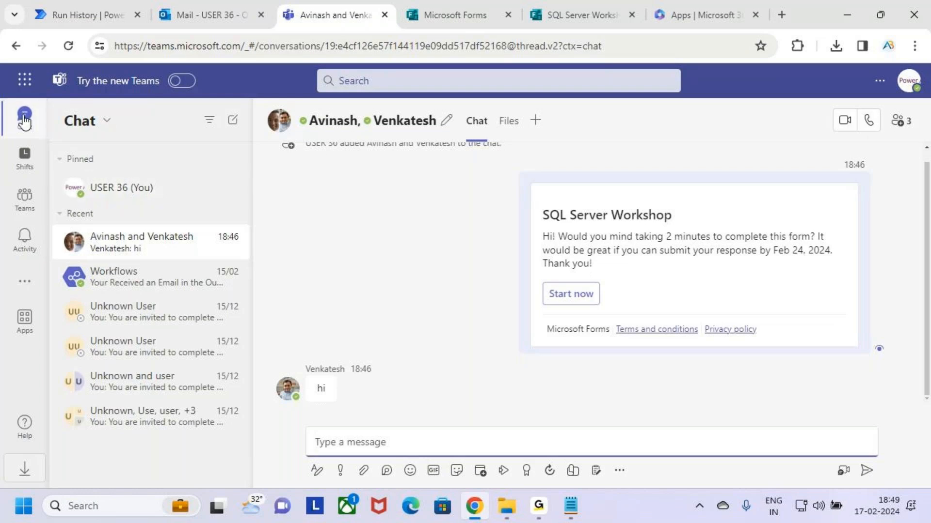
click(461, 11)
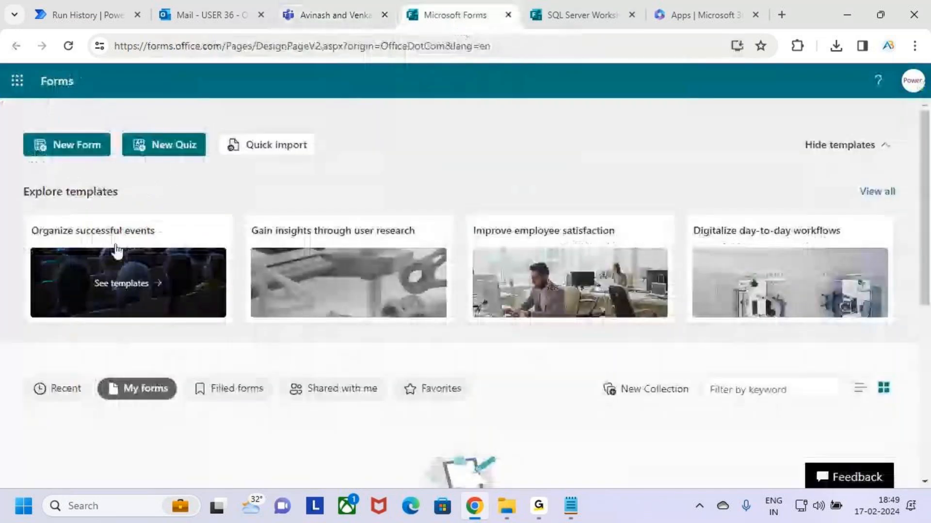
Open the SQL Server Workshop form's responses and highlight question 1's No result of 2
click(563, 12)
click(173, 79)
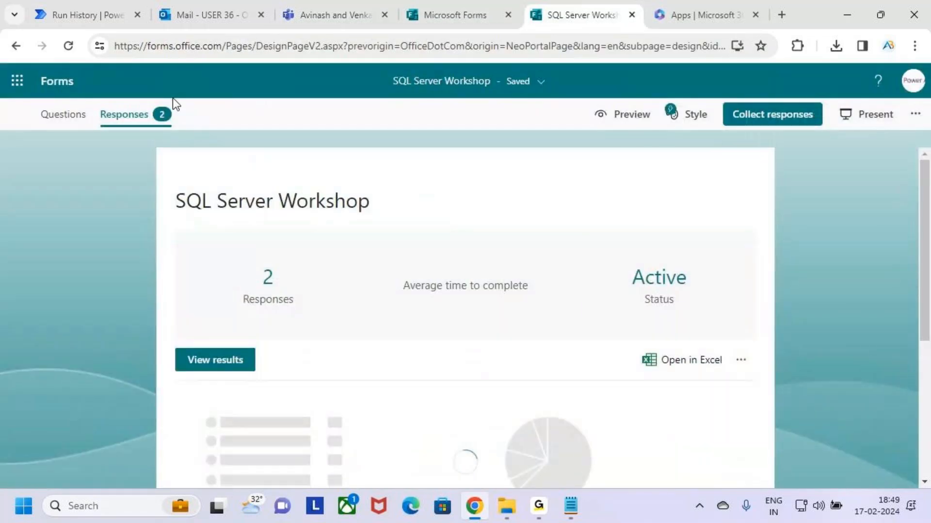
scroll(400, 321, down, 5)
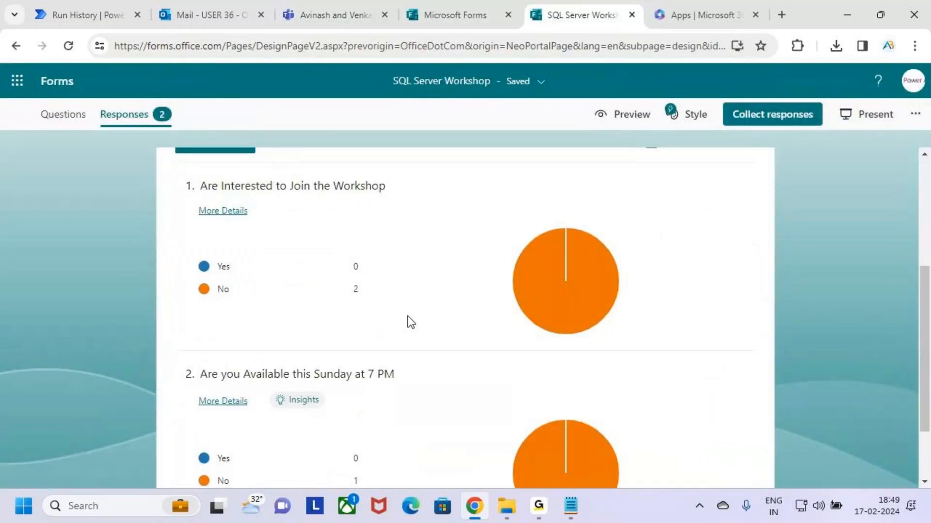
scroll(408, 325, down, 1)
key(ctrl+2)
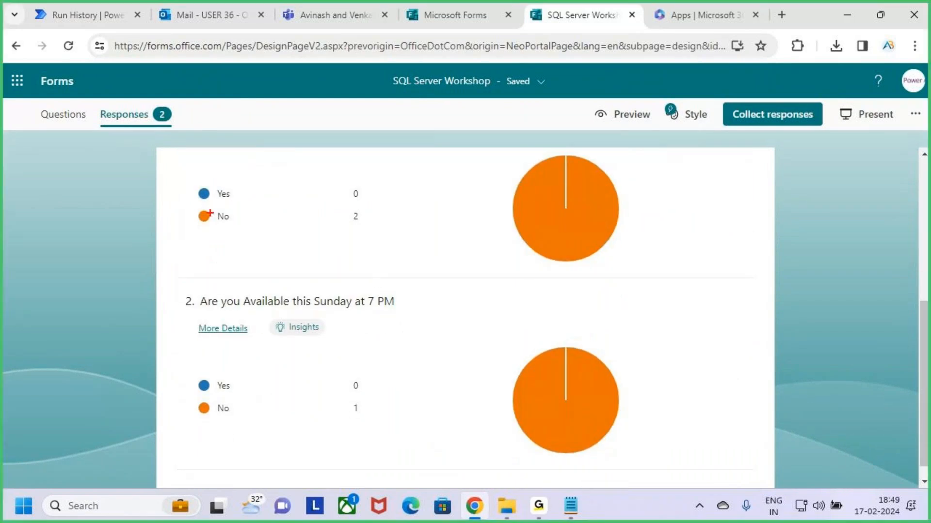
scroll(288, 266, up, 1)
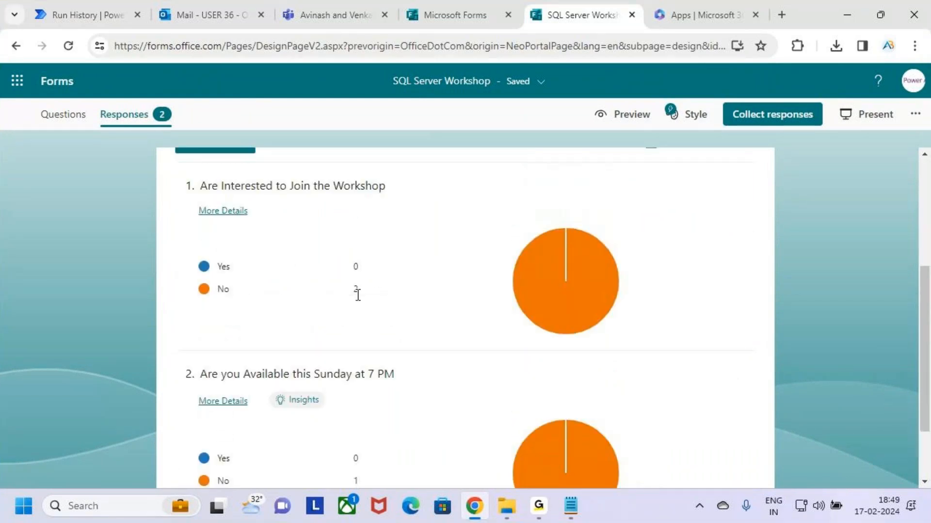
drag(251, 196, 353, 197)
mouse_move(188, 277)
mouse_down()
mouse_move(381, 306)
mouse_move(435, 236)
mouse_up()
key(Escape)
Box the Add a member to a team and Send an email (V2) steps in the run history
click(65, 8)
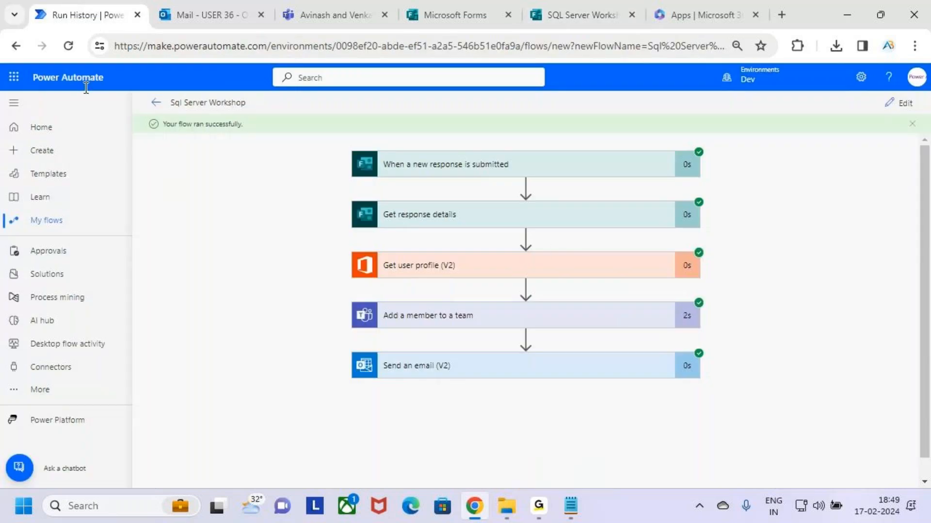
key(ctrl+2)
drag(350, 296, 647, 333)
drag(351, 349, 632, 389)
key(Escape)
Mark question 1's title and its Yes and No options on the response chart
click(592, 4)
key(ctrl+2)
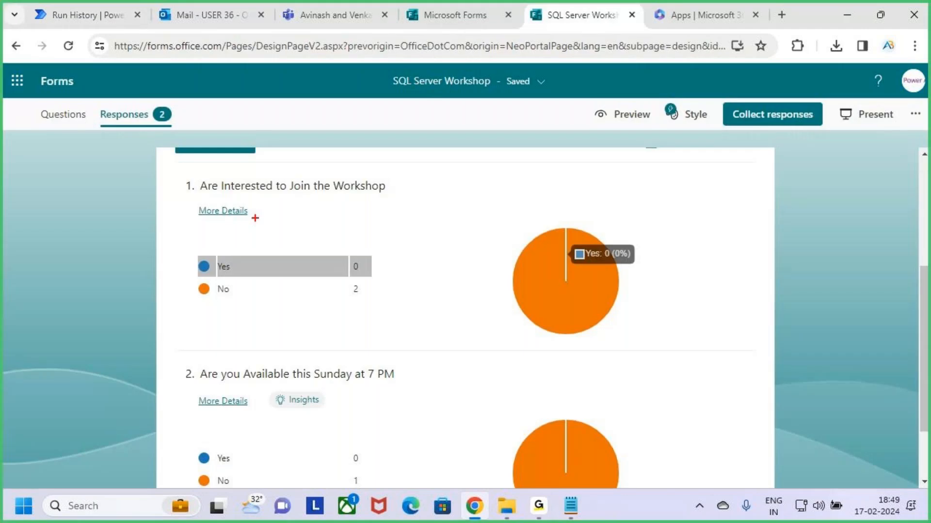
mouse_move(181, 168)
mouse_down()
mouse_move(230, 194)
mouse_move(409, 203)
mouse_move(402, 191)
mouse_move(444, 141)
mouse_up()
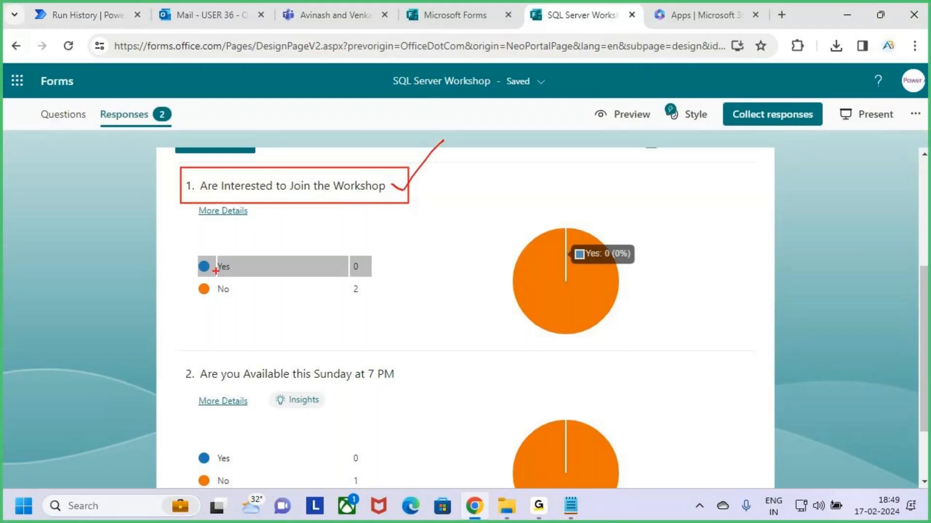
drag(188, 262, 241, 219)
mouse_move(203, 281)
mouse_down()
mouse_move(229, 301)
mouse_move(229, 293)
mouse_up()
drag(220, 264, 187, 336)
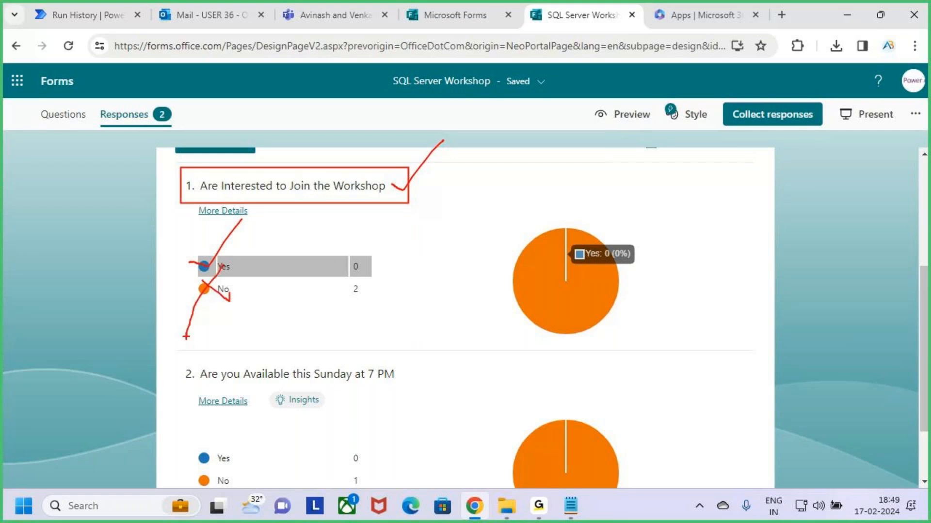
key(Escape)
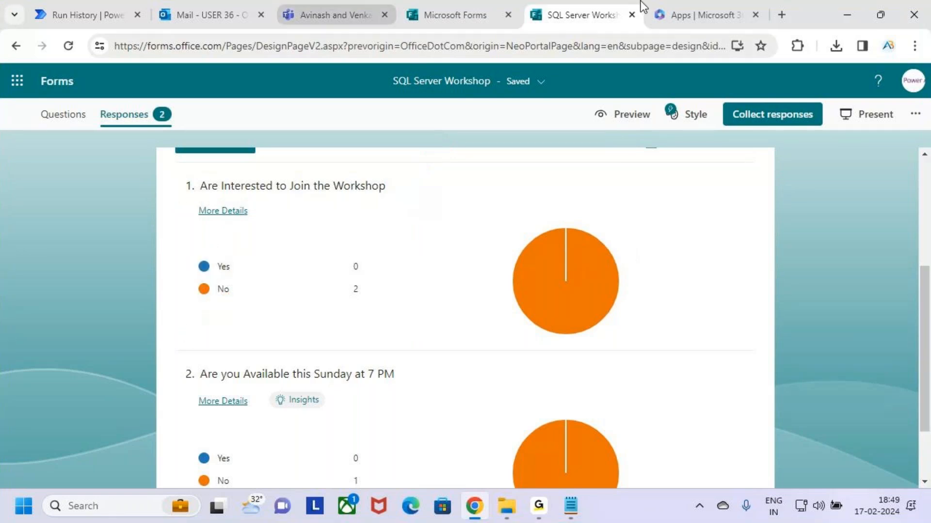
click(335, 15)
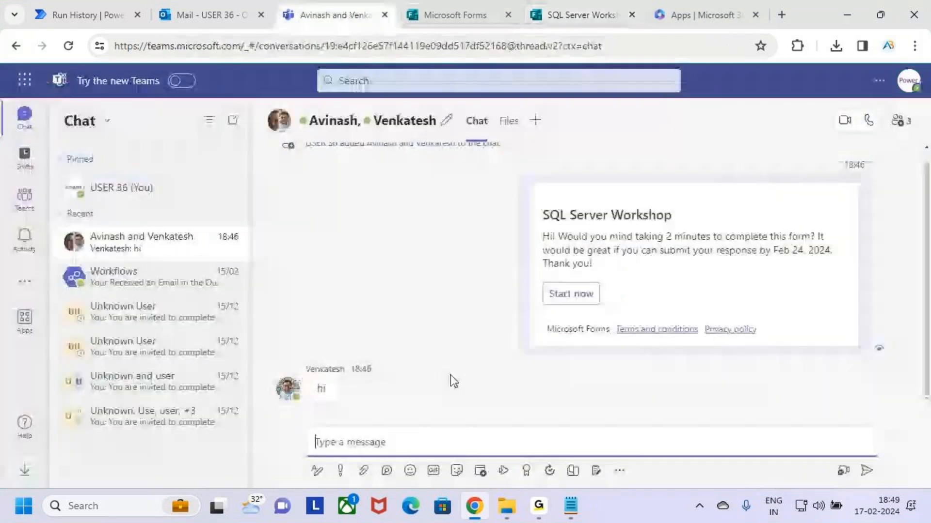
Open Manage team for SQL Server Workshop 18 Feb and expand Members and guests
click(87, 15)
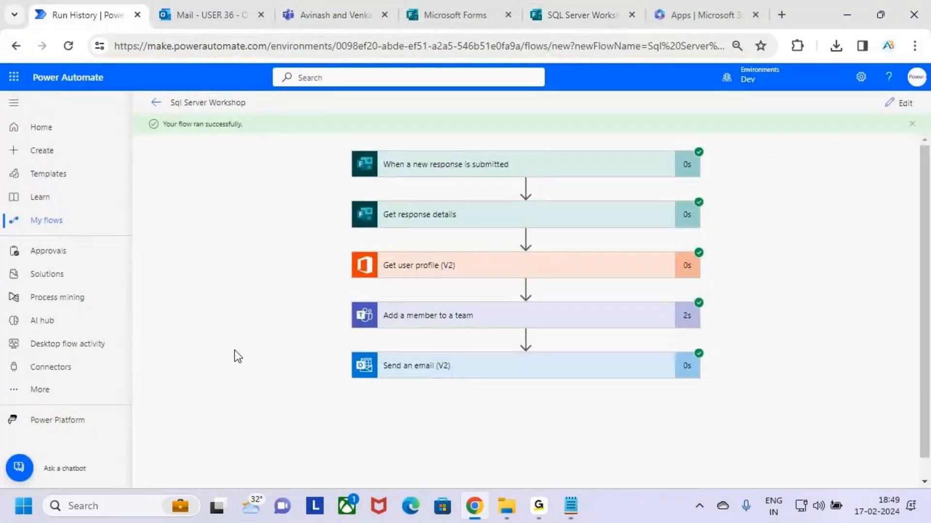
click(330, 15)
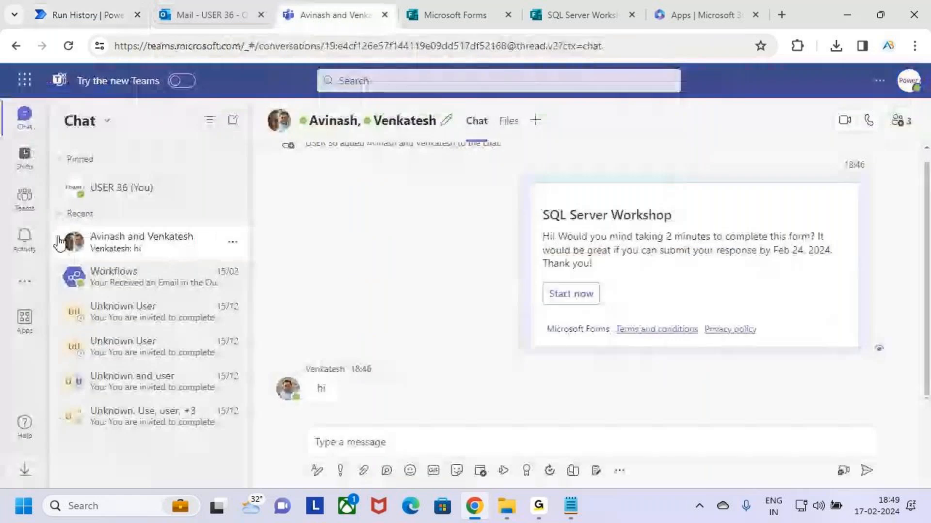
click(25, 199)
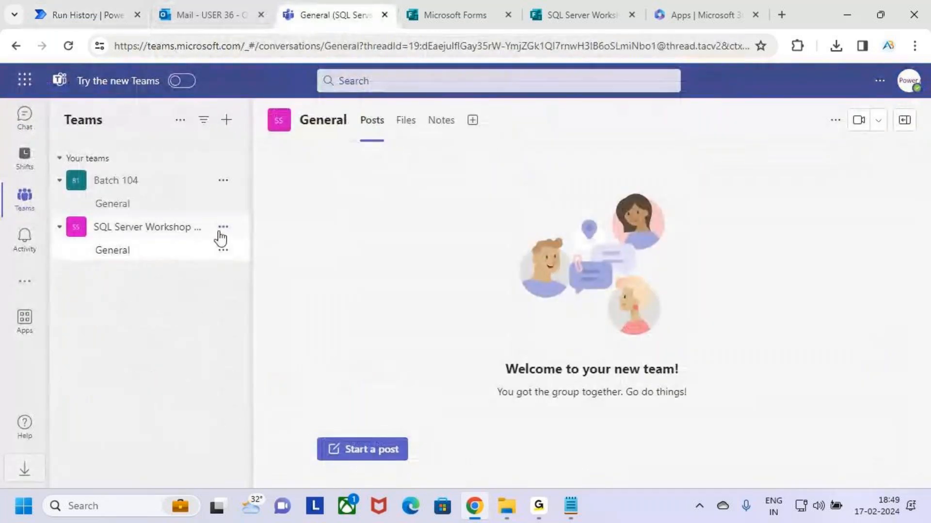
click(223, 227)
click(200, 286)
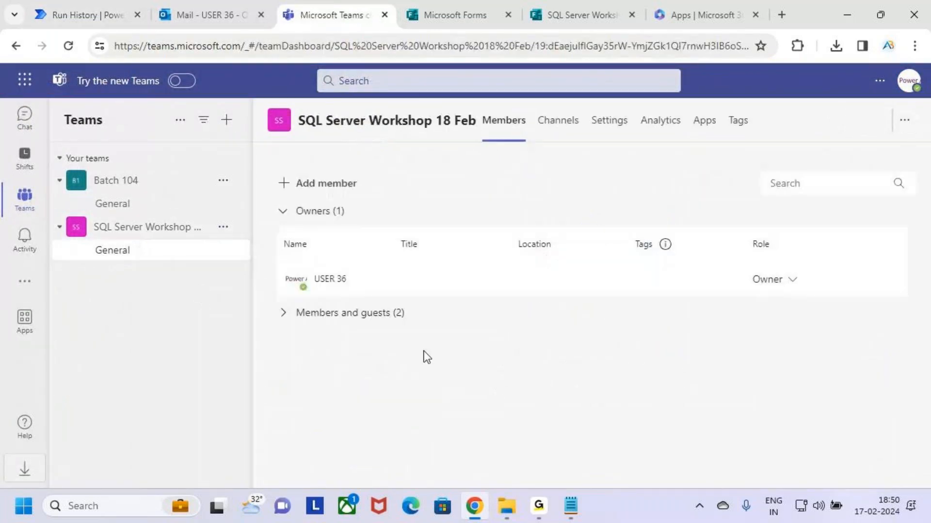
click(314, 316)
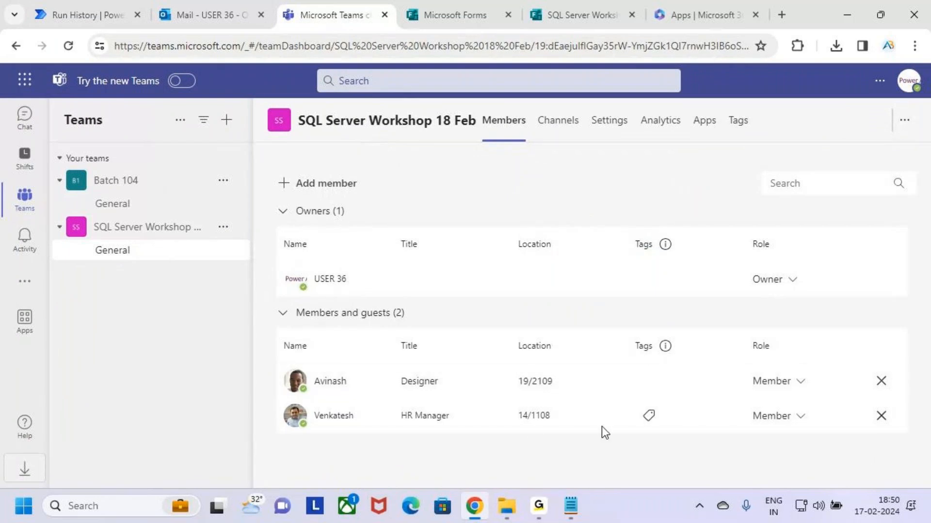
Box and tick the No 2 result on the form's question 1 chart
click(568, 9)
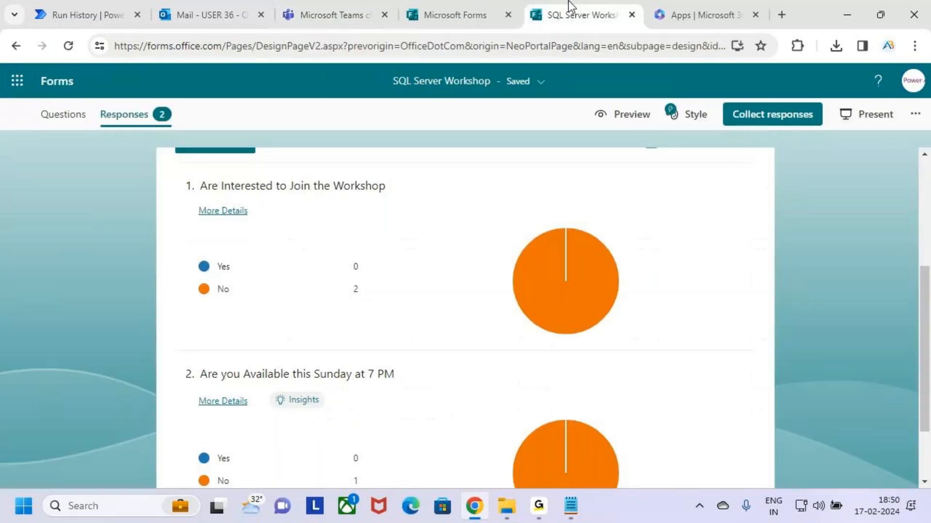
scroll(342, 293, up, 3)
scroll(378, 332, down, 2)
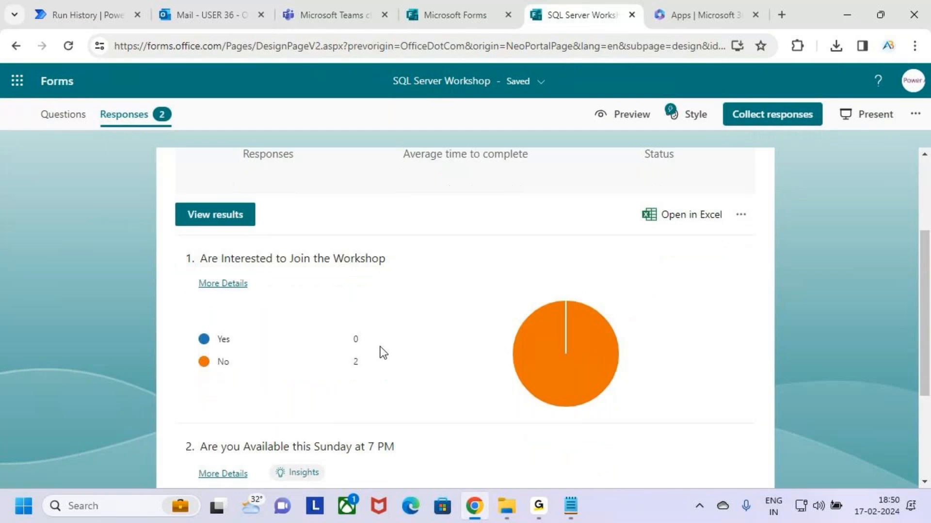
mouse_move(194, 349)
mouse_down()
mouse_move(407, 379)
mouse_move(391, 369)
mouse_move(460, 289)
mouse_up()
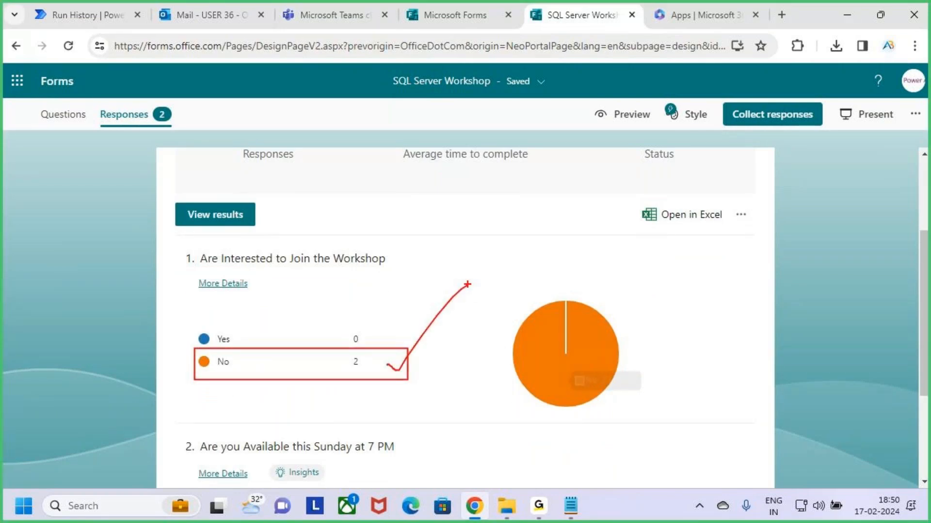
key(Escape)
Box and tick the Add a member to a team and Send an email (V2) run steps
click(364, 6)
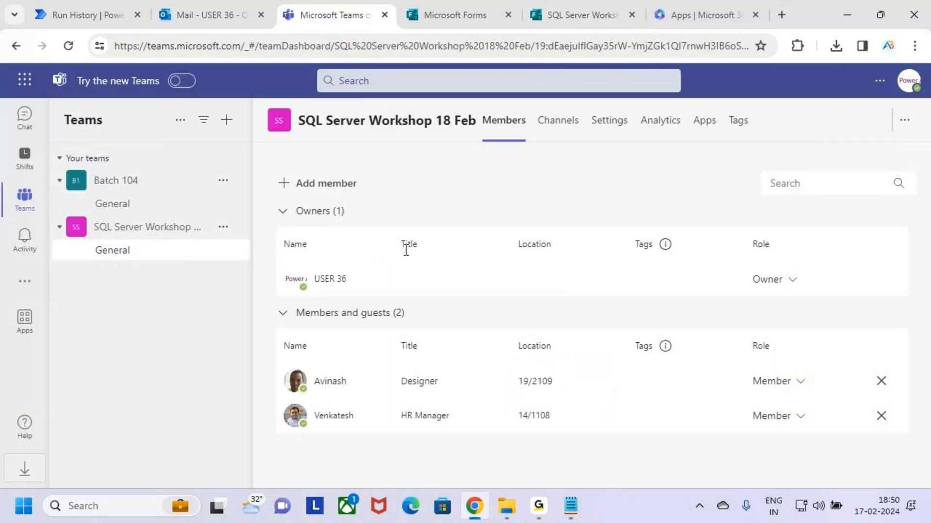
click(59, 7)
mouse_move(344, 297)
mouse_down()
mouse_move(415, 324)
mouse_move(725, 387)
mouse_up()
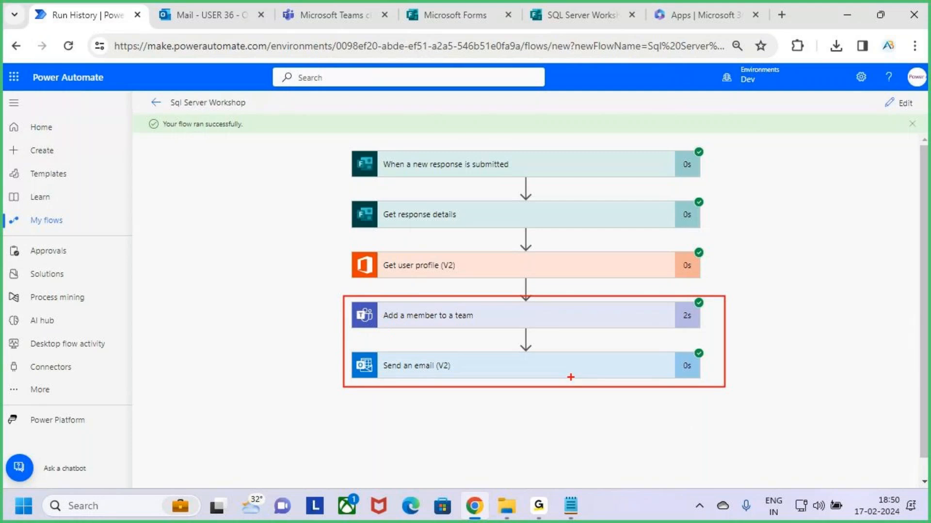
drag(540, 326, 587, 294)
drag(555, 374, 609, 316)
key(Escape)
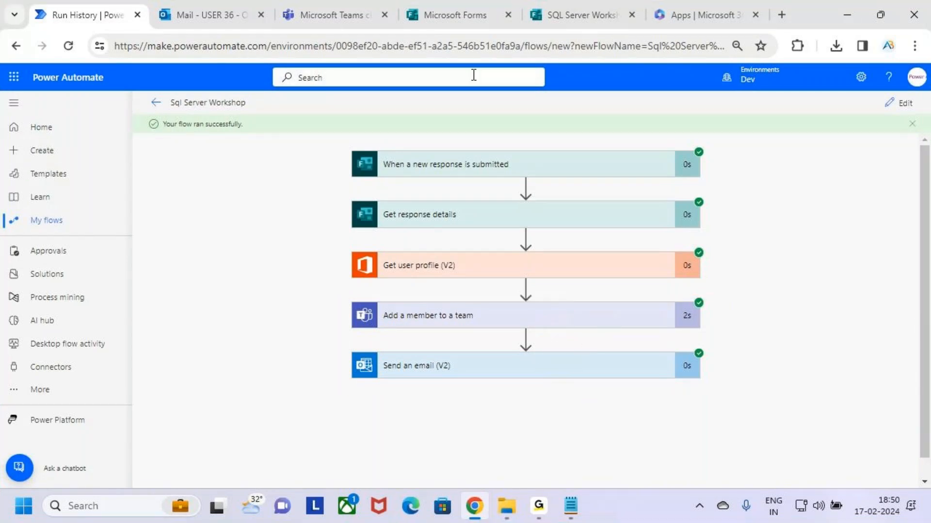
Tick the Yes answer option on the form's response chart
click(593, 6)
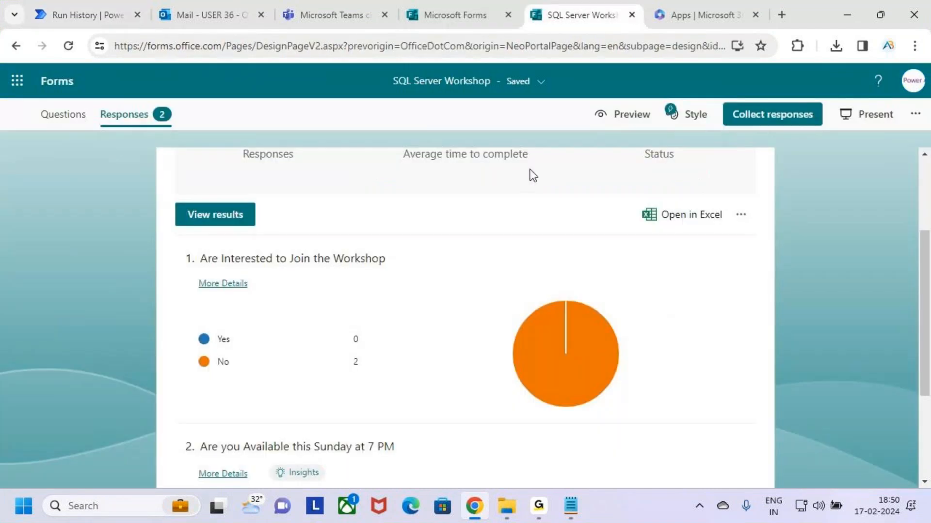
key(ctrl+2)
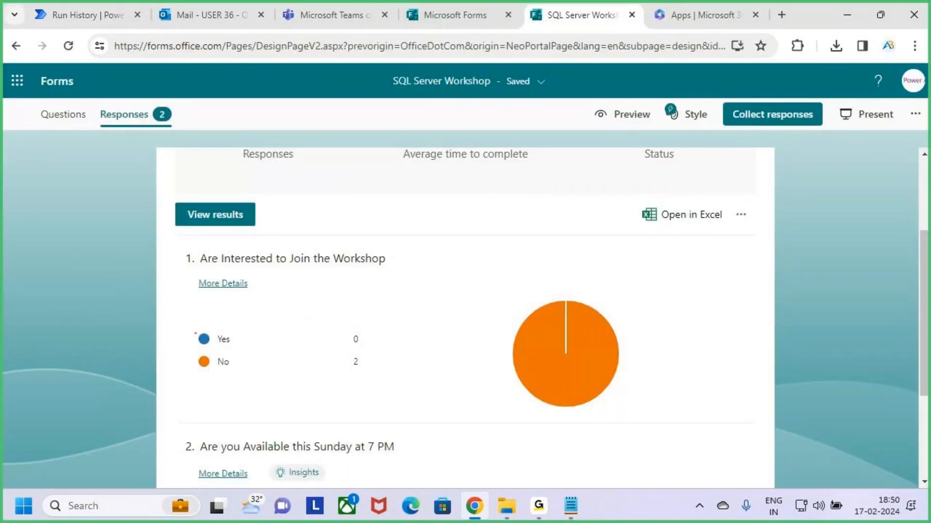
drag(203, 339, 250, 293)
drag(210, 341, 260, 278)
key(Escape)
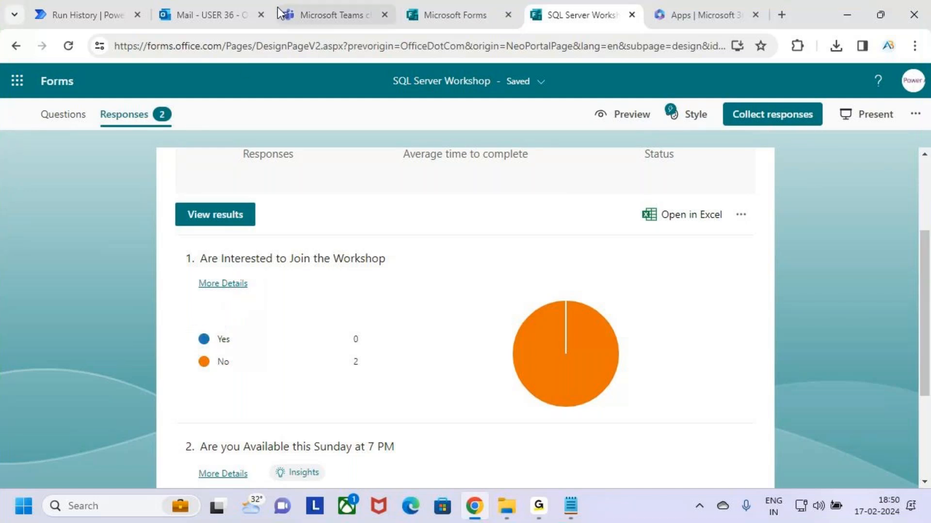
click(334, 14)
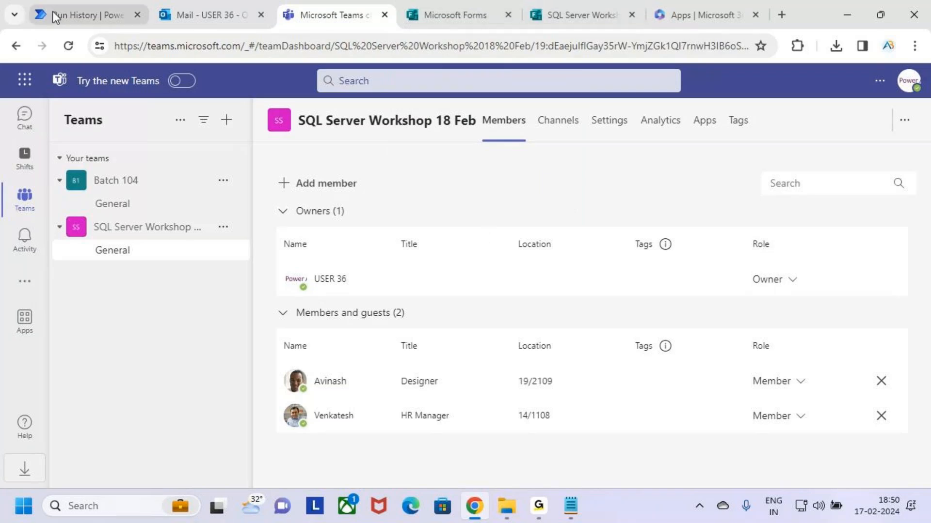
Tick the Add a member to a team and Send an email (V2) steps again in run history
click(89, 4)
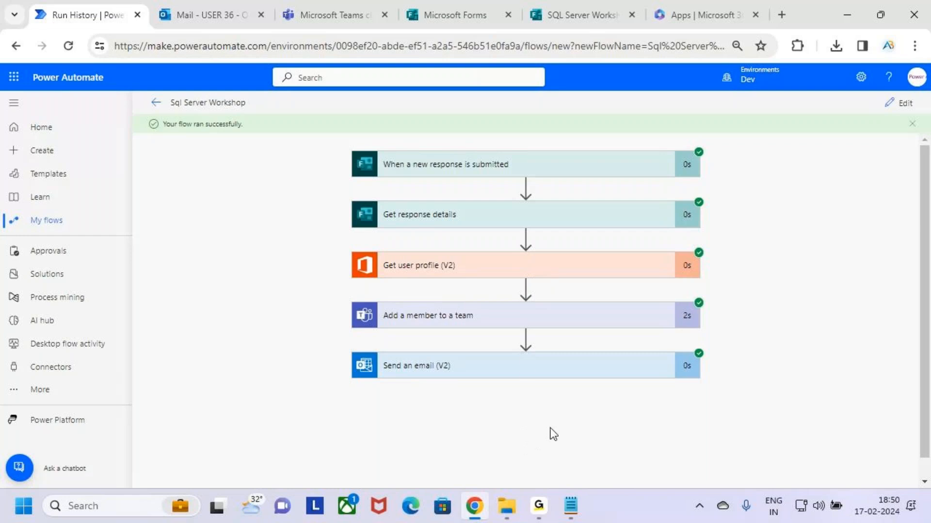
key(ctrl+2)
mouse_move(494, 313)
mouse_down()
mouse_move(506, 324)
mouse_move(529, 282)
mouse_up()
drag(476, 377, 507, 346)
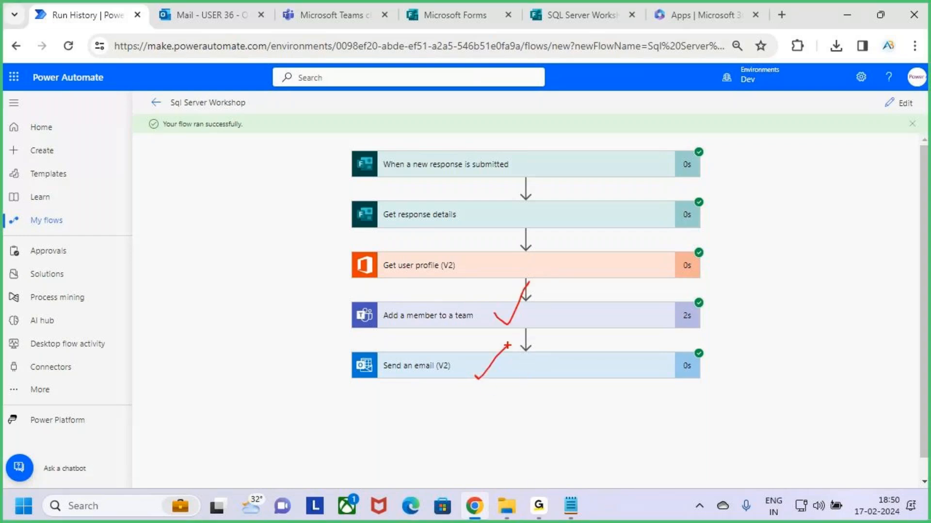
key(Escape)
Underline question 1's title and mark its Yes and No options on the chart
click(581, 14)
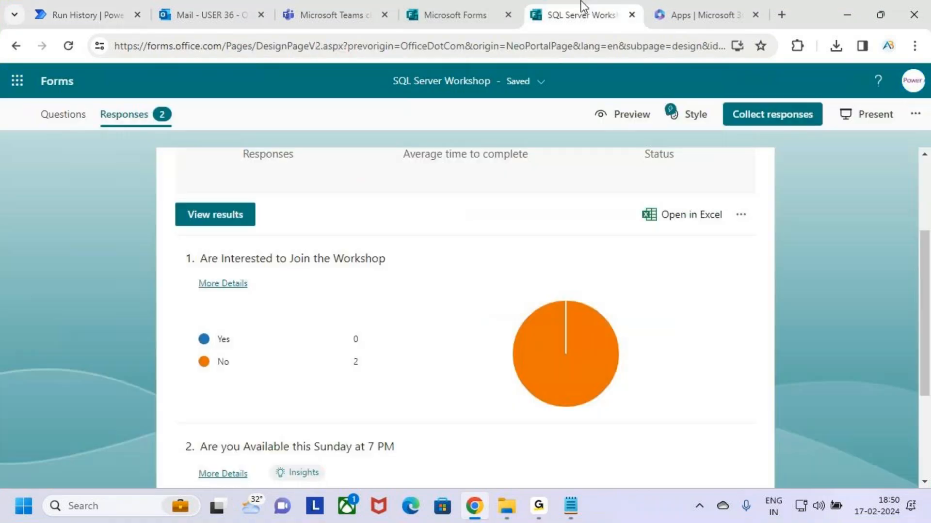
key(ctrl+2)
drag(206, 266, 378, 259)
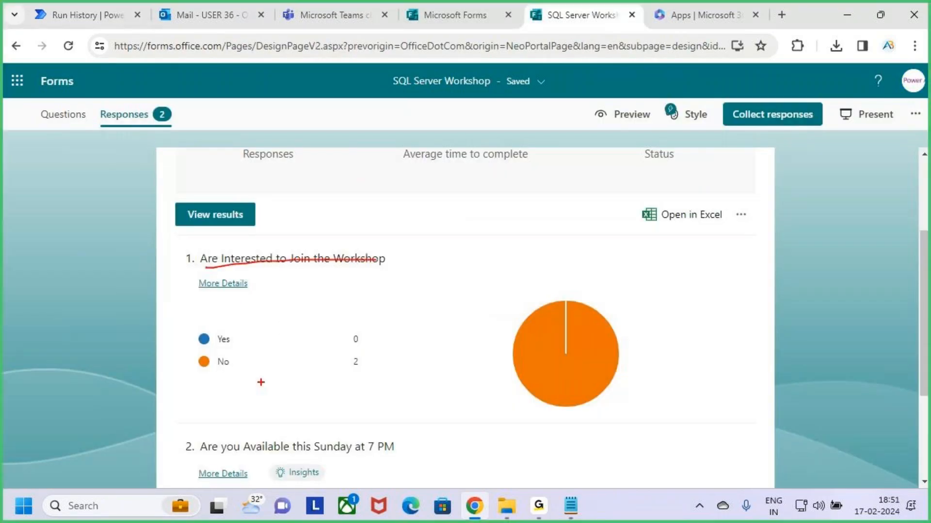
mouse_move(189, 339)
mouse_down()
mouse_move(212, 345)
mouse_move(249, 291)
mouse_up()
mouse_move(201, 368)
mouse_down()
mouse_move(236, 342)
mouse_move(242, 387)
mouse_up()
key(Escape)
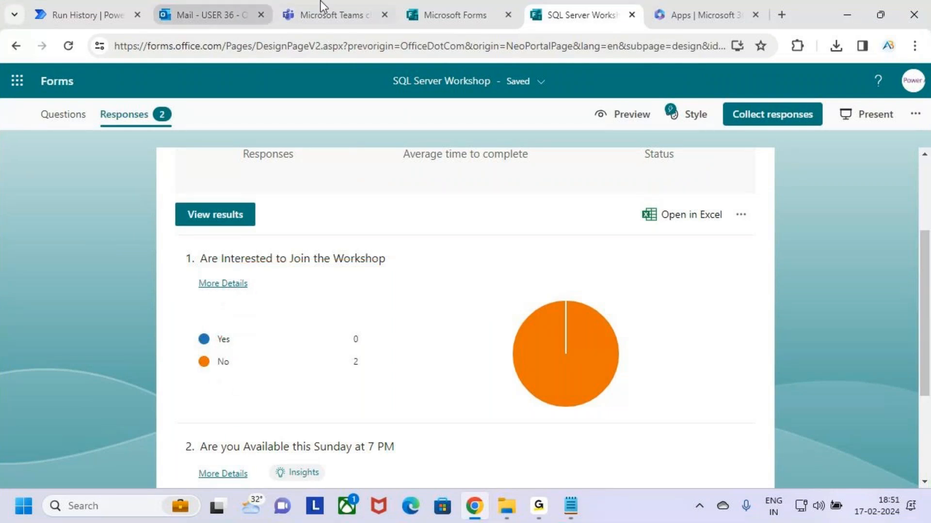
click(324, 2)
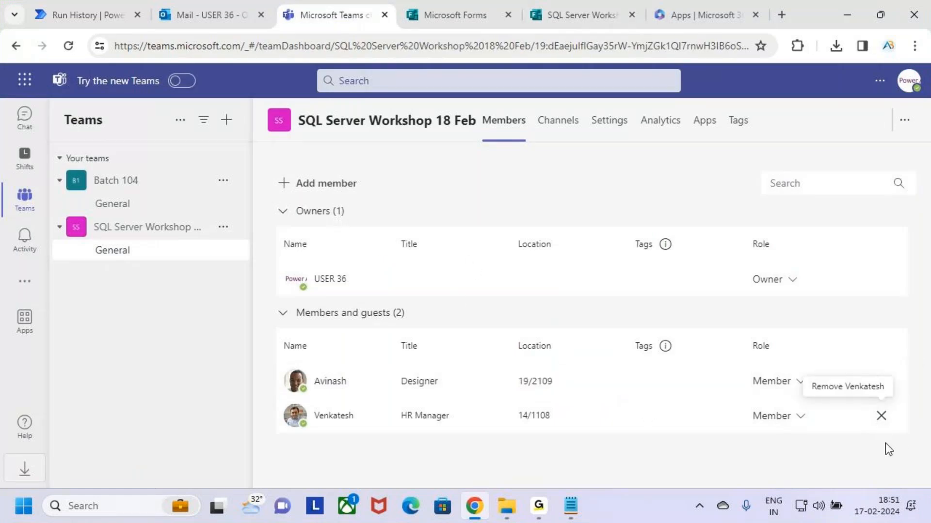
Remove the two remaining team members and delete all of the form's responses
click(880, 415)
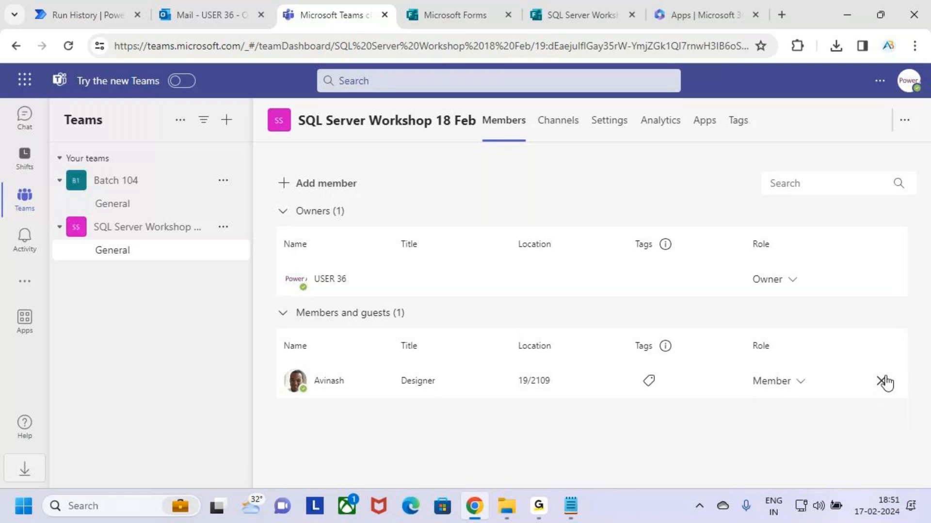
click(882, 381)
click(561, 16)
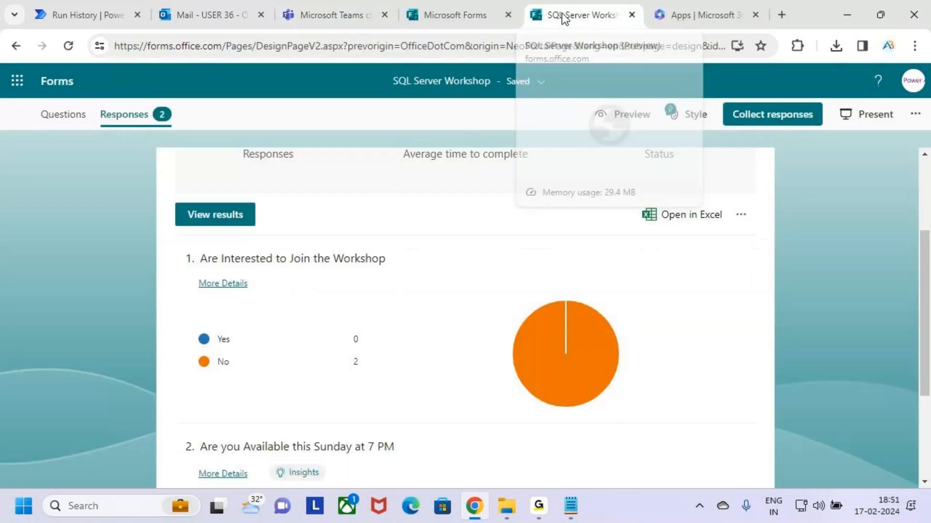
click(738, 217)
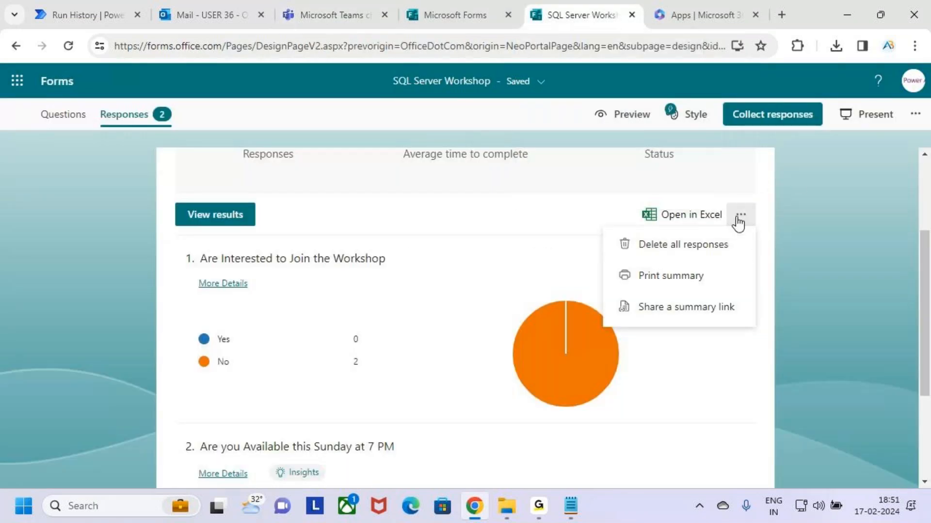
click(704, 248)
scroll(588, 311, up, 3)
click(659, 317)
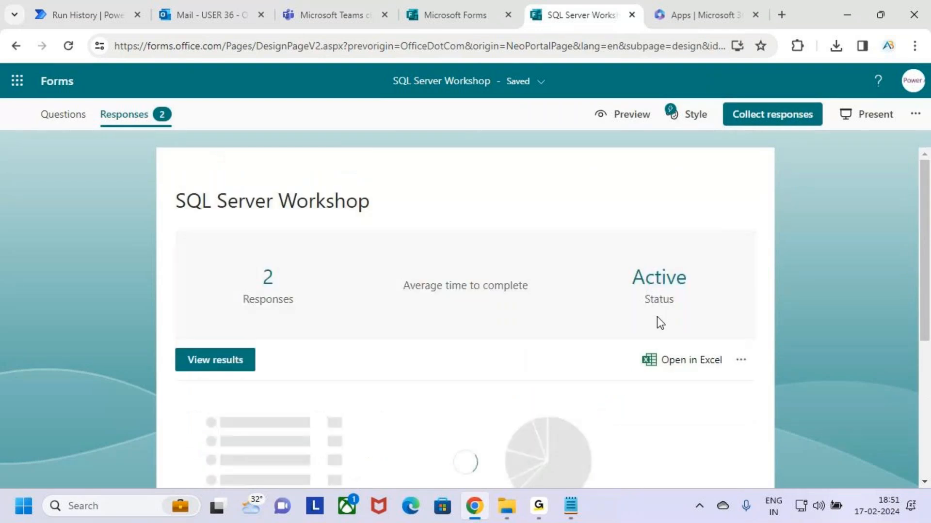
click(319, 0)
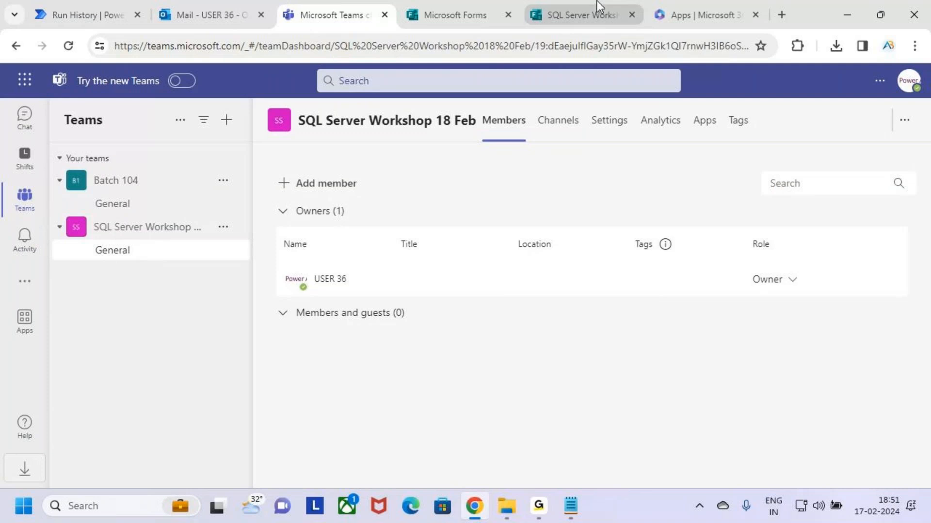
Edit the flow and add a new action after Get response details
click(101, 17)
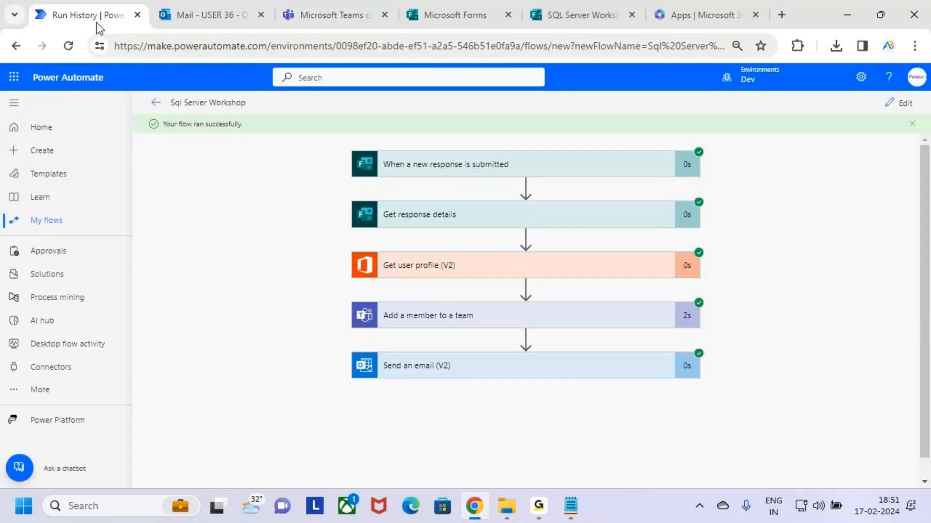
click(897, 103)
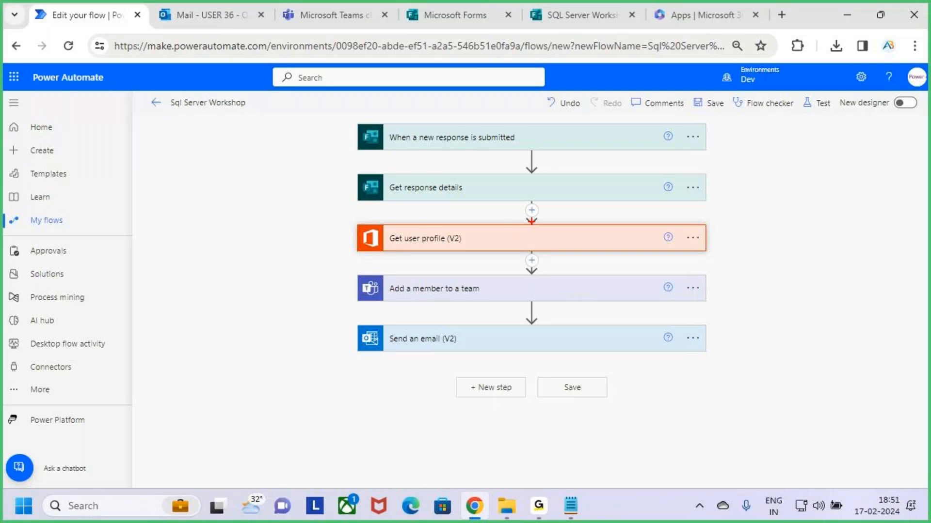
mouse_move(520, 201)
mouse_down()
mouse_move(543, 223)
mouse_move(565, 175)
mouse_up()
click(532, 210)
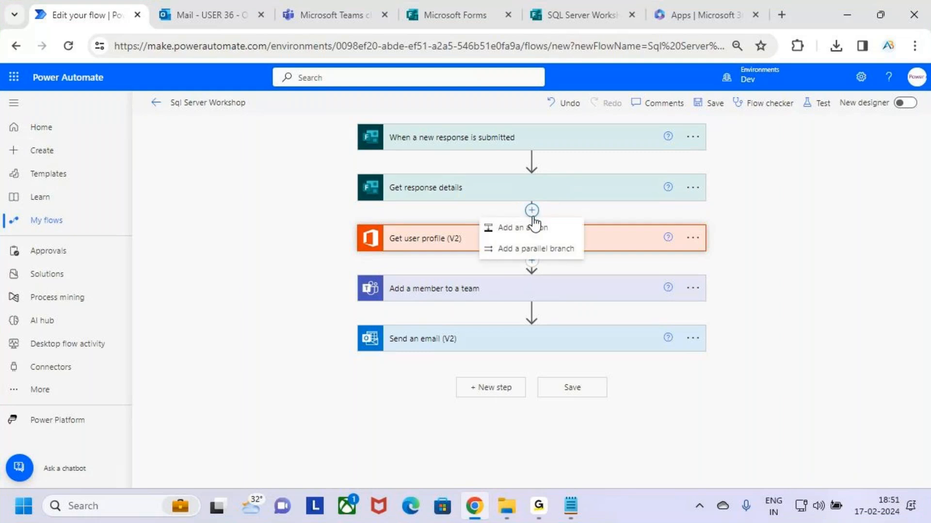
click(532, 210)
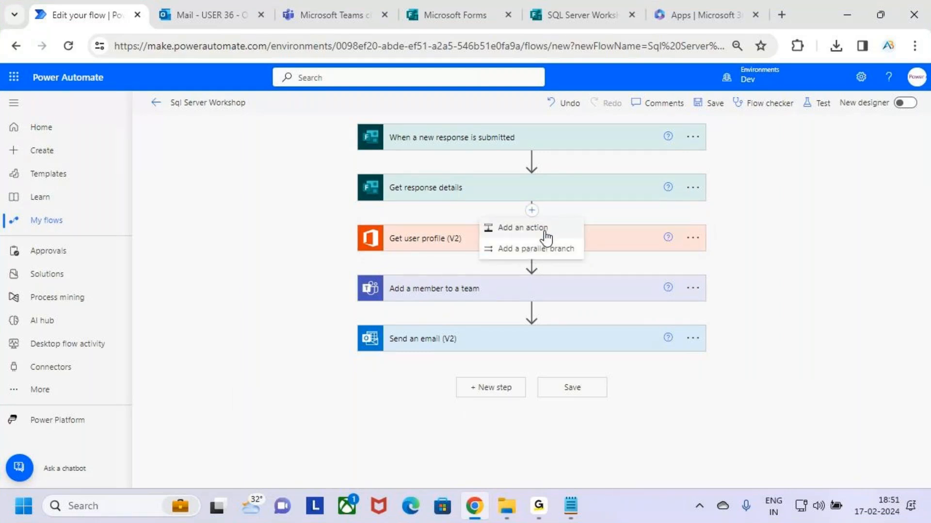
click(546, 231)
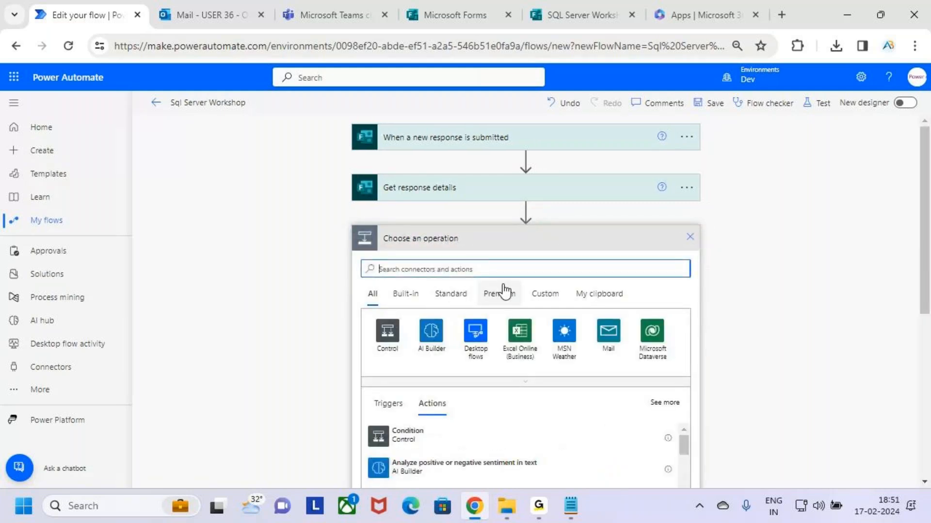
Search actions for 'condit' and highlight the Condition action in the results
text(condition)
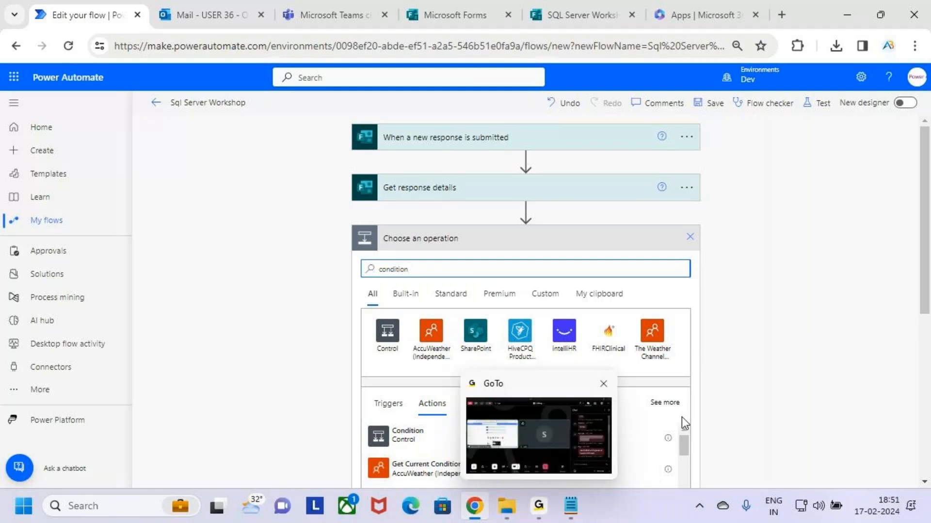
click(543, 438)
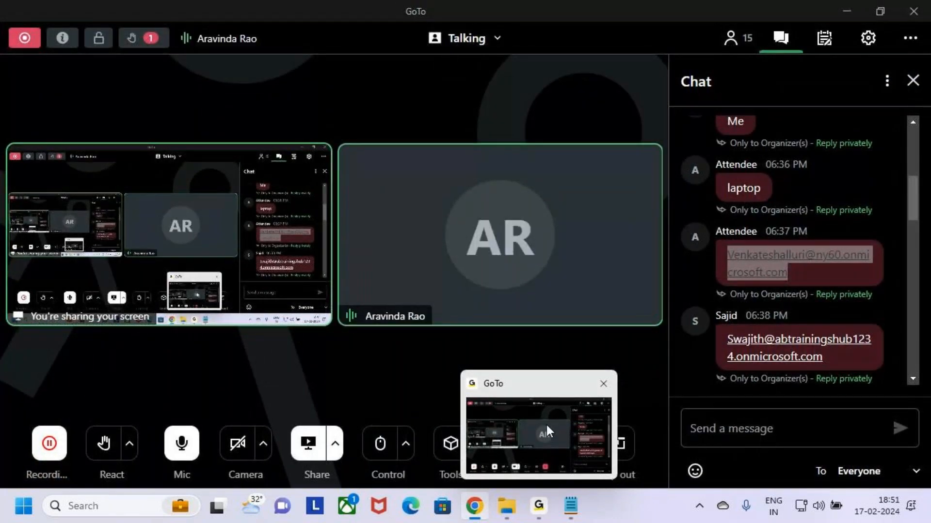
click(568, 397)
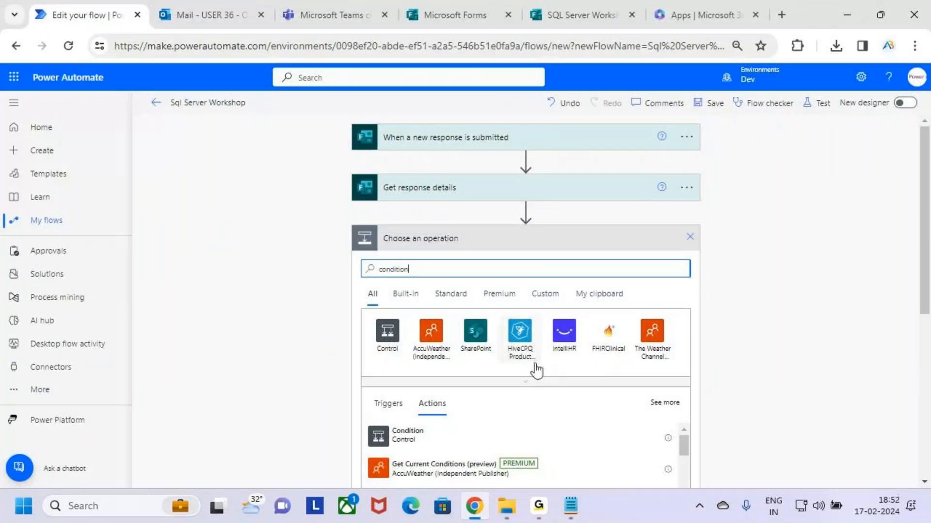
scroll(533, 373, down, 1)
key(ctrl+2)
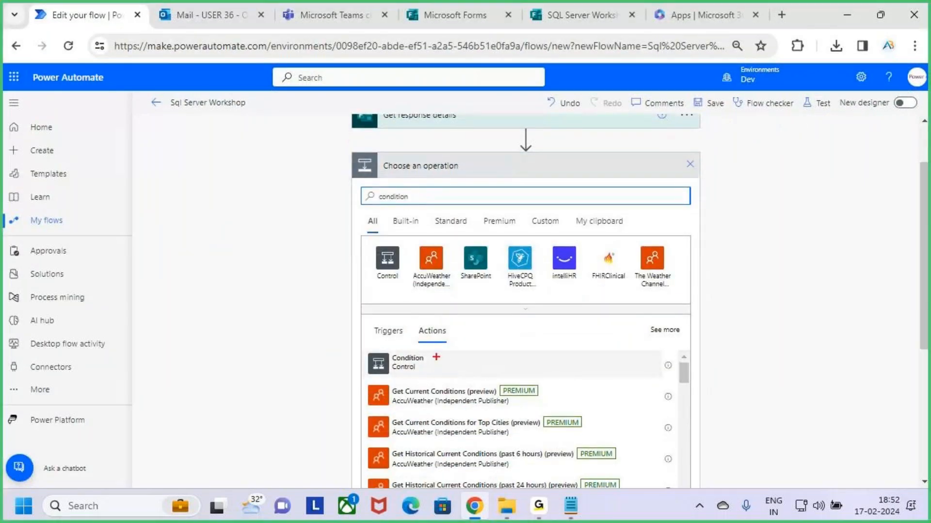
drag(354, 347, 482, 382)
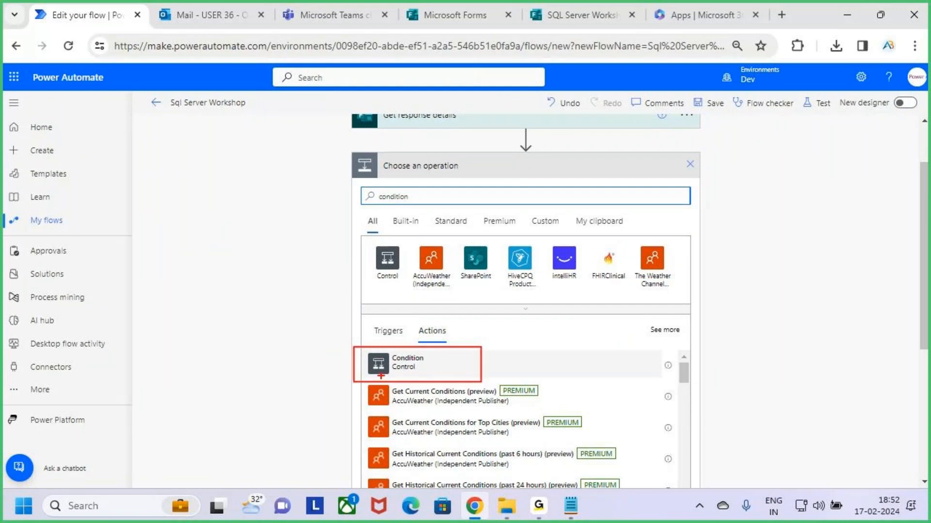
drag(391, 373, 435, 374)
key(Escape)
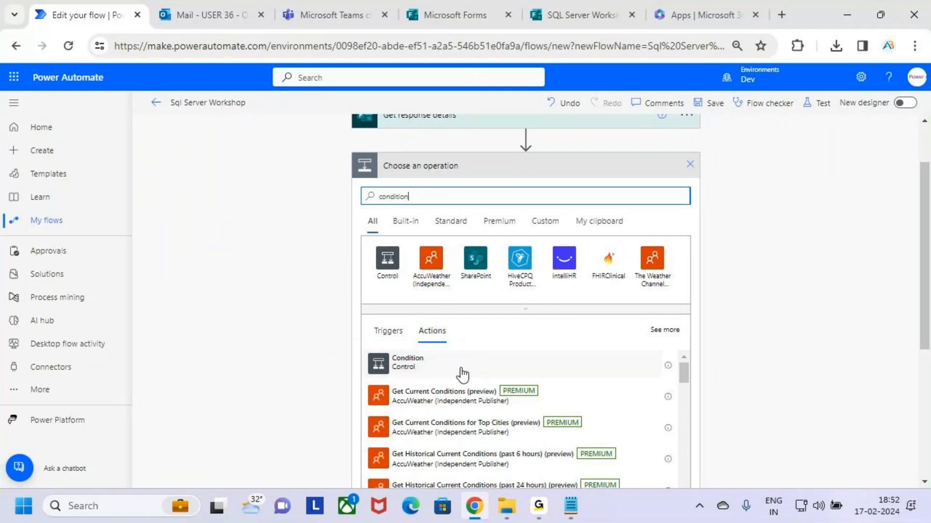
Replace the search with 'Controls' and underline the Apply to each and Condition actions
drag(423, 197, 318, 195)
text(Controls)
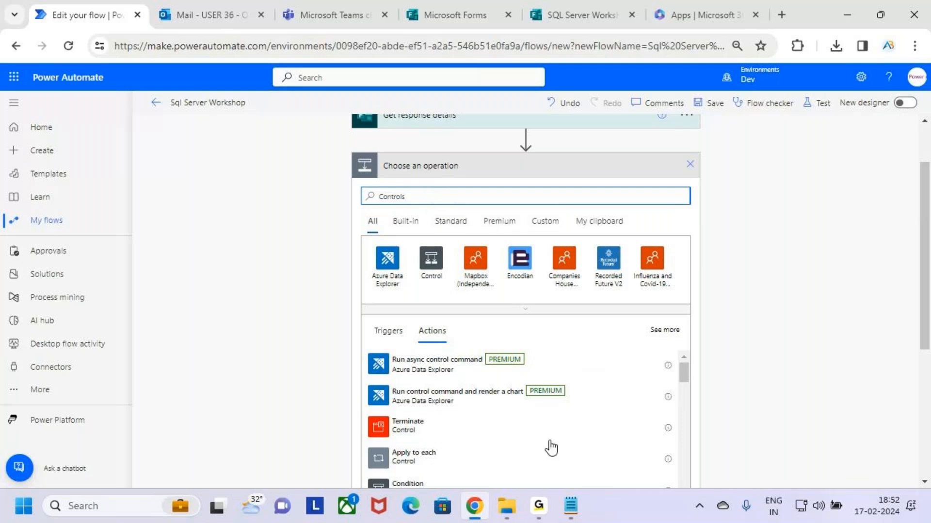
scroll(551, 434, down, 3)
scroll(551, 423, up, 3)
scroll(848, 304, down, 3)
scroll(536, 385, down, 3)
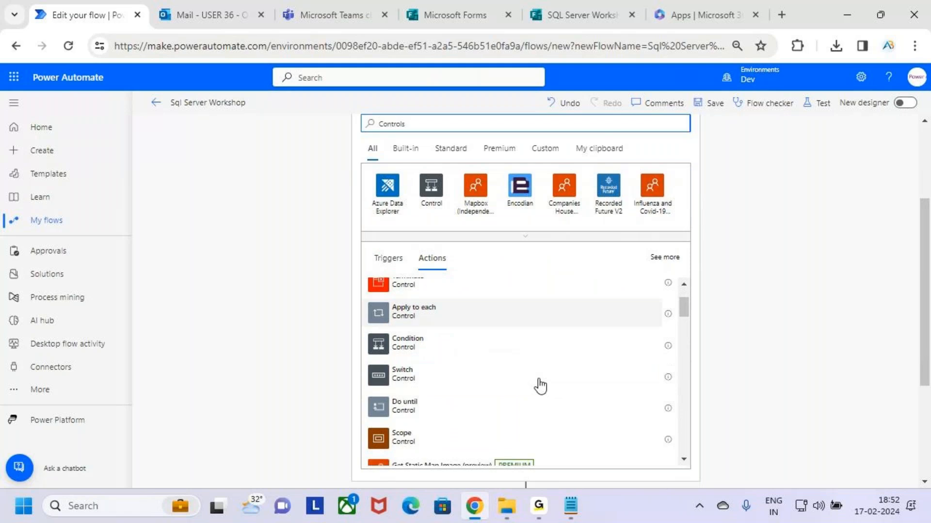
scroll(550, 395, up, 3)
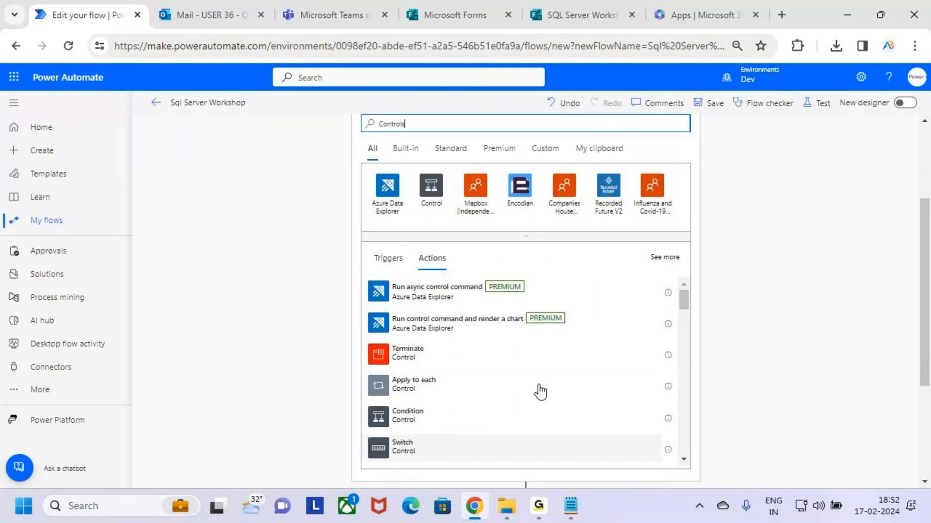
mouse_move(389, 362)
mouse_down()
mouse_move(418, 361)
mouse_move(424, 387)
mouse_up()
drag(392, 416, 423, 415)
key(Escape)
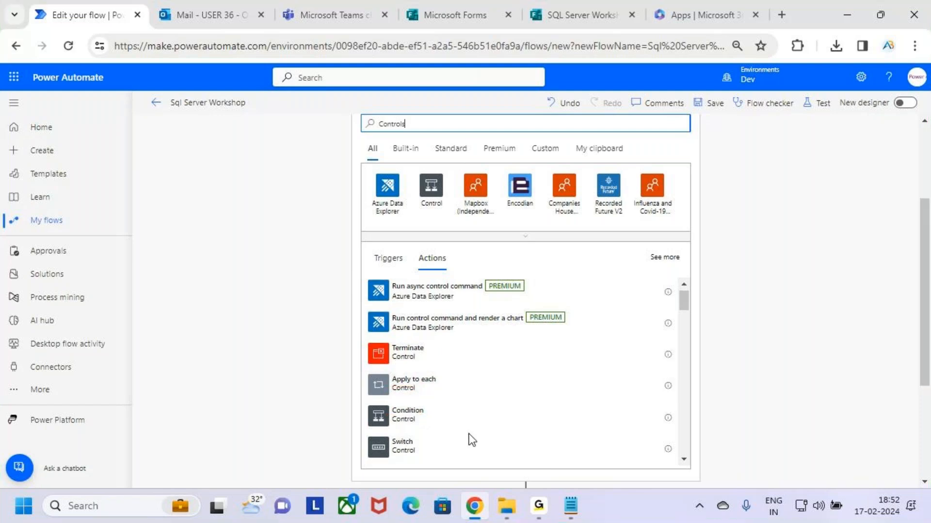
Box the control actions group and annotate Condition as the If check
scroll(406, 381, down, 2)
key(ctrl+2)
mouse_move(370, 290)
mouse_down()
mouse_move(466, 421)
mouse_move(541, 451)
mouse_up()
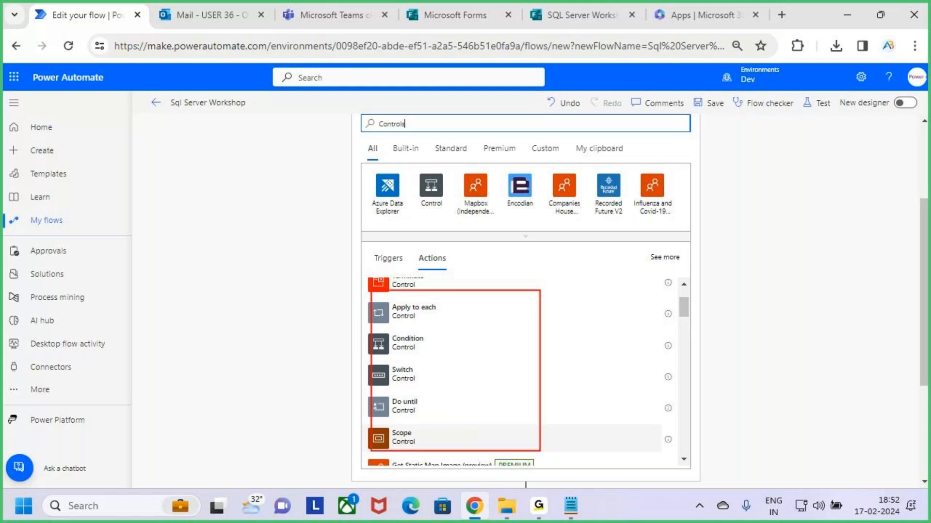
key(Escape)
key(ctrl+2)
mouse_move(364, 330)
mouse_down()
mouse_move(381, 345)
mouse_move(486, 359)
mouse_move(656, 359)
mouse_move(675, 334)
mouse_move(693, 342)
mouse_move(673, 366)
mouse_up()
mouse_move(737, 323)
mouse_down()
mouse_move(713, 325)
mouse_move(756, 364)
mouse_up()
mouse_move(782, 318)
mouse_down()
mouse_move(789, 331)
mouse_move(772, 369)
mouse_up()
drag(754, 353, 854, 336)
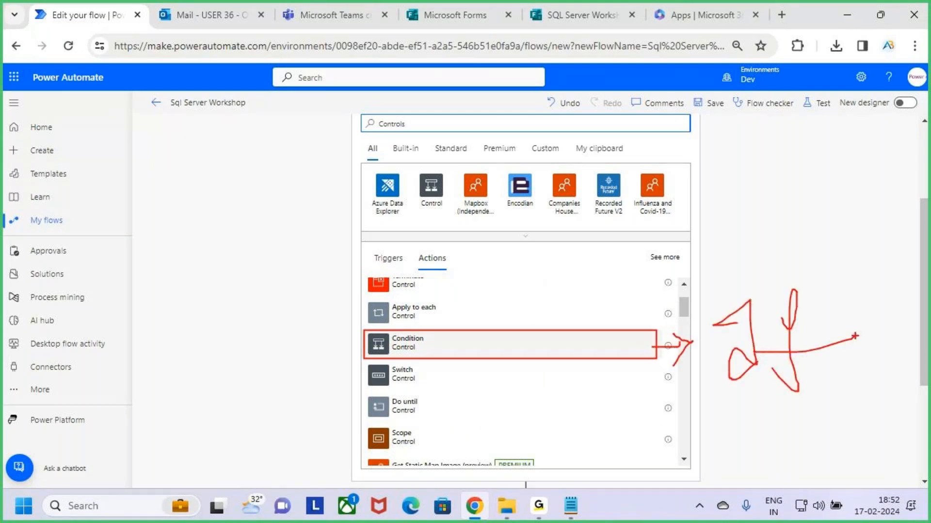
key(Escape)
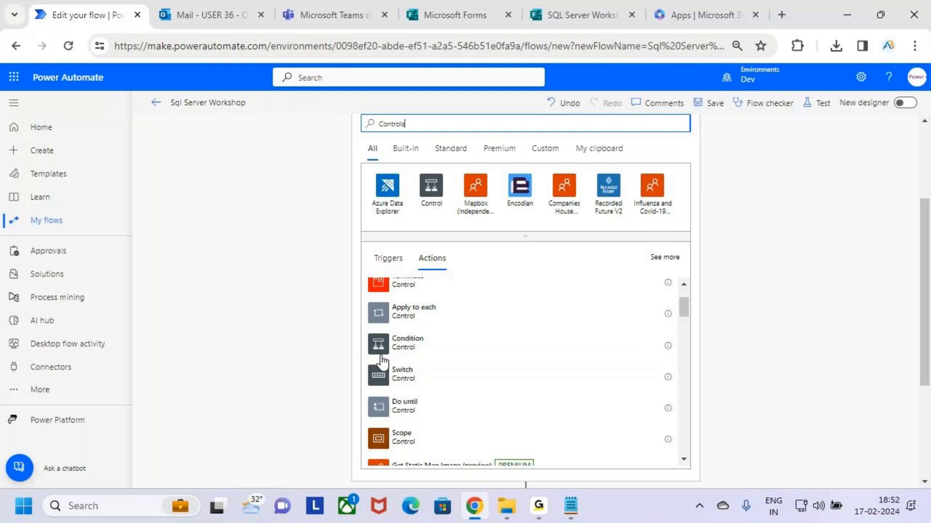
Add a Condition whose first value is the Are Interested to Join the Workshop answer
click(482, 351)
scroll(486, 347, up, 3)
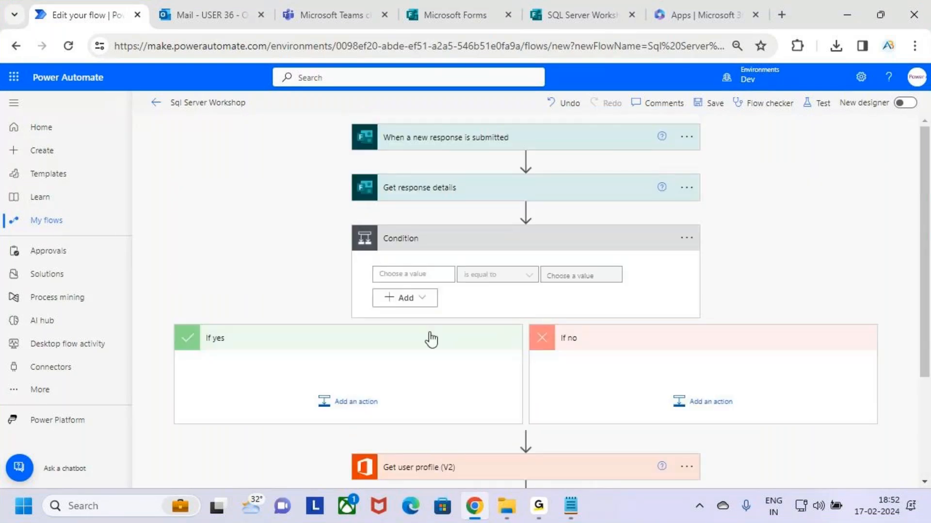
scroll(512, 325, down, 3)
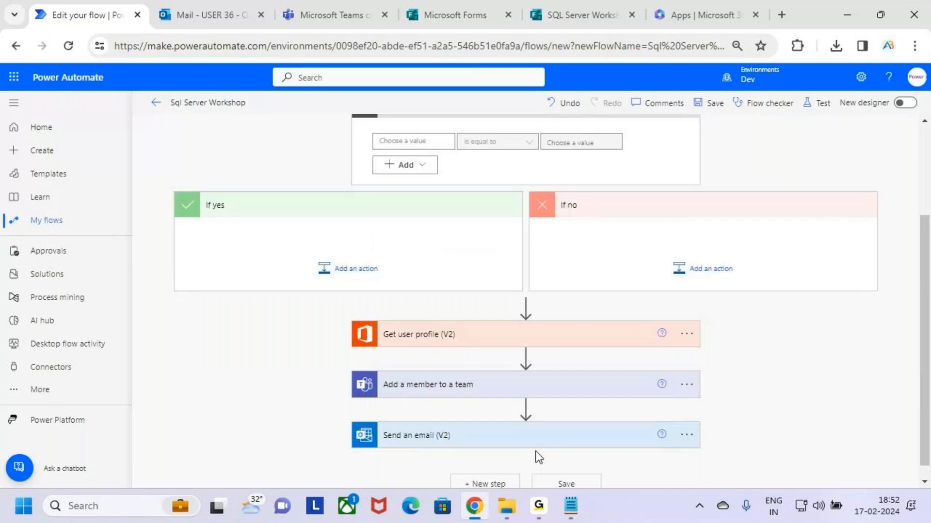
scroll(523, 333, up, 3)
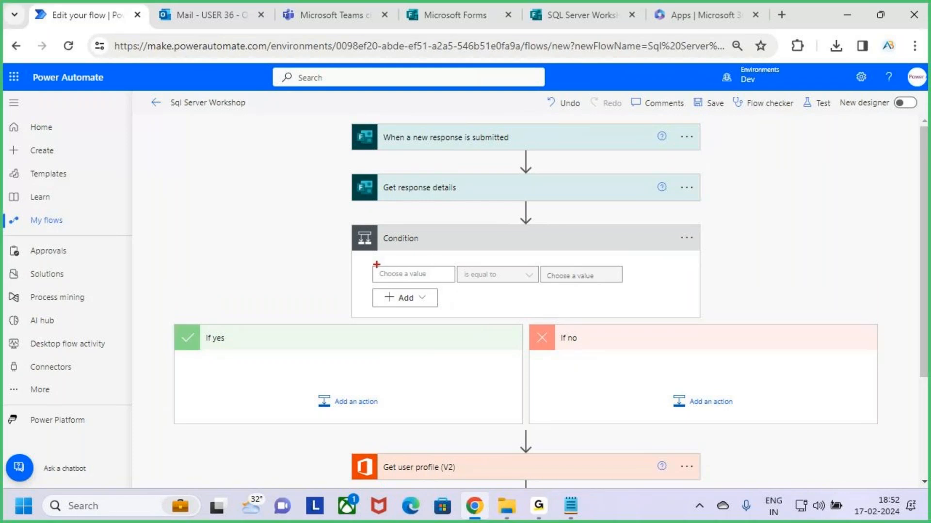
click(442, 278)
scroll(810, 262, down, 2)
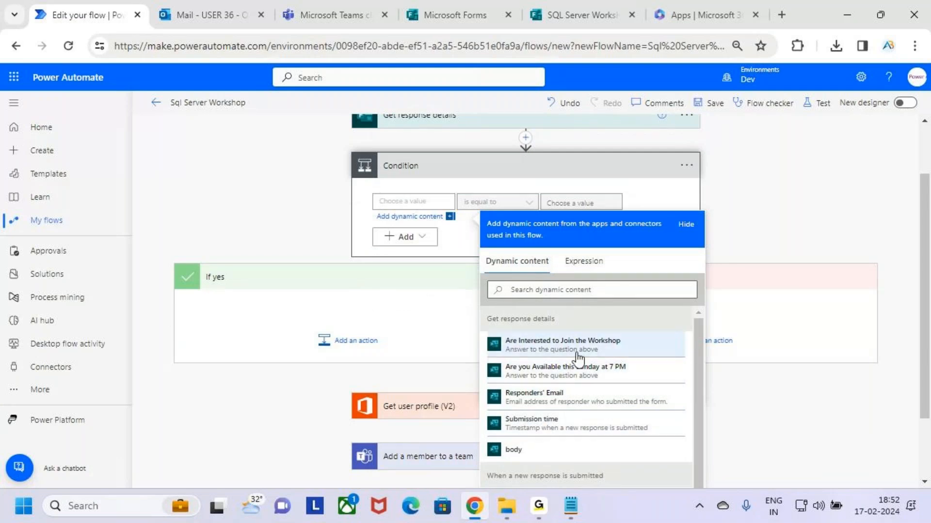
key(ctrl+2)
mouse_move(493, 329)
mouse_down()
mouse_move(648, 358)
mouse_move(695, 291)
mouse_up()
key(Escape)
click(618, 342)
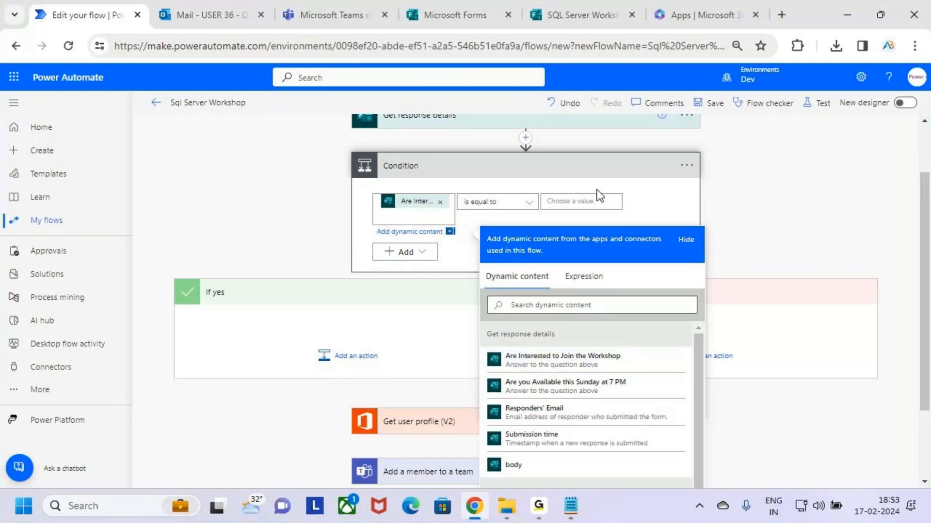
Make the condition require that answer to equal Yes
key(ctrl+2)
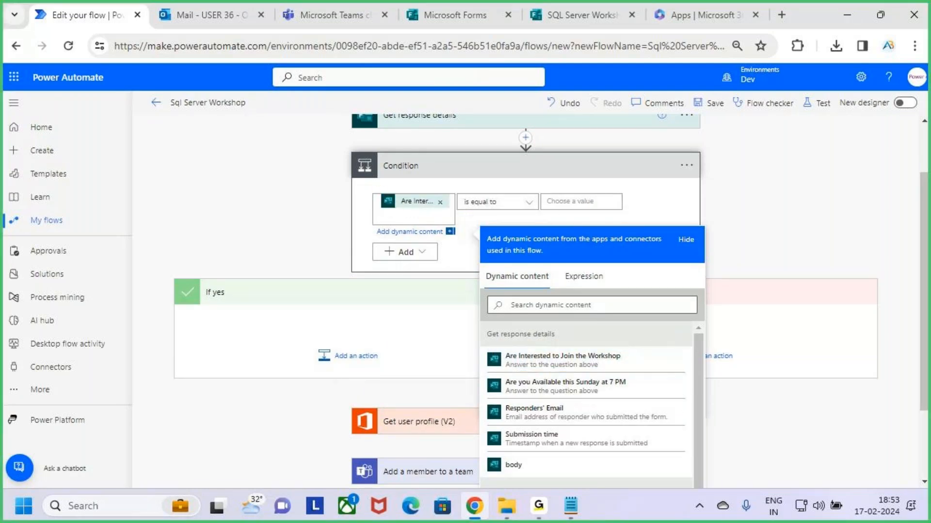
drag(378, 189, 454, 214)
key(Escape)
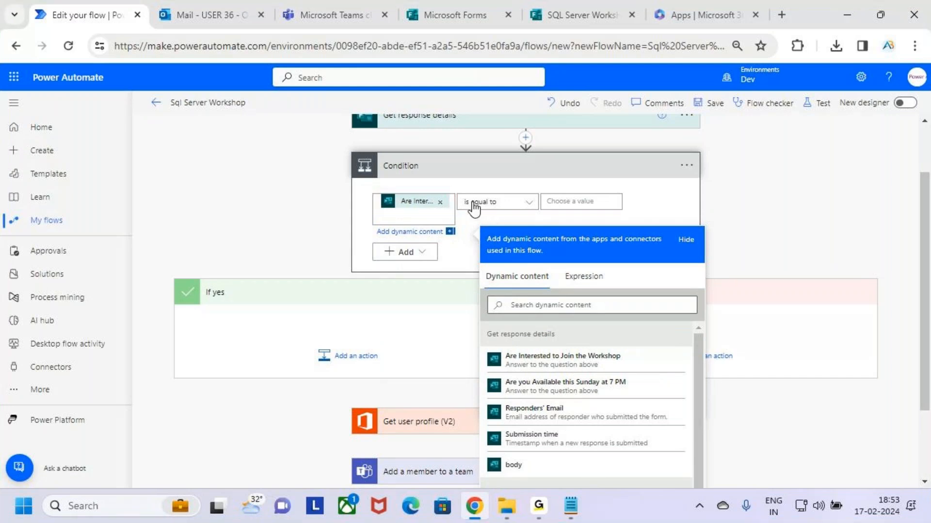
click(575, 202)
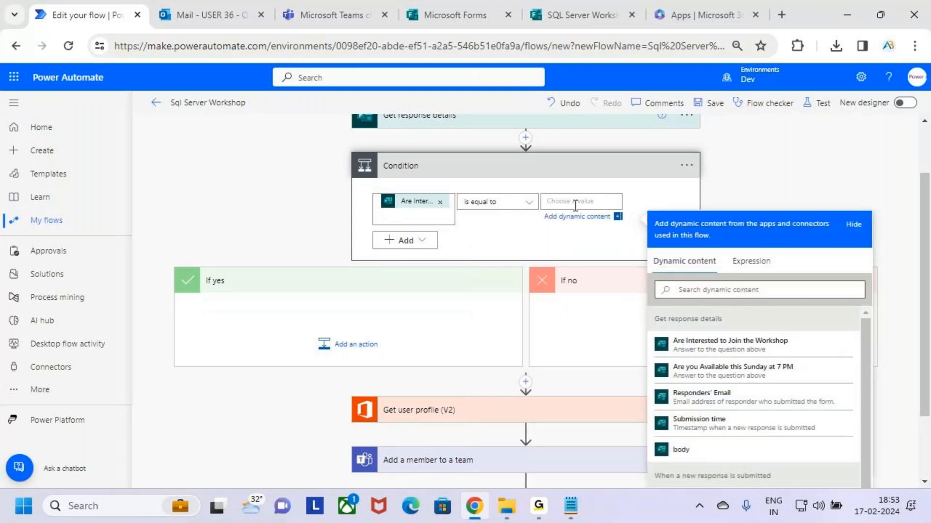
text(Yes)
click(821, 160)
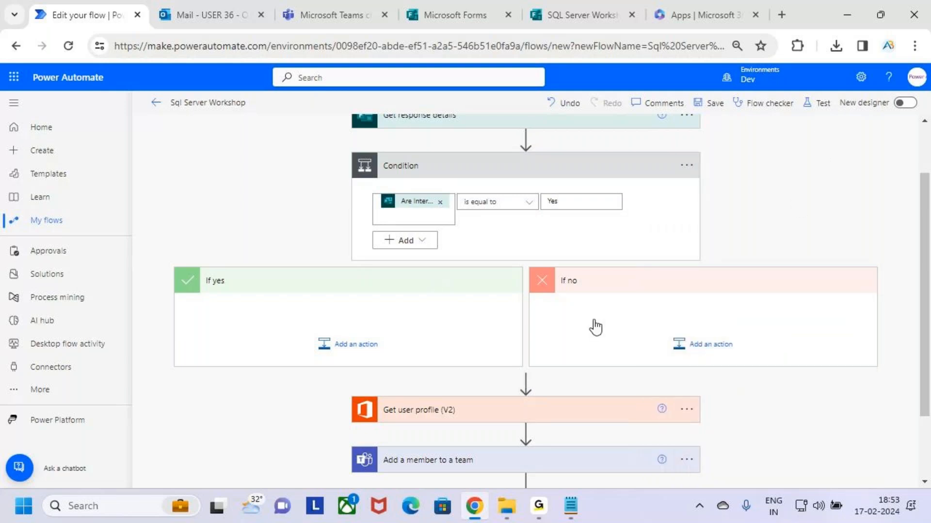
Highlight the finished condition and its empty If yes/If no branches with on-screen annotations
drag(364, 190, 644, 226)
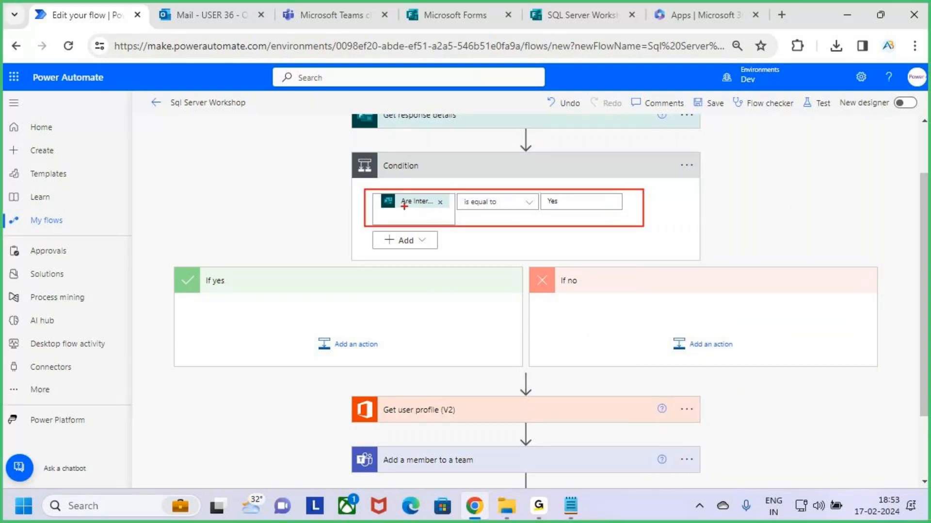
drag(416, 210, 439, 183)
drag(554, 204, 601, 177)
key(Escape)
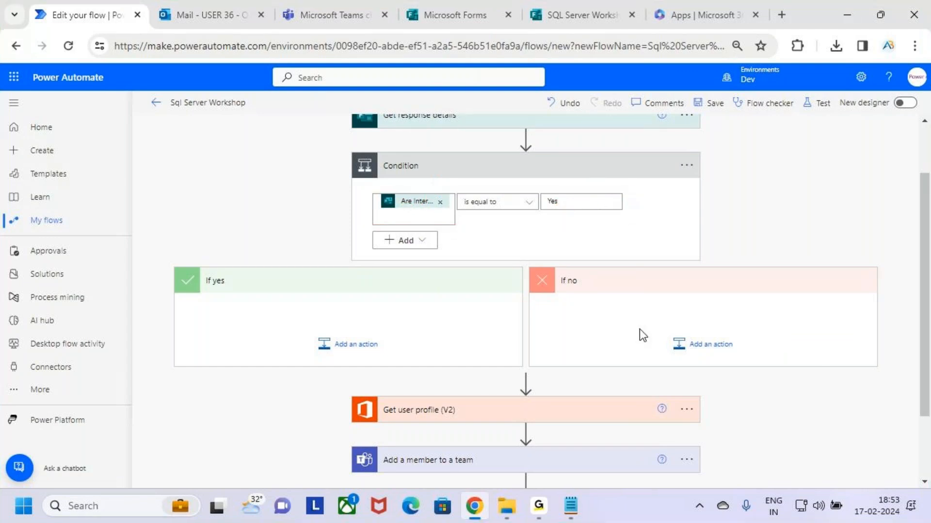
key(ctrl+2)
mouse_move(168, 268)
mouse_down()
mouse_move(243, 316)
mouse_move(476, 376)
mouse_move(508, 368)
mouse_up()
drag(532, 265, 876, 372)
key(Escape)
scroll(472, 326, down, 2)
key(ctrl+2)
mouse_move(335, 314)
mouse_down()
mouse_move(740, 463)
mouse_move(727, 469)
mouse_up()
key(Escape)
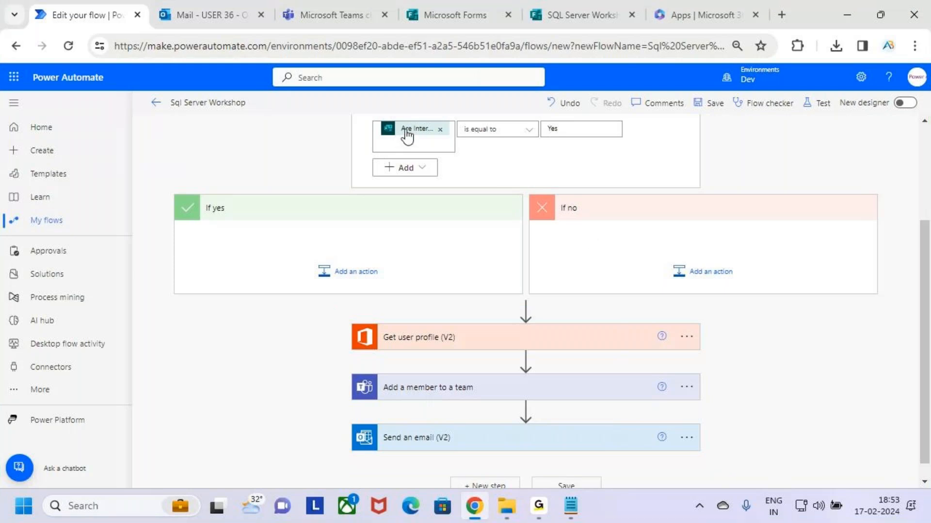
Drag Get user profile, Add a member to a team, then Send an email (V2) into If yes
drag(487, 339, 336, 234)
drag(458, 376, 290, 289)
drag(463, 409, 306, 328)
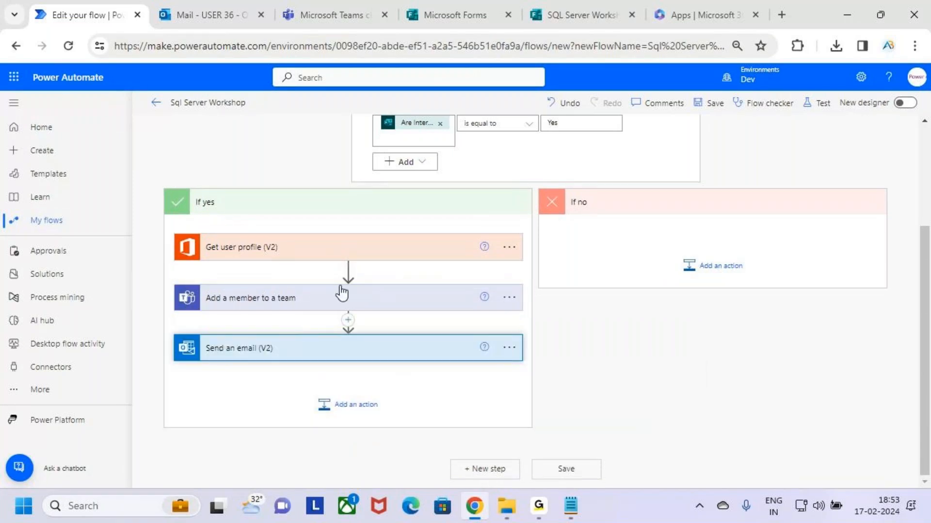
scroll(343, 289, up, 1)
key(ctrl+2)
mouse_move(566, 192)
mouse_down()
mouse_move(566, 221)
mouse_move(600, 216)
mouse_move(623, 193)
mouse_up()
drag(568, 235, 685, 222)
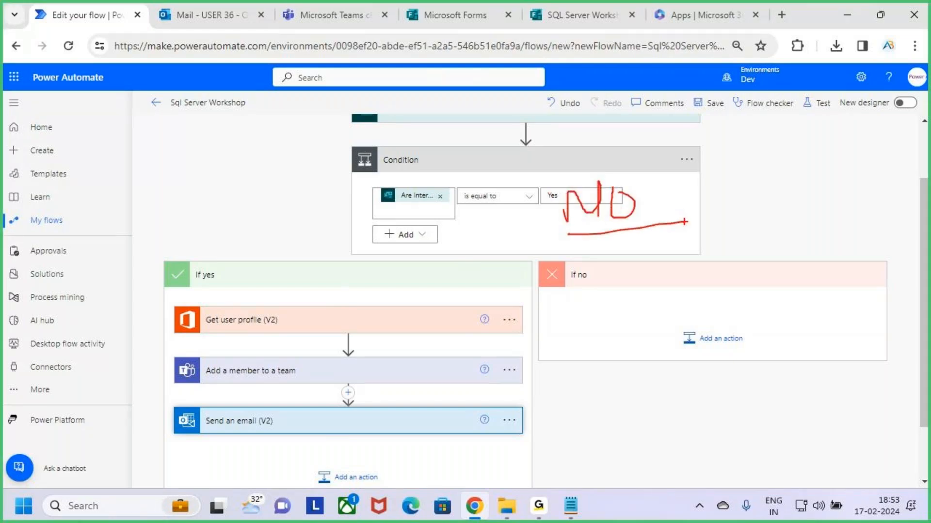
key(Escape)
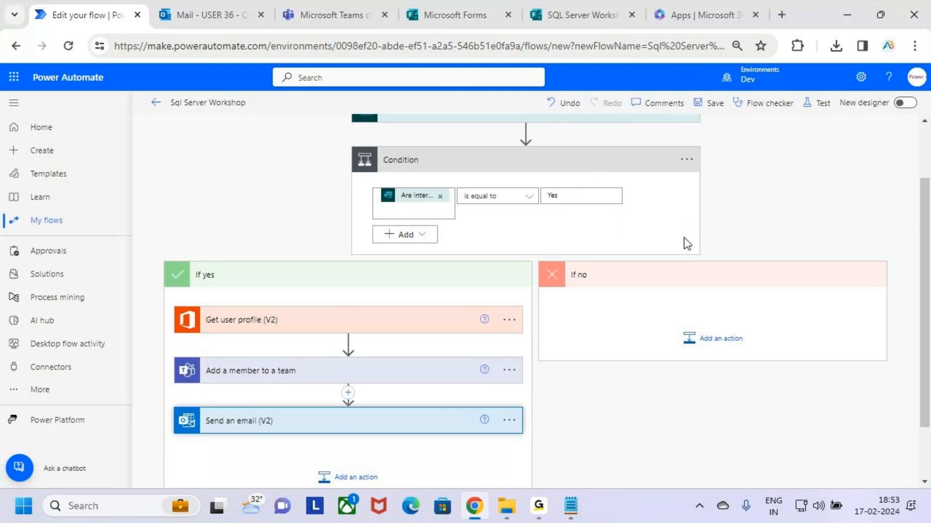
key(ctrl+2)
drag(662, 319, 758, 353)
key(Escape)
Add a Get user profile (V2) step to If no, looking up the Responders' Email
click(723, 344)
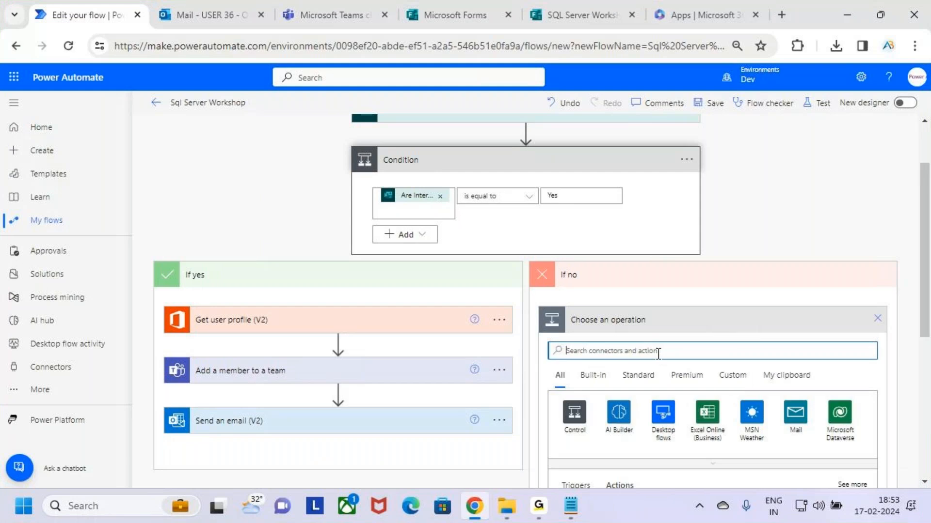
text(Get)
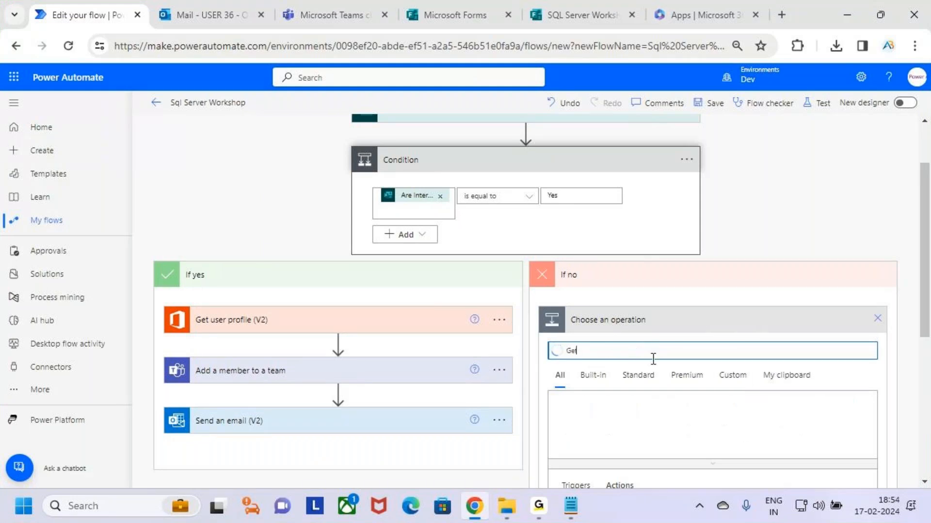
text( user)
scroll(732, 335, down, 3)
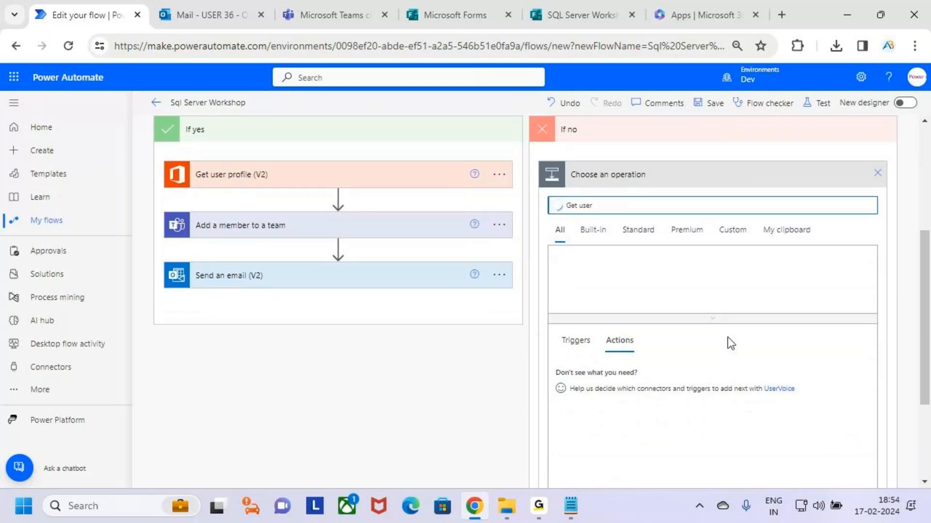
mouse_move(562, 387)
mouse_down()
mouse_move(673, 426)
mouse_move(708, 428)
mouse_up()
key(Escape)
click(670, 404)
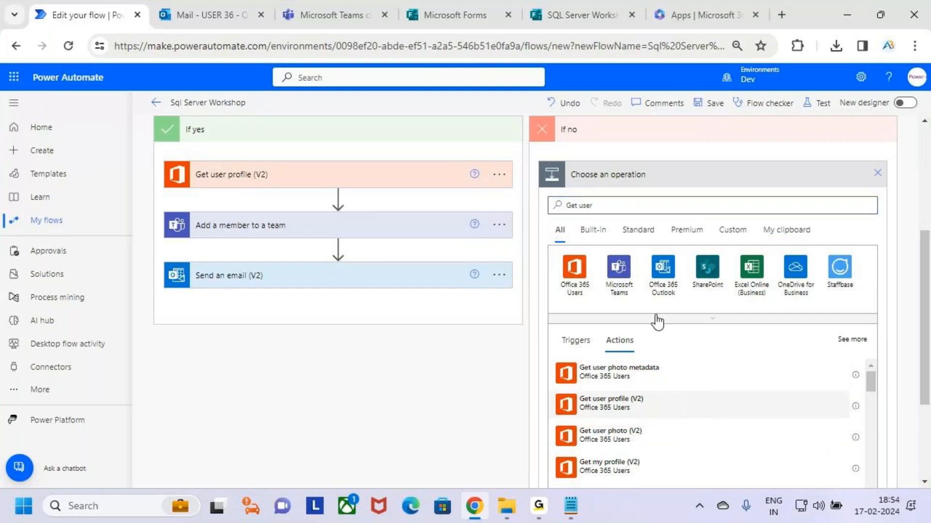
click(668, 272)
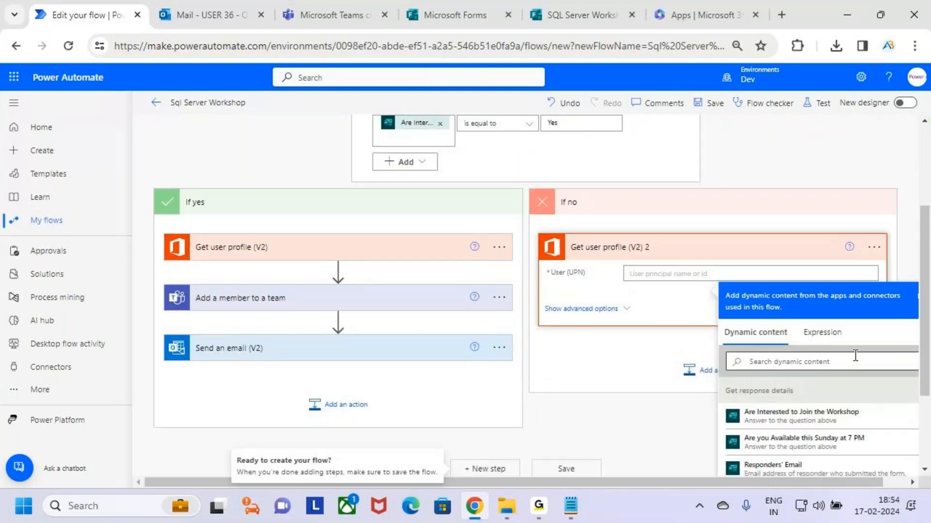
scroll(775, 412, down, 2)
click(818, 399)
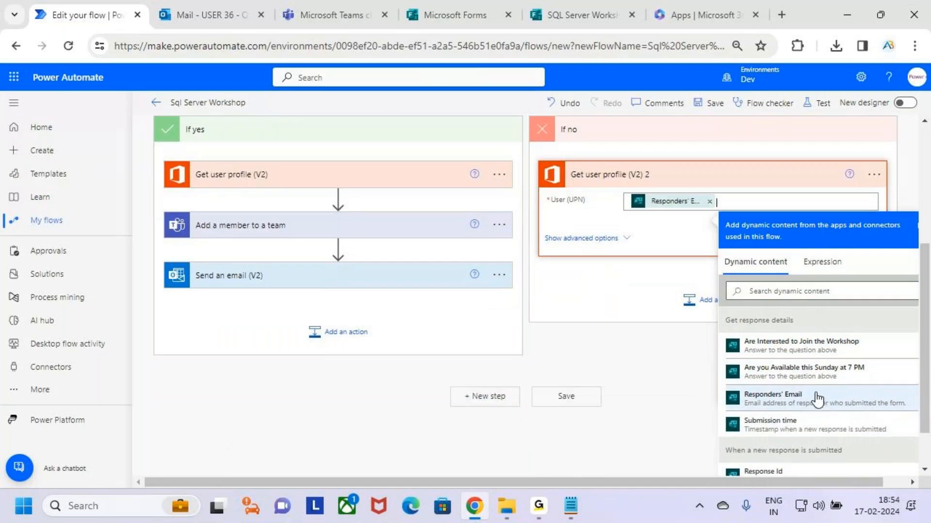
click(638, 291)
scroll(724, 369, up, 2)
Add a Send an email (V2) step after the If no profile lookup
click(723, 365)
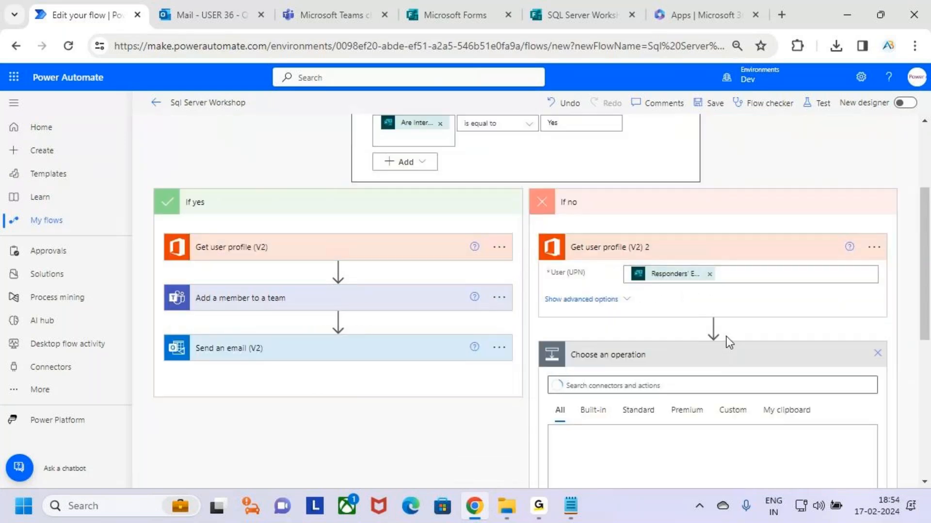
text(send)
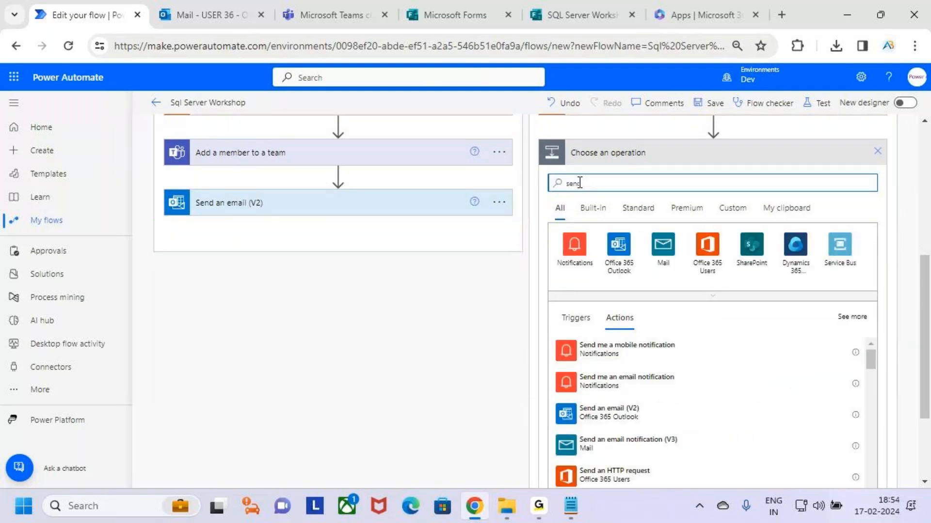
text( an email)
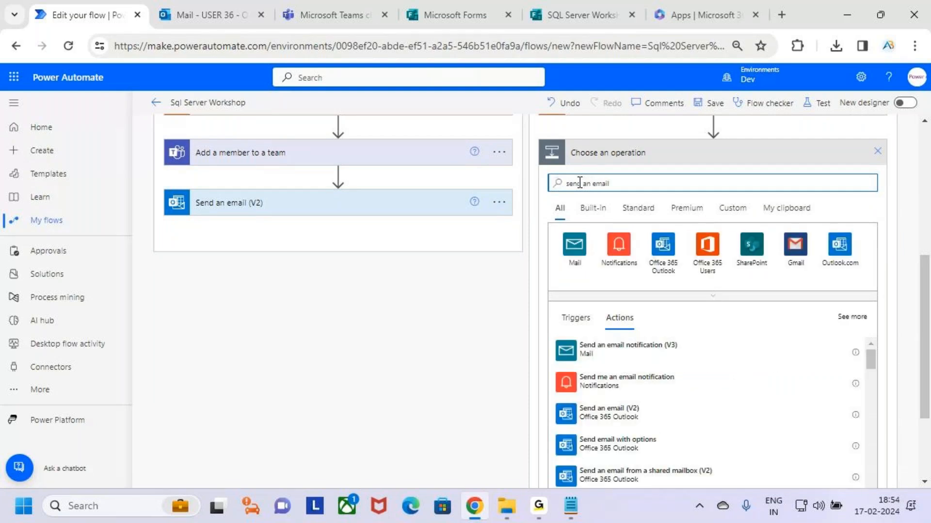
click(665, 414)
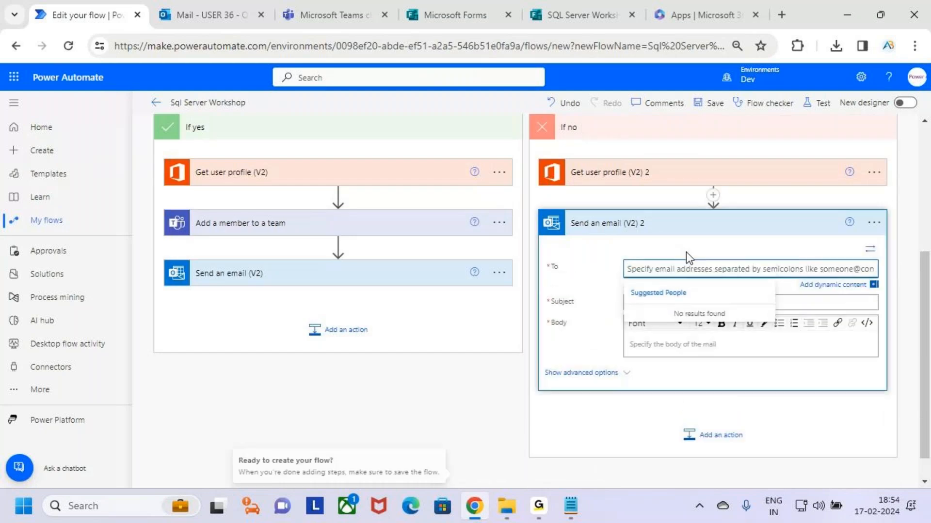
Address the email to Responders' Email with subject 'Sql Server Workshop'
click(831, 286)
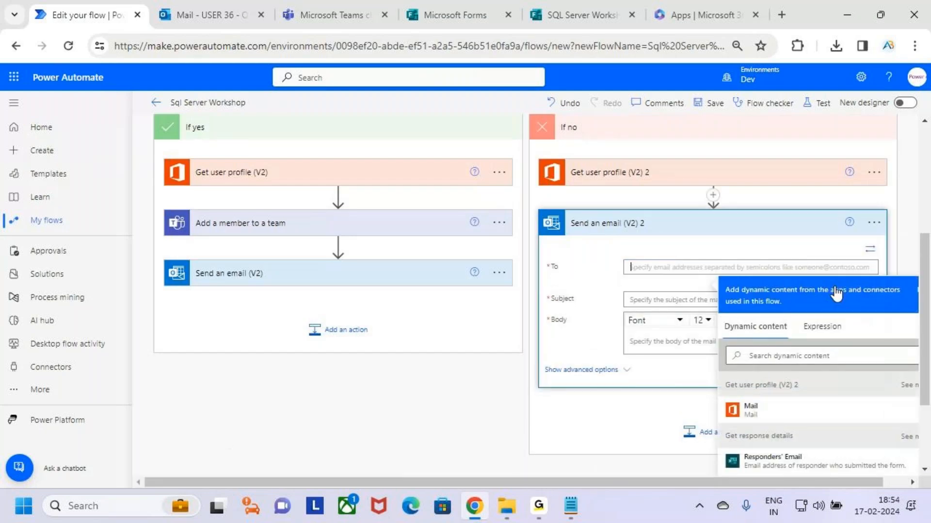
scroll(800, 436, down, 2)
click(776, 390)
click(679, 231)
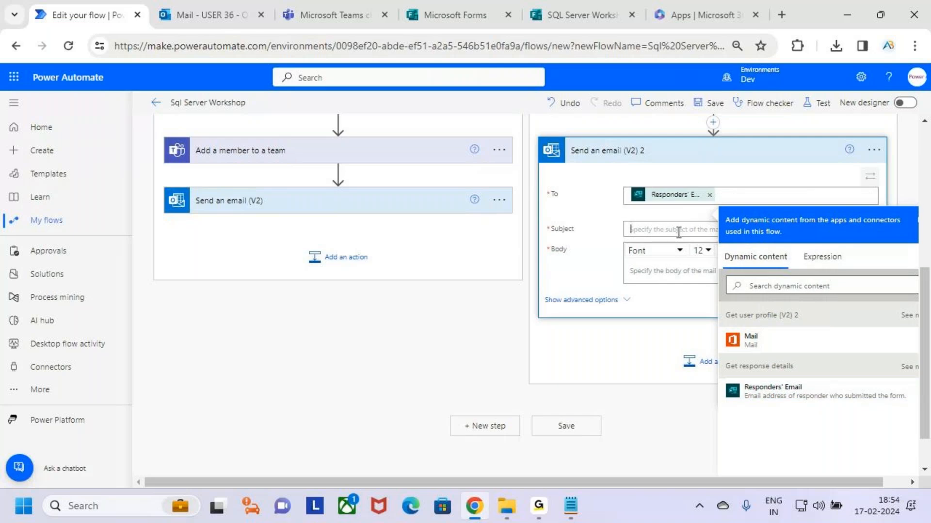
text(Sql Server Work)
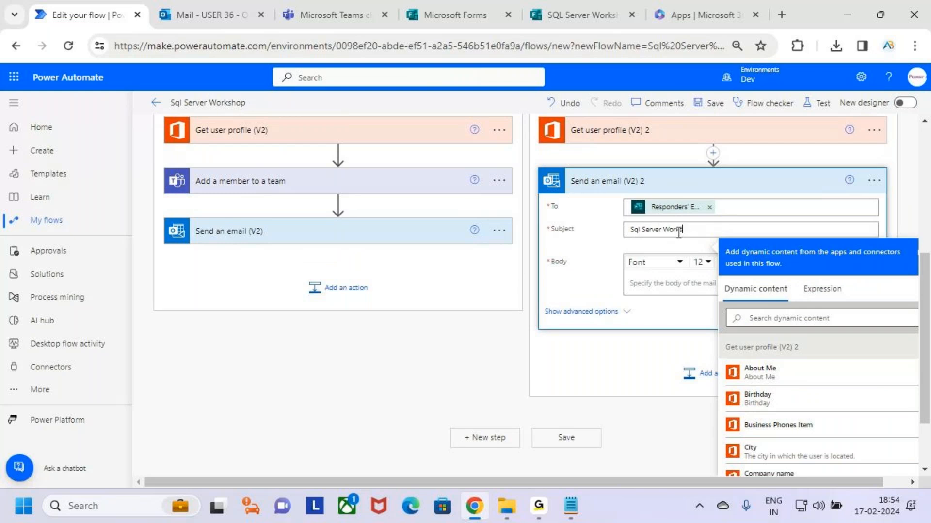
text(shop)
Write the body 'Hii' plus Display Name, then 'Thanks For Submitting Form' on a new line
click(662, 284)
text(Hii)
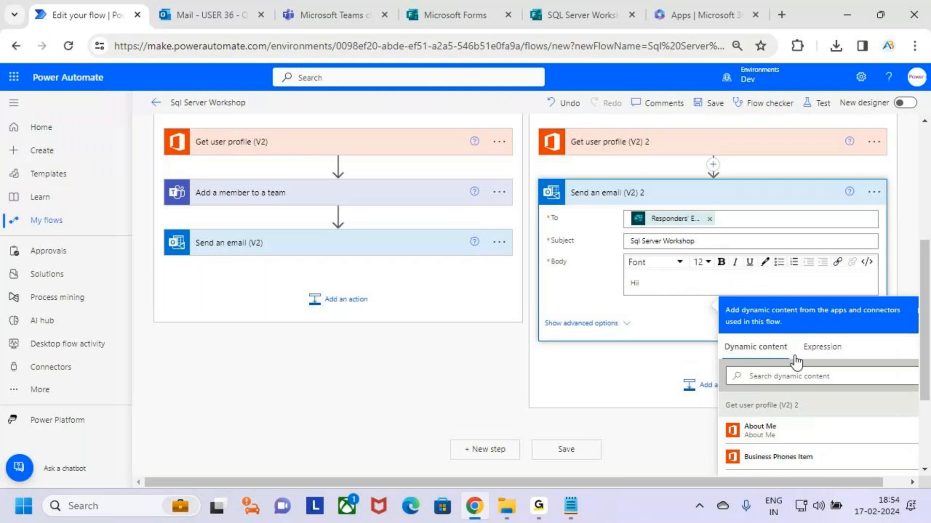
scroll(833, 370, down, 3)
scroll(831, 408, down, 2)
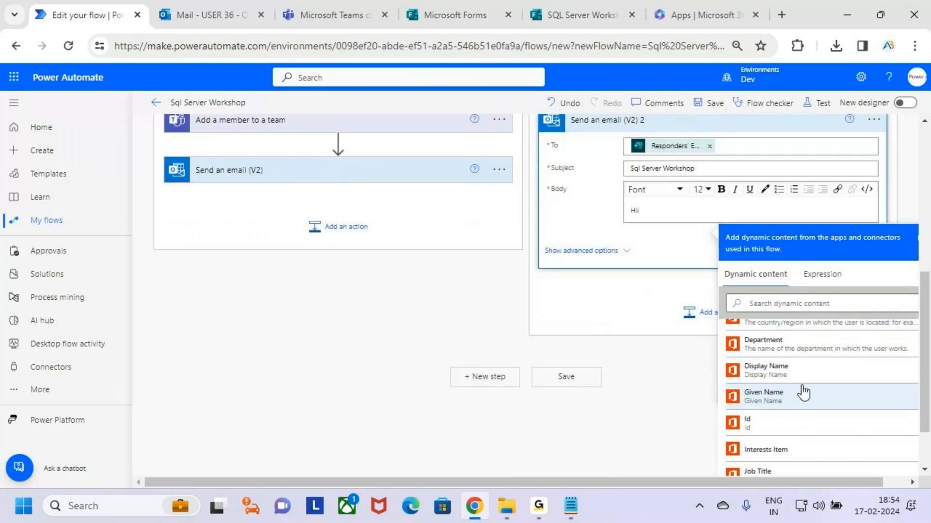
click(816, 378)
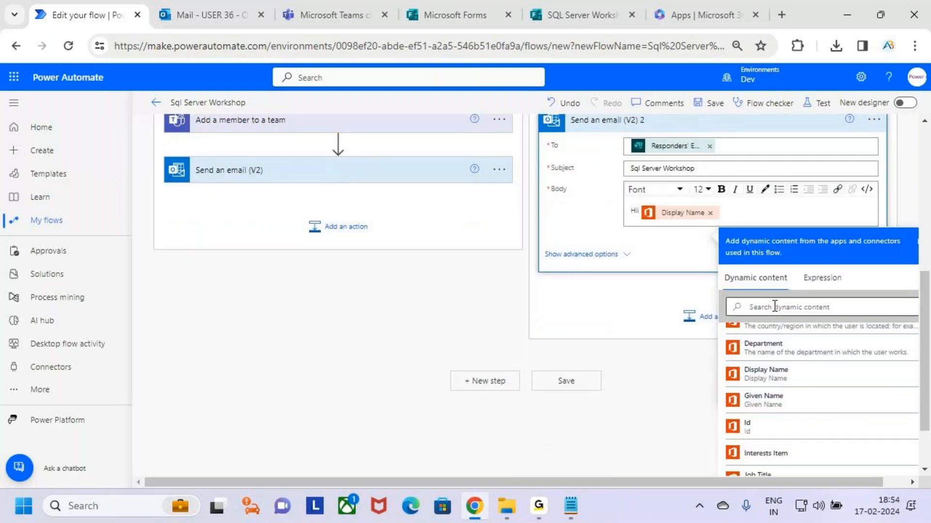
key(shift+Left)
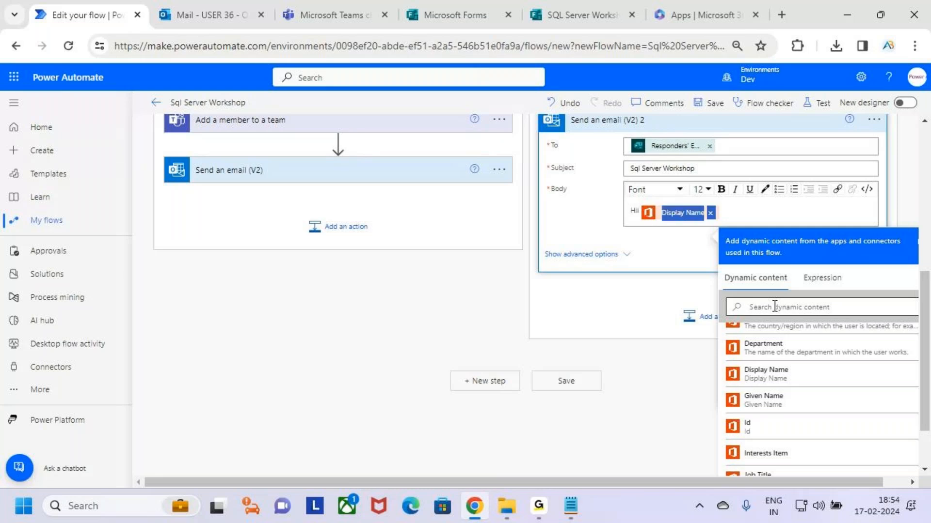
click(743, 214)
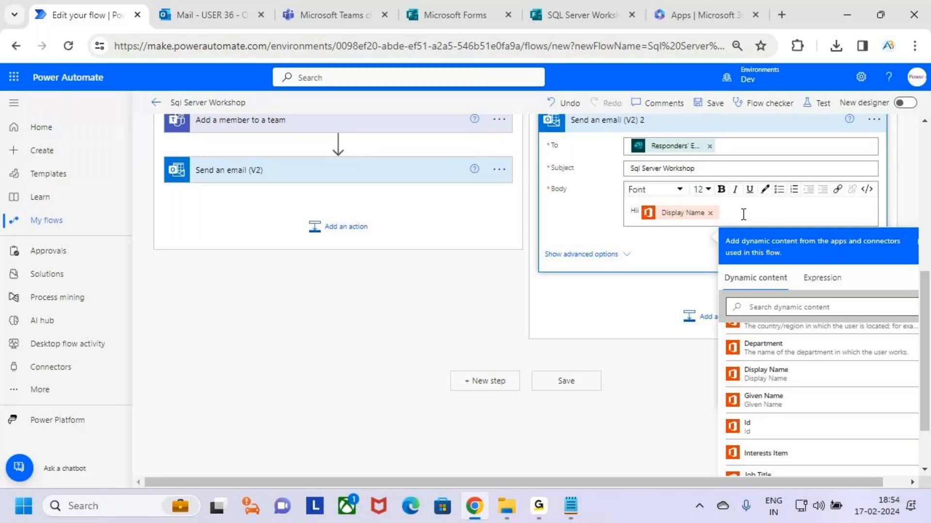
text(,)
key(Return)
key(Return)
text(Th)
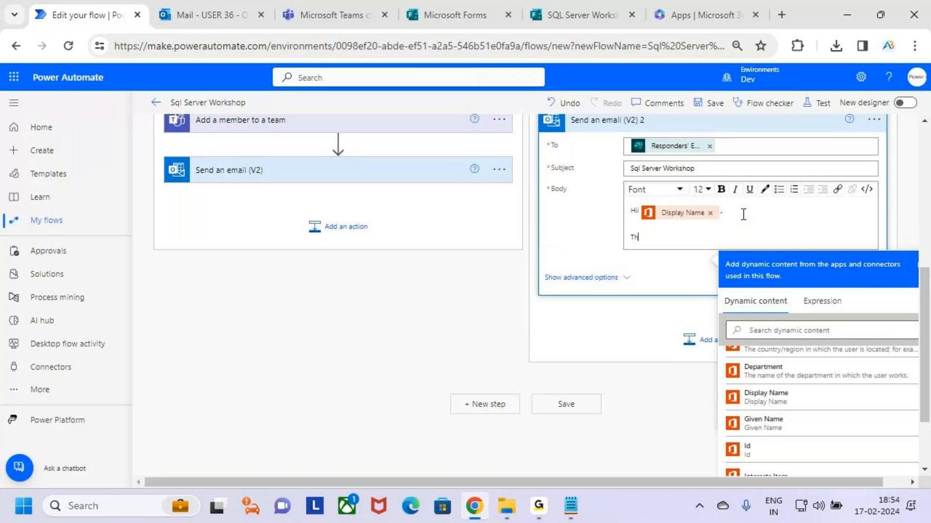
text(anks For S)
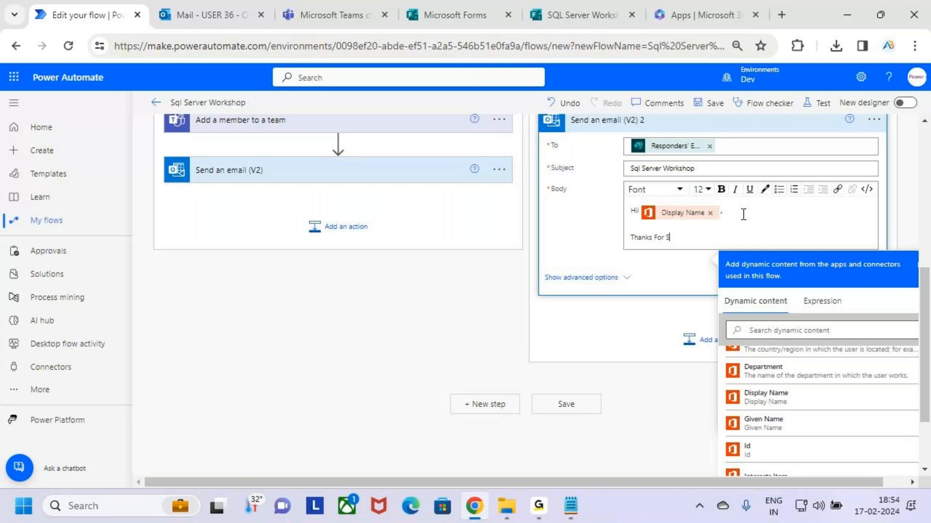
text(ubmitting Form)
key(Return)
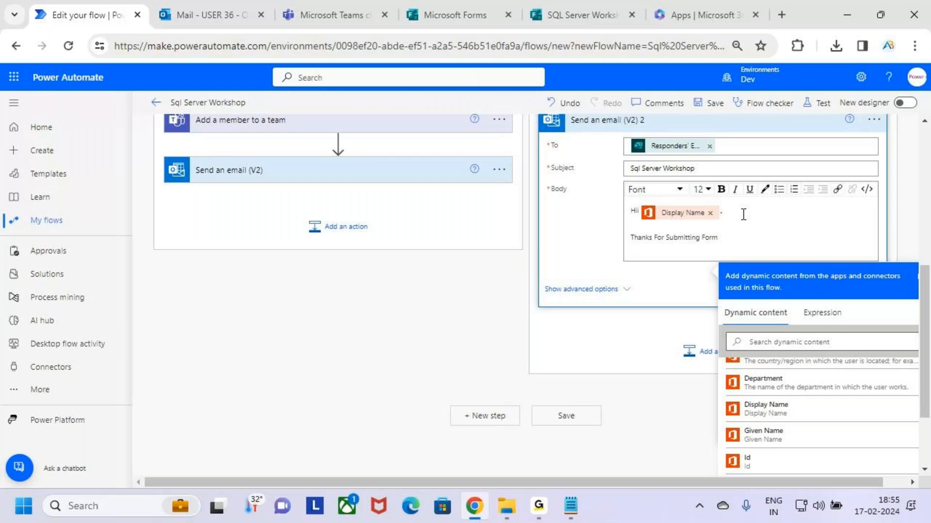
key(Return)
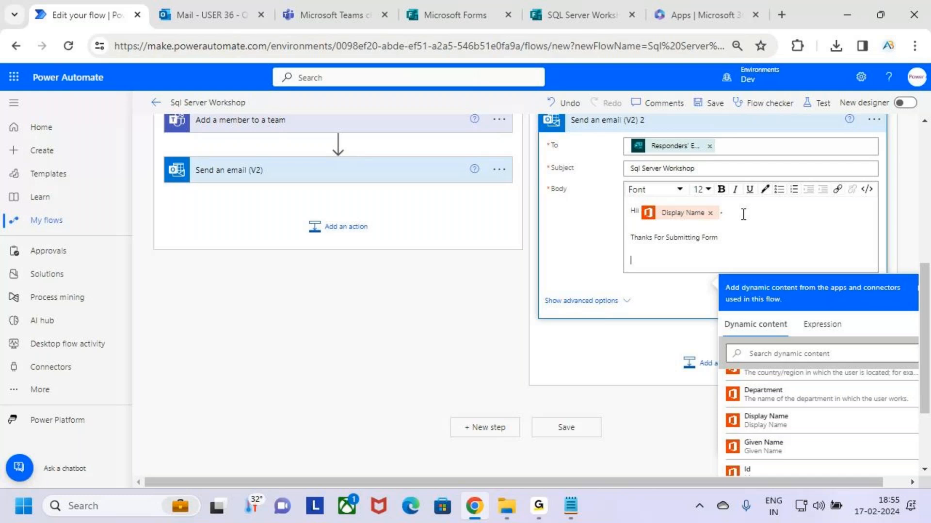
Add the sentence 'We will get back to you after some.' to the No-branch email body
text(We will get back to you after some)
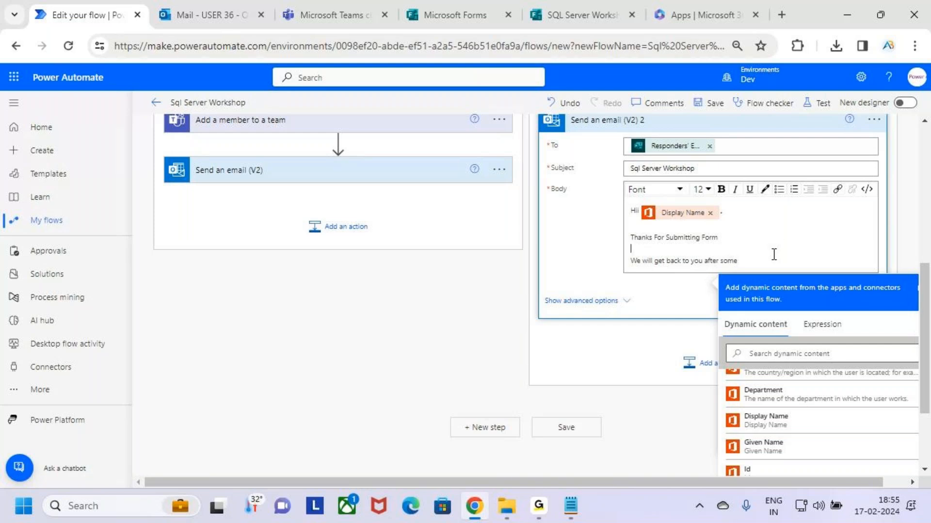
key(BackSpace)
text(e.)
Add a 'Thanks,' / 'AB Trainings' sign-off on separate lines below it and select those lines
key(Return)
key(Return)
text(T)
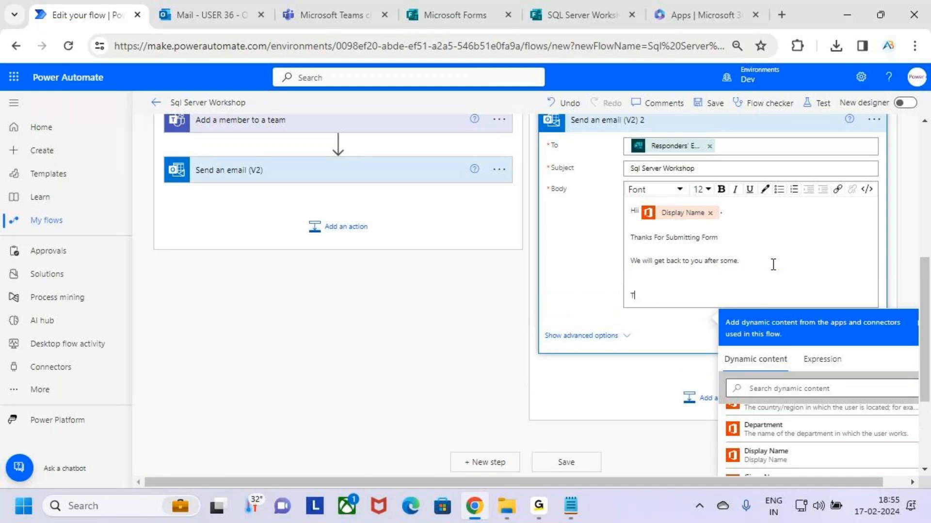
text(hanks,)
key(Return)
text(ABN T)
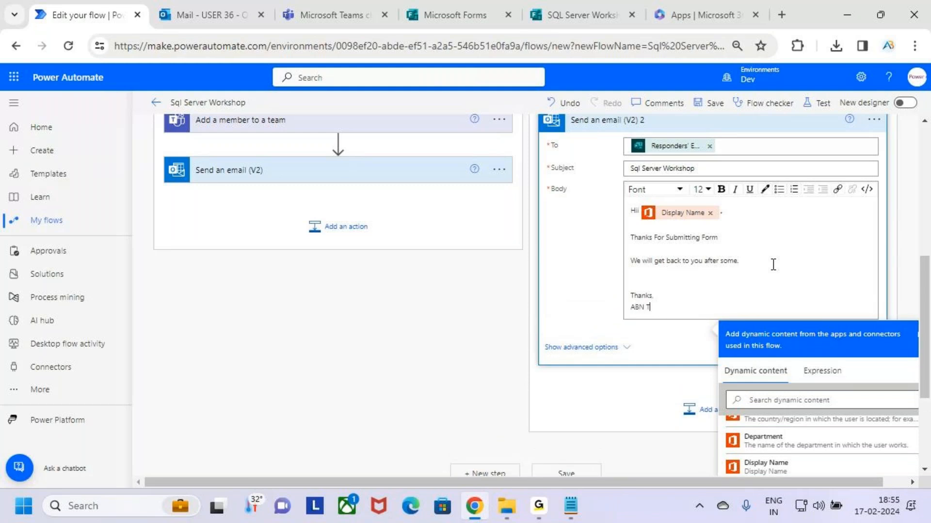
key(BackSpace)
key(BackSpace)
key(BackSpace)
key(BackSpace)
key(BackSpace)
key(BackSpace)
key(BackSpace)
key(BackSpace)
text(s)
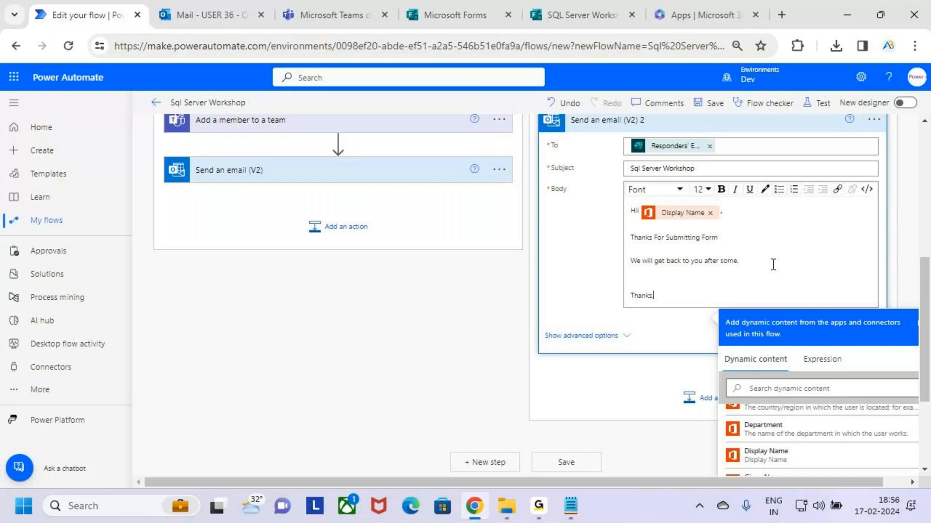
text(,)
key(Return)
text(AB Trainings)
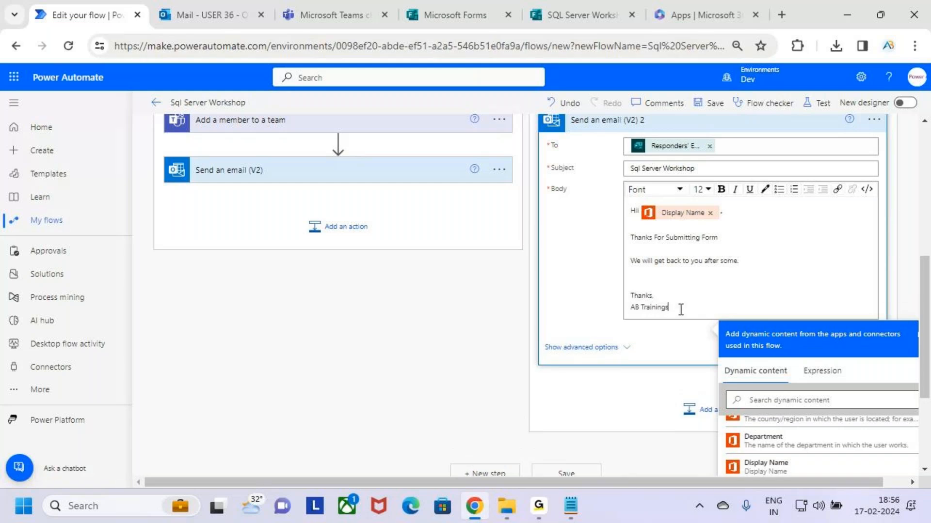
drag(680, 309, 611, 299)
Bold the 'Thanks, AB Trainings' sign-off and collapse the No-branch email action
click(721, 189)
click(744, 304)
scroll(732, 306, up, 3)
scroll(733, 315, up, 2)
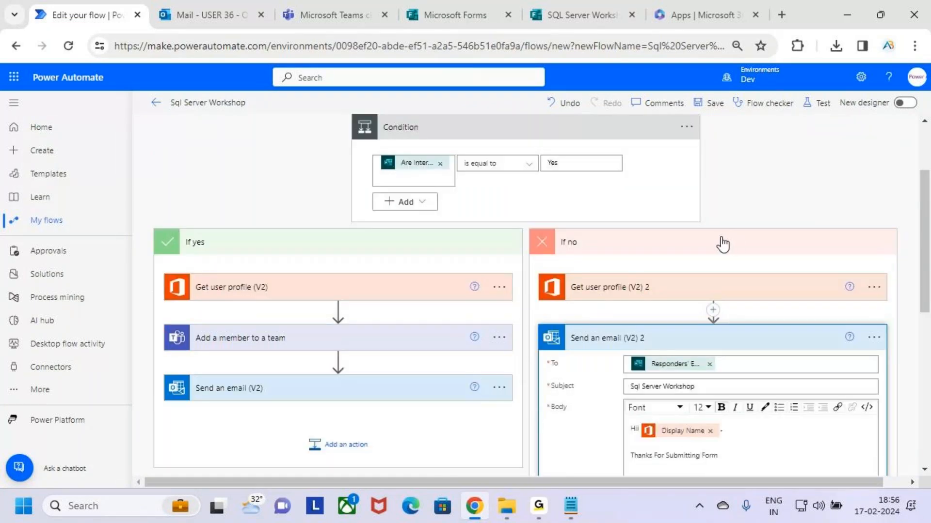
click(715, 338)
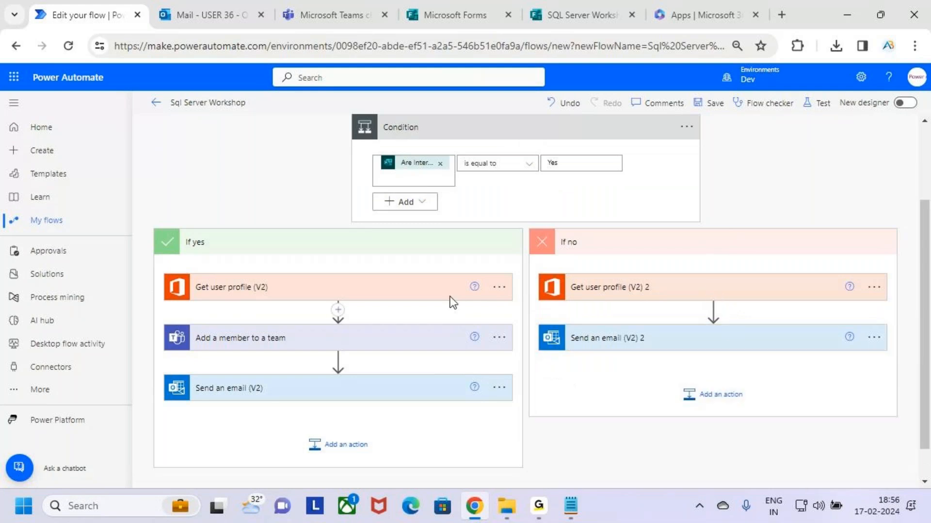
Collapse the If yes/If no branches and the Condition card
scroll(527, 278, up, 2)
scroll(526, 272, up, 1)
click(502, 353)
click(586, 244)
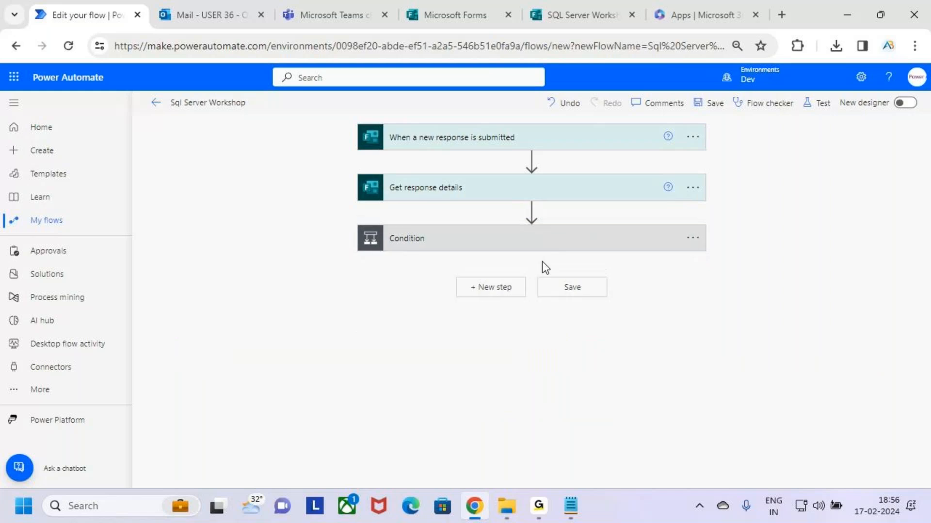
drag(366, 119, 546, 152)
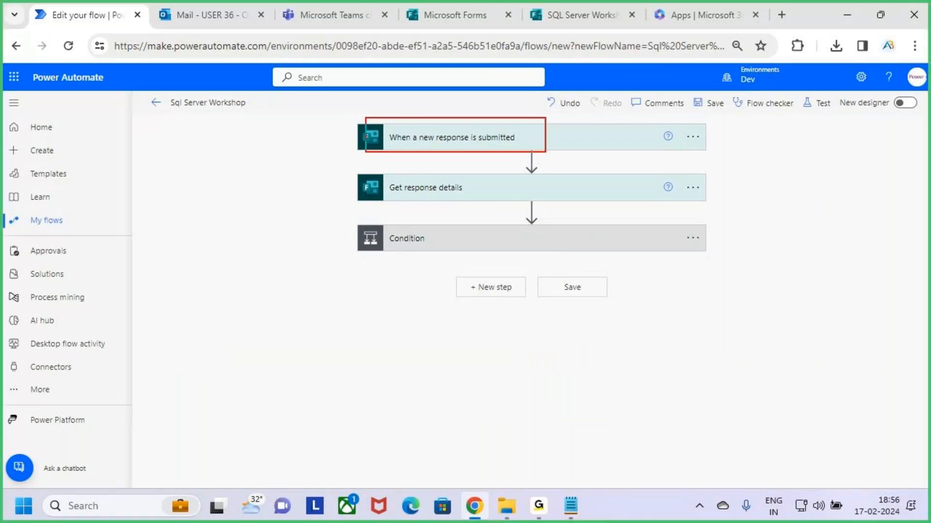
drag(444, 188, 477, 157)
key(Escape)
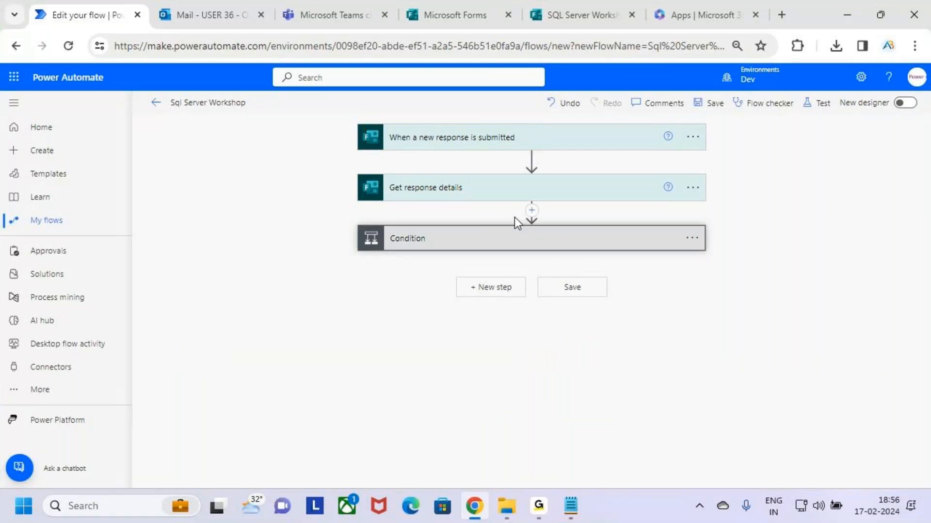
Expand the Condition step and mark up its 'equals Yes' rule with the screen pen
click(541, 240)
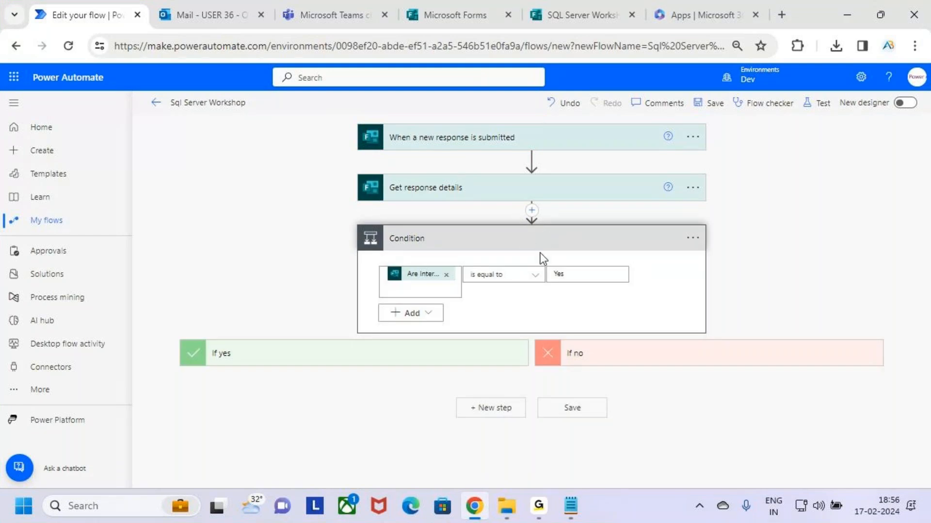
key(ctrl+2)
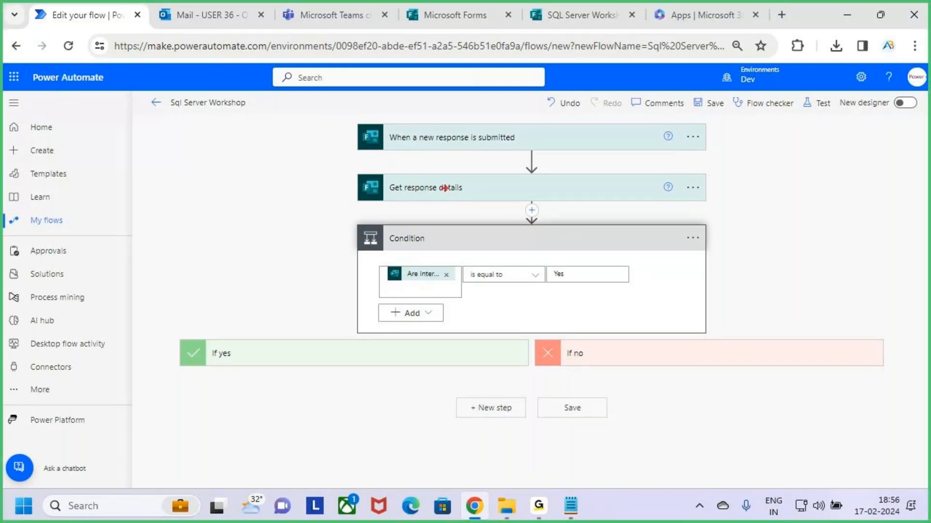
drag(449, 188, 472, 152)
drag(406, 284, 449, 286)
mouse_move(556, 285)
mouse_down()
mouse_move(563, 290)
mouse_move(583, 251)
mouse_up()
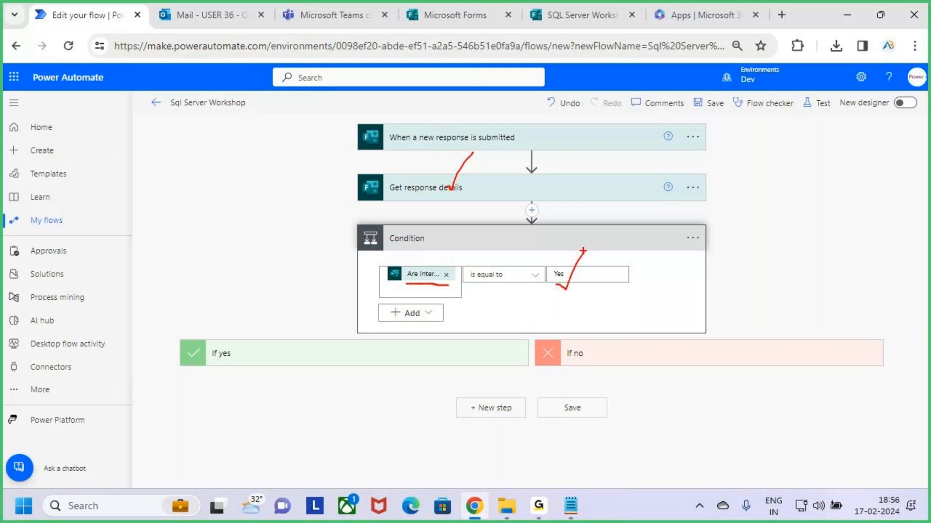
key(Escape)
Expand the If yes branch and annotate its actions with the screen pen
click(345, 345)
scroll(363, 365, down, 3)
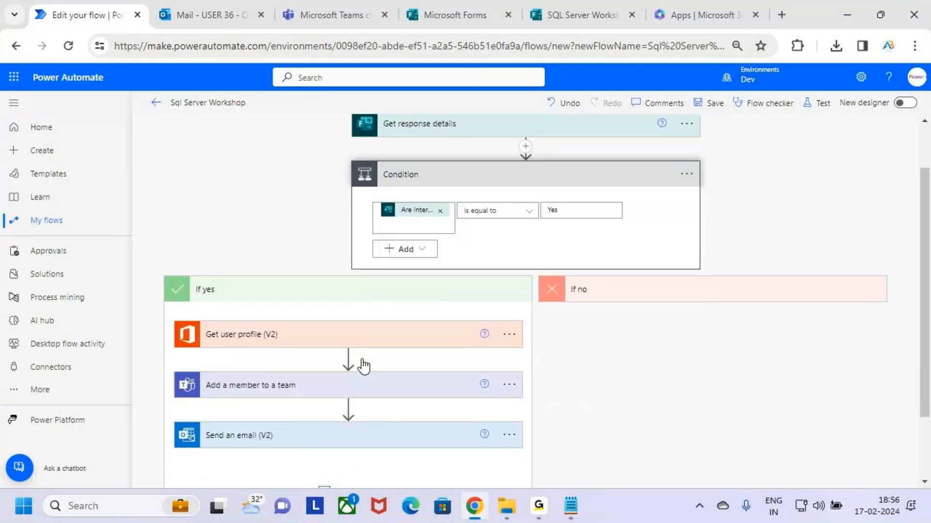
key(ctrl+2)
drag(281, 258, 308, 237)
mouse_move(284, 310)
mouse_down()
mouse_move(296, 315)
mouse_move(317, 283)
mouse_up()
mouse_move(280, 367)
mouse_down()
mouse_move(300, 369)
mouse_move(319, 331)
mouse_up()
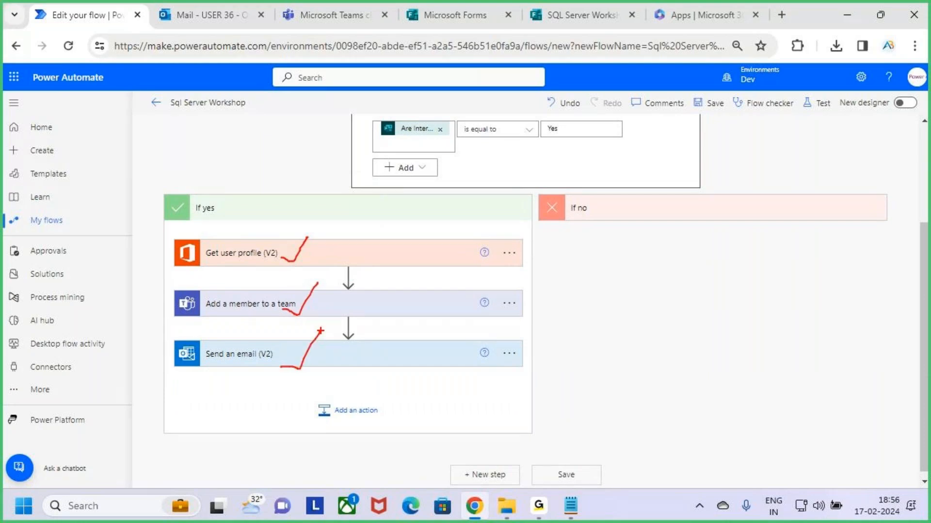
key(Escape)
Highlight further fields of the branch actions with pen annotations
scroll(606, 228, up, 2)
key(ctrl+2)
drag(545, 210, 589, 205)
mouse_move(604, 200)
mouse_down()
mouse_move(605, 227)
mouse_move(634, 190)
mouse_move(664, 213)
mouse_move(673, 180)
mouse_up()
key(Escape)
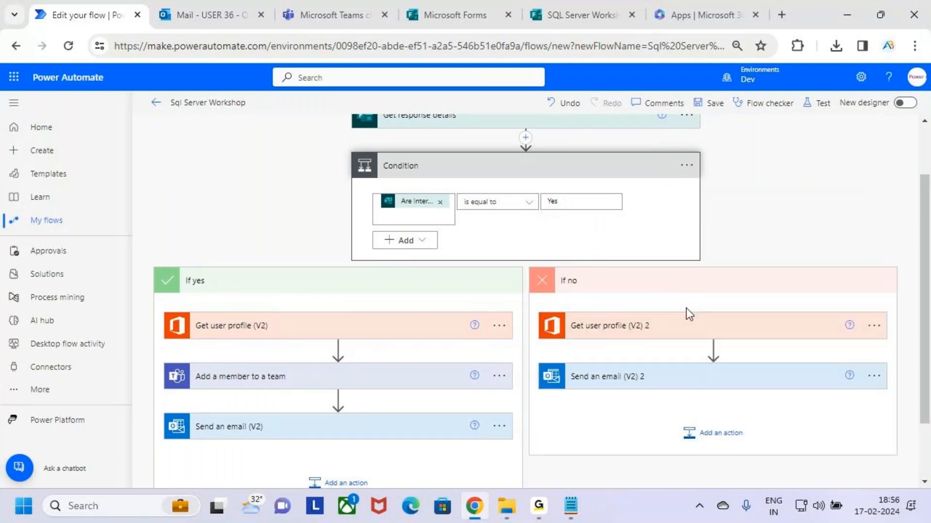
scroll(700, 336, down, 2)
key(ctrl+2)
drag(605, 258, 686, 249)
drag(625, 306, 662, 271)
key(Escape)
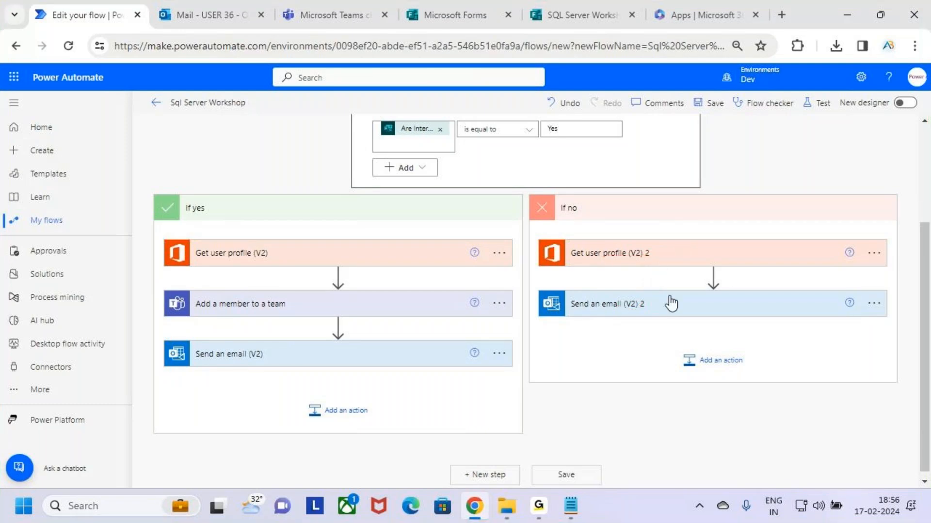
Review the No-branch email, then collapse the branches and Condition card and annotate the flow
click(688, 304)
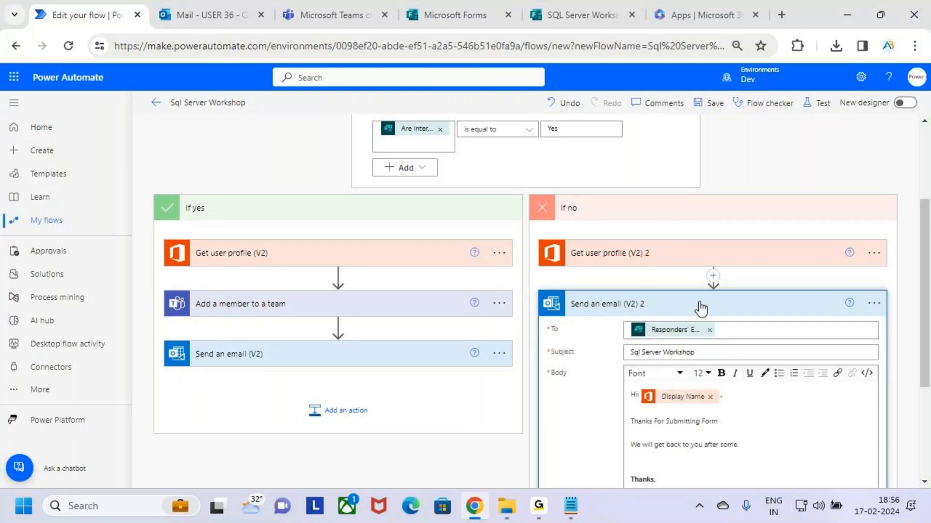
scroll(576, 339, up, 4)
click(603, 349)
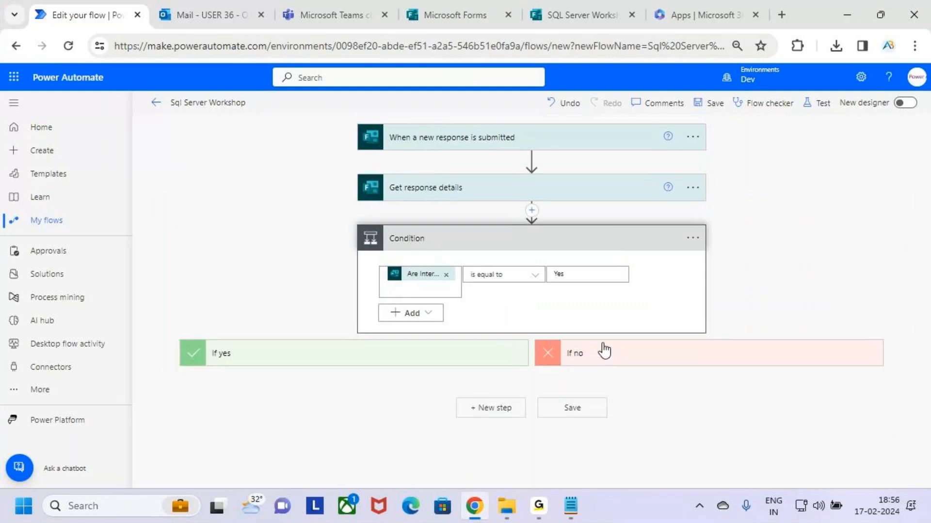
click(602, 242)
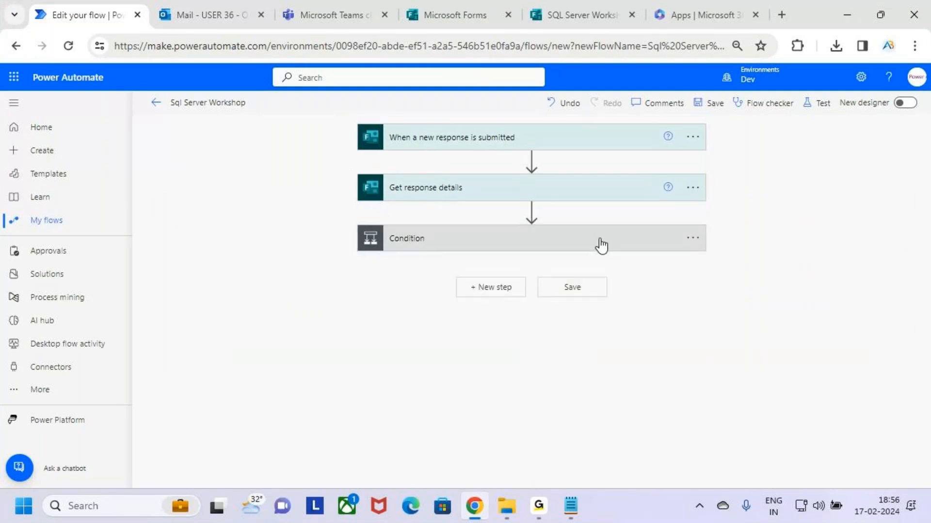
key(ctrl+2)
mouse_move(674, 305)
mouse_down()
mouse_move(684, 357)
mouse_move(699, 340)
mouse_move(775, 333)
mouse_move(789, 366)
mouse_up()
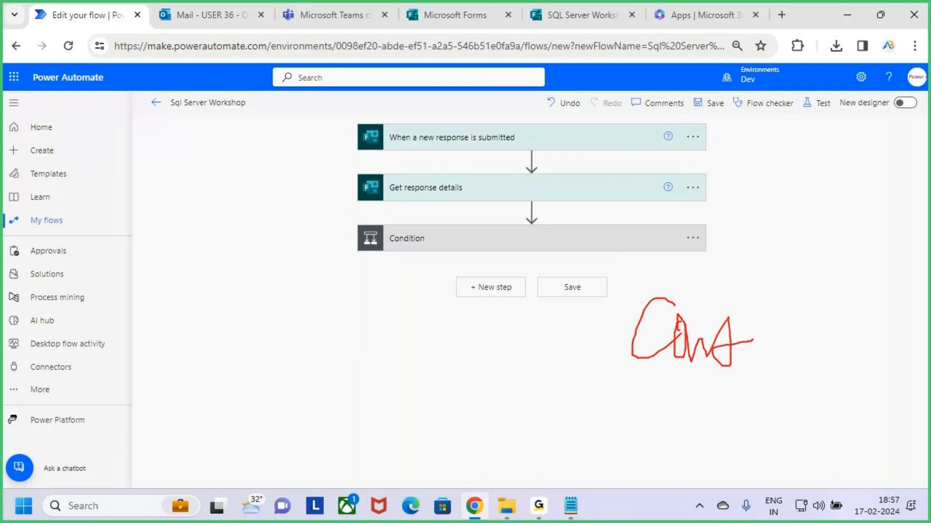
drag(704, 401, 781, 378)
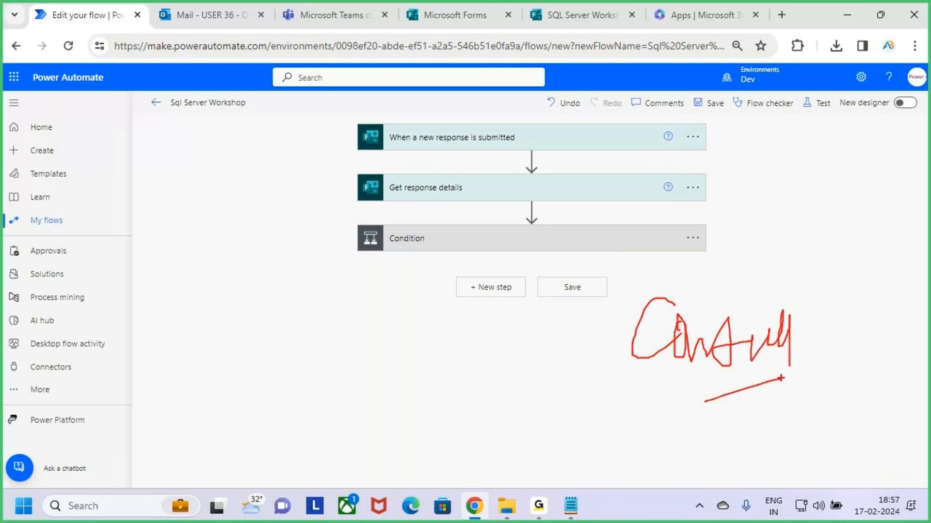
key(Escape)
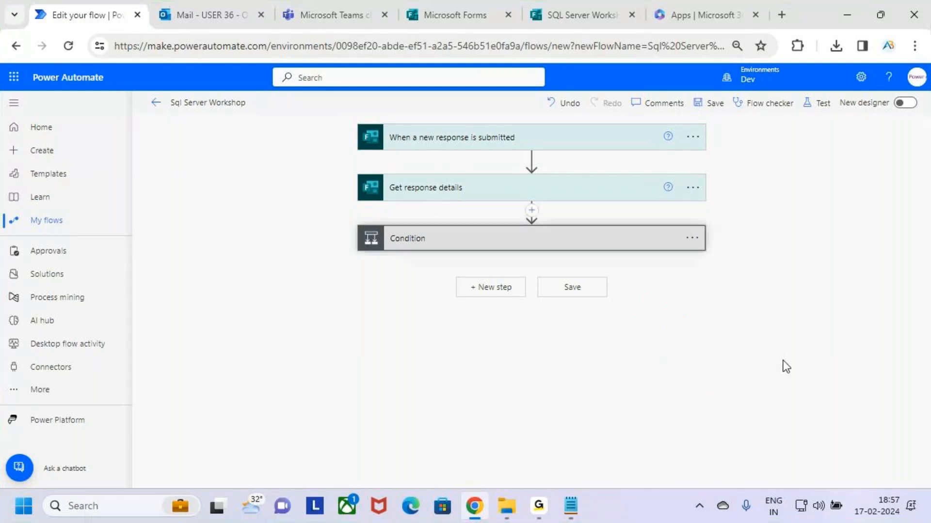
Expand the Condition step again and annotate its rule and branches
click(578, 241)
key(ctrl+2)
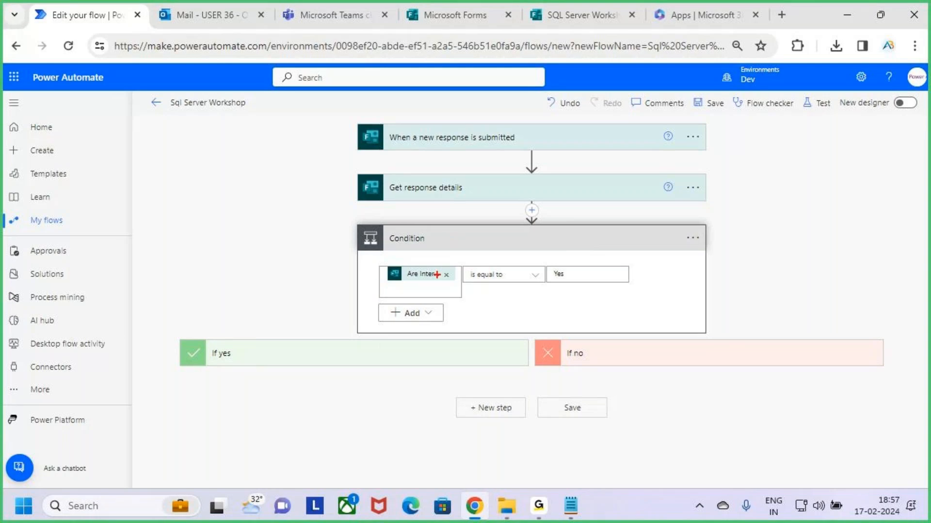
drag(370, 251, 616, 299)
drag(262, 361, 402, 285)
drag(683, 359, 758, 306)
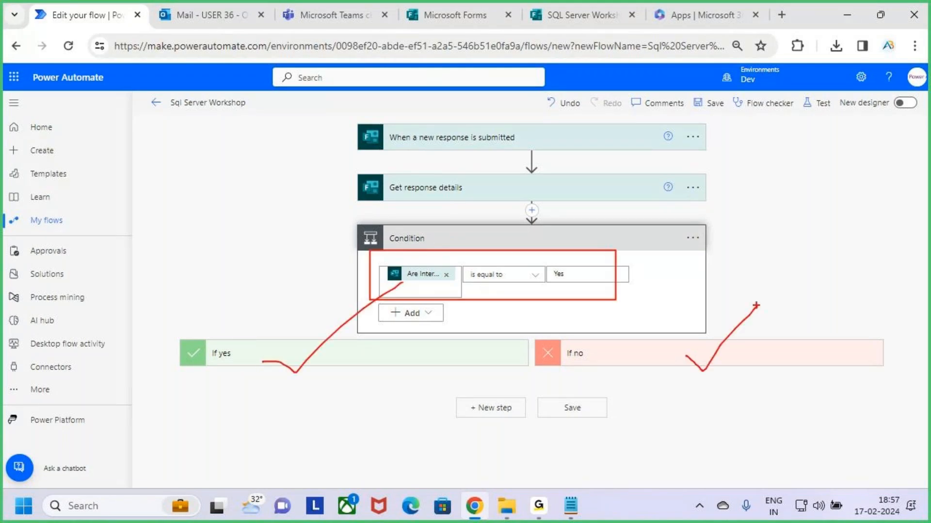
key(Escape)
Collapse the Condition, save the Sql Server Workshop flow, and start a manual test
click(629, 243)
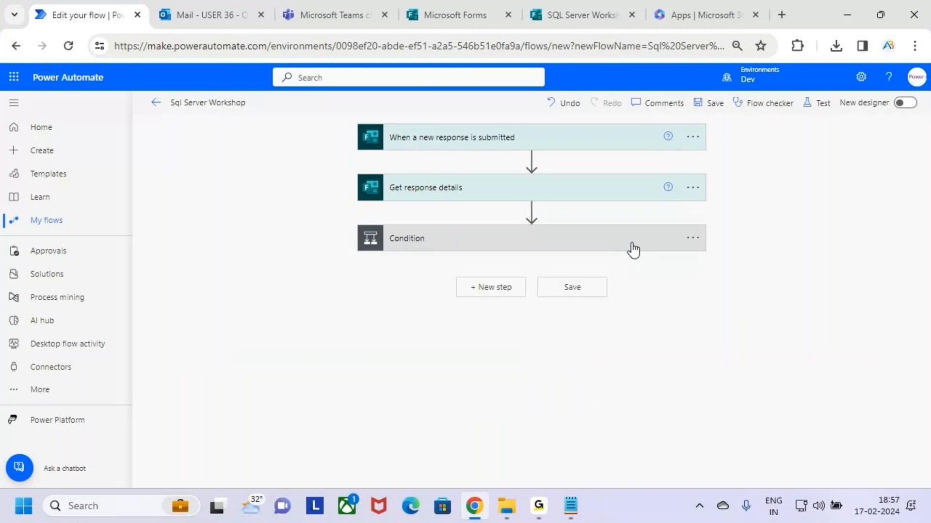
click(713, 106)
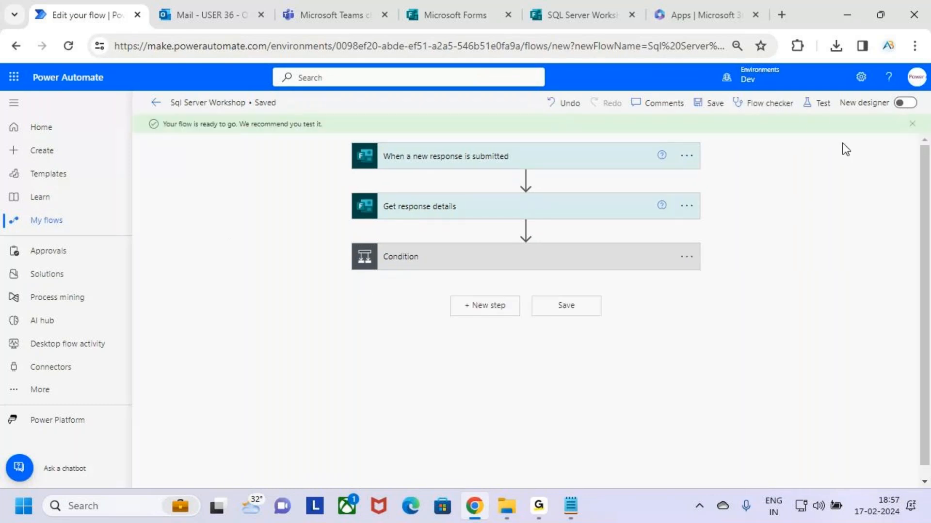
click(819, 107)
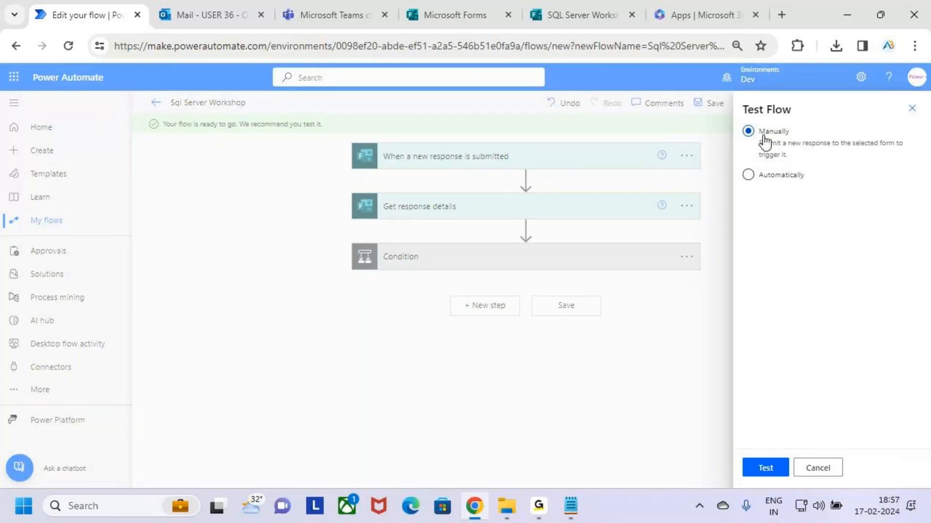
click(773, 469)
Switch to the SQL Server Workshop form and open its preview
click(575, 1)
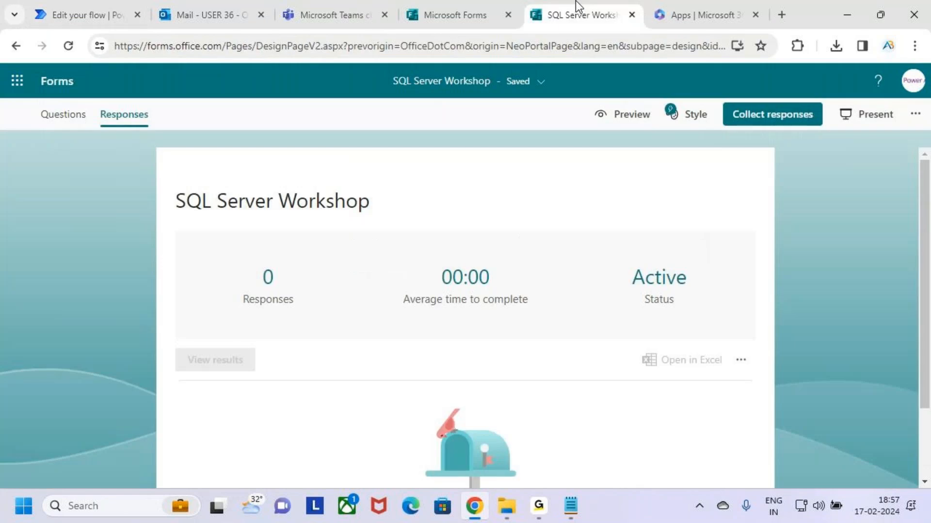
click(458, 7)
click(547, 10)
click(616, 118)
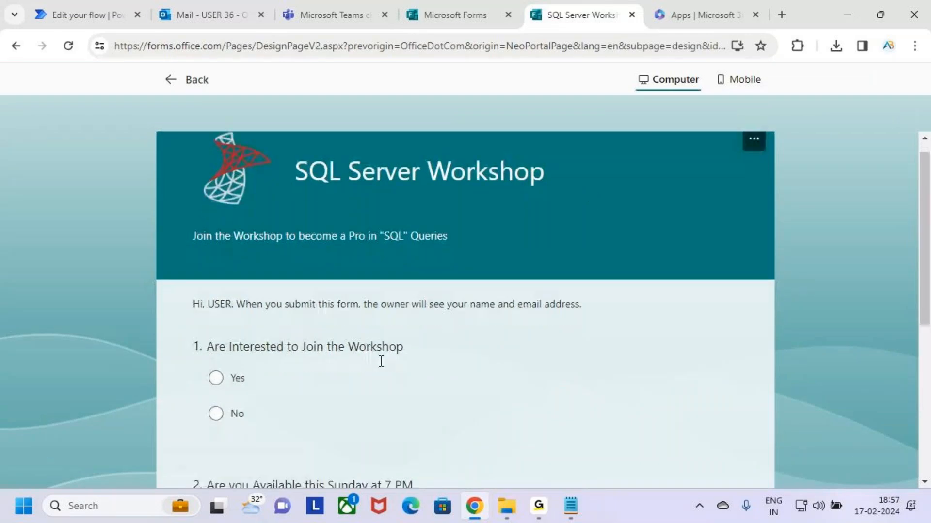
scroll(381, 361, down, 1)
Mark up the Yes/No workshop question in the form preview with the screen pen
drag(209, 321, 253, 286)
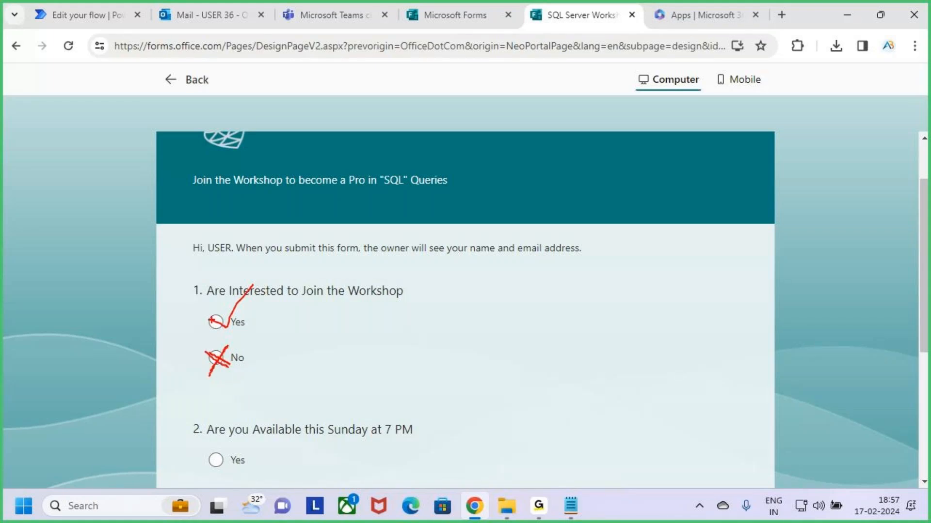
drag(227, 329, 265, 270)
key(Escape)
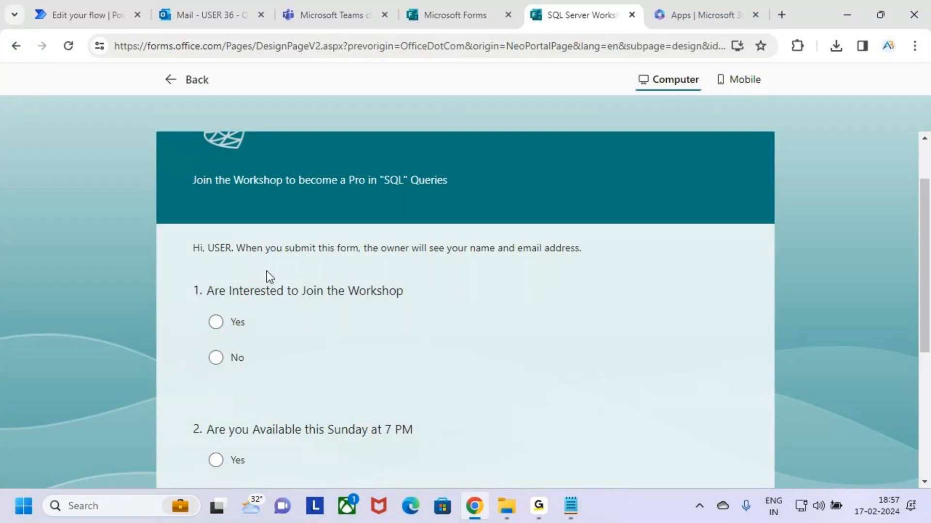
key(ctrl+2)
drag(206, 320, 246, 296)
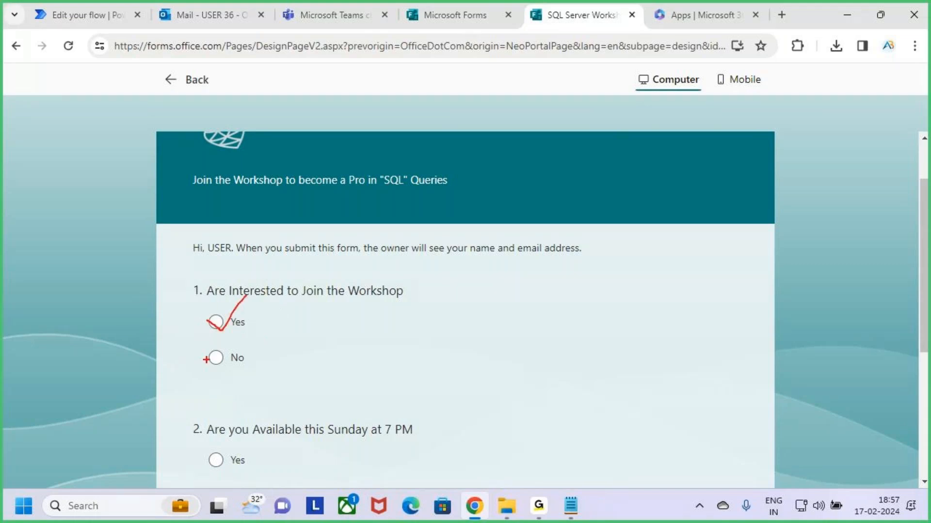
drag(226, 345, 200, 401)
key(Escape)
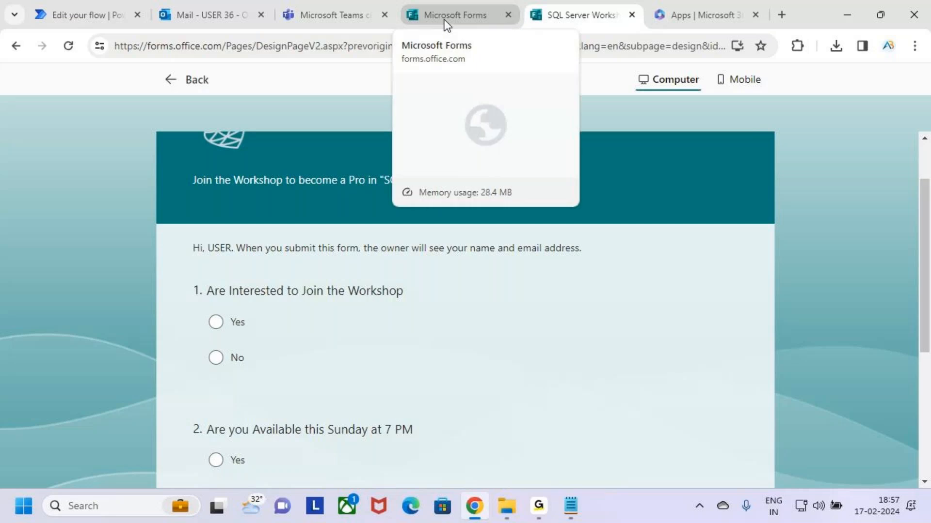
click(453, 8)
click(587, 7)
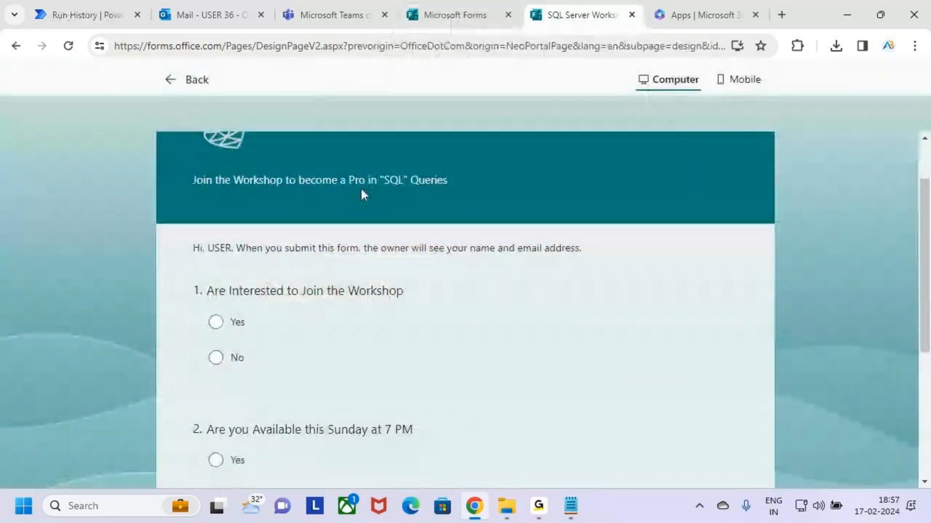
Return to the Responses page and scroll the charts showing two responses, one Yes, one No
click(180, 80)
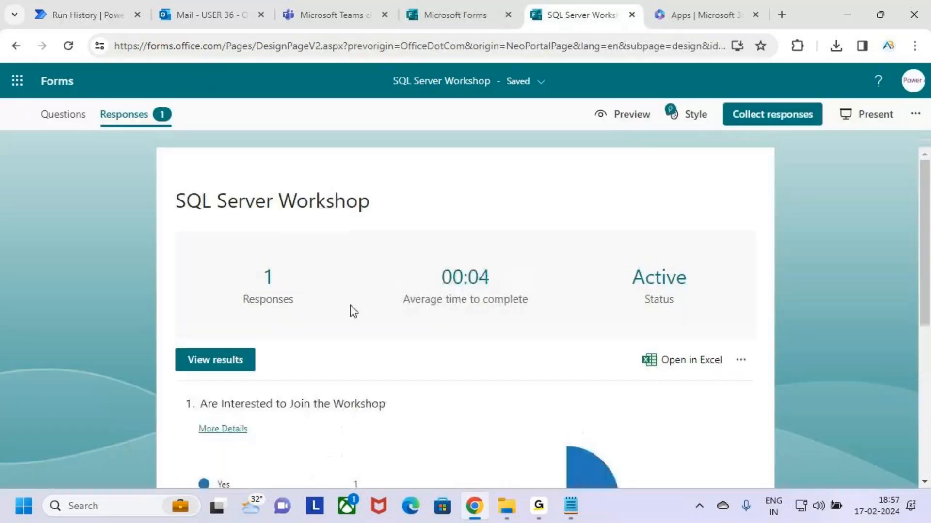
scroll(344, 359, down, 2)
scroll(348, 361, down, 2)
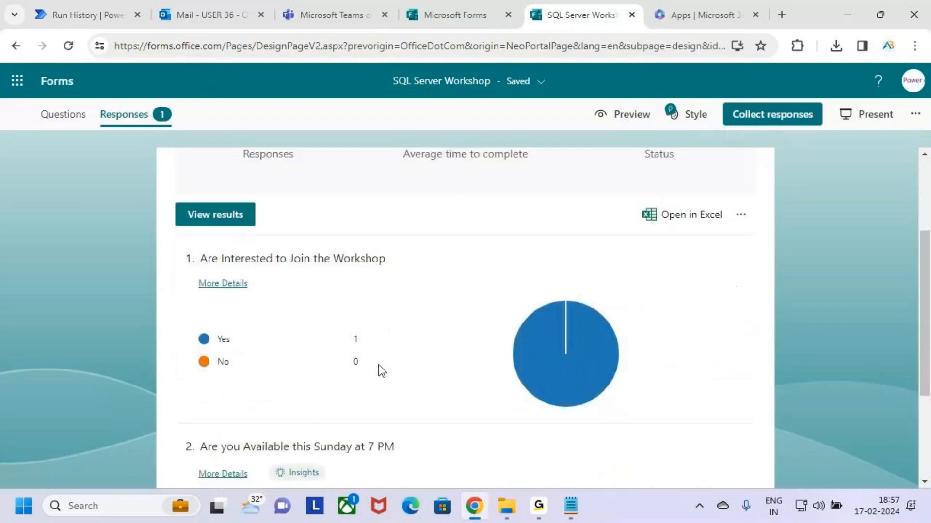
scroll(389, 367, down, 2)
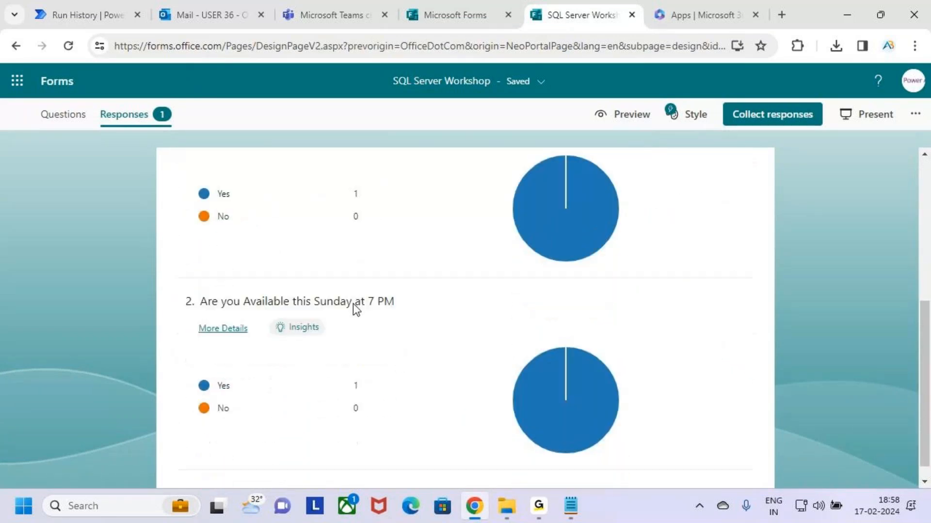
scroll(409, 316, up, 6)
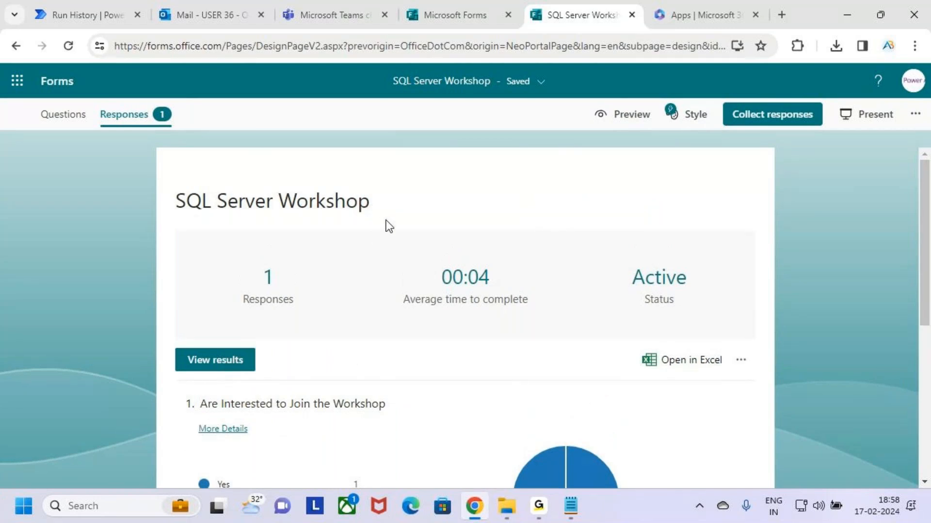
scroll(395, 279, down, 2)
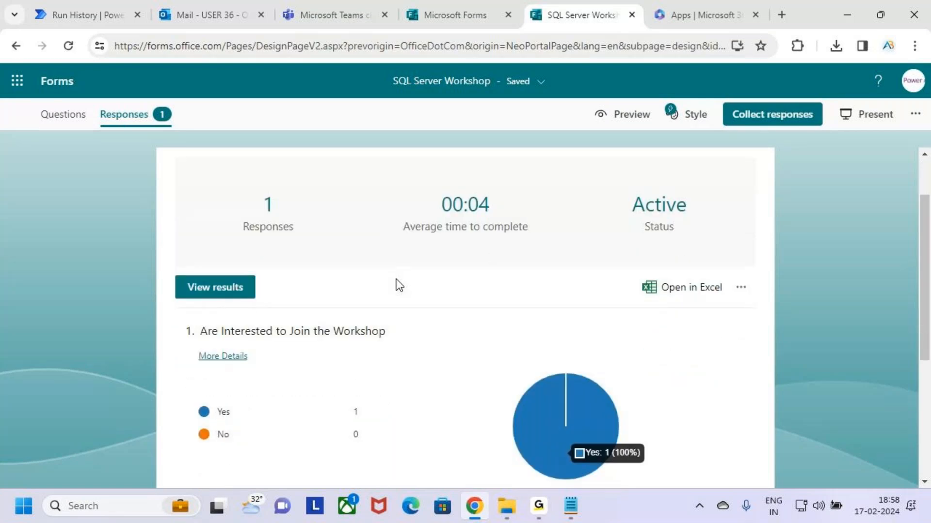
scroll(402, 287, down, 2)
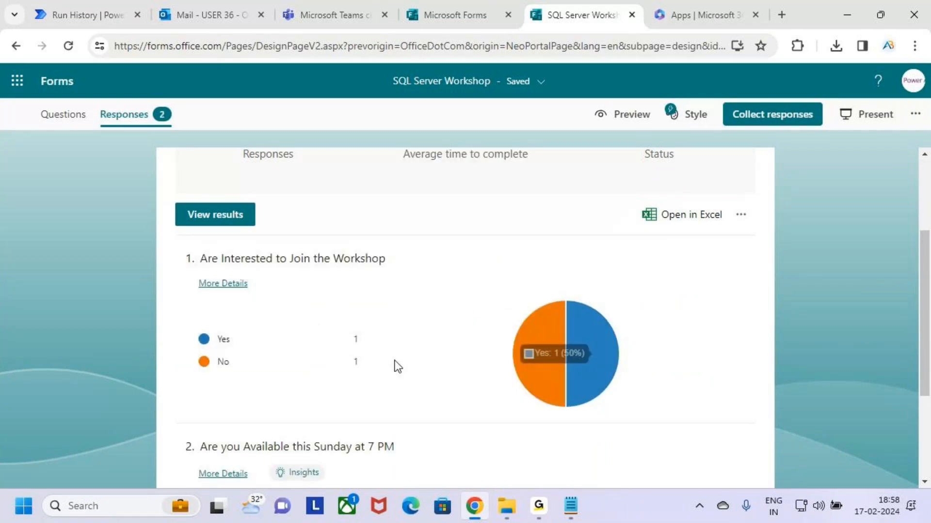
scroll(424, 310, down, 2)
scroll(385, 297, up, 3)
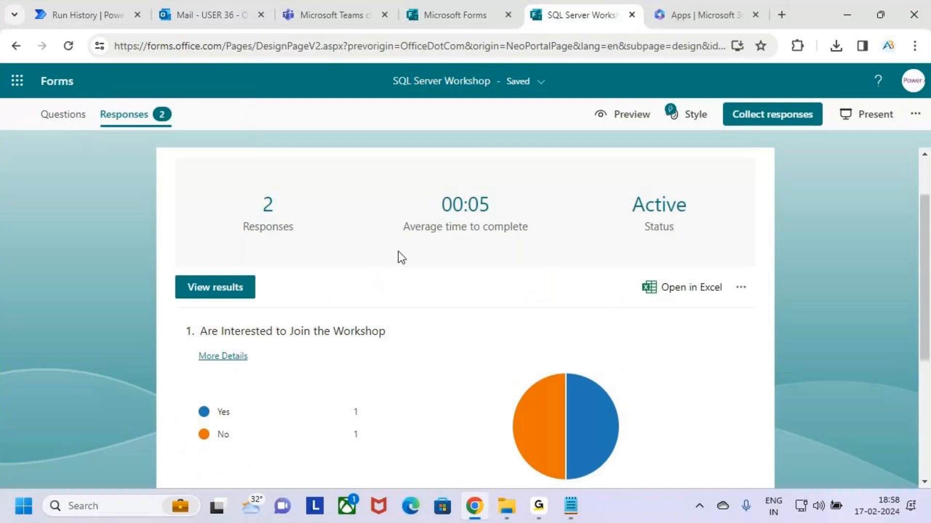
scroll(409, 269, down, 3)
Mark the Yes/No counts, then check the run history and the team's members in Teams
drag(345, 275, 393, 272)
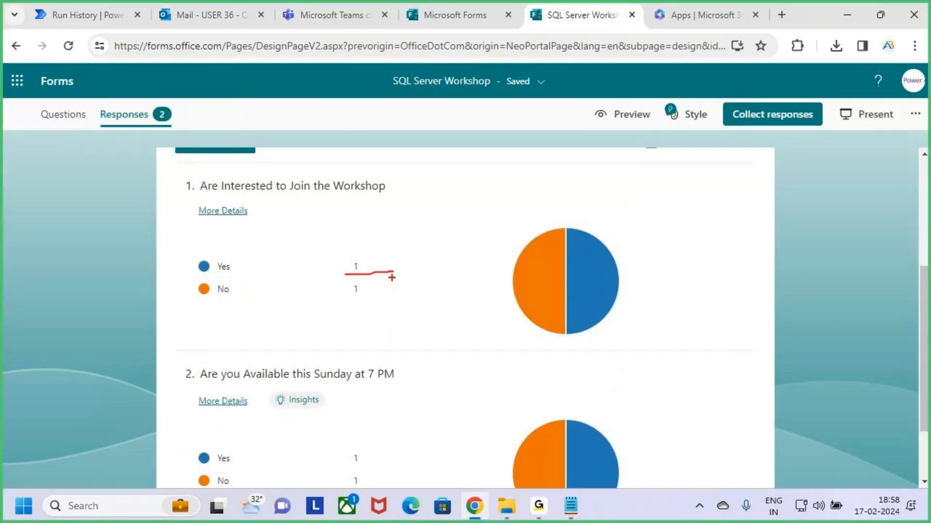
drag(333, 300, 387, 294)
key(Escape)
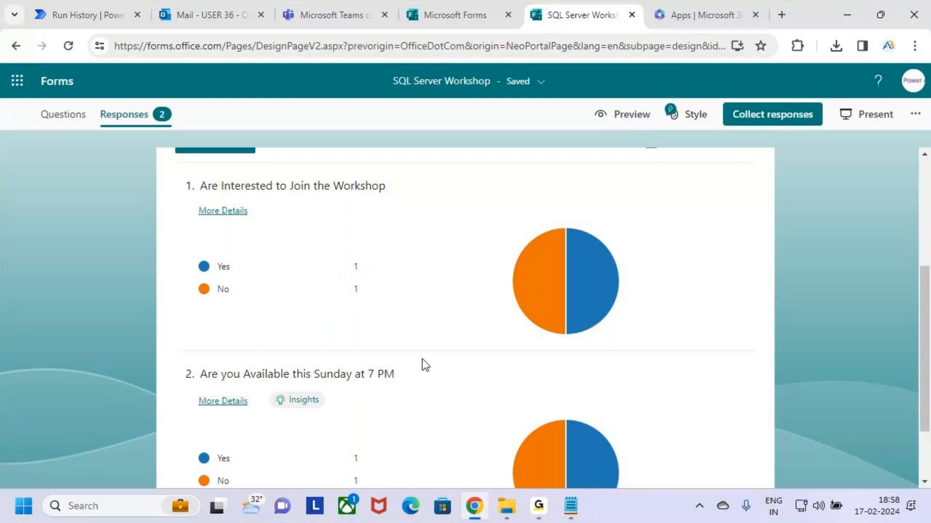
scroll(426, 364, up, 5)
click(83, 10)
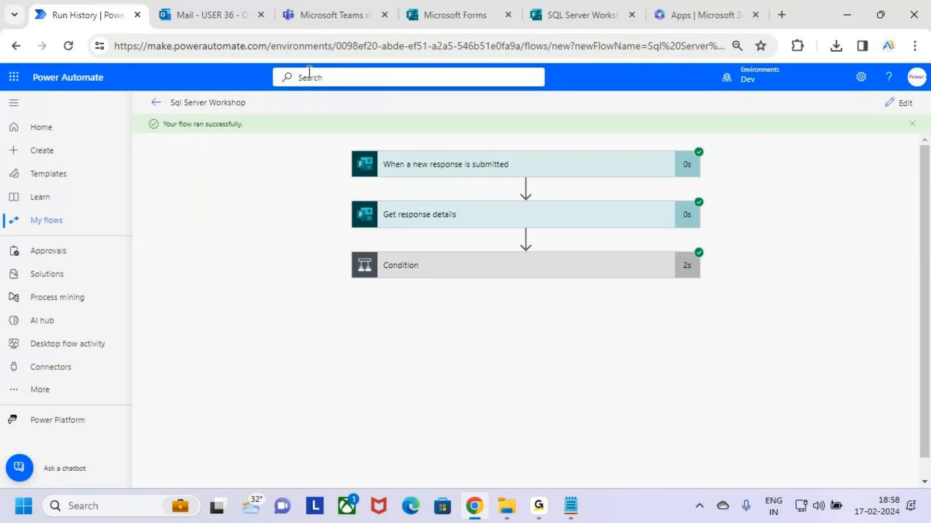
click(339, 10)
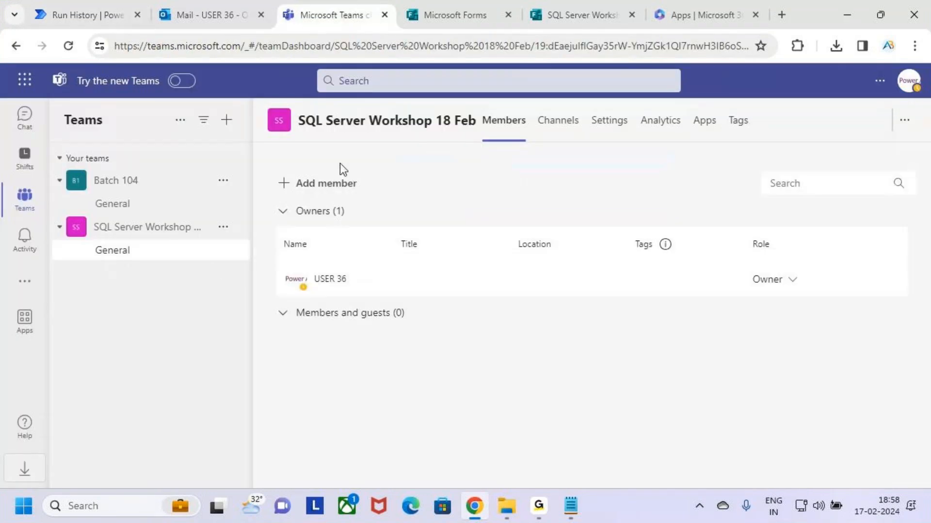
Reload Teams and expand the SQL Server Workshop 18 Feb team's Members and guests list
click(174, 236)
click(223, 227)
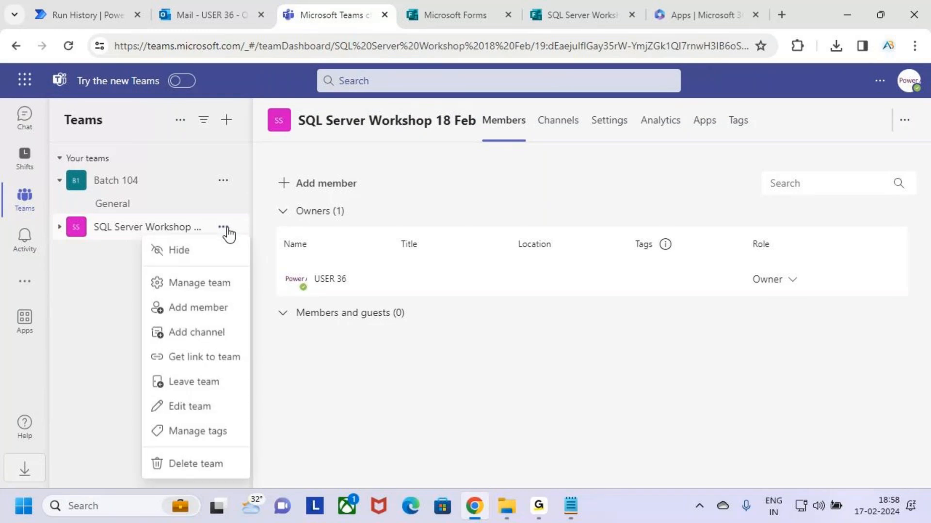
click(225, 289)
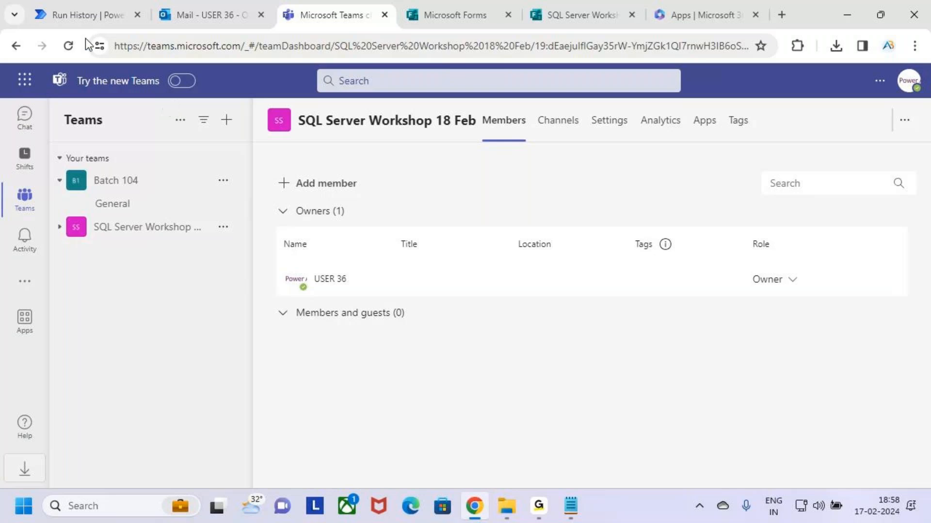
click(68, 46)
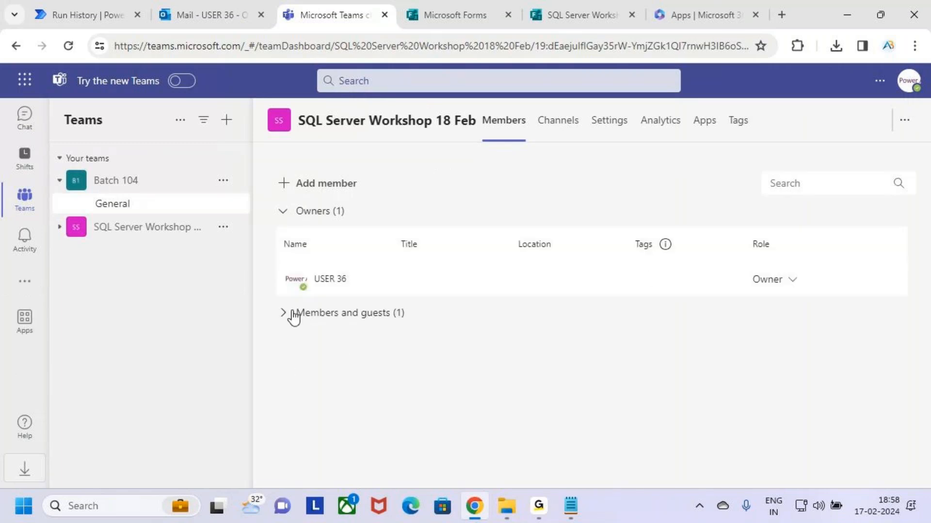
click(183, 234)
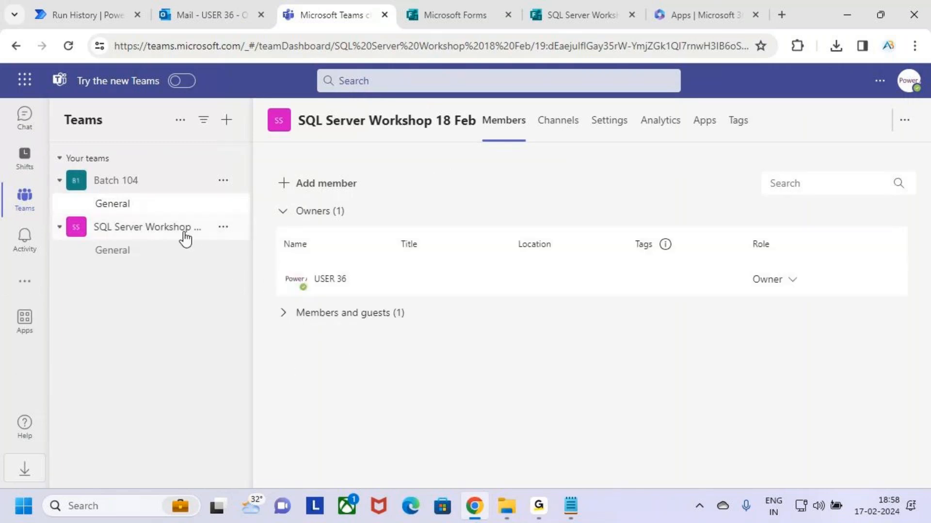
click(283, 314)
Highlight the newly added member, titled Designer, with the screen pen
drag(297, 369, 411, 394)
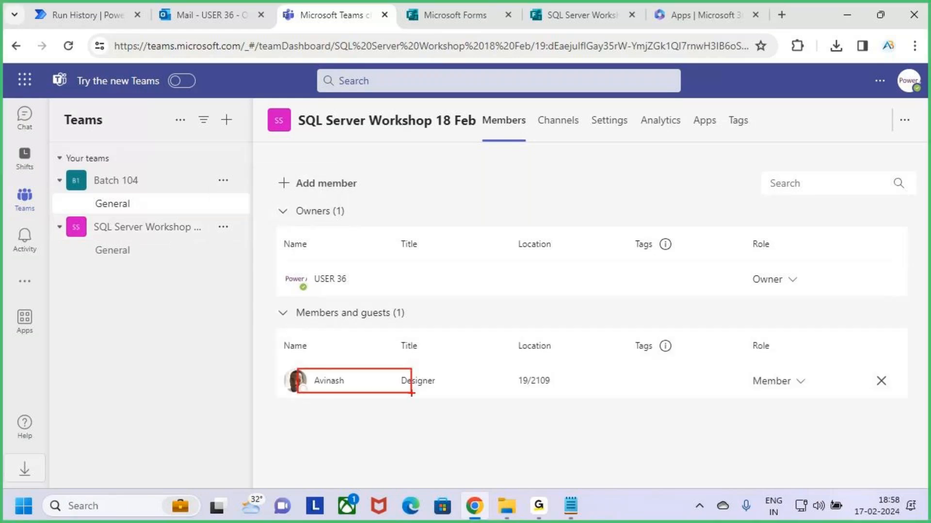
mouse_move(510, 264)
mouse_down()
mouse_move(494, 308)
mouse_move(594, 285)
mouse_up()
mouse_move(601, 269)
mouse_down()
mouse_move(621, 281)
mouse_move(615, 316)
mouse_up()
drag(649, 289, 673, 287)
drag(691, 262, 677, 291)
drag(365, 378, 420, 329)
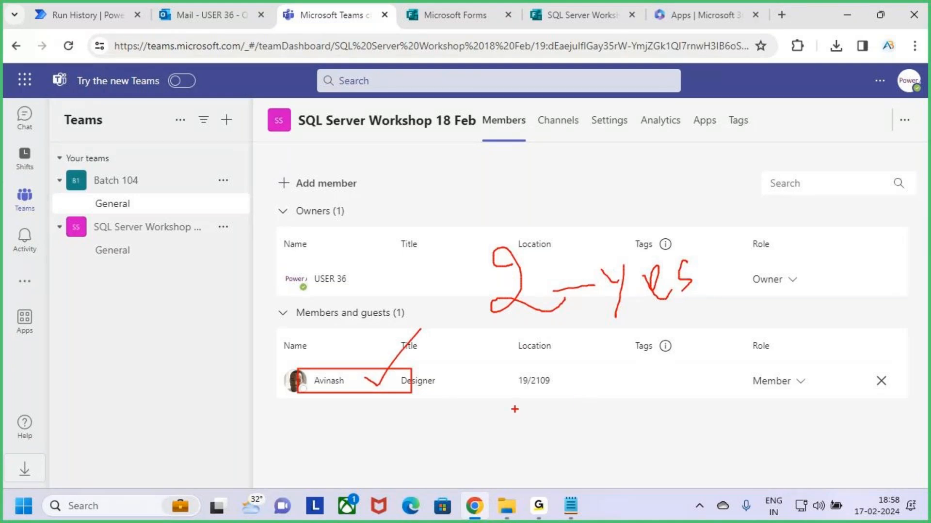
key(Escape)
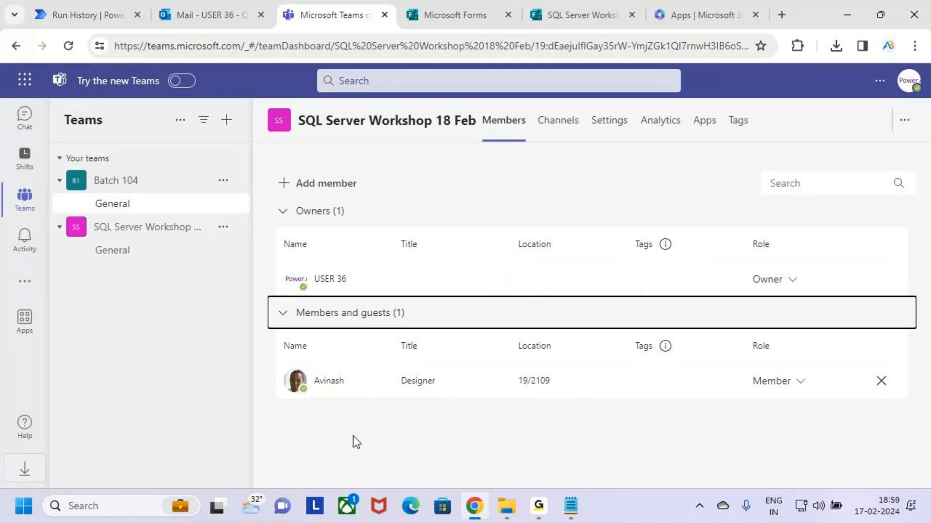
In Run History, expand the Condition step to confirm it evaluated to Yes
click(78, 6)
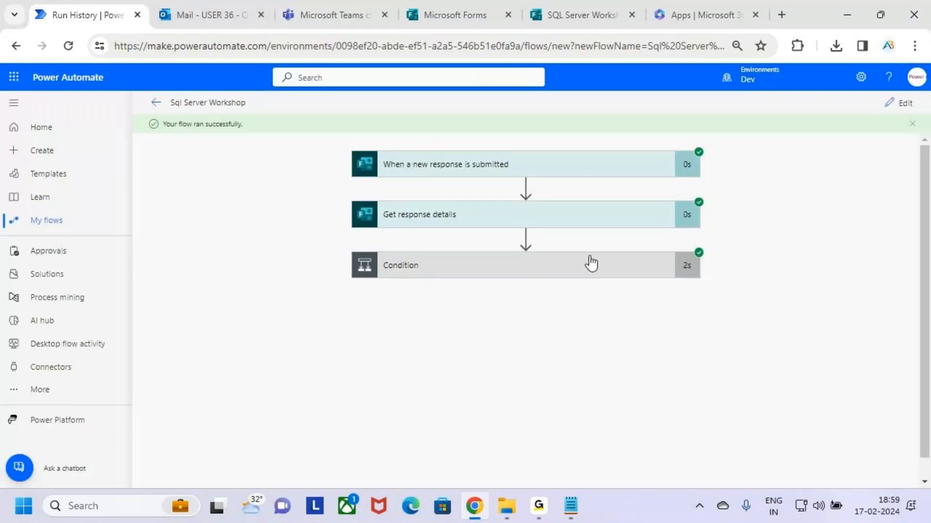
click(601, 272)
scroll(595, 293, down, 2)
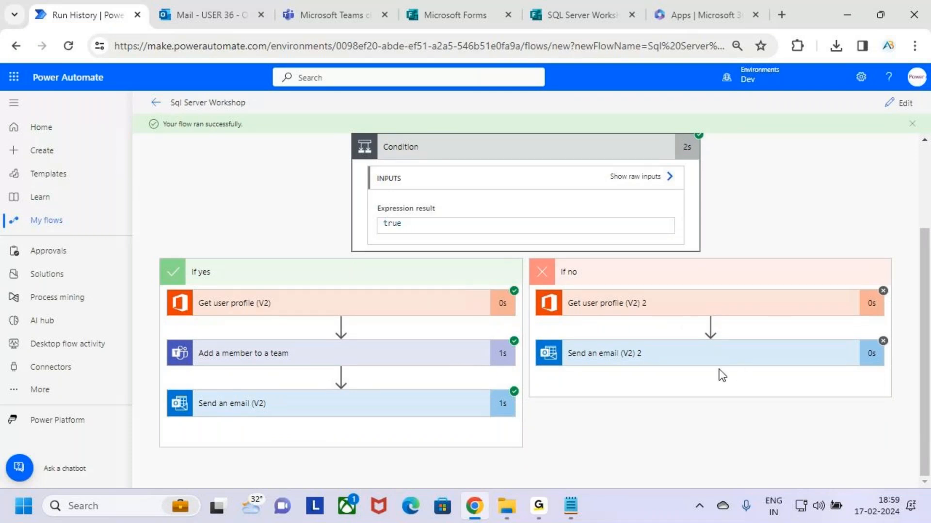
scroll(717, 371, up, 3)
click(583, 267)
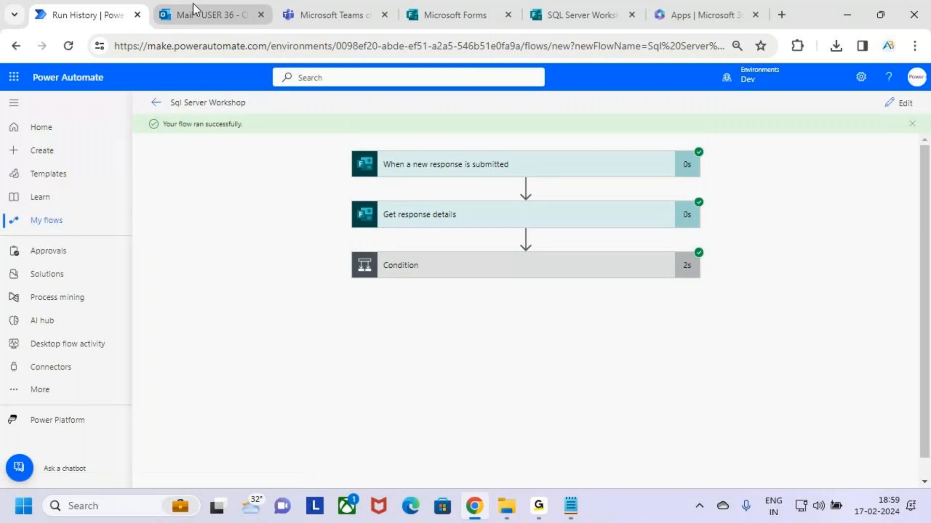
mouse_move(331, 5)
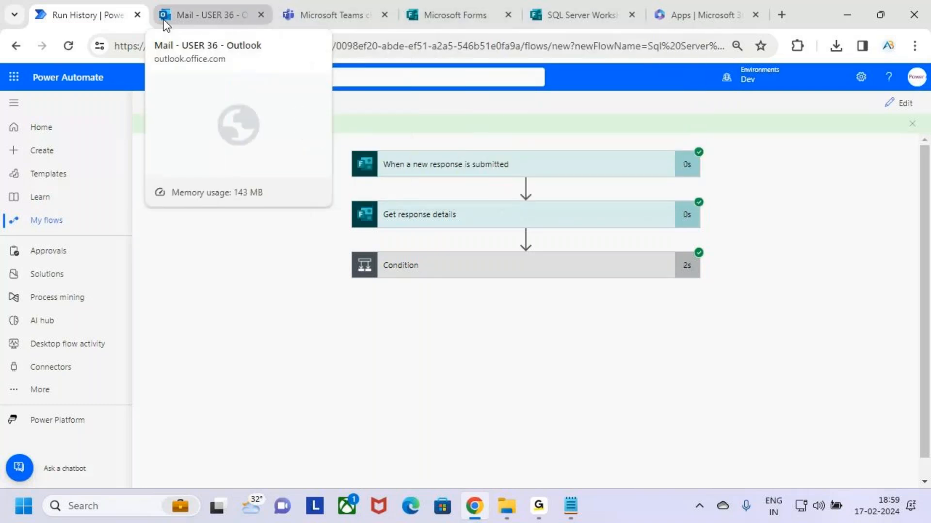
Check that the No-branch email was skipped, then open the flow for editing
scroll(745, 432, down, 1)
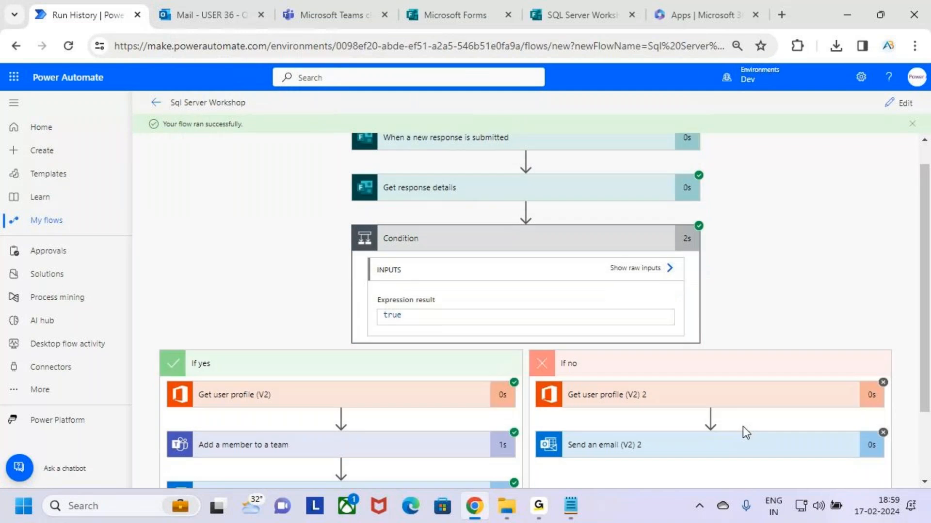
scroll(743, 426, down, 2)
click(738, 352)
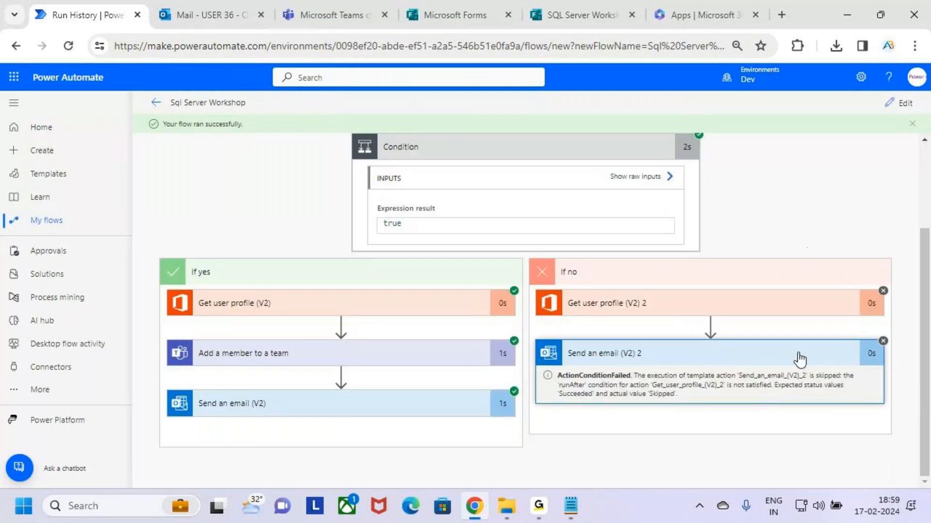
click(894, 103)
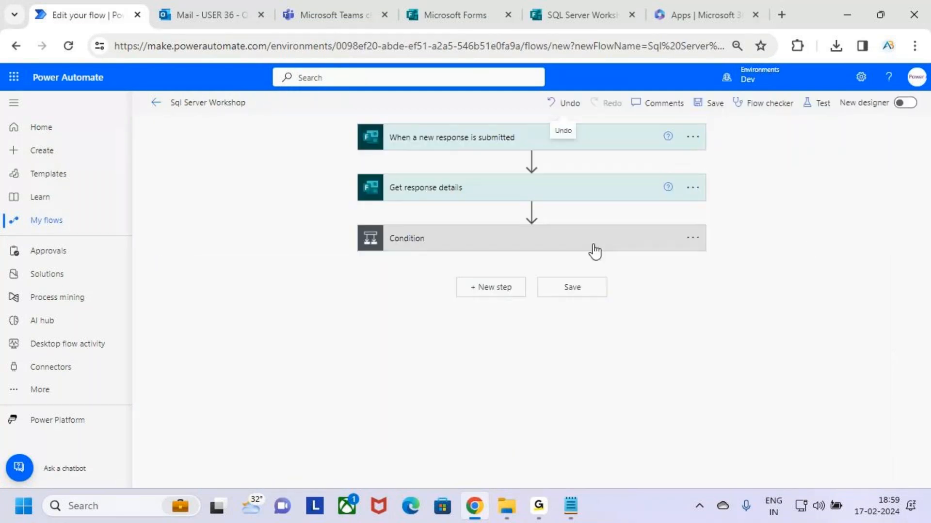
click(620, 246)
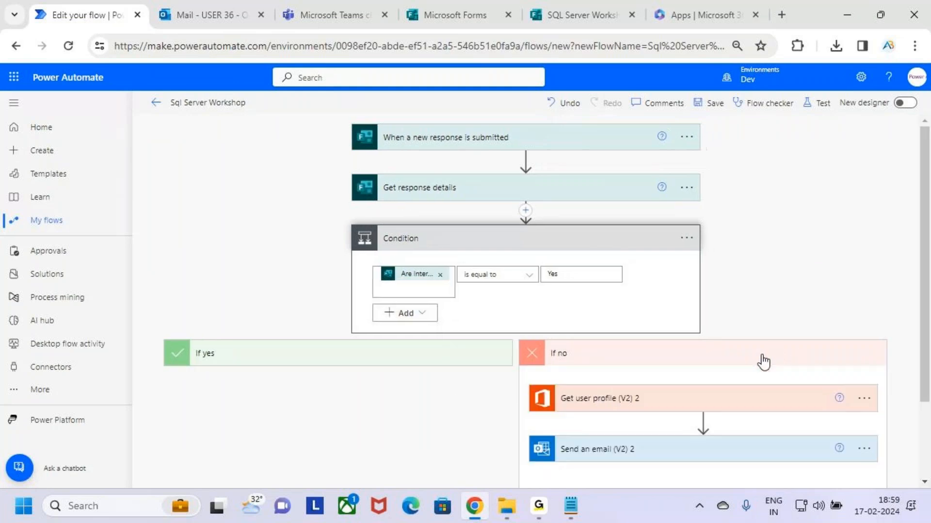
scroll(764, 362, down, 2)
click(756, 362)
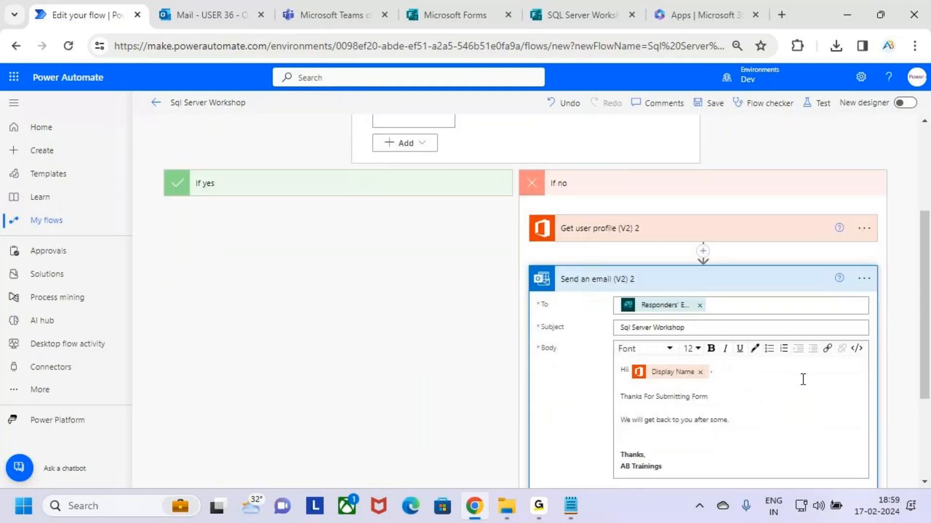
scroll(803, 379, down, 2)
drag(678, 389, 617, 290)
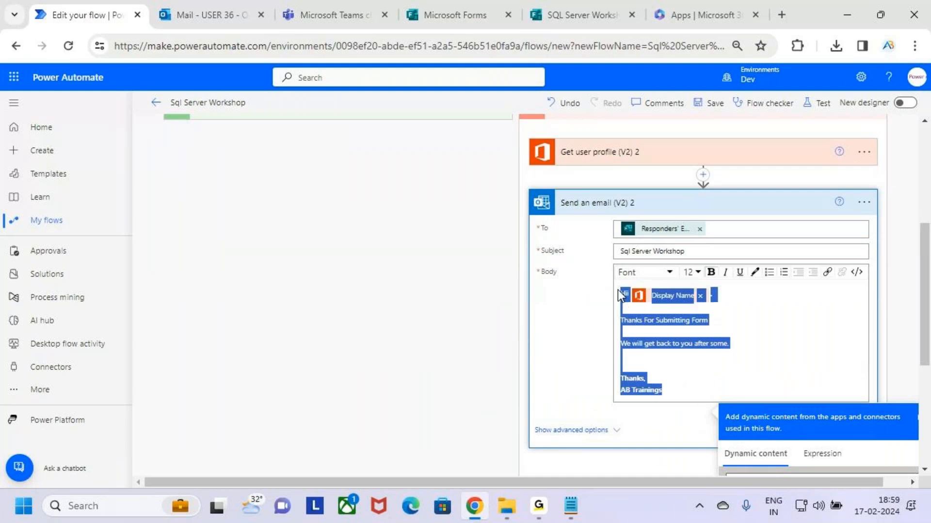
drag(662, 390, 755, 345)
click(785, 338)
click(769, 353)
scroll(743, 366, up, 5)
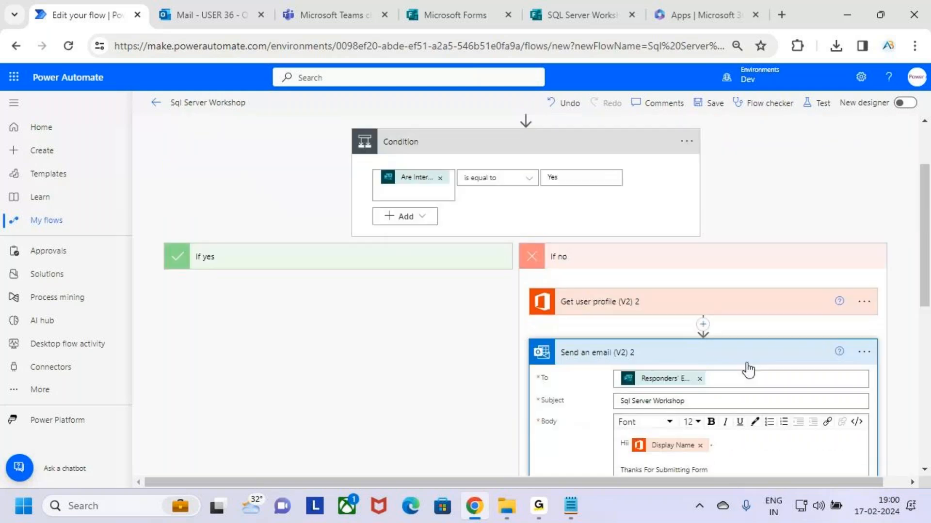
scroll(455, 332, down, 3)
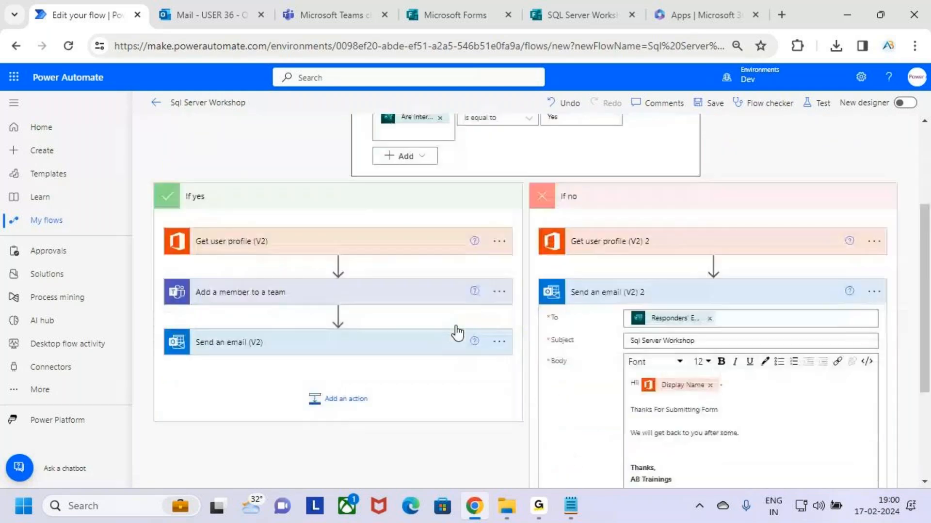
click(402, 284)
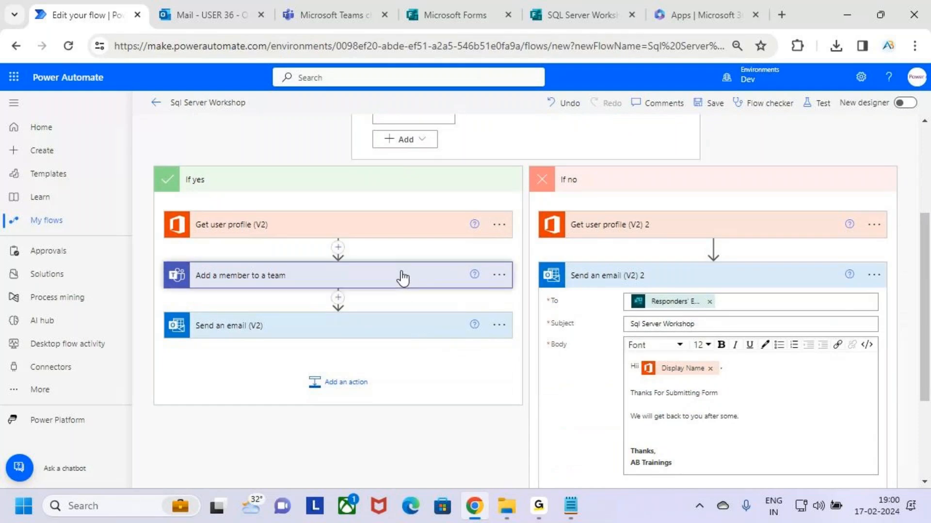
click(407, 288)
click(409, 290)
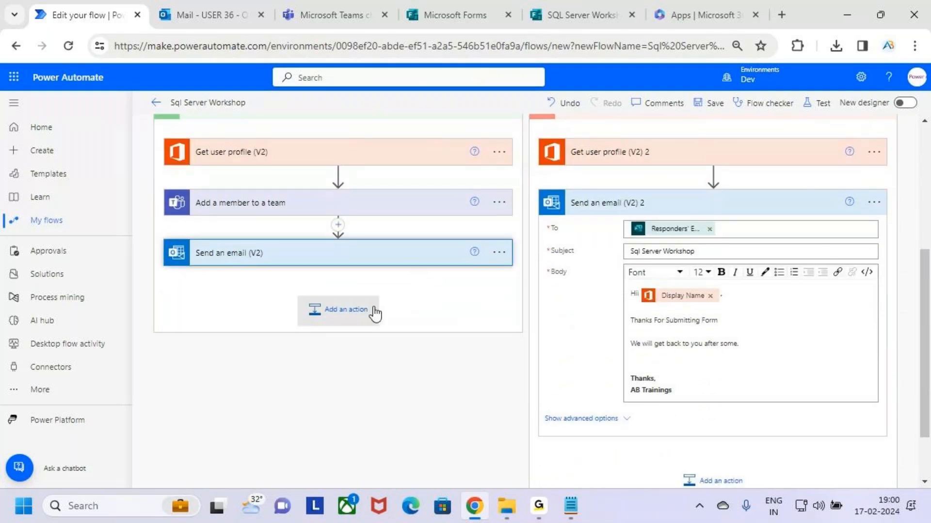
drag(343, 414, 255, 274)
click(400, 415)
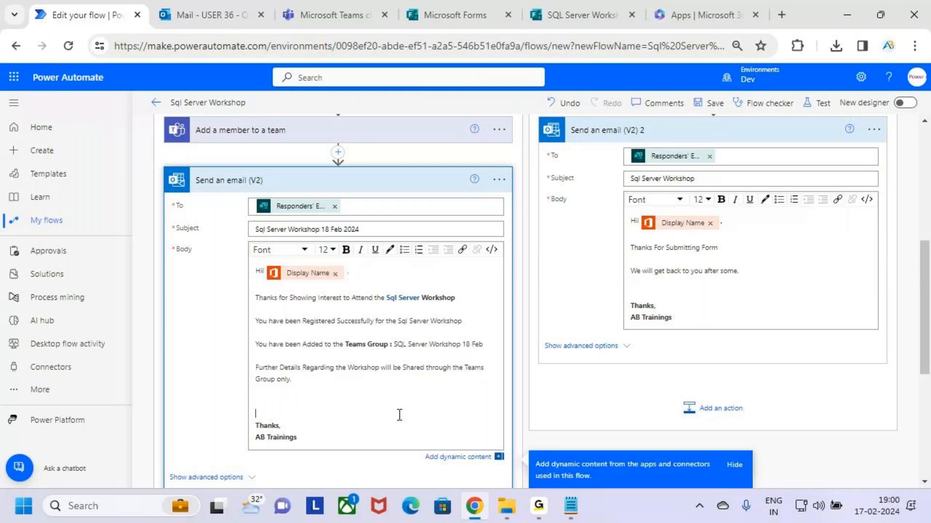
scroll(401, 415, up, 6)
click(565, 250)
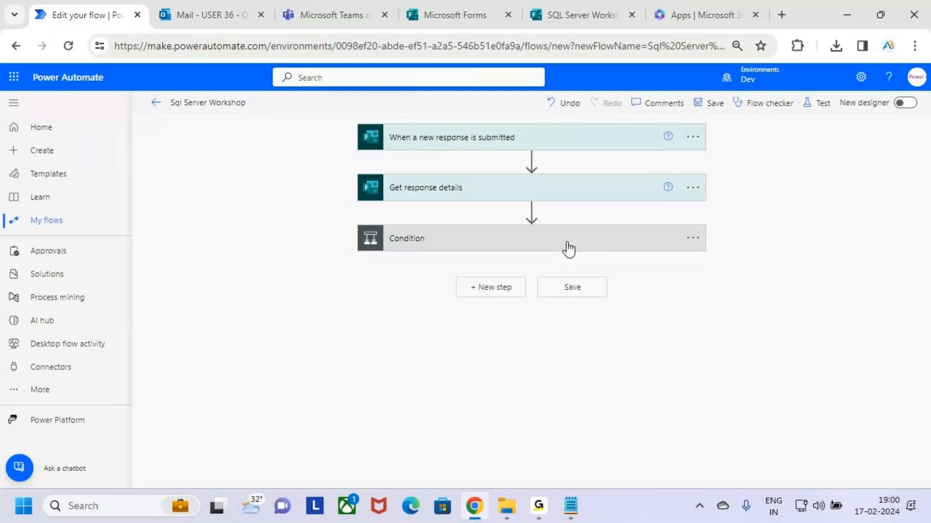
click(509, 245)
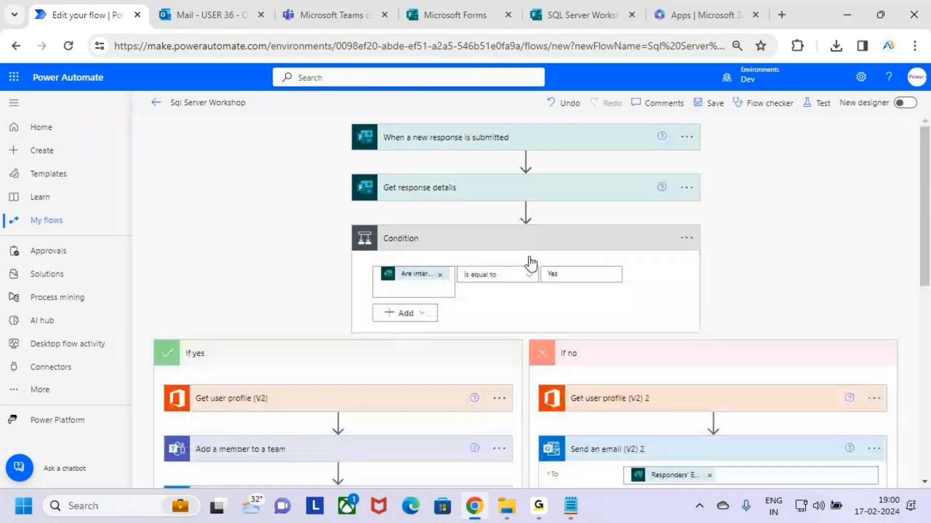
scroll(507, 296, down, 2)
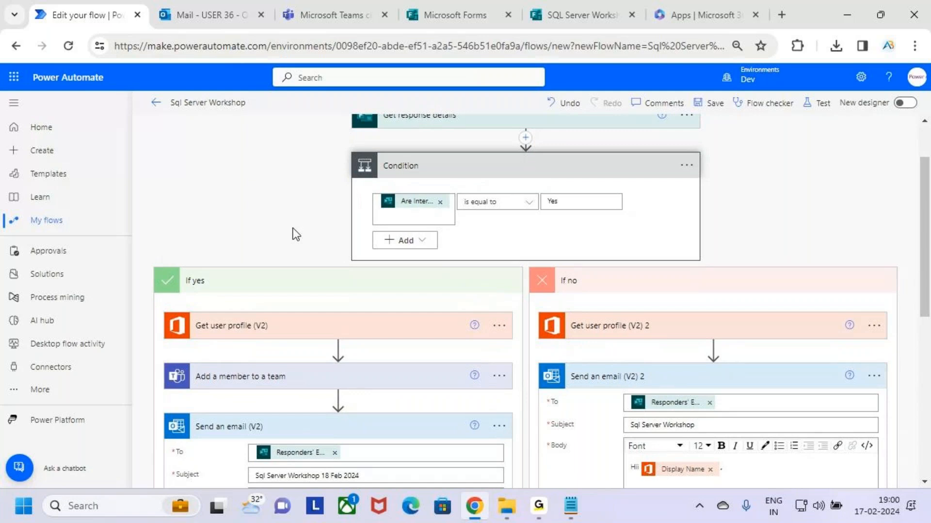
key(ctrl+minus)
key(ctrl+minus)
key(ctrl+minus)
key(ctrl+minus)
key(ctrl+minus)
key(ctrl+minus)
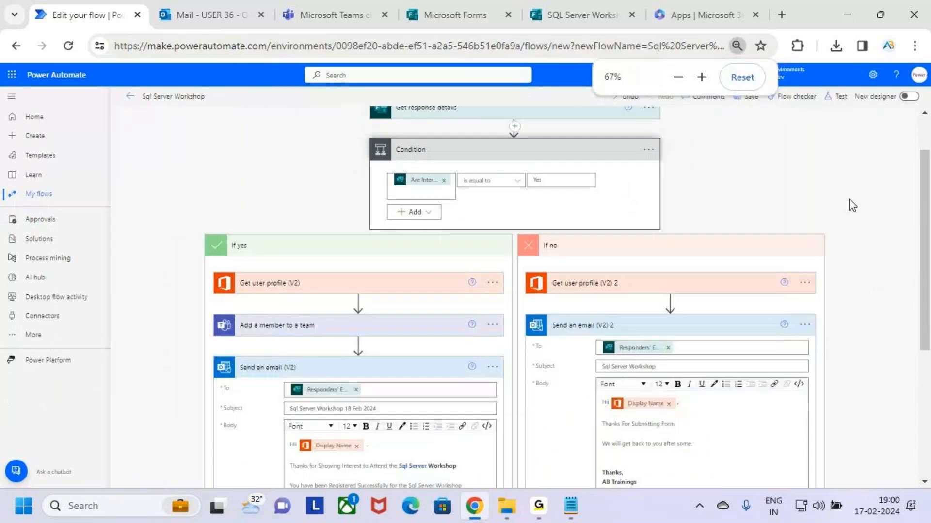
key(ctrl+plus)
key(ctrl+plus)
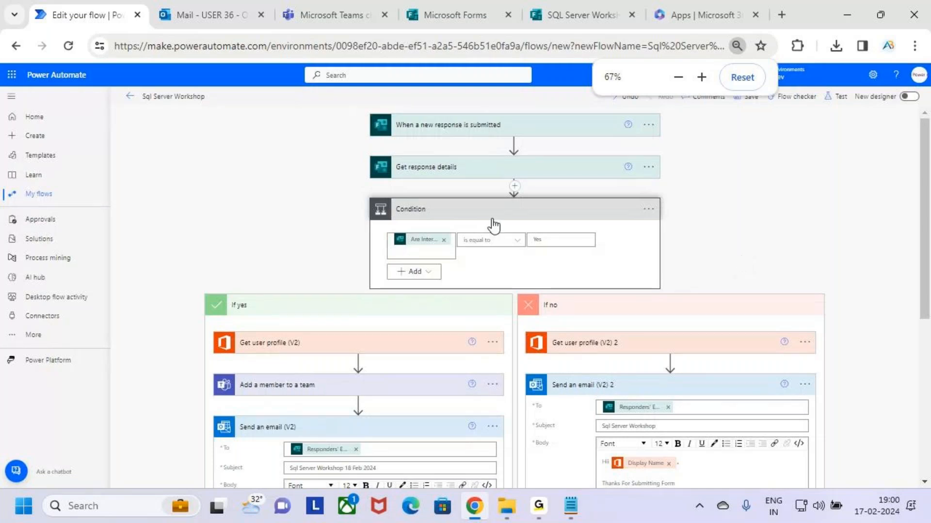
key(ctrl+plus)
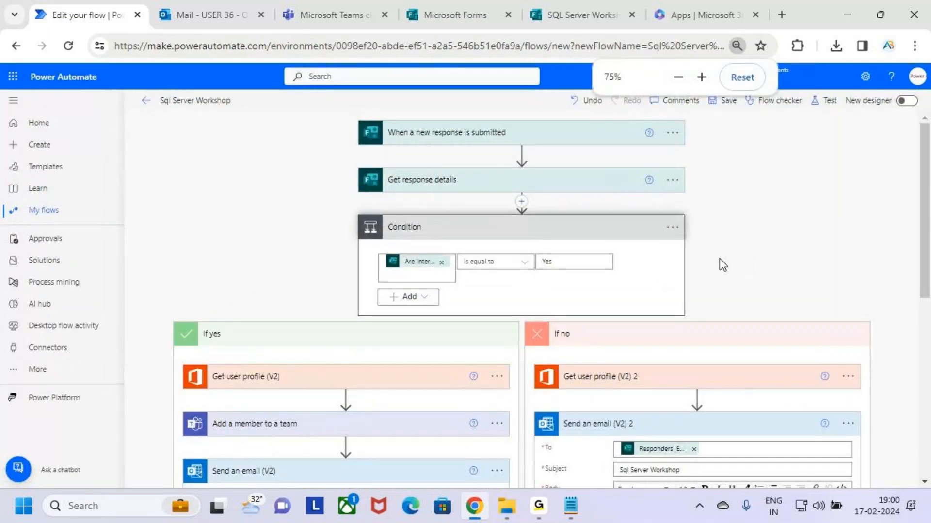
key(ctrl+plus)
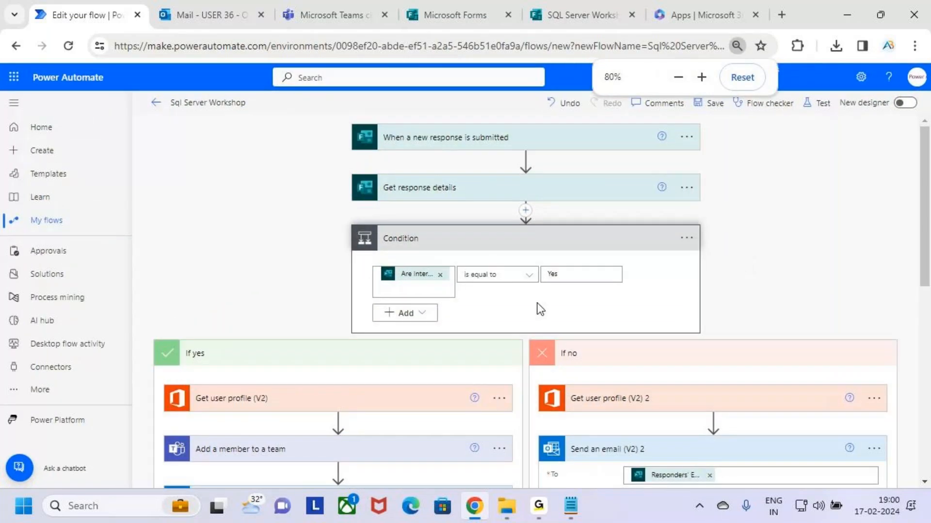
scroll(539, 309, down, 10)
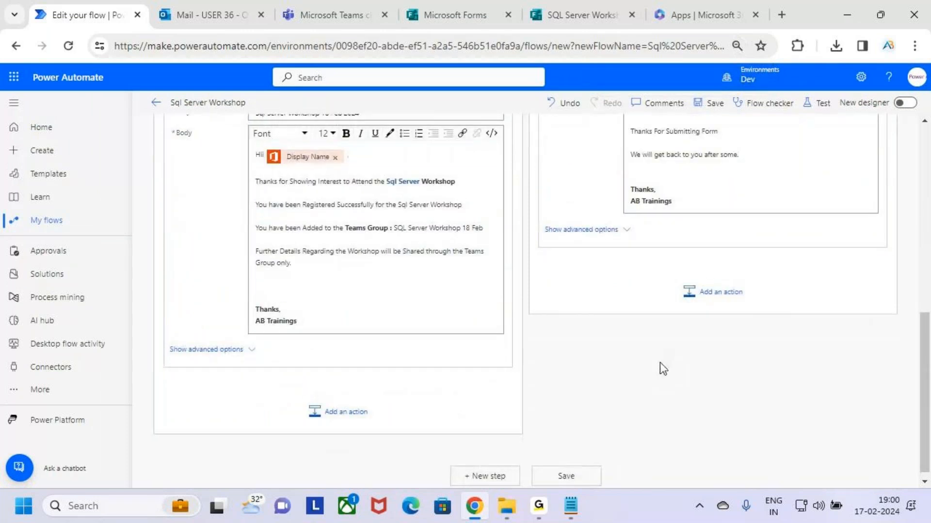
scroll(659, 363, up, 10)
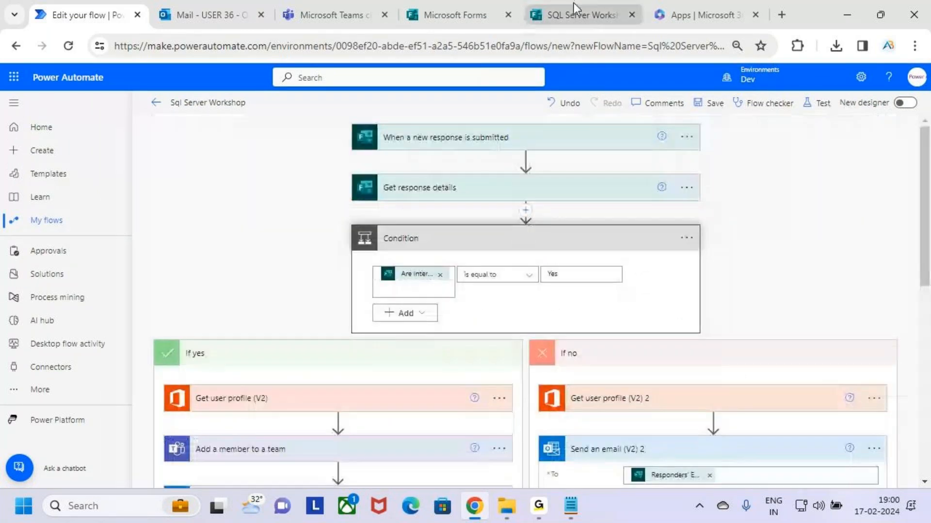
click(574, 10)
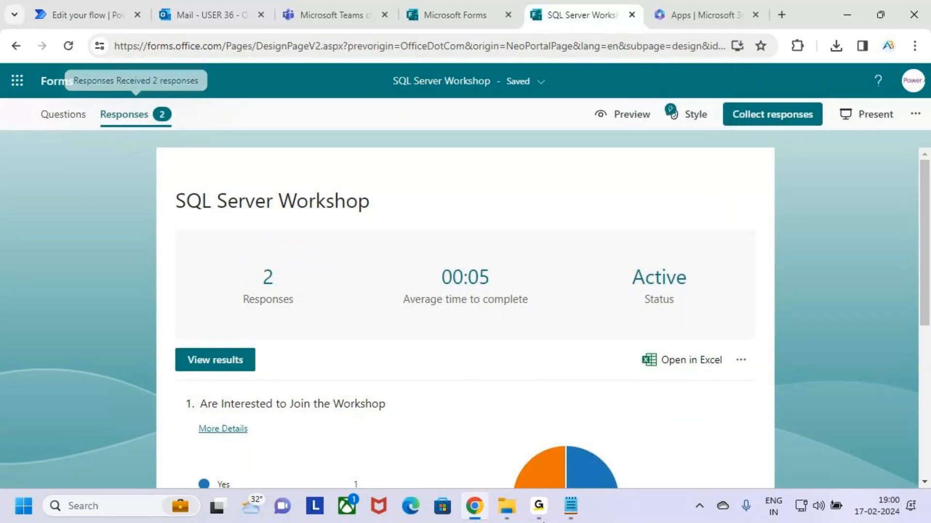
click(321, 11)
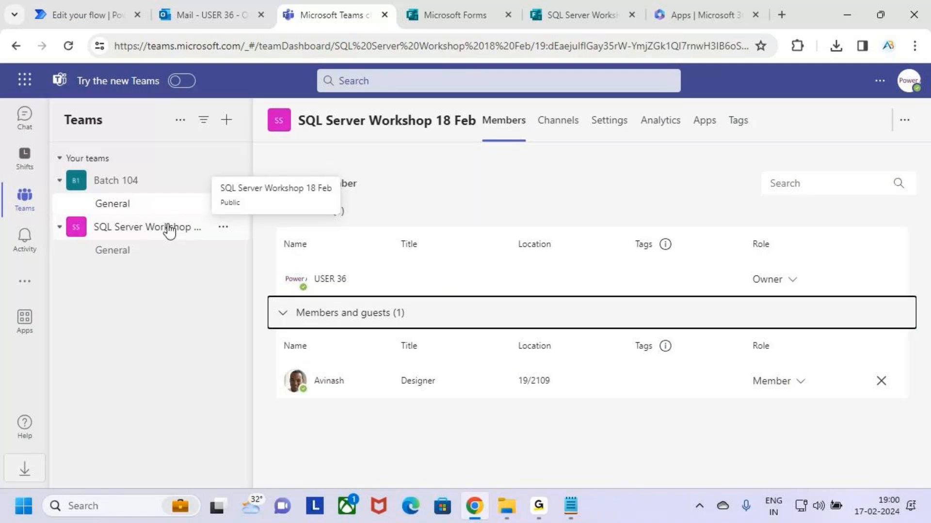
Underline the trigger, Get response details, Condition title and tested question in the designer
click(60, 1)
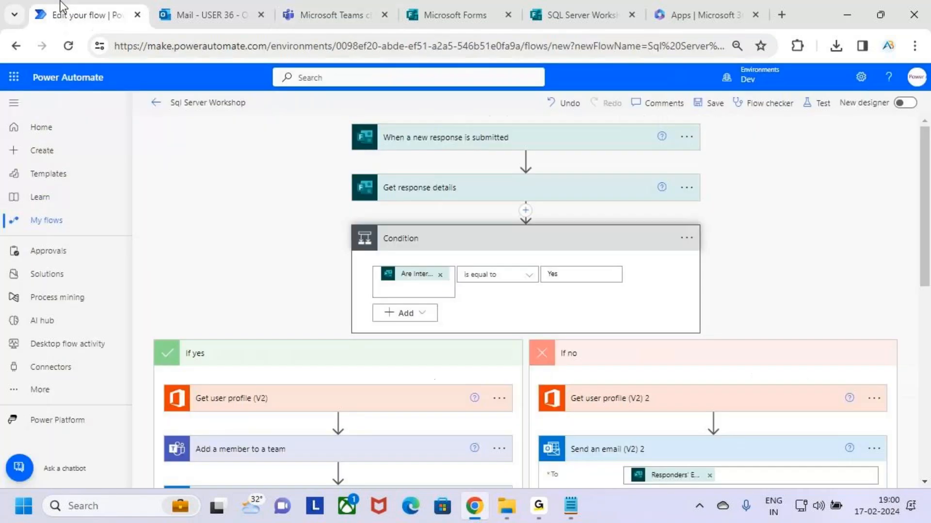
drag(527, 138, 422, 150)
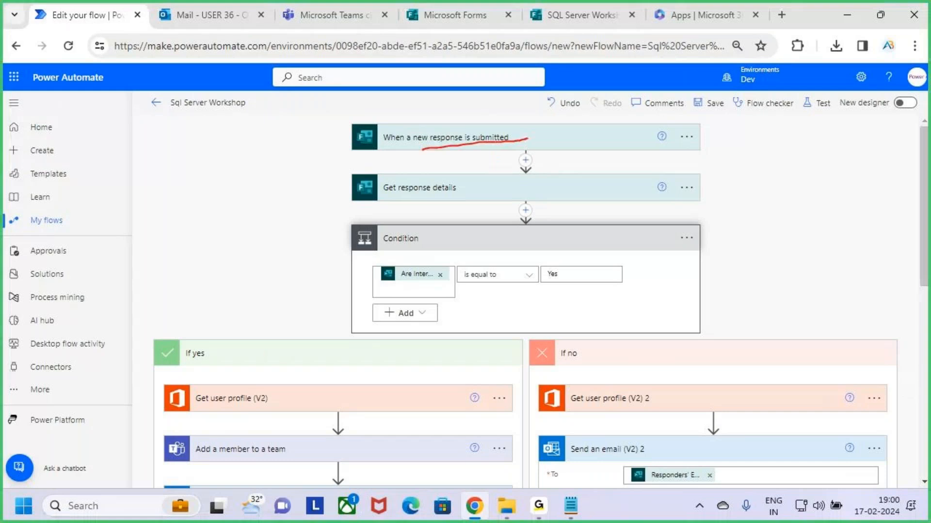
drag(467, 194, 416, 202)
drag(439, 248, 495, 246)
mouse_move(407, 288)
mouse_down()
mouse_move(382, 288)
mouse_move(592, 280)
mouse_up()
key(Escape)
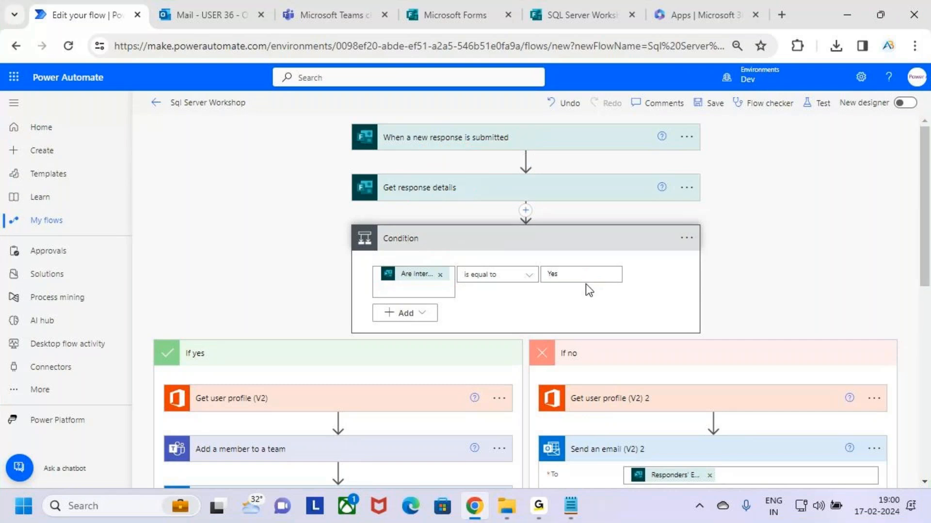
Frame the If yes and If no branches with the pen, then collapse the Condition step
scroll(586, 289, down, 3)
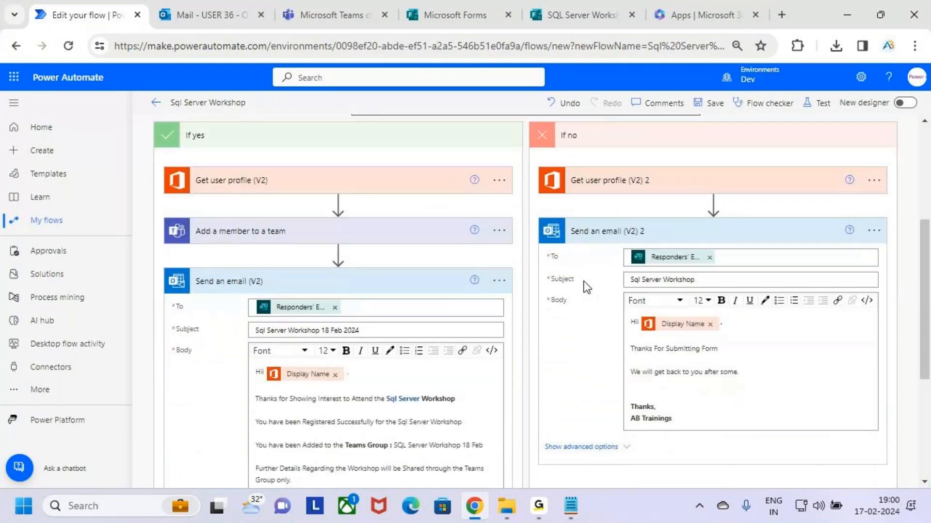
key(ctrl+2)
mouse_move(147, 138)
mouse_down()
mouse_move(218, 217)
mouse_move(459, 441)
mouse_move(495, 461)
mouse_up()
drag(527, 134, 896, 453)
key(Escape)
scroll(691, 453, up, 3)
click(612, 244)
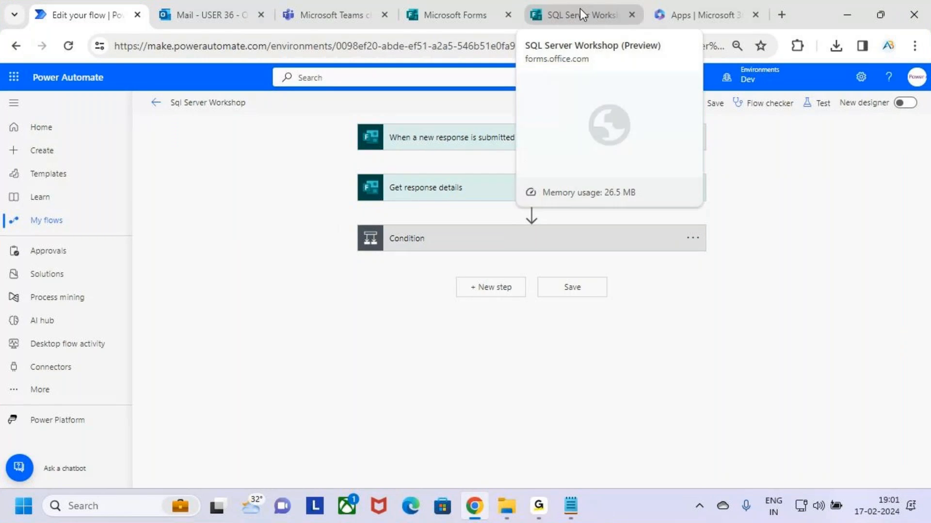
Preview the SQL Server Workshop form, then bring up the 3.Cloud Flows notes in Notepad
click(579, 8)
click(622, 116)
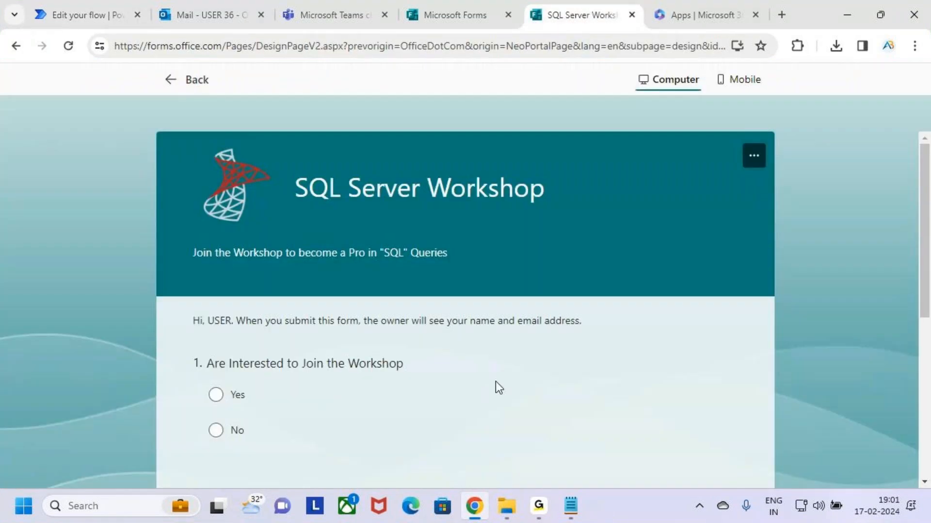
scroll(522, 341, down, 6)
scroll(523, 341, up, 6)
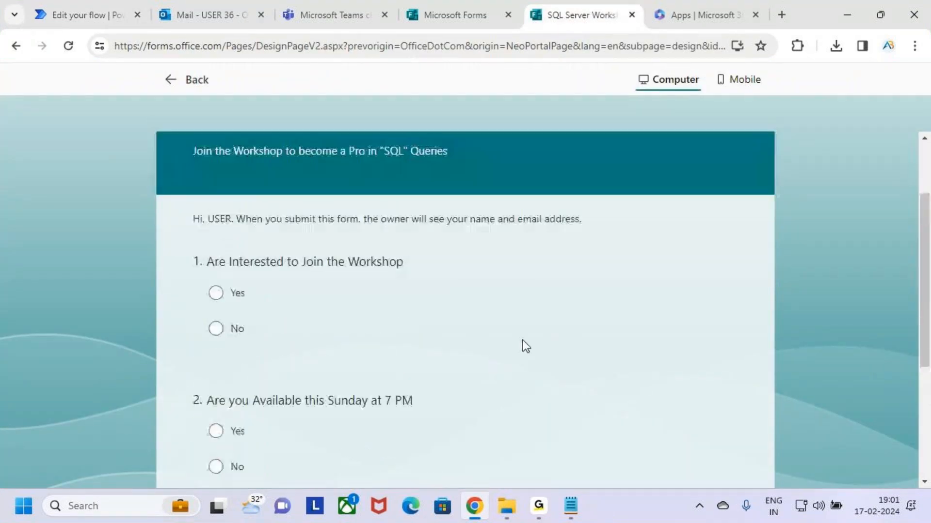
key(alt+Tab)
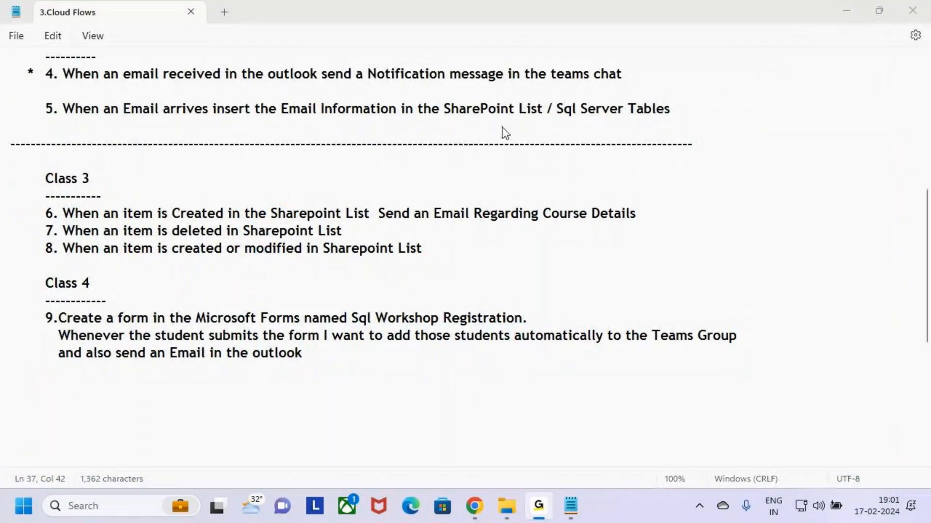
click(693, 132)
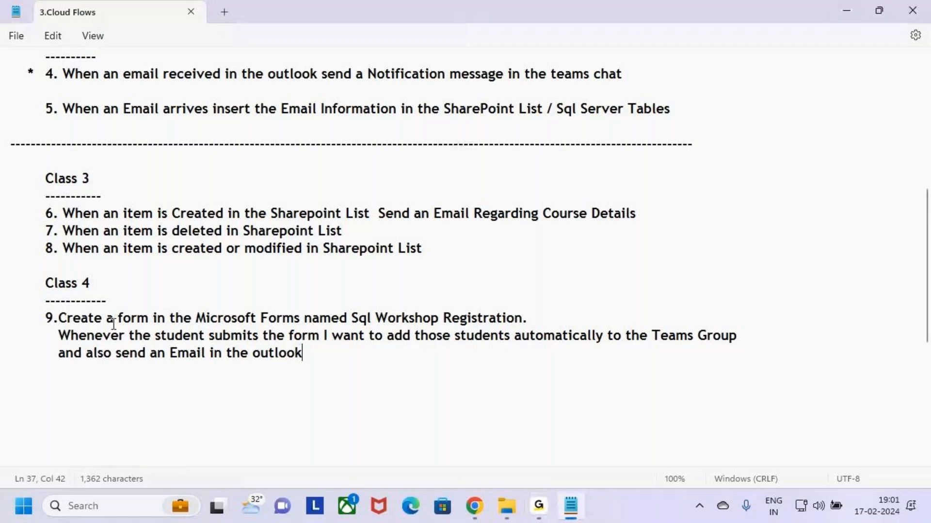
key(ctrl+2)
mouse_move(594, 178)
mouse_down()
mouse_move(596, 208)
mouse_move(641, 206)
mouse_move(631, 191)
mouse_up()
drag(665, 177, 719, 172)
drag(607, 281, 635, 301)
mouse_move(669, 271)
mouse_down()
mouse_move(673, 320)
mouse_move(721, 304)
mouse_up()
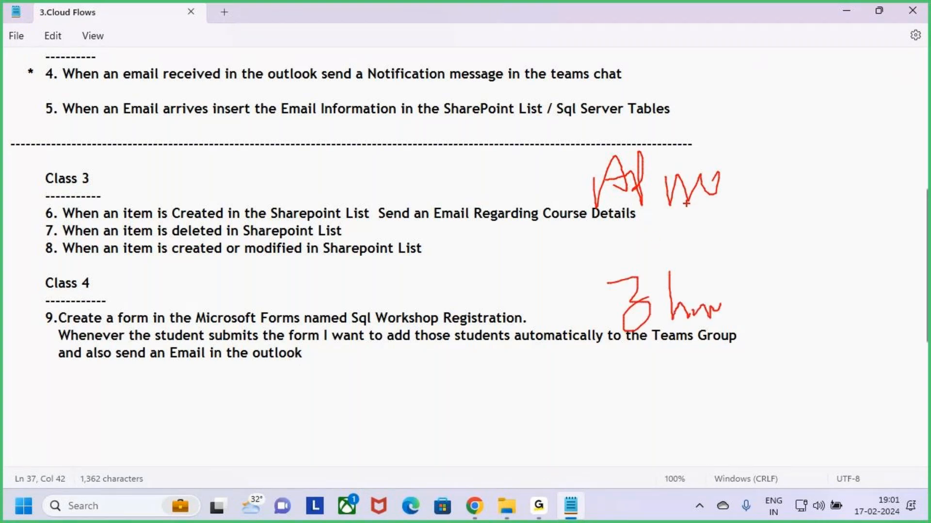
key(Escape)
key(ctrl+2)
drag(682, 168, 665, 191)
drag(691, 187, 700, 170)
mouse_move(704, 180)
mouse_down()
mouse_move(708, 173)
mouse_move(734, 193)
mouse_move(755, 185)
mouse_up()
mouse_move(676, 232)
mouse_down()
mouse_move(676, 263)
mouse_move(716, 262)
mouse_move(732, 238)
mouse_move(809, 252)
mouse_up()
mouse_move(670, 330)
mouse_down()
mouse_move(701, 333)
mouse_move(703, 316)
mouse_move(762, 335)
mouse_up()
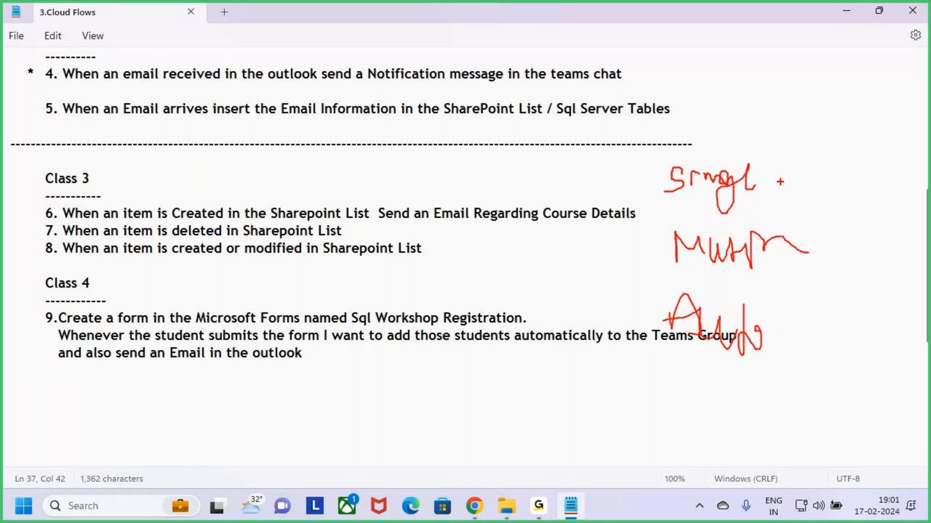
mouse_move(767, 176)
mouse_down()
mouse_move(808, 178)
mouse_move(774, 201)
mouse_up()
mouse_move(819, 176)
mouse_down()
mouse_move(871, 173)
mouse_move(849, 188)
mouse_move(857, 227)
mouse_move(867, 196)
mouse_up()
drag(868, 196, 867, 223)
mouse_move(876, 221)
mouse_down()
mouse_move(877, 206)
mouse_move(895, 220)
mouse_up()
mouse_move(899, 177)
mouse_down()
mouse_move(855, 122)
mouse_move(699, 385)
mouse_move(826, 354)
mouse_move(911, 170)
mouse_move(879, 155)
mouse_up()
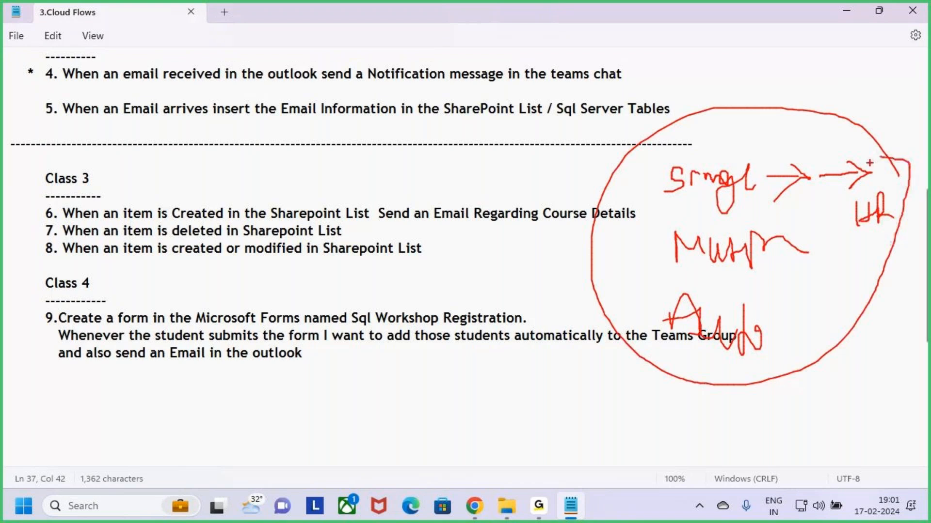
key(Escape)
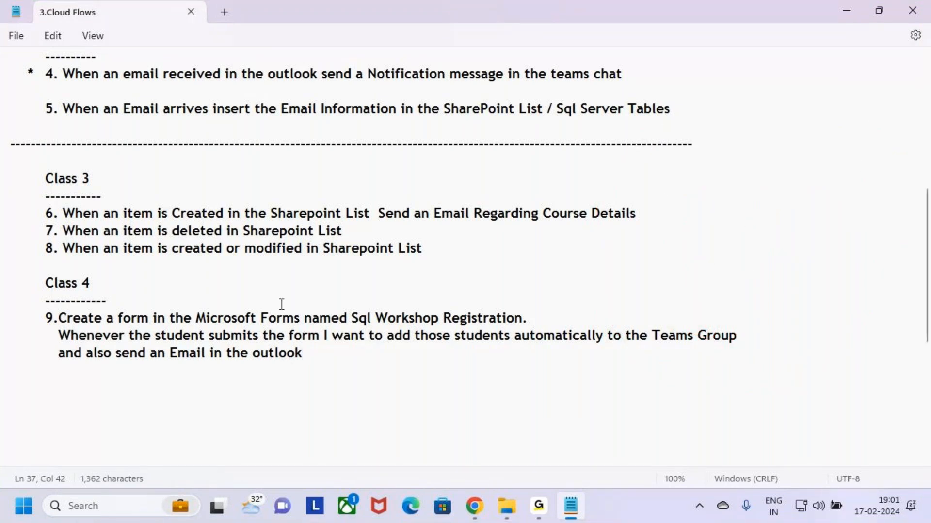
mouse_move(538, 519)
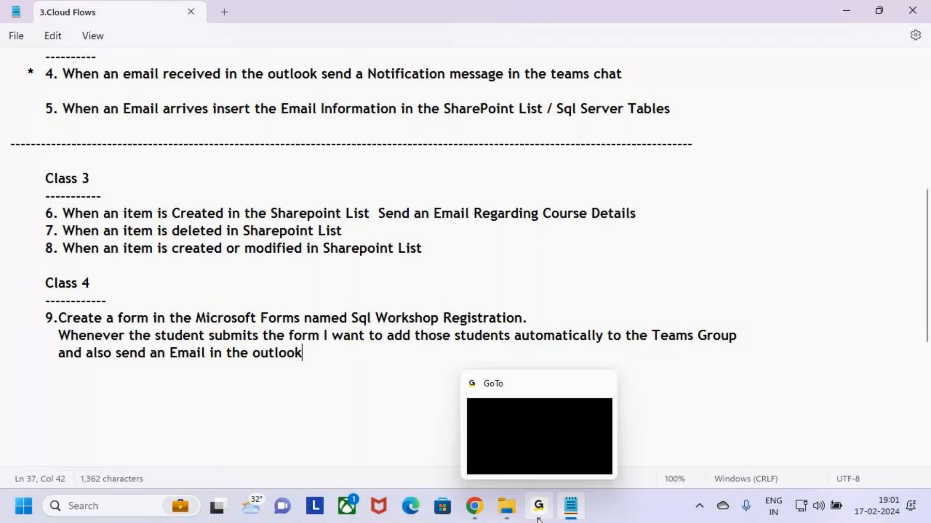